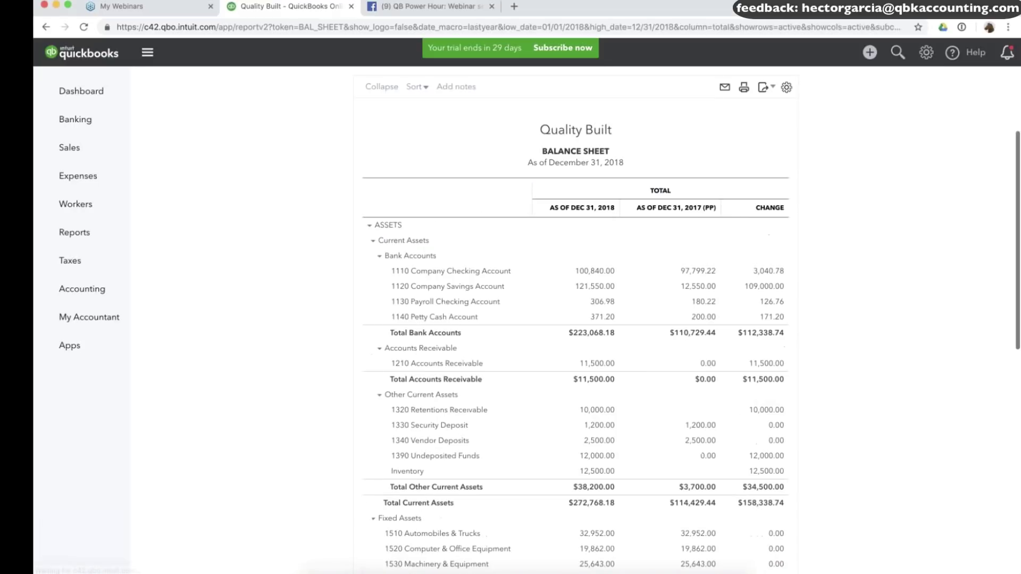
Zoom the balance sheet to about 150% and scroll to the bank rows with 2018, 2017 and change amounts.
scroll(357, 266, up, 5)
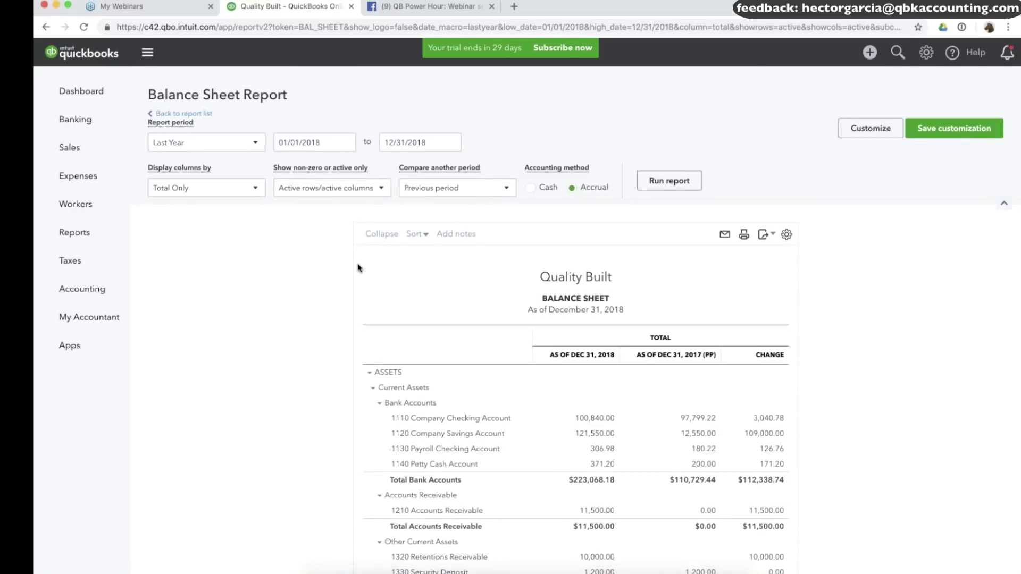
key(super+plus)
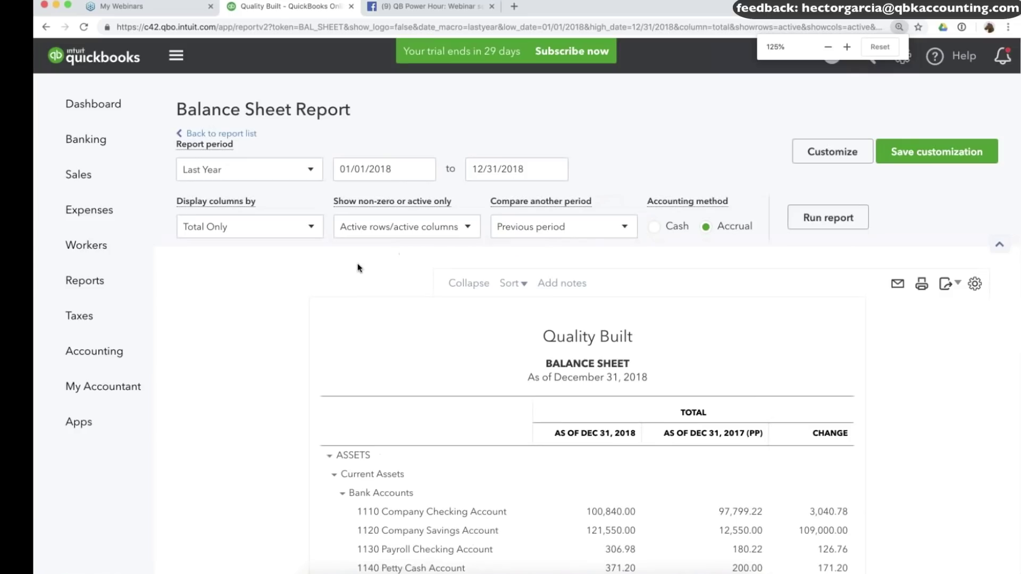
key(super+plus)
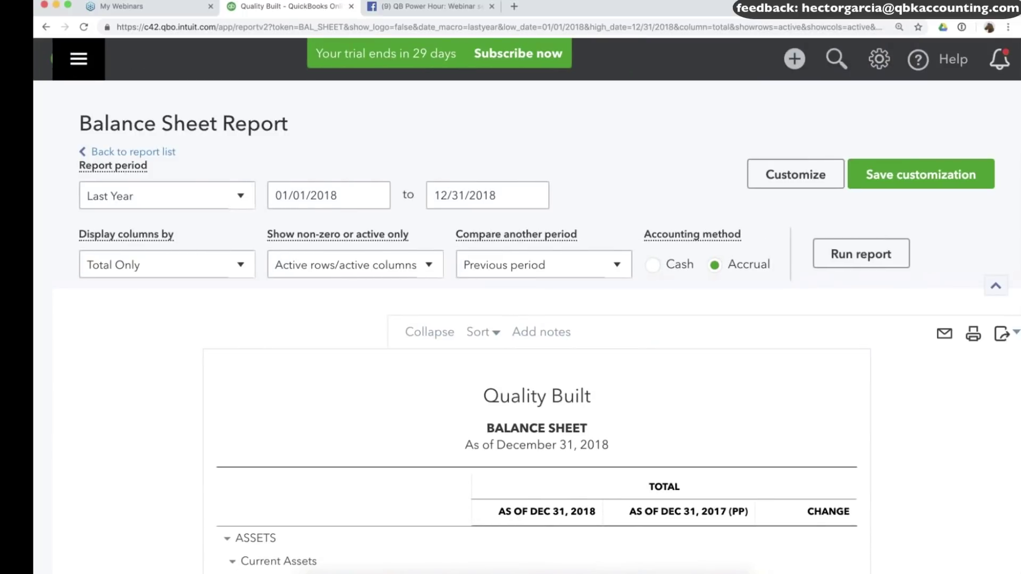
scroll(358, 266, down, 3)
scroll(867, 212, down, 4)
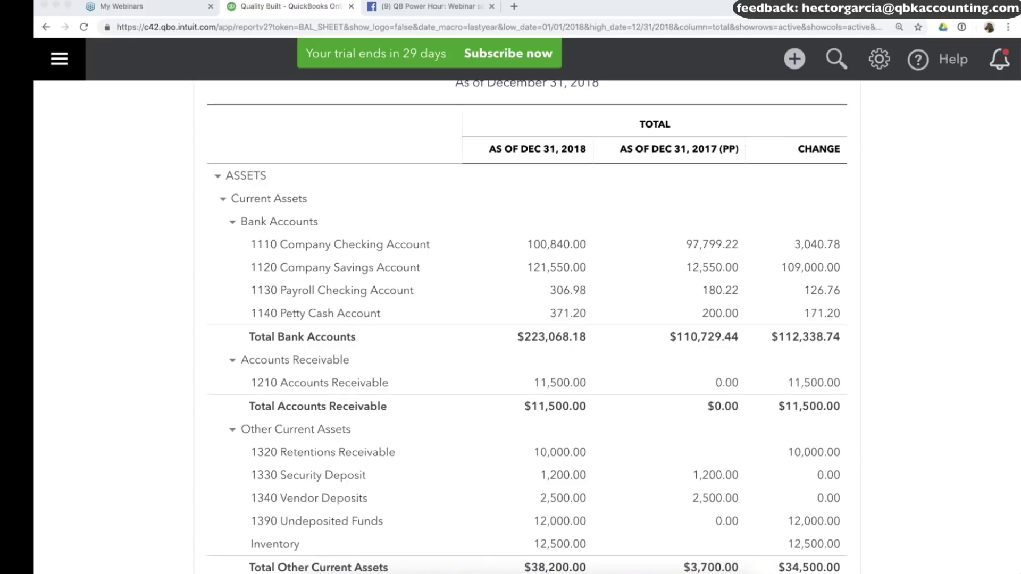
Narrow the Chrome window to reveal desktop files and adjust zoom so the change amounts fit.
click(971, 569)
drag(971, 570, 719, 573)
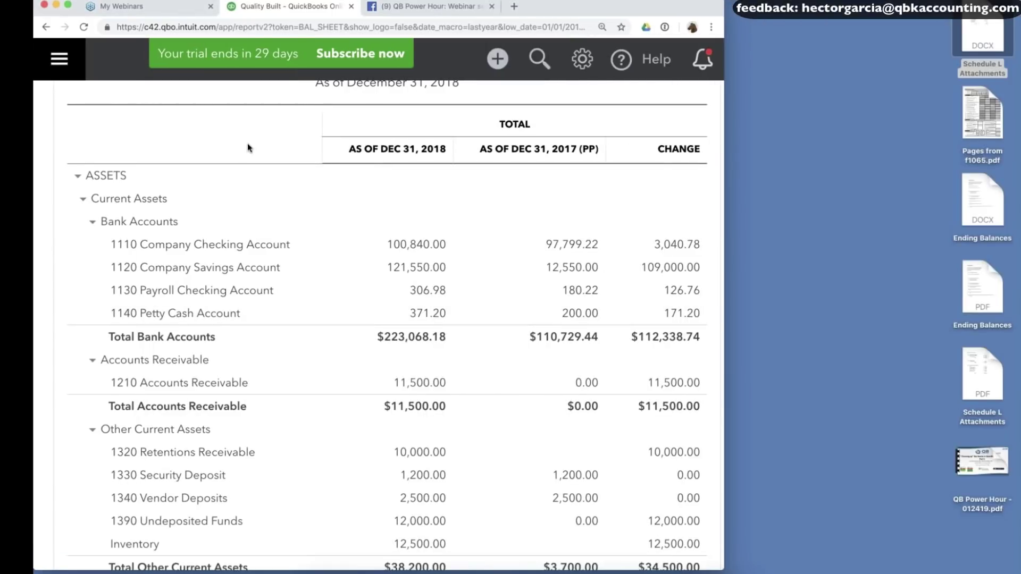
key(super+equal)
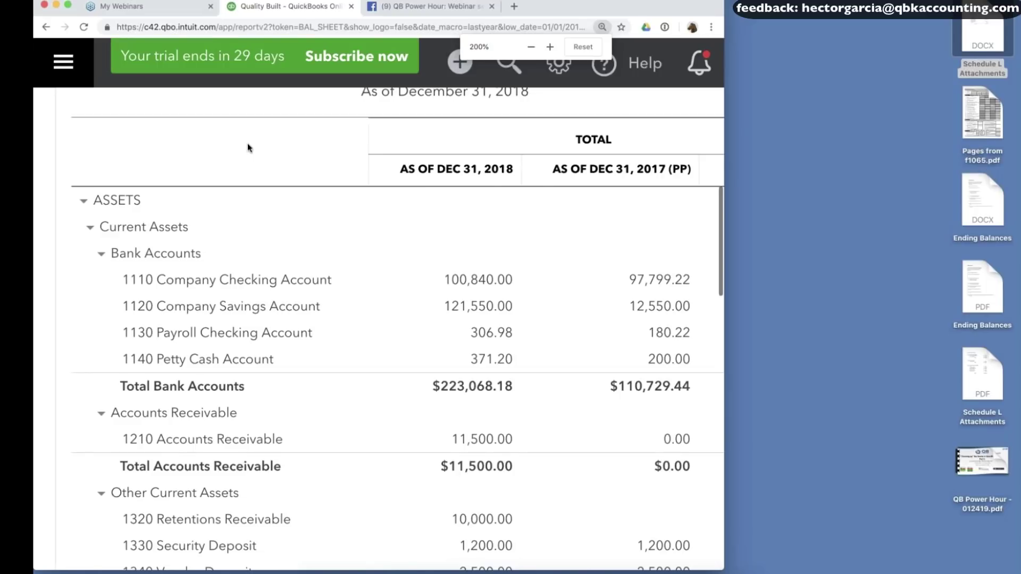
key(super+minus)
key(super+minus)
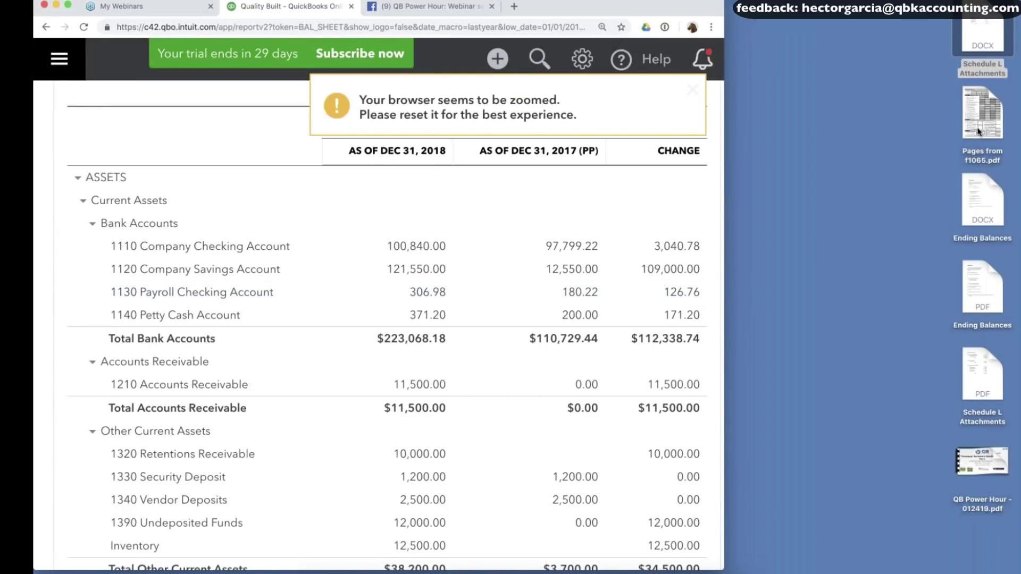
Open Pages from f1065.pdf in Acrobat, move it aside, and magnify the form to 200%.
double_click(982, 116)
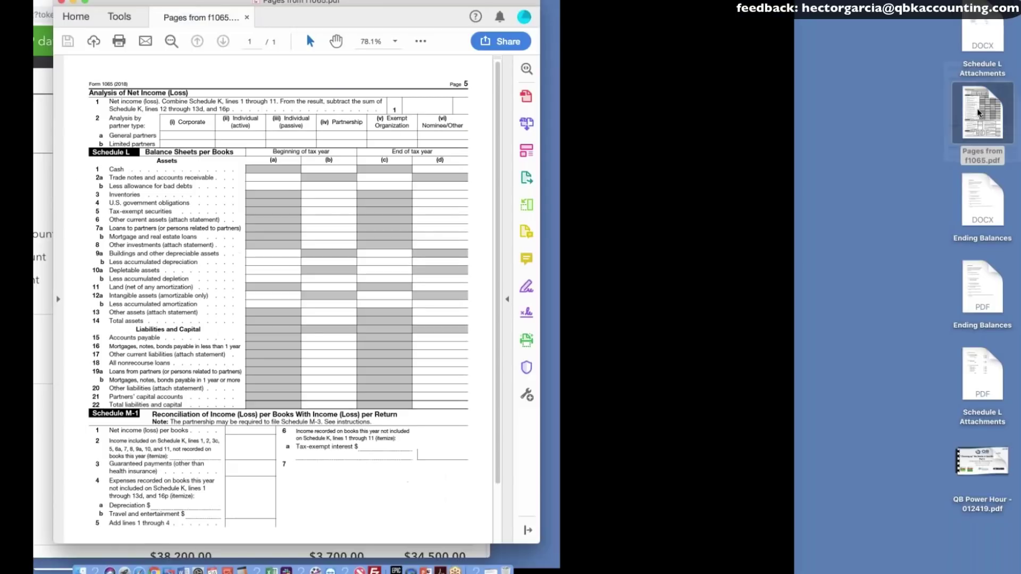
drag(198, 6, 589, 19)
click(787, 54)
key(Escape)
text(200)
key(Return)
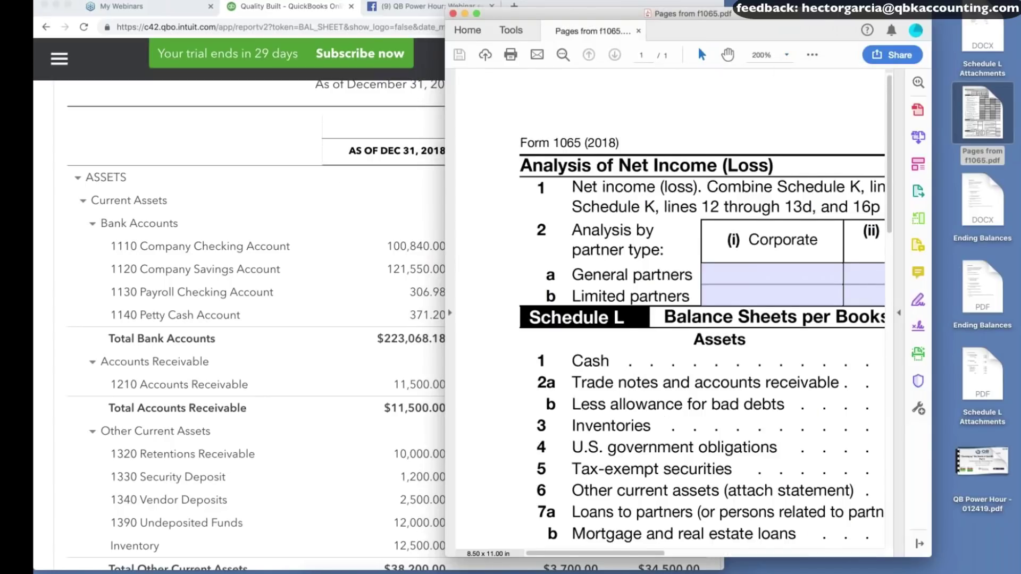
scroll(670, 314, right, 3)
scroll(670, 308, right, 8)
scroll(670, 309, down, 4)
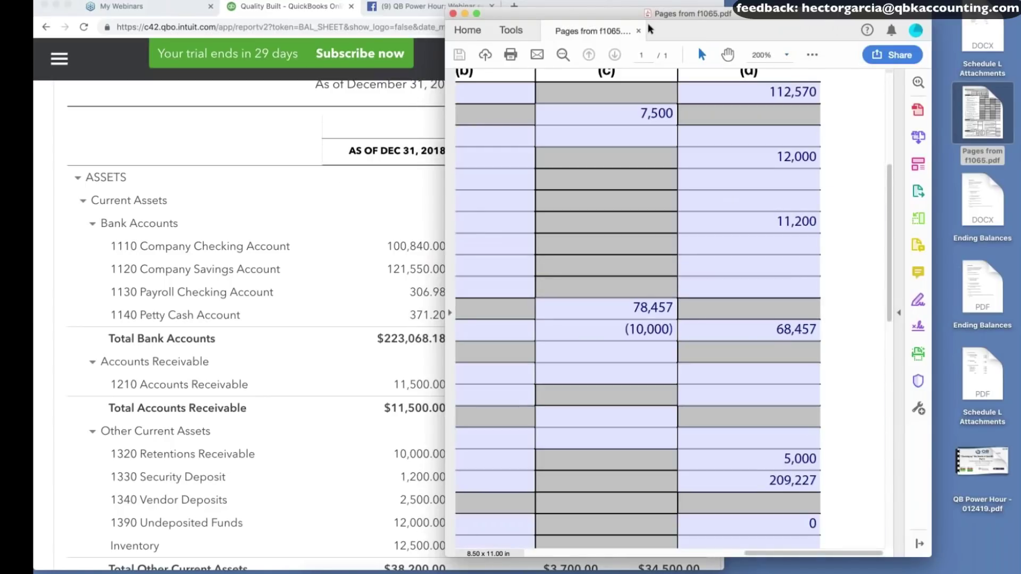
Shift the Acrobat window further right and settle Schedule L at 100% magnification, showing cash 112,570.
drag(762, 15, 814, 8)
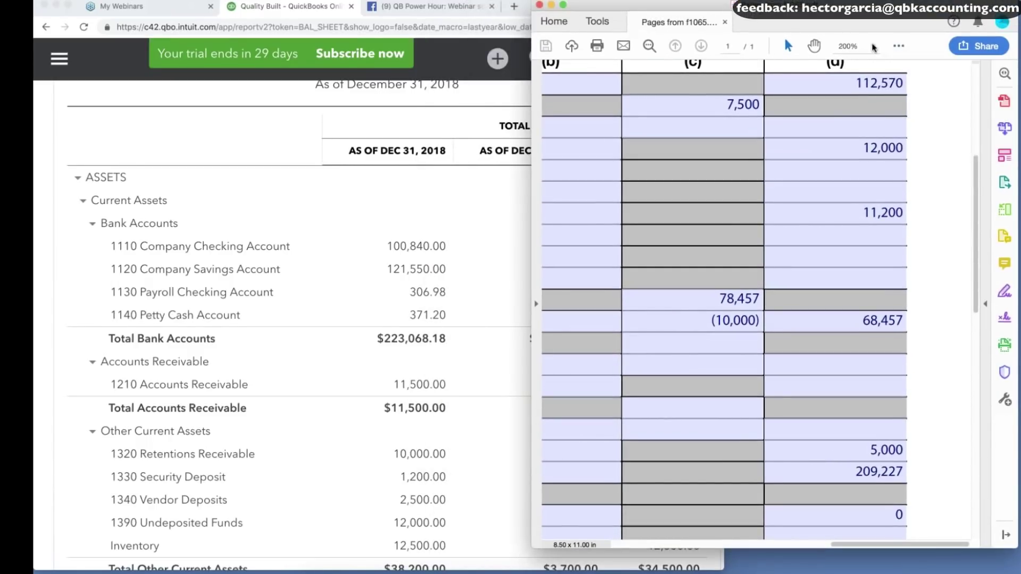
click(873, 47)
click(908, 146)
click(872, 47)
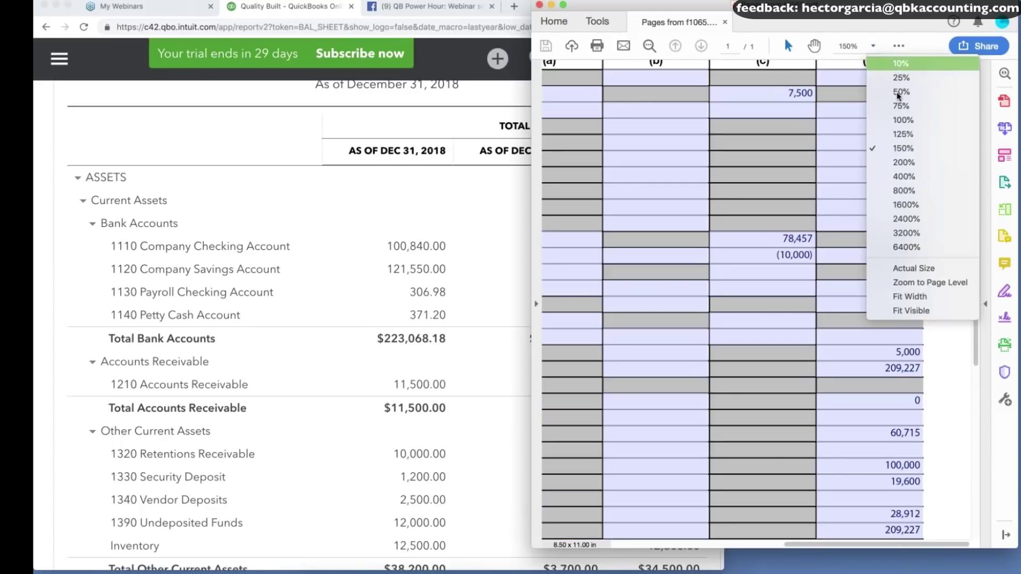
click(907, 133)
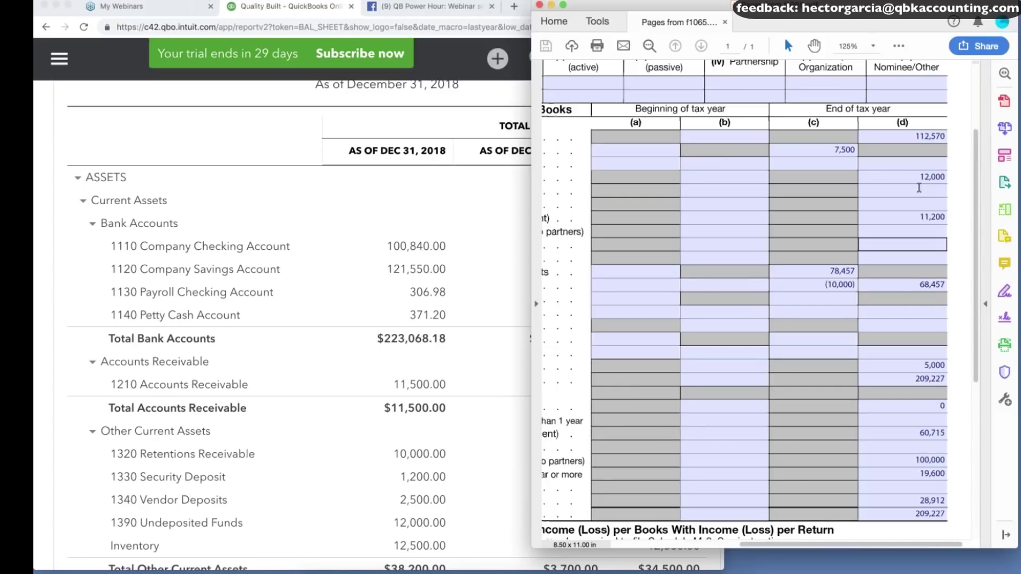
click(898, 46)
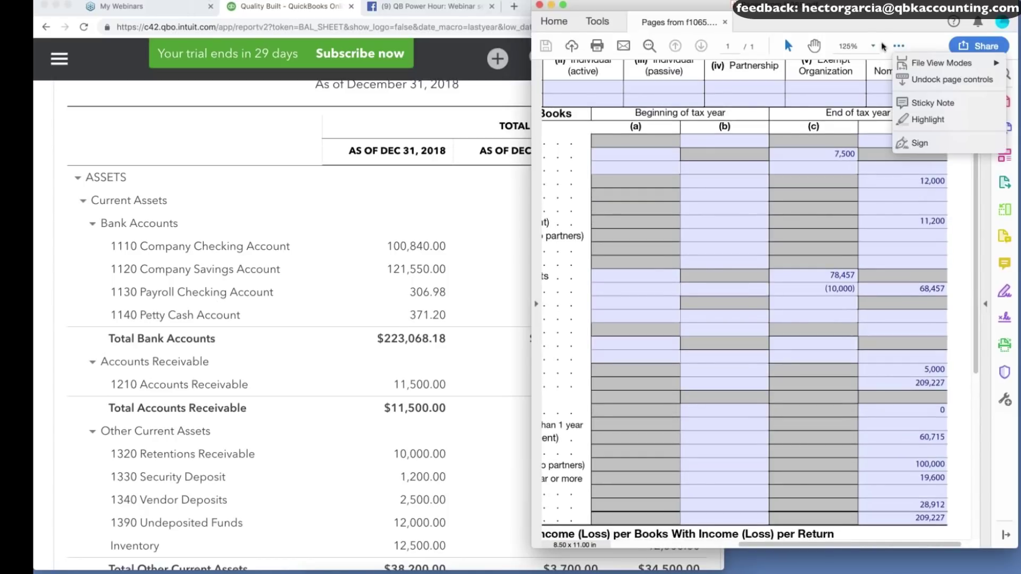
click(875, 46)
click(873, 46)
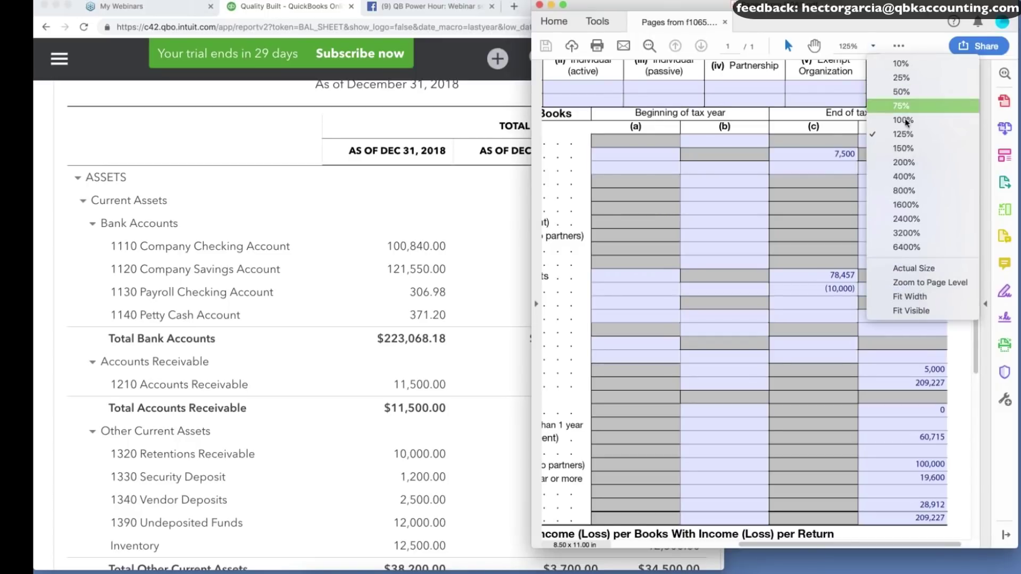
click(904, 120)
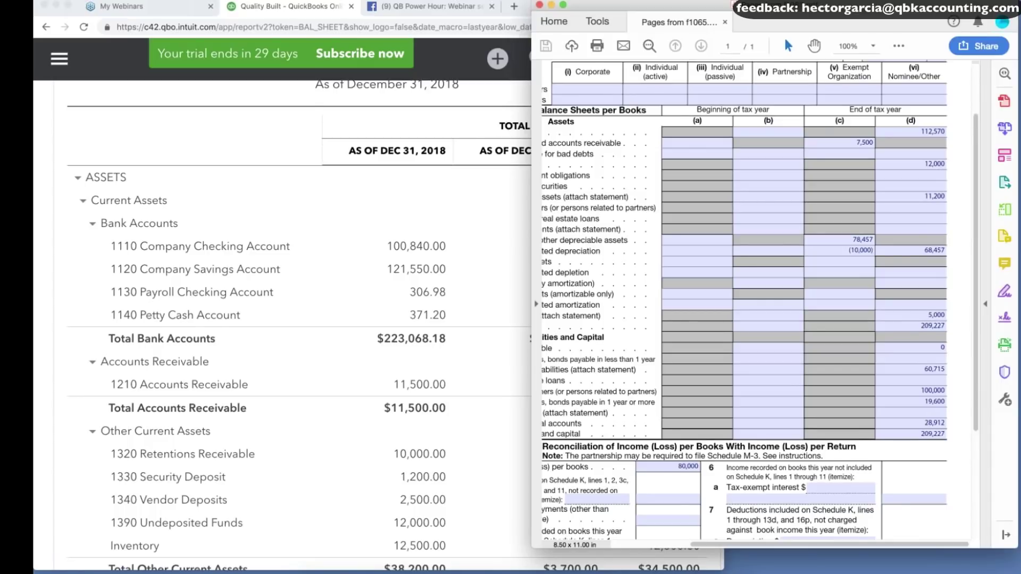
scroll(756, 304, left, 1)
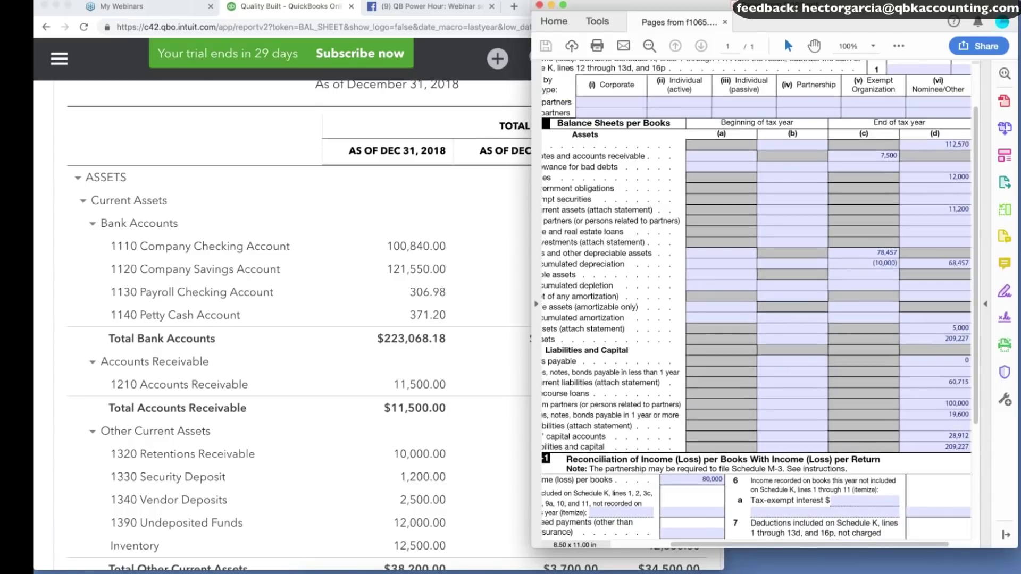
click(280, 152)
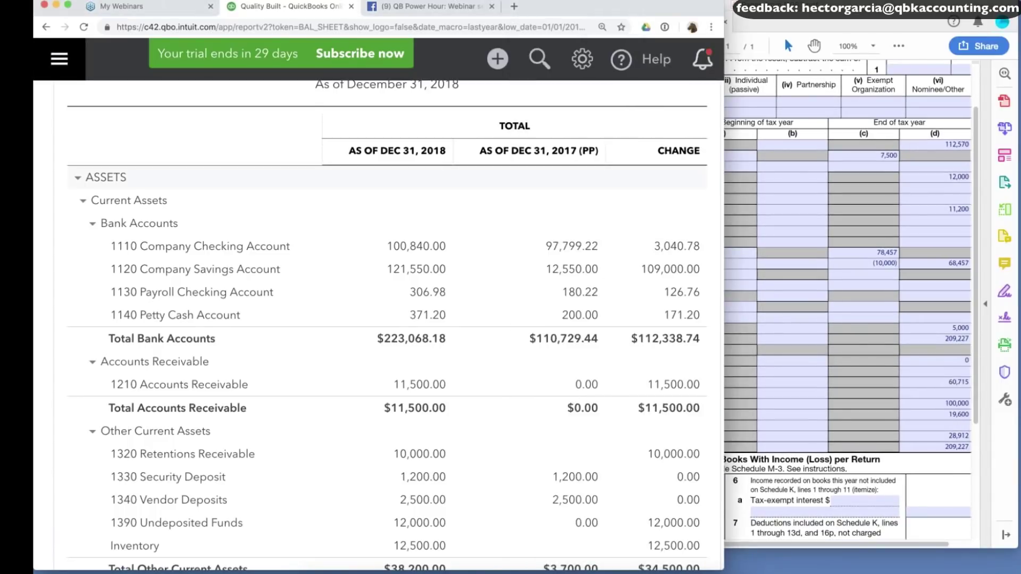
Compare the 2017 bank total $110,729.44 with Schedule L's end-of-year cash of 112,570.
drag(600, 339, 524, 339)
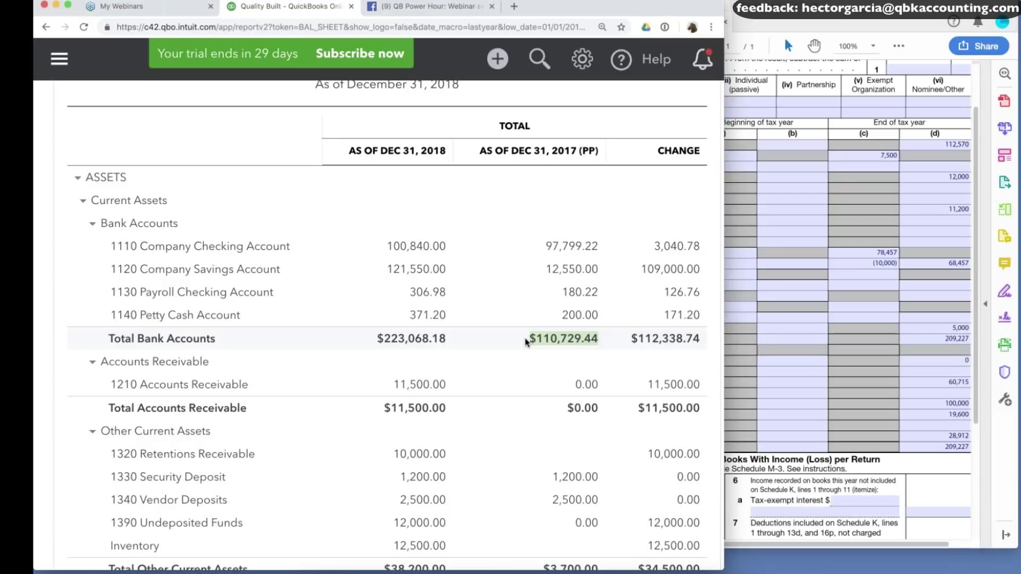
click(525, 337)
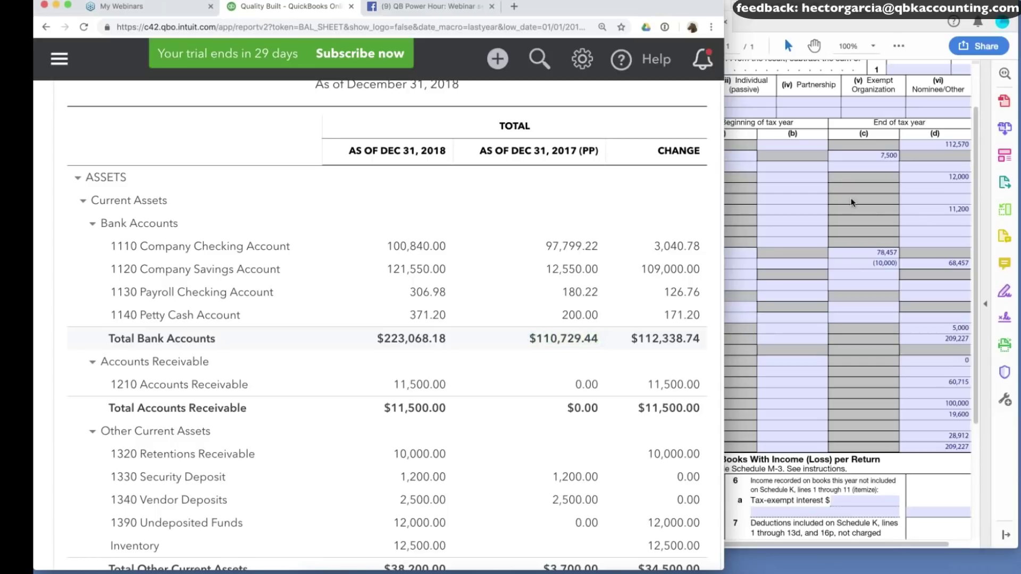
click(955, 147)
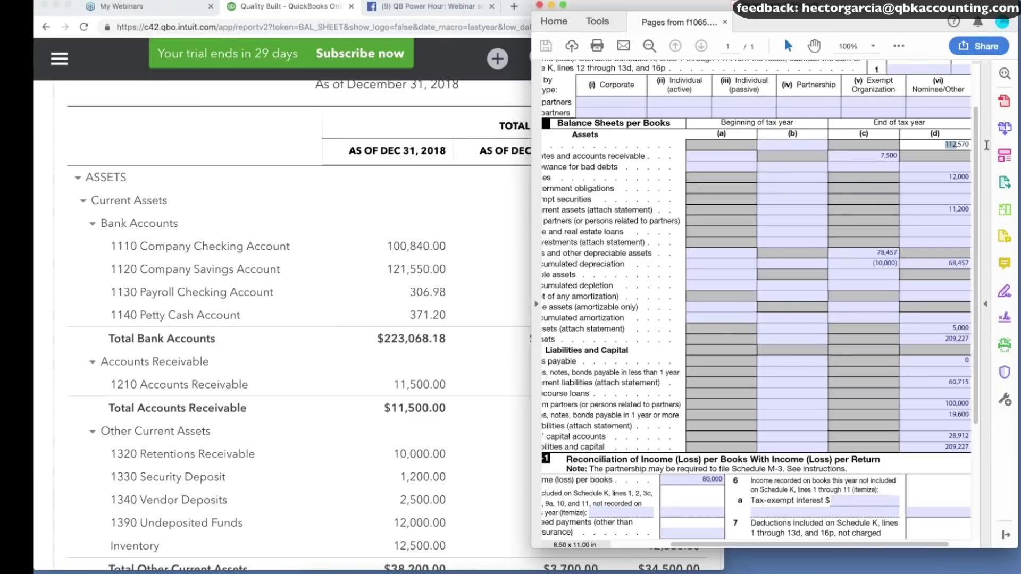
drag(987, 145, 935, 137)
click(442, 177)
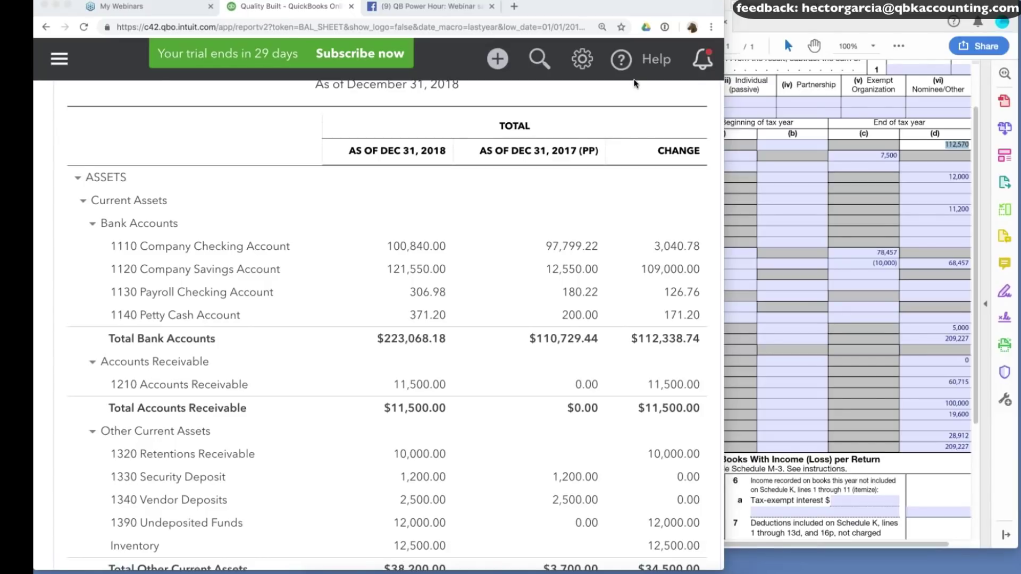
Select the 112,570 cash value in Schedule L, then open QuickBooks' new-transaction list.
click(946, 155)
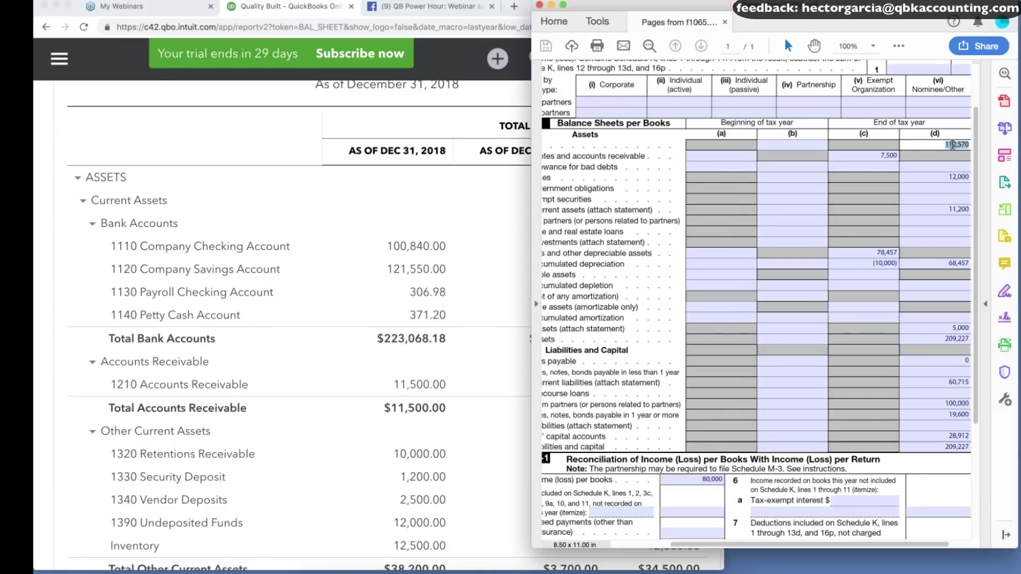
click(952, 145)
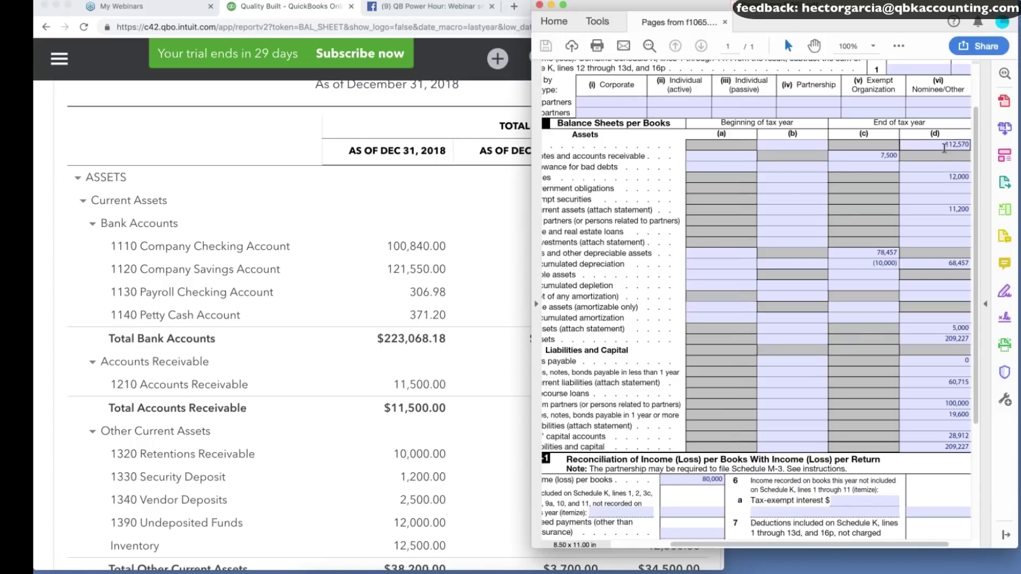
double_click(969, 146)
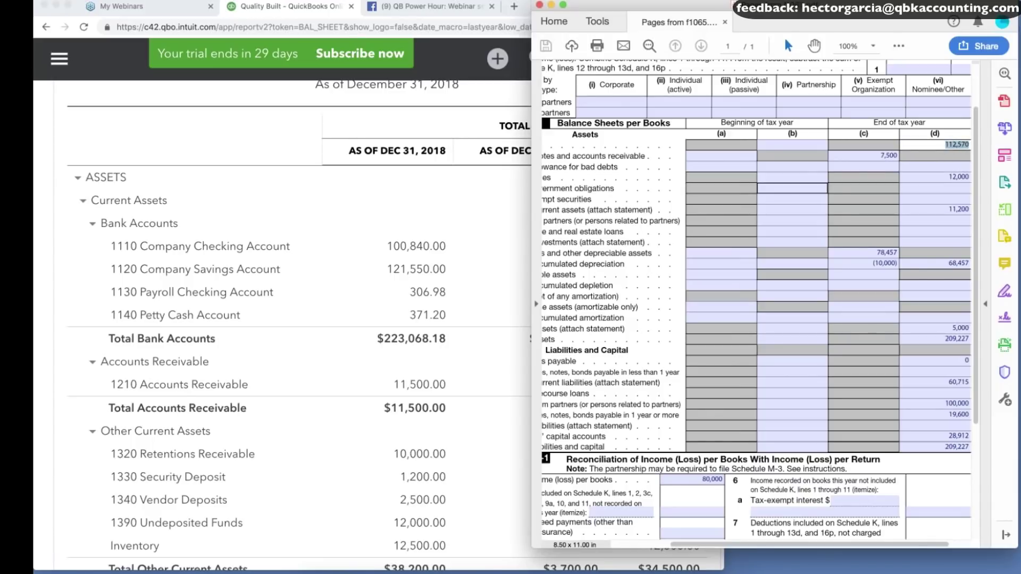
click(426, 197)
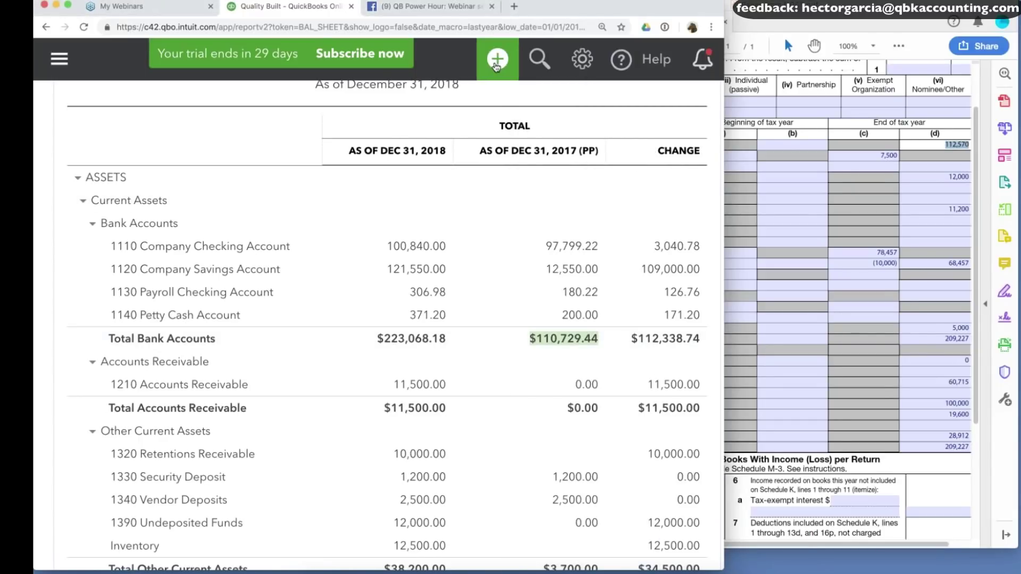
click(496, 62)
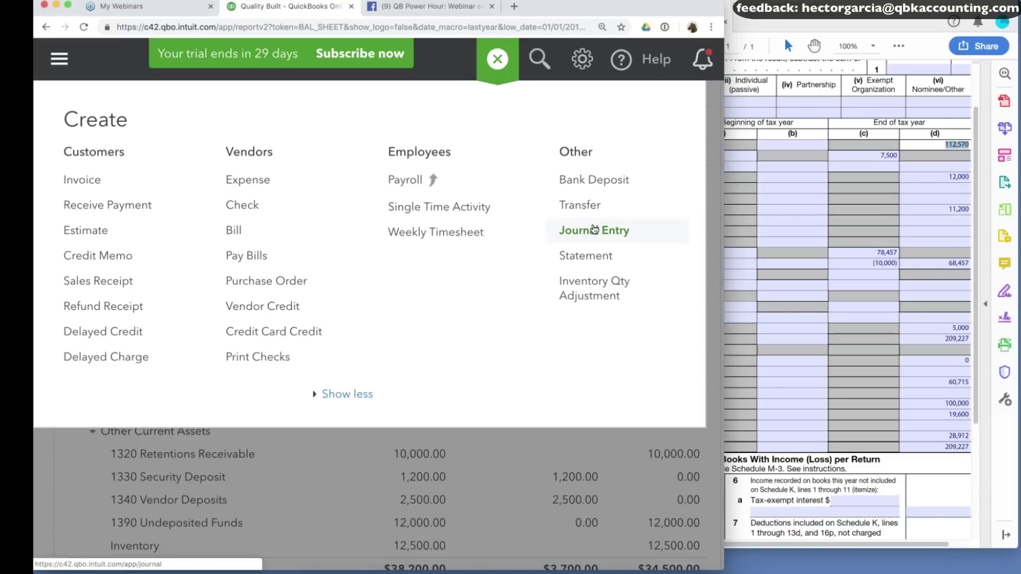
Start a journal entry in a new tab and add Bank account '2017 Bank Difference' on line 1.
click(595, 230)
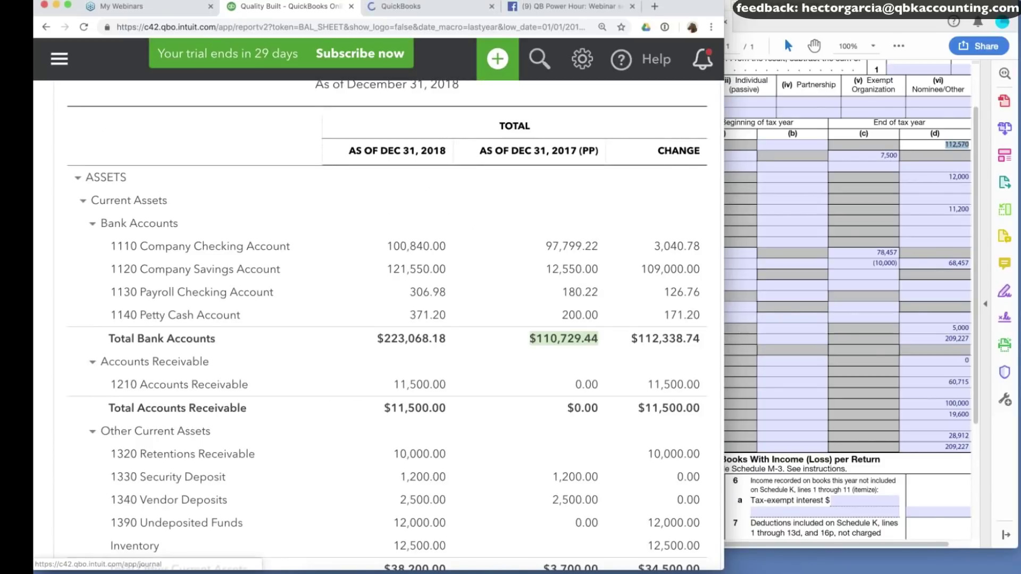
click(424, 10)
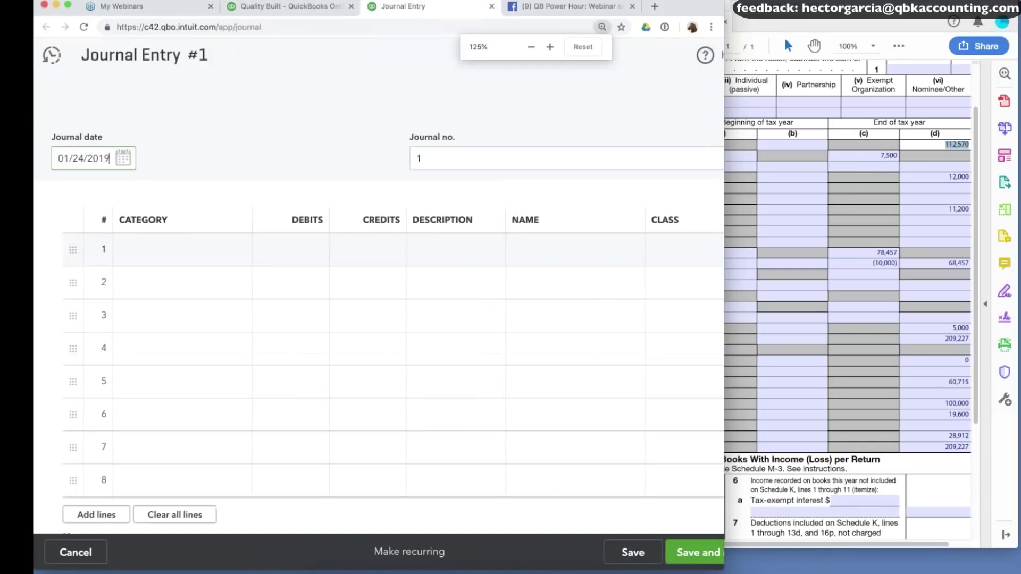
click(180, 250)
text(2017 Bank Differenmc)
key(BackSpace)
key(BackSpace)
text(ce)
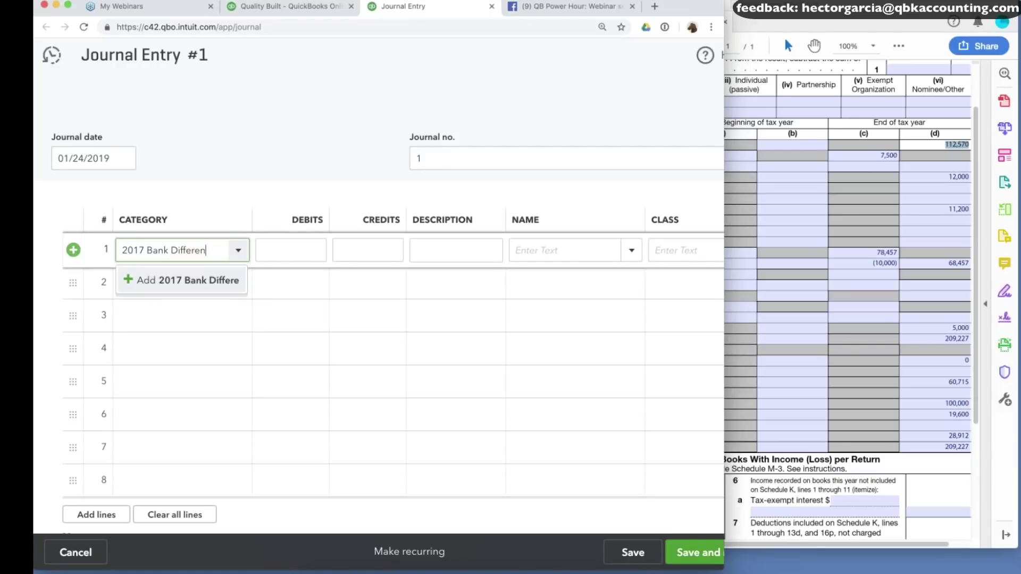
key(Return)
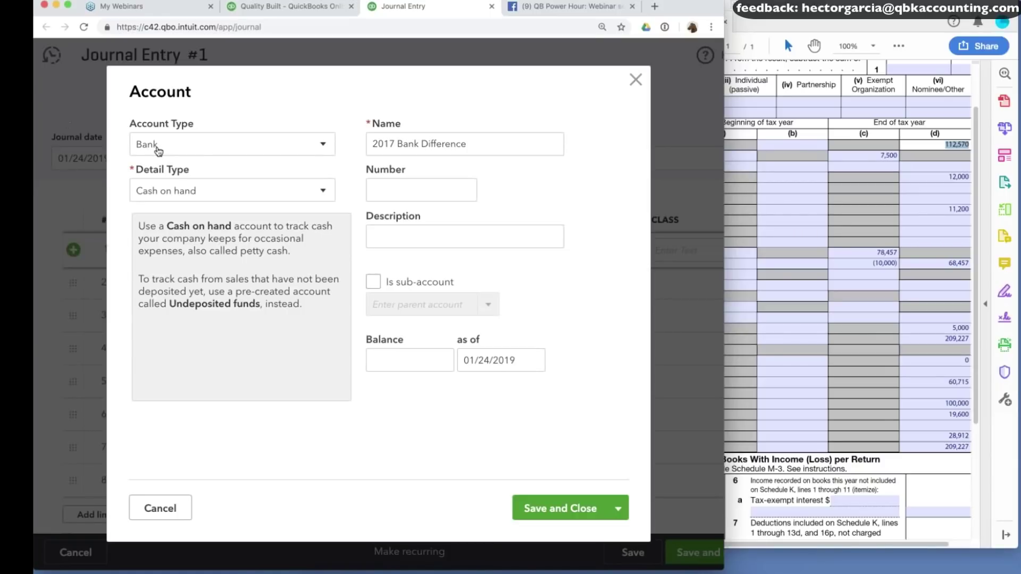
drag(370, 144, 461, 160)
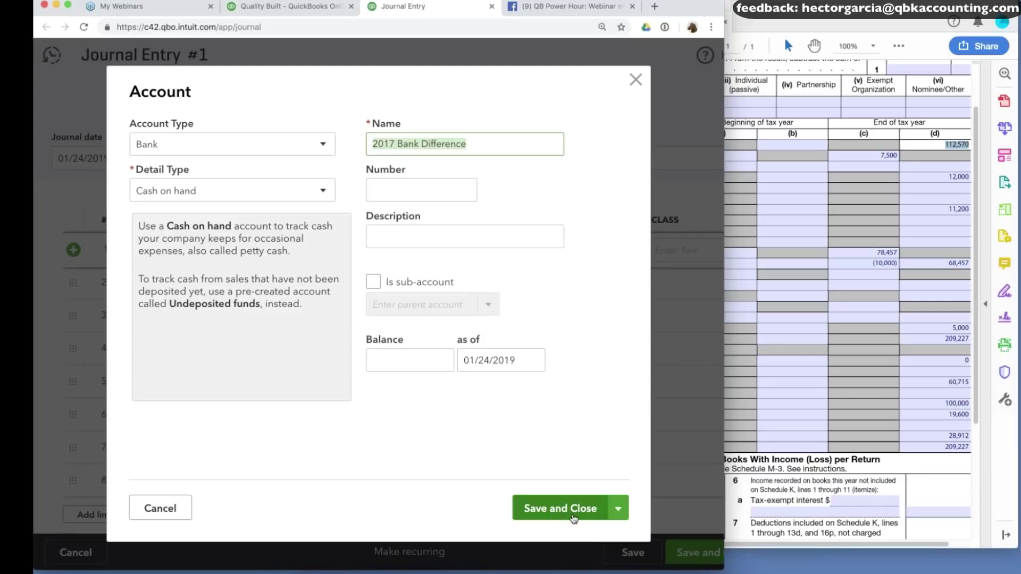
click(573, 518)
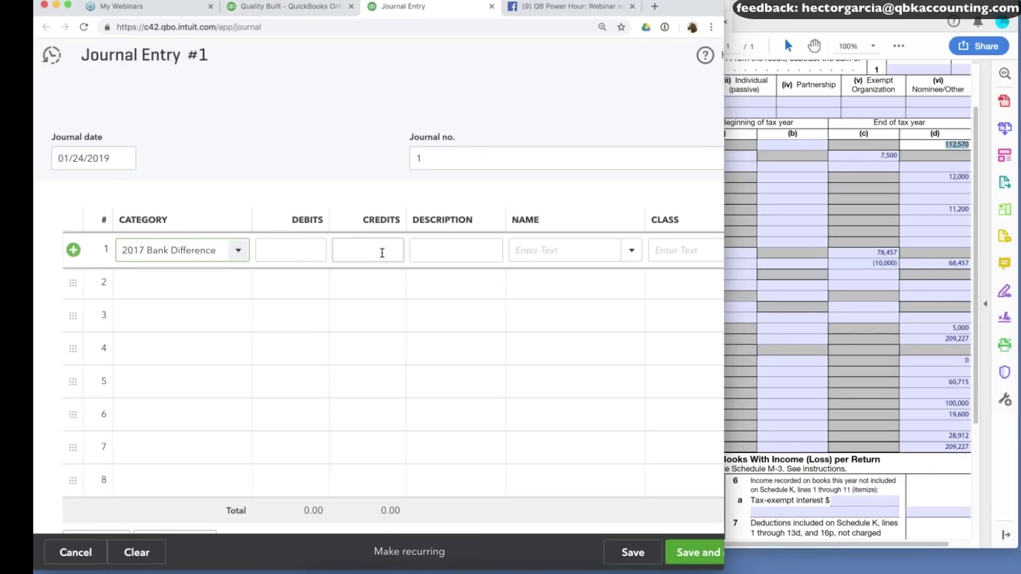
Debit 2017 Bank Difference by the positive difference between the bank total and 115,570 (4,840.56).
click(388, 250)
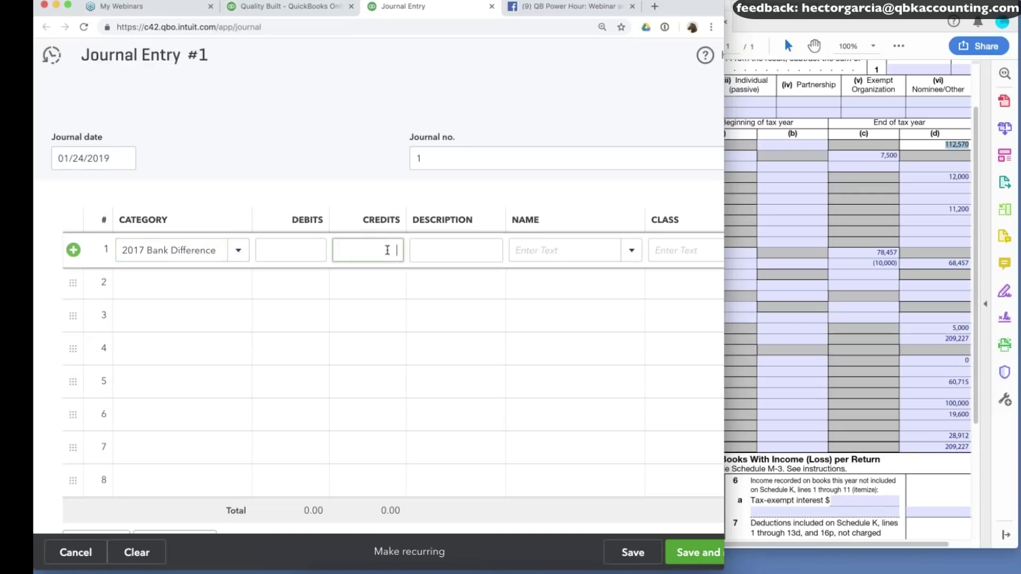
text(112750)
key(BackSpace)
key(BackSpace)
key(BackSpace)
key(BackSpace)
key(BackSpace)
key(BackSpace)
click(322, 254)
text(110,729.44+)
text(1125)
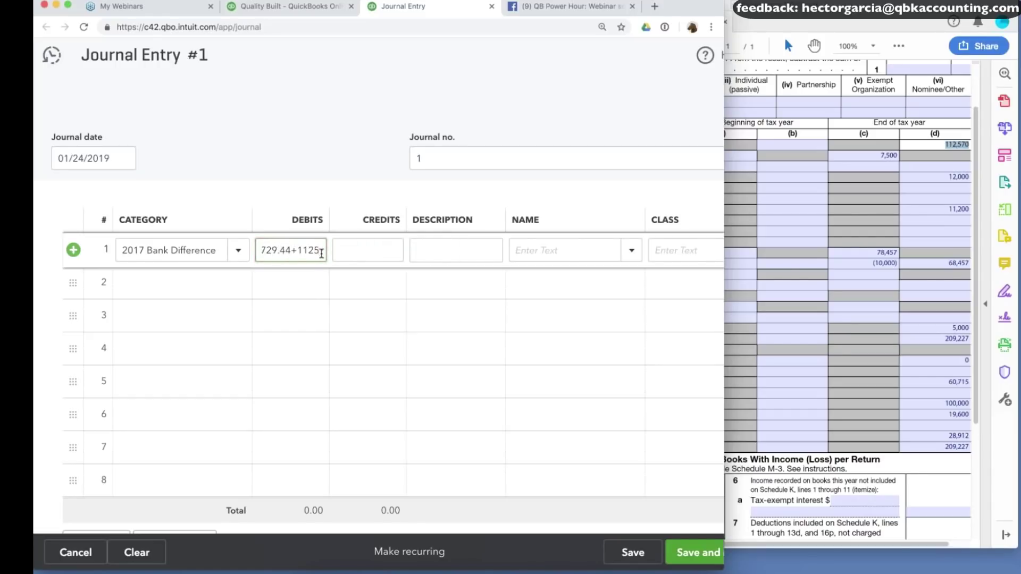
key(Return)
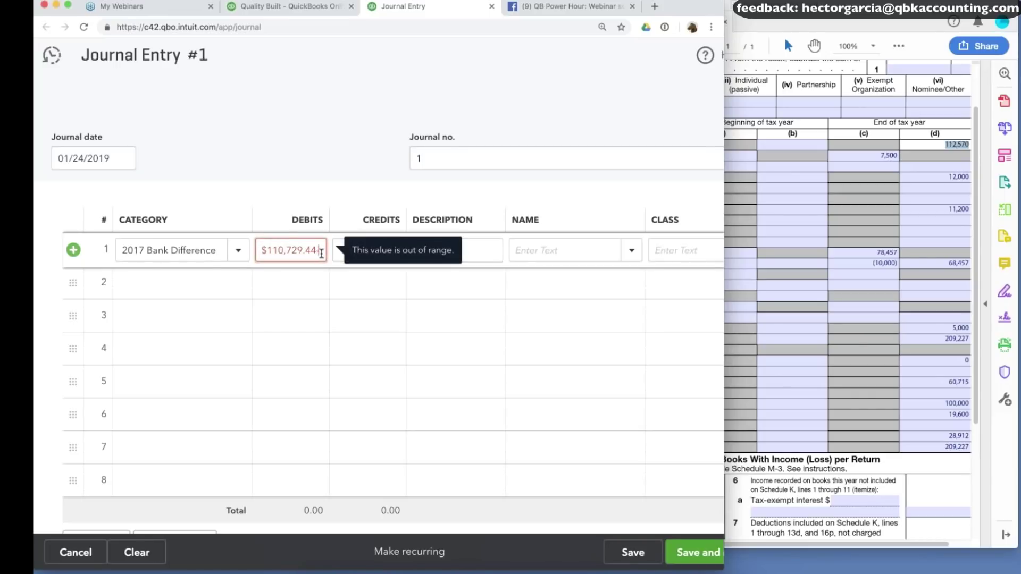
text(115570)
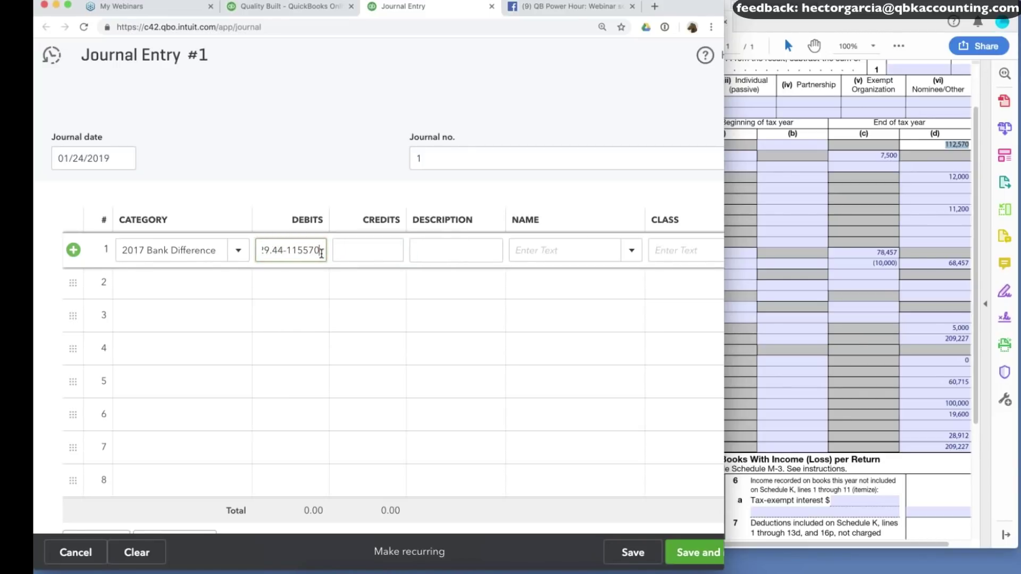
key(Tab)
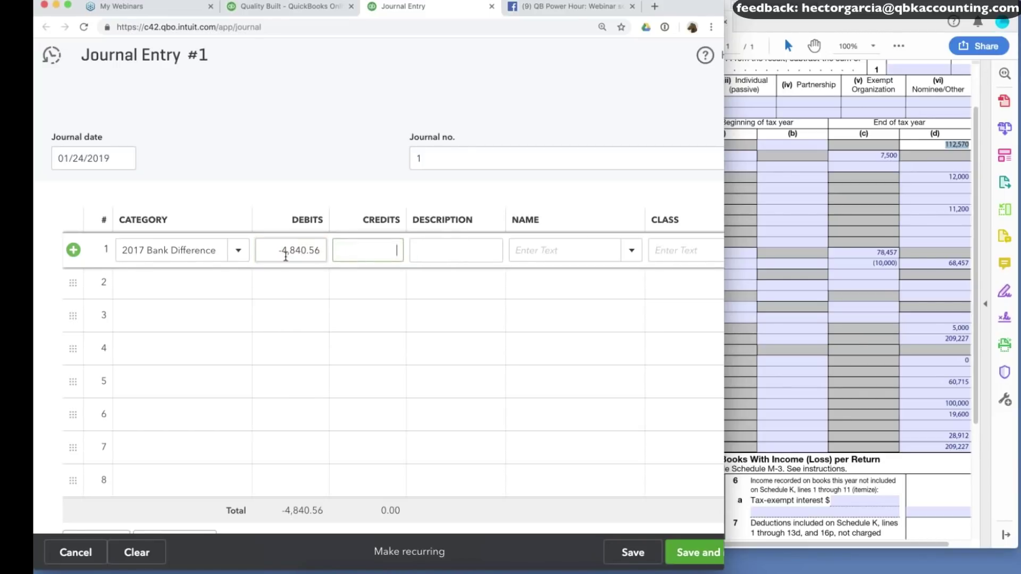
click(286, 258)
key(Left)
key(Delete)
Credit 3910 Retained Earnings on line two, date the entry 12/31/2017, and save it.
click(201, 288)
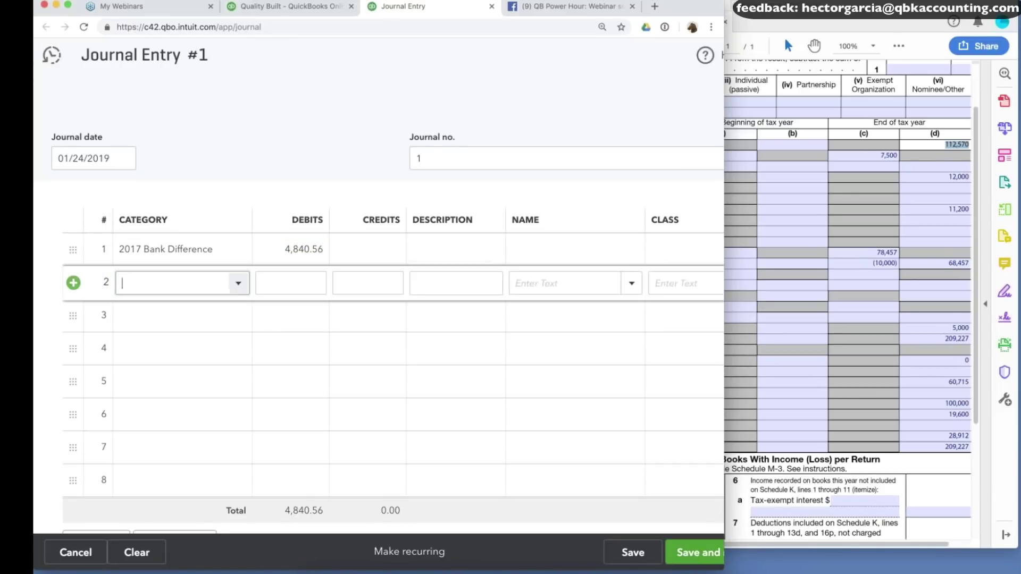
text(ret)
click(175, 366)
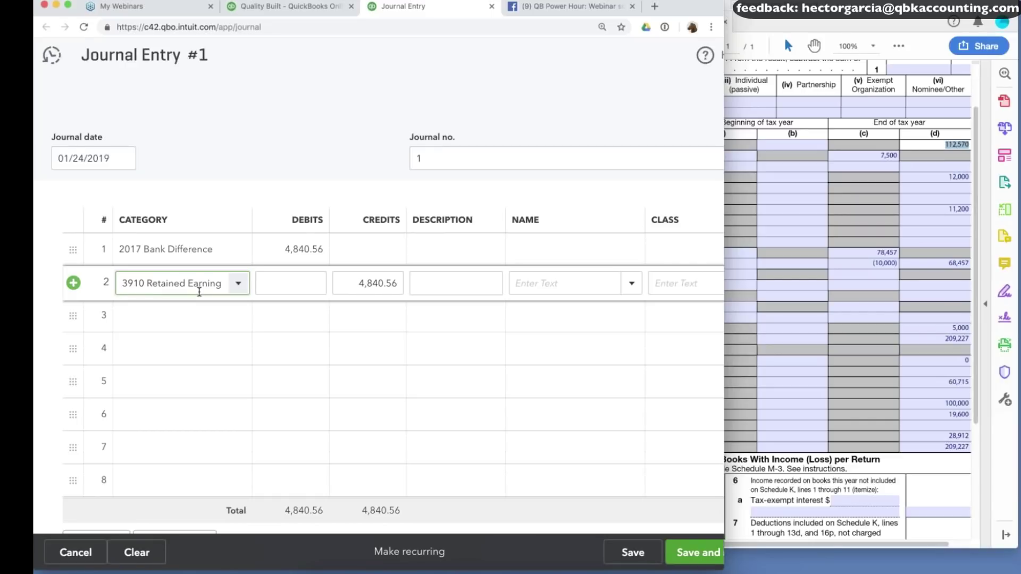
click(111, 159)
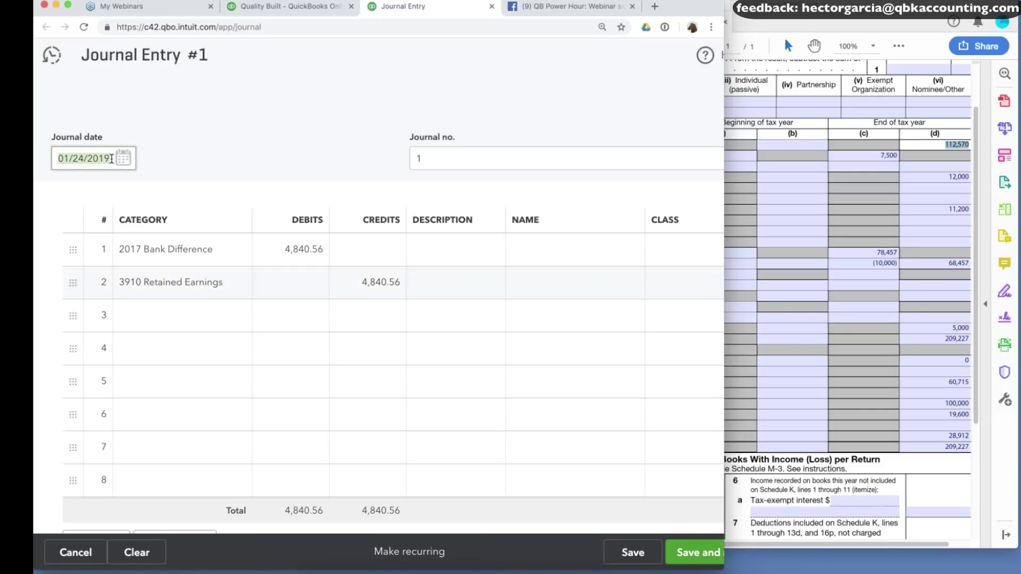
text(12/31/2017)
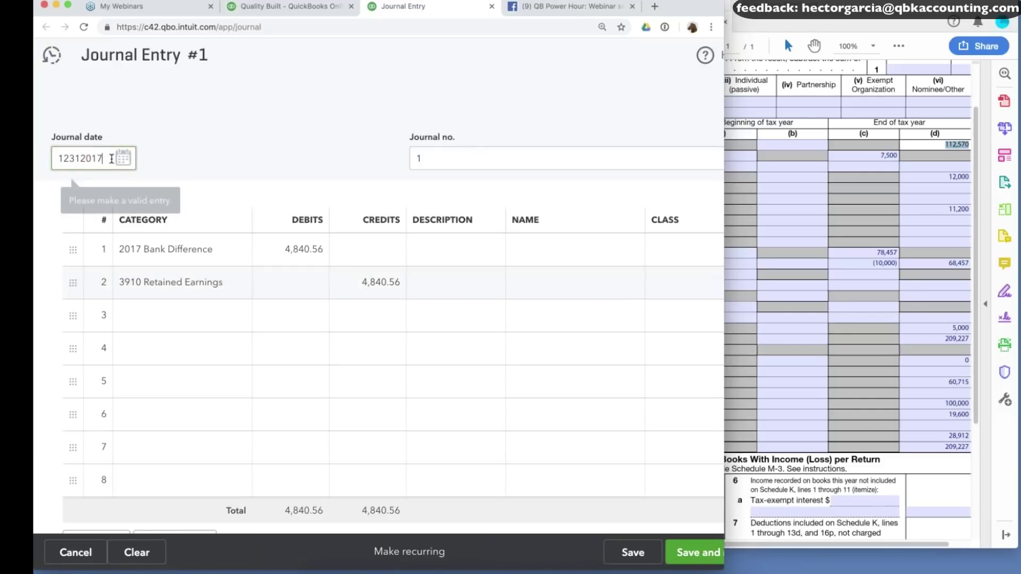
key(Tab)
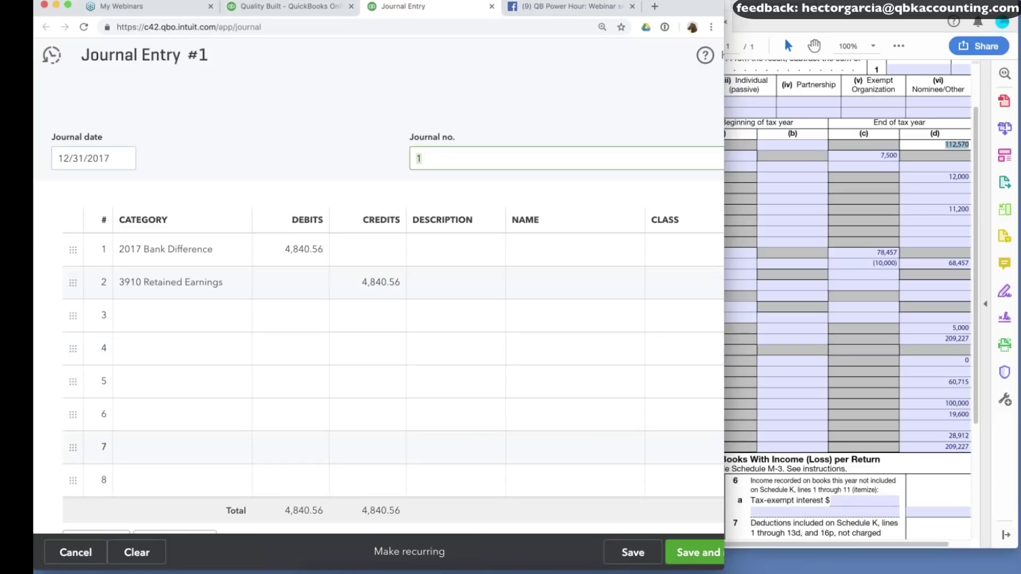
click(630, 552)
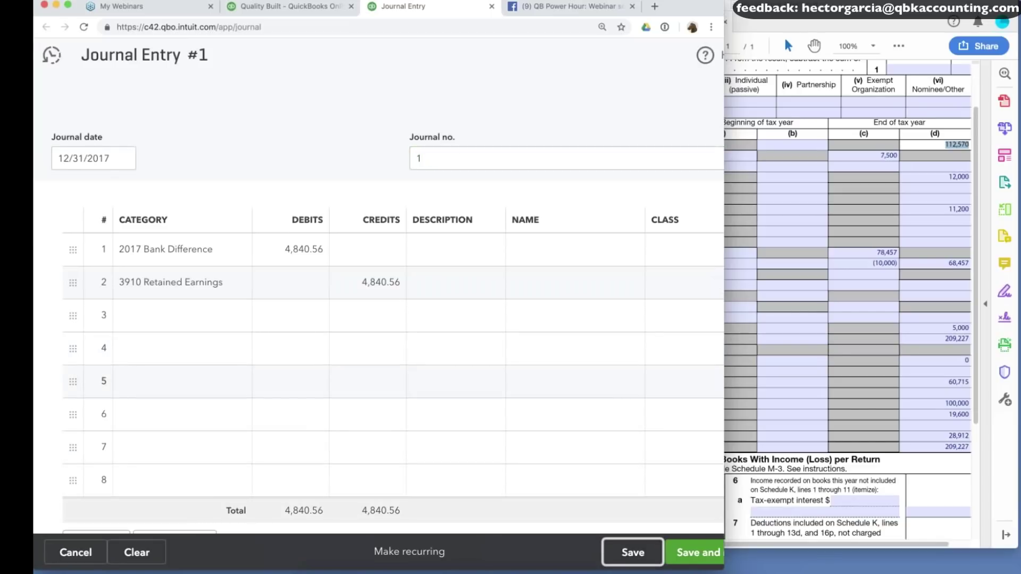
Re-run the balance sheet report to see the effect of the new journal entry.
click(316, 7)
scroll(609, 227, up, 3)
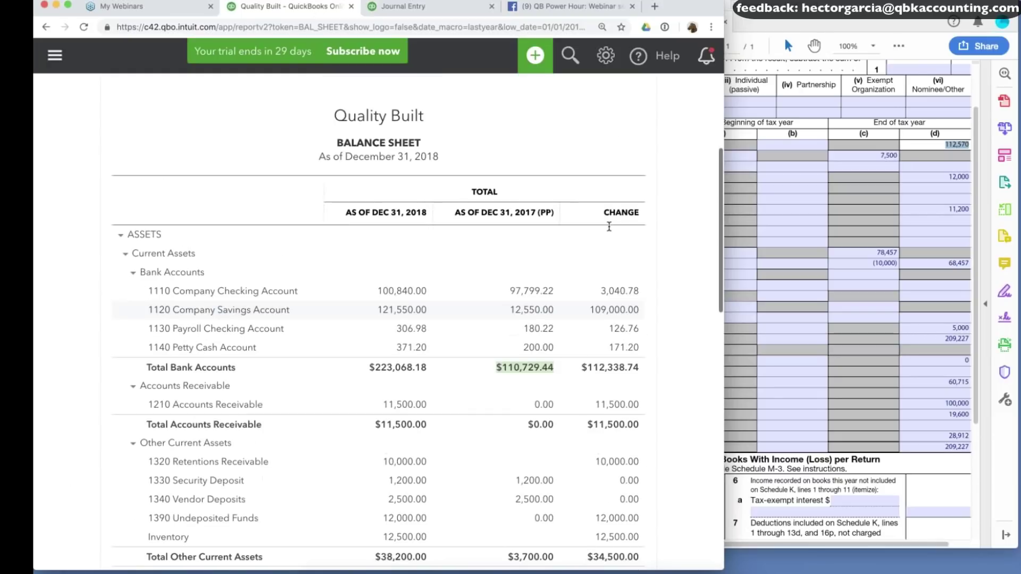
scroll(610, 227, up, 5)
key(super+r)
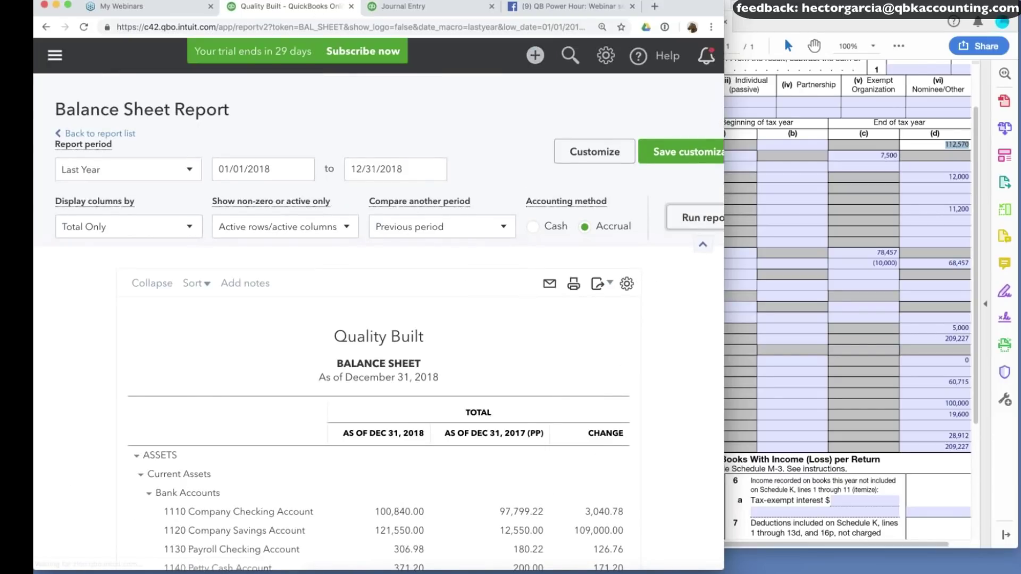
scroll(559, 263, down, 6)
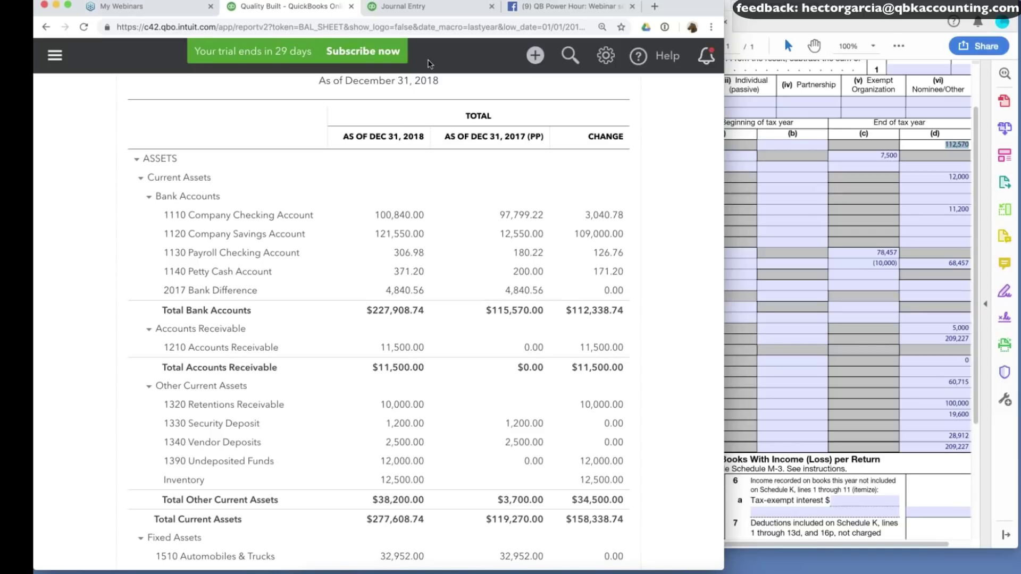
Change both journal lines to 1,840.56, save the entry, and return to the balance sheet.
click(405, 6)
click(365, 283)
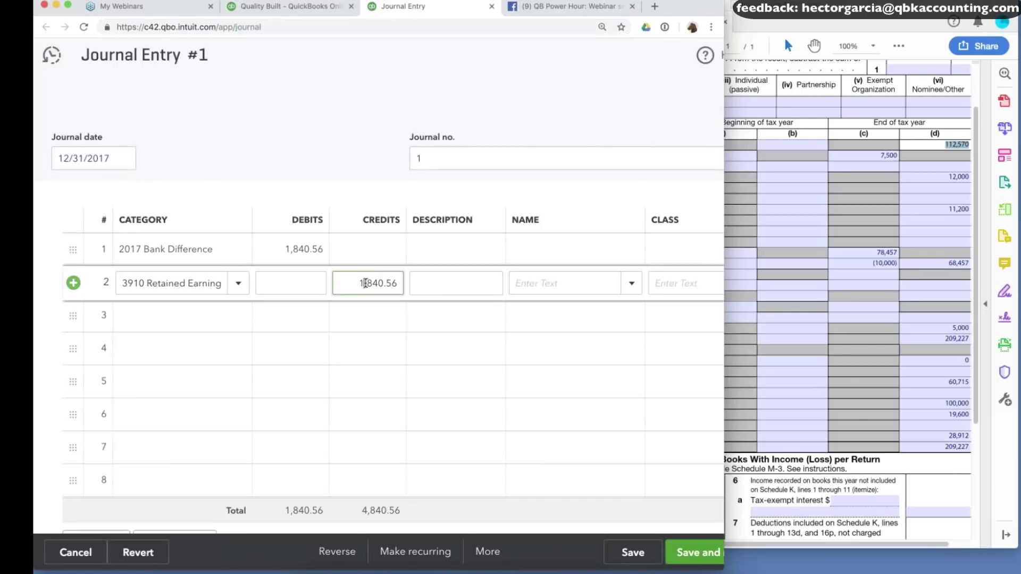
click(315, 249)
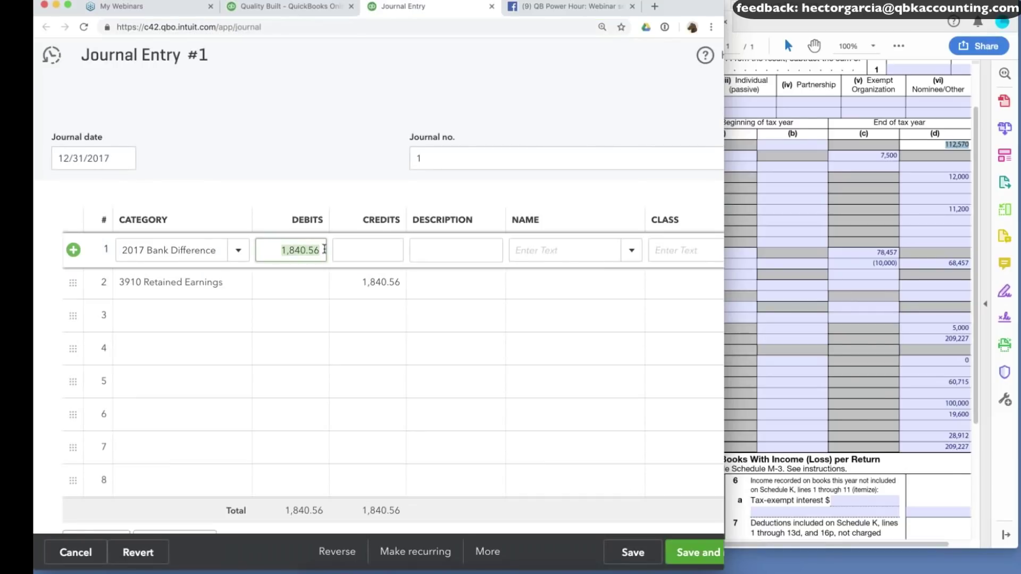
click(633, 553)
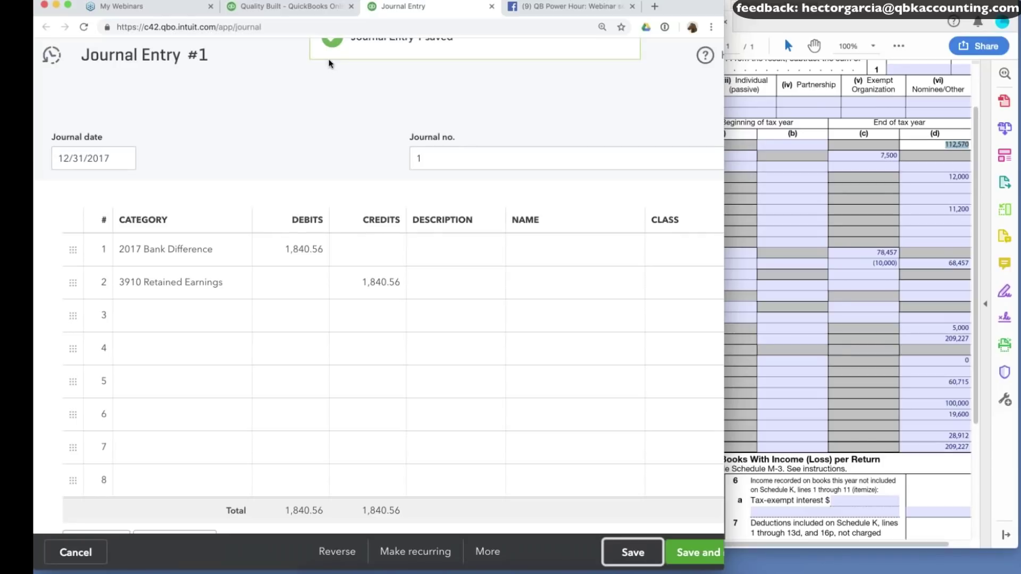
click(304, 11)
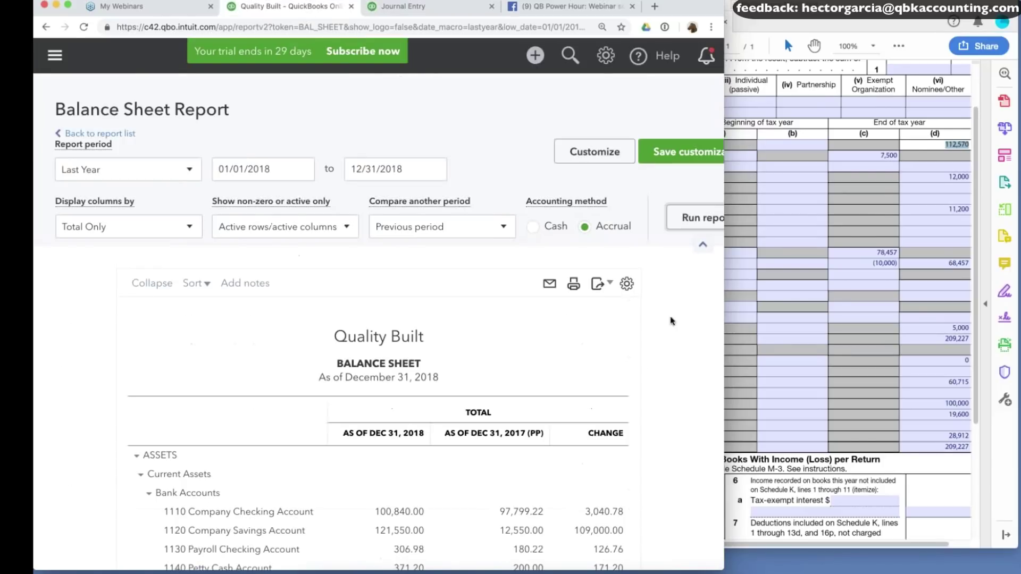
Check that 2017 Total Bank Accounts reads $112,570.00 against Schedule L's 112,570 cash.
scroll(672, 320, down, 7)
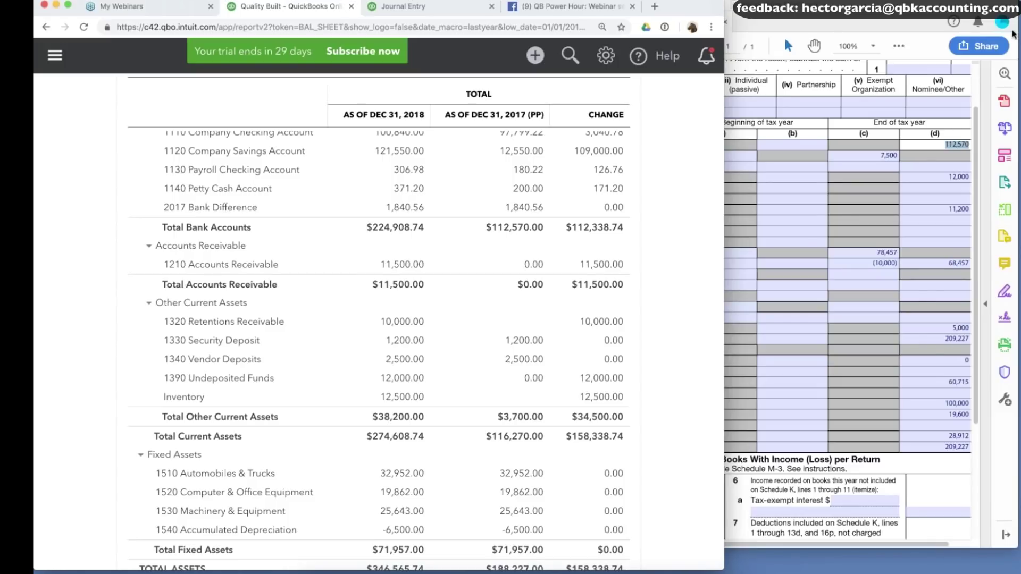
click(977, 101)
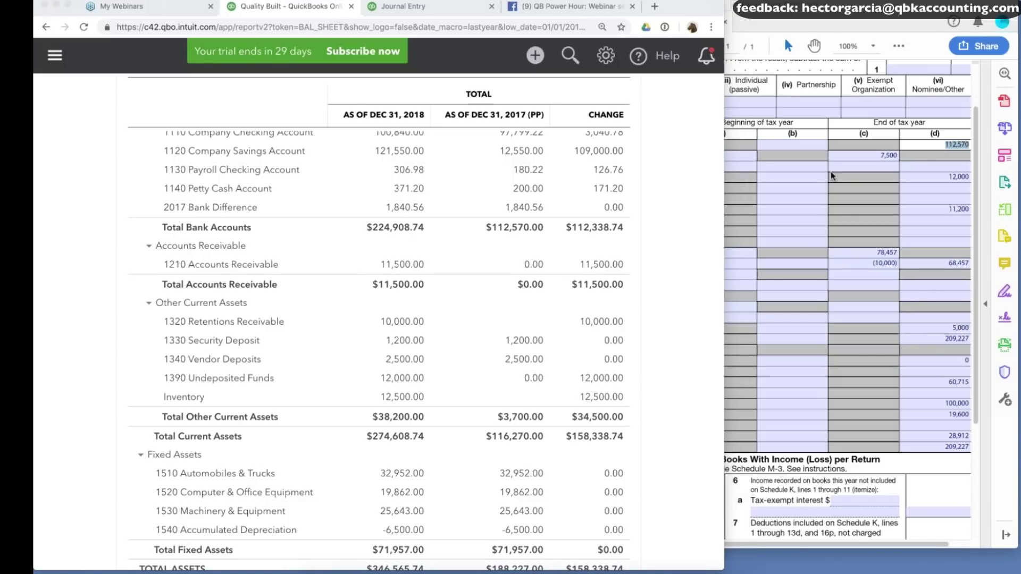
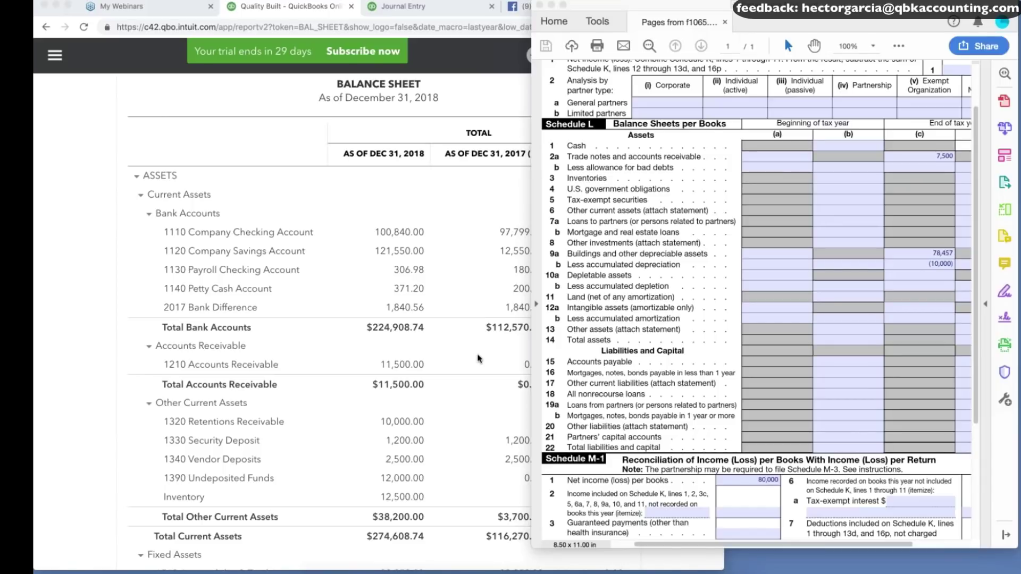
Delete the 7,500 from Schedule L line 2a trade notes and accounts receivable.
key(super+Tab)
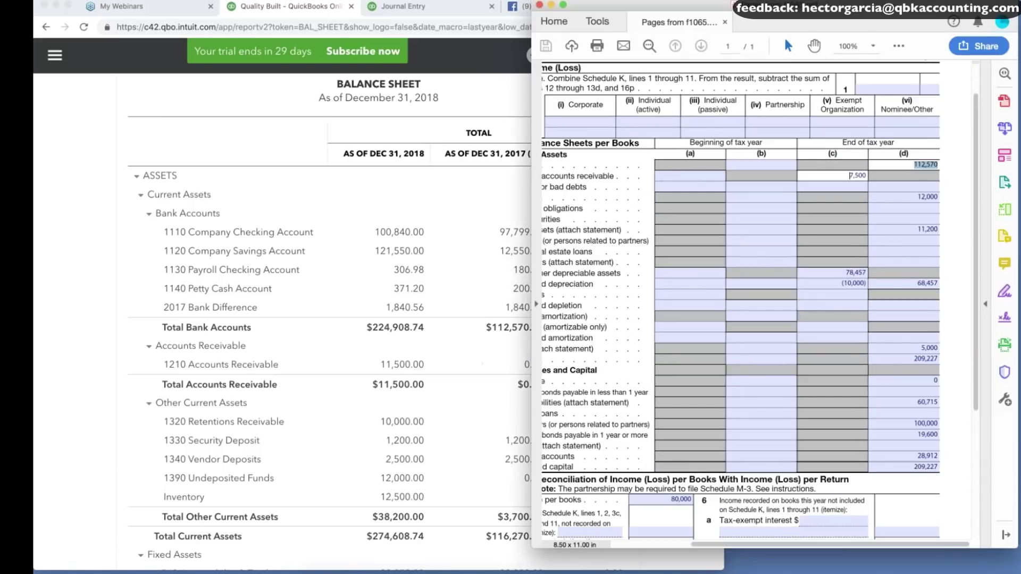
scroll(867, 170, left, 3)
scroll(867, 169, down, 1)
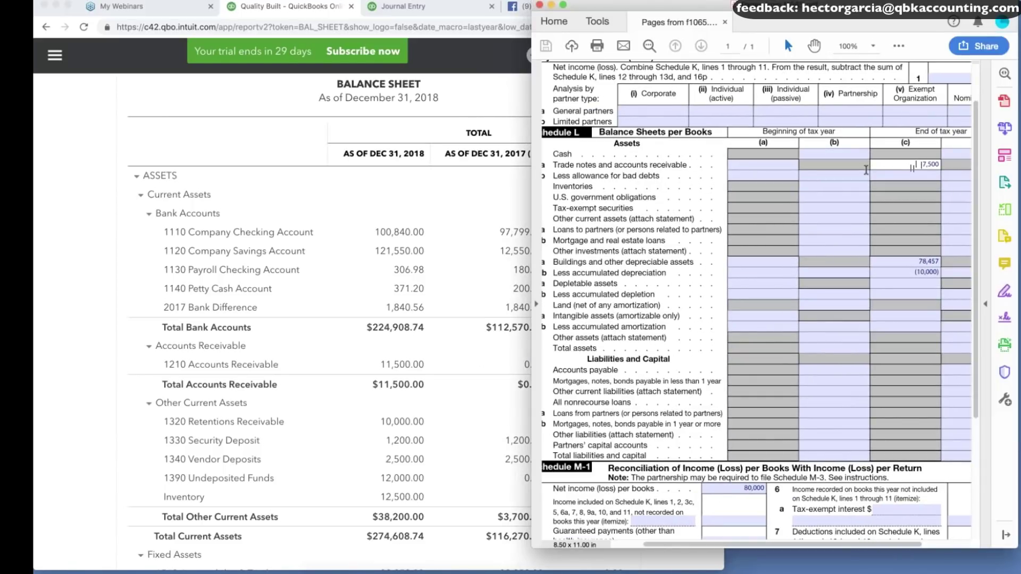
key(super+a)
key(BackSpace)
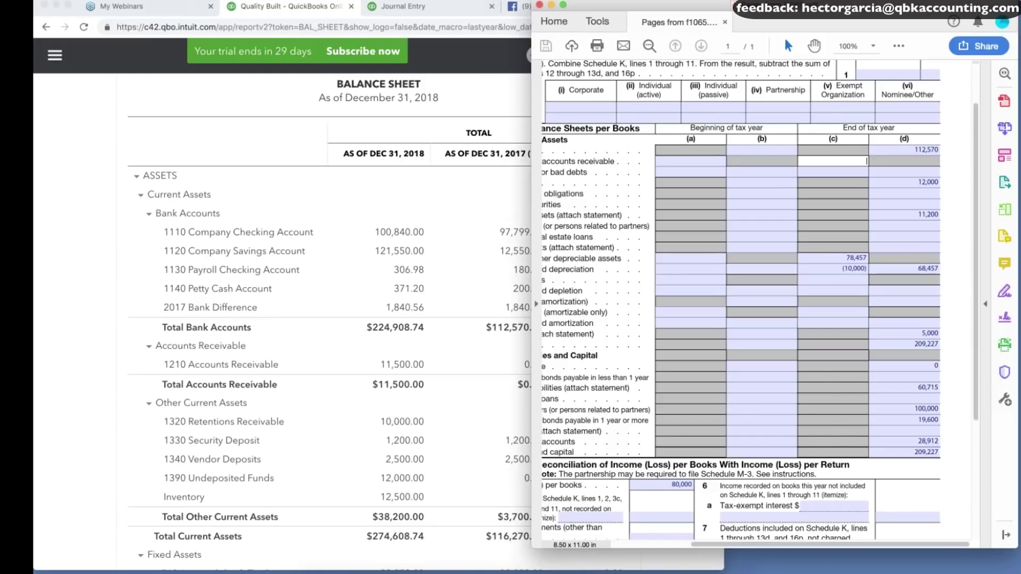
Zoom the Form 1065 PDF out to show the whole Schedule L page.
scroll(899, 159, left, 2)
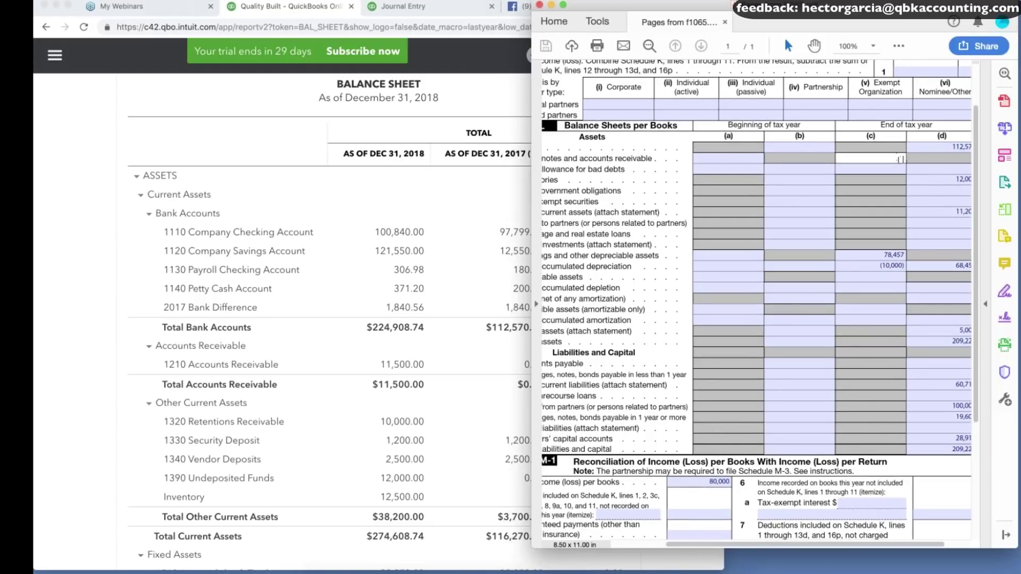
scroll(899, 159, up, 1)
scroll(899, 158, left, 2)
drag(548, 191, 608, 203)
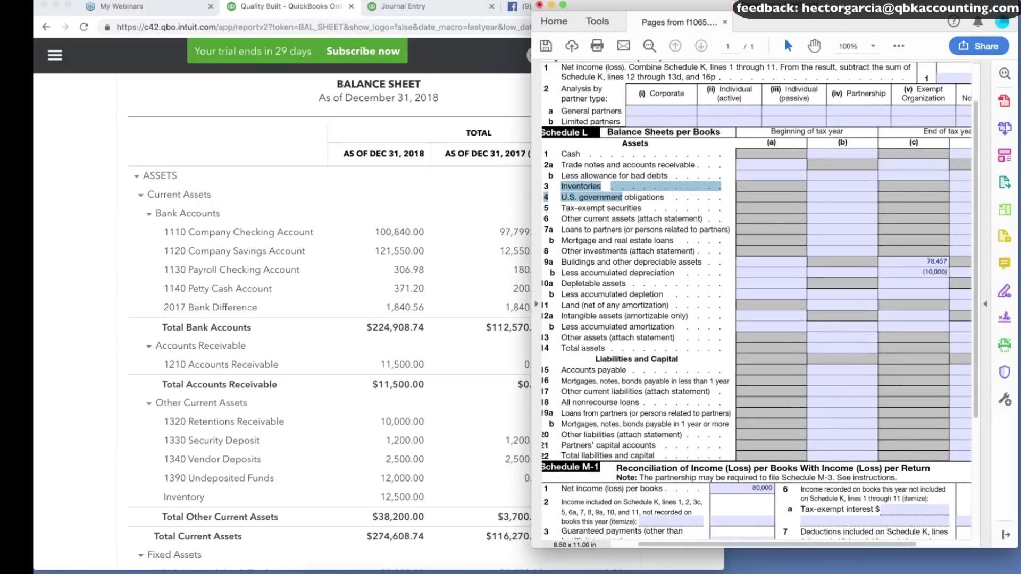
click(885, 47)
click(903, 120)
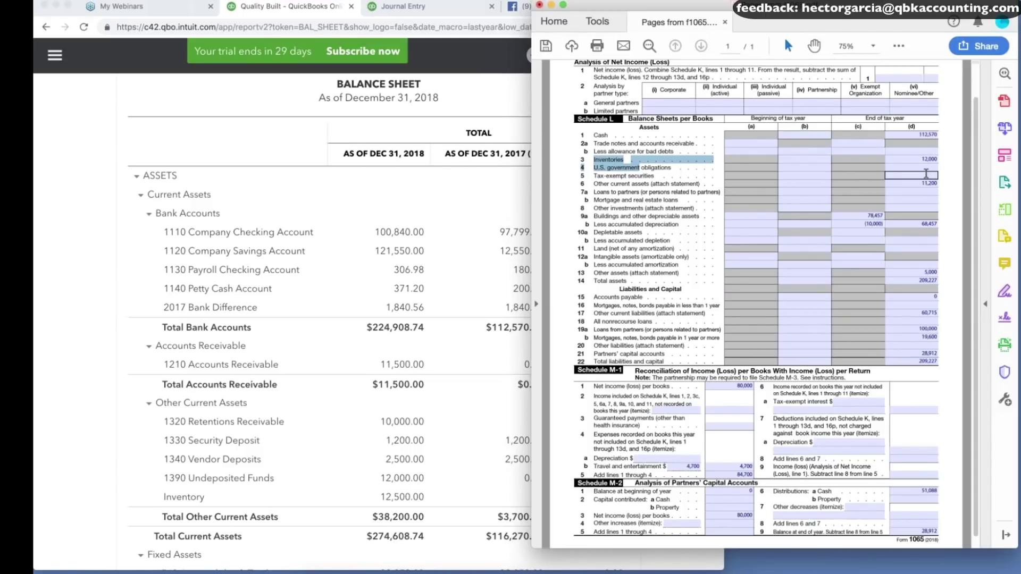
scroll(926, 174, up, 1)
Add a new Journal Entry #1 line debiting Inventory 12,500.00.
click(445, 205)
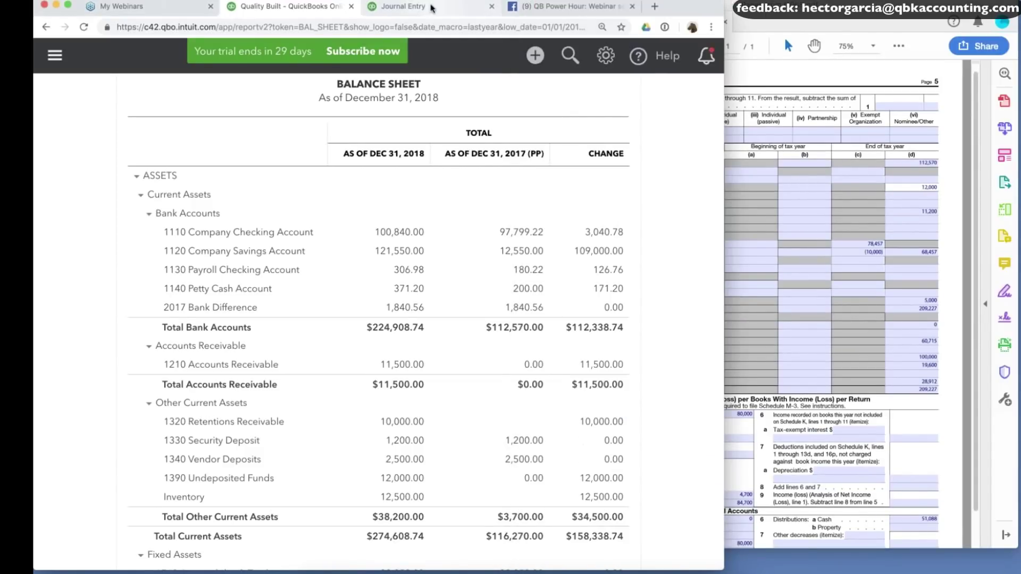
click(430, 6)
click(176, 348)
text(inv)
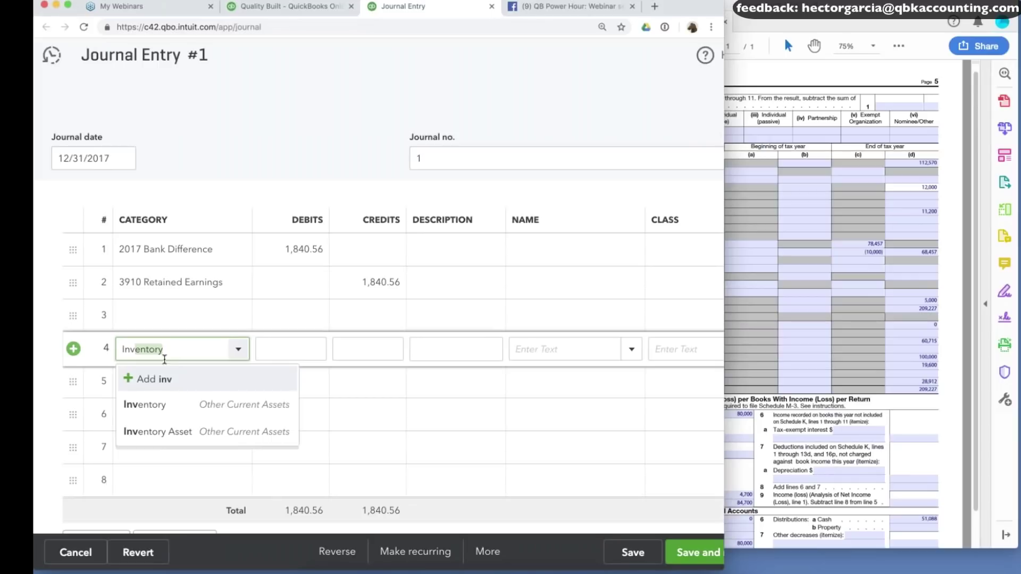
click(147, 406)
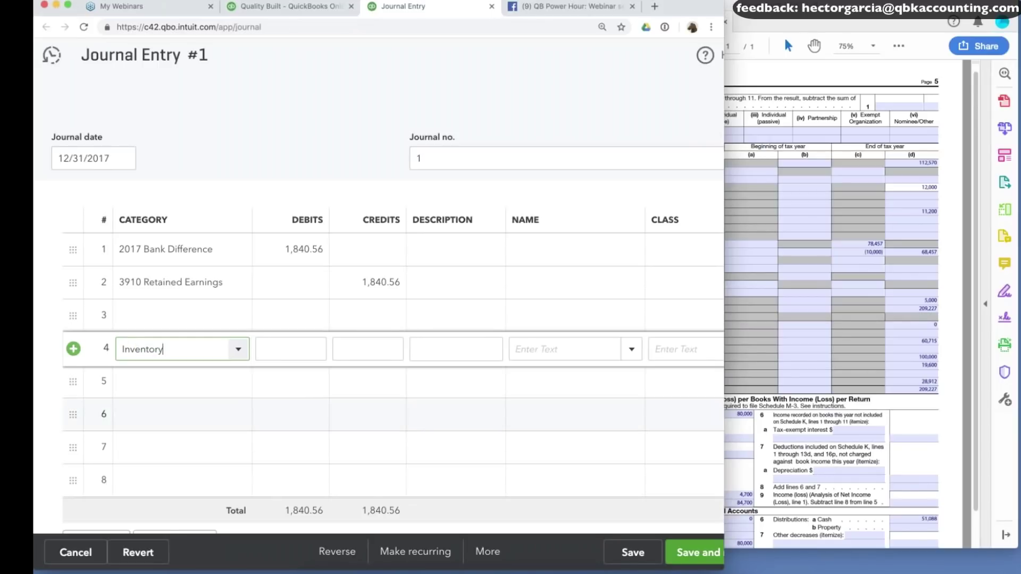
click(299, 349)
text(12,500)
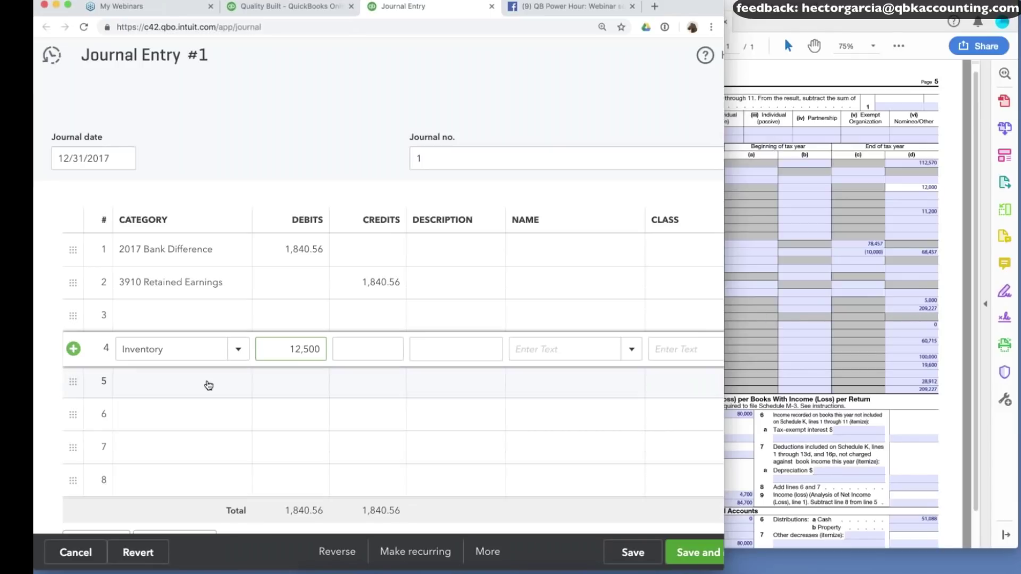
Credit 3910 Retained Earnings 12,500.00 on the next line and save the journal entry.
click(176, 381)
text(ret)
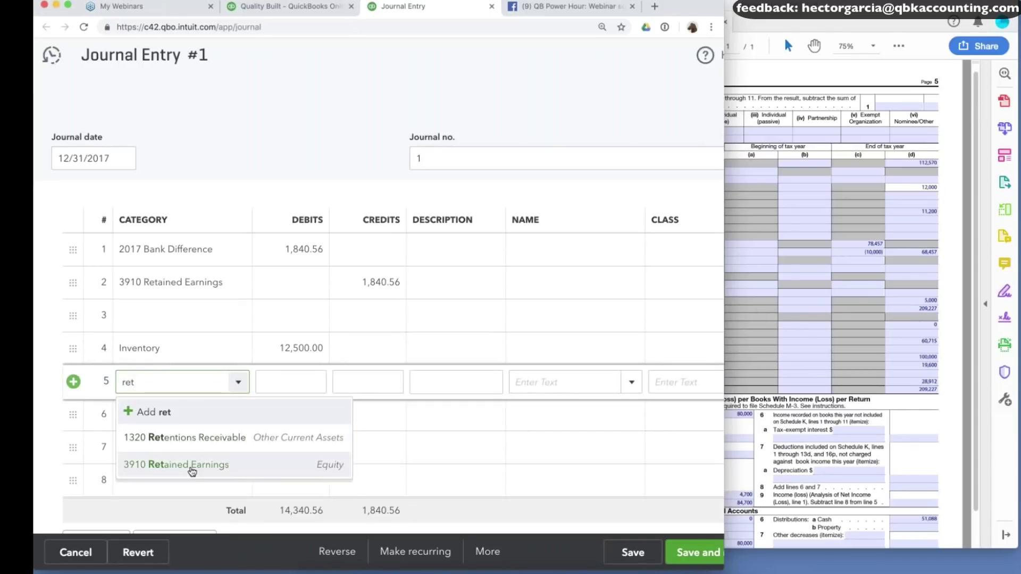
click(191, 466)
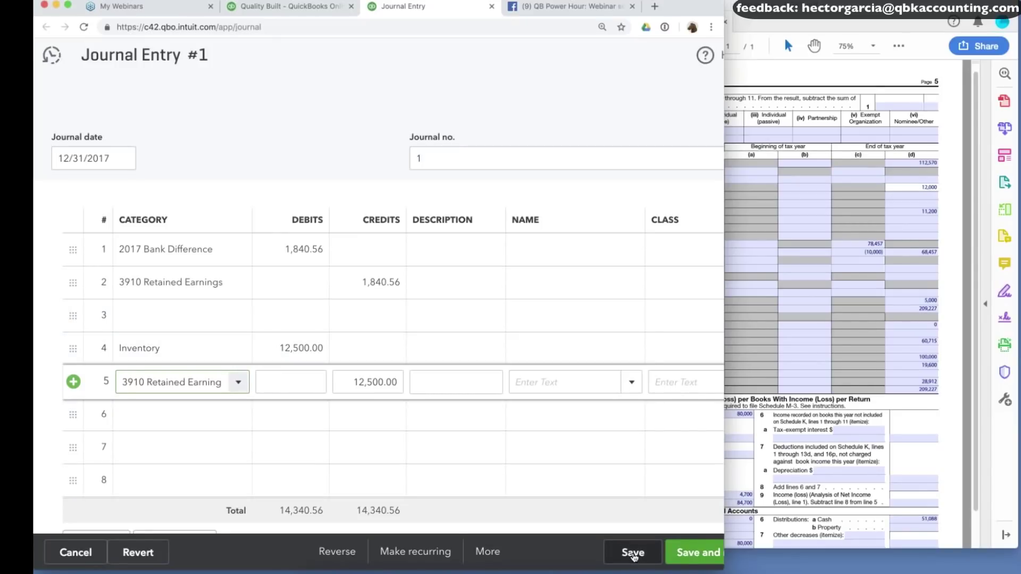
click(633, 553)
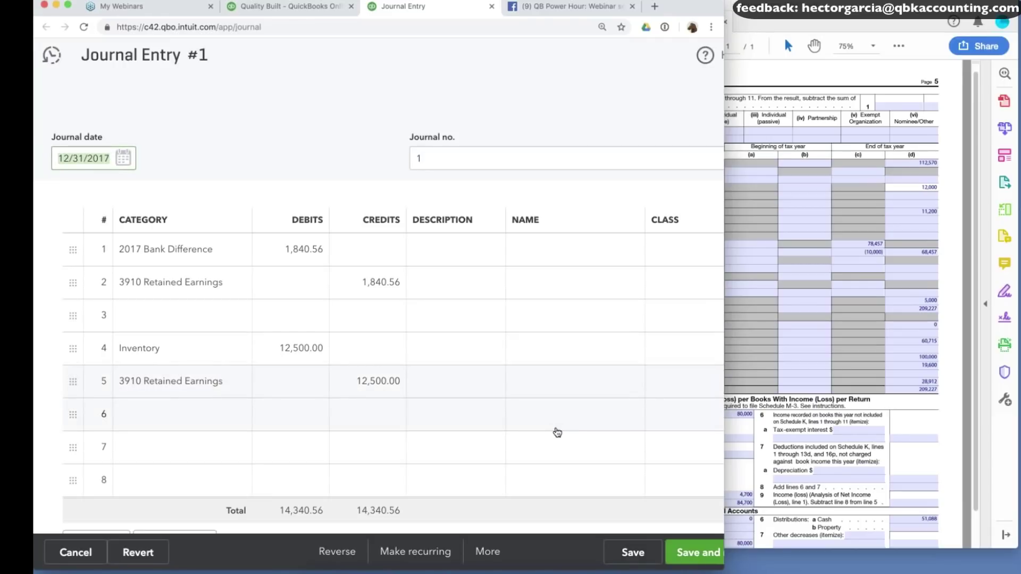
click(634, 554)
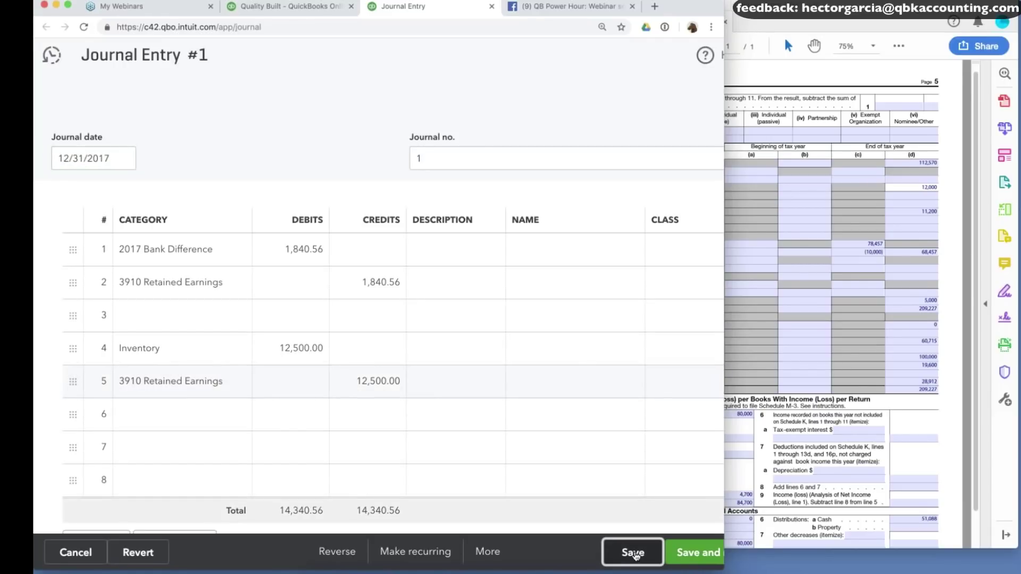
click(281, 10)
Verify Dec 31, 2017 Inventory reads 12,500.00 on the Balance Sheet, then minimize the Form 1065 PDF.
scroll(628, 160, up, 3)
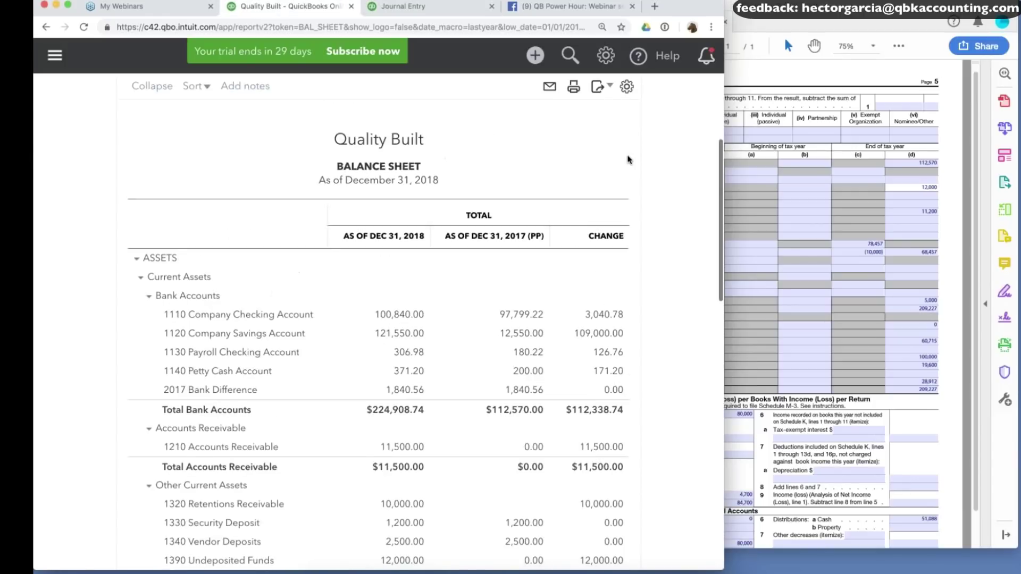
scroll(628, 157, up, 3)
scroll(671, 307, down, 5)
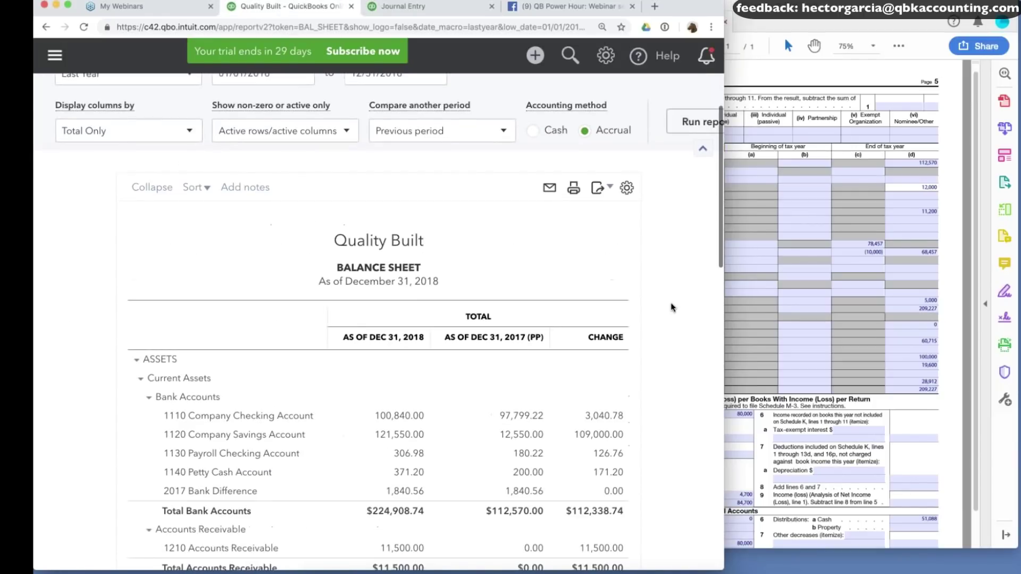
scroll(671, 308, down, 3)
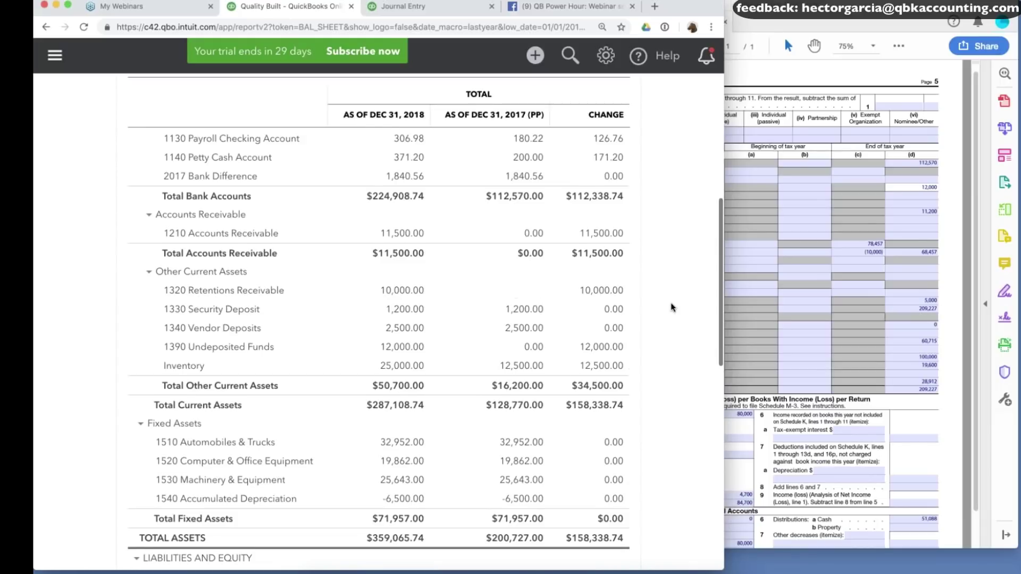
click(926, 223)
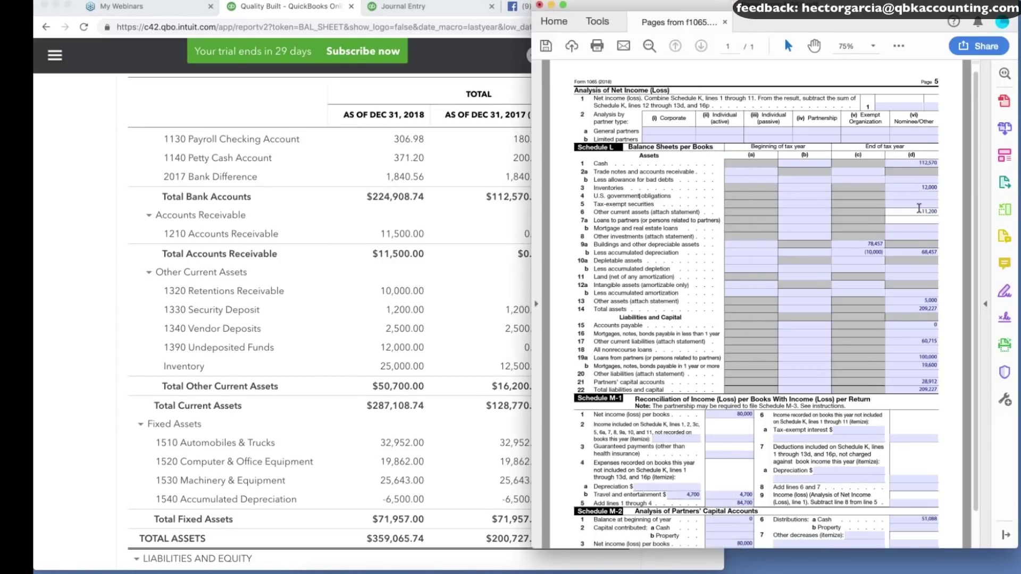
drag(651, 212, 712, 212)
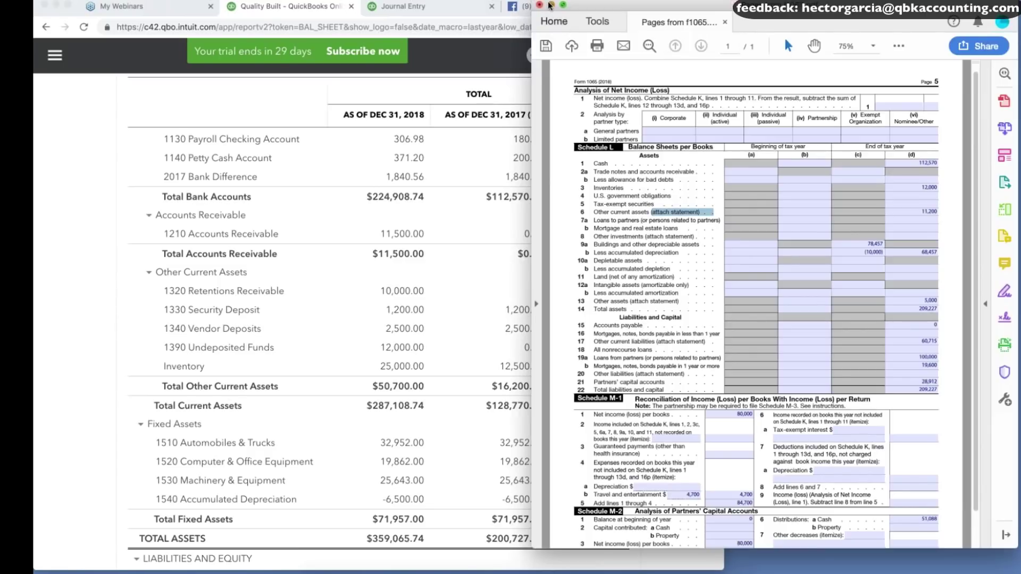
click(550, 6)
Open the Schedule L Attachments PDF at 100% zoom.
click(986, 360)
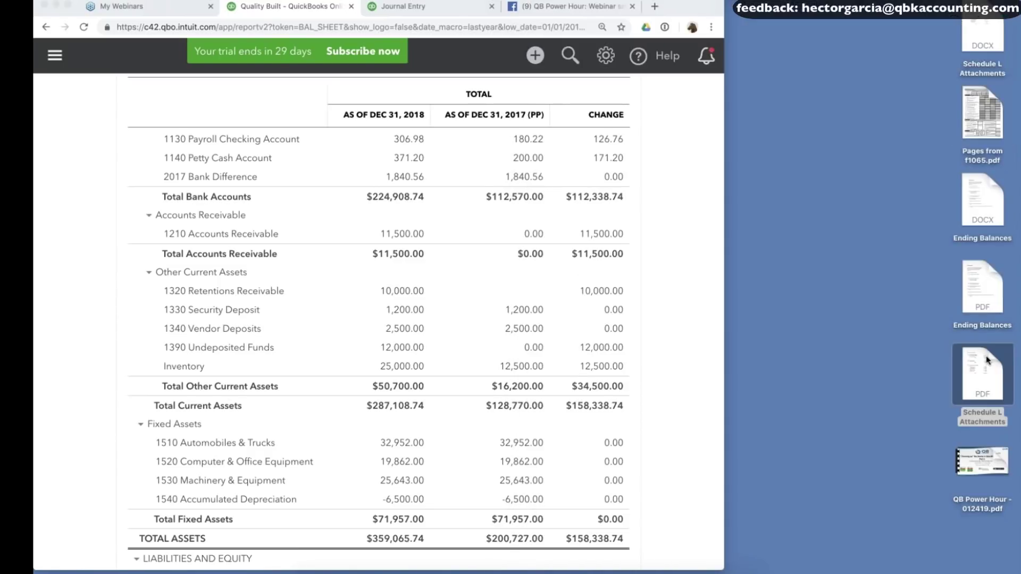
double_click(986, 361)
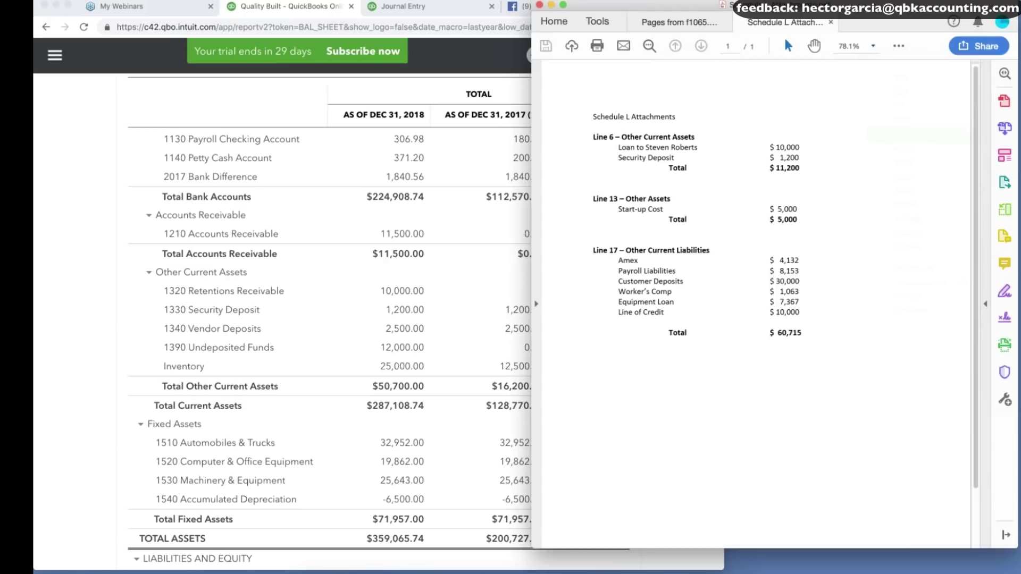
click(873, 45)
click(895, 122)
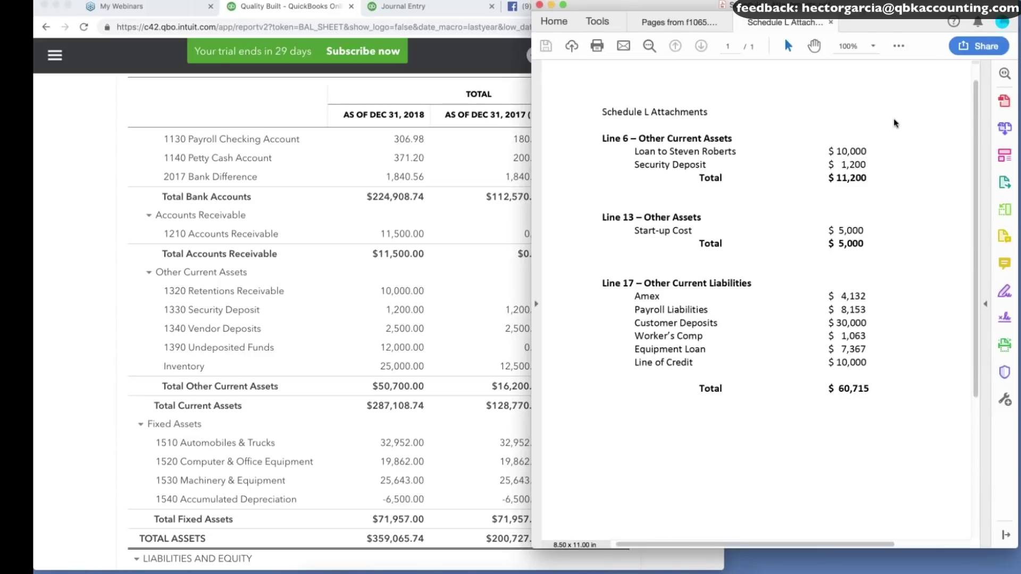
Compare line 6's 10,000 partner loan and 1,200 security deposit with the Balance Sheet.
drag(835, 151, 863, 165)
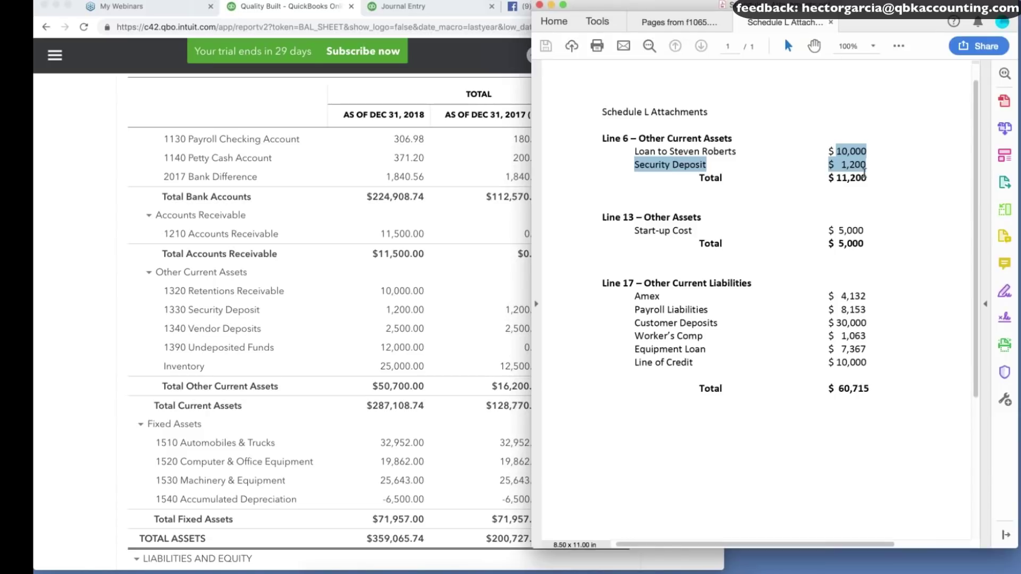
click(864, 172)
drag(758, 169, 868, 180)
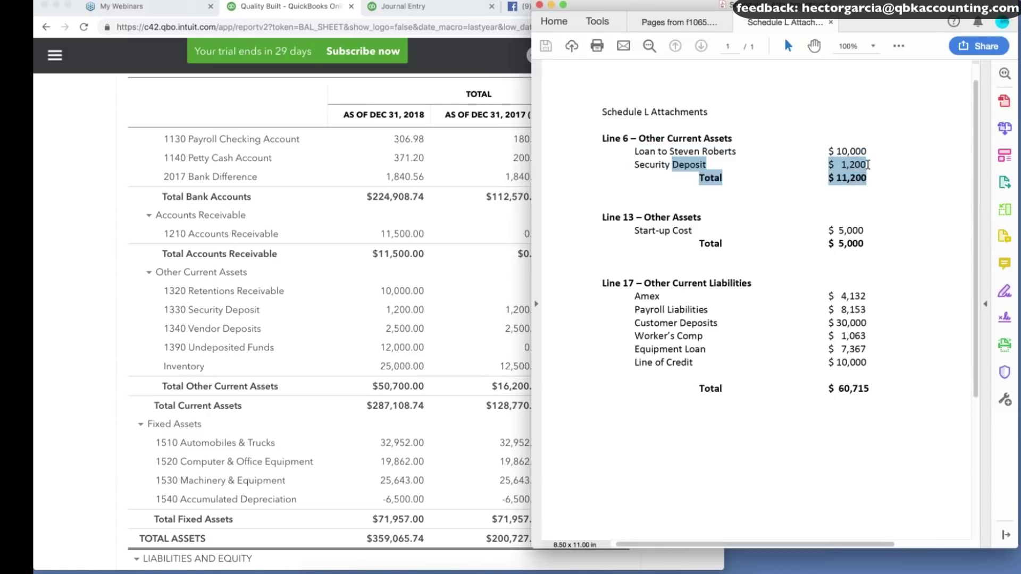
click(512, 218)
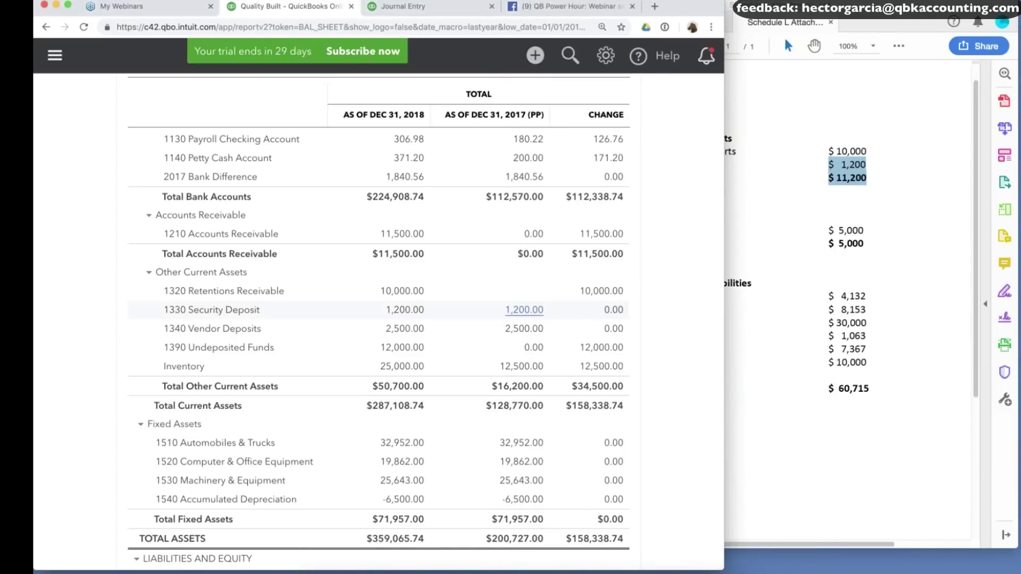
click(838, 158)
double_click(839, 158)
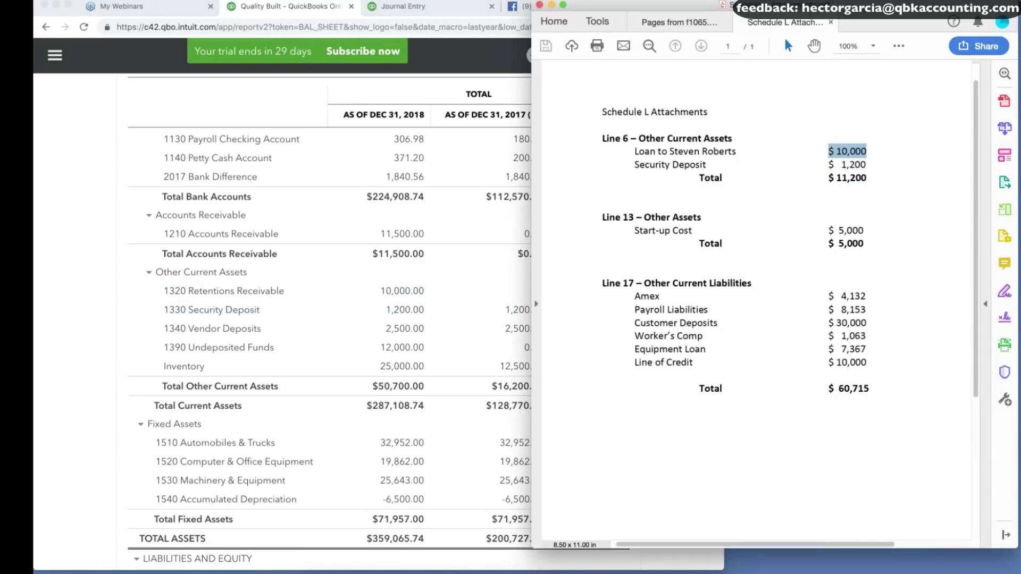
Create a new partner-loan account of type Other Current Assets from the journal entry.
click(312, 242)
click(407, 8)
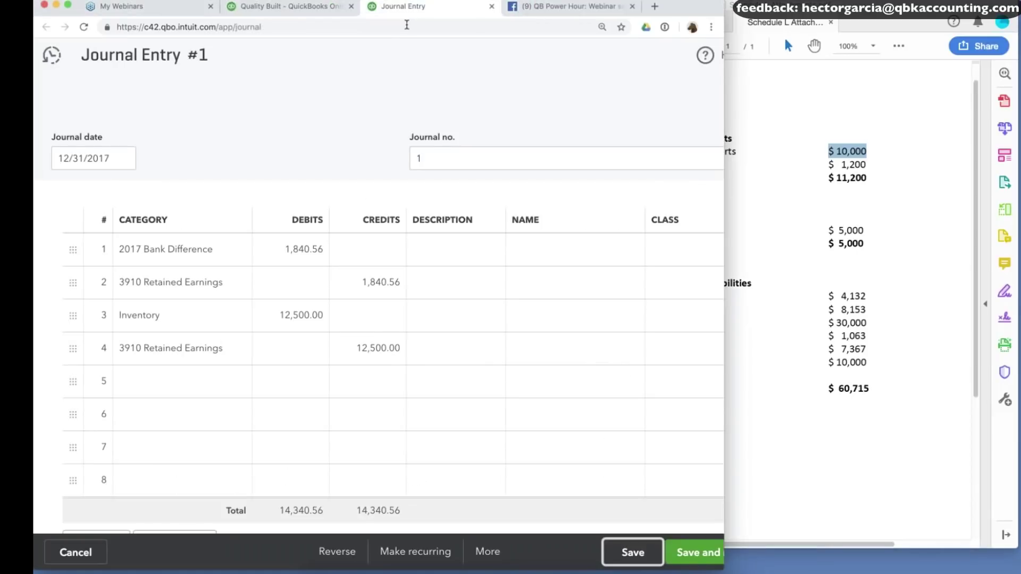
click(182, 381)
text(loan)
key(BackSpace)
key(BackSpace)
key(BackSpace)
key(BackSpace)
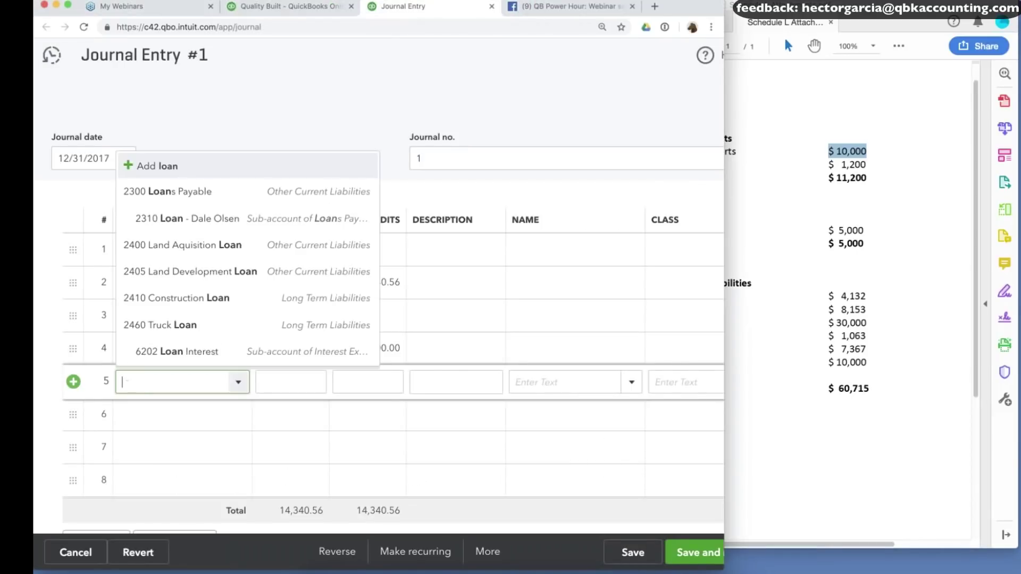
text(Loan to )
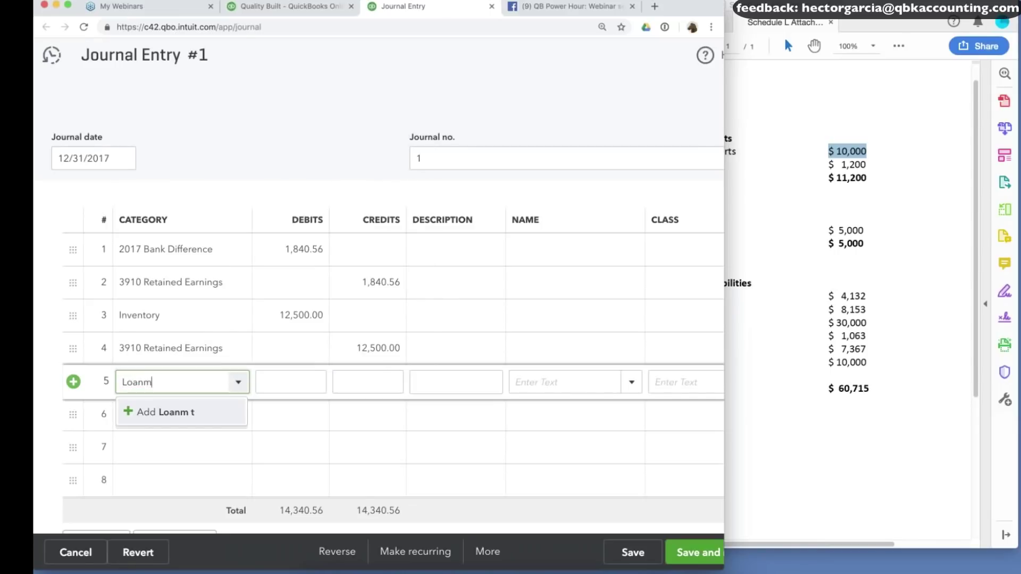
click(189, 419)
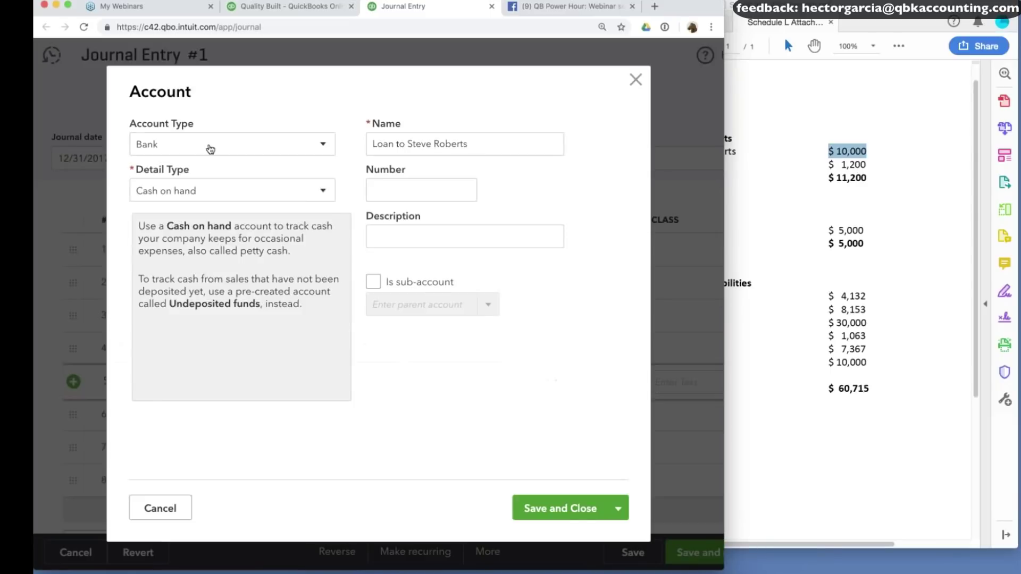
click(211, 150)
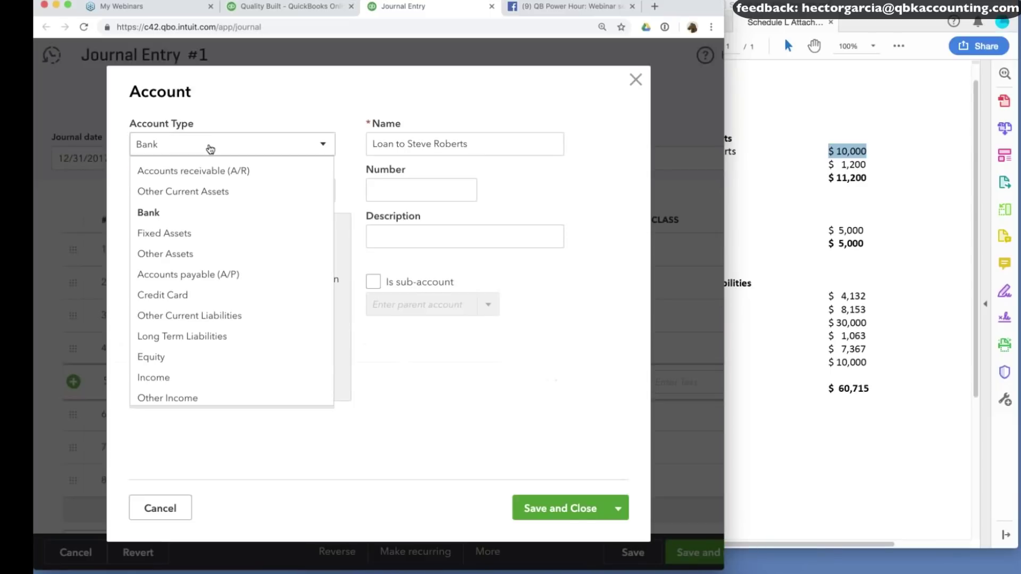
click(205, 210)
click(181, 143)
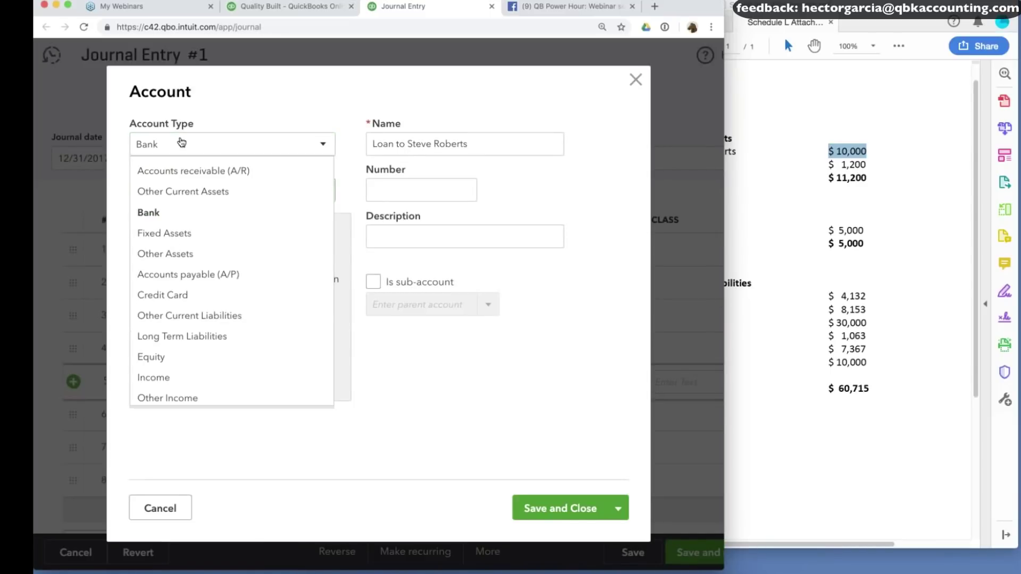
click(185, 198)
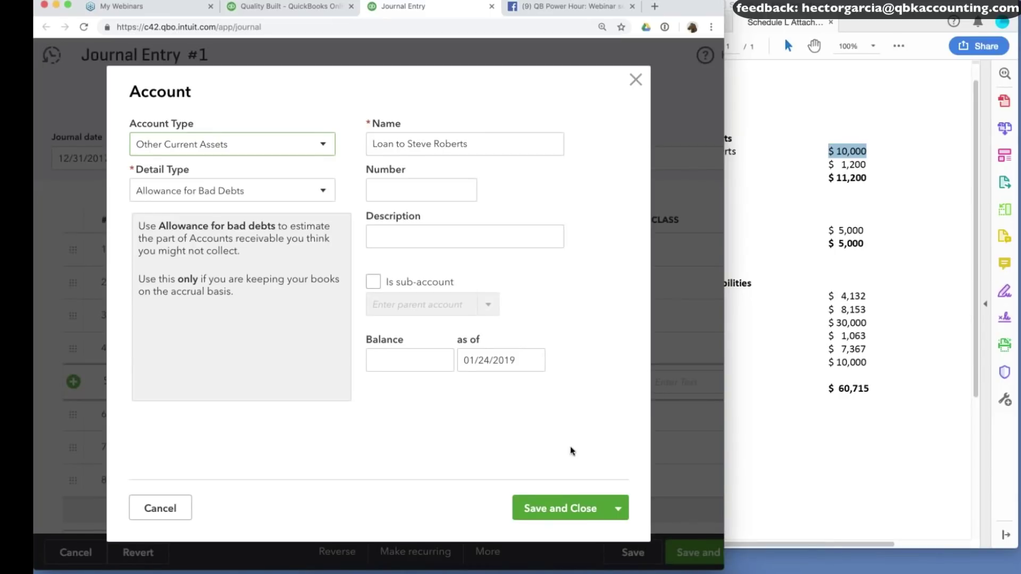
click(560, 508)
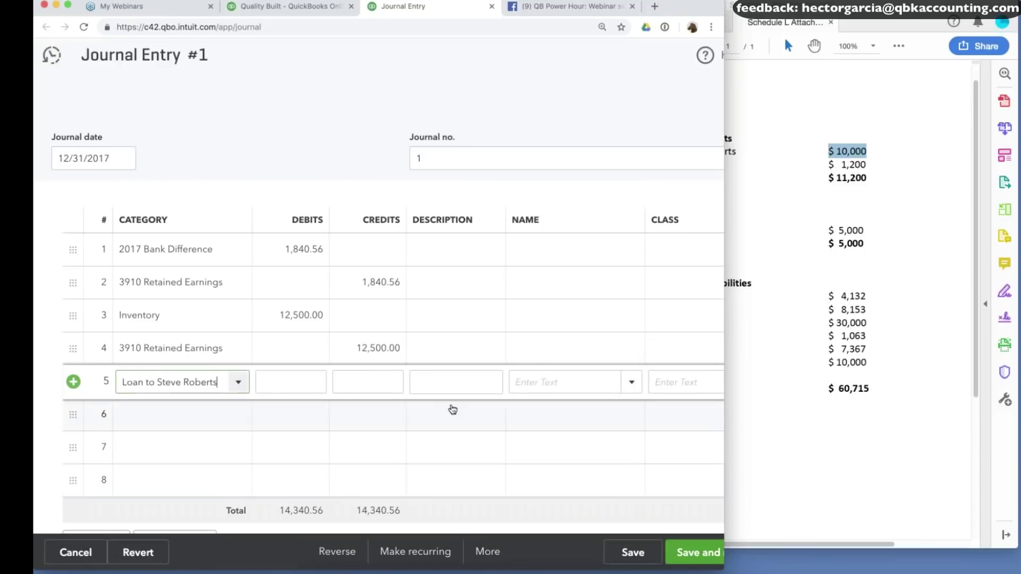
Debit the partner-loan account 10,000 on row 5, crediting 3910 Retained Earnings on row 6.
click(303, 381)
text(100)
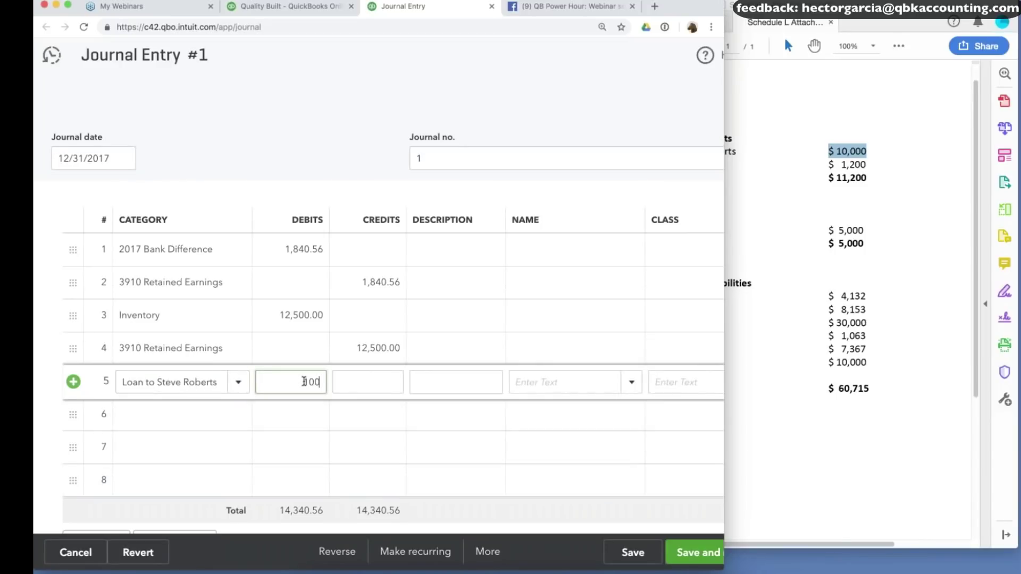
text(00)
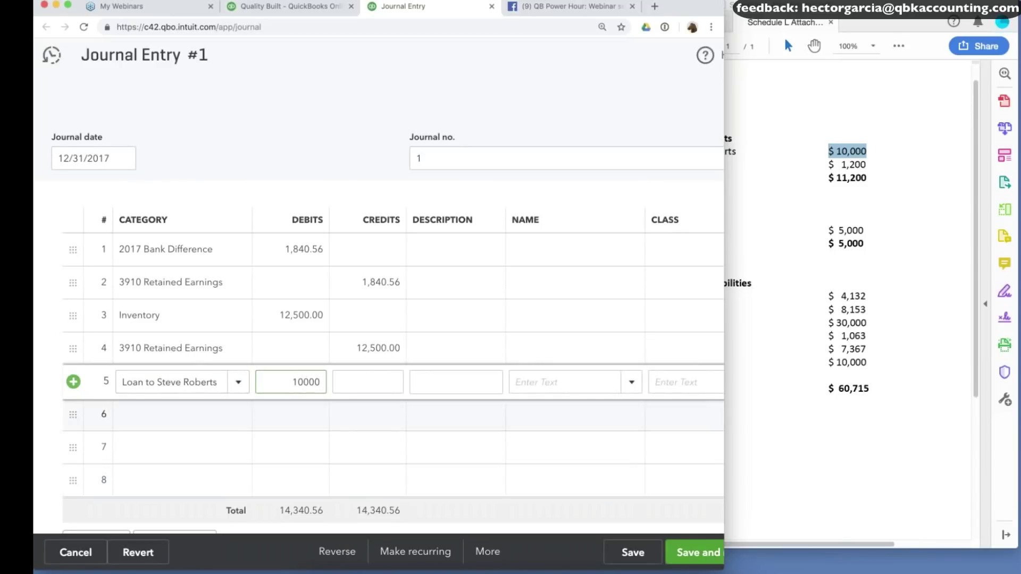
click(176, 414)
text(ret)
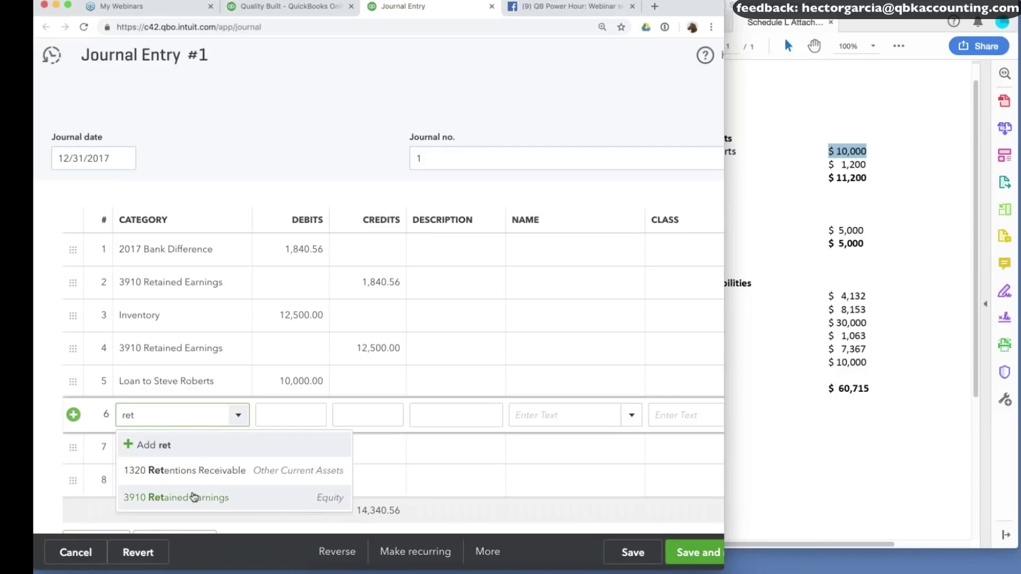
click(194, 498)
click(485, 103)
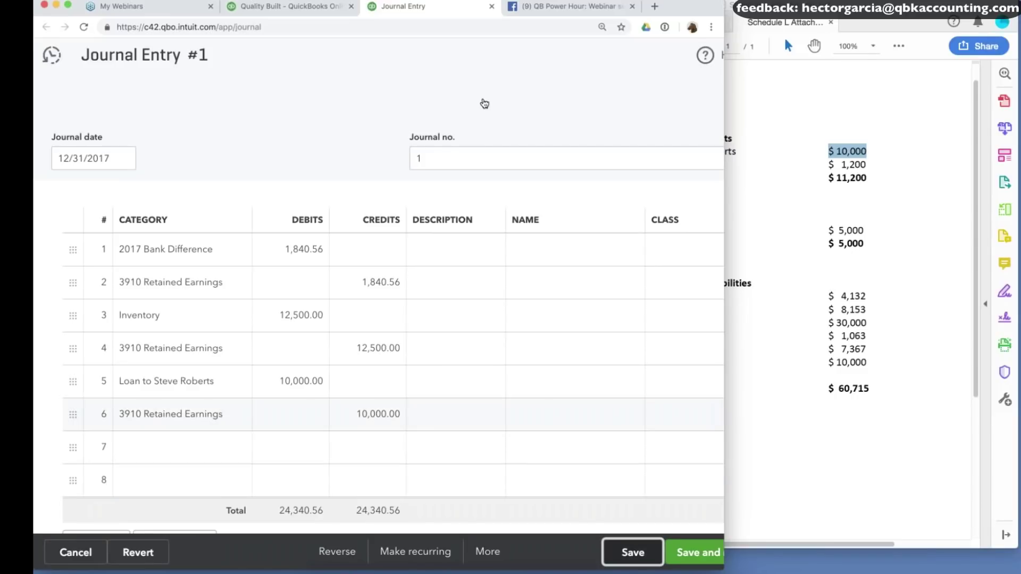
Check the Balance Sheet shows the partner loan at 10,000.00 for Dec 31, 2017.
click(306, 8)
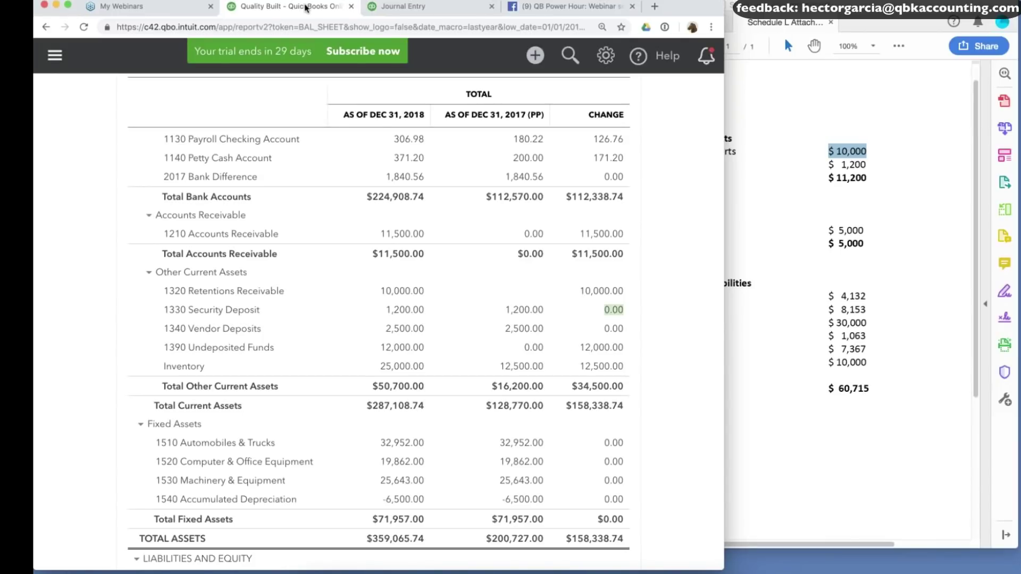
scroll(379, 319, up, 6)
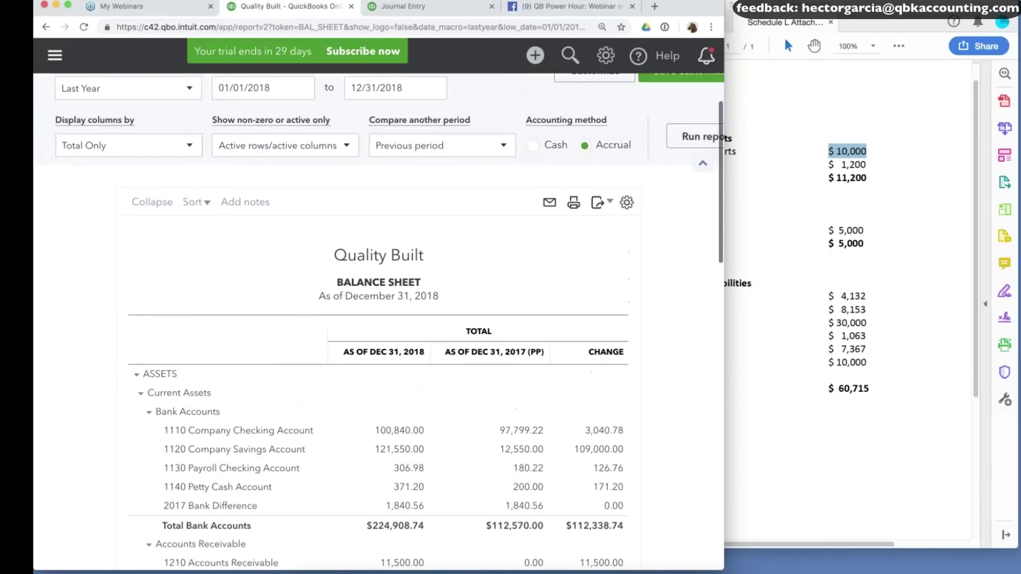
scroll(530, 294, down, 7)
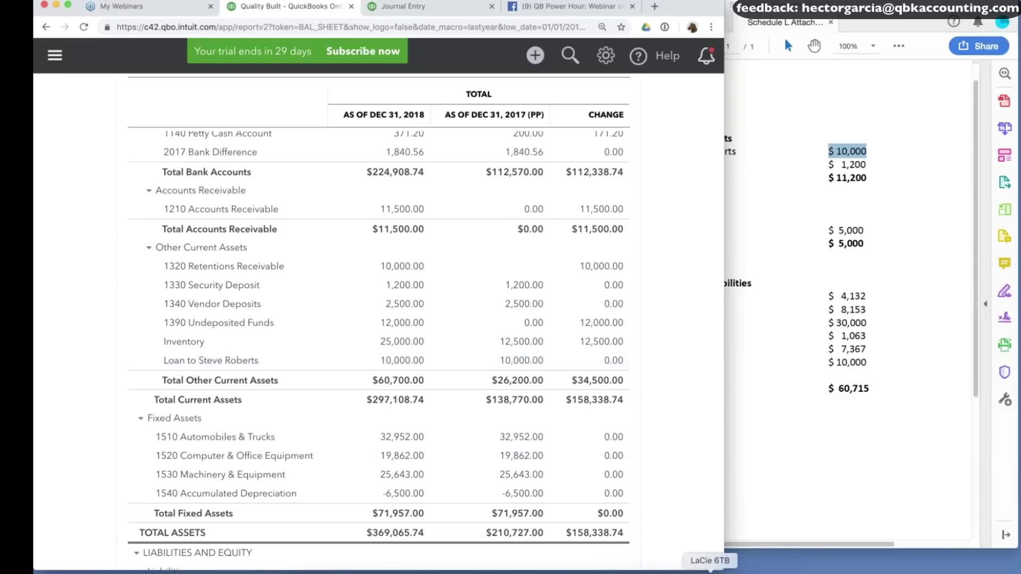
Review Schedule L line 13 other assets, then switch to the Schedule L Attachments document.
click(727, 562)
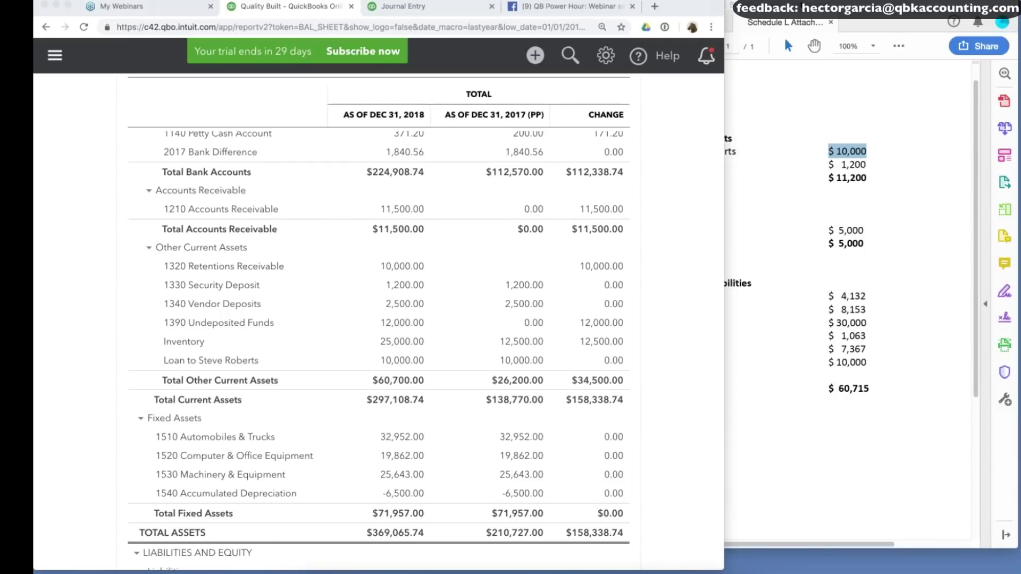
click(940, 301)
drag(630, 301, 678, 301)
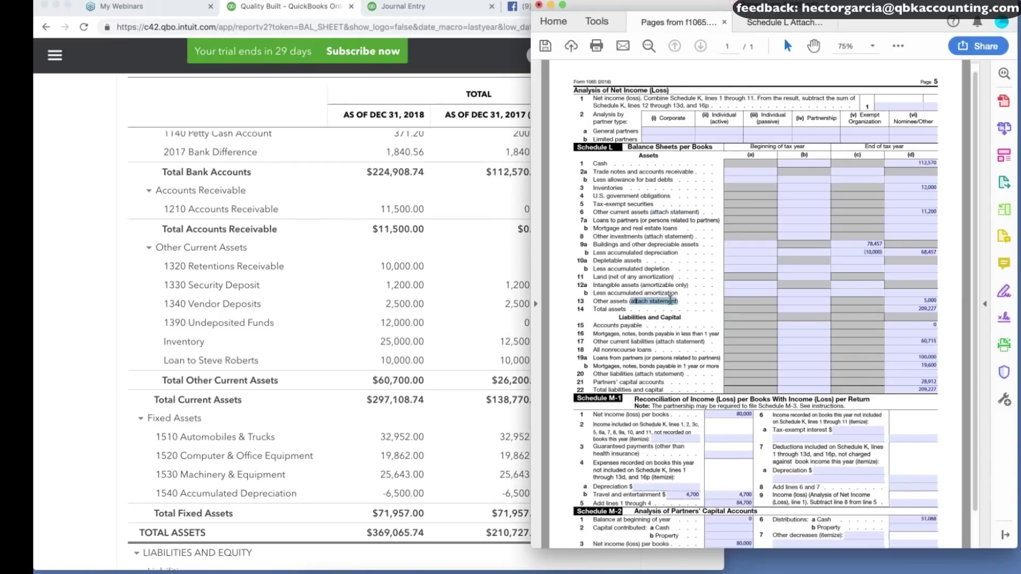
mouse_move(744, 573)
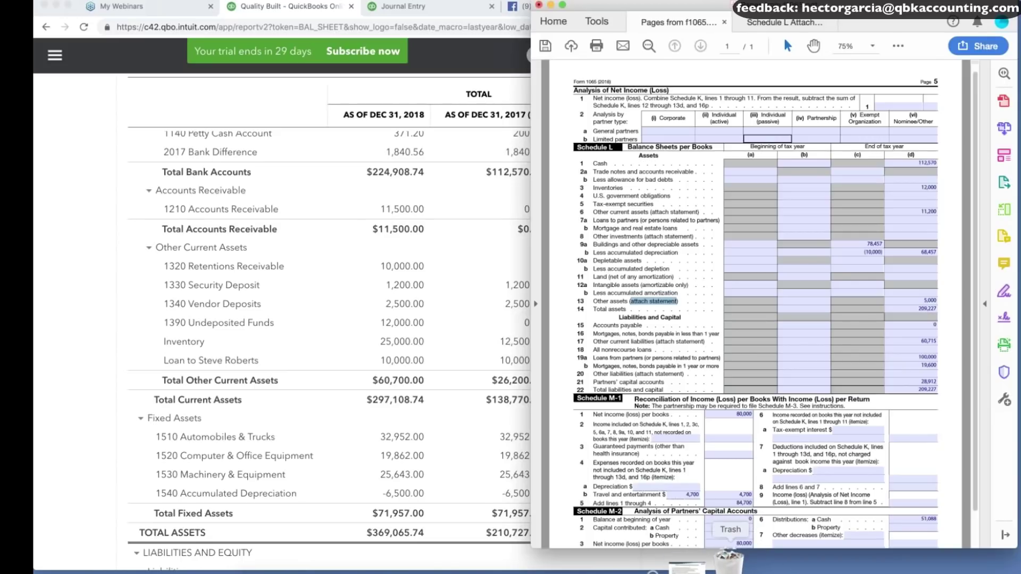
key(ctrl+Tab)
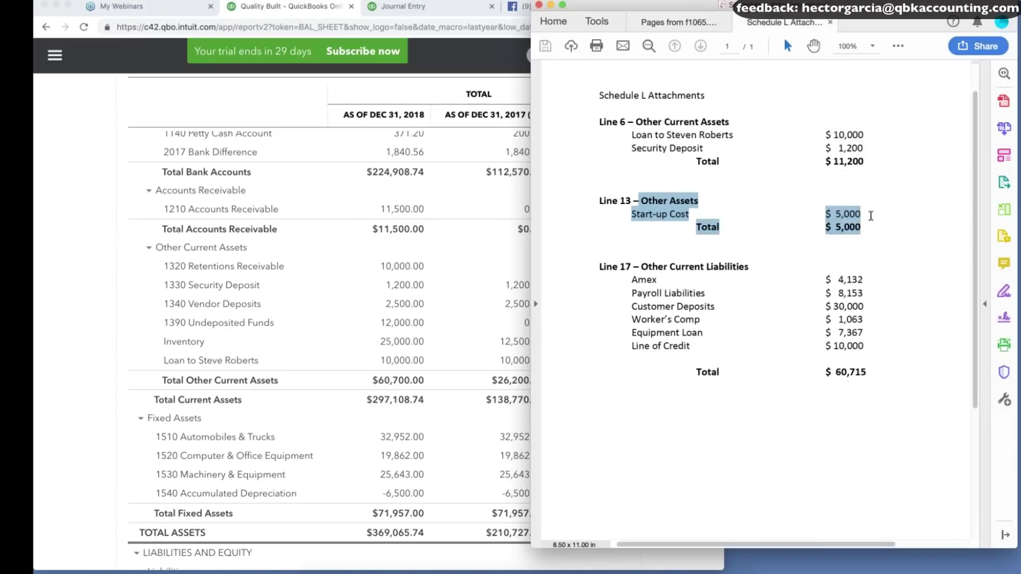
Create a new Other Assets account named Startup Cost on journal row 7.
click(387, 11)
click(388, 8)
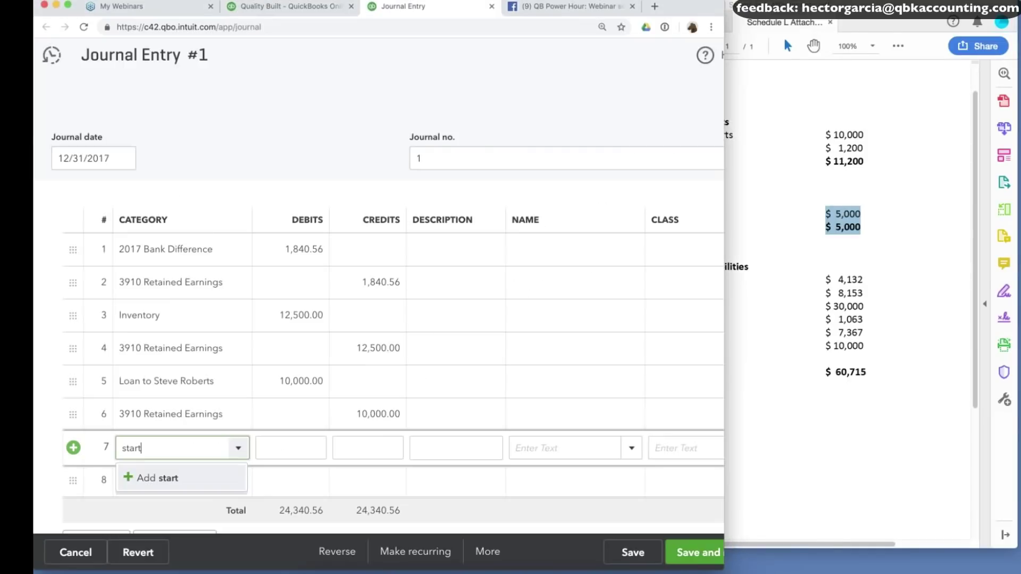
key(BackSpace)
key(BackSpace)
key(BackSpace)
key(BackSpace)
key(BackSpace)
text(Startup Cost)
click(176, 478)
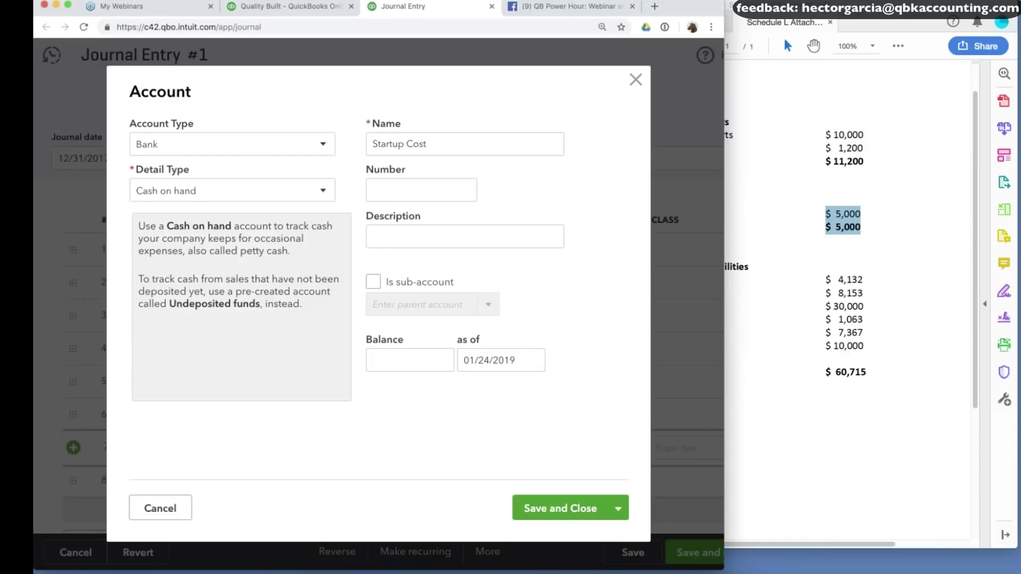
click(232, 144)
scroll(228, 292, down, 1)
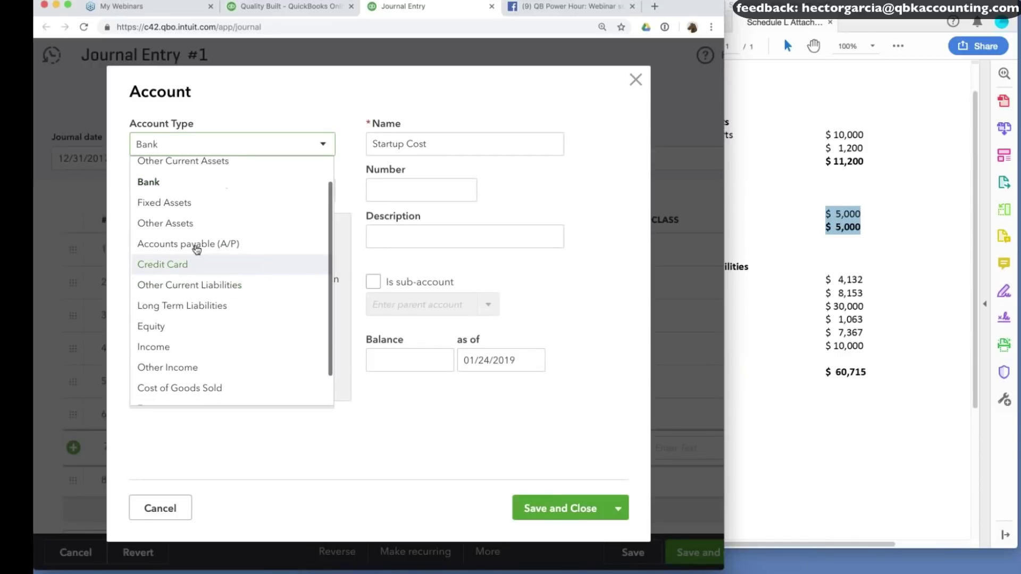
click(194, 224)
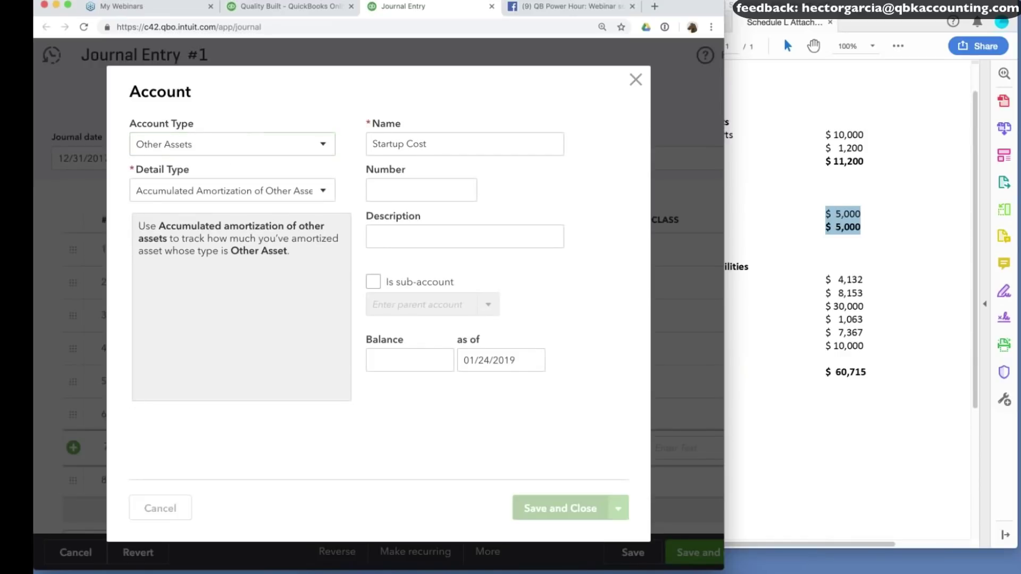
Debit Startup Cost 5,000, credit 3910 Retained Earnings on row 8, and save.
click(302, 448)
text(5000)
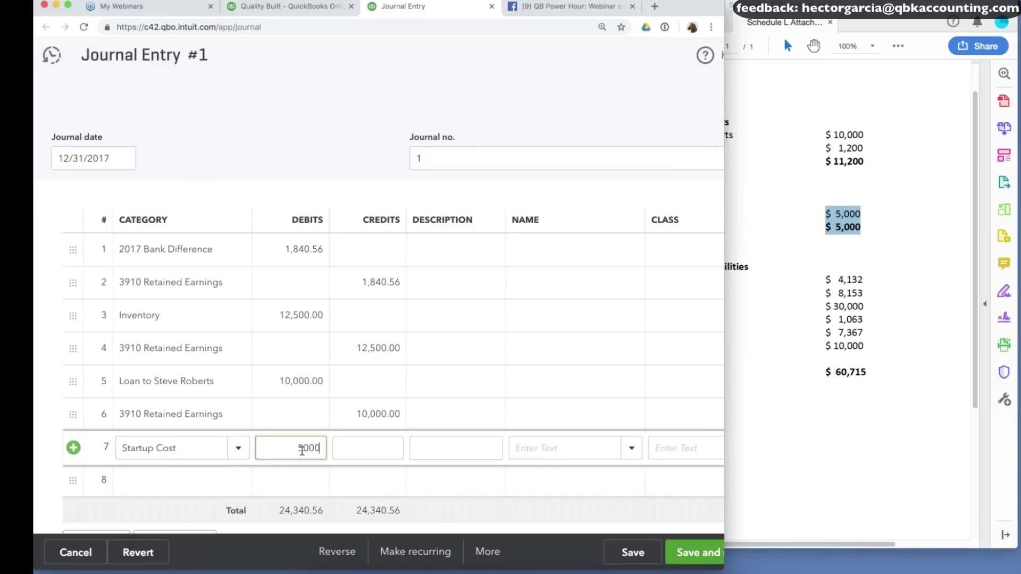
click(184, 481)
text(ret)
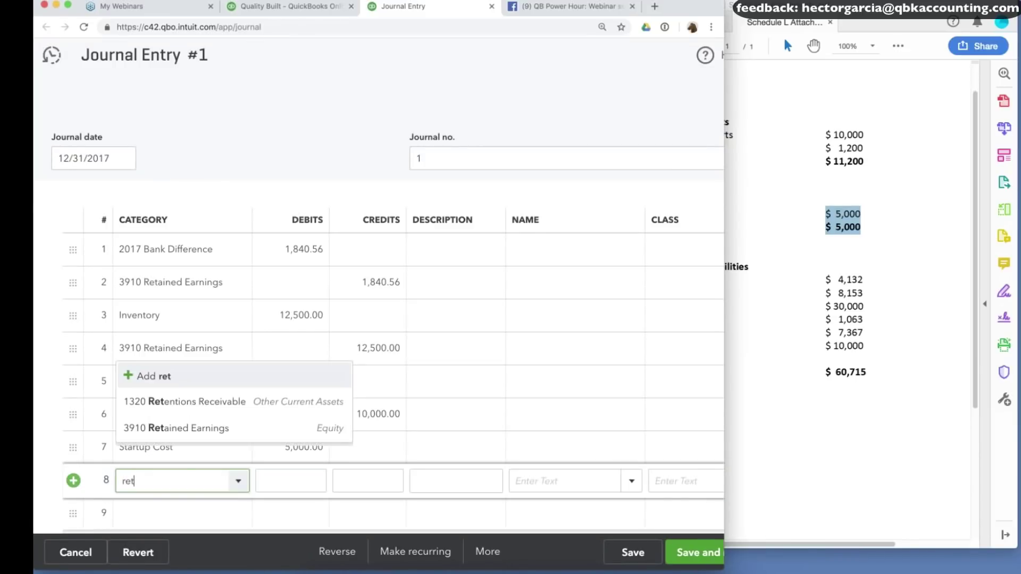
click(225, 427)
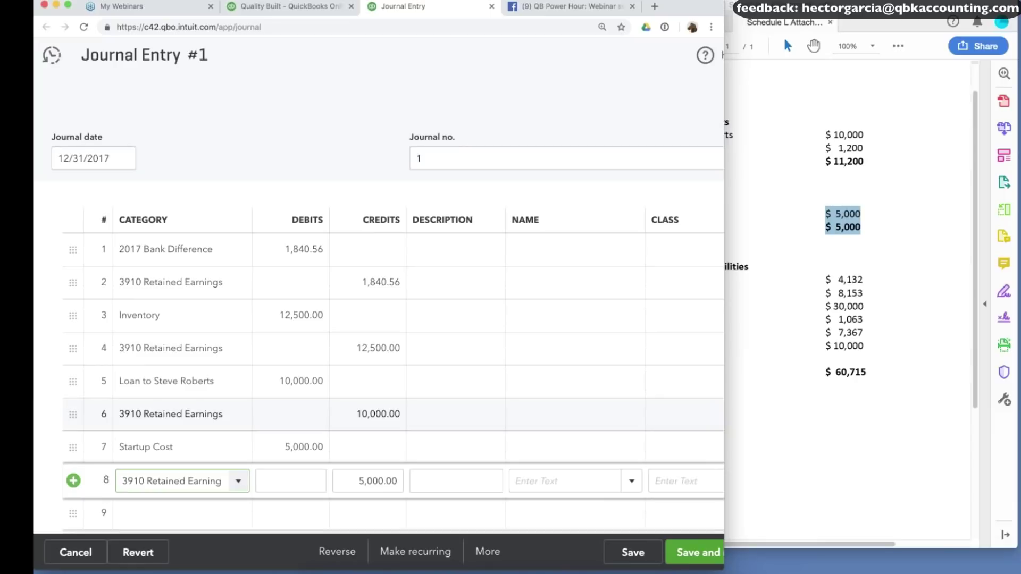
click(638, 553)
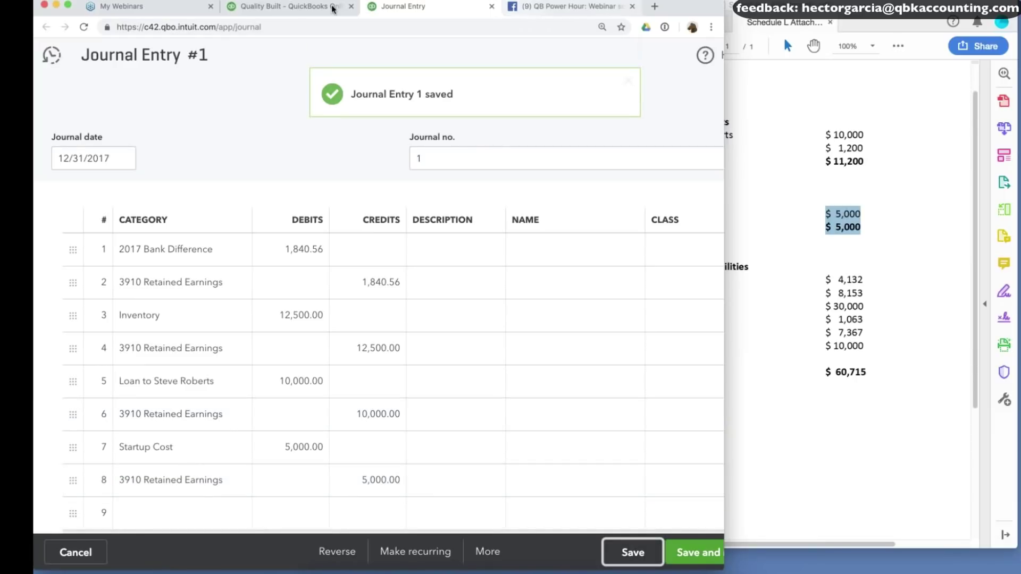
Confirm the Balance Sheet lists Startup Cost 5,000.00 under Other Assets for Dec 31, 2017.
click(306, 9)
scroll(532, 213, up, 10)
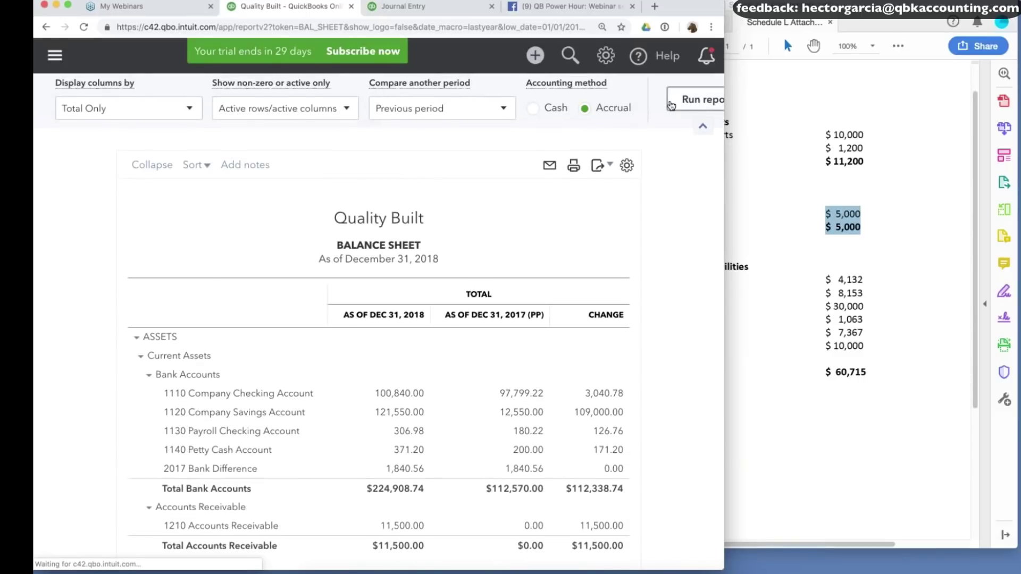
scroll(669, 269, up, 3)
scroll(669, 268, down, 9)
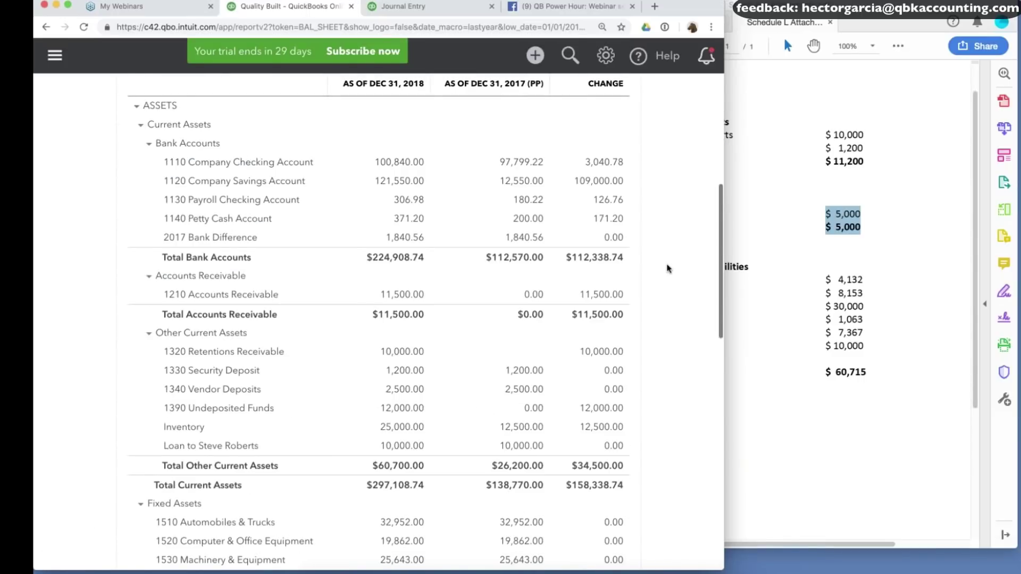
scroll(669, 269, down, 5)
Review Form 1065 Schedule L column (d) at 150% zoom.
click(755, 239)
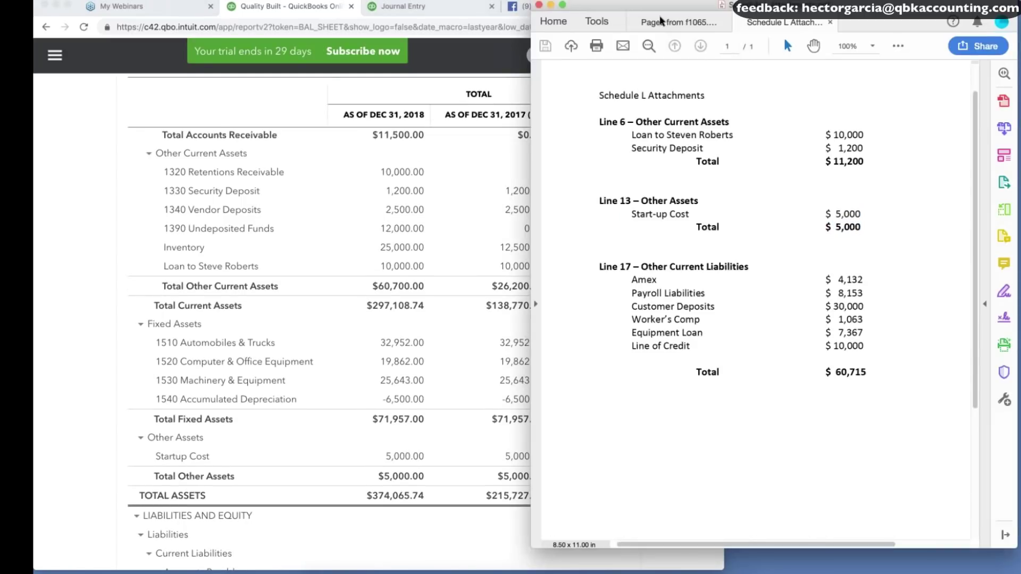
click(662, 21)
click(873, 46)
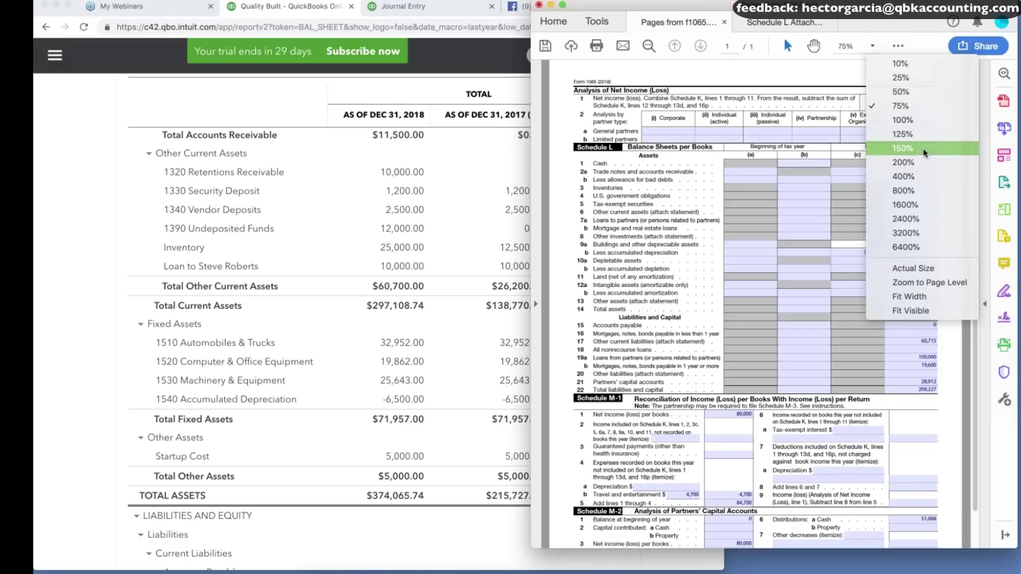
click(924, 153)
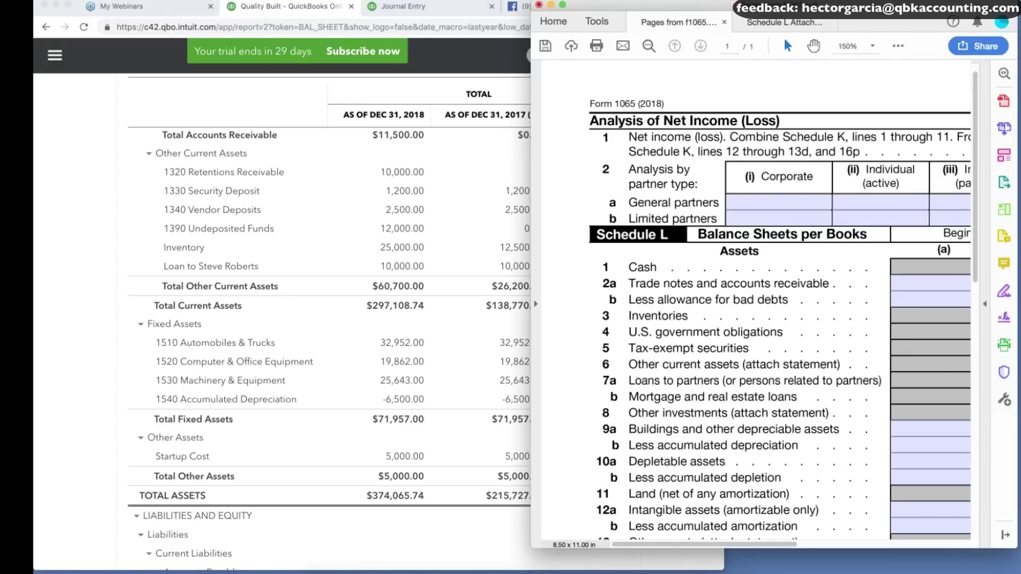
scroll(755, 303, right, 10)
scroll(756, 303, down, 4)
drag(781, 297, 809, 313)
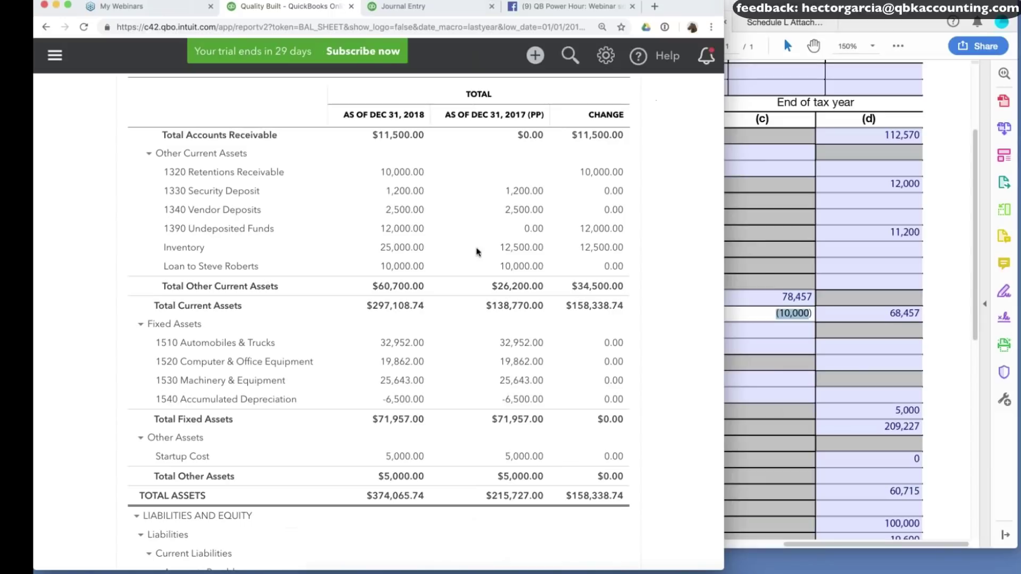
Change row 4's 12,500.00 amount to 12,000.00 and save the journal entry.
key(ctrl+Tab)
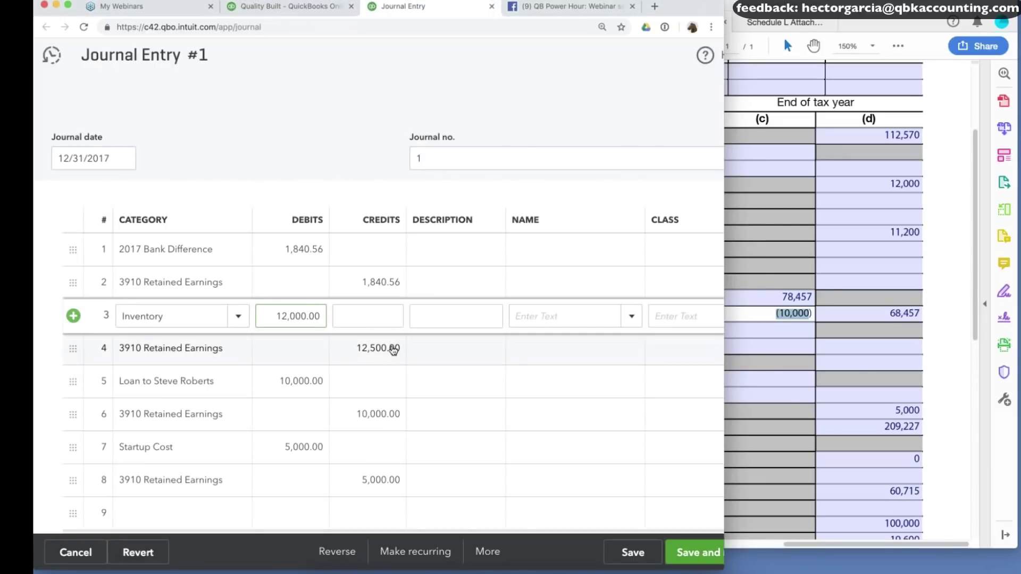
click(373, 346)
click(373, 347)
key(BackSpace)
text(0)
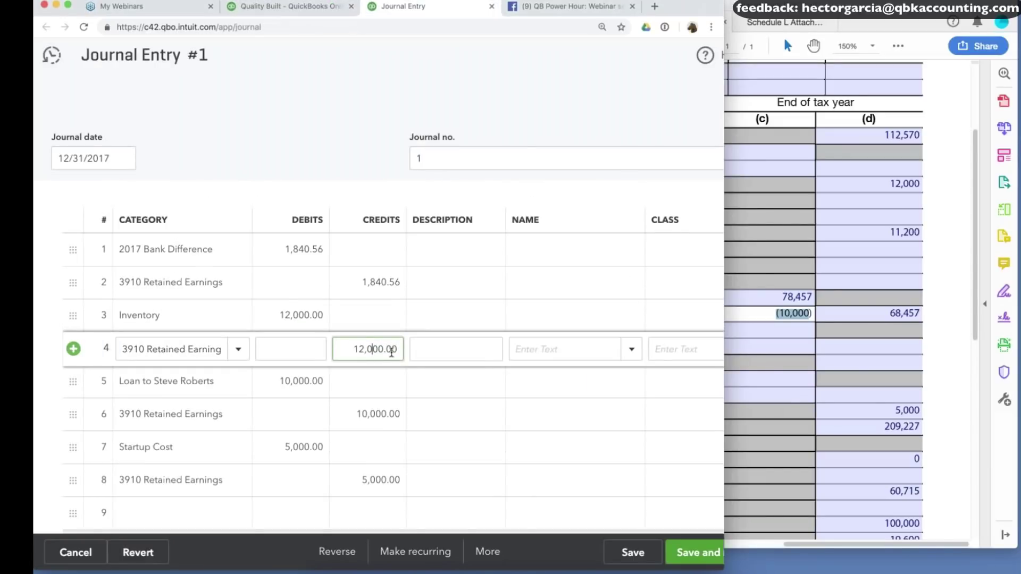
click(633, 553)
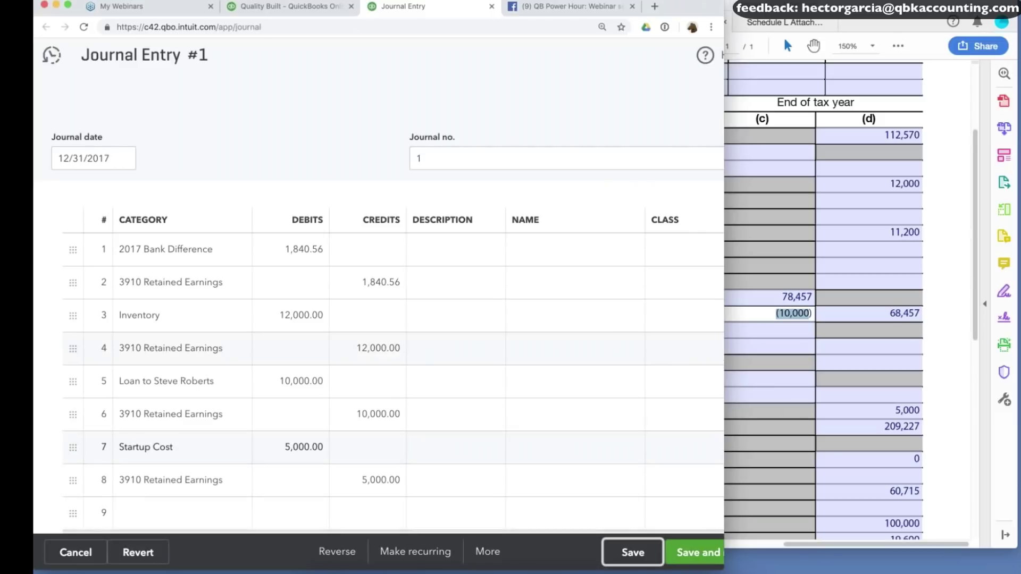
Rerun the Balance Sheet and review the Dec 31, 2017 fixed asset figures.
click(301, 12)
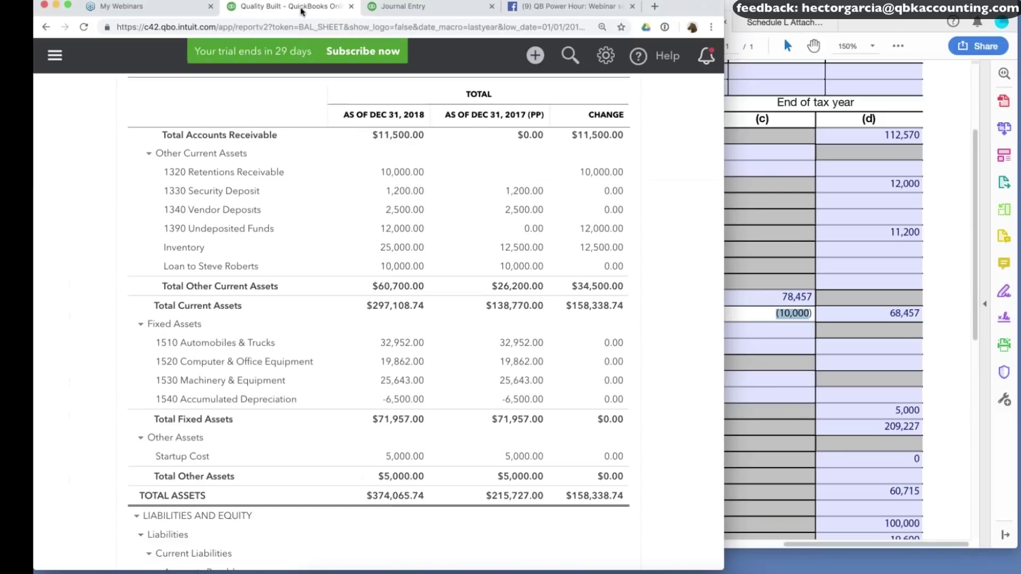
scroll(531, 133, up, 5)
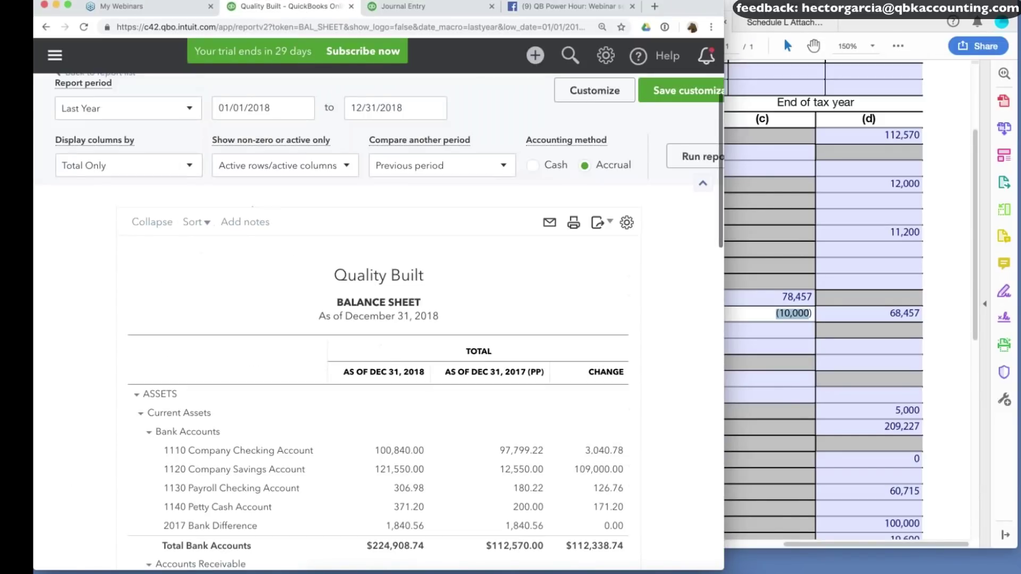
click(674, 175)
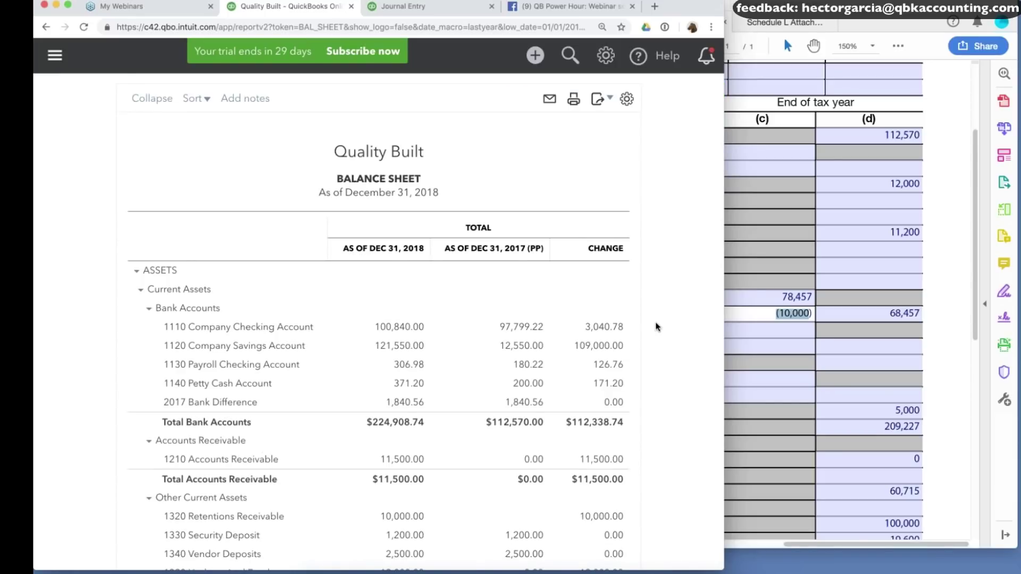
scroll(657, 326, down, 5)
scroll(657, 326, right, 1)
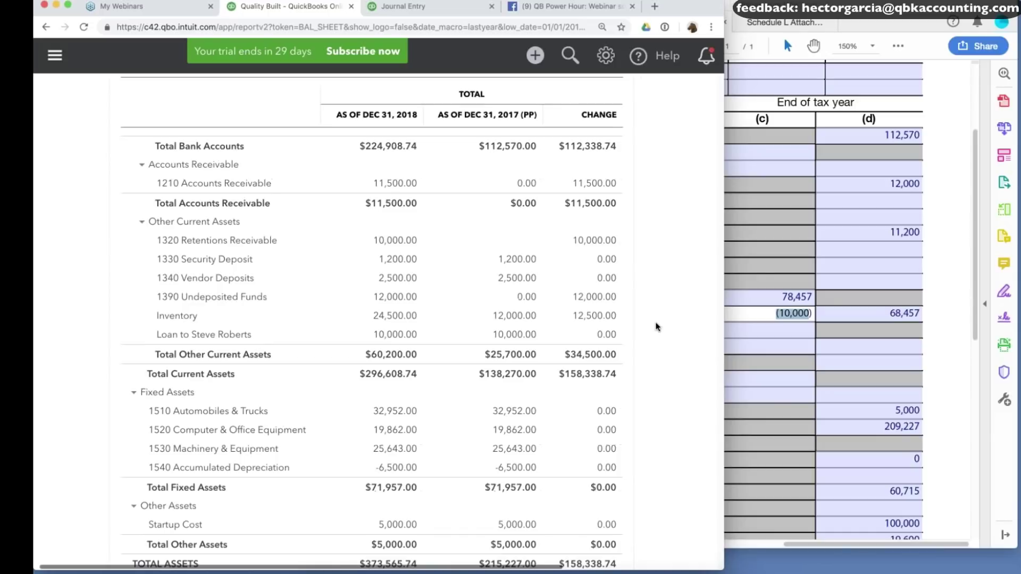
scroll(657, 327, left, 1)
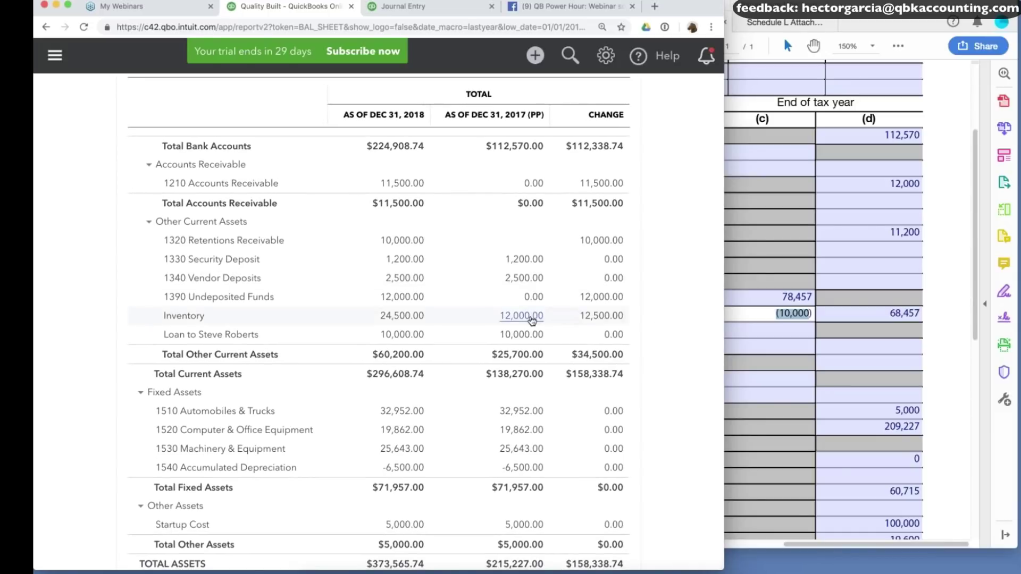
scroll(517, 354, down, 1)
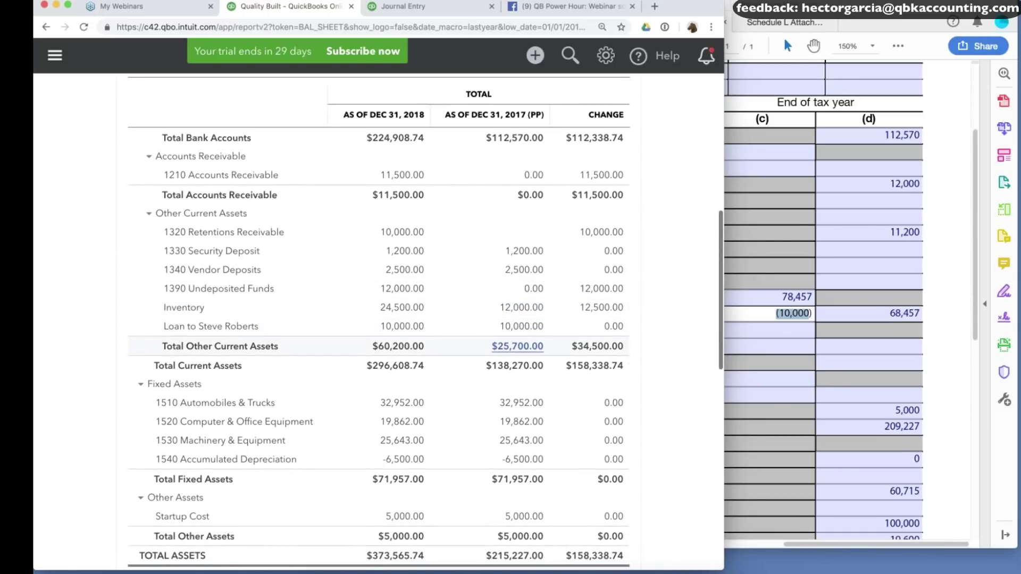
scroll(517, 346, down, 4)
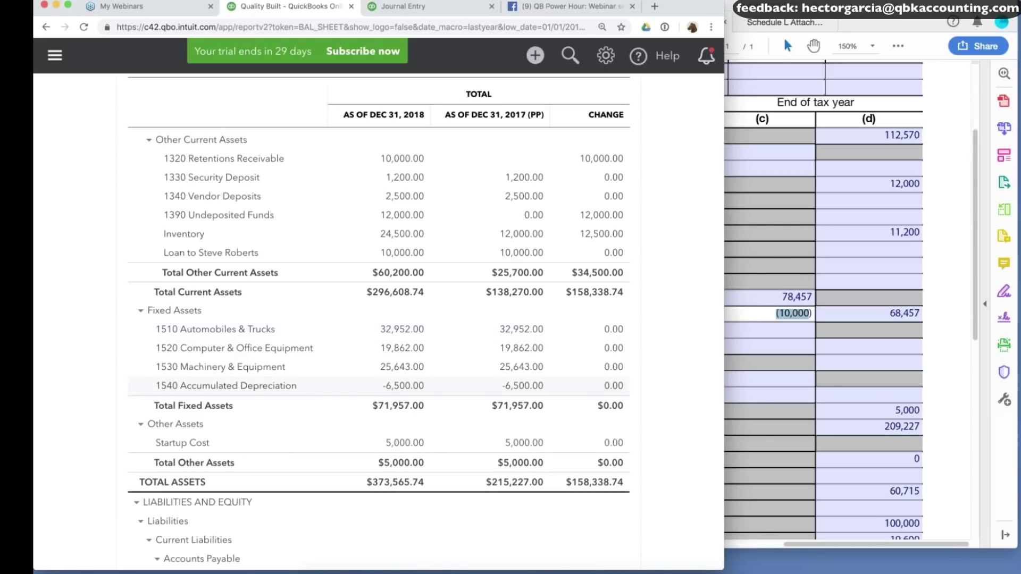
drag(551, 356, 497, 326)
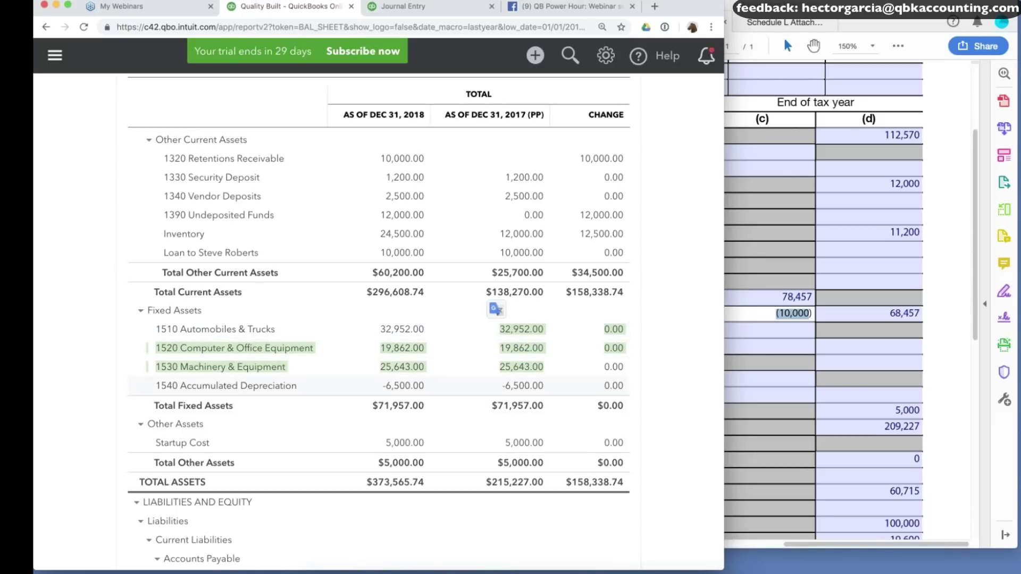
Compare Schedule L's 78,457 and (10,000) depreciation figures in column (c) with QuickBooks.
click(816, 307)
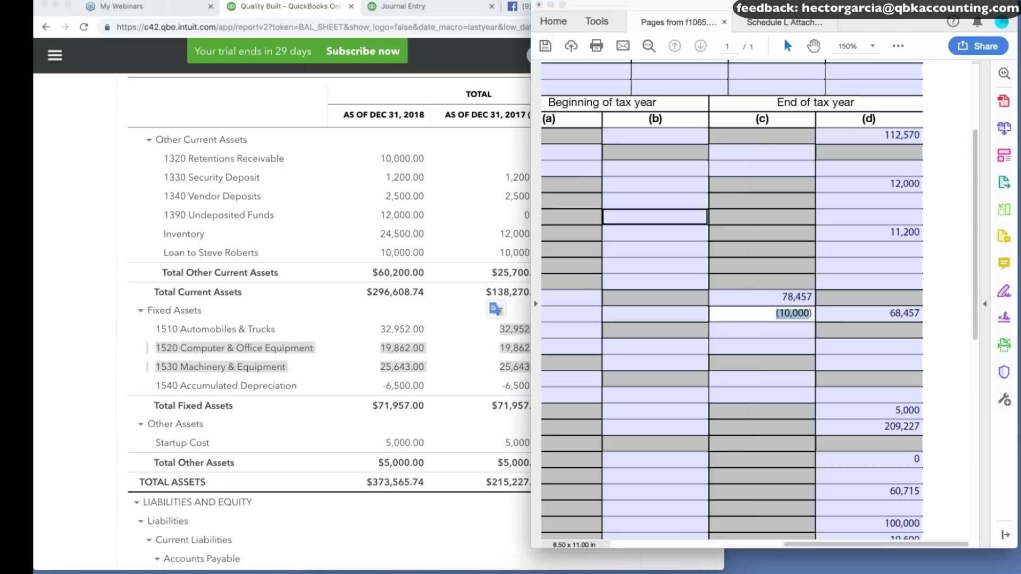
click(824, 297)
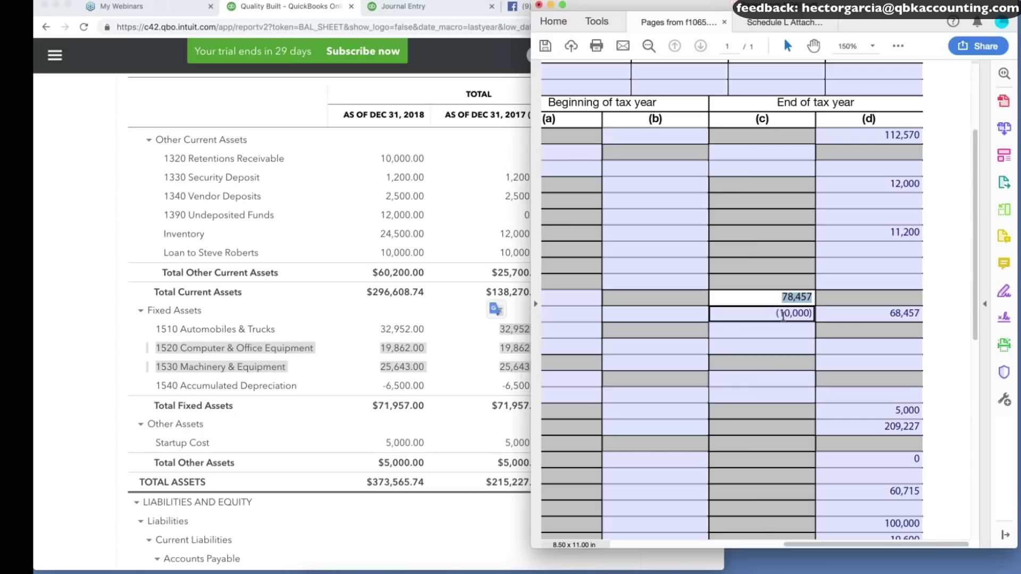
click(783, 315)
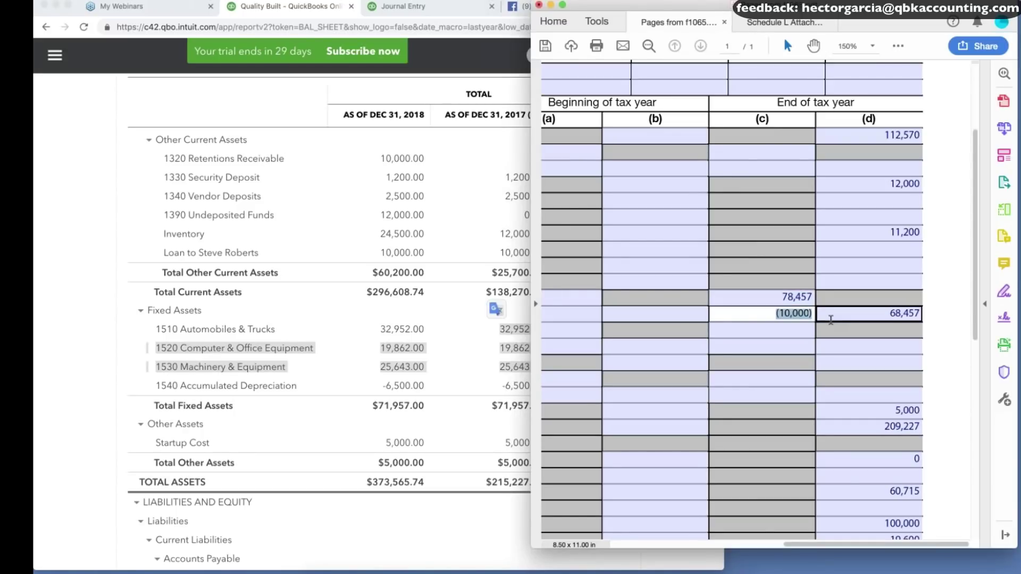
click(378, 105)
Add lines and credit 1540 Accumulated Depreciation 3,500.00 on line 9, checking the 2017 balance sheet figure.
click(404, 6)
scroll(137, 292, down, 5)
click(97, 327)
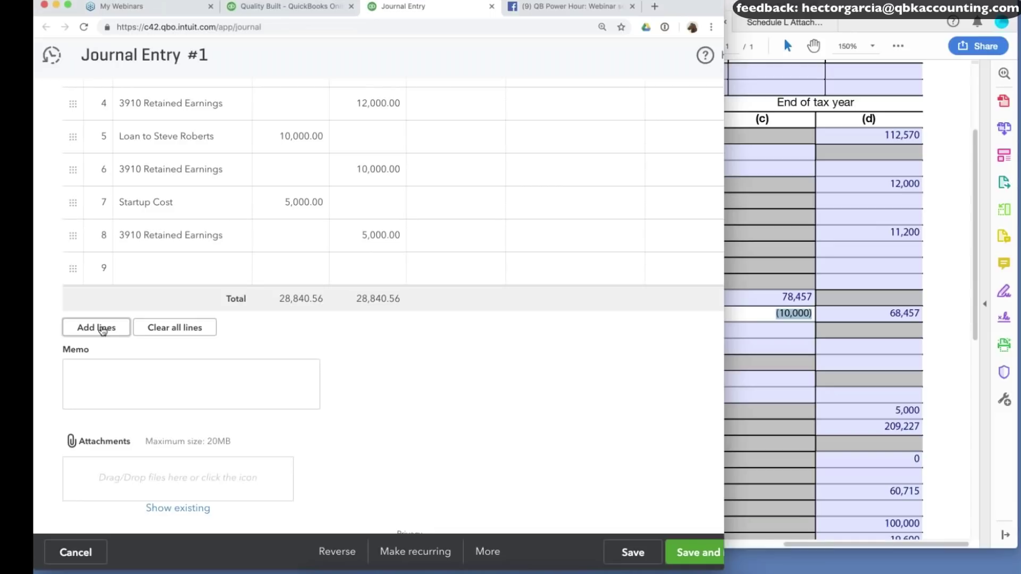
click(149, 270)
text(acc)
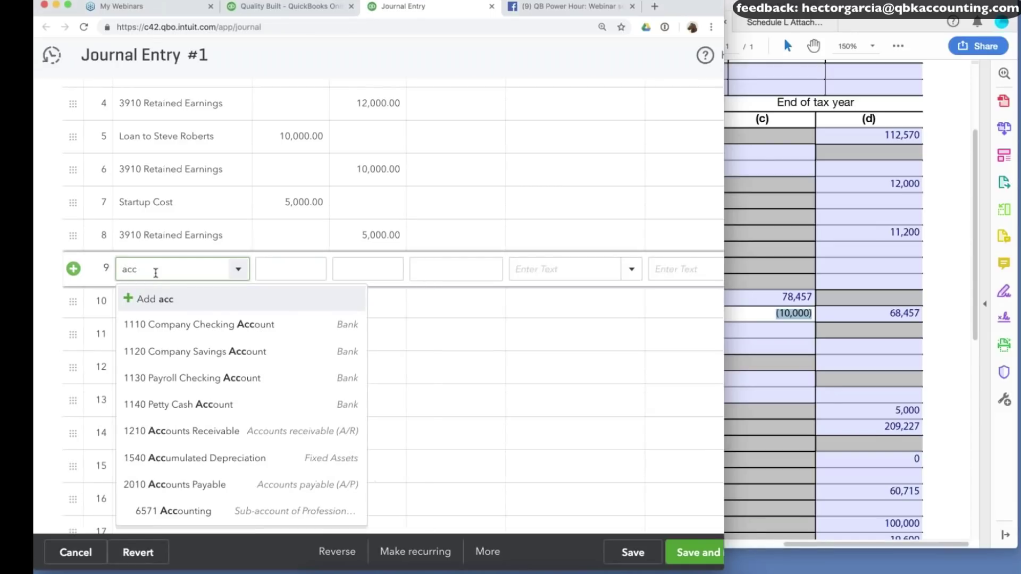
click(237, 455)
click(371, 270)
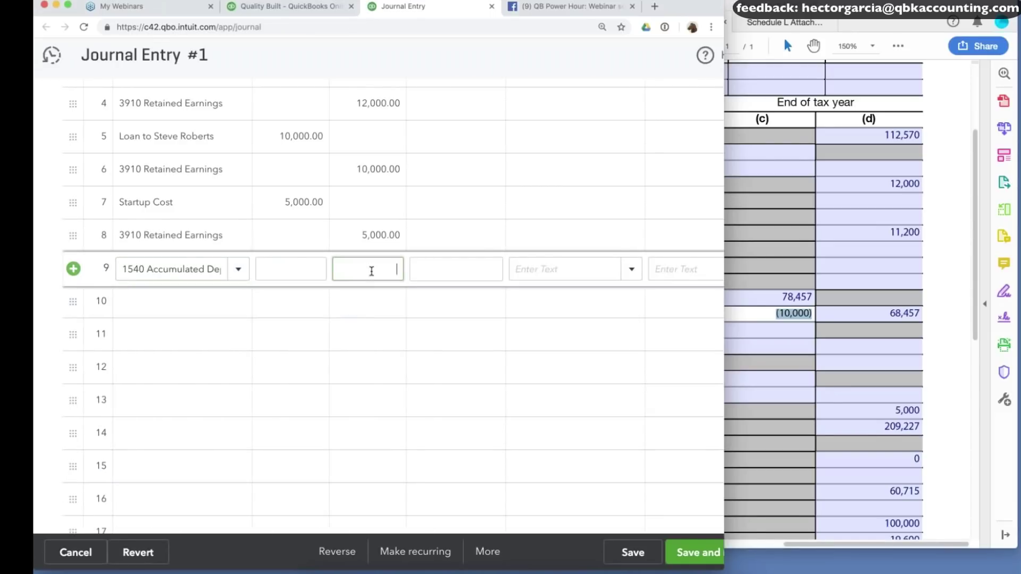
scroll(371, 272, up, 1)
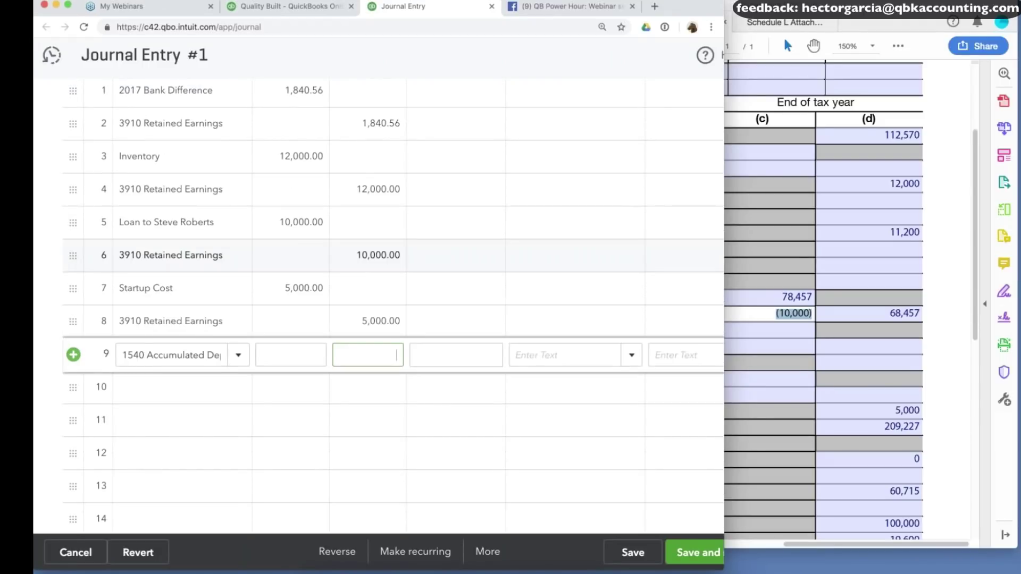
click(304, 5)
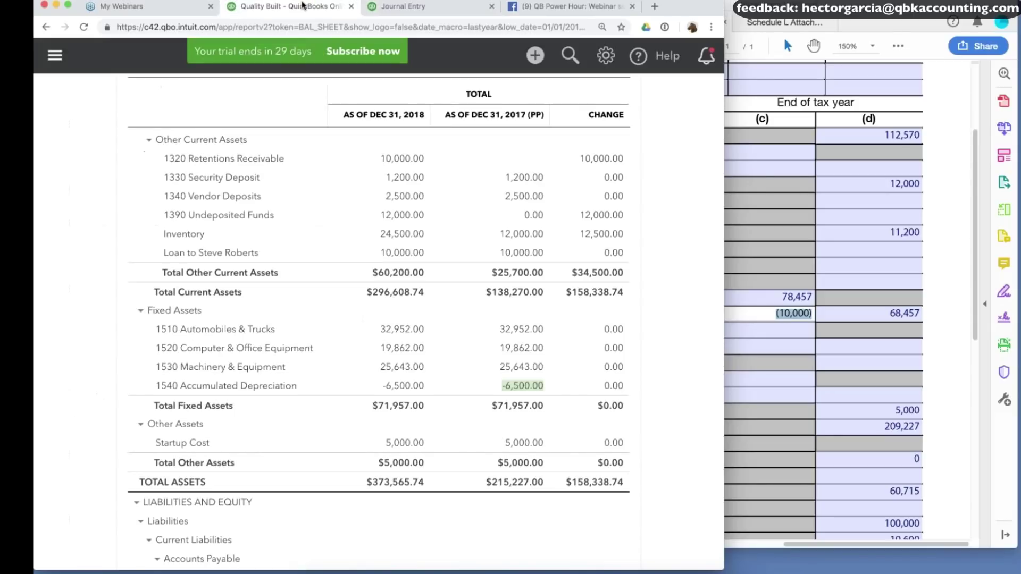
click(403, 6)
click(369, 352)
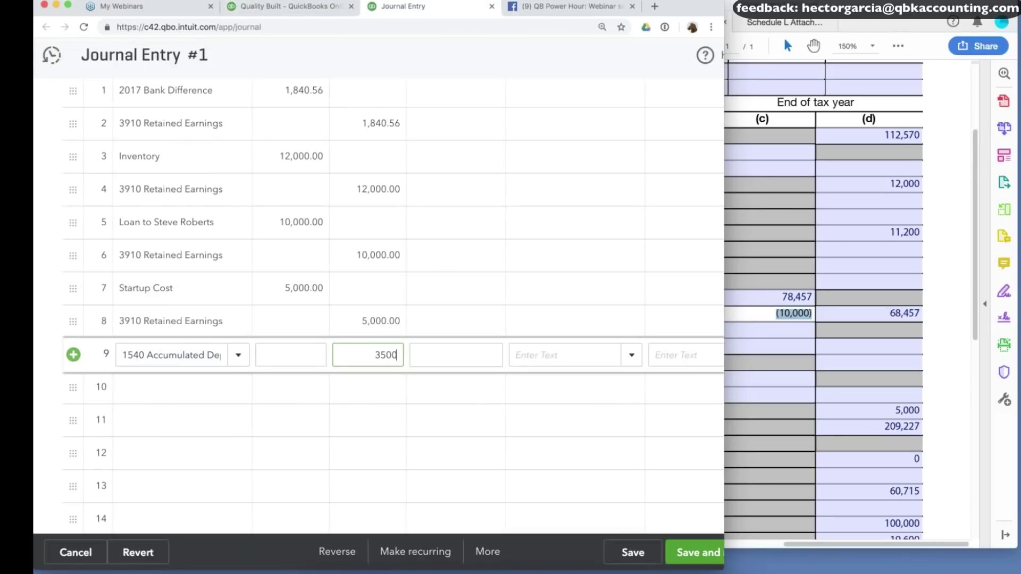
Offset it with a 3910 Retained Earnings debit on line 10 and save the entry.
click(175, 387)
text(ret)
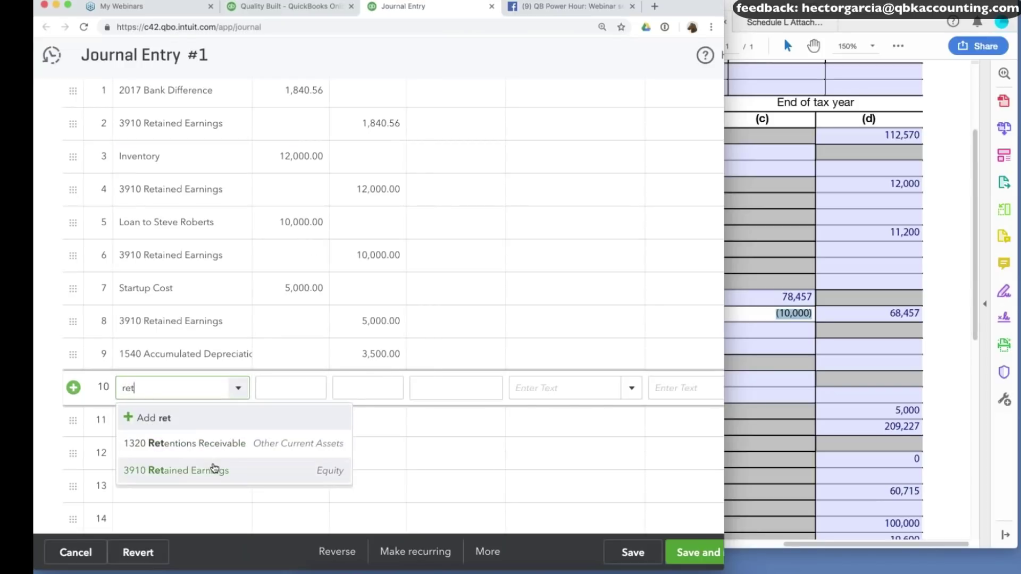
click(213, 470)
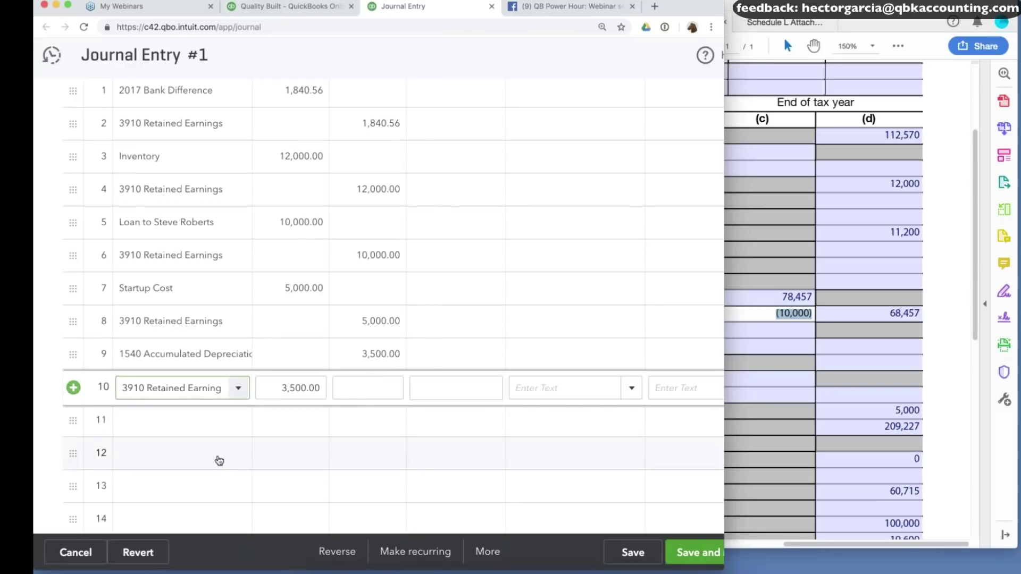
click(629, 556)
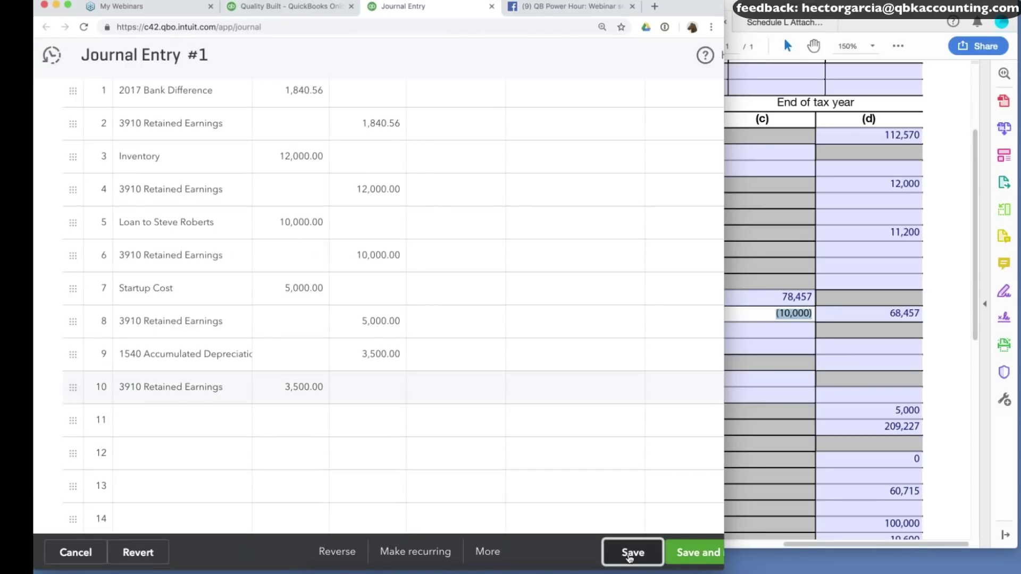
Compare the balance sheet's Total Fixed Assets of 68,457.00 against Schedule L's 68,457.
click(284, 7)
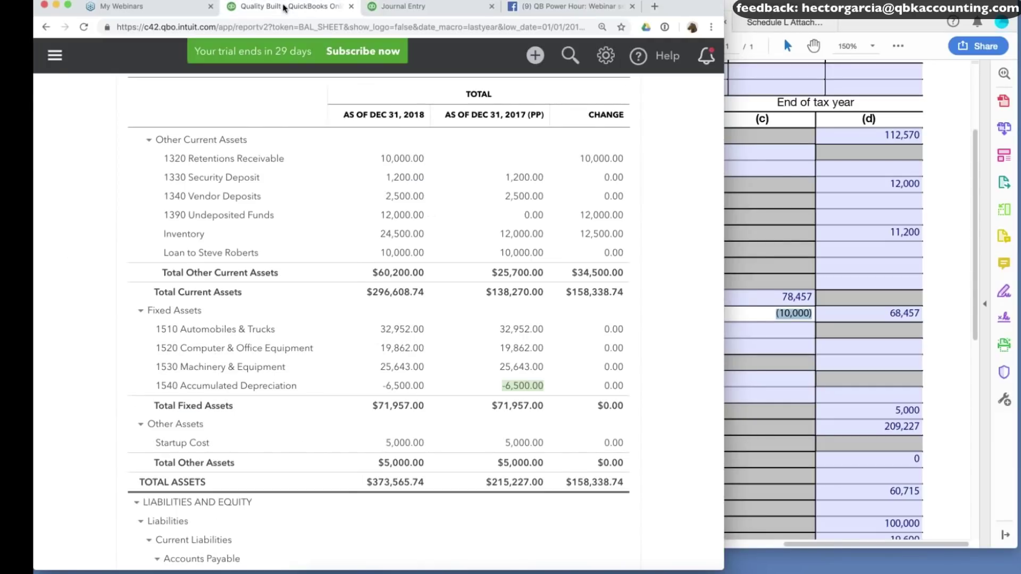
scroll(680, 153, up, 5)
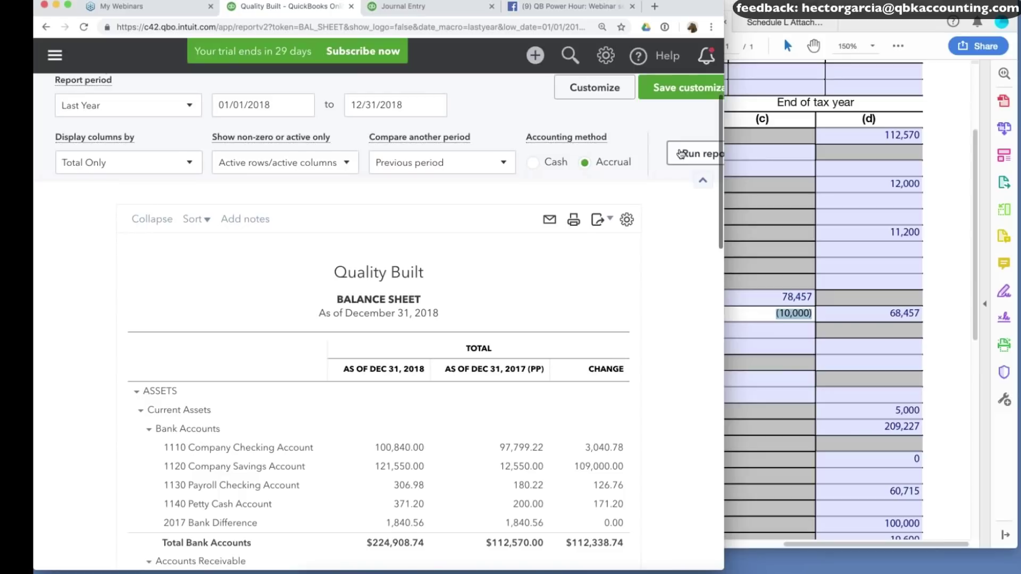
scroll(668, 330, down, 7)
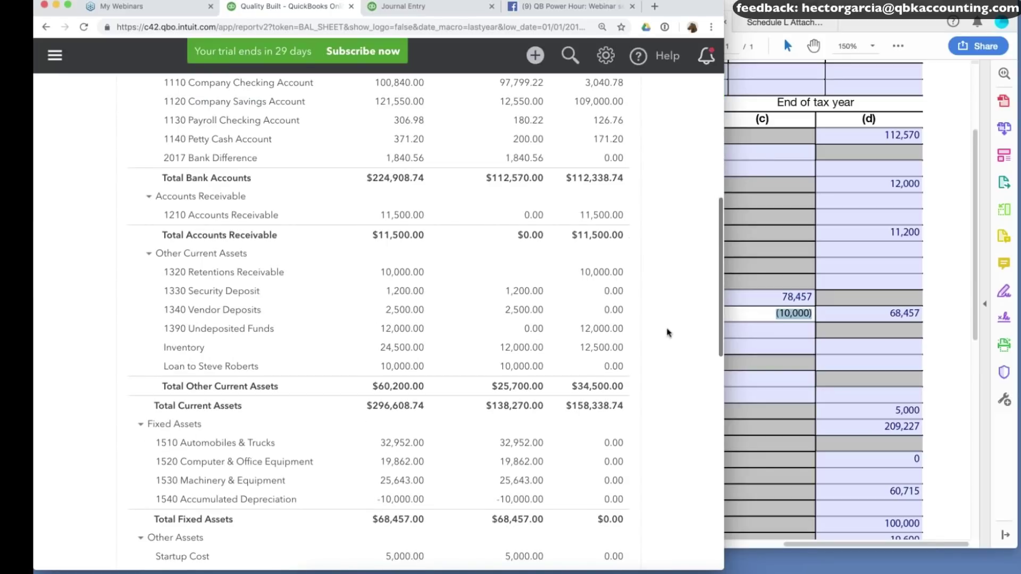
scroll(668, 333, down, 4)
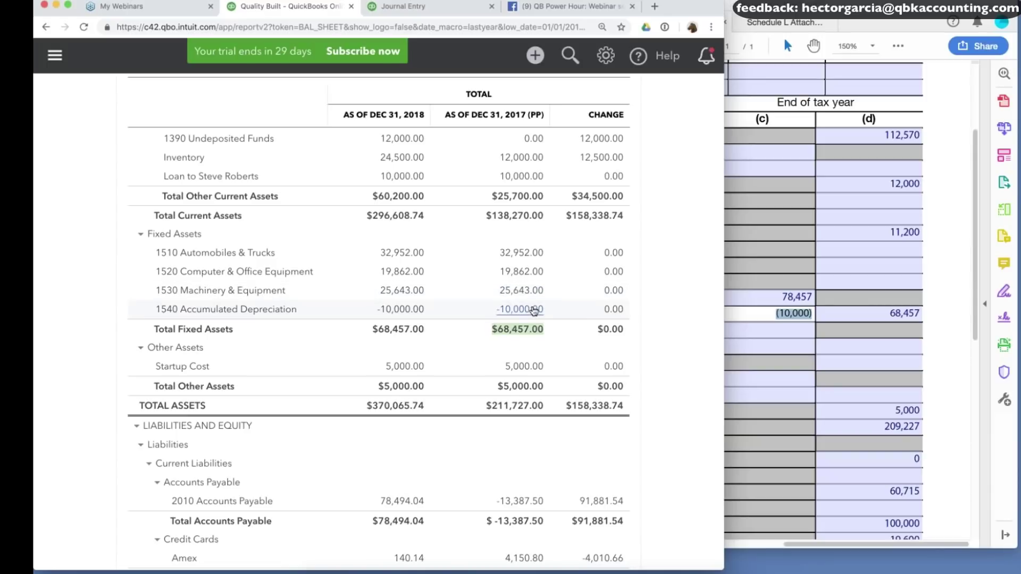
click(887, 315)
click(887, 315)
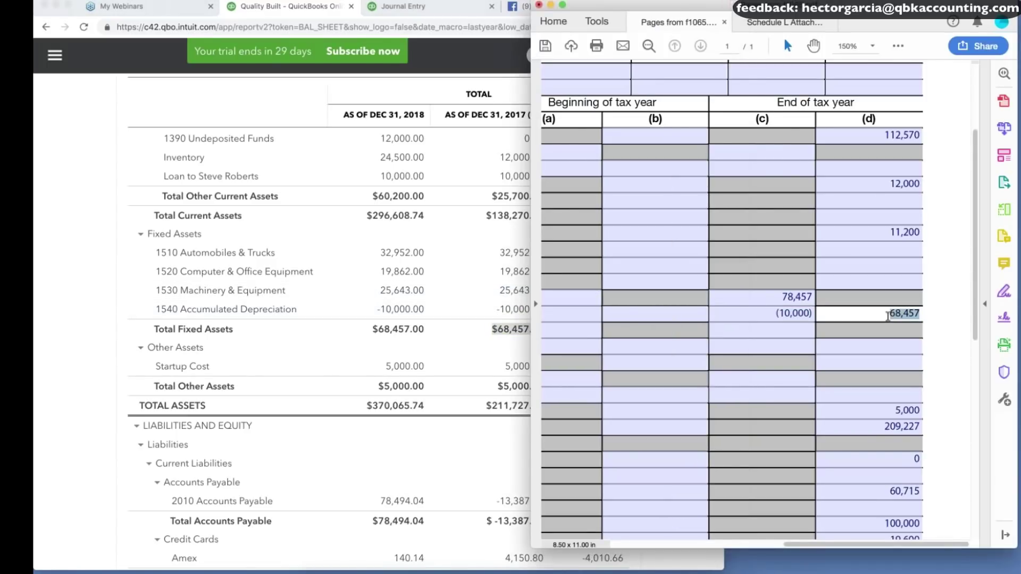
Check 2017 Accumulated Depreciation of -10,000.00 against Schedule L's 11,200 line.
click(470, 359)
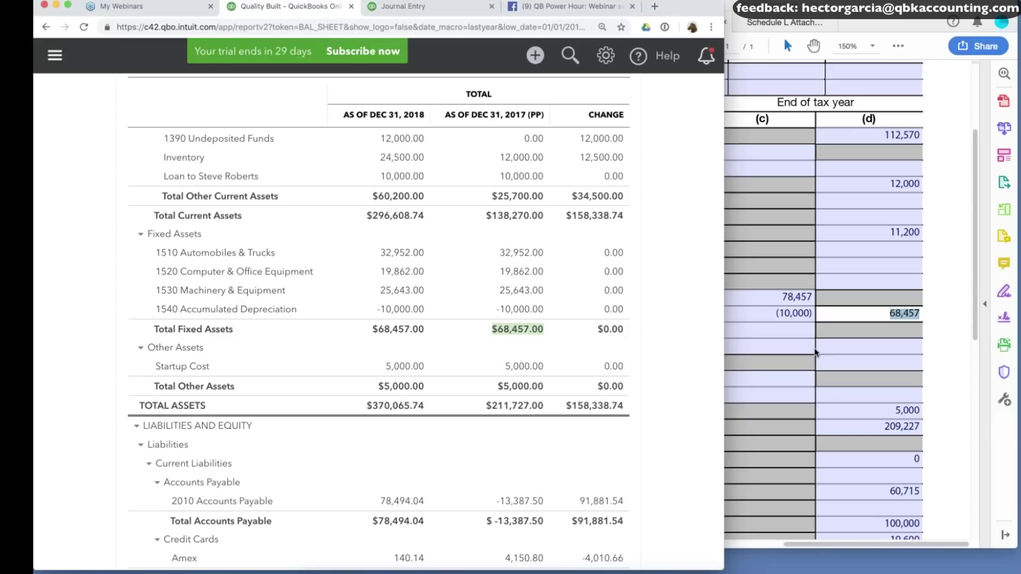
scroll(657, 342, up, 5)
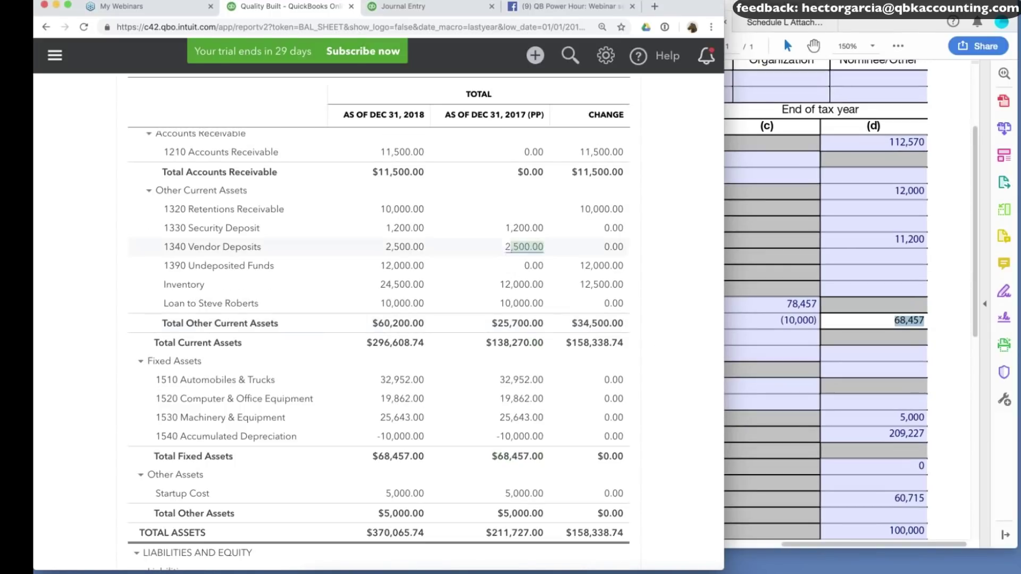
click(914, 244)
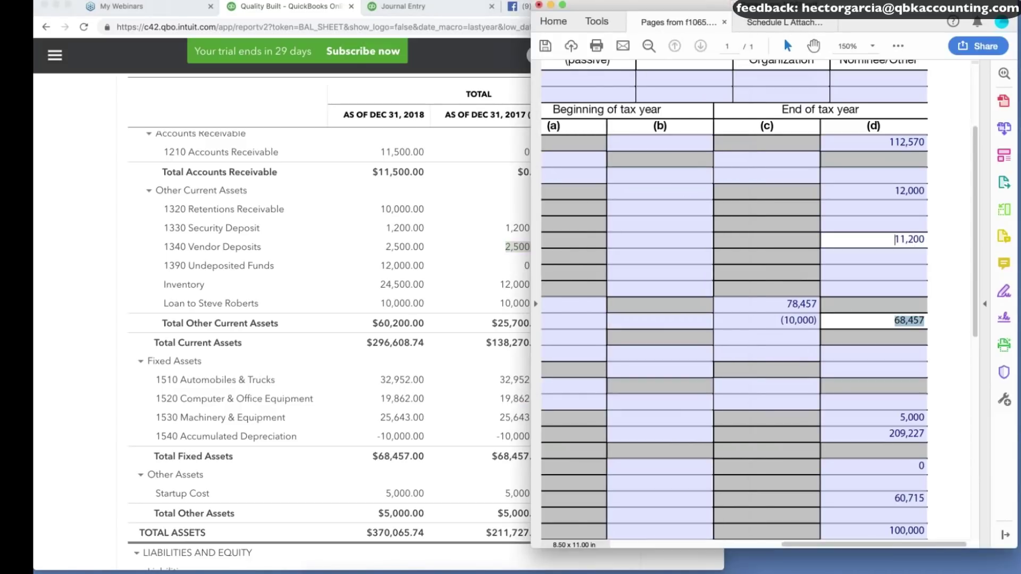
scroll(836, 264, down, 4)
scroll(856, 258, up, 3)
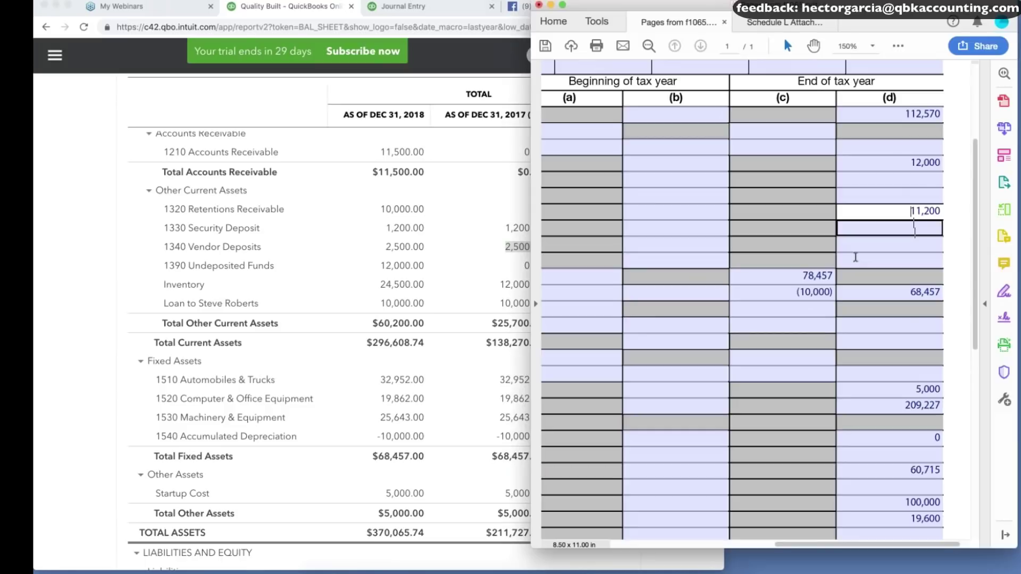
Add a journal line crediting 1340 Vendor Deposits 2,500.
scroll(856, 257, down, 1)
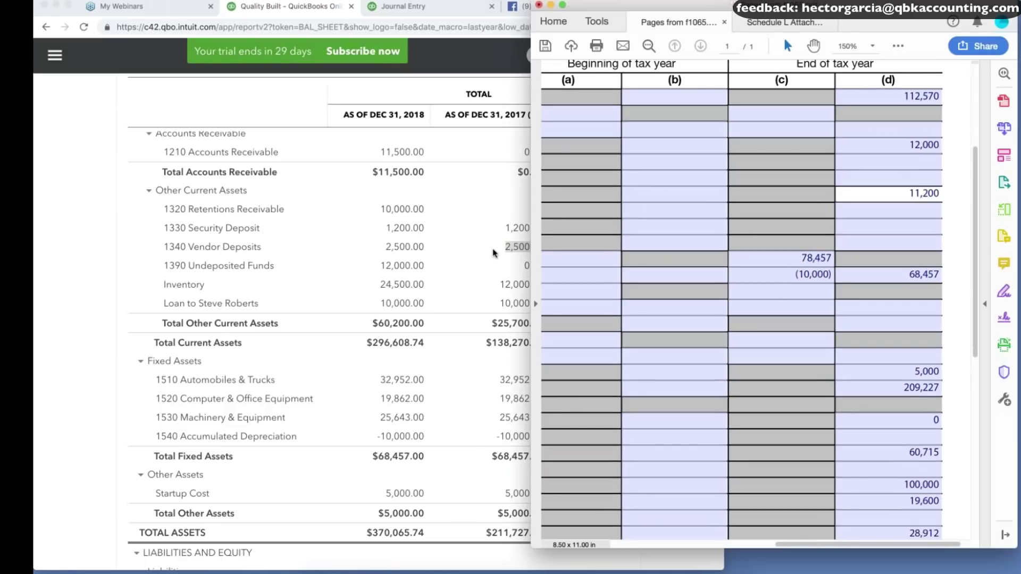
click(402, 7)
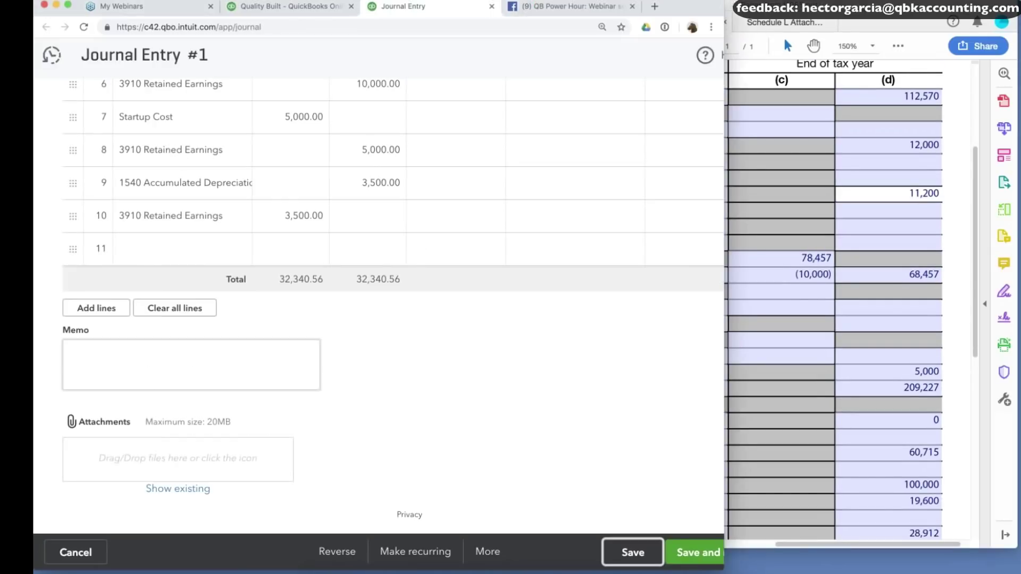
click(182, 249)
text(vernd)
key(BackSpace)
key(BackSpace)
key(BackSpace)
key(BackSpace)
key(BackSpace)
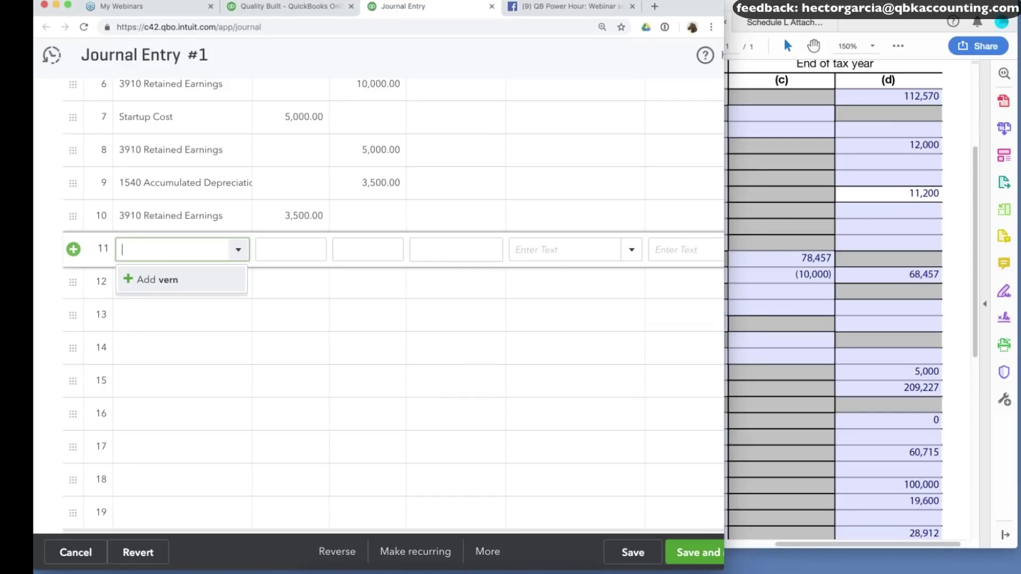
text(vend)
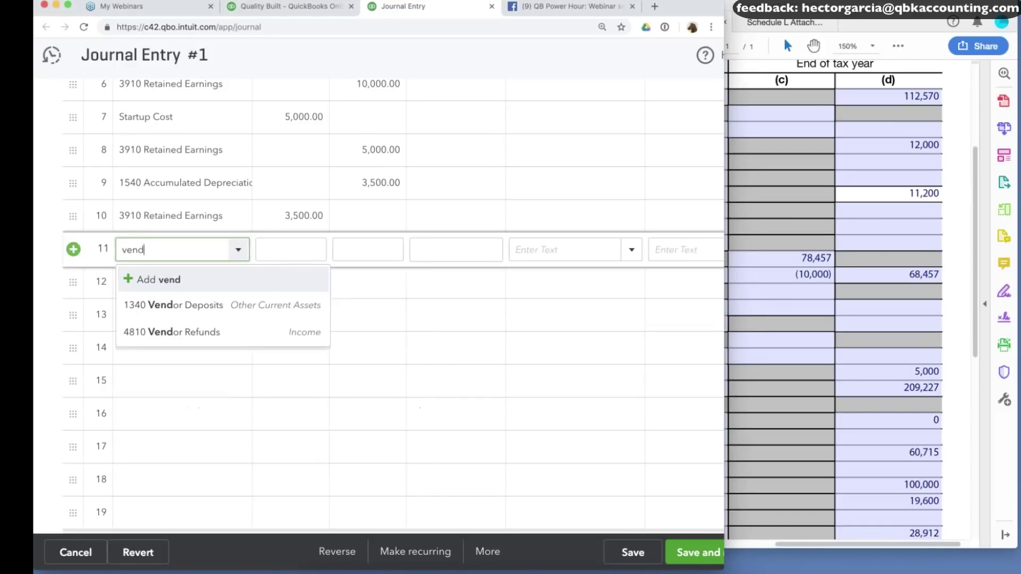
click(170, 304)
click(377, 246)
text(3)
text(500)
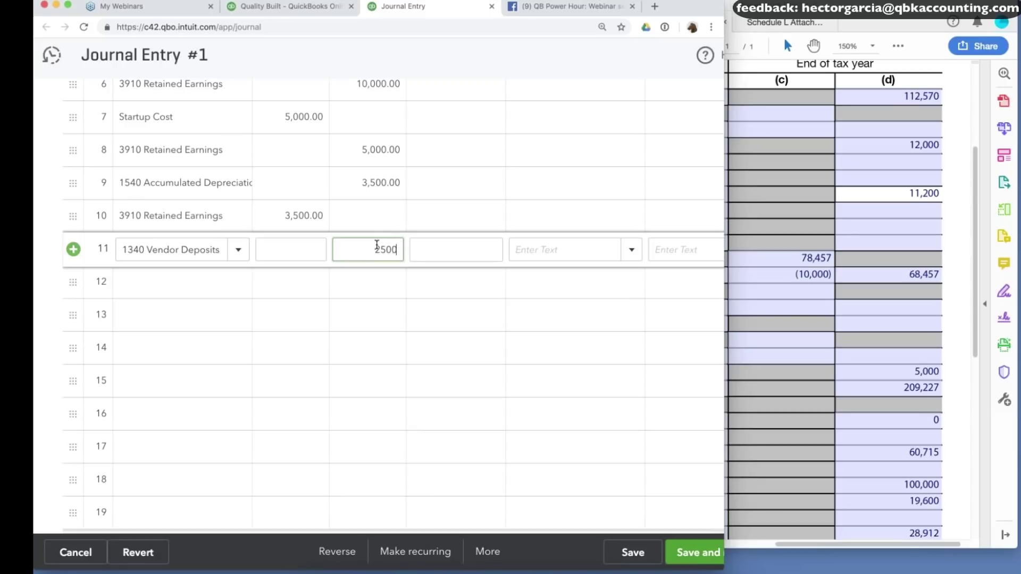
Offset it with a 3910 Retained Earnings debit and save the entry.
click(229, 284)
text(ret)
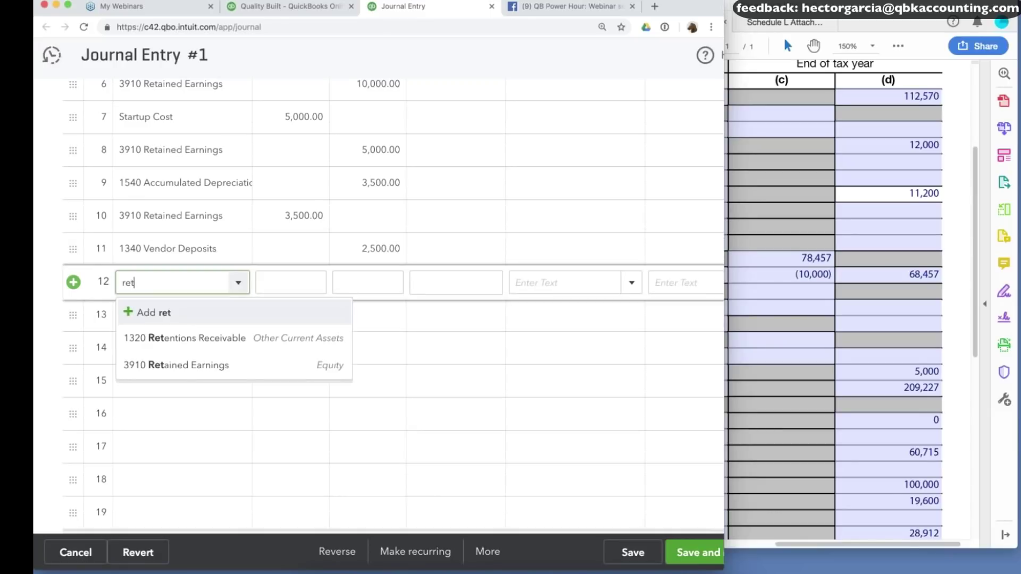
click(202, 365)
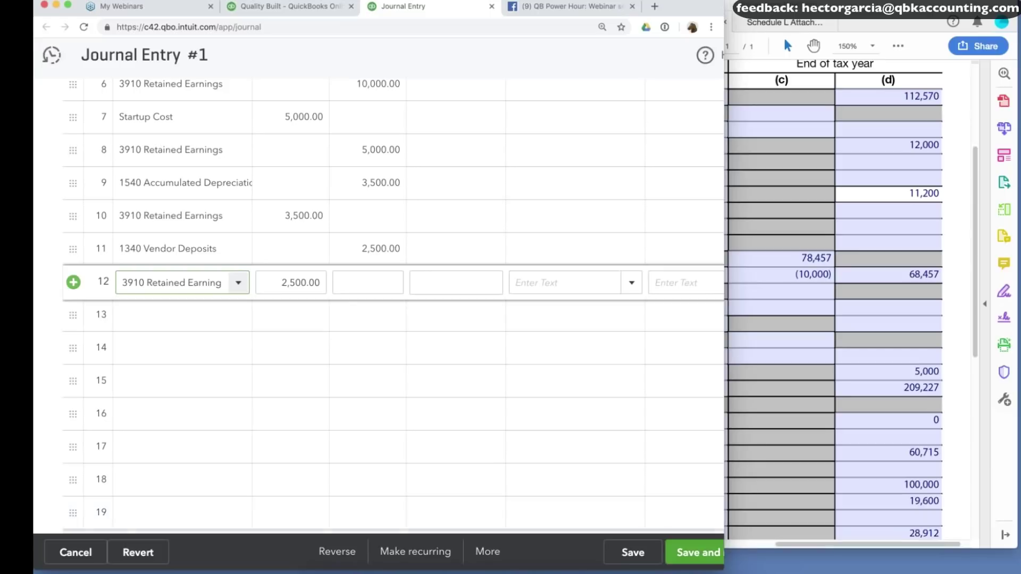
click(642, 559)
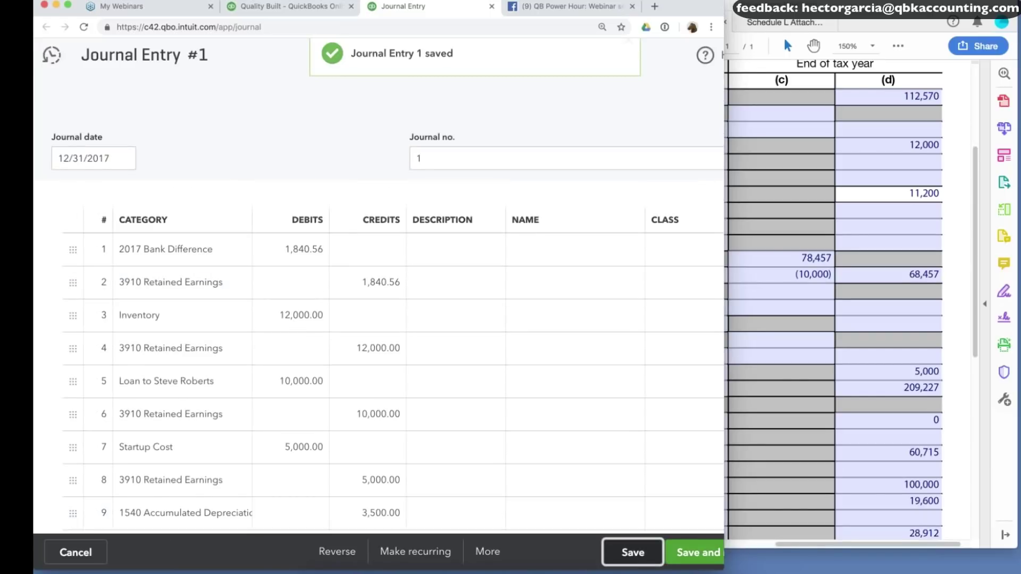
click(109, 158)
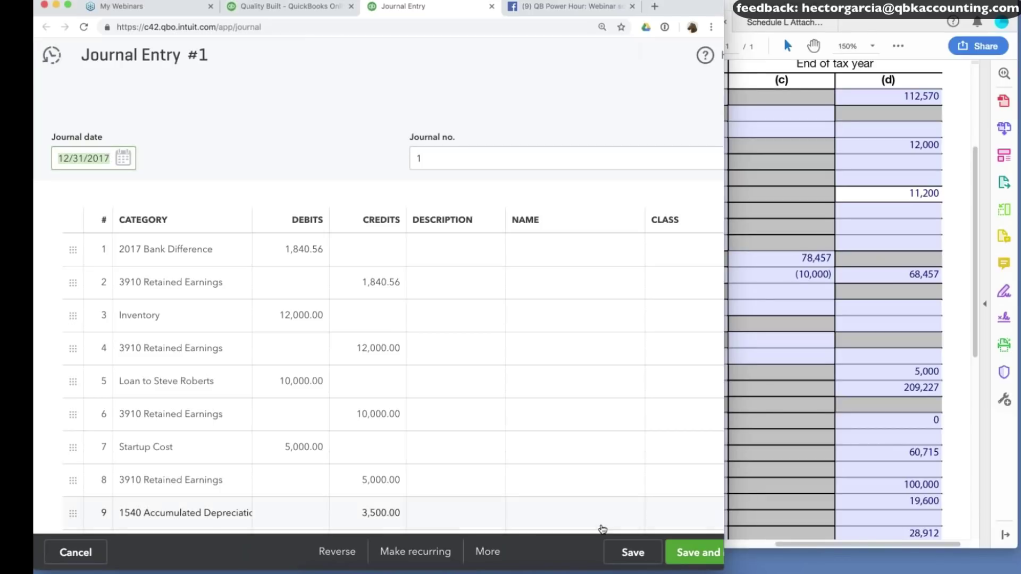
Save again and confirm 2017 Vendor Deposits at 0.00 and total assets of 209,227.00 on the balance sheet.
click(628, 553)
click(275, 11)
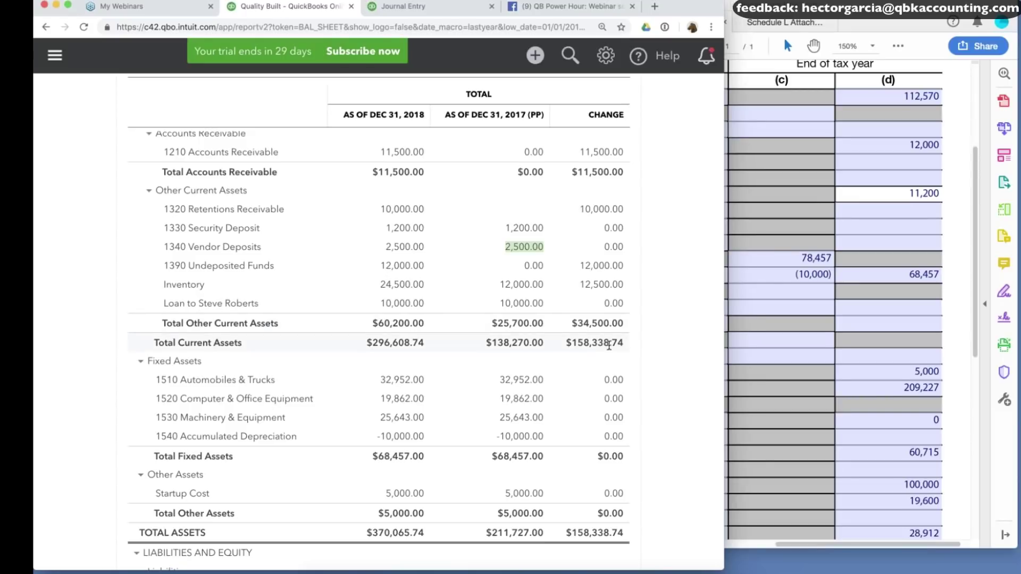
scroll(609, 346, down, 1)
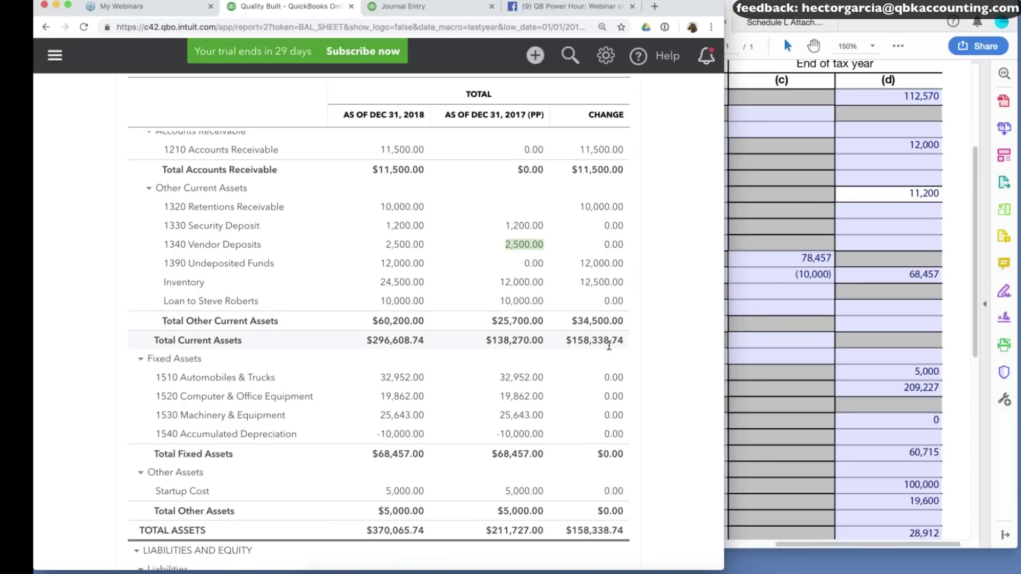
scroll(609, 347, down, 3)
scroll(658, 380, up, 2)
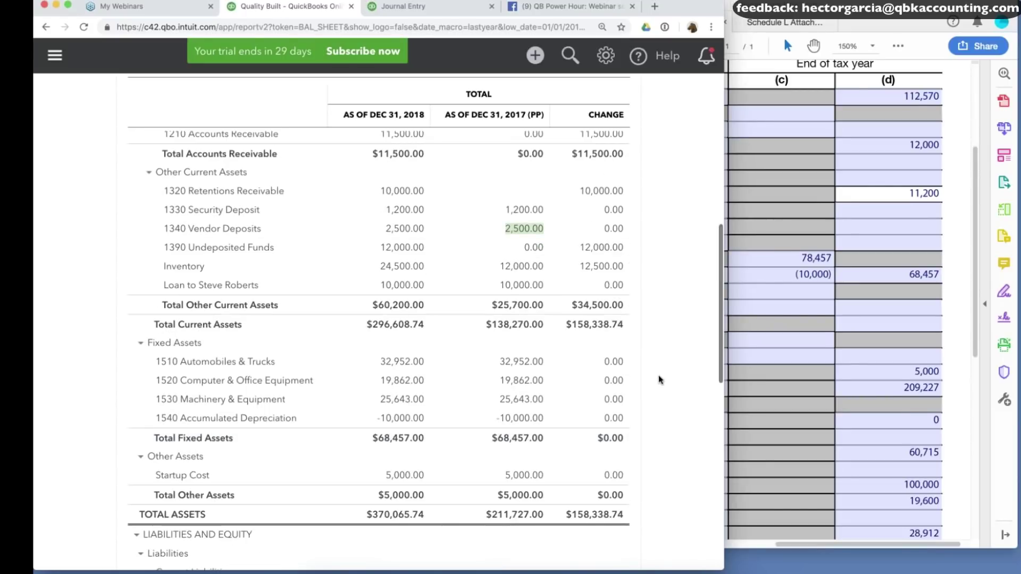
scroll(658, 380, up, 4)
scroll(659, 380, up, 5)
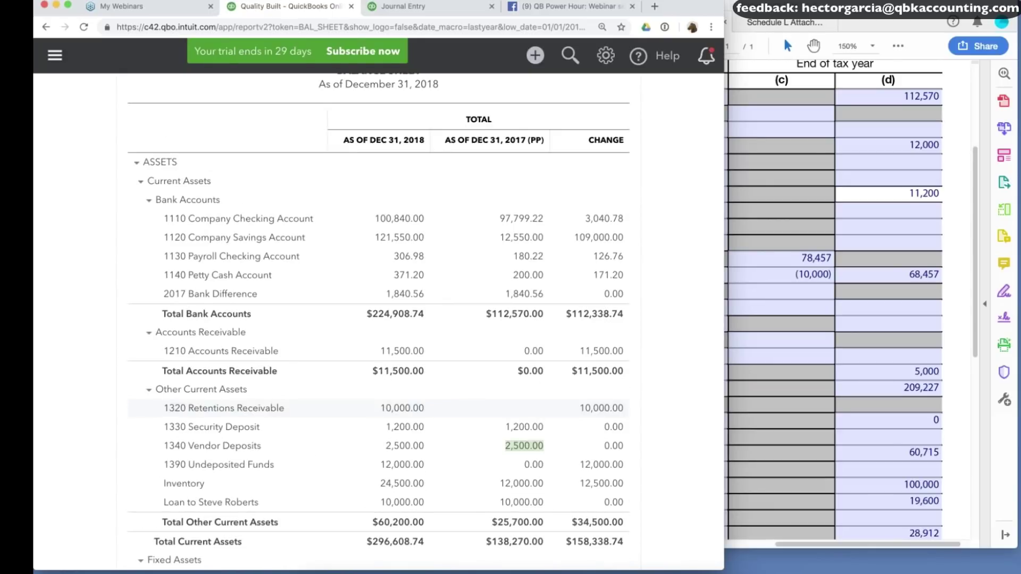
scroll(373, 381, down, 4)
scroll(373, 381, down, 1)
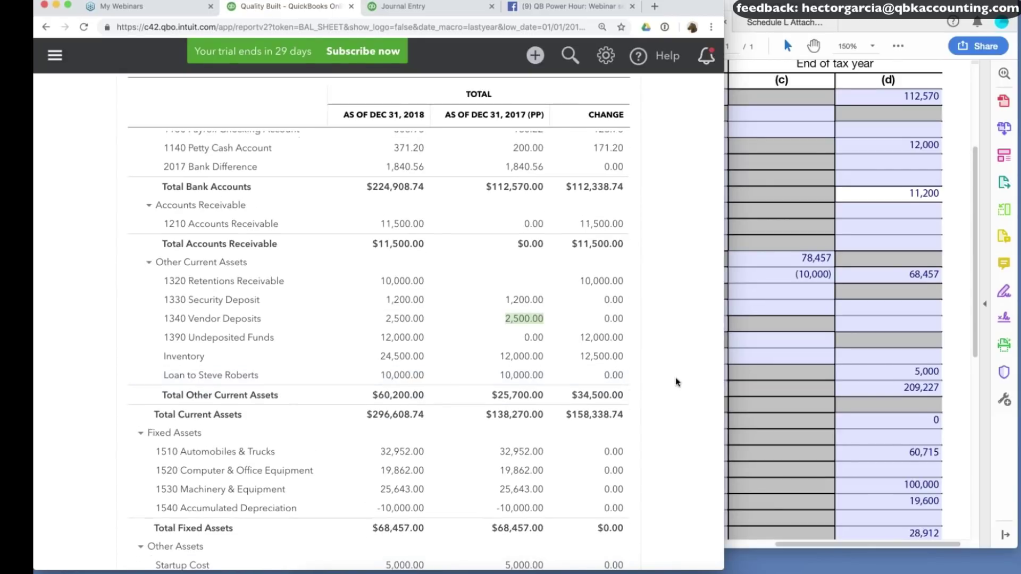
scroll(676, 381, down, 1)
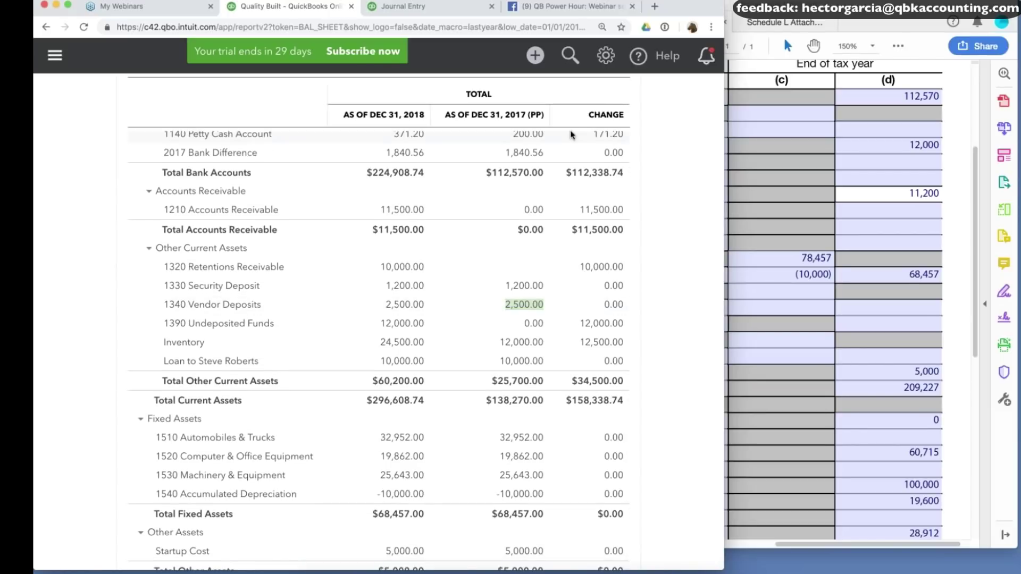
scroll(570, 132, up, 1)
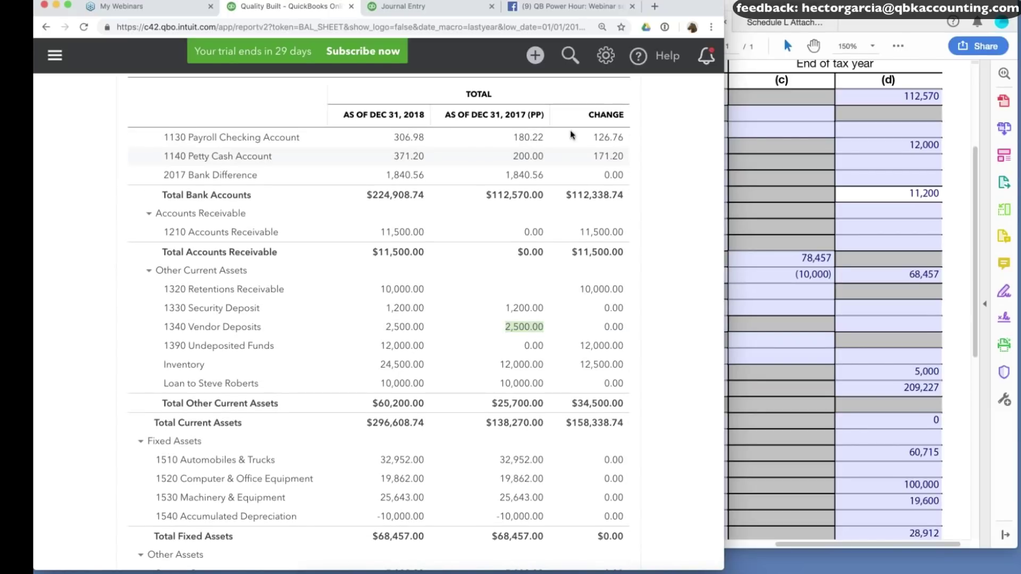
scroll(685, 135, up, 10)
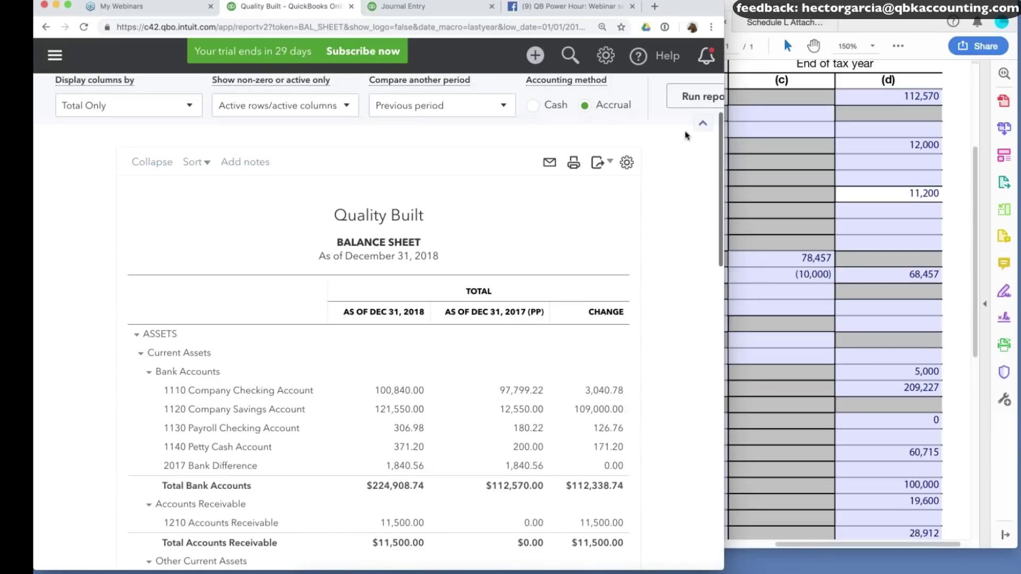
scroll(684, 223, down, 5)
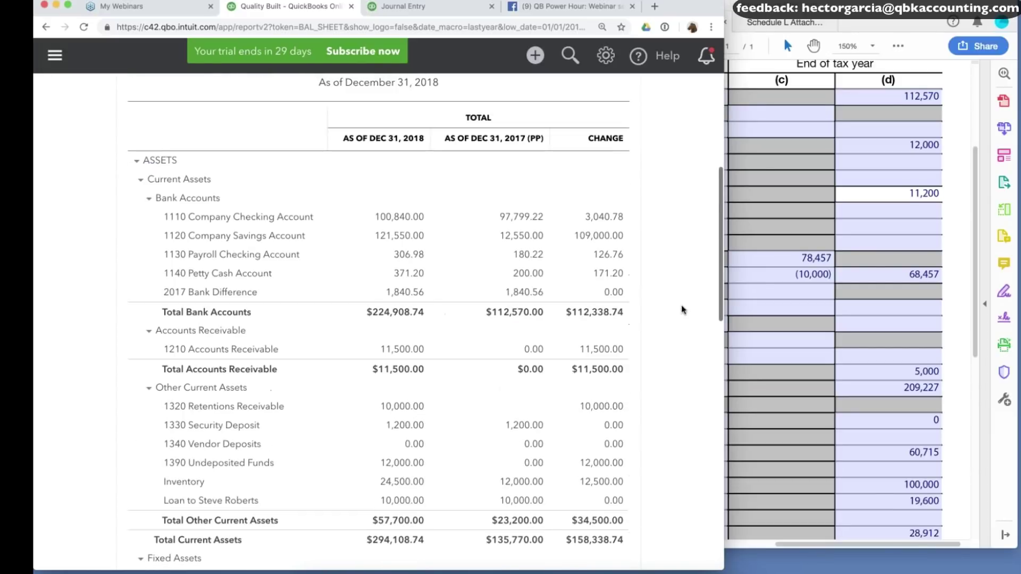
scroll(681, 305, down, 9)
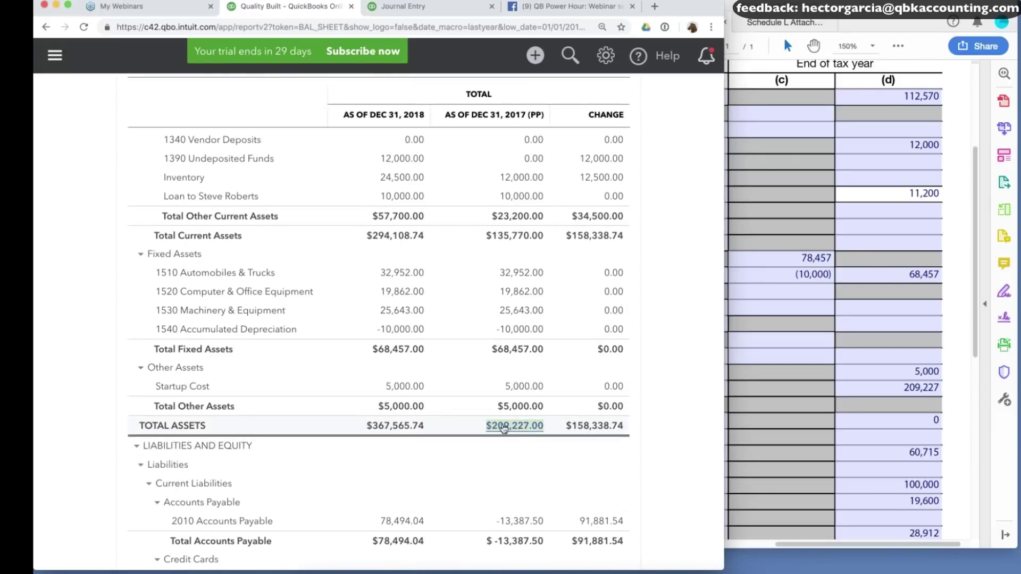
click(924, 394)
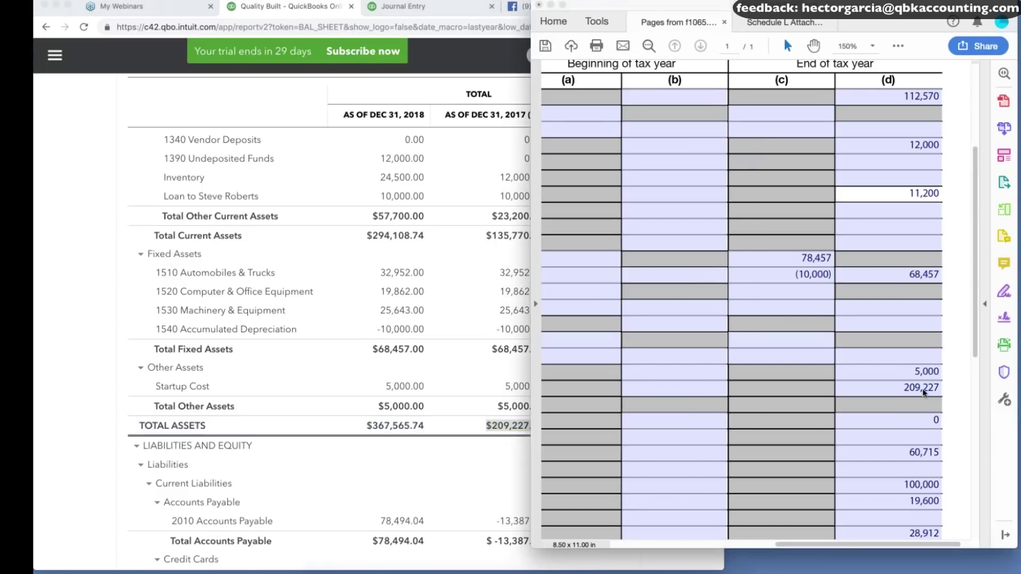
click(944, 389)
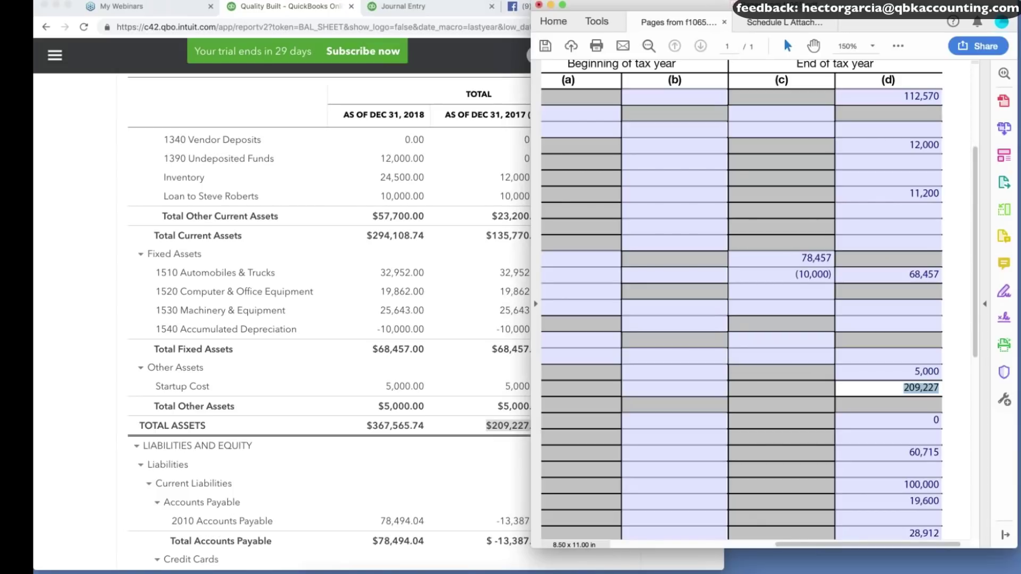
click(521, 482)
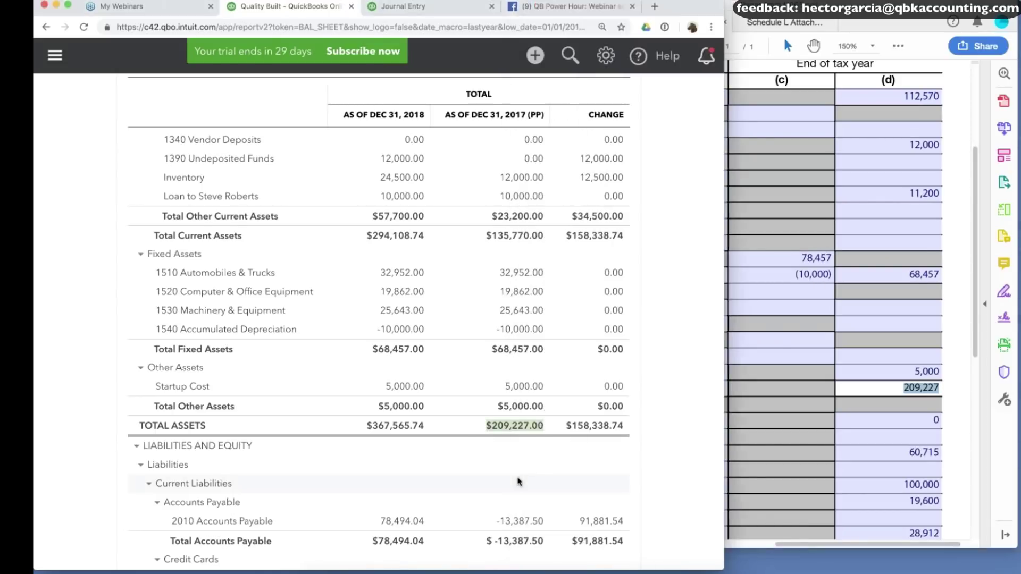
scroll(519, 482, up, 1)
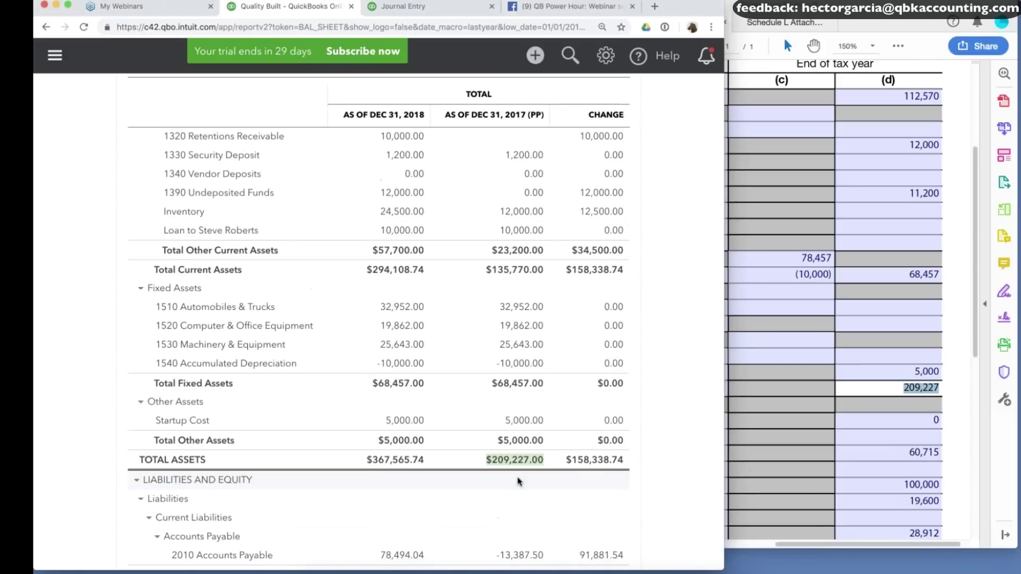
scroll(520, 482, up, 1)
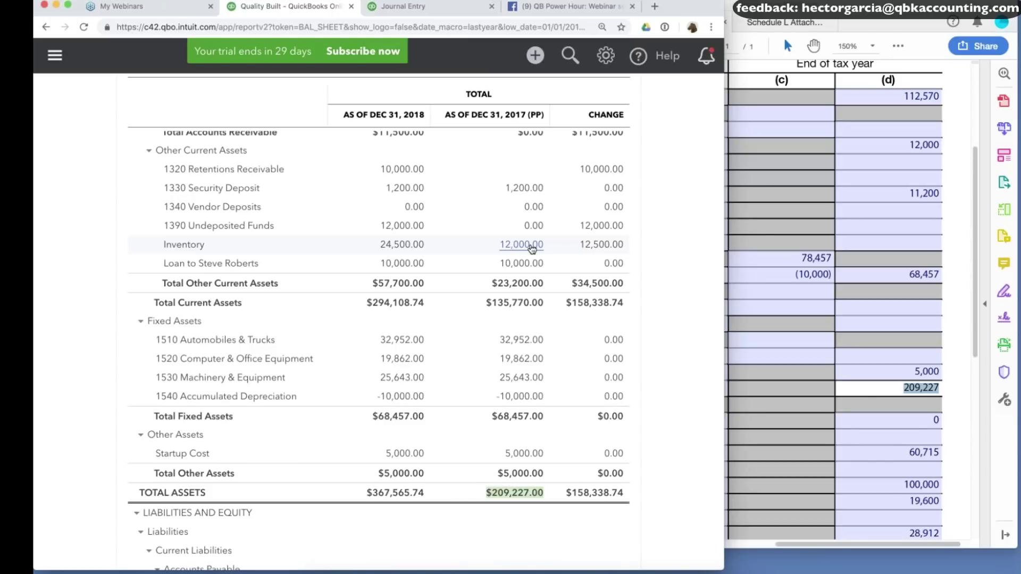
scroll(532, 248, up, 5)
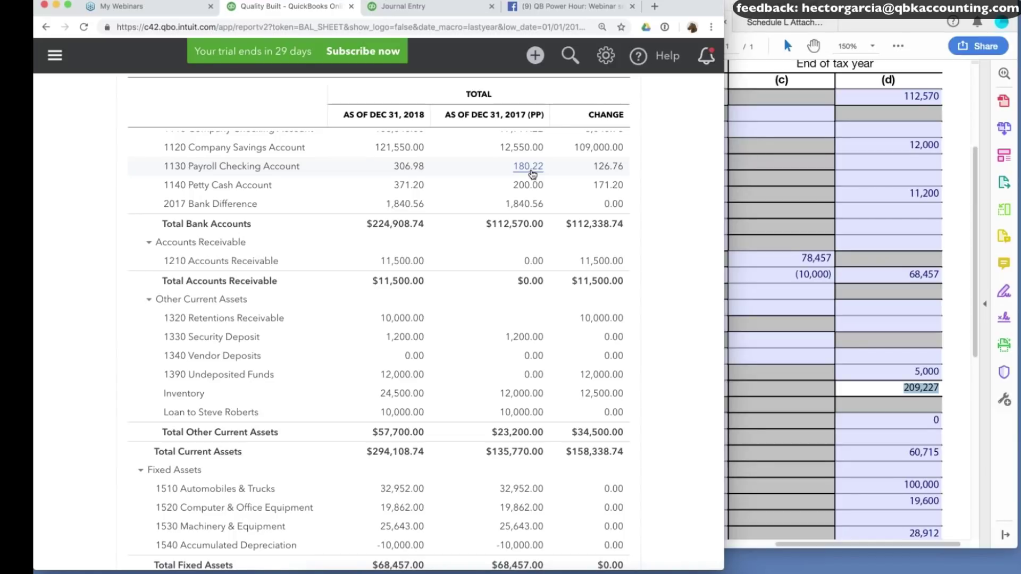
scroll(684, 450, down, 10)
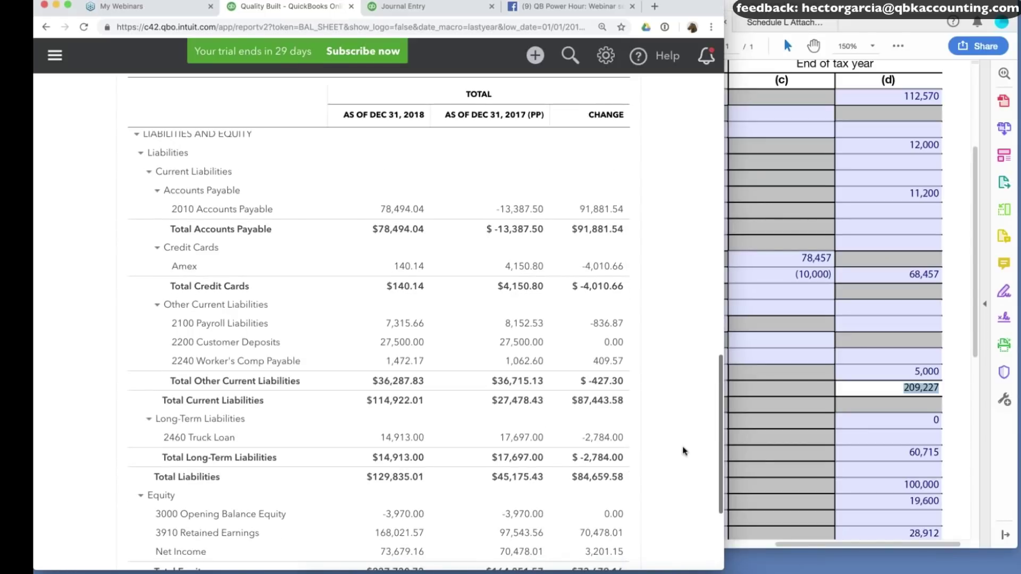
scroll(683, 450, down, 3)
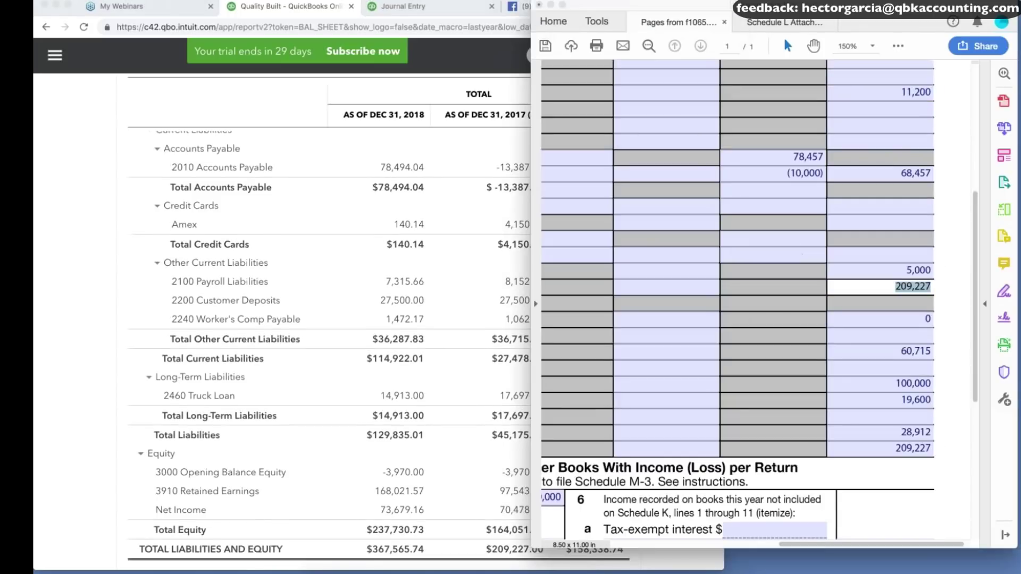
Zoom Schedule L to 100% to review its liability lines, then return to the balance sheet.
click(904, 352)
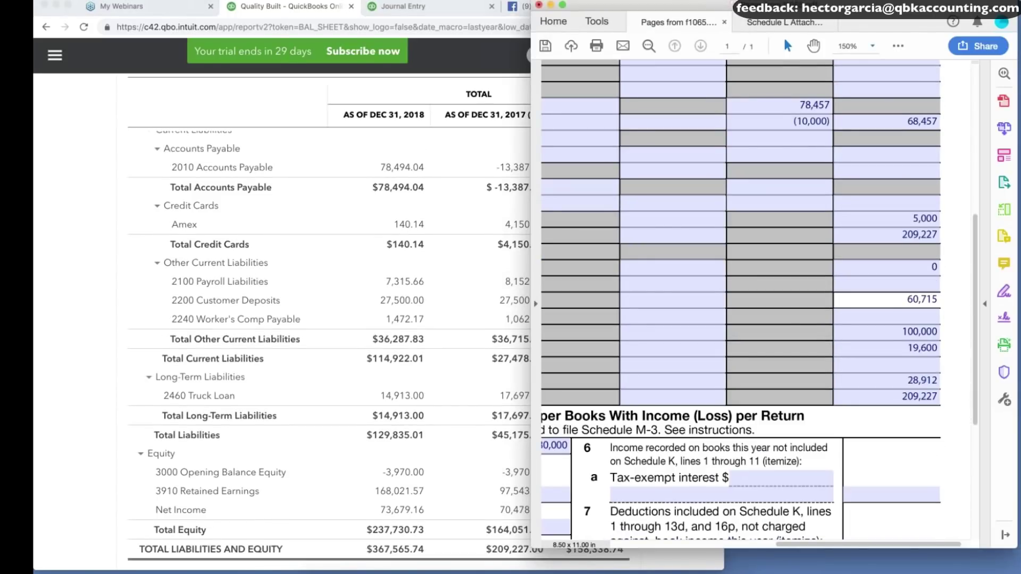
key(super+minus)
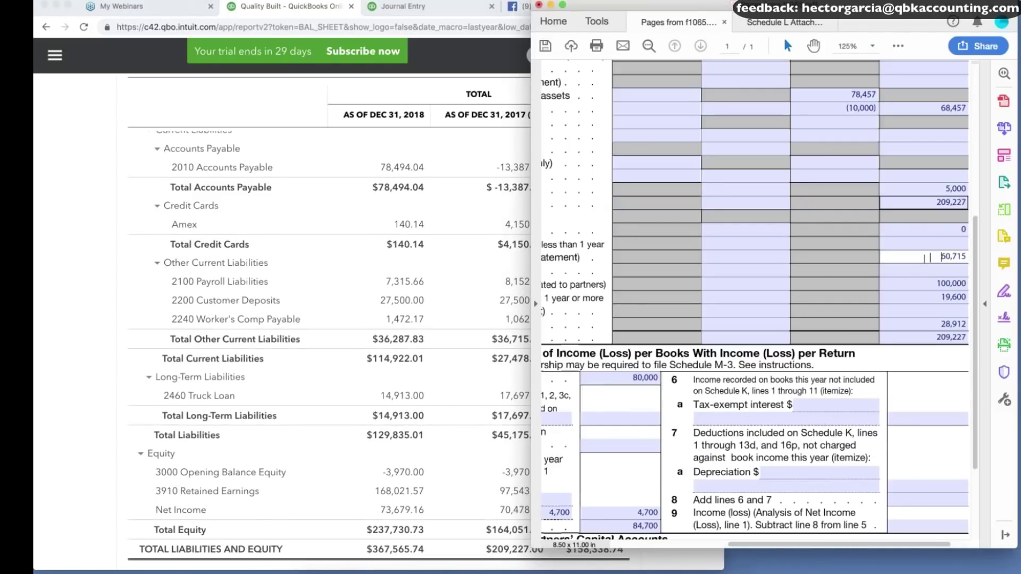
scroll(926, 257, left, 2)
key(super+minus)
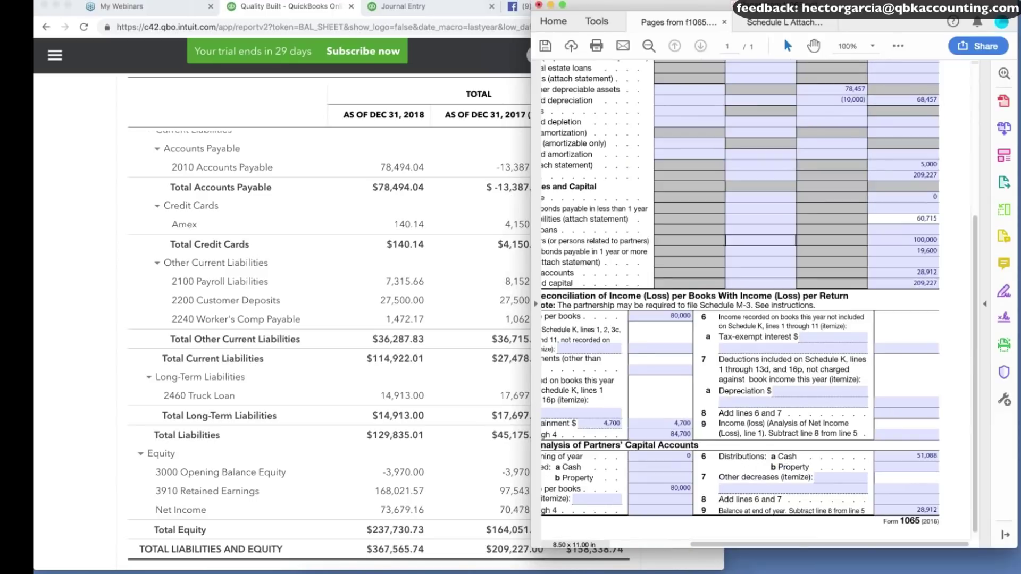
scroll(920, 281, up, 3)
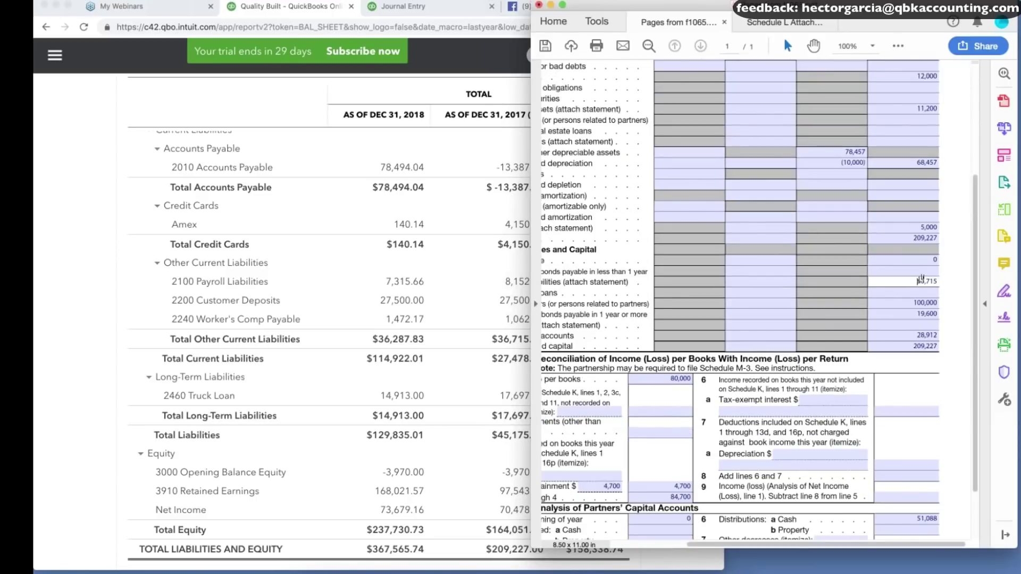
scroll(920, 280, left, 3)
scroll(960, 286, right, 3)
scroll(960, 285, down, 1)
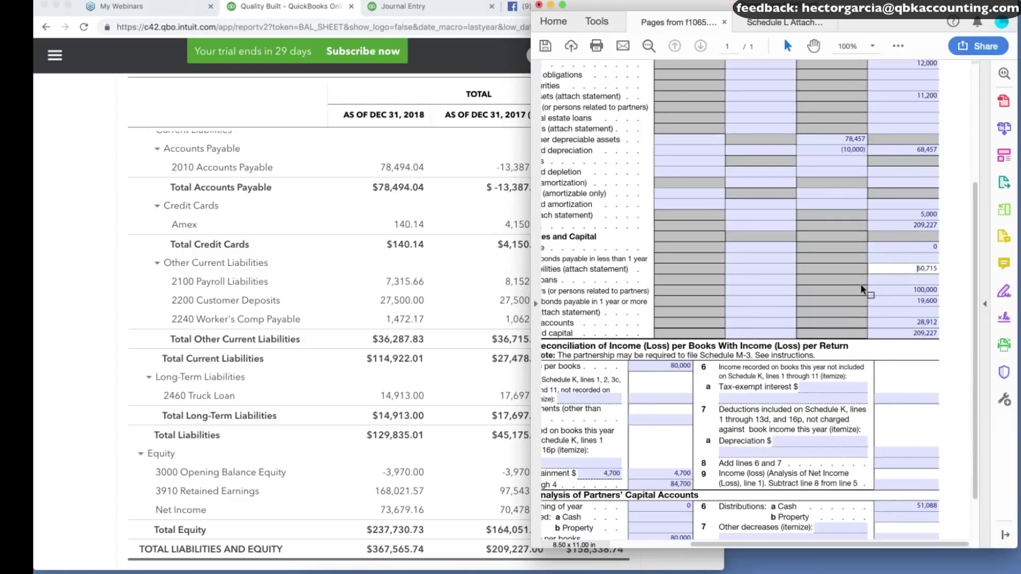
key(shift+Tab)
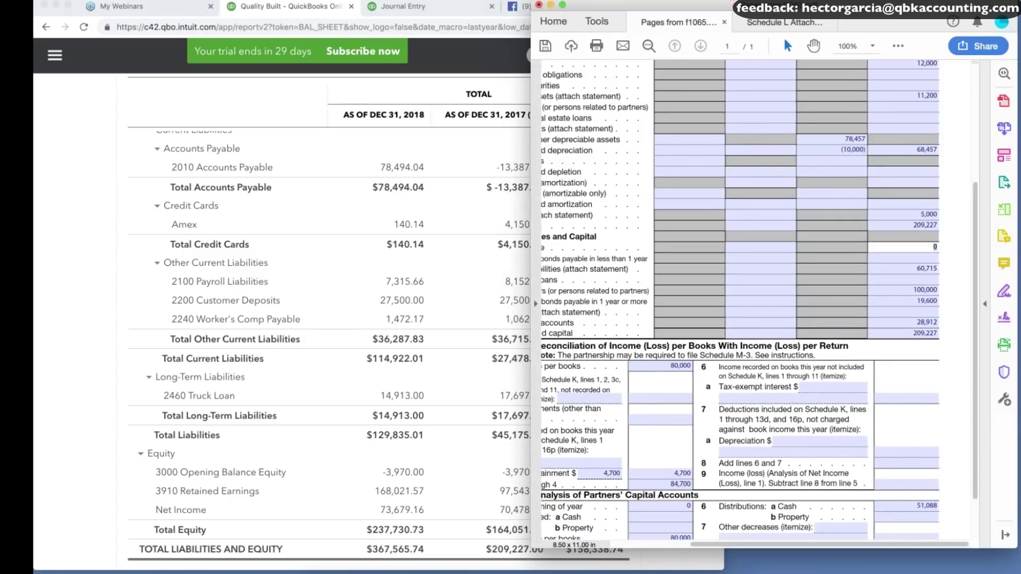
click(524, 228)
scroll(532, 227, up, 2)
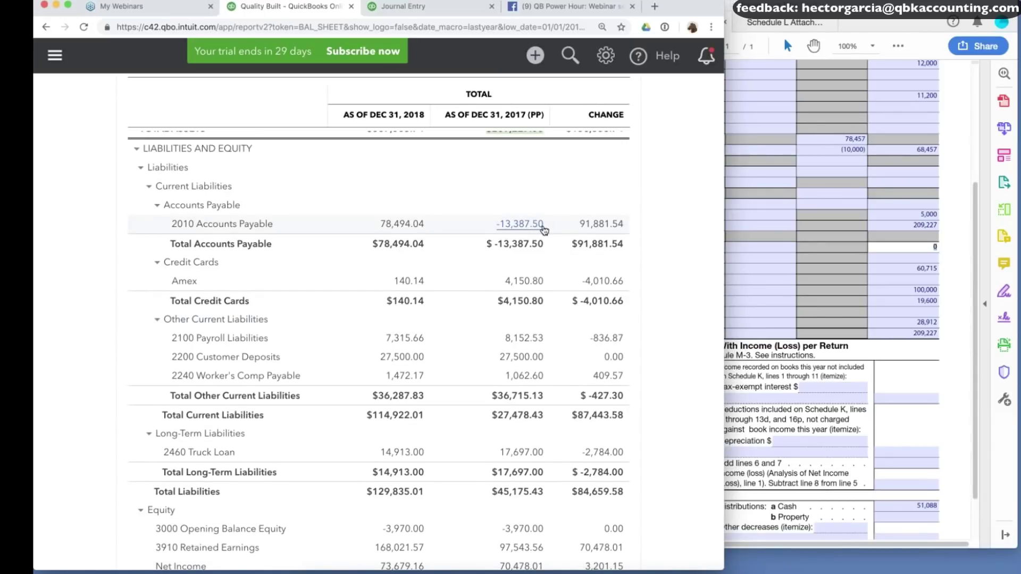
Add lines and set line 13's account to 2010 Accounts Payable.
key(ctrl+Tab)
scroll(213, 266, down, 10)
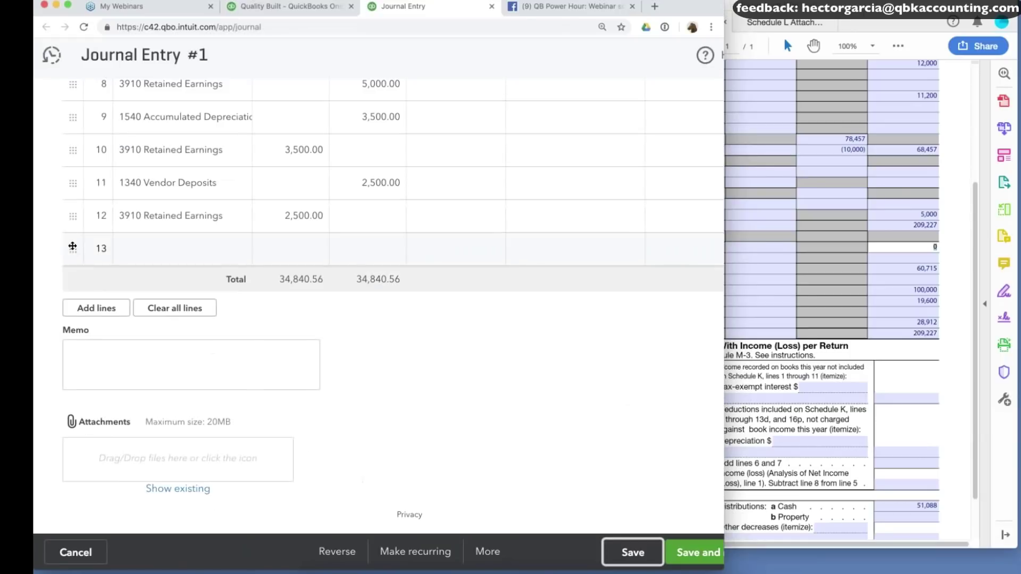
click(97, 308)
click(176, 250)
text(accoiunt)
key(BackSpace)
key(BackSpace)
key(BackSpace)
key(BackSpace)
key(BackSpace)
key(BackSpace)
key(BackSpace)
key(BackSpace)
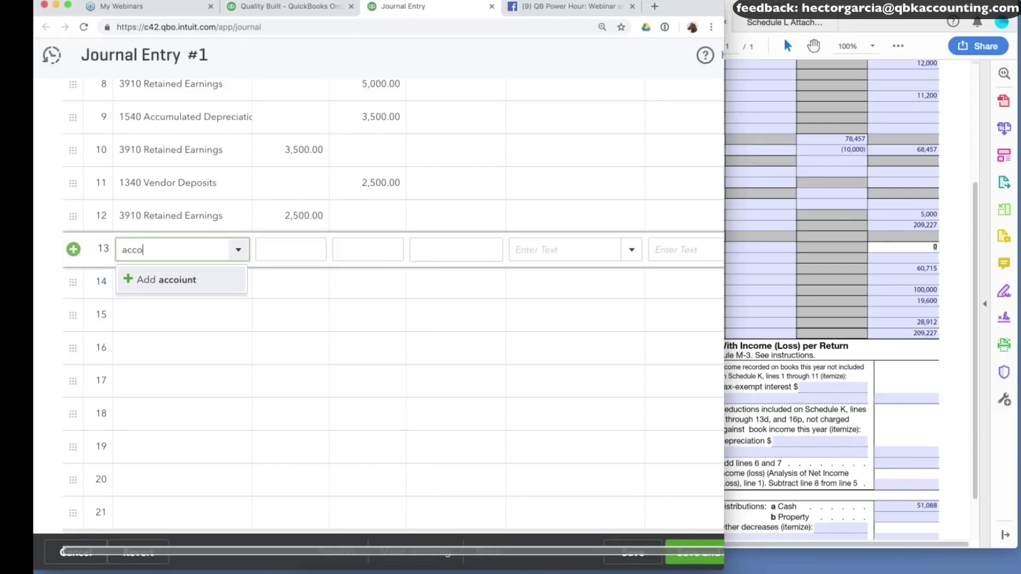
text(accoun)
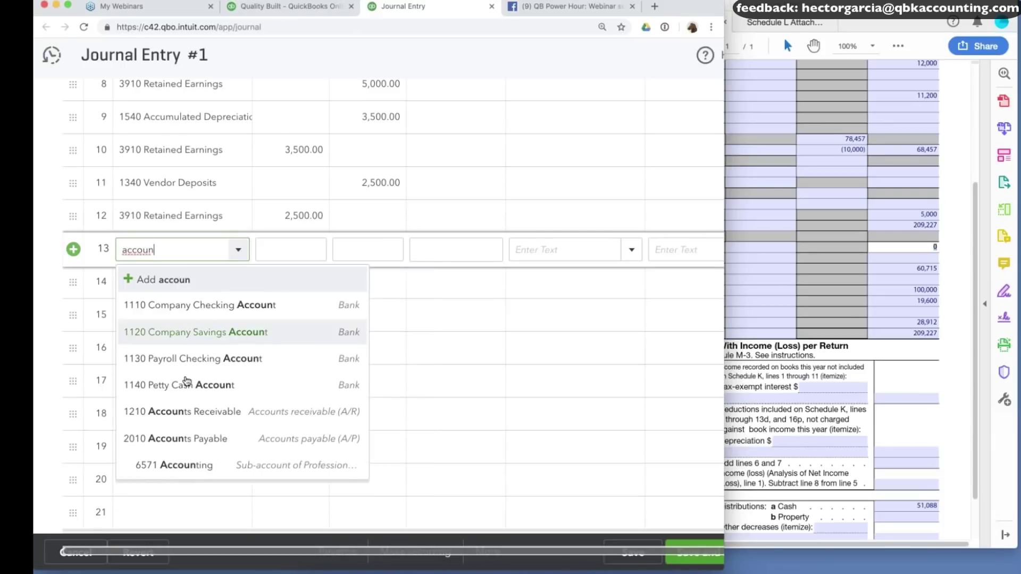
click(187, 439)
Enter a 13,387.50 credit on line 13, copied from the balance sheet's Accounts Payable figure.
click(367, 249)
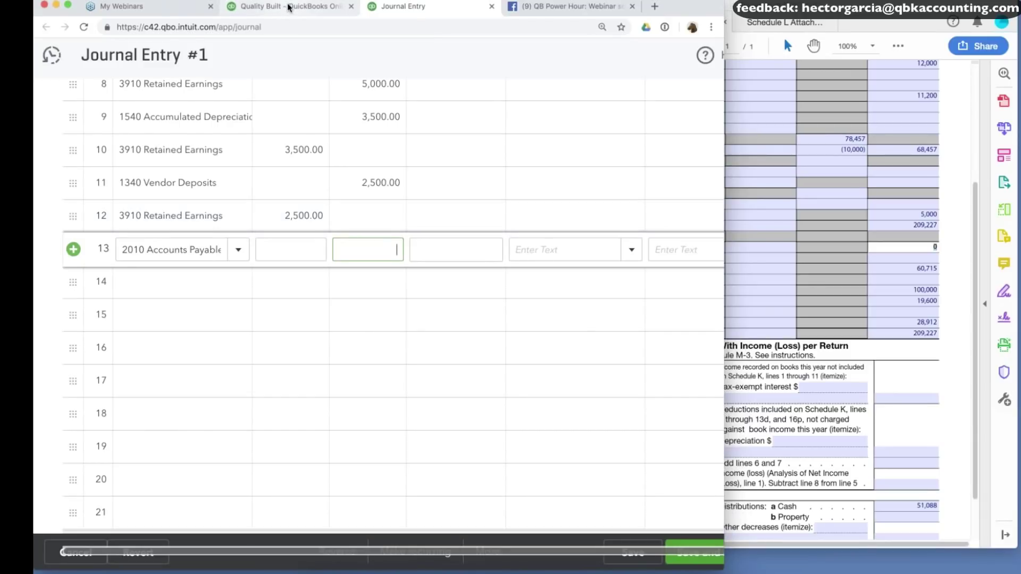
click(288, 7)
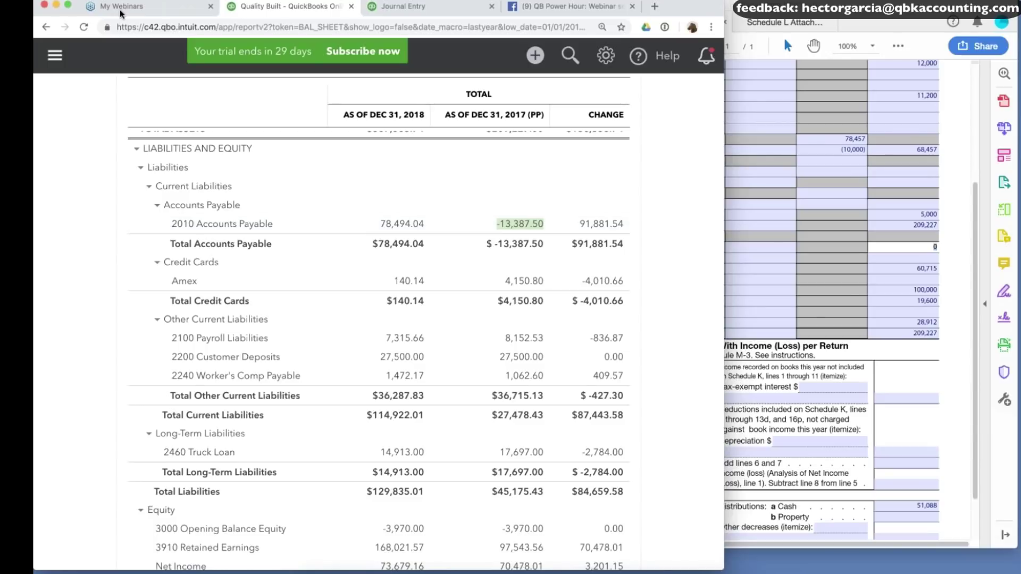
key(ctrl+Tab)
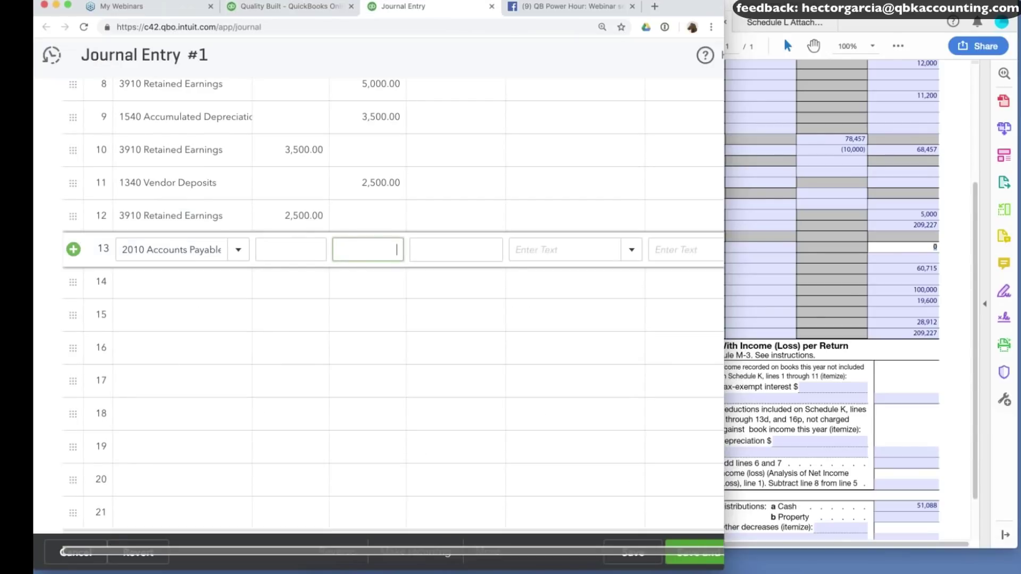
text(13,387.50)
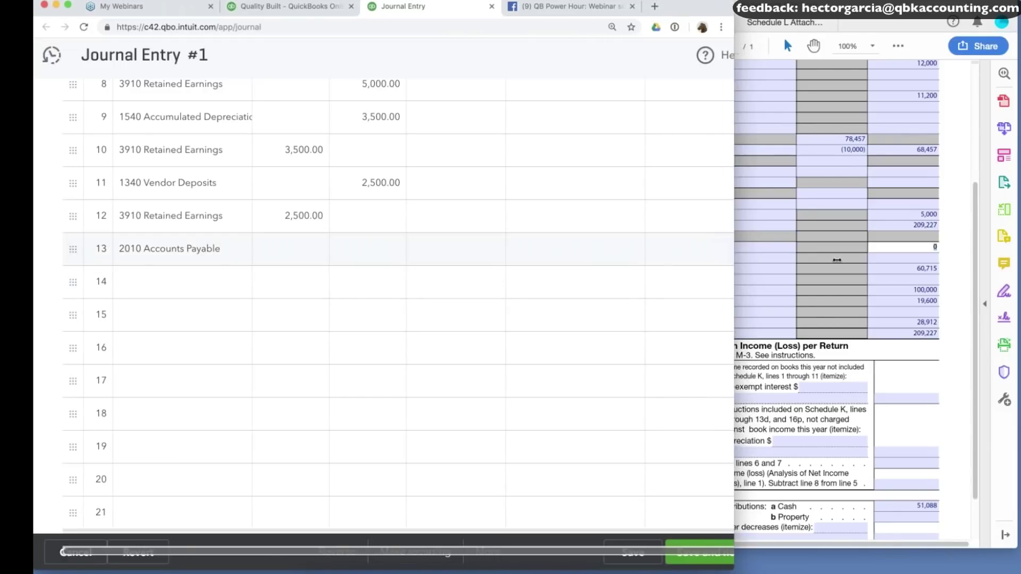
drag(836, 260, 873, 260)
scroll(578, 214, up, 8)
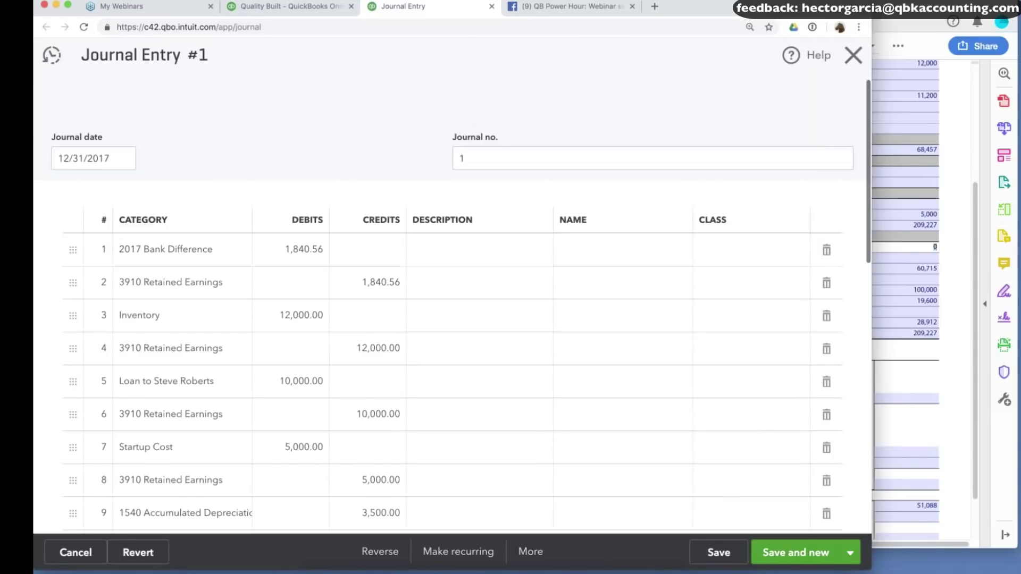
scroll(579, 215, down, 3)
scroll(579, 214, down, 4)
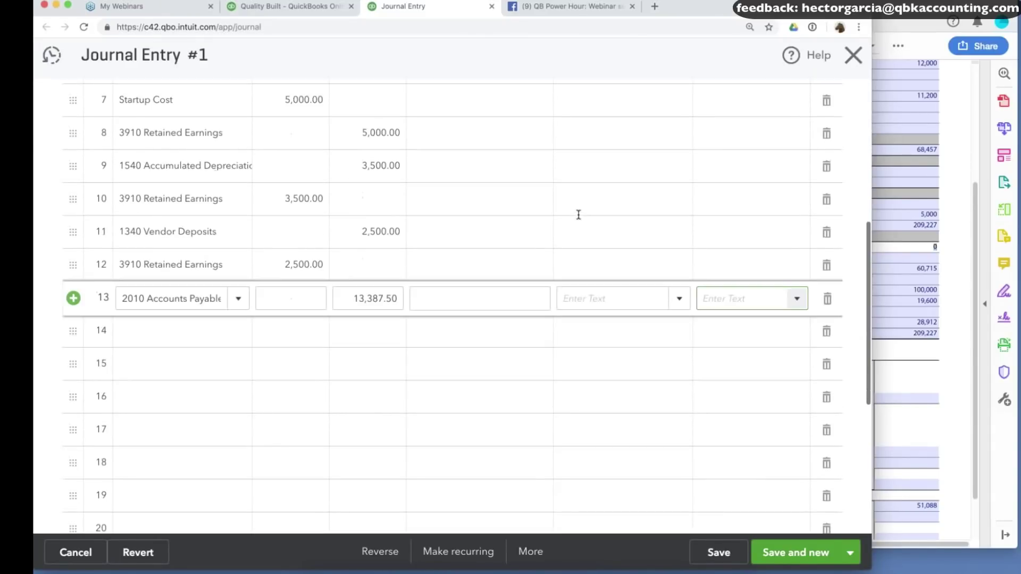
drag(161, 298, 144, 298)
Create a new vendor named AP2017 and assign it to line 13.
click(679, 301)
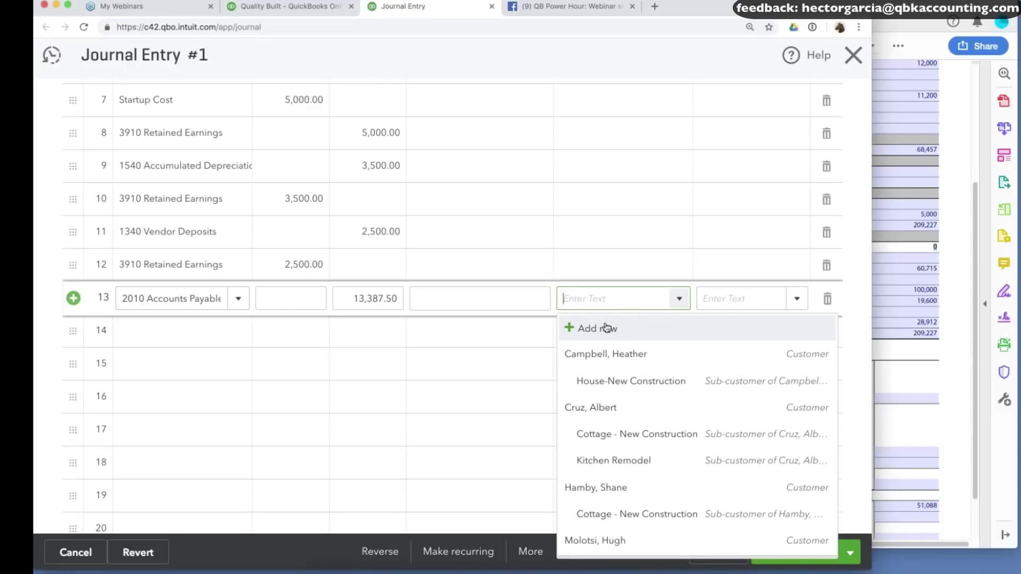
click(607, 326)
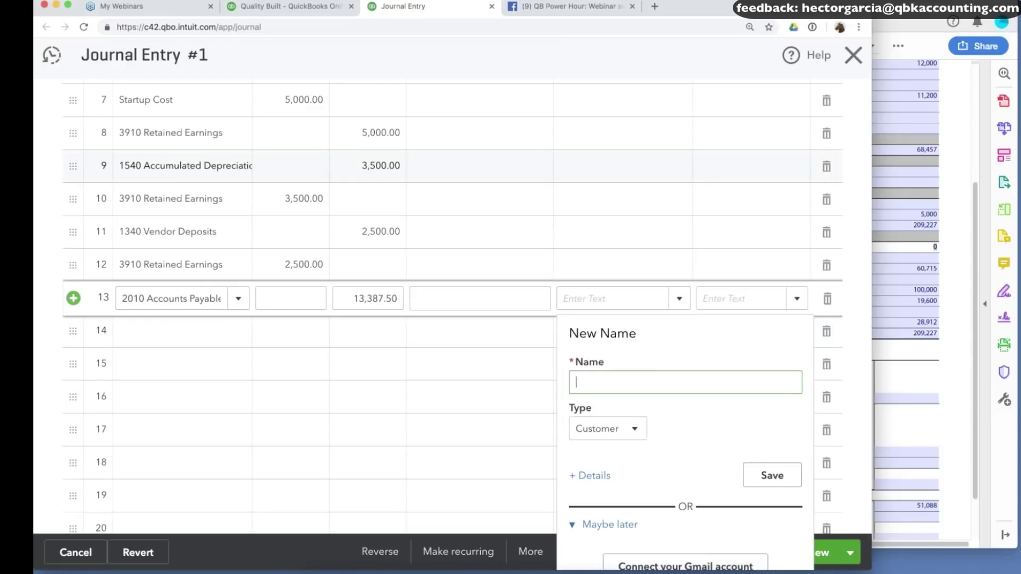
click(600, 433)
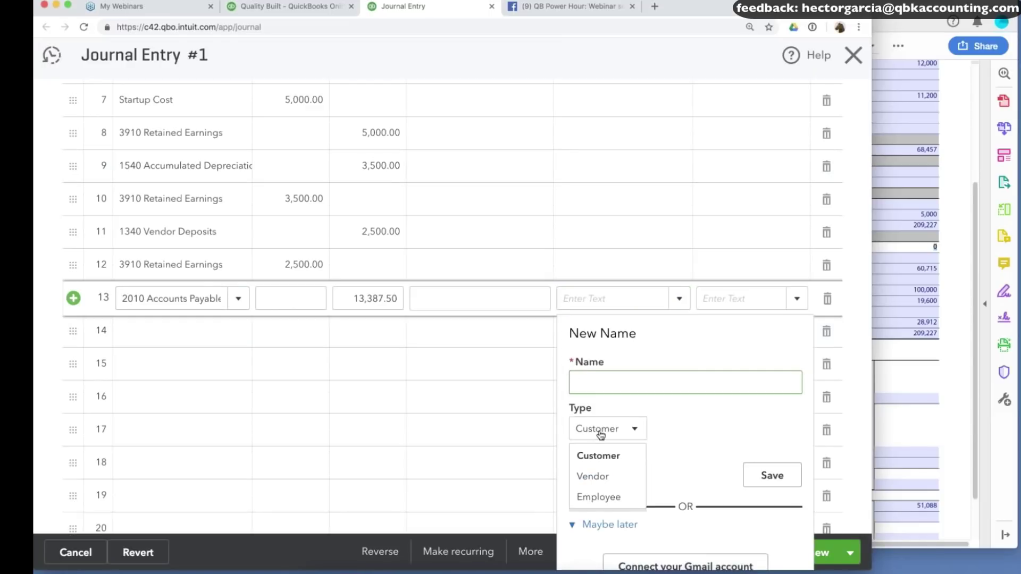
click(605, 478)
click(636, 383)
text(AP2017)
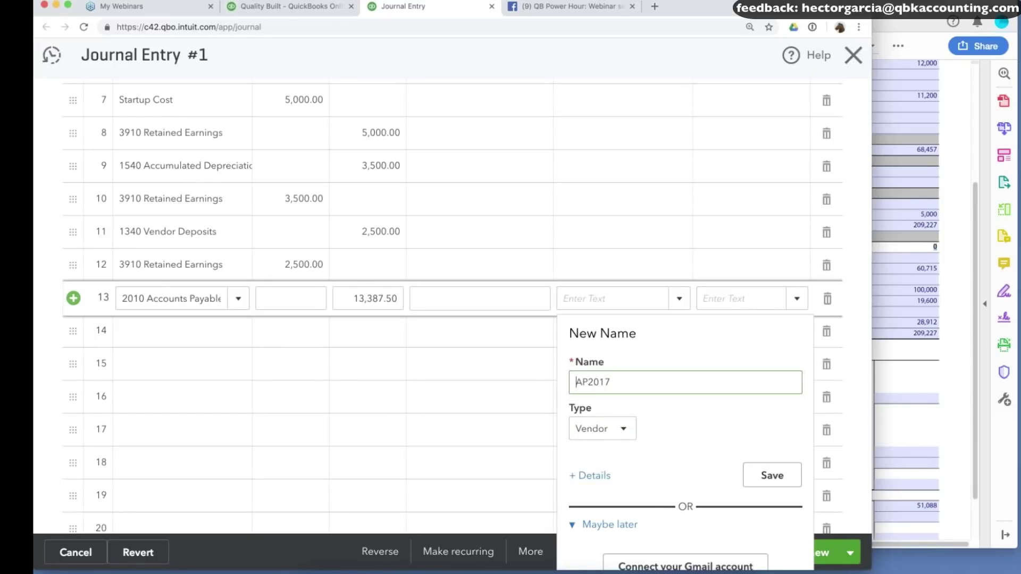
drag(577, 382, 646, 384)
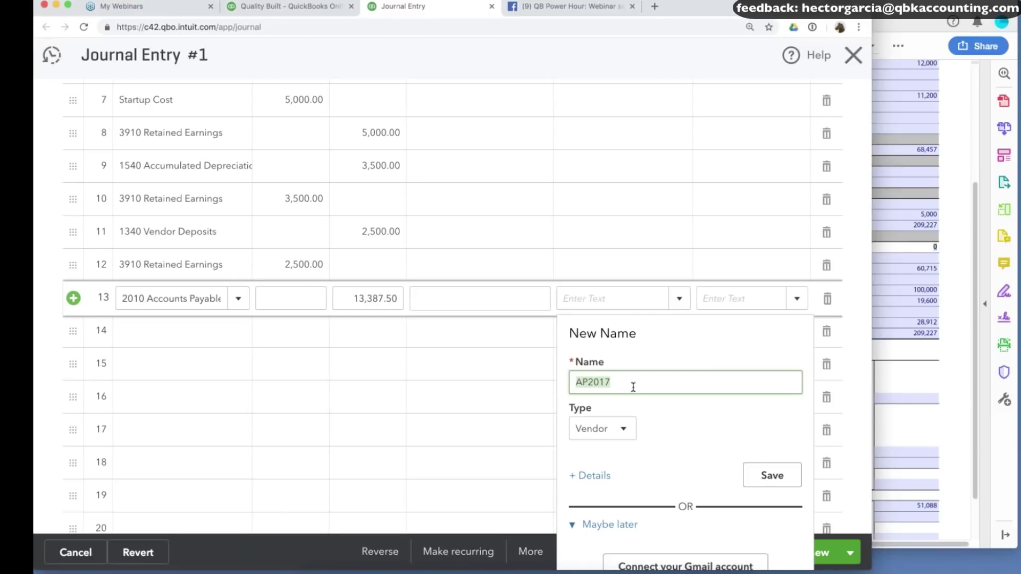
key(Return)
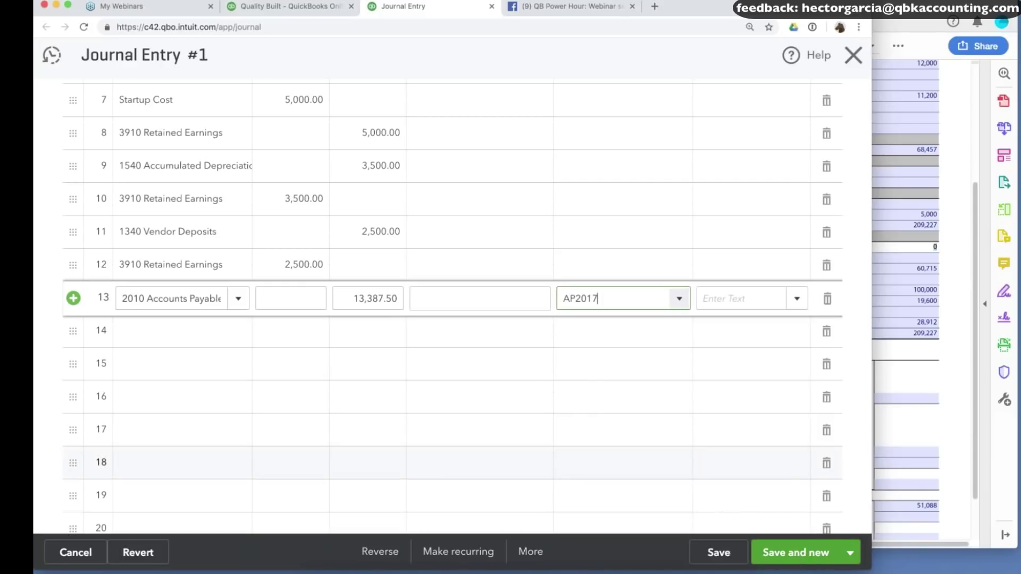
Set line 14 to 3910 Retained Earnings and save the entry.
key(Tab)
text(ret)
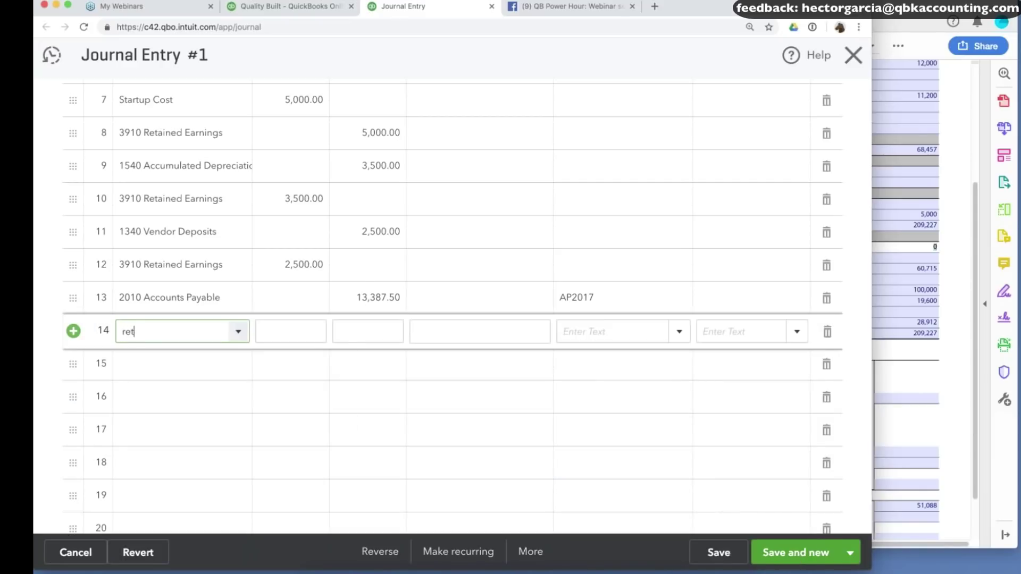
click(213, 414)
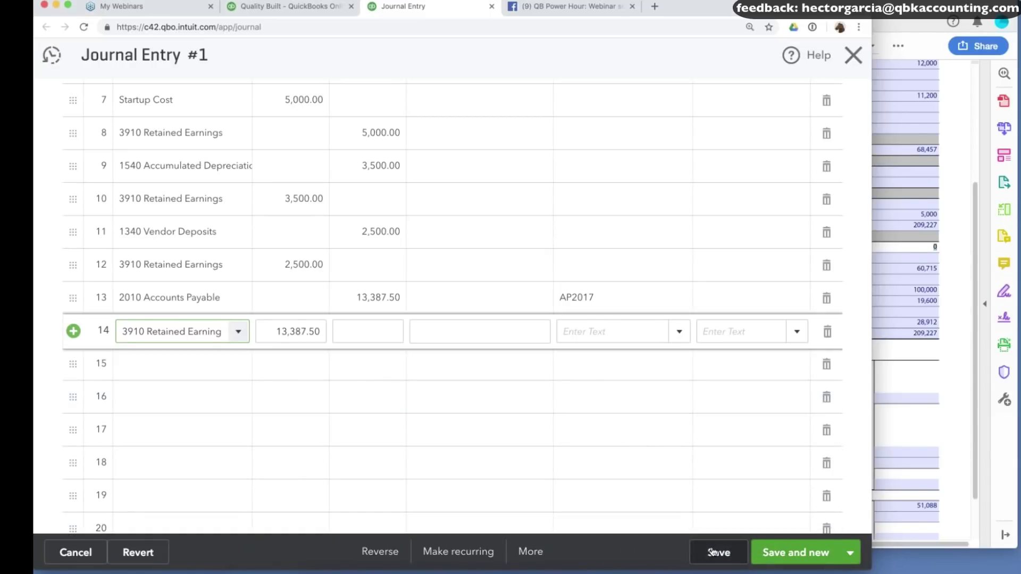
click(714, 553)
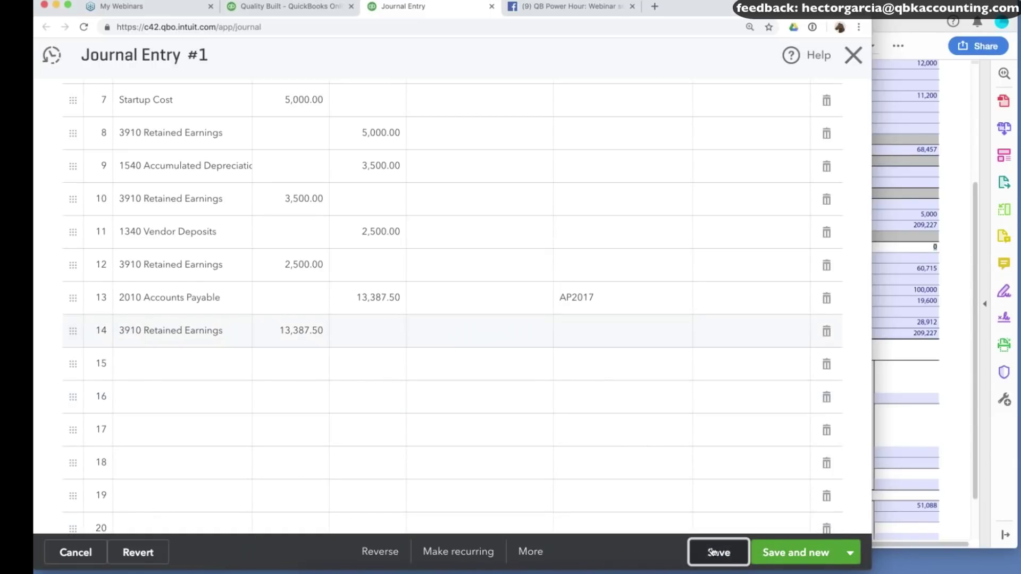
Refresh the balance sheet to reflect the saved journal entry.
key(ctrl+shift+Tab)
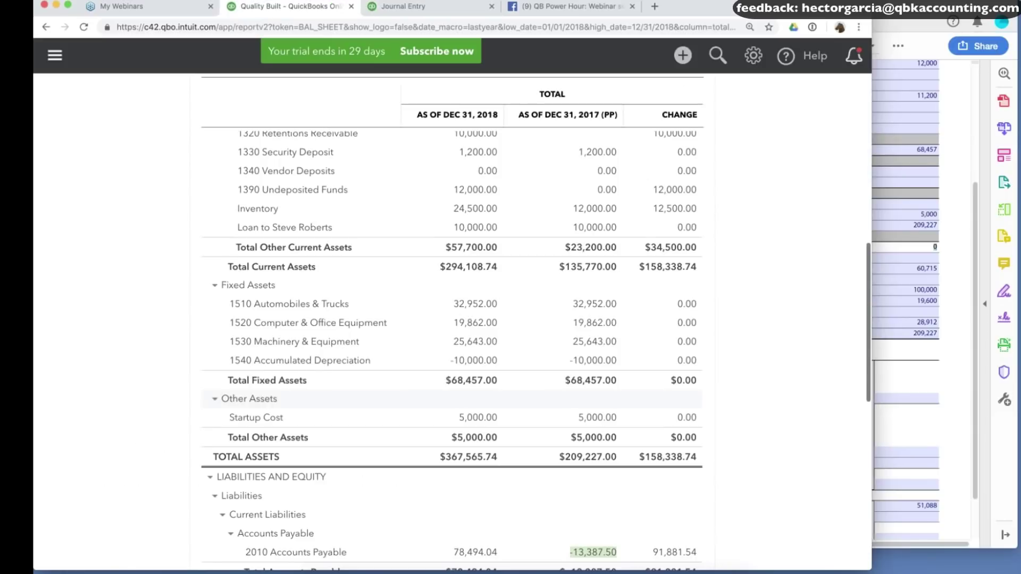
key(super+r)
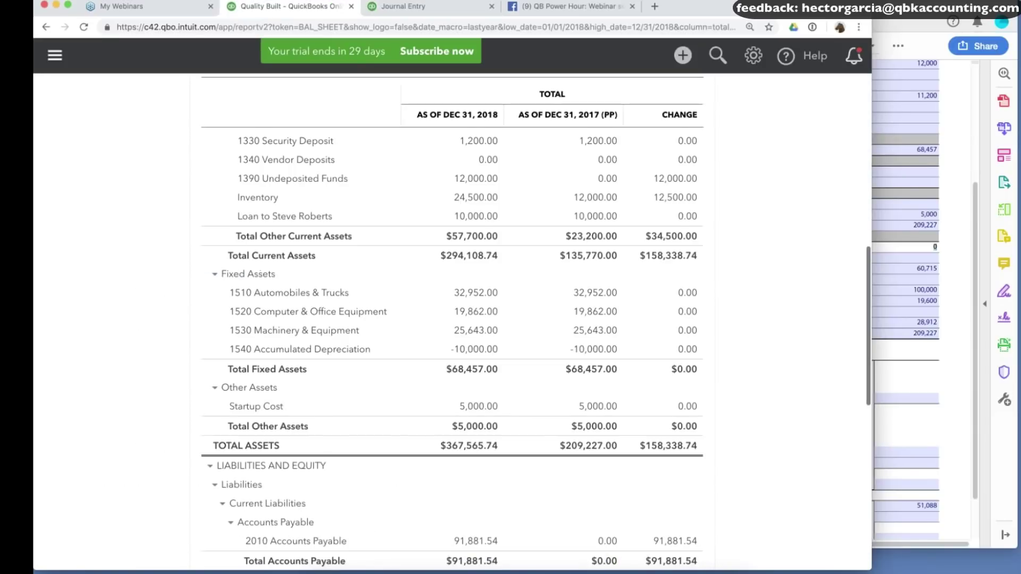
scroll(452, 319, up, 3)
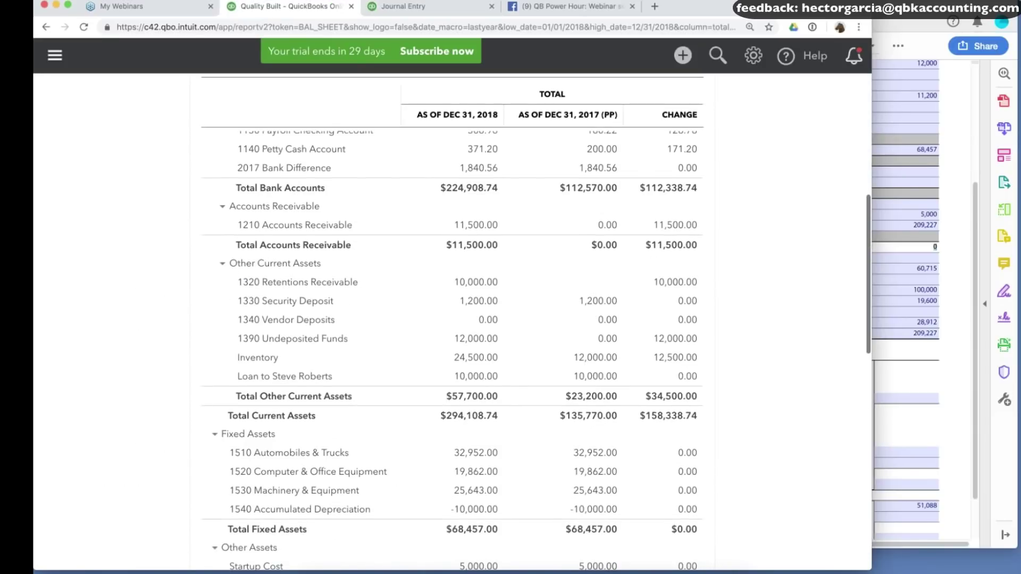
scroll(452, 319, down, 5)
scroll(452, 319, down, 3)
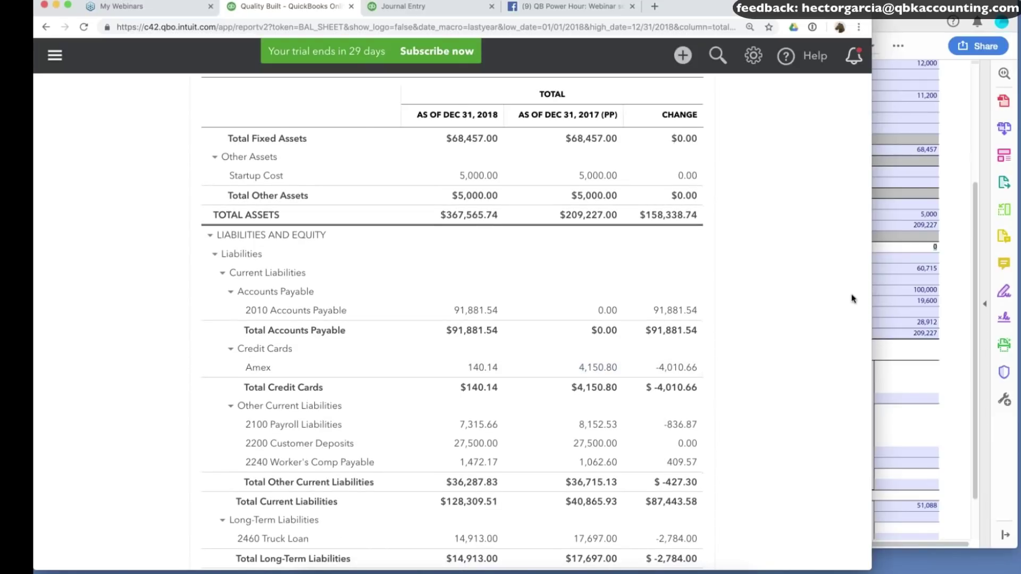
Compare the Schedule L attachment's Amex amount 4,132 on Line 17 with the balance sheet's 4,150.80.
click(936, 270)
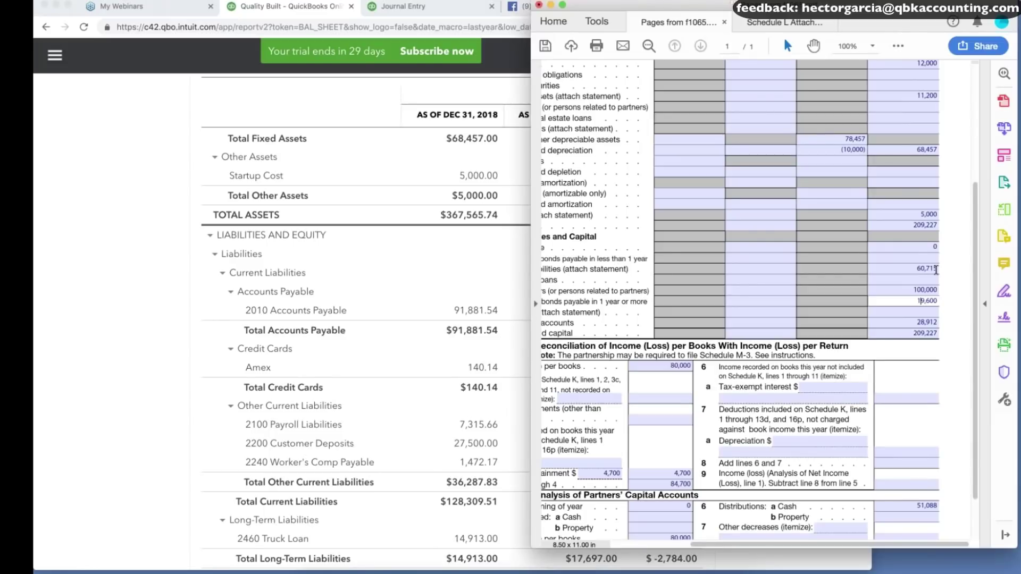
scroll(926, 260, down, 1)
scroll(916, 248, left, 3)
drag(673, 245, 661, 234)
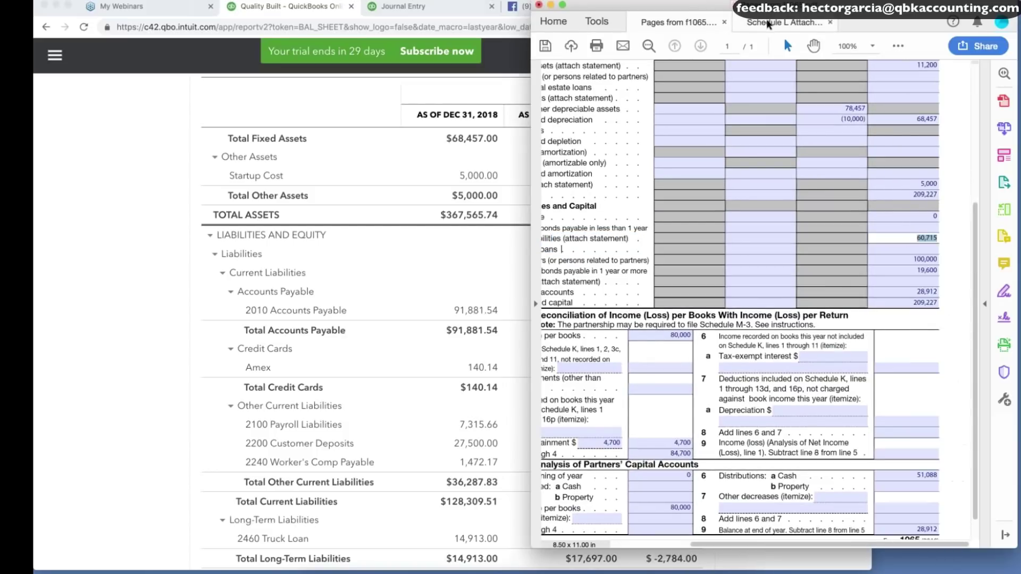
click(783, 26)
scroll(755, 239, down, 2)
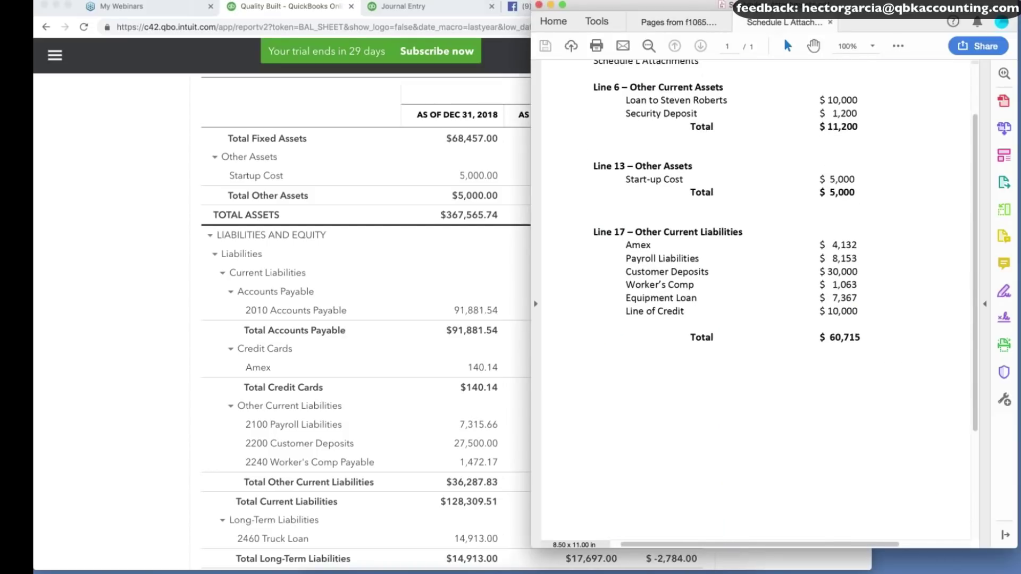
drag(839, 203, 874, 275)
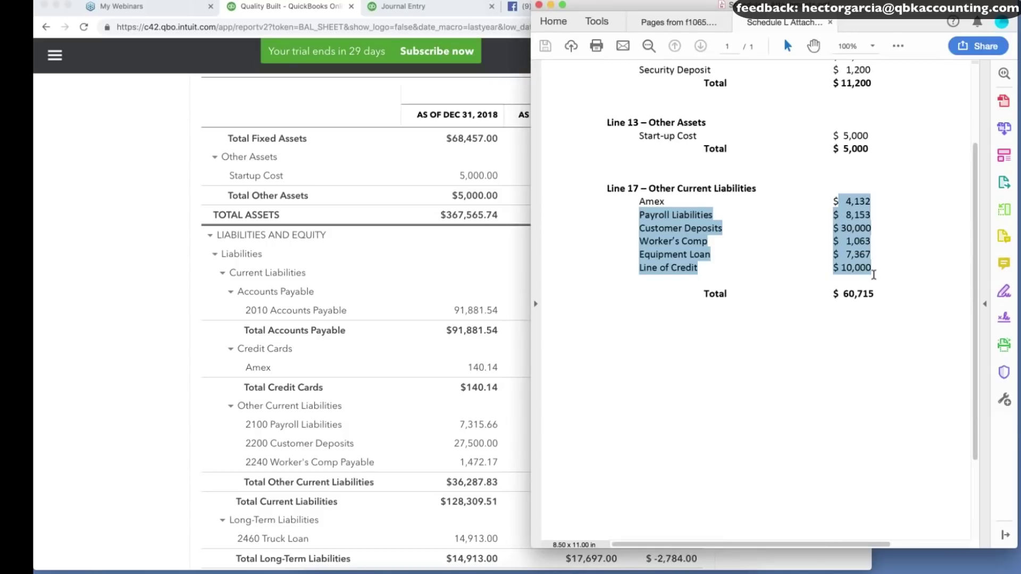
click(175, 437)
click(899, 272)
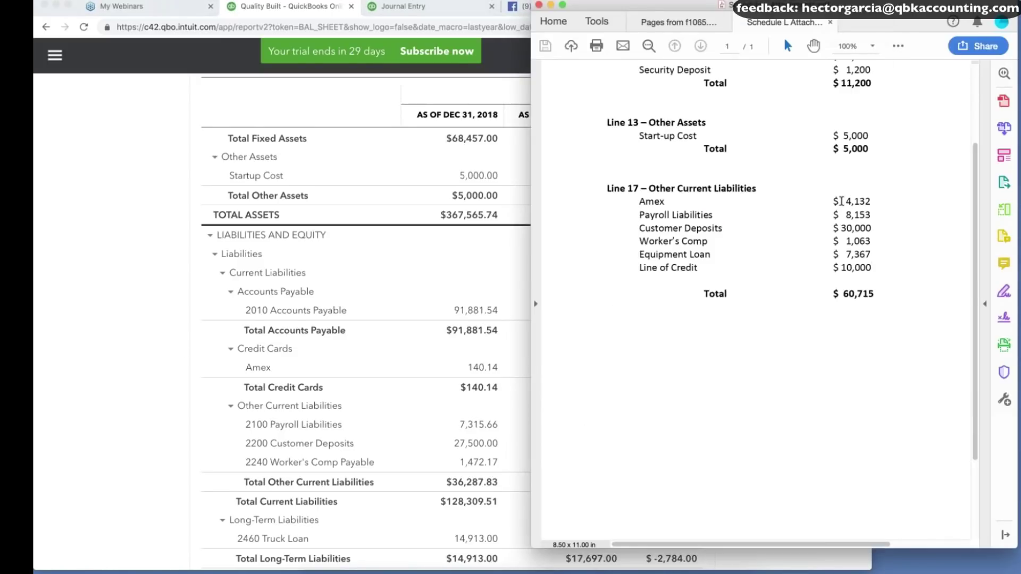
drag(846, 201, 871, 201)
click(243, 353)
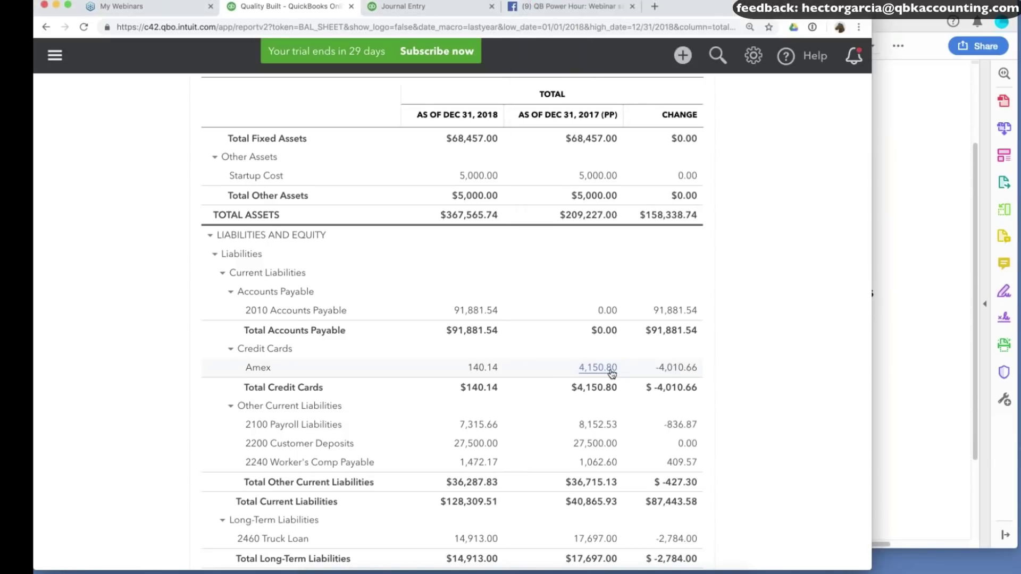
click(417, 9)
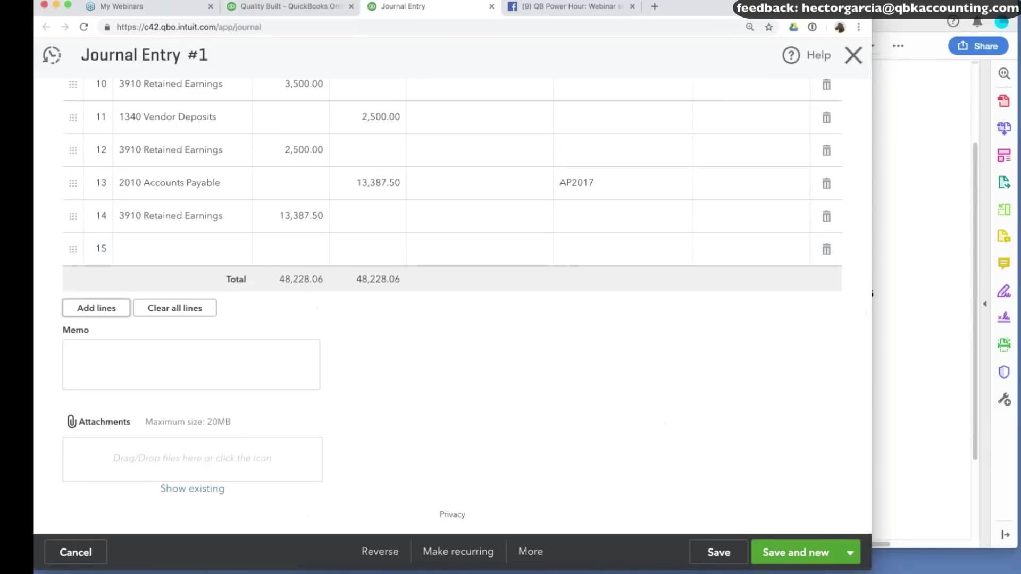
Add line 15 with Amex as the account.
click(159, 248)
text(amex)
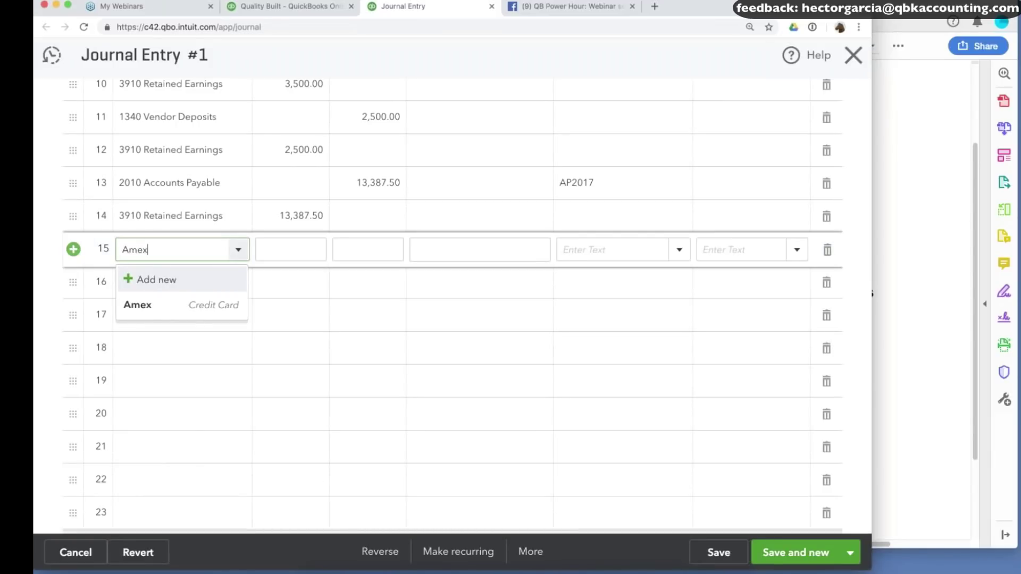
click(164, 309)
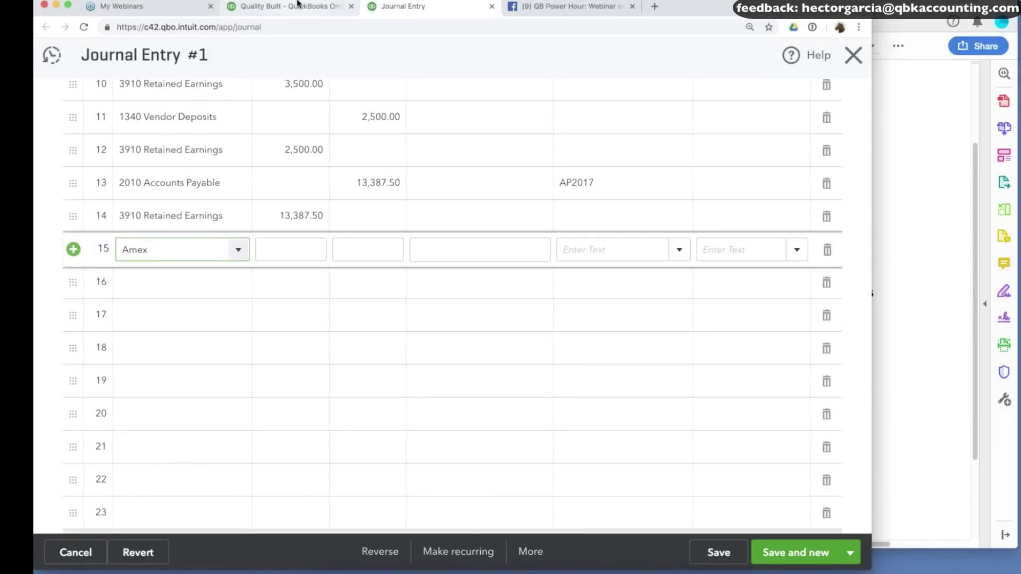
click(298, 5)
key(super+Tab)
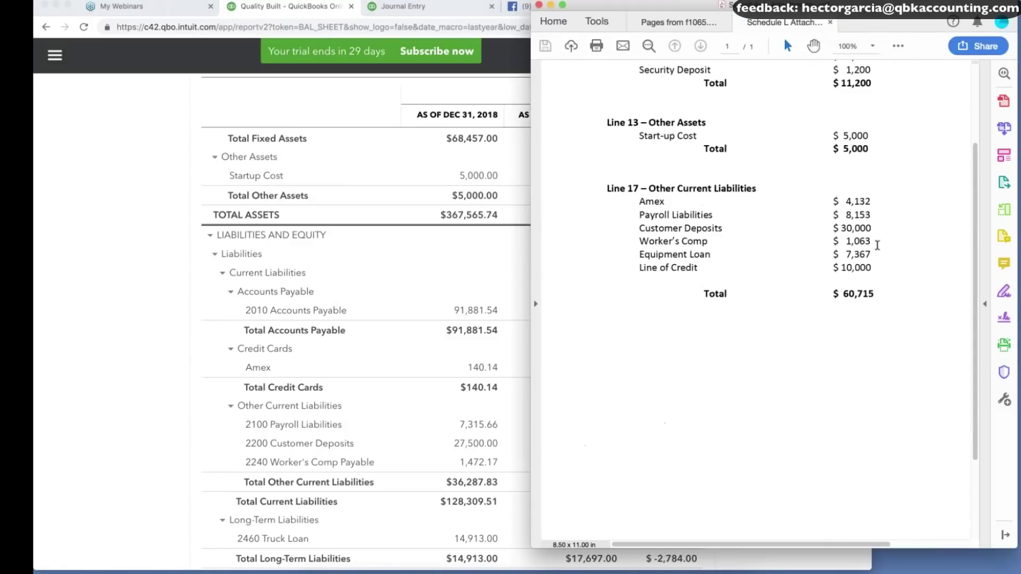
click(394, 6)
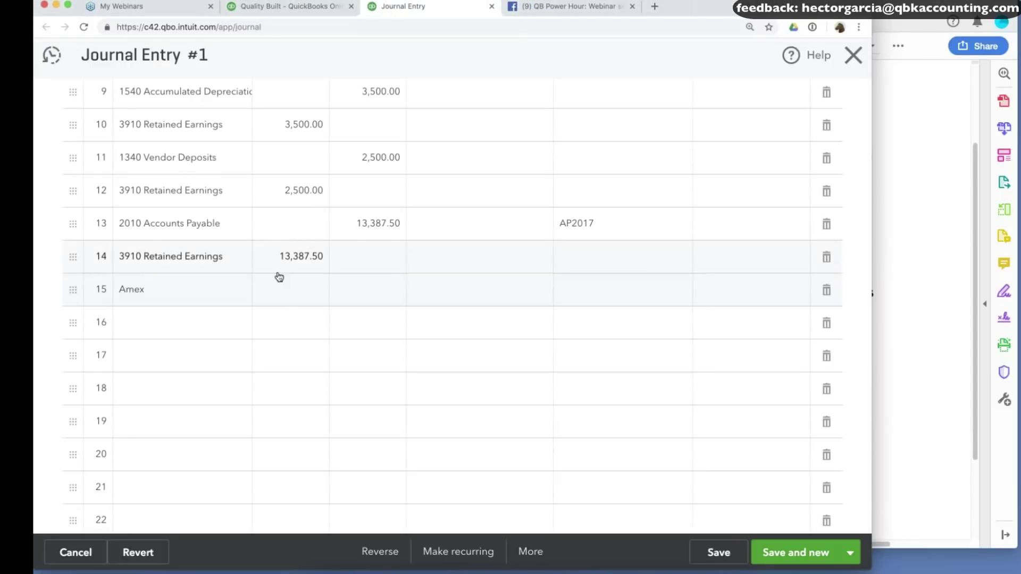
Enter the Amex debit as 4,150.80 and compare it with Schedule L.
click(289, 292)
text(4150)
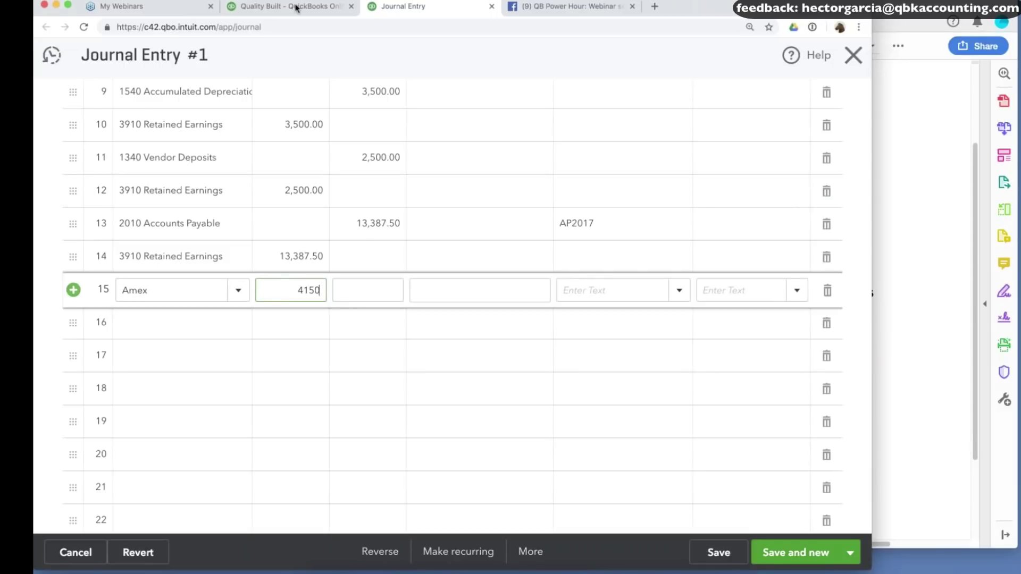
click(296, 292)
click(319, 290)
key(BackSpace)
key(BackSpace)
text(80-)
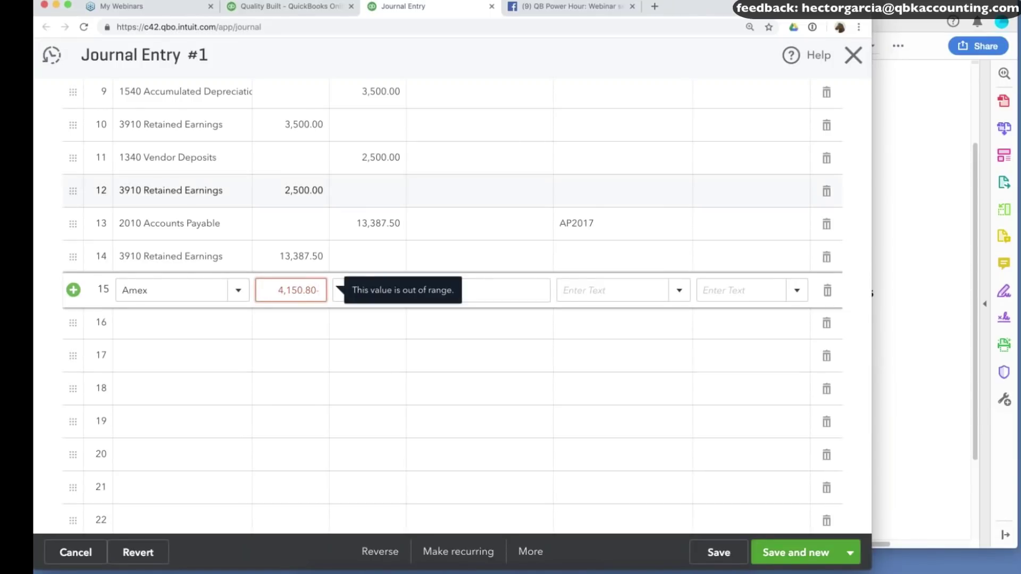
key(super+Tab)
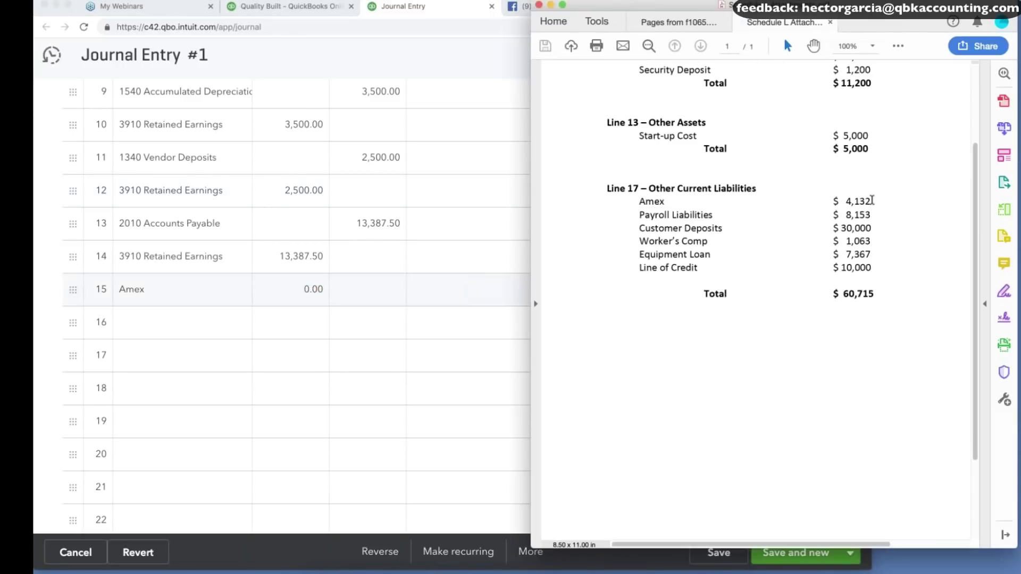
key(super+Tab)
Replace the Amex debit with the 18.80 difference.
click(308, 292)
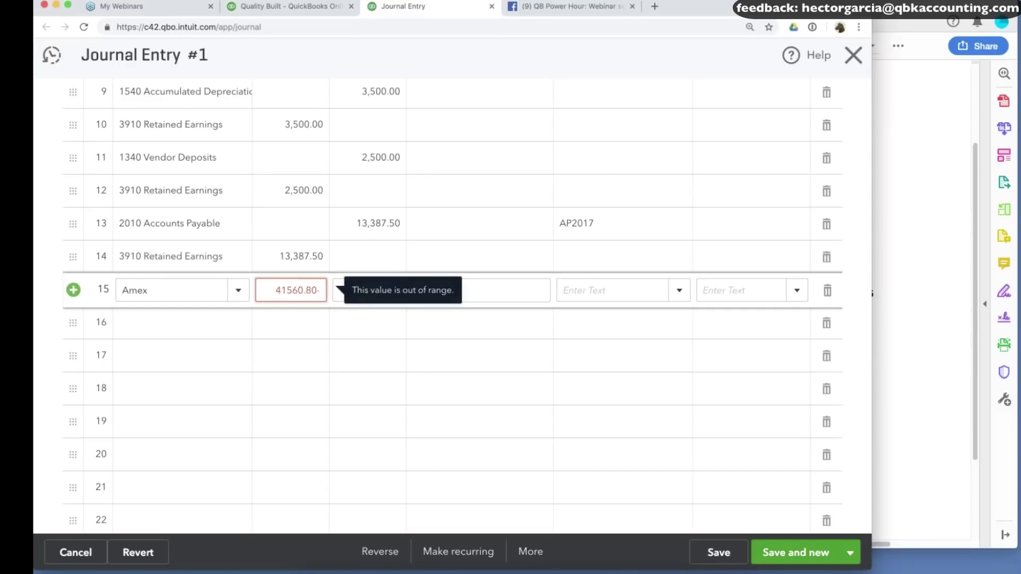
click(300, 290)
key(BackSpace)
key(super+a)
text(18.80)
key(Tab)
key(shift+Tab)
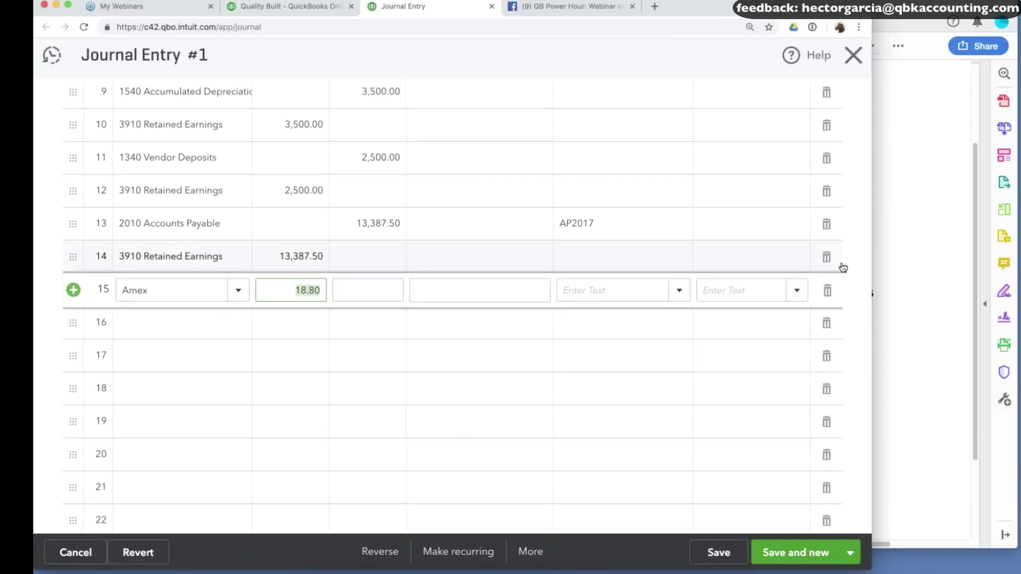
Offset with an 18.80 credit to 3910 Retained Earnings on line 16 and save the entry.
click(265, 9)
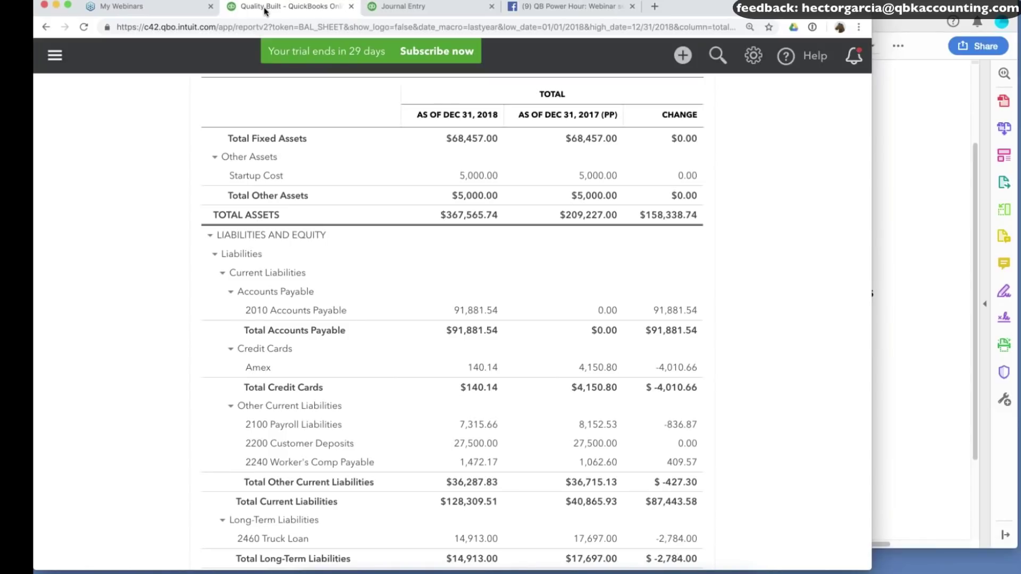
key(super+Tab)
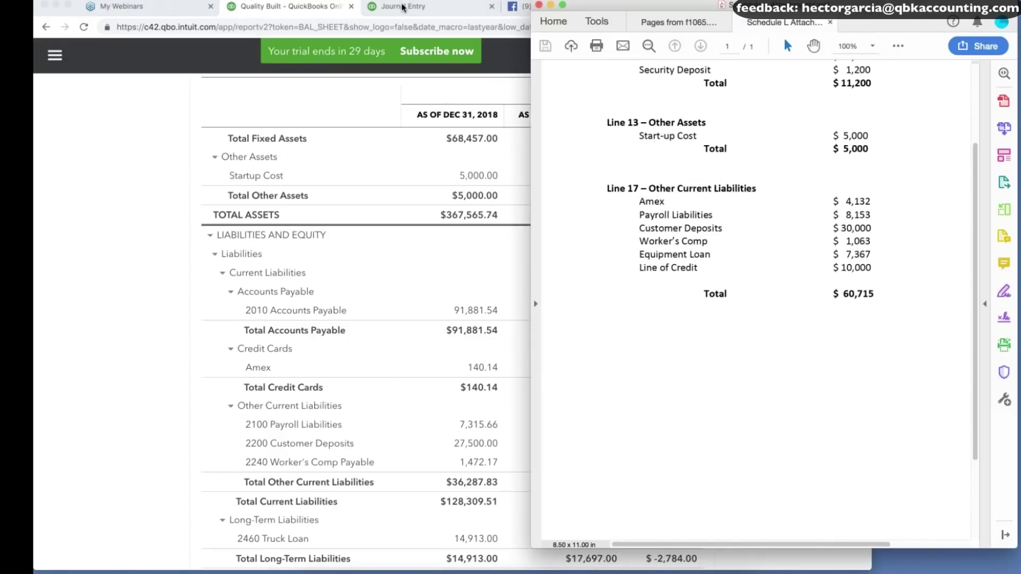
key(super+Tab)
click(403, 7)
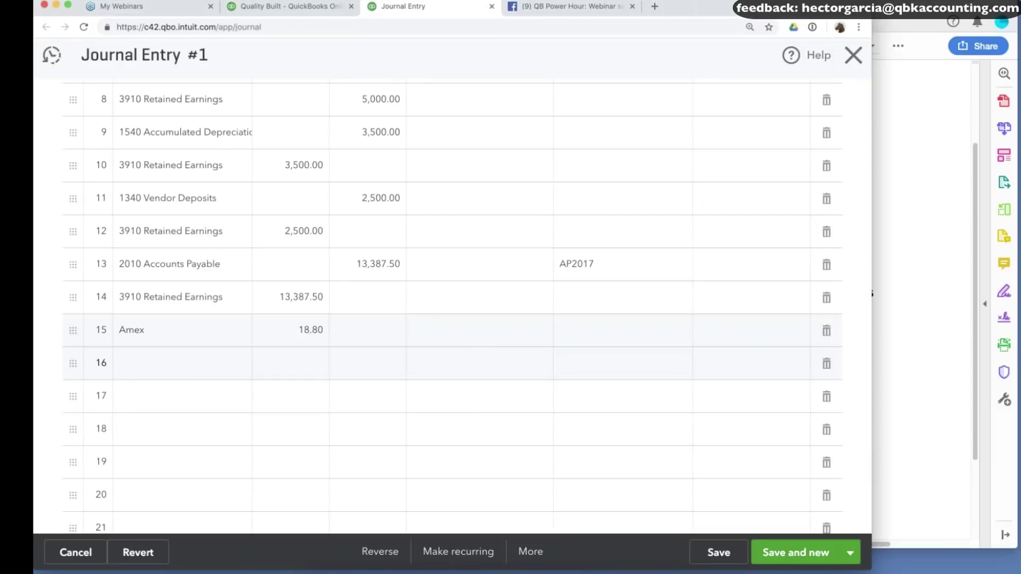
click(181, 363)
text(ret)
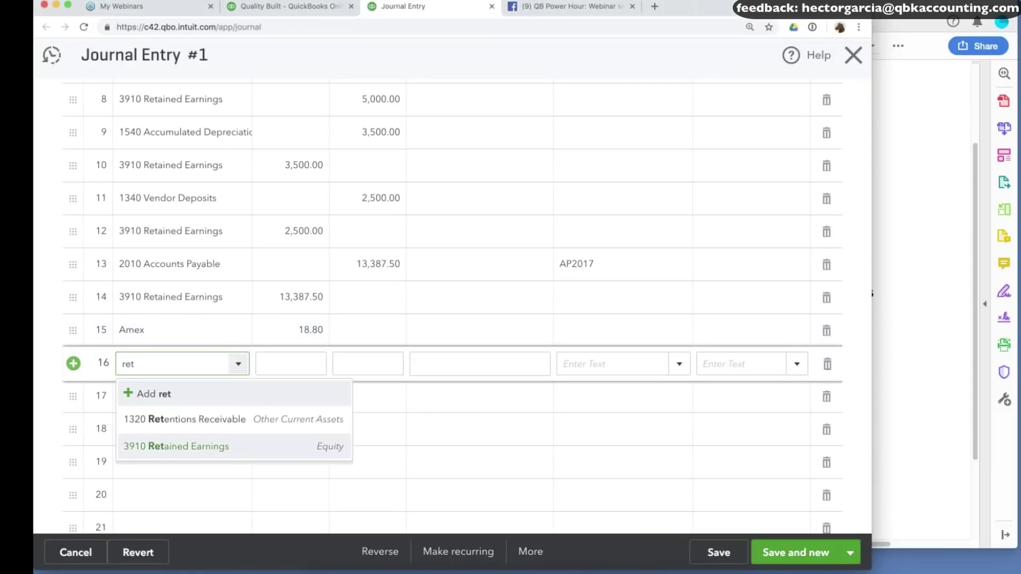
key(Tab)
click(718, 552)
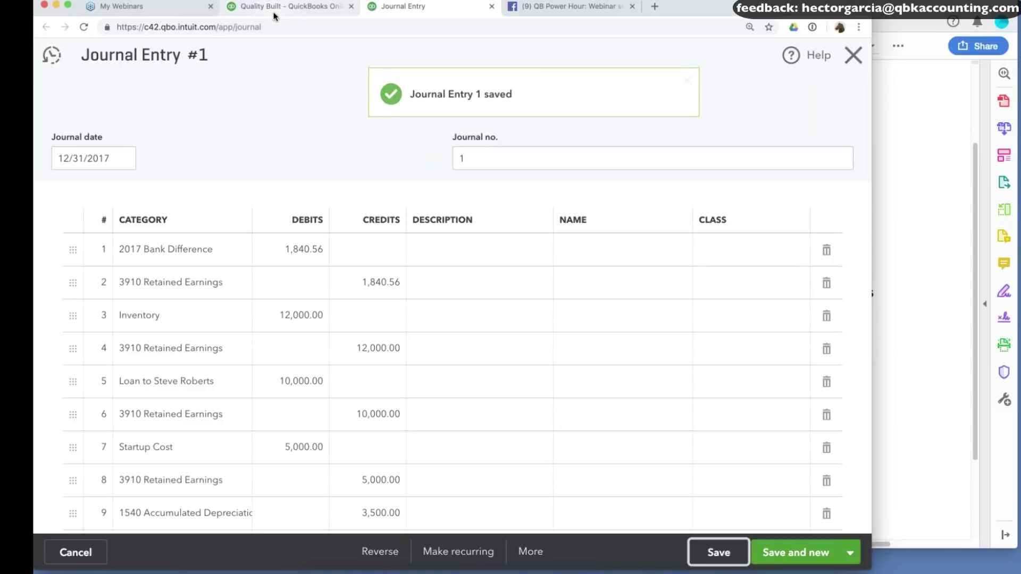
Check that the balance sheet now shows prior-year Amex at 4,132.00.
click(273, 12)
scroll(771, 342, up, 5)
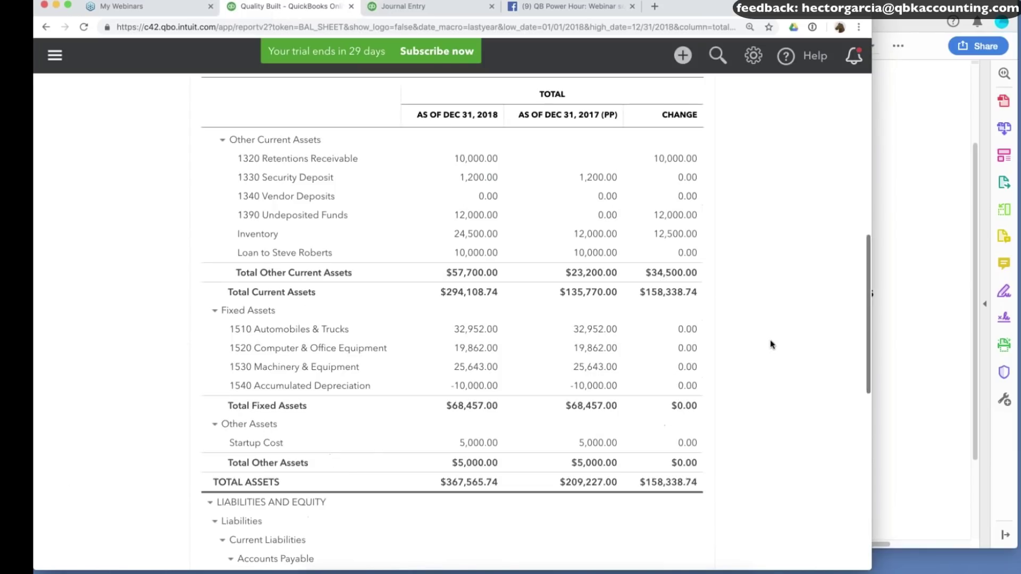
scroll(771, 342, down, 5)
Place the browser beside the Schedule L PDF and select its Customer Deposits line.
key(super+Tab)
key(super+Tab)
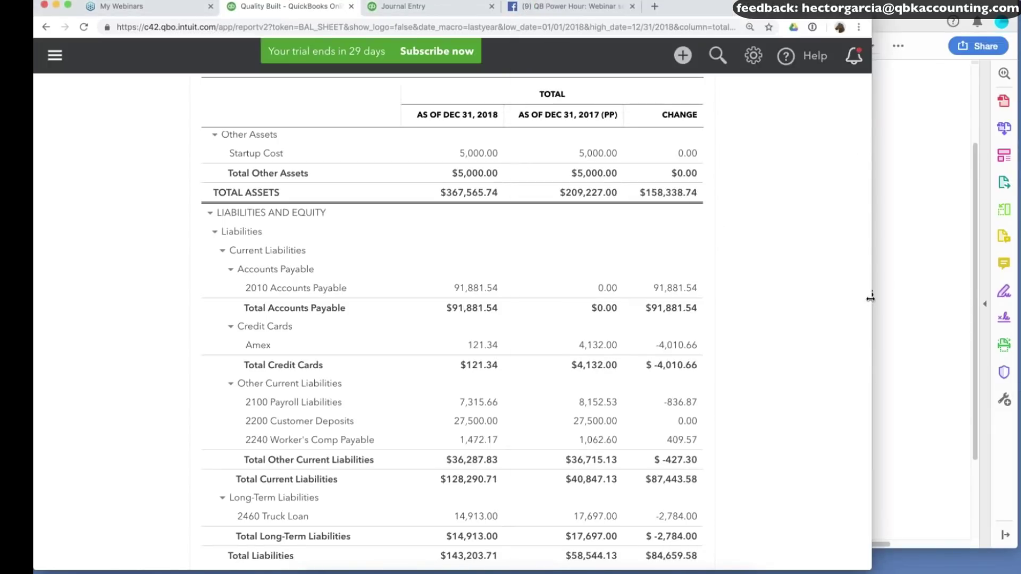
drag(871, 297, 602, 291)
click(783, 36)
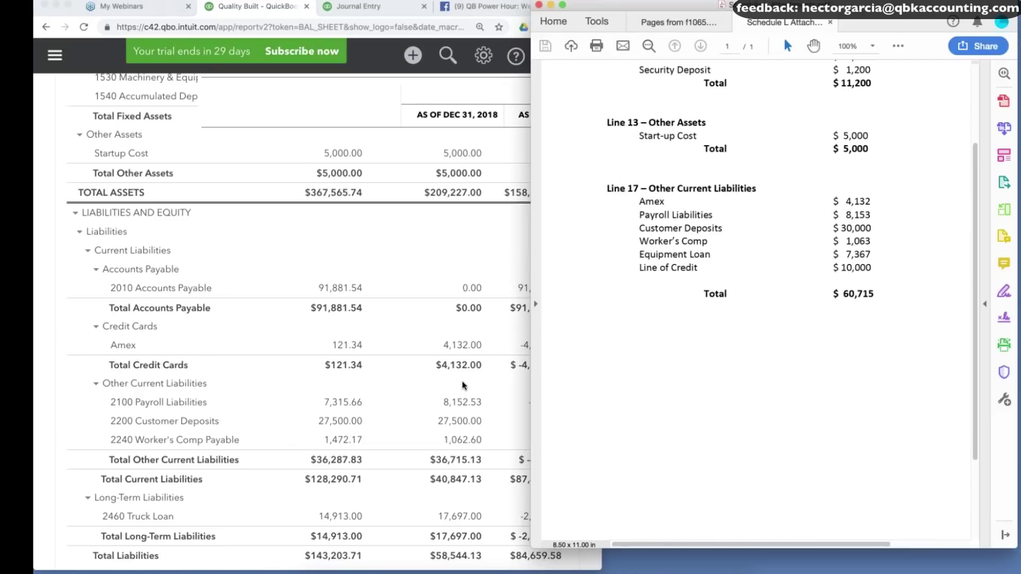
scroll(467, 383, down, 2)
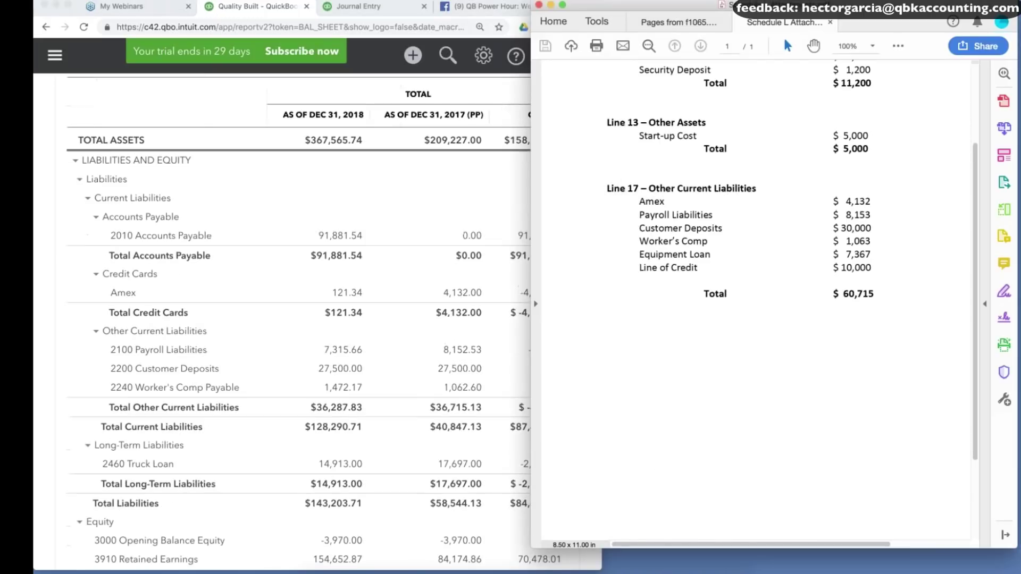
triple_click(854, 227)
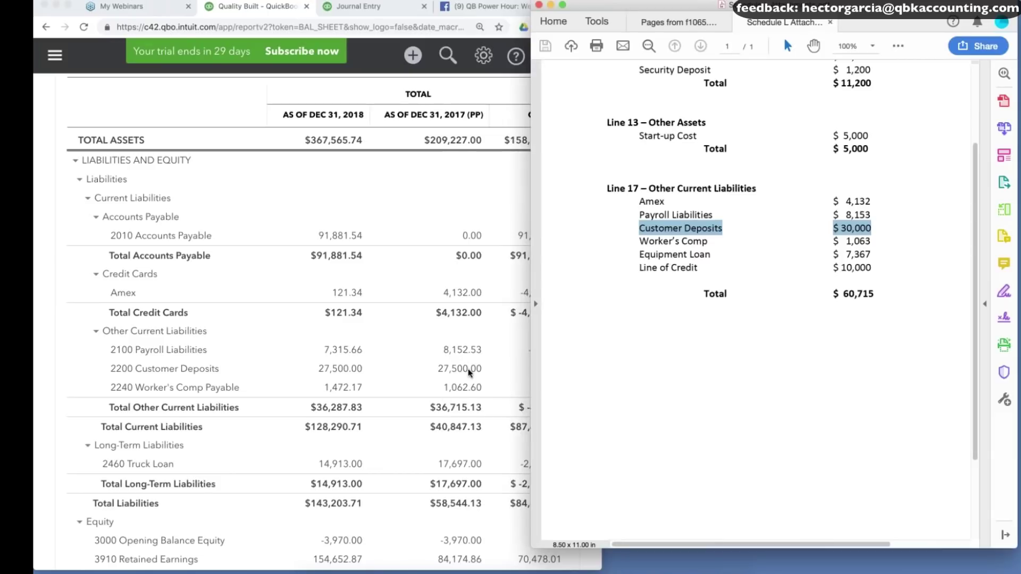
Compare Customer Deposits on the balance sheet, then return to Journal Entry #1.
click(469, 373)
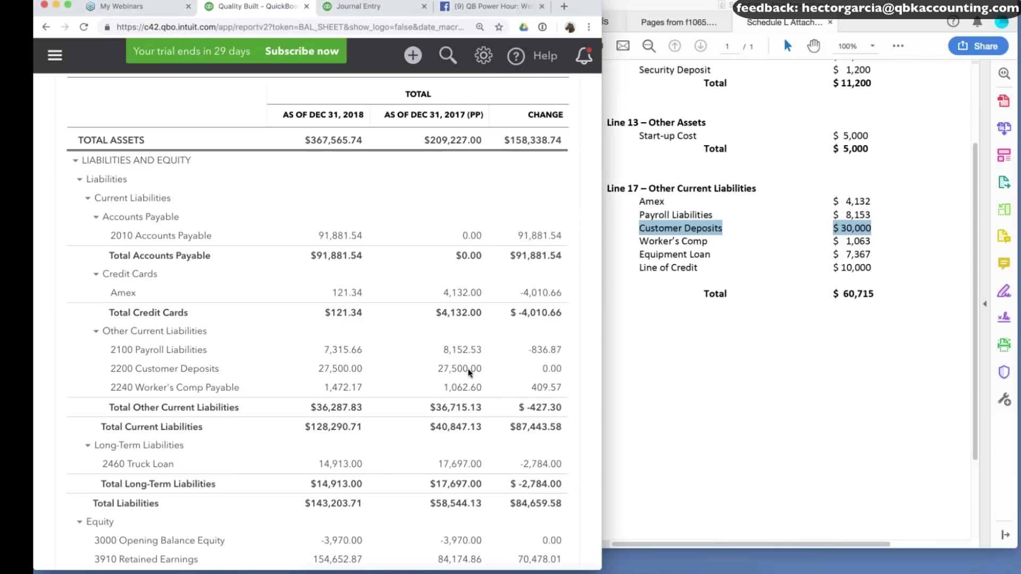
click(373, 8)
scroll(392, 362, down, 6)
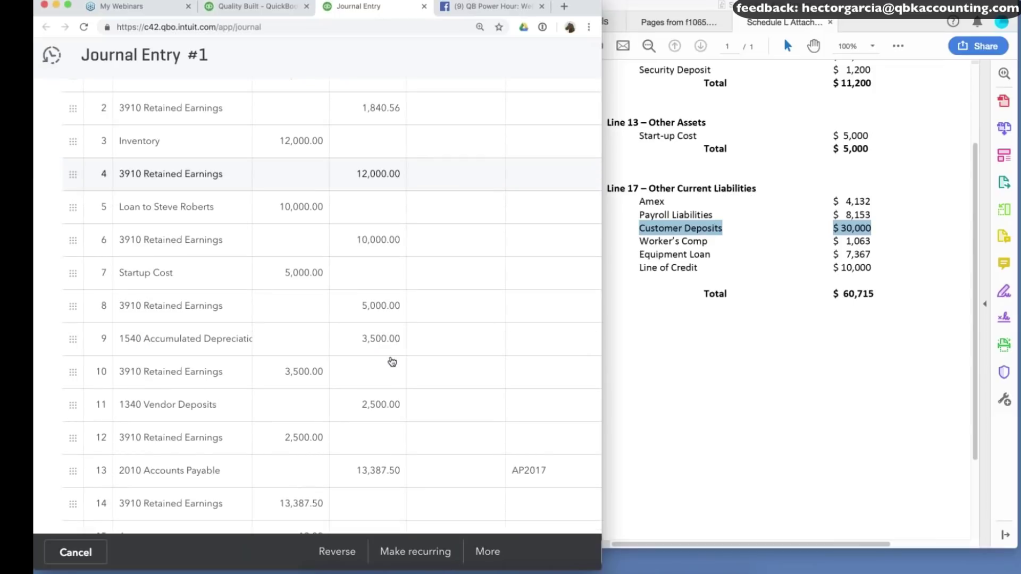
click(170, 295)
text(cus)
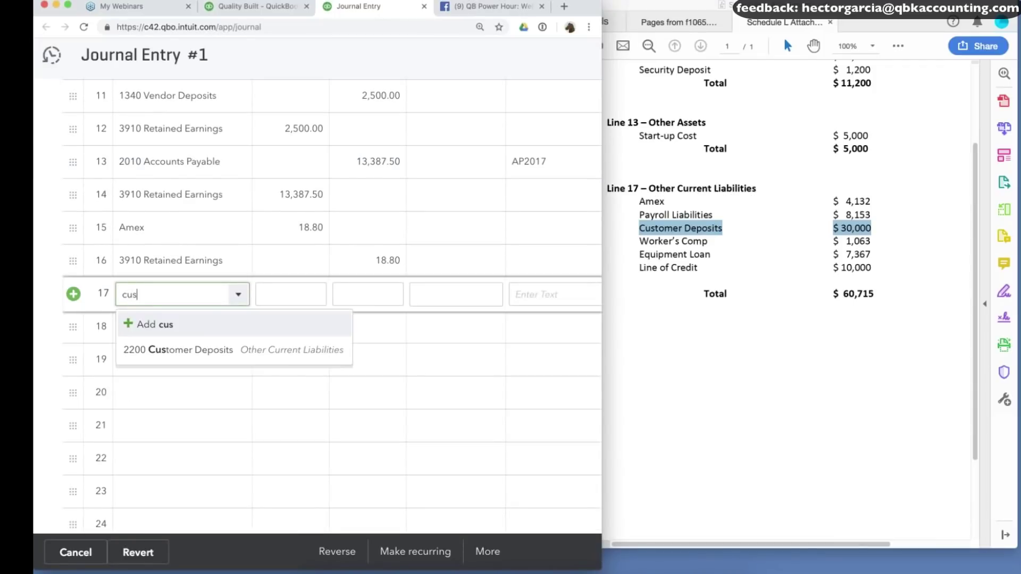
click(178, 350)
click(377, 296)
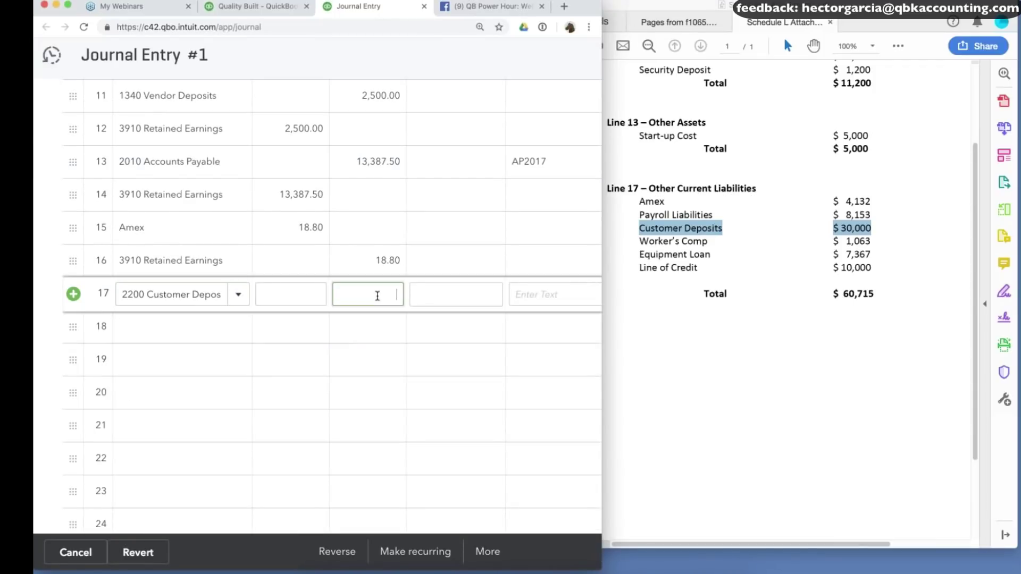
text(30000-27500)
key(Tab)
key(Tab)
key(Tab)
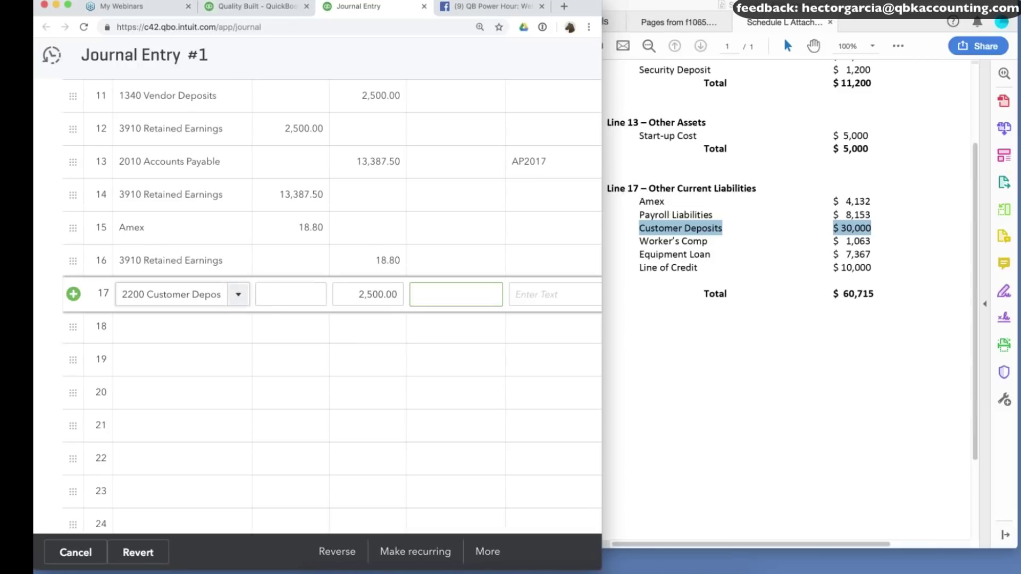
Offset it with 3910 Retained Earnings, save the journal entry, and view the balance sheet.
text(ret)
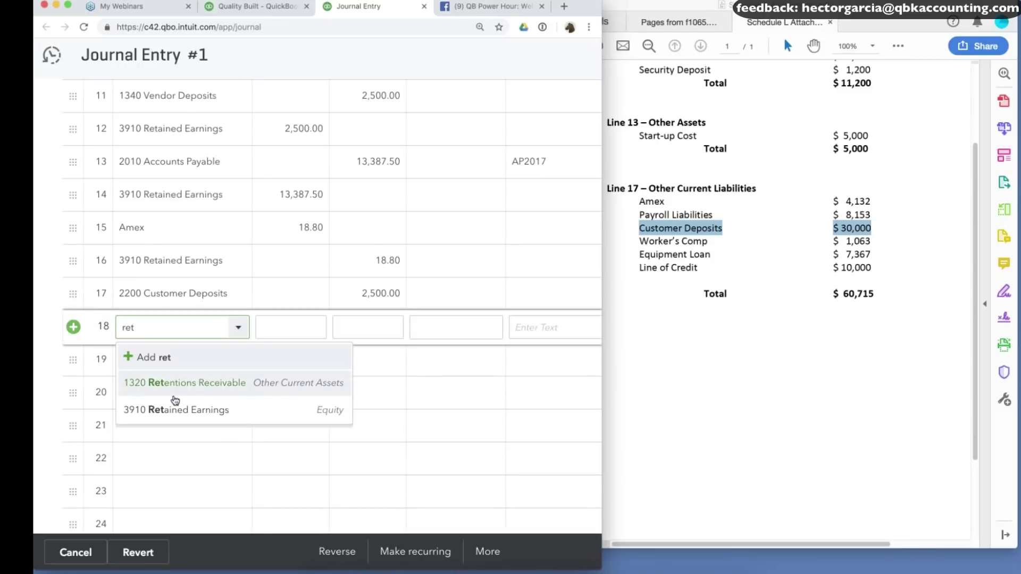
click(179, 408)
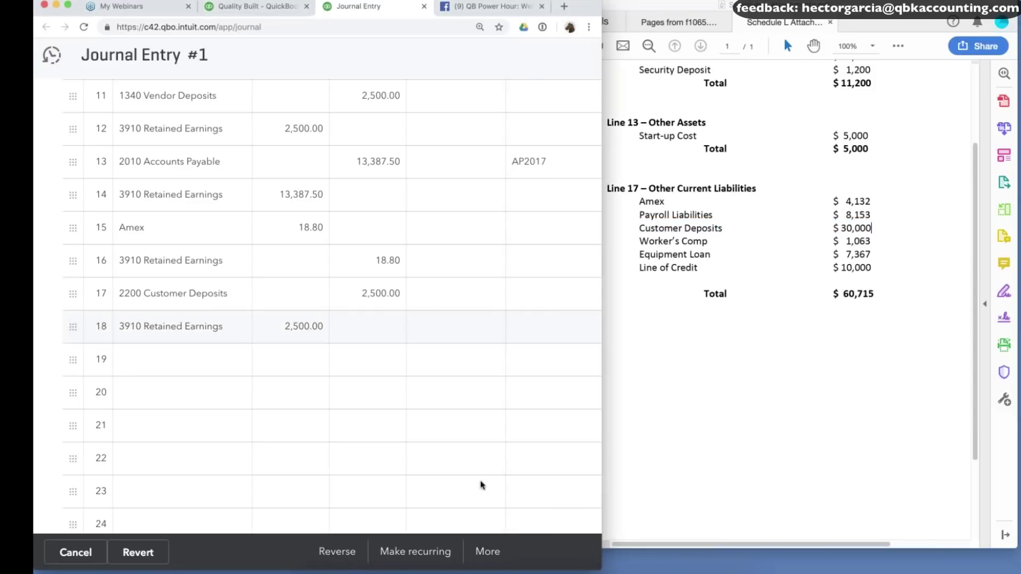
drag(698, 485, 706, 485)
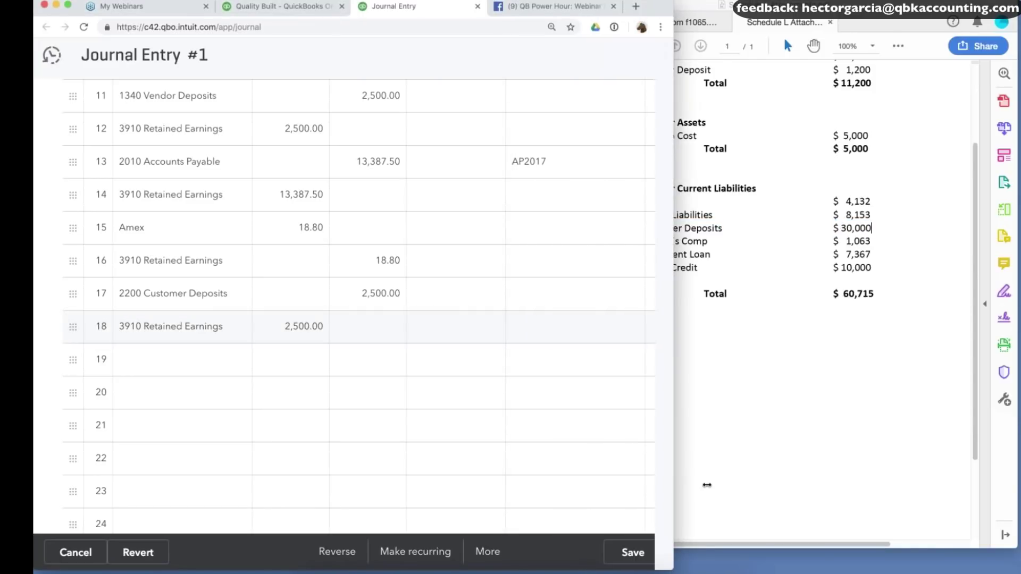
click(633, 552)
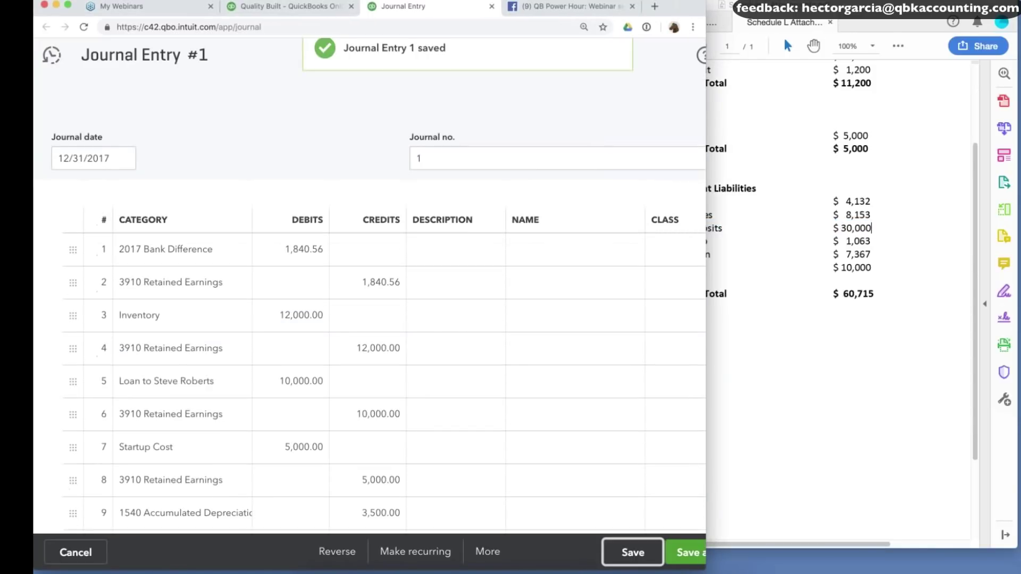
click(287, 7)
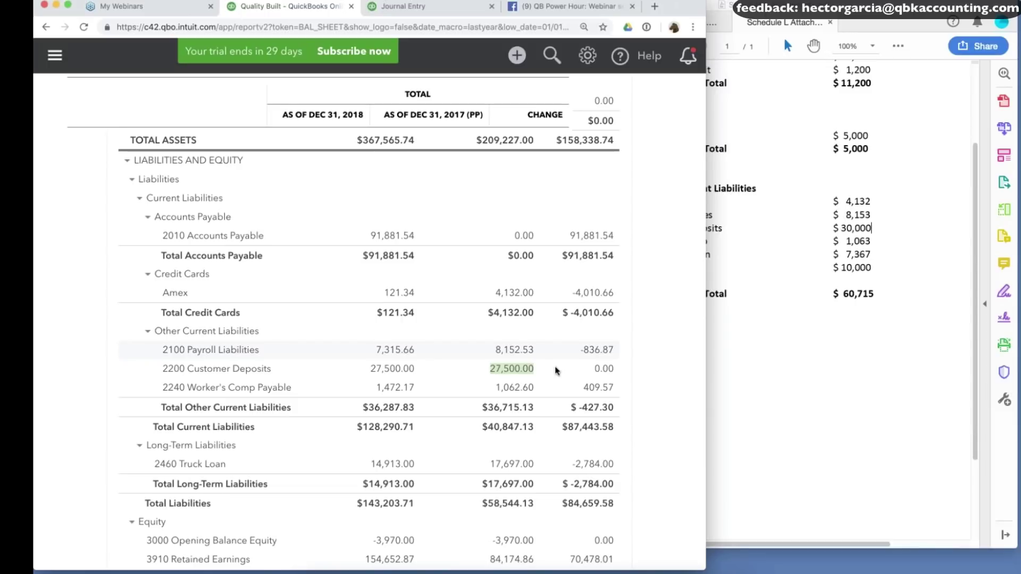
Review the balance sheet liabilities against Schedule L.
scroll(557, 371, down, 2)
scroll(557, 371, down, 1)
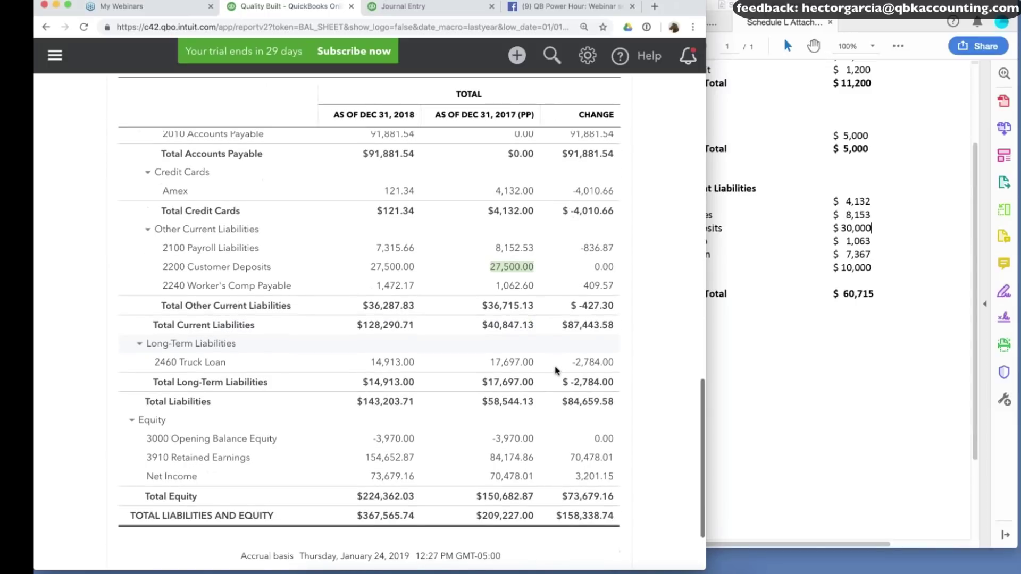
click(837, 295)
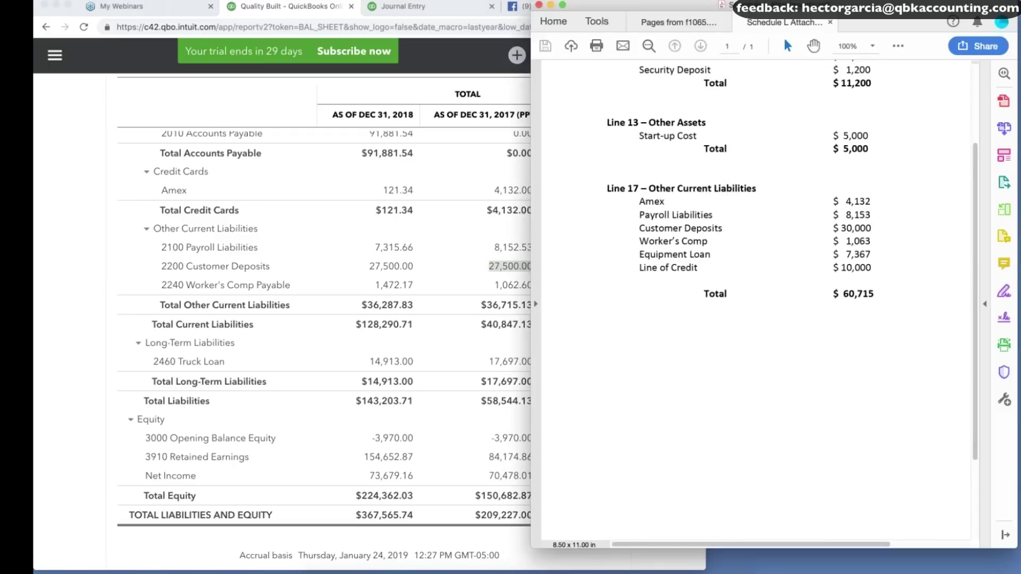
click(403, 6)
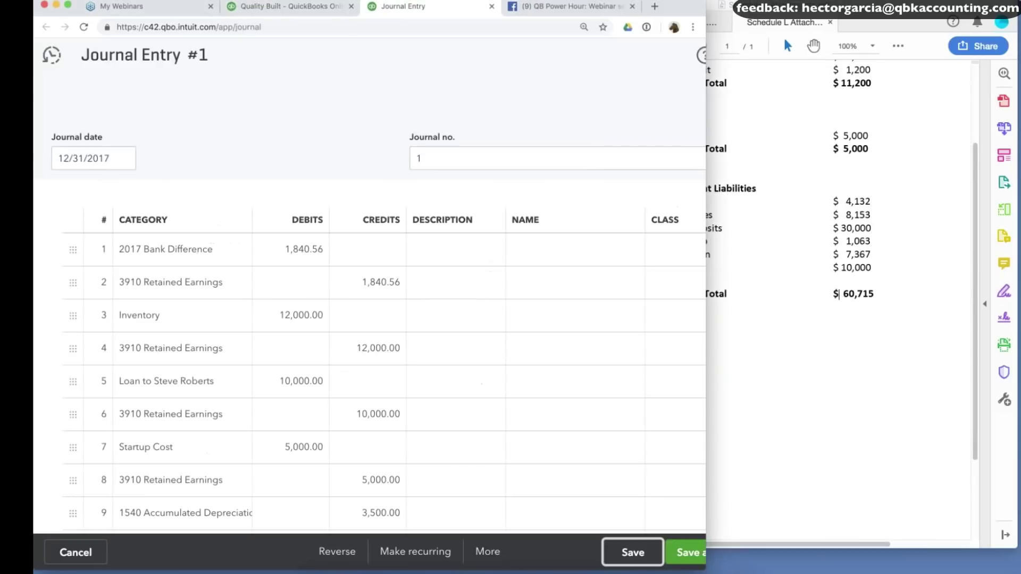
click(277, 5)
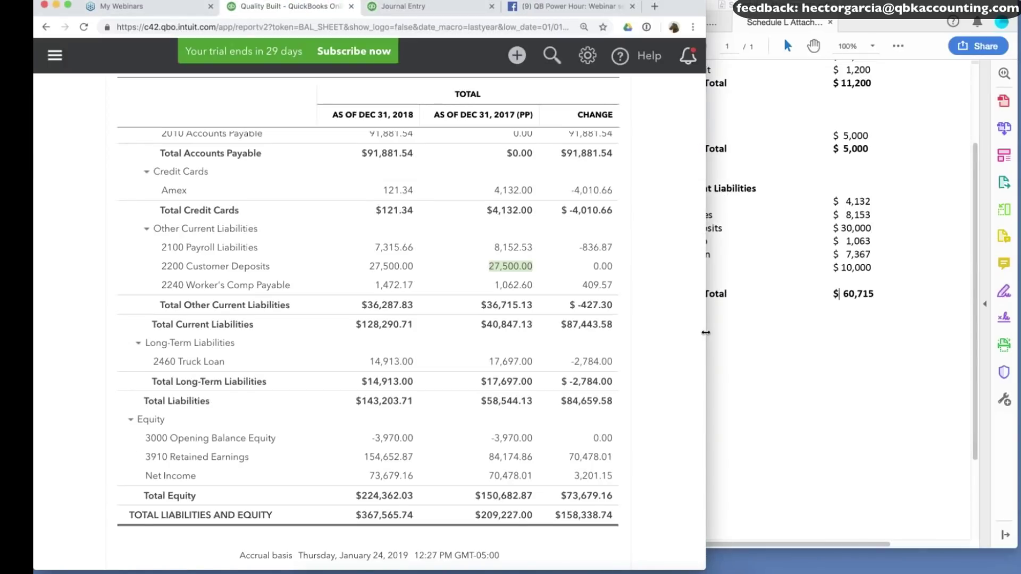
Mark the missing Equipment Loan and Line of Credit amounts on Schedule L, then return to the journal entry.
drag(679, 333, 647, 335)
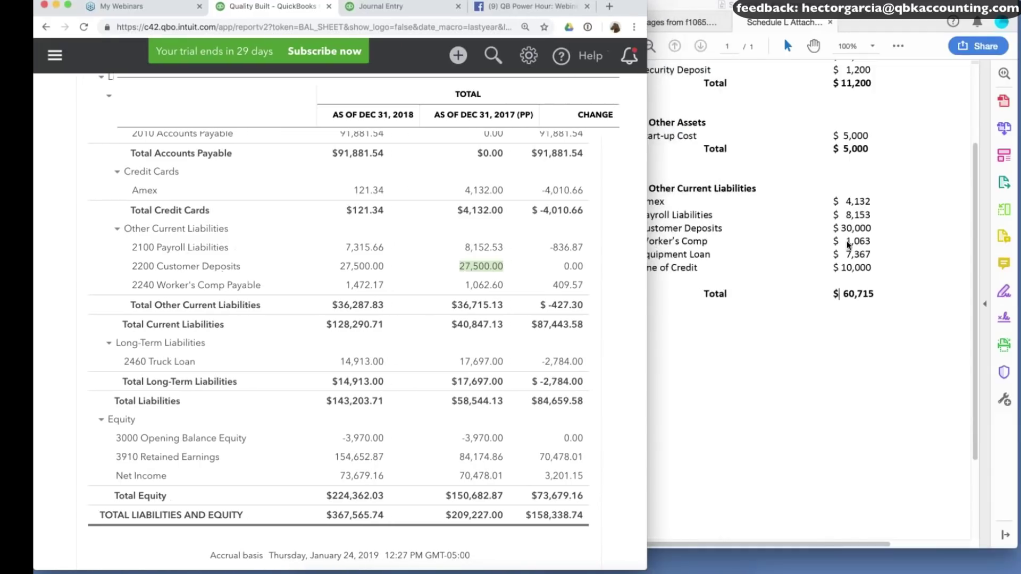
click(847, 241)
click(66, 355)
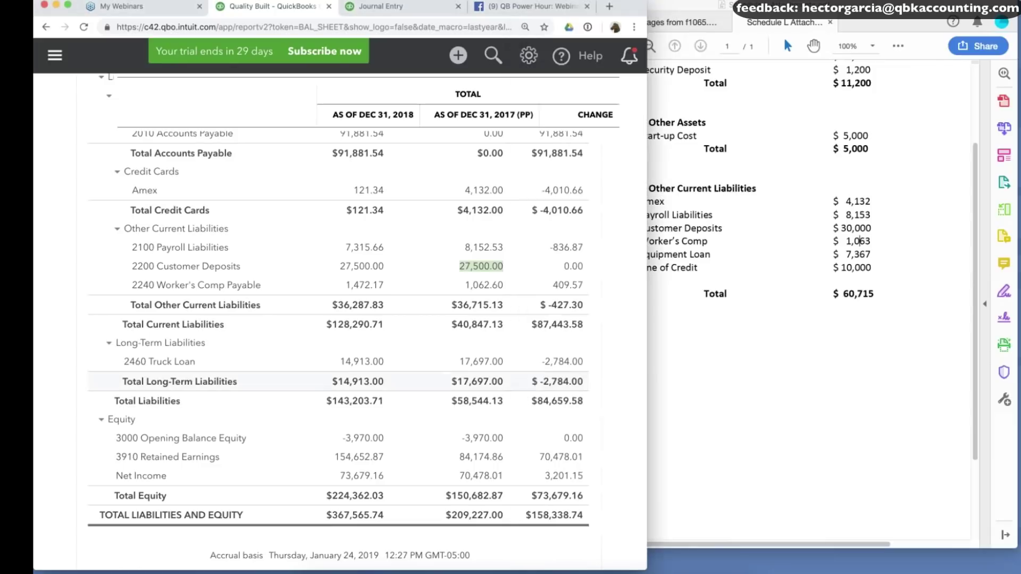
click(875, 266)
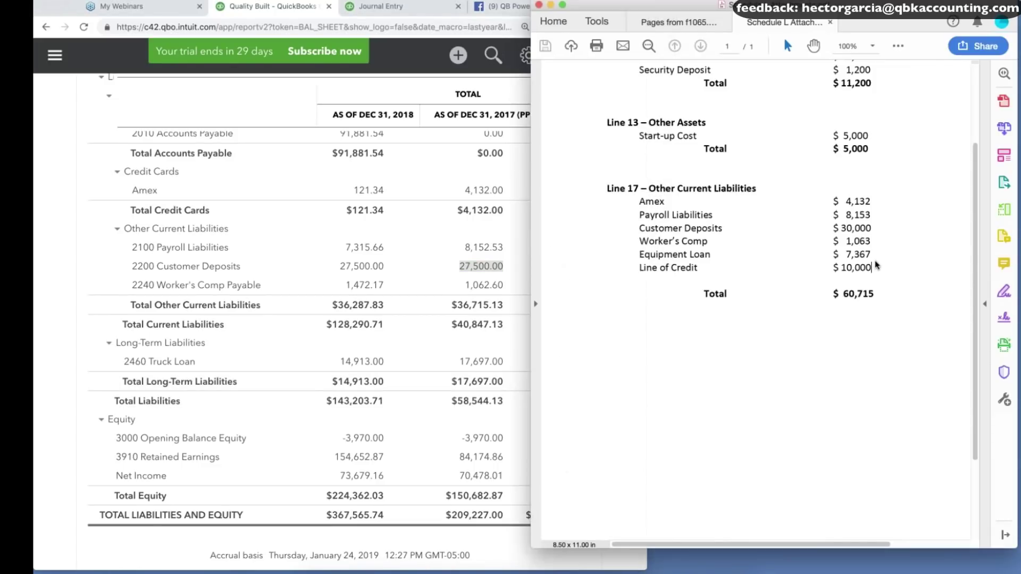
mouse_move(876, 265)
mouse_down()
mouse_move(902, 265)
mouse_move(883, 268)
mouse_up()
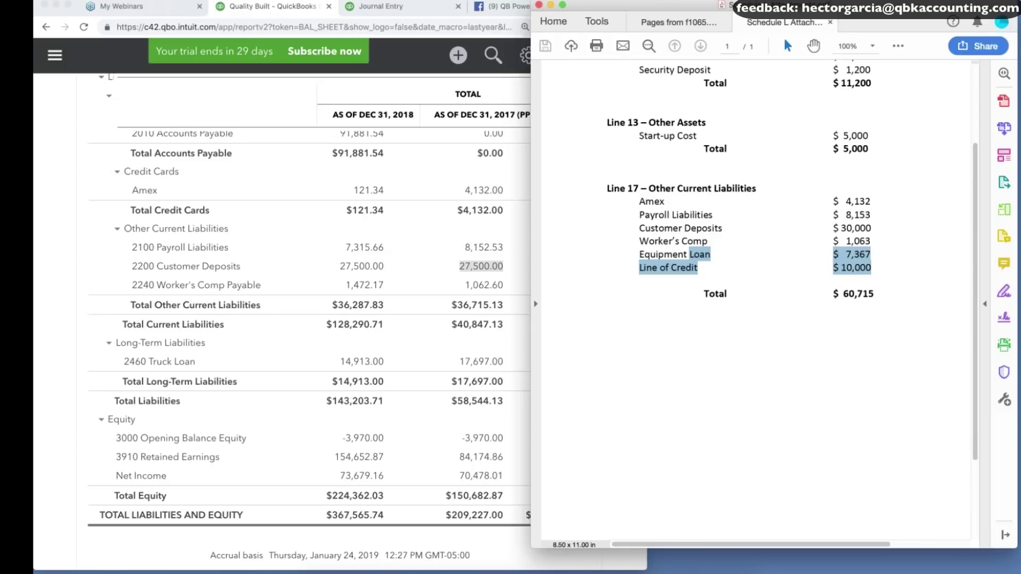
key(super+Tab)
key(ctrl+Tab)
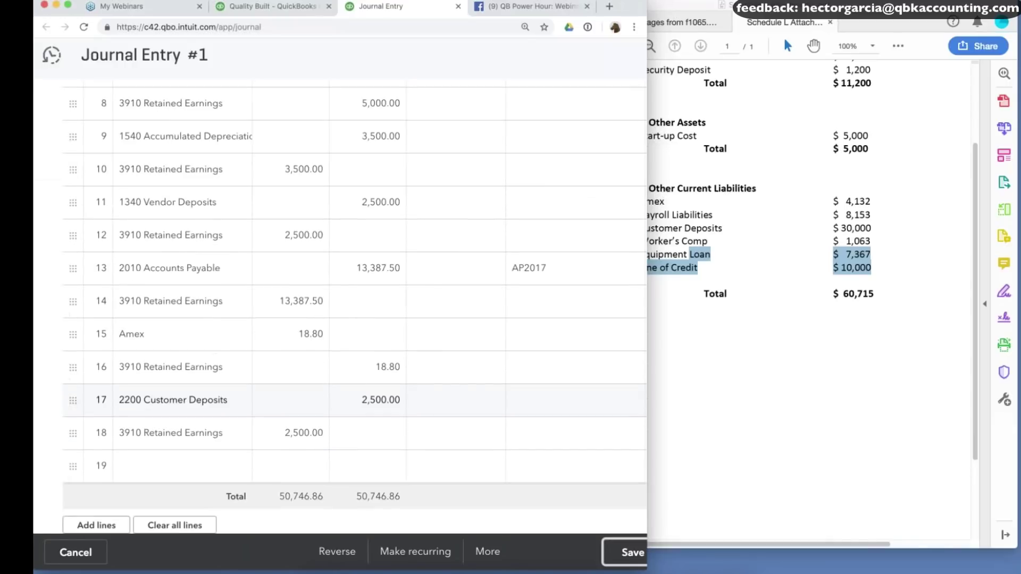
On a new line, create an Equipment Loan account of type Long Term Liabilities.
scroll(340, 319, down, 3)
click(96, 399)
scroll(182, 315, down, 1)
click(183, 315)
text(Equipment Laon)
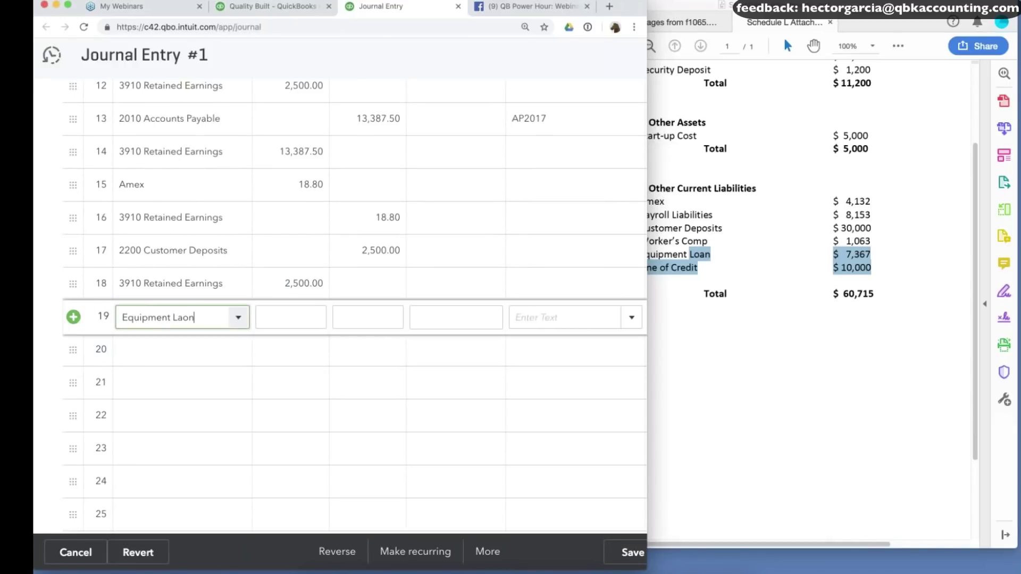
key(BackSpace)
key(BackSpace)
key(BackSpace)
text(oan)
click(184, 349)
click(167, 145)
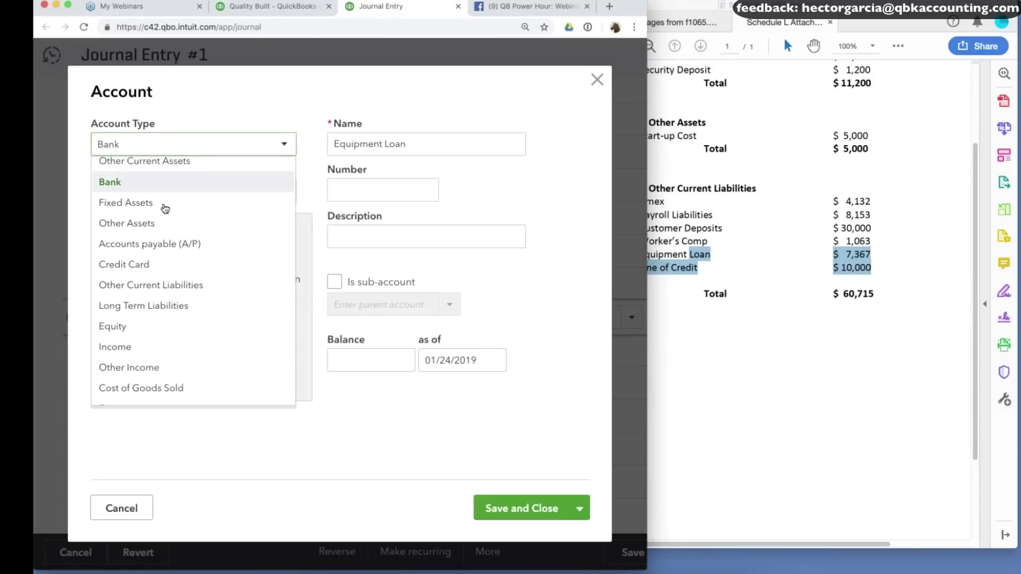
scroll(134, 268, down, 1)
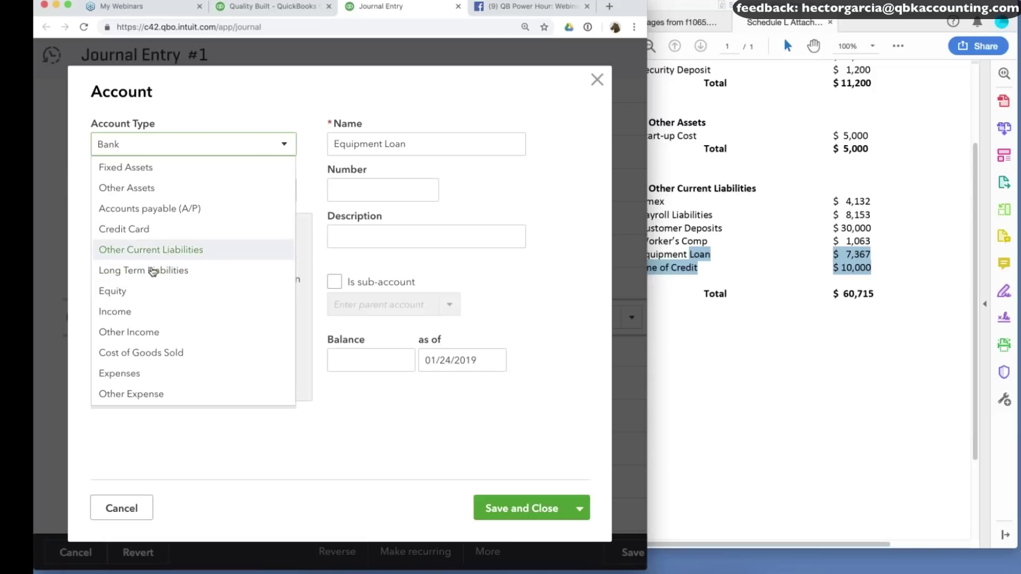
click(134, 270)
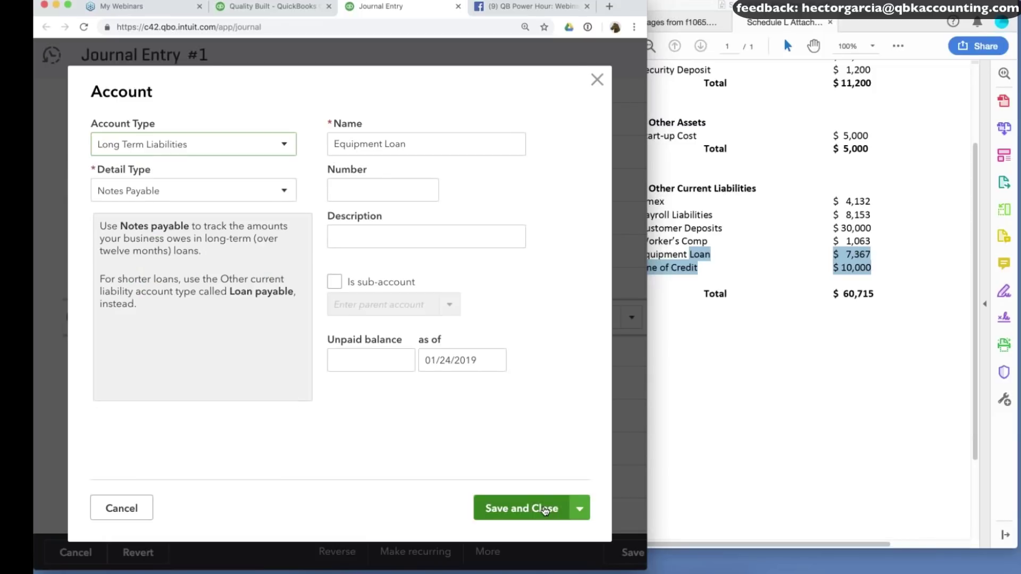
click(545, 509)
Credit Equipment Loan 7,367 and debit 3910 Retained Earnings to offset it.
click(380, 319)
text(7)
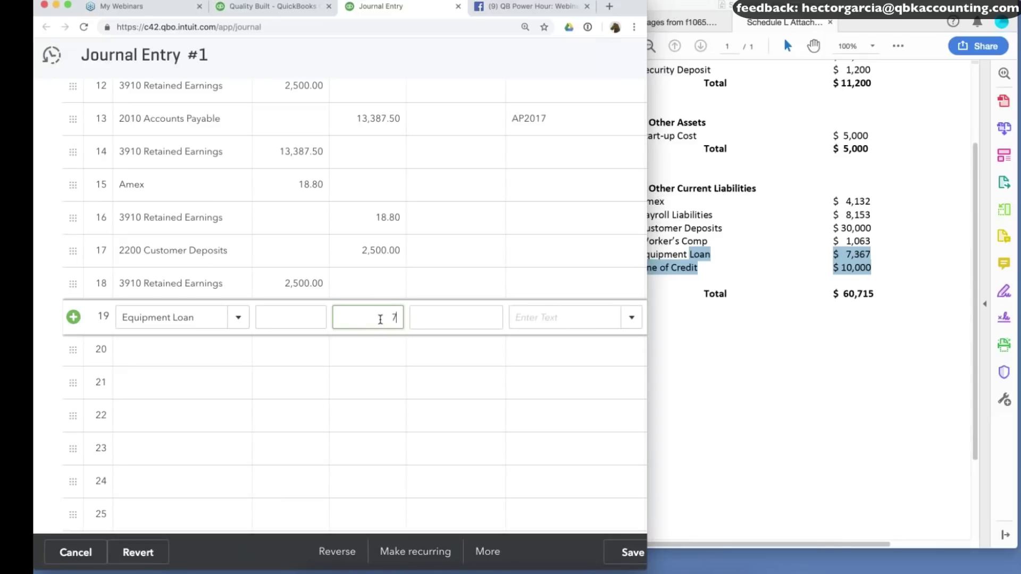
text(367)
click(204, 350)
text(ret)
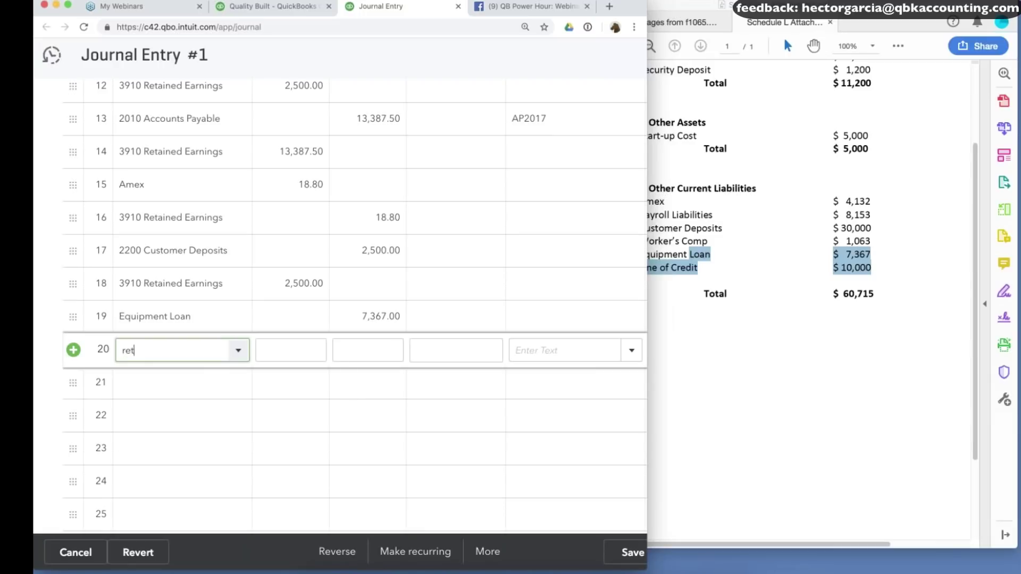
click(223, 432)
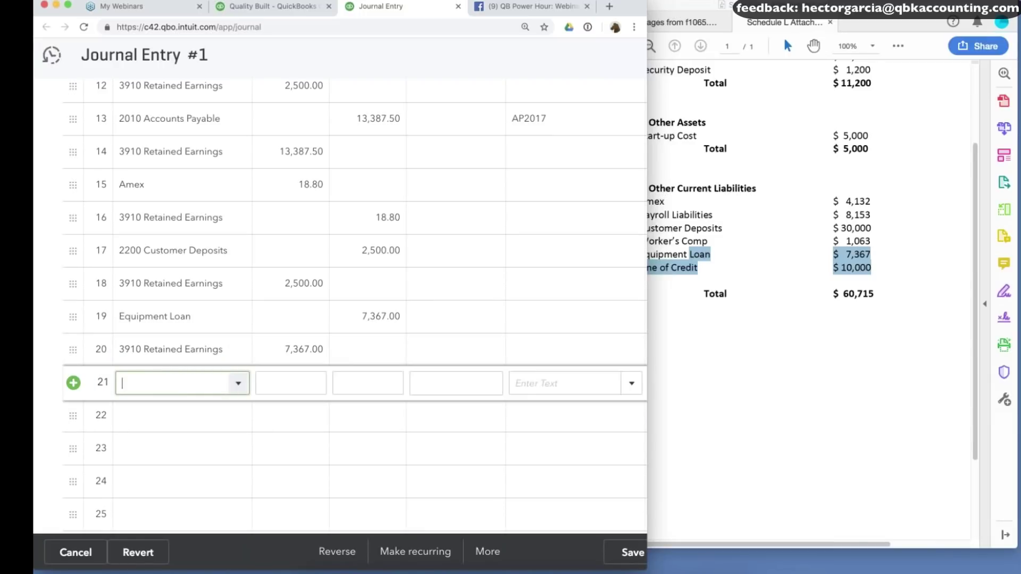
click(770, 334)
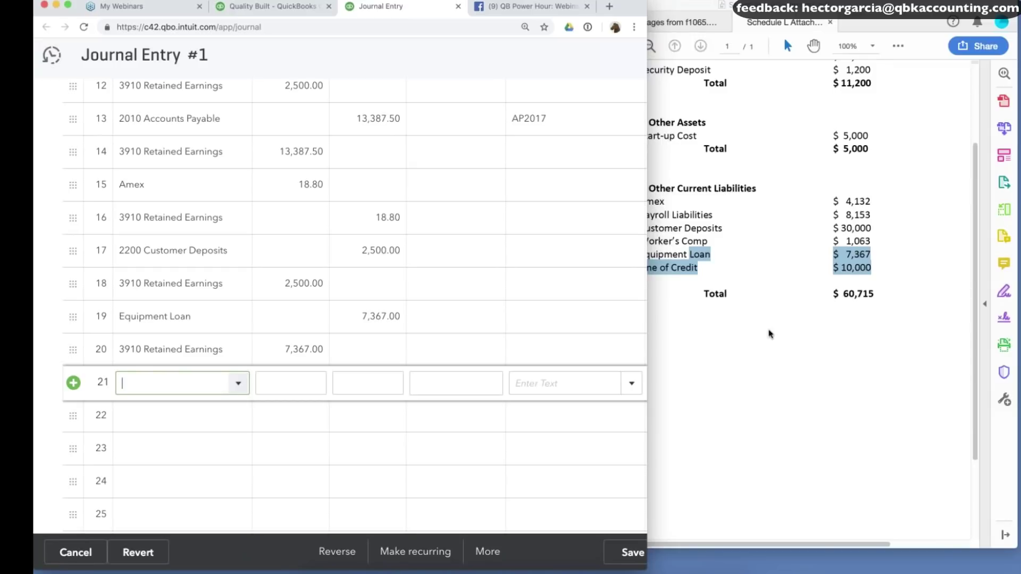
Create a new Line of Credit account of type Other Current Liabilities.
click(176, 381)
text(Line of Cr)
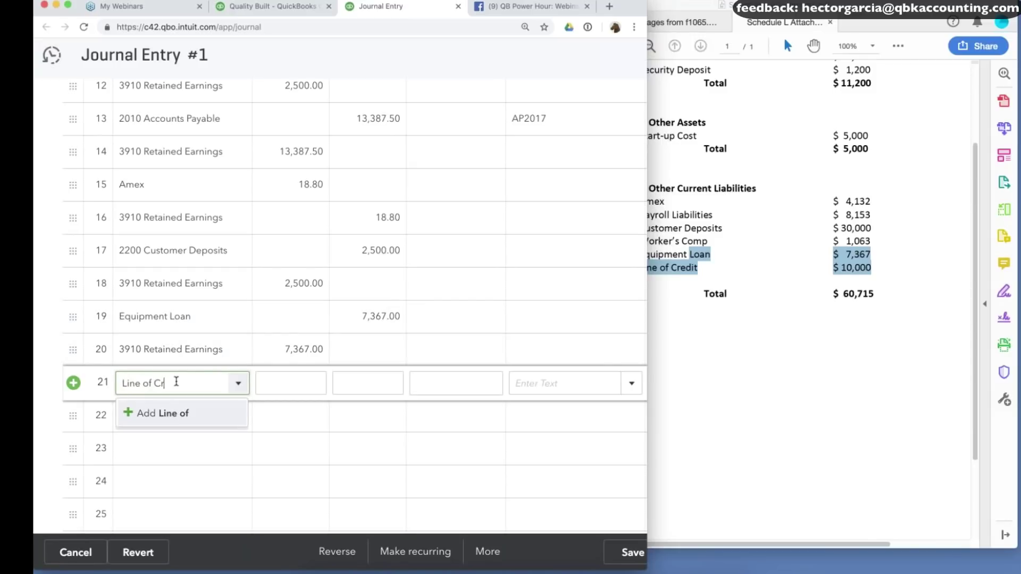
text(edit)
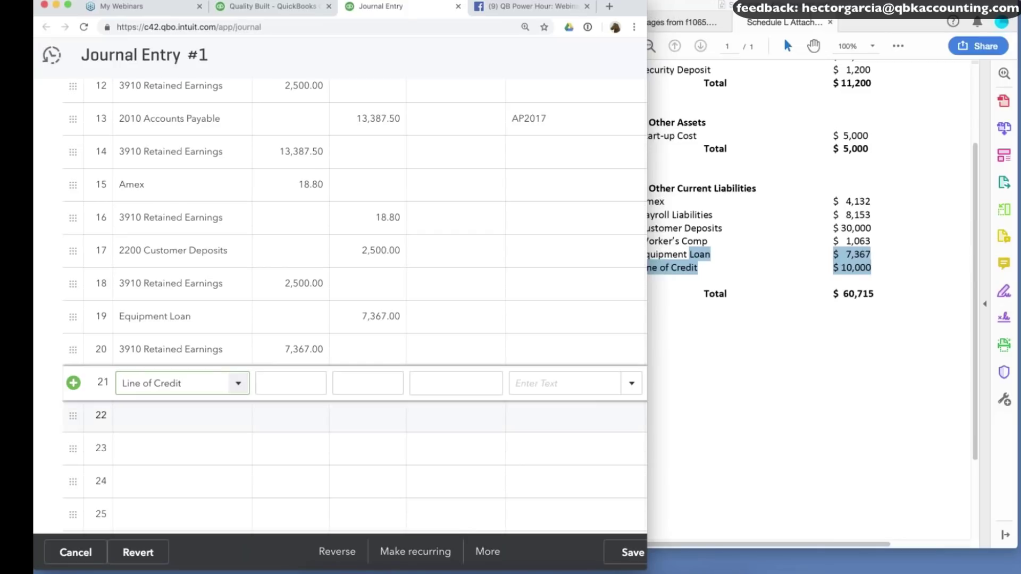
click(210, 149)
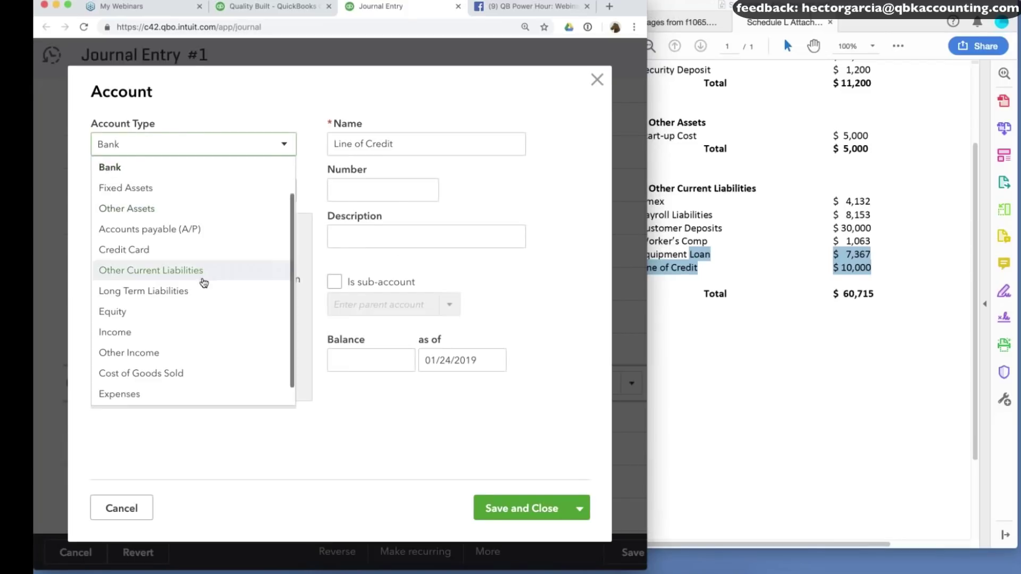
click(177, 275)
click(433, 138)
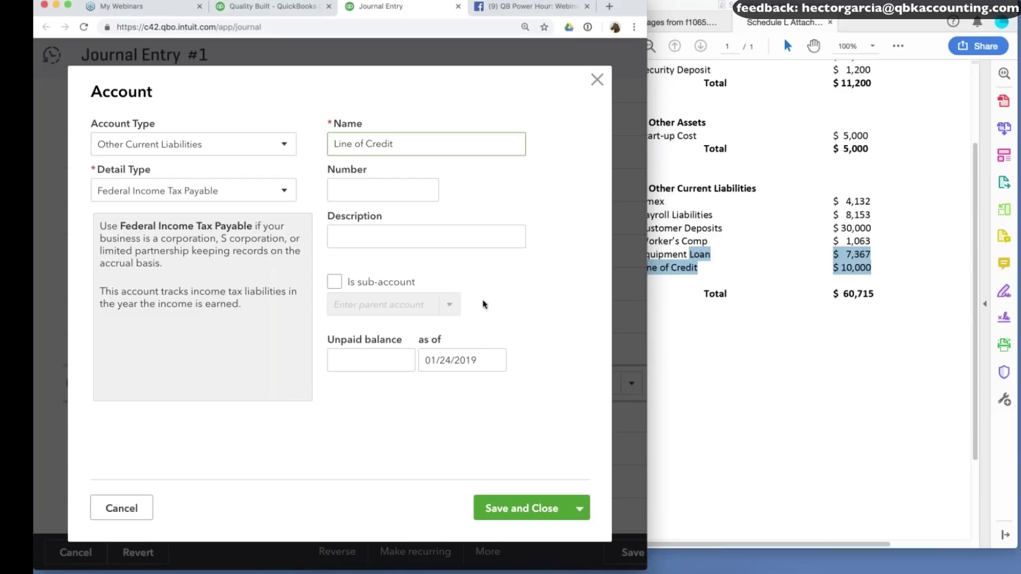
click(514, 508)
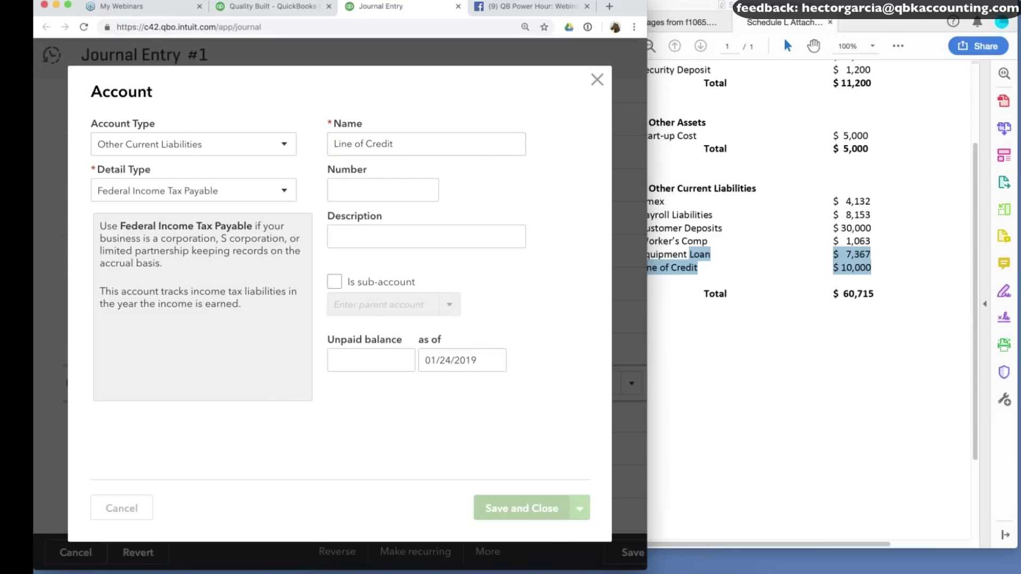
Credit Line of Credit 10,000 against 3910 Retained Earnings, save, and return to the balance sheet.
click(383, 382)
text(10,000)
key(Tab)
key(Tab)
key(Tab)
text(r)
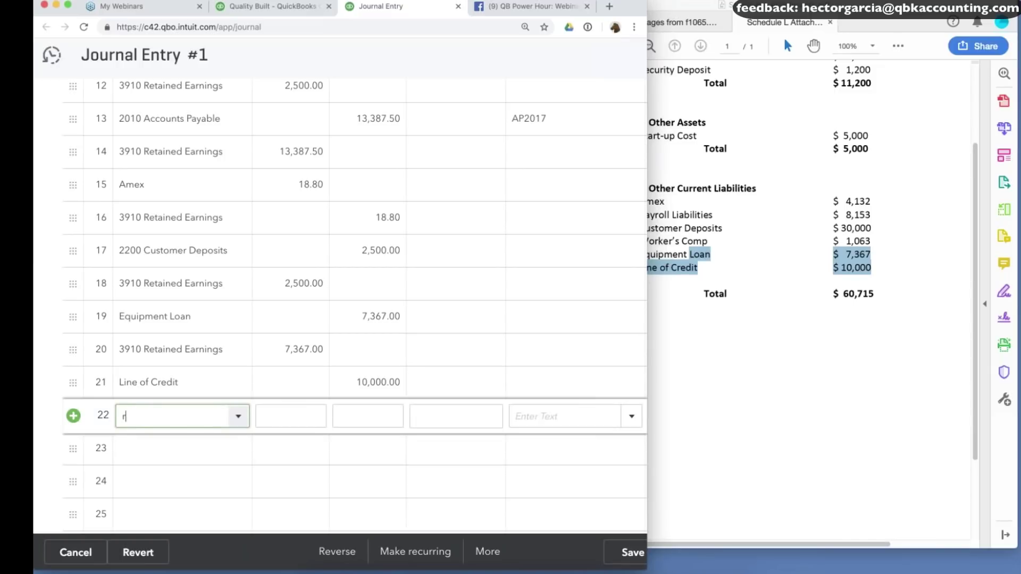
text(et)
click(200, 493)
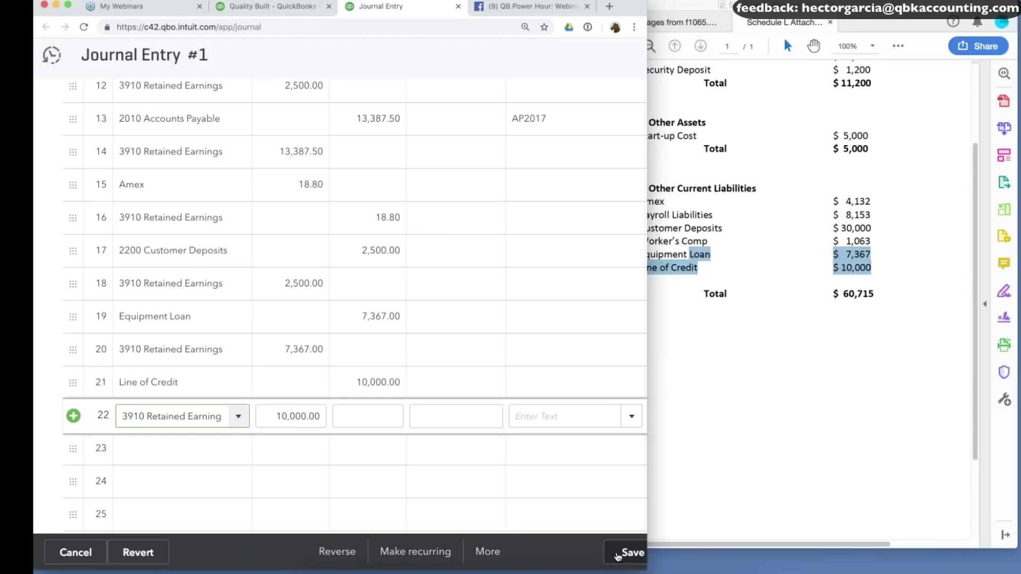
click(623, 553)
key(ctrl+shift+Tab)
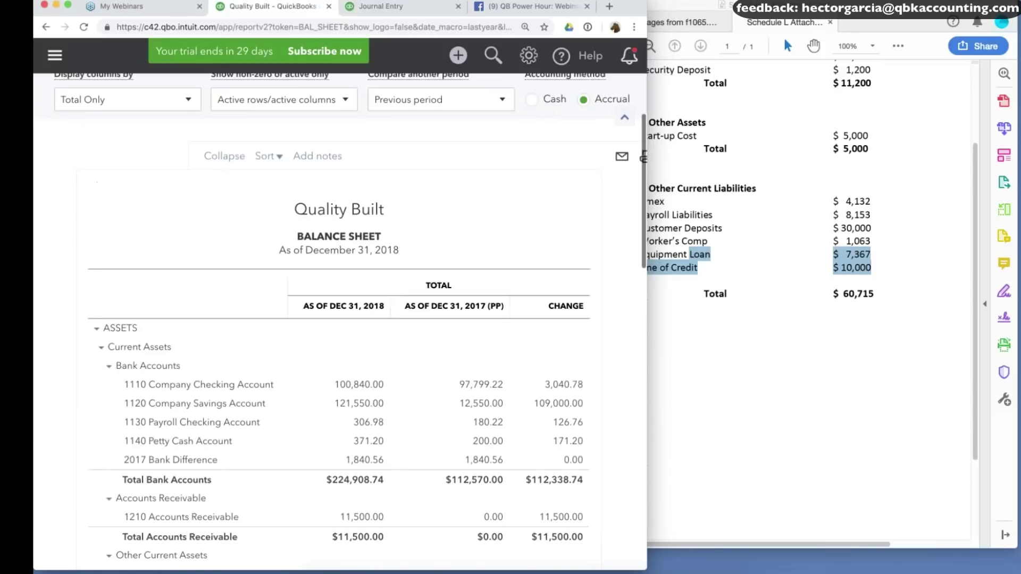
Compare the balance sheet liabilities with Schedule L and select its 'Equipment Loan $ 7,367' line under Line 17.
scroll(611, 159, down, 3)
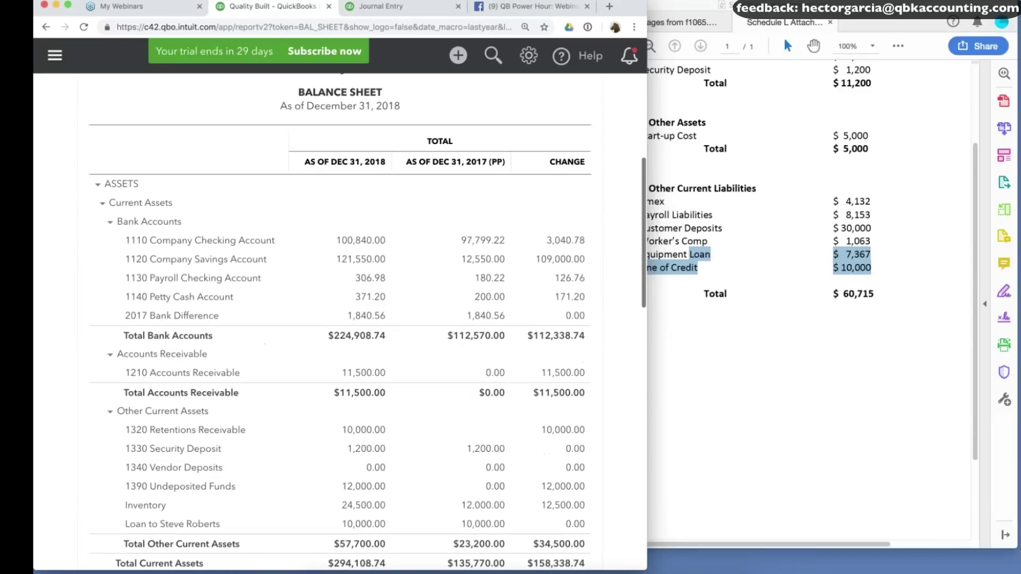
scroll(341, 319, down, 7)
scroll(341, 221, down, 4)
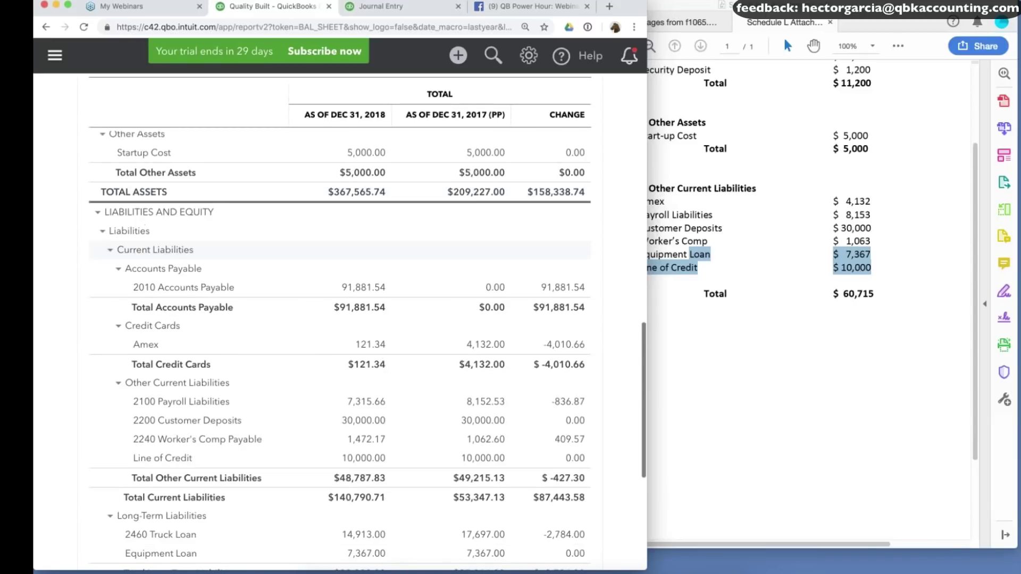
scroll(574, 341, down, 2)
click(870, 229)
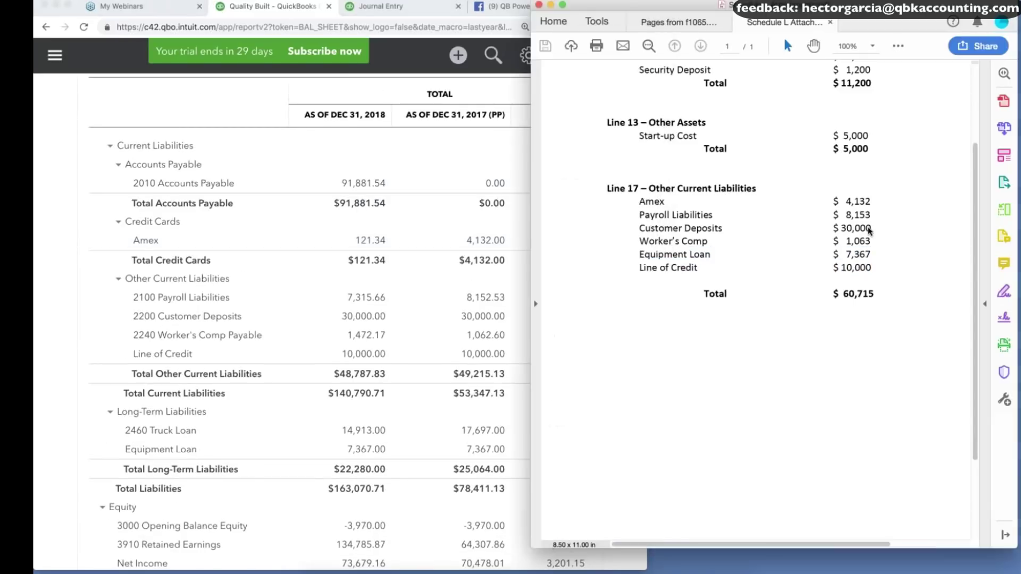
scroll(106, 317, down, 1)
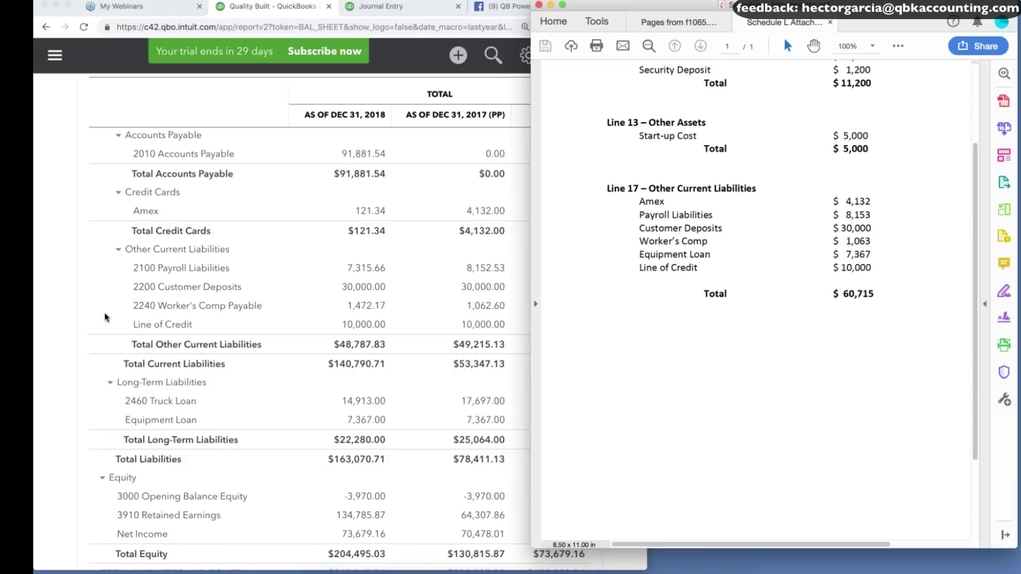
click(77, 317)
scroll(77, 318, down, 1)
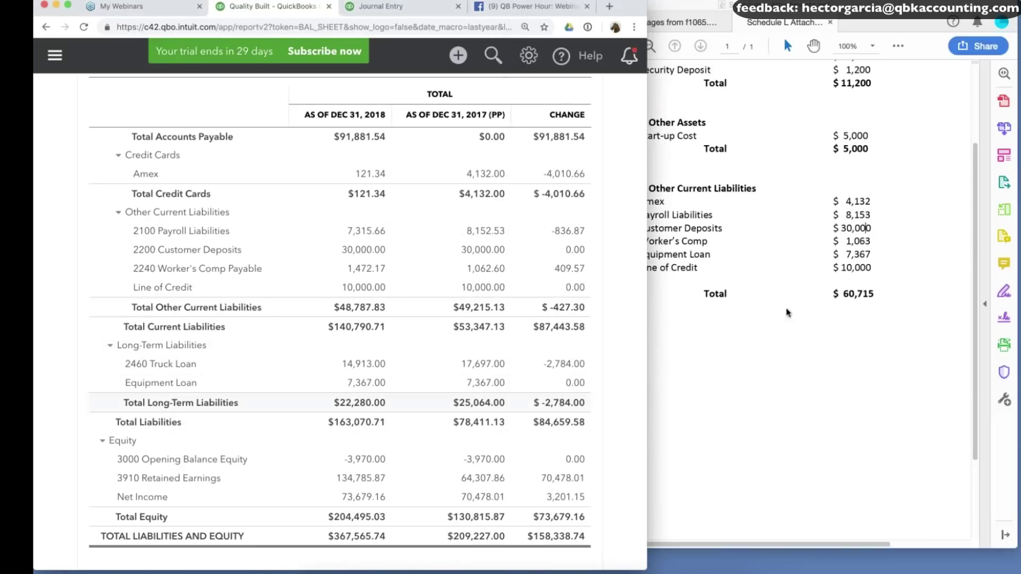
click(869, 289)
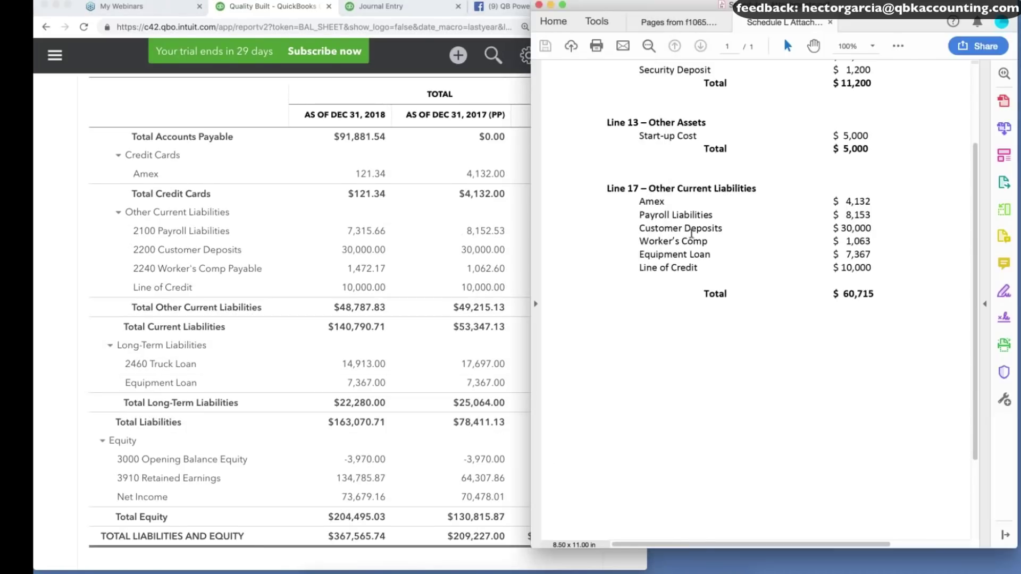
drag(640, 254, 872, 255)
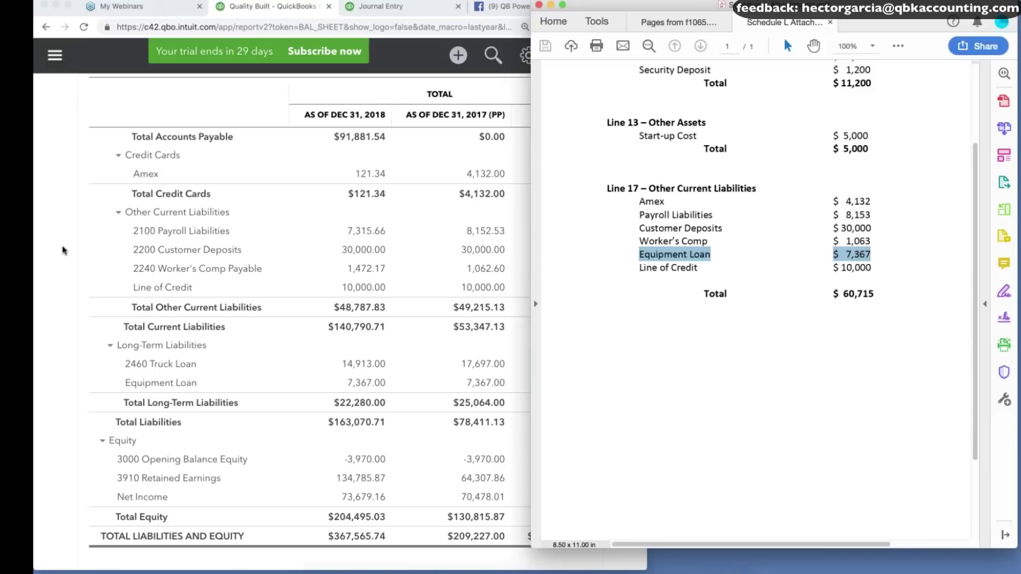
Open the Chart of Accounts in a new tab.
click(62, 250)
click(528, 55)
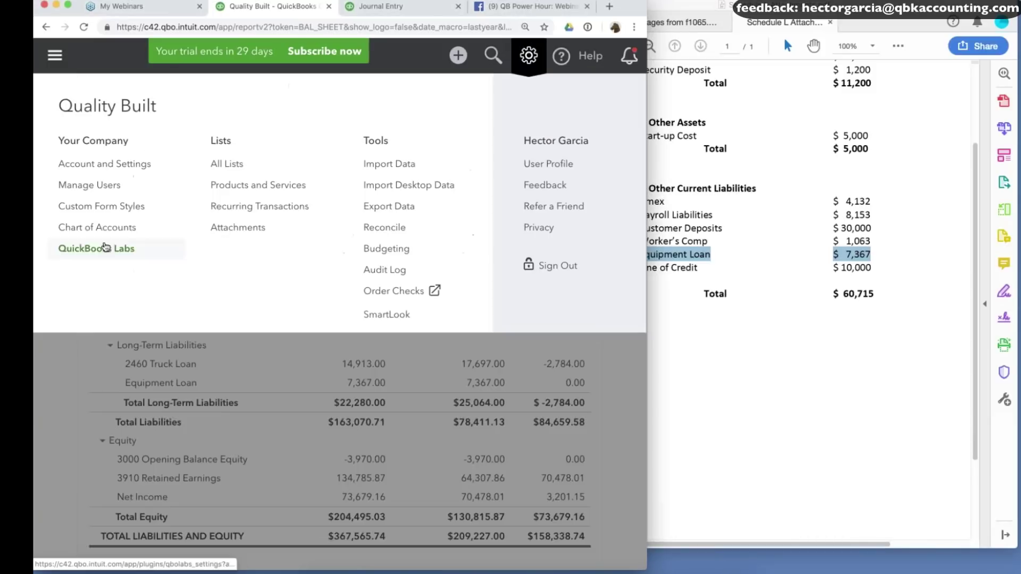
super+click(103, 230)
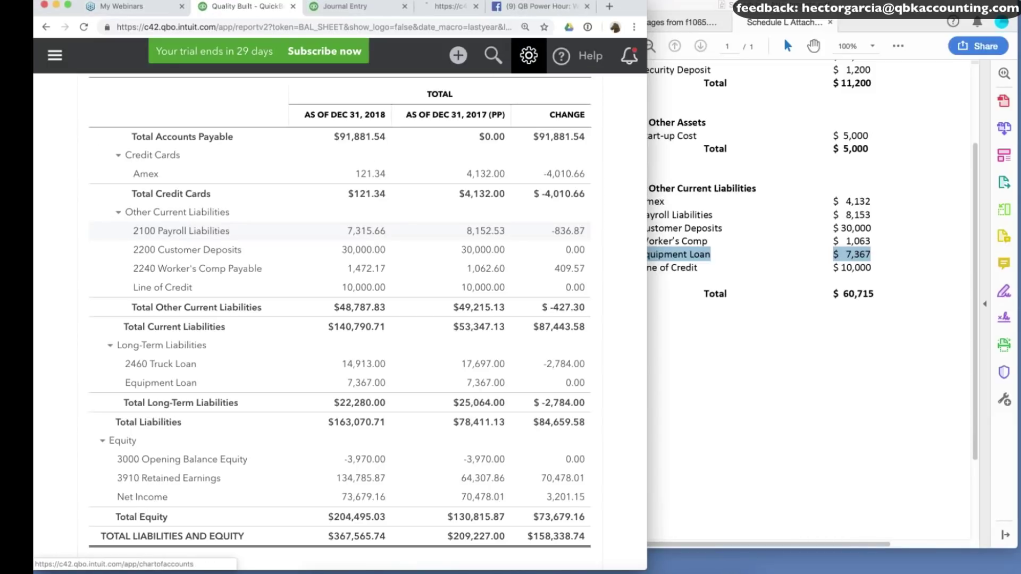
click(438, 7)
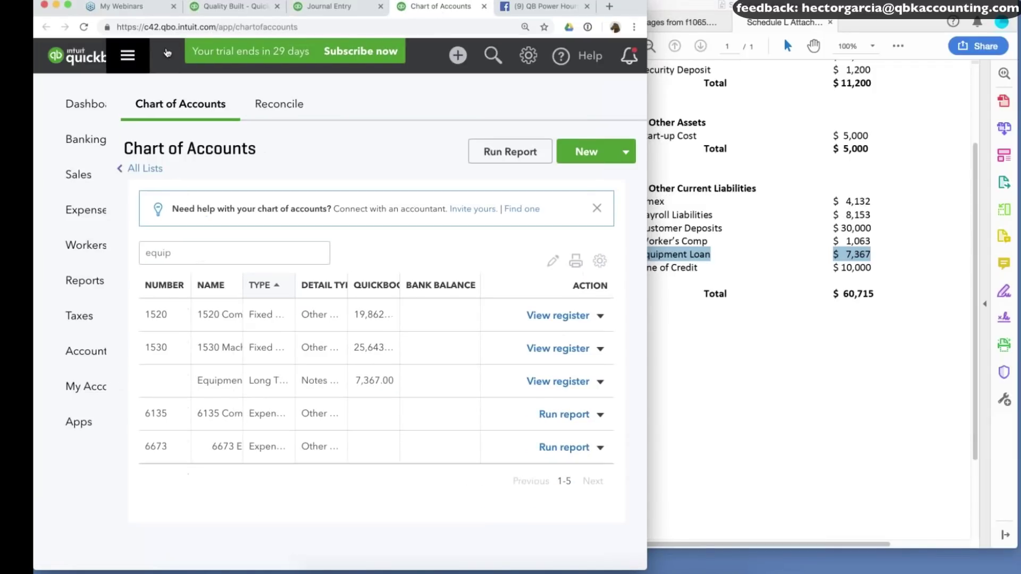
click(128, 55)
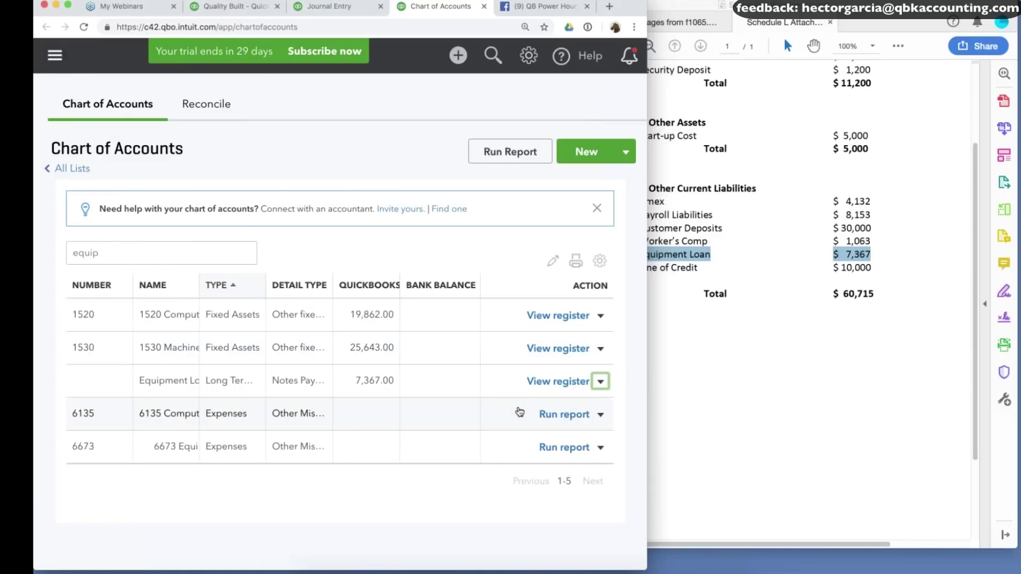
Change Equipment Loan's type to Other Current Liabilities, save, and return to the balance sheet.
click(204, 147)
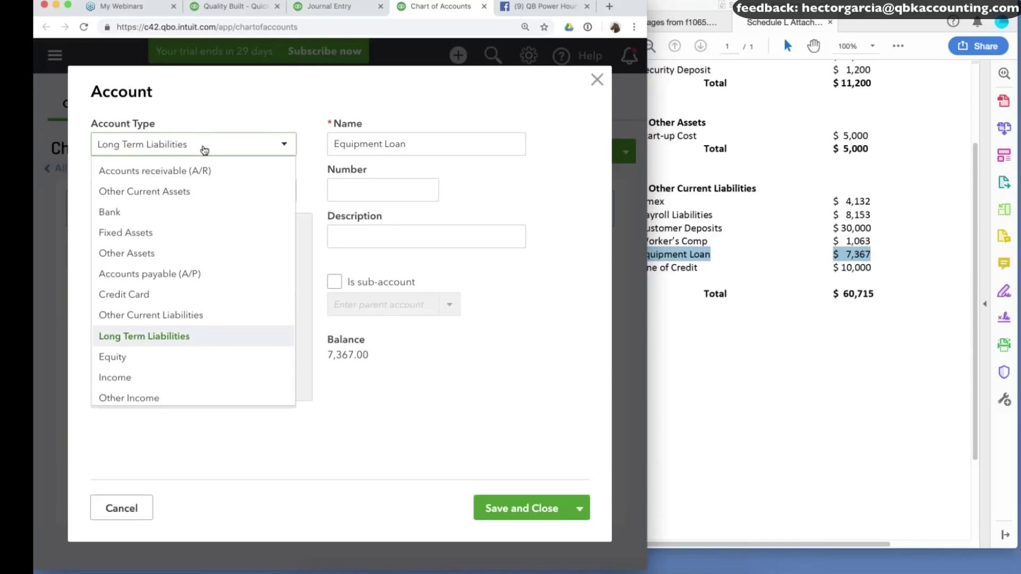
click(150, 315)
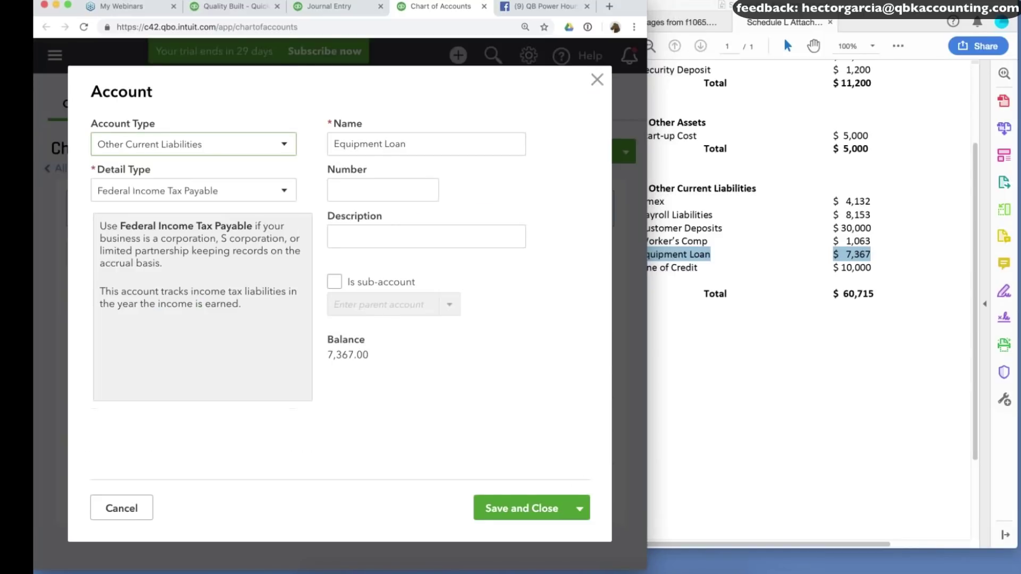
click(539, 513)
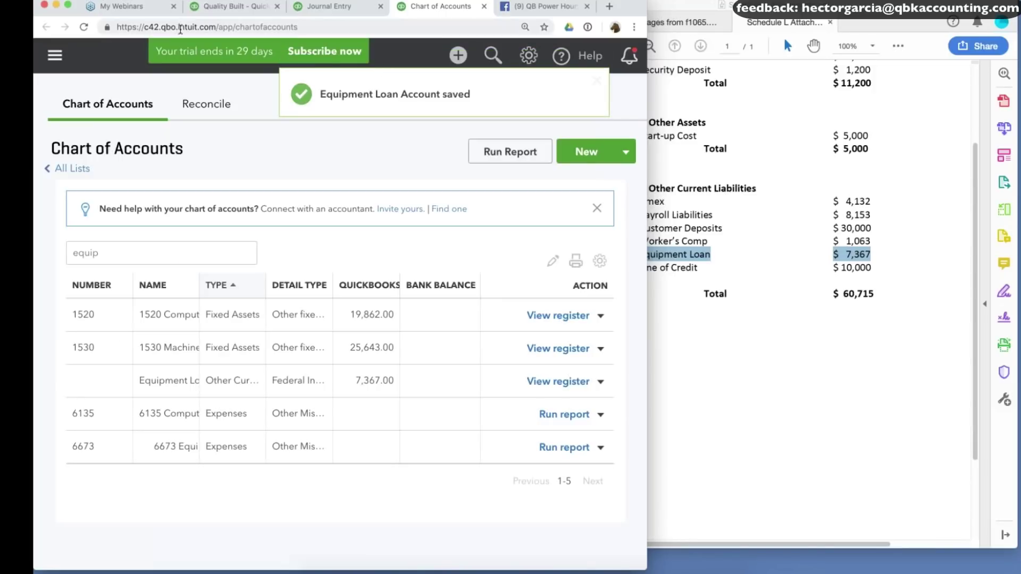
click(219, 7)
scroll(624, 183, up, 10)
scroll(584, 220, right, 5)
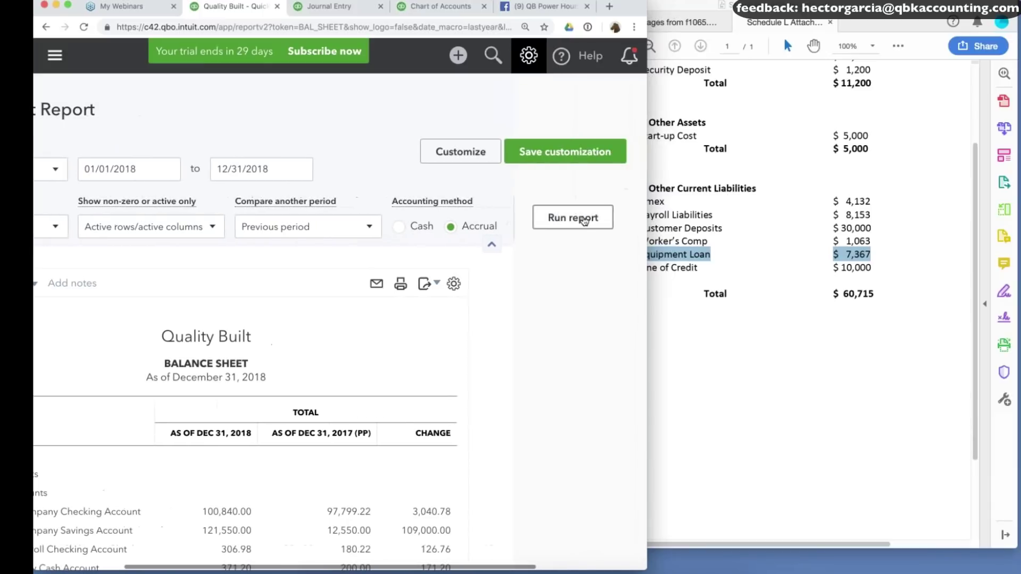
Open a new Balance Sheet report for Last Year, 01/01/2018 to 12/31/2018.
click(584, 220)
click(100, 134)
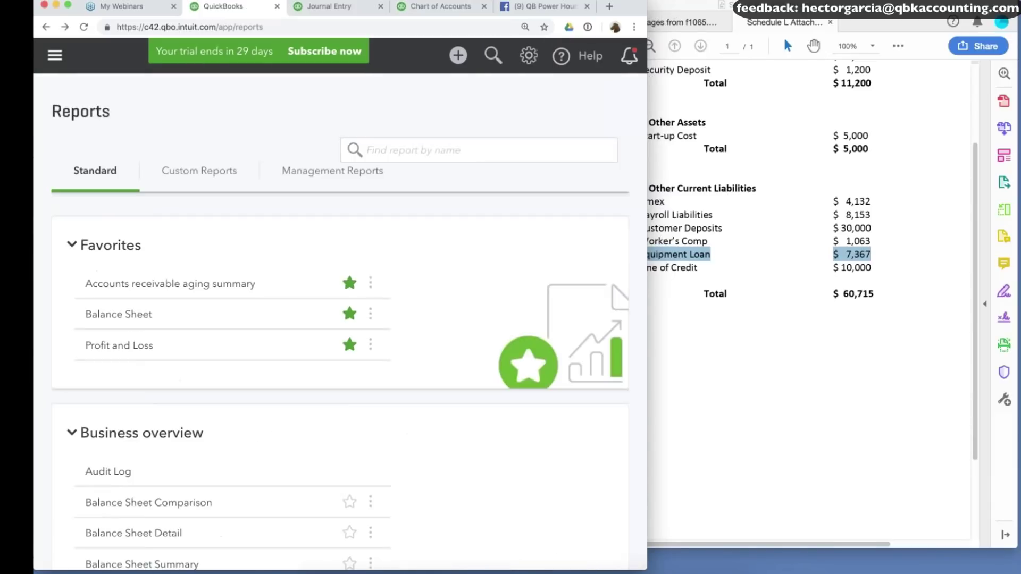
click(136, 294)
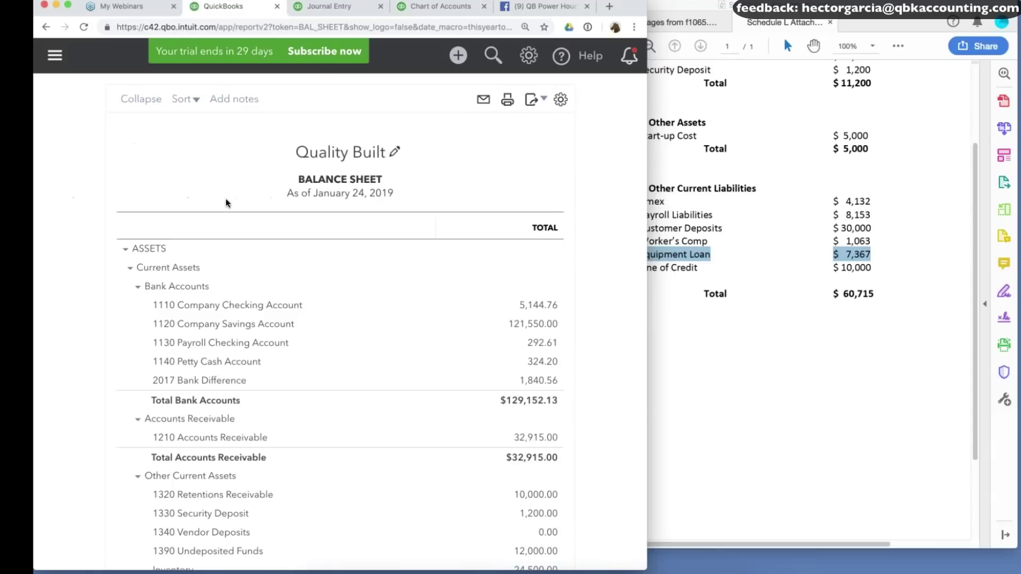
click(135, 171)
scroll(136, 334, down, 5)
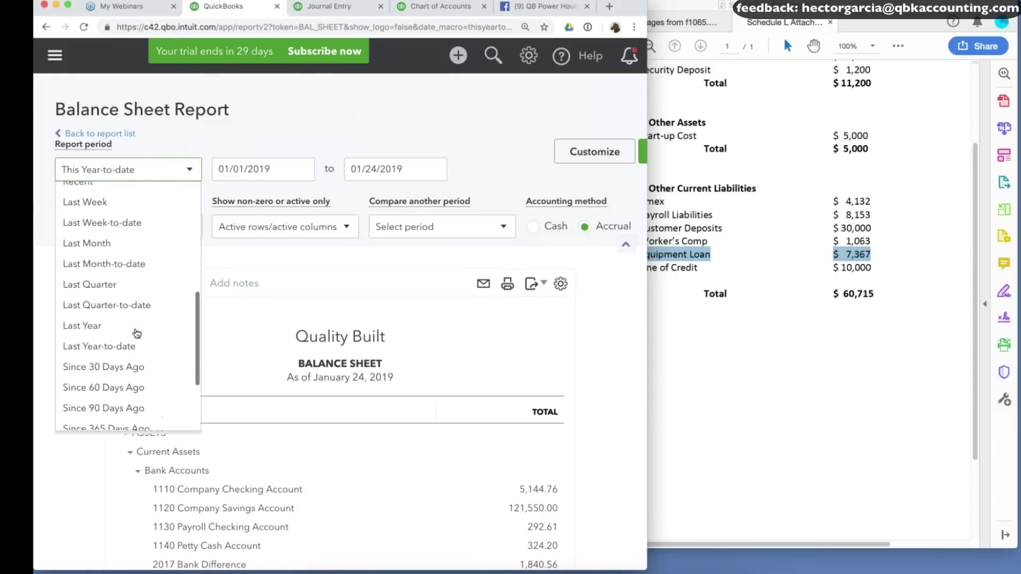
click(98, 326)
click(404, 226)
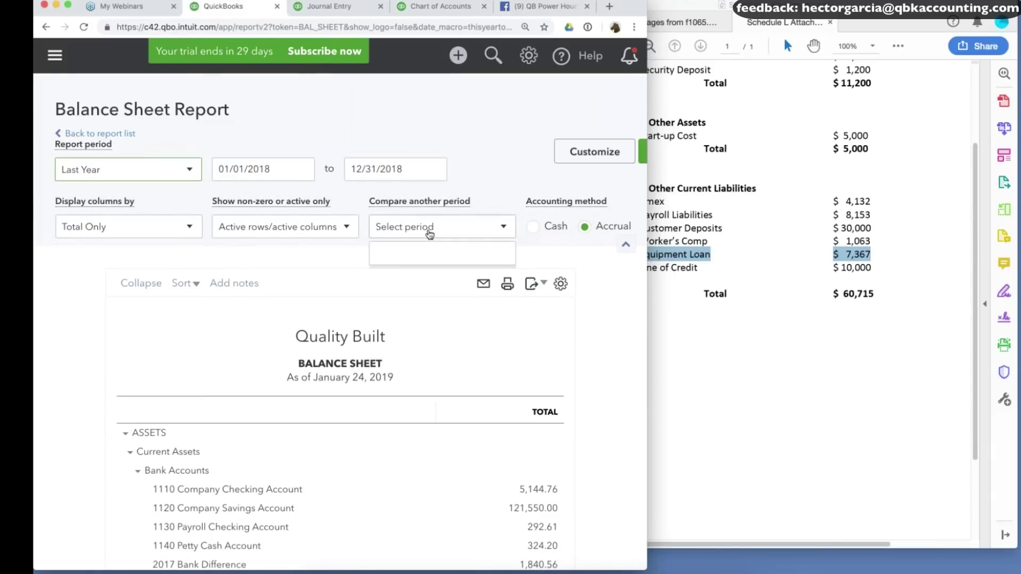
Add Previous period and $ change columns, rerun the report, and scroll to the liabilities.
click(393, 270)
click(408, 287)
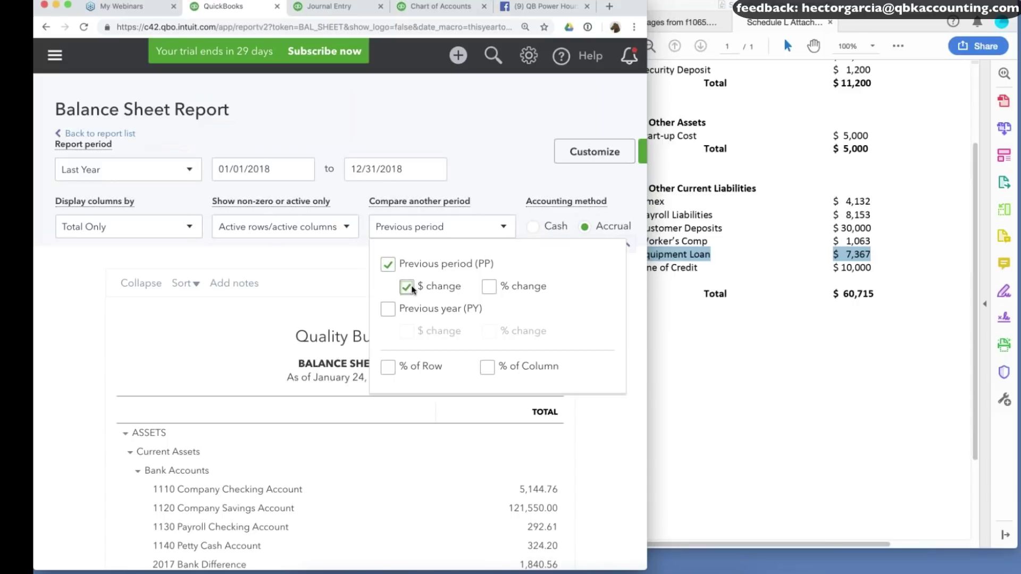
scroll(412, 290, right, 5)
click(525, 216)
scroll(605, 237, right, 2)
scroll(449, 225, right, 5)
click(449, 225)
scroll(449, 225, down, 8)
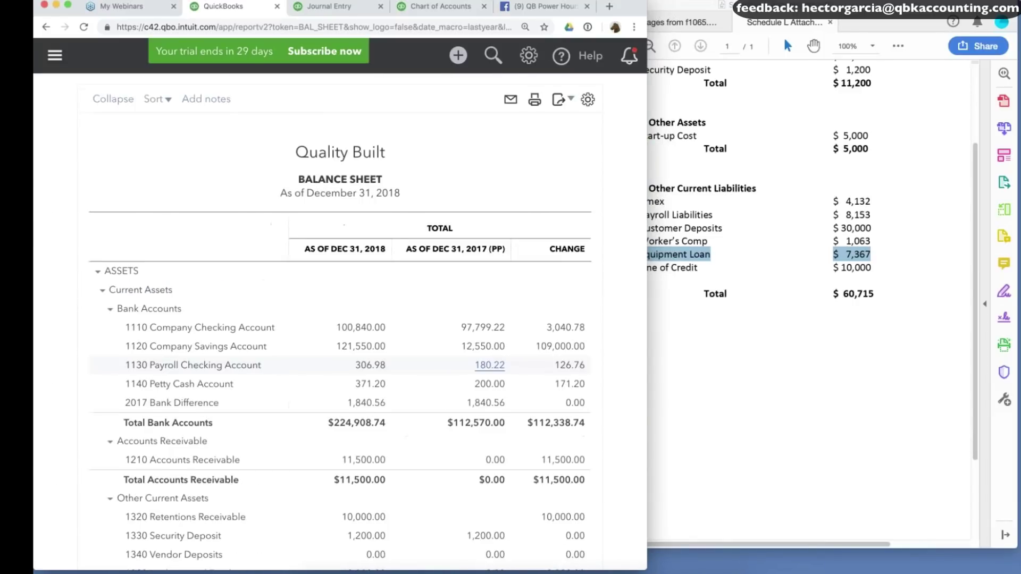
scroll(341, 351, down, 3)
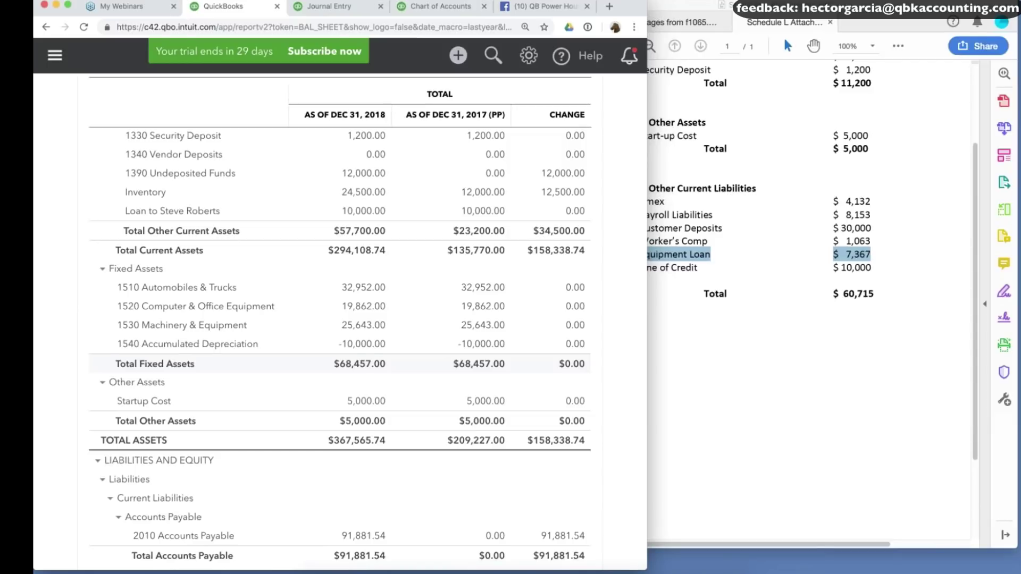
scroll(482, 372, down, 1)
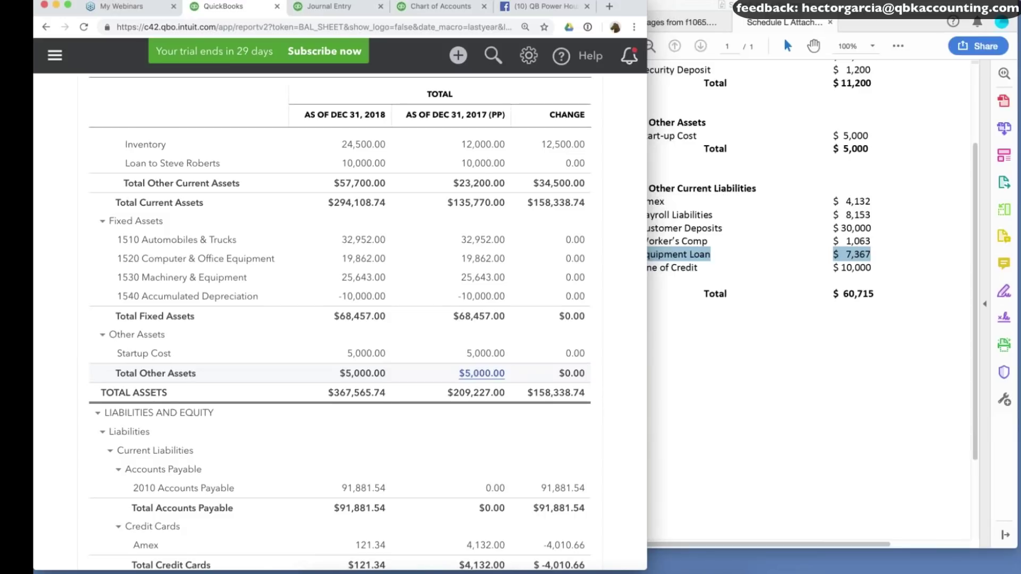
scroll(482, 373, down, 5)
scroll(482, 352, down, 3)
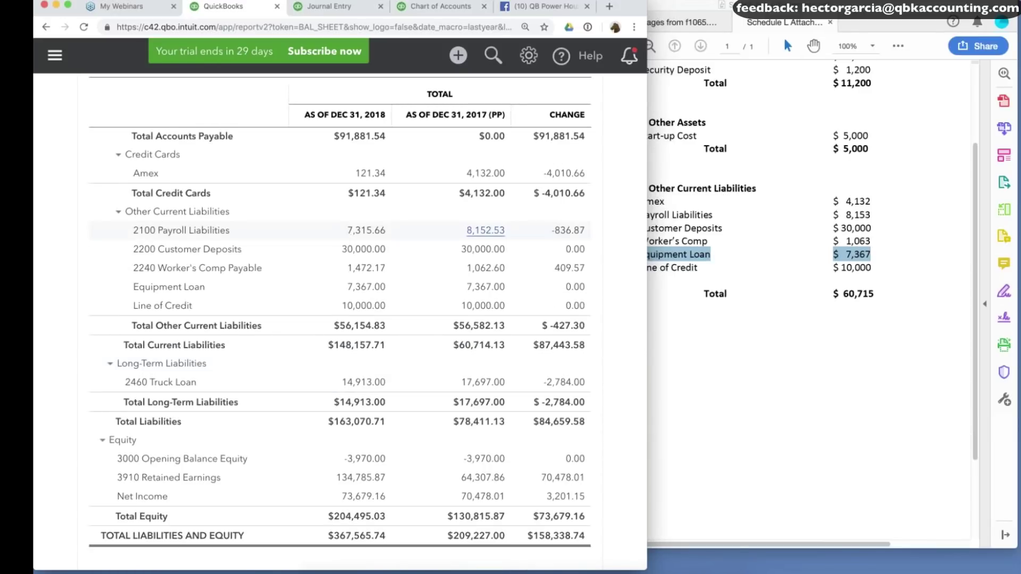
In the Form 1065 pages, check the 100,000 loans from partners amount.
click(818, 217)
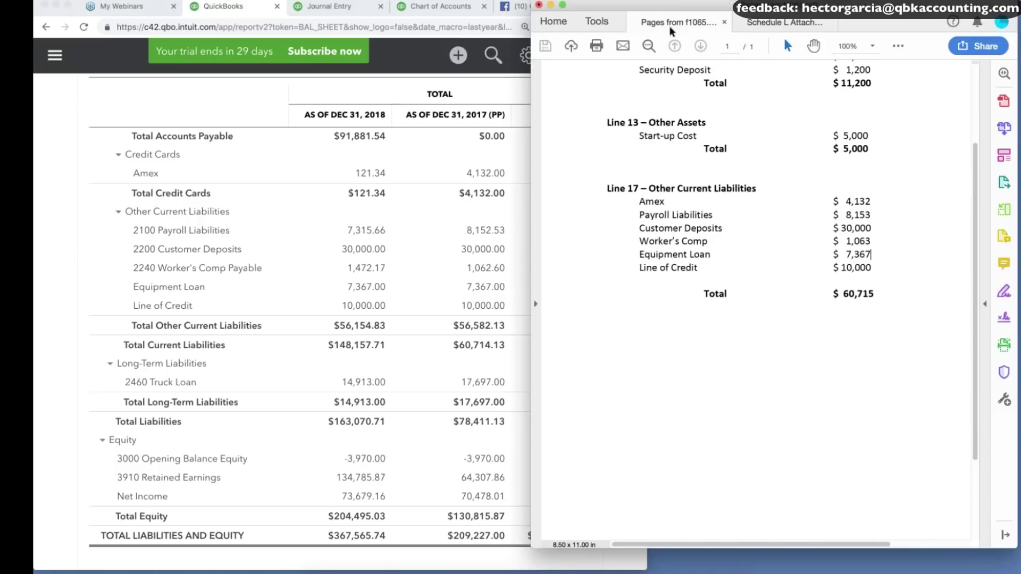
click(674, 22)
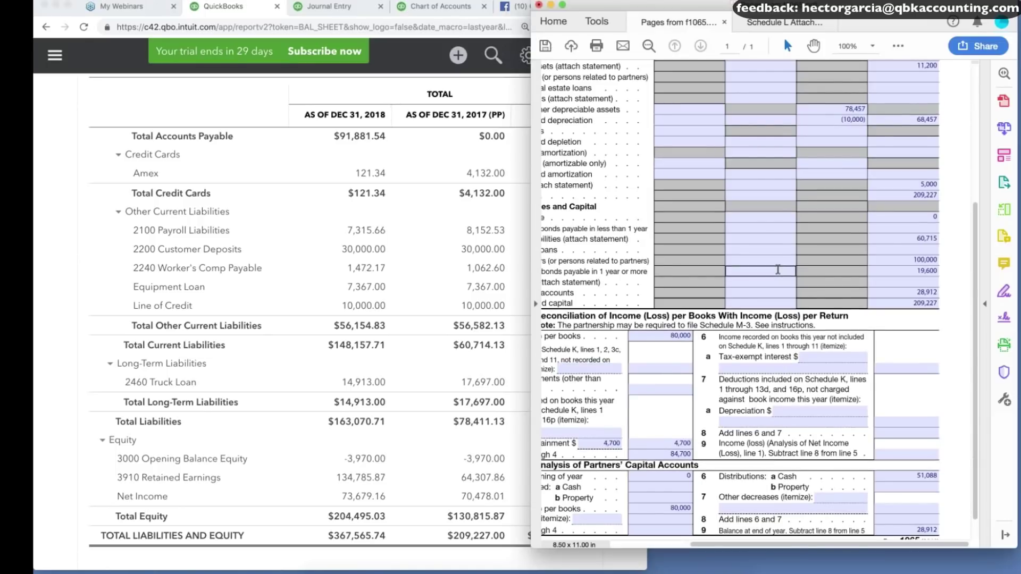
scroll(777, 270, down, 1)
scroll(778, 270, left, 1)
scroll(778, 269, right, 1)
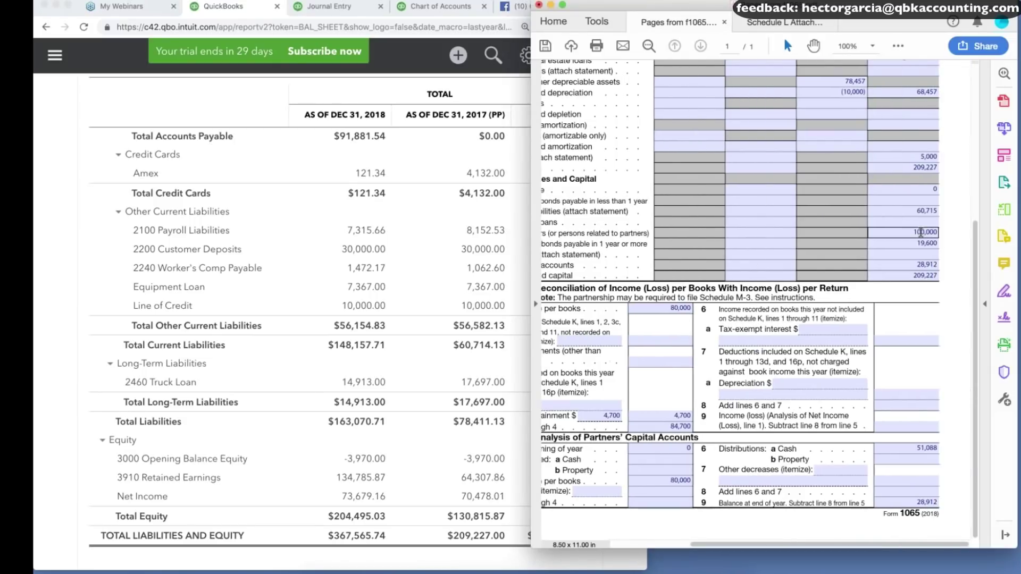
click(921, 232)
Check the 19,600 mortgages figure against the 2460 Truck Loan's 17,697.00 prior-year balance.
scroll(910, 239, left, 2)
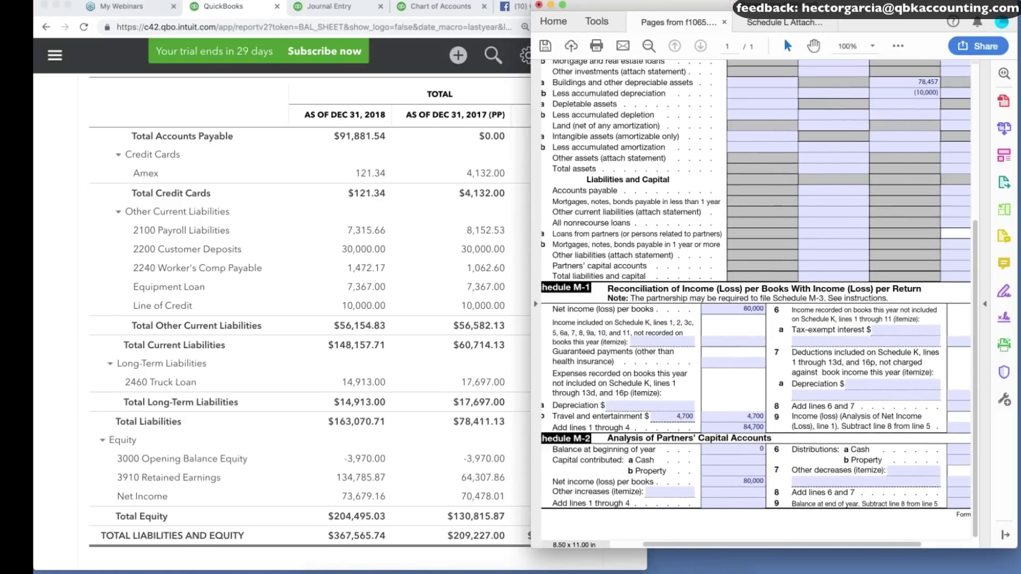
scroll(905, 245, right, 2)
click(904, 244)
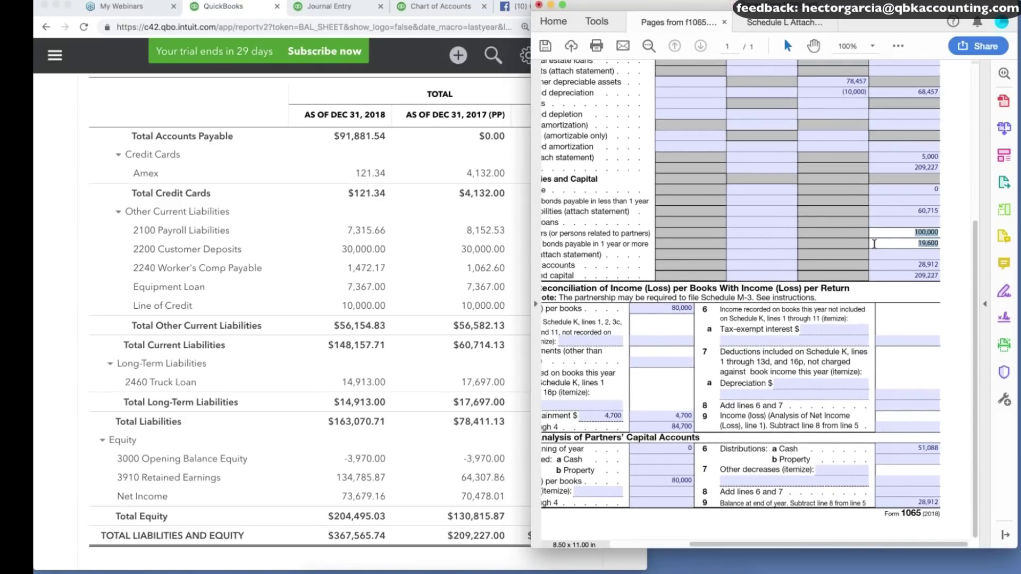
scroll(875, 243, left, 5)
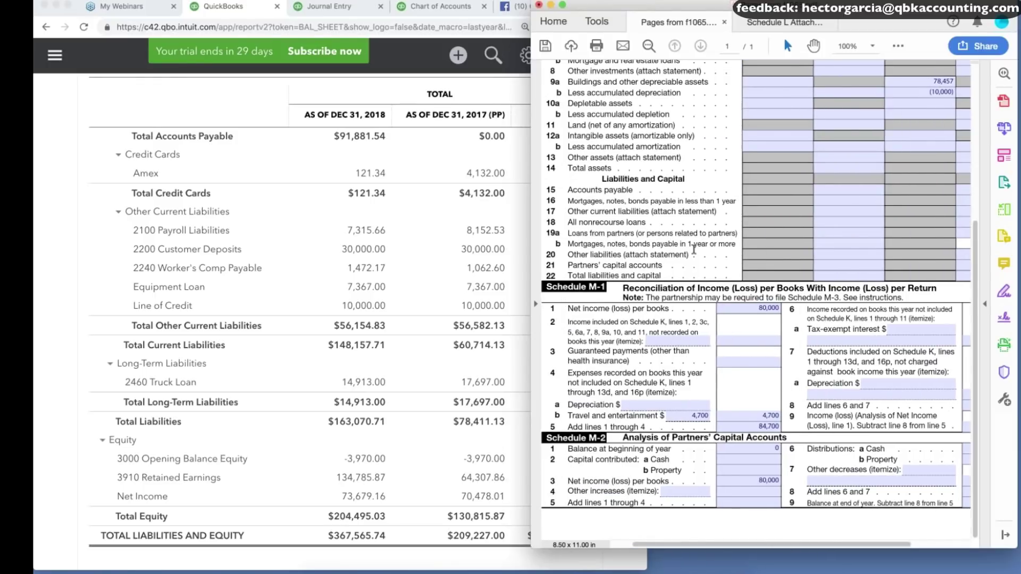
scroll(694, 249, right, 5)
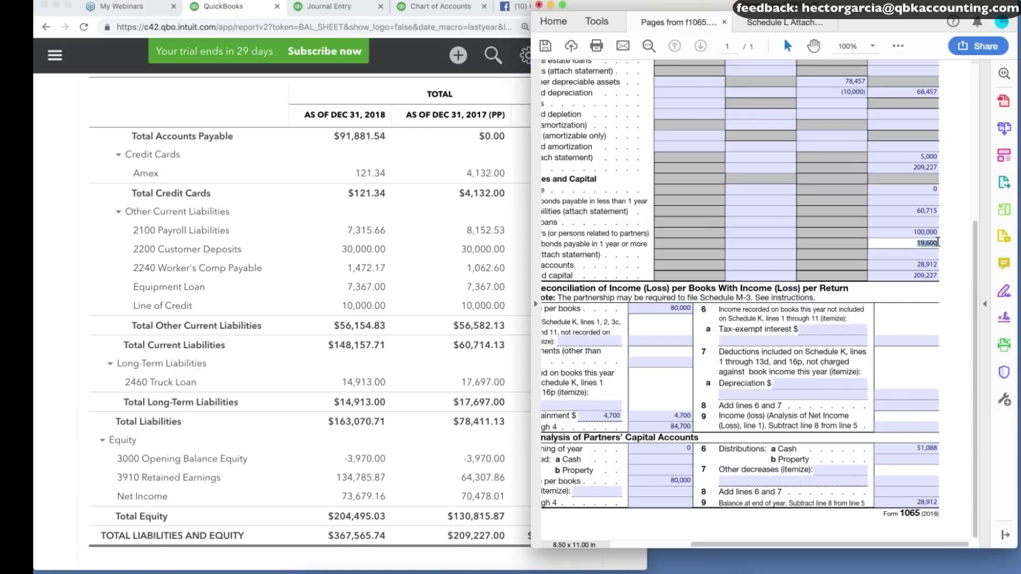
scroll(937, 243, left, 4)
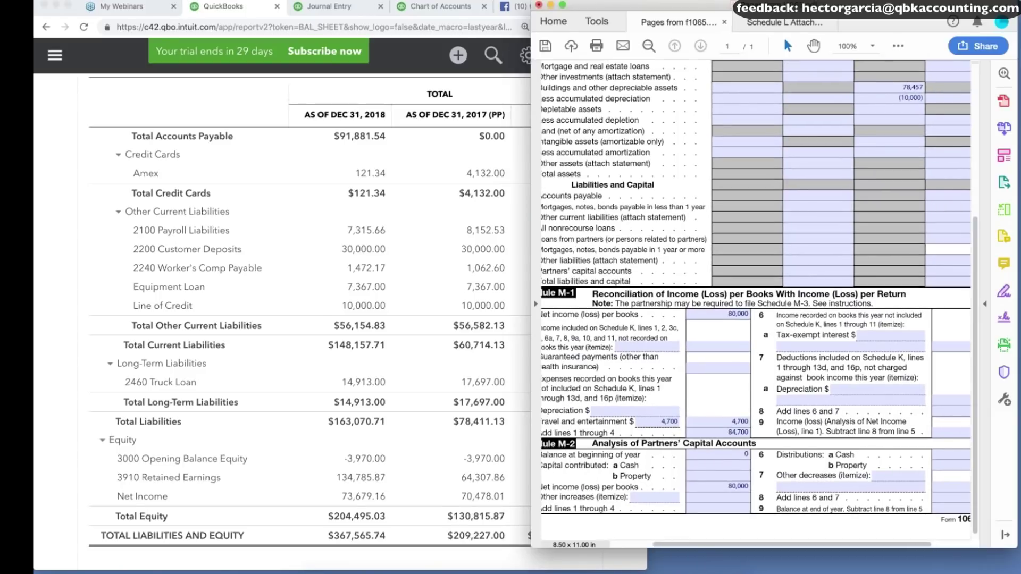
scroll(756, 291, right, 1)
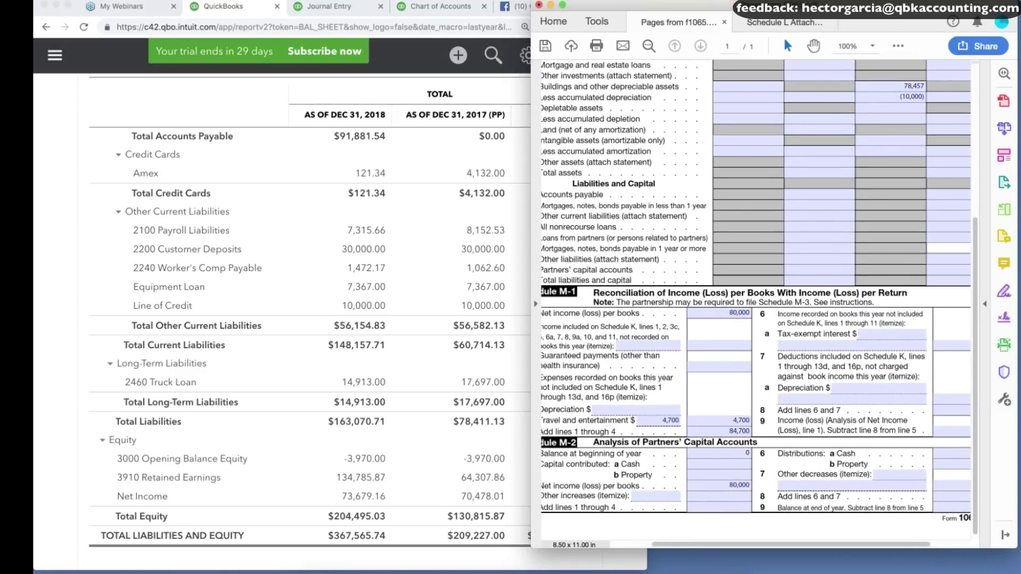
scroll(756, 291, right, 3)
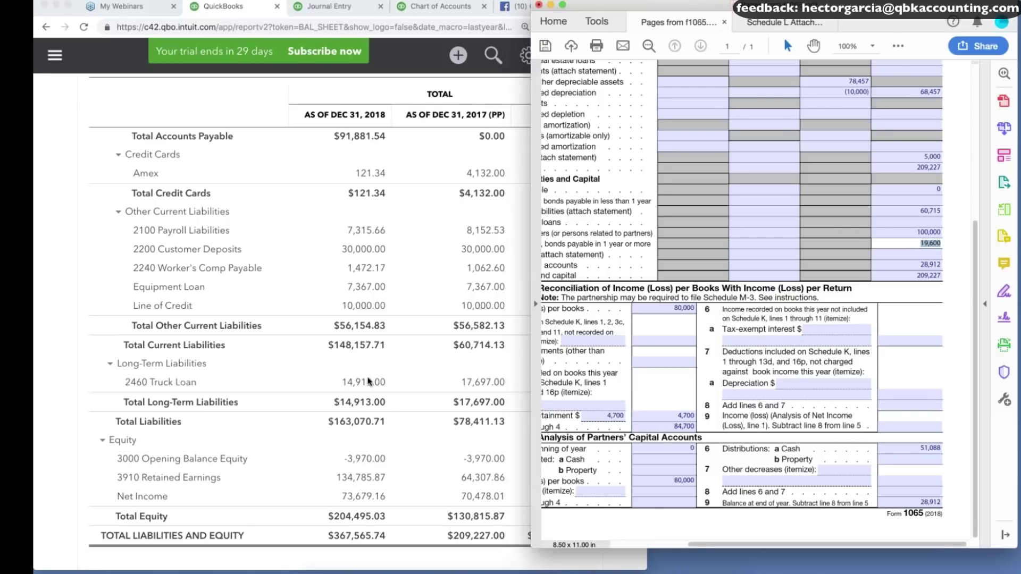
click(368, 381)
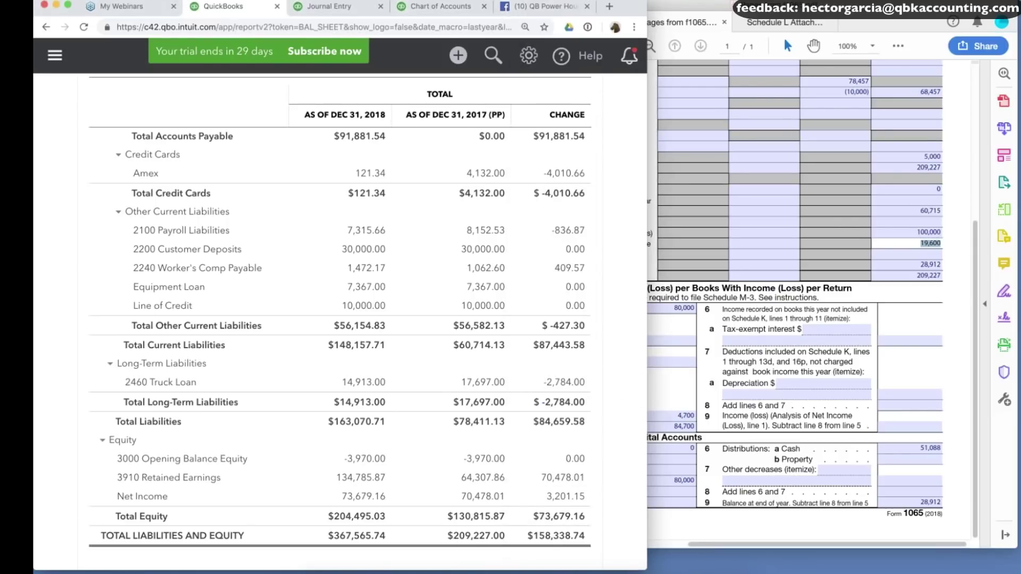
Note the Truck Loan's 17,697.00 prior-year balance and add 2460 Truck Loan as row 23.
click(500, 383)
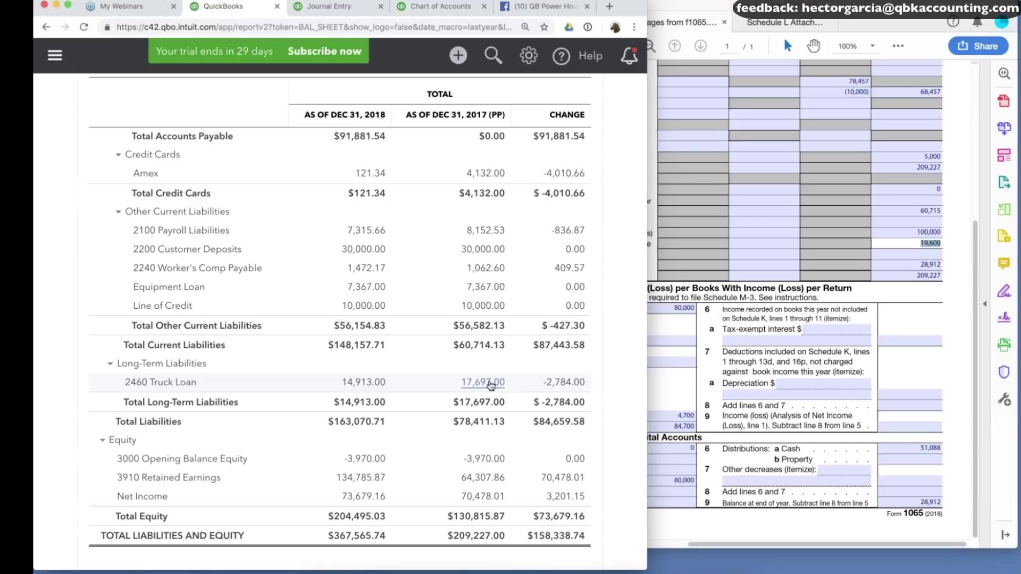
key(ctrl+Tab)
scroll(341, 319, down, 10)
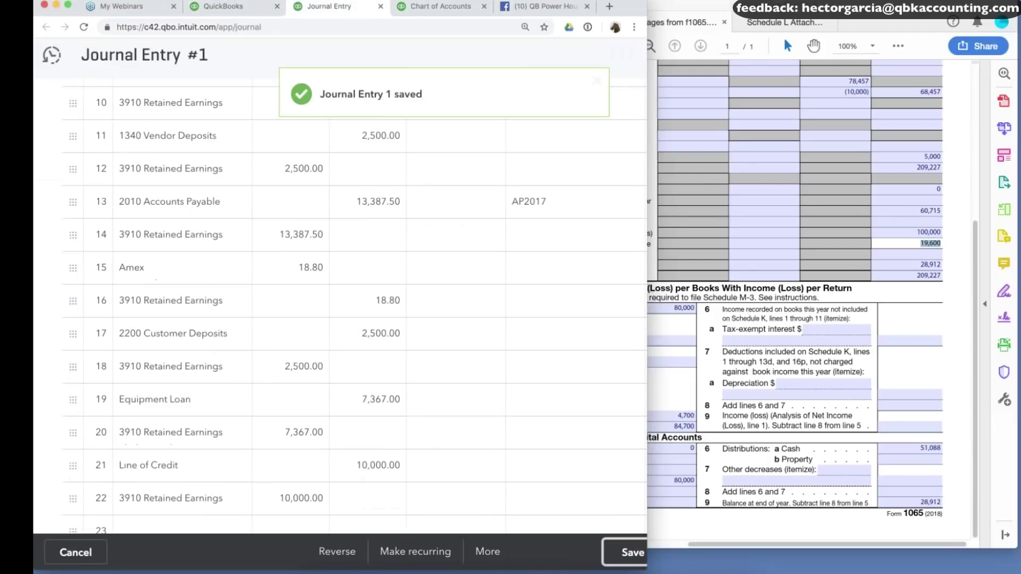
click(175, 249)
text(tru)
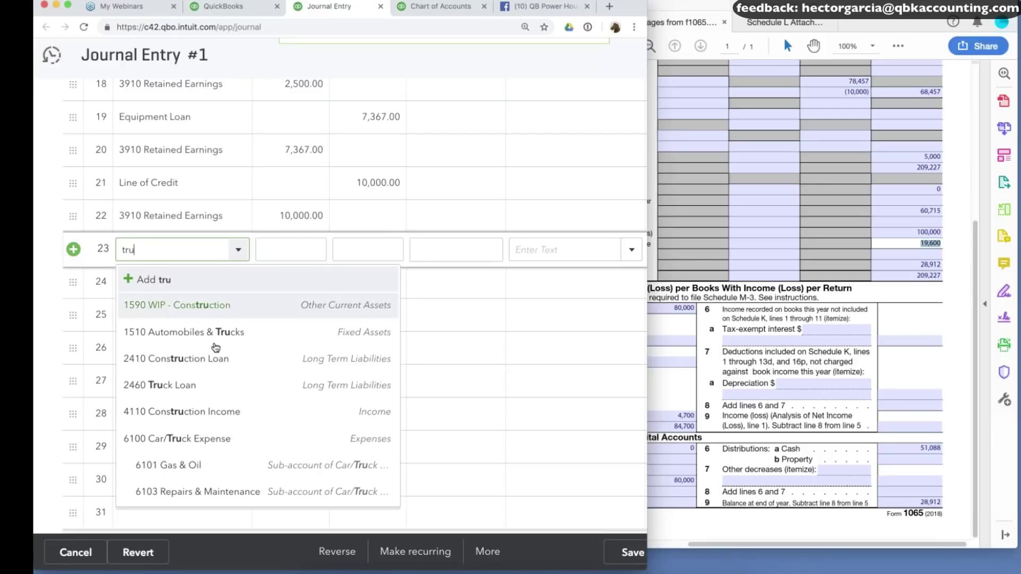
click(159, 385)
Credit row 23 with 19600-17,697.00, leaving a 1,903.00 Truck Loan credit.
click(370, 249)
text(1)
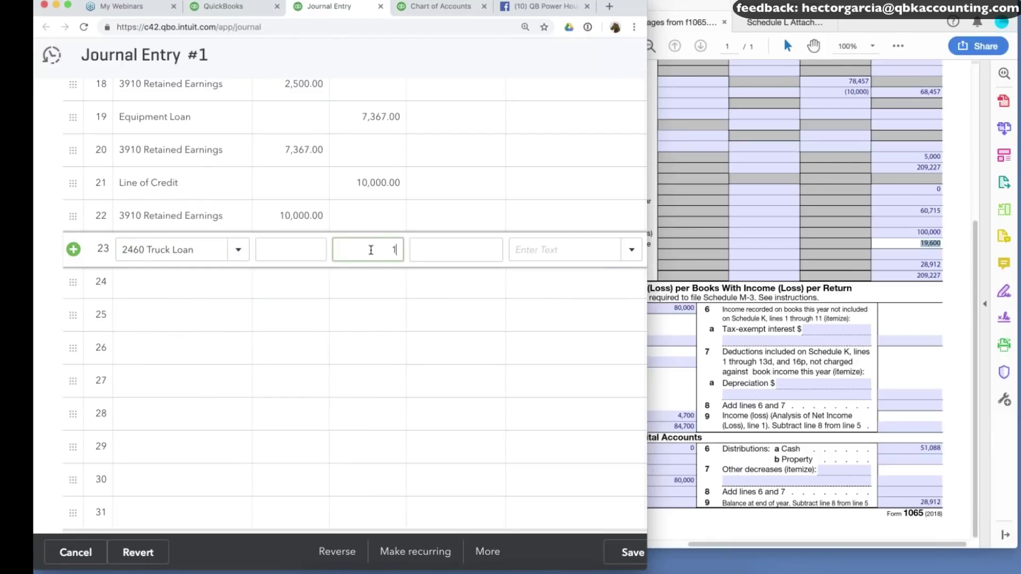
text(9600)
click(246, 6)
click(330, 6)
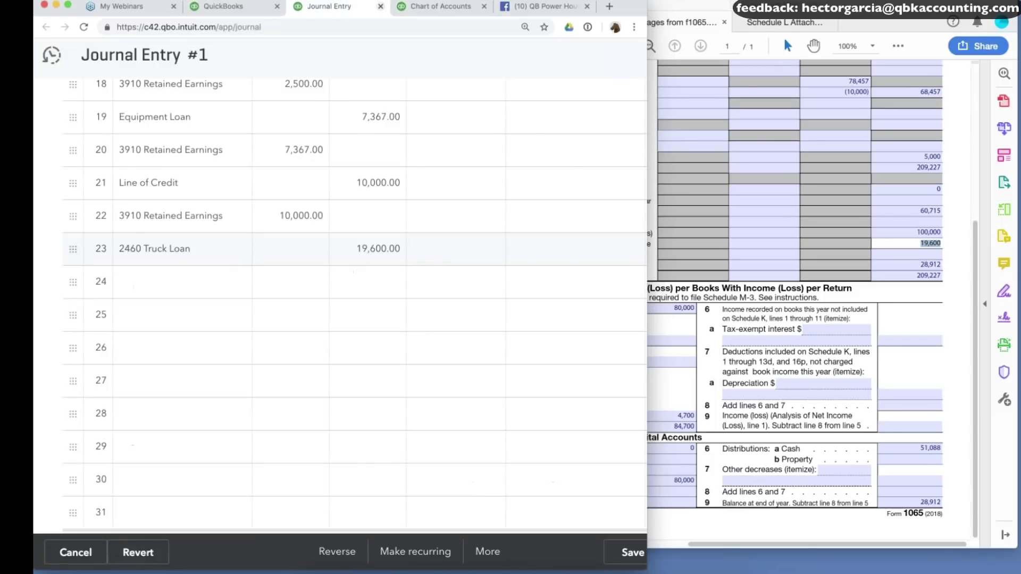
click(399, 249)
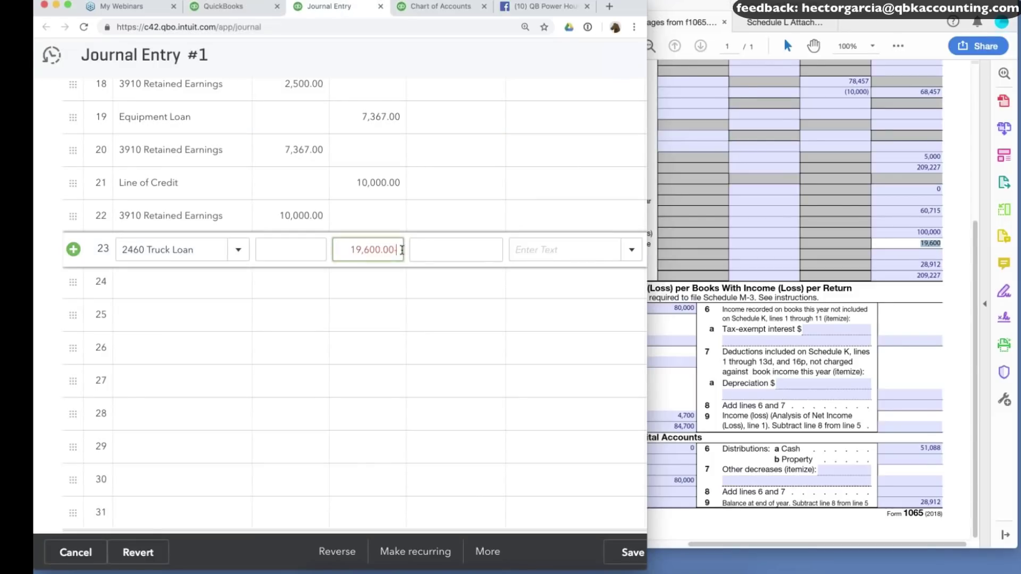
text(-17,697.00)
key(Tab)
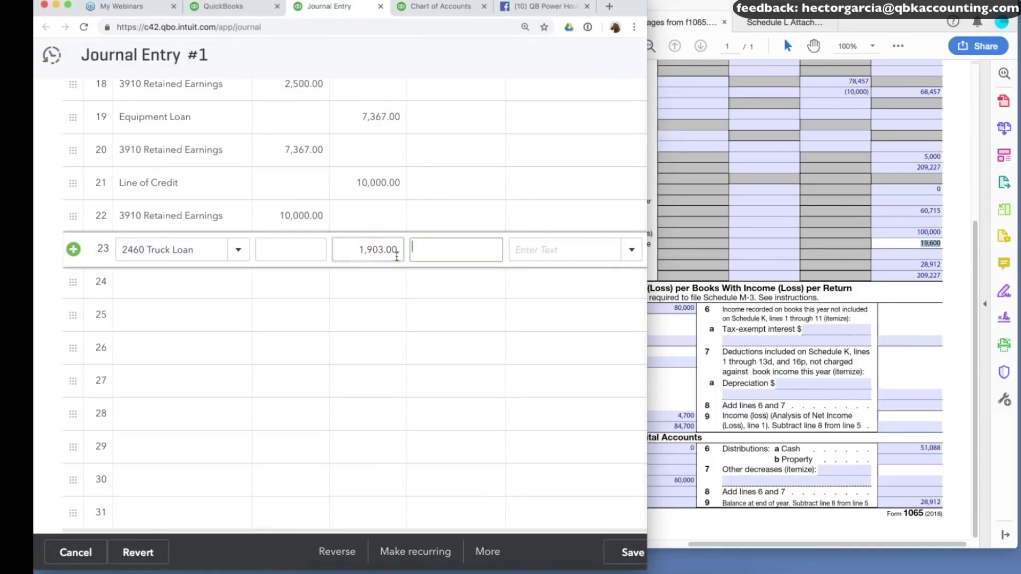
Debit 3910 Retained Earnings 1,903.00 in row 24, then start row 25 with 'Loan'.
click(178, 293)
text(ret)
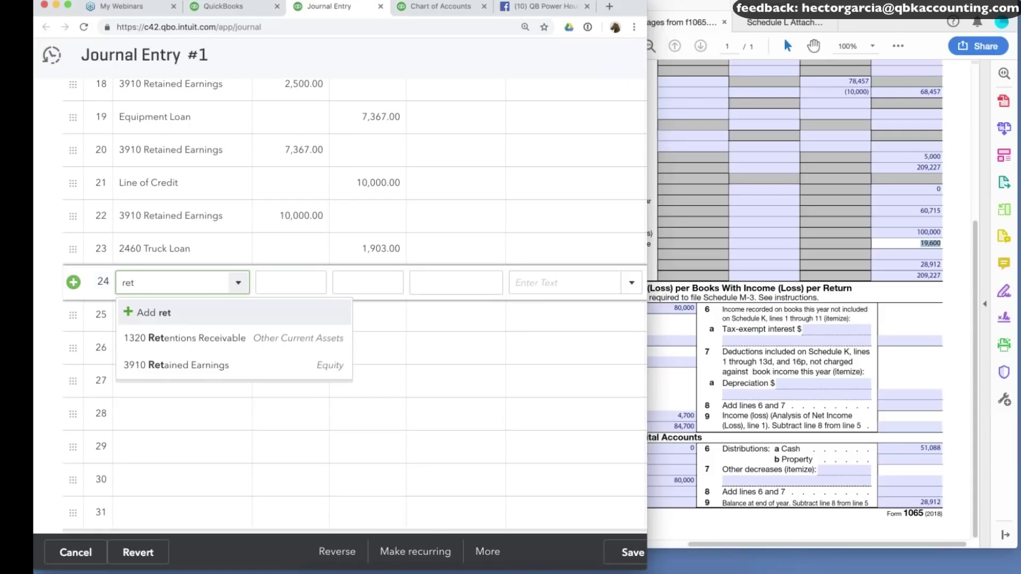
click(174, 367)
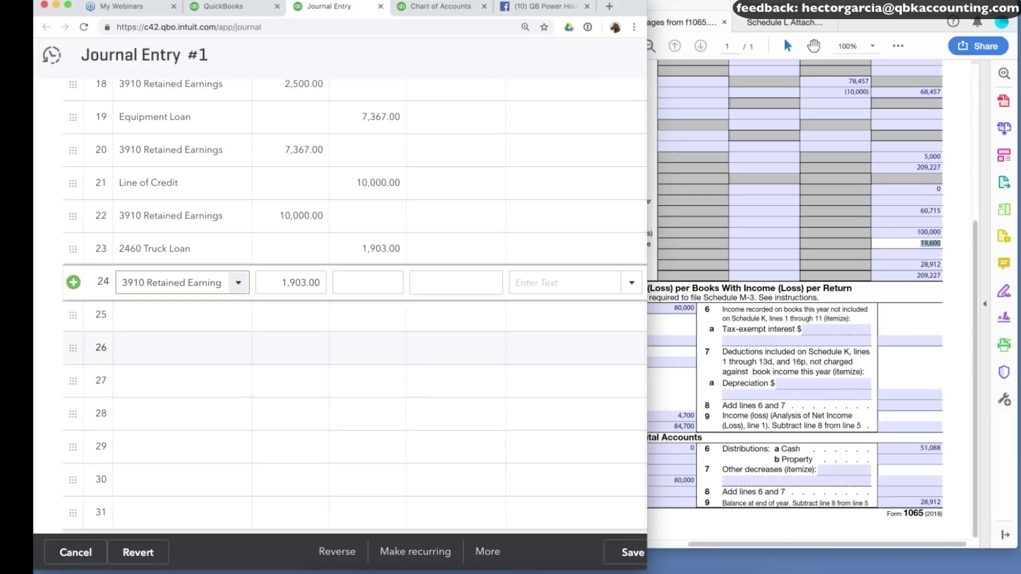
click(151, 307)
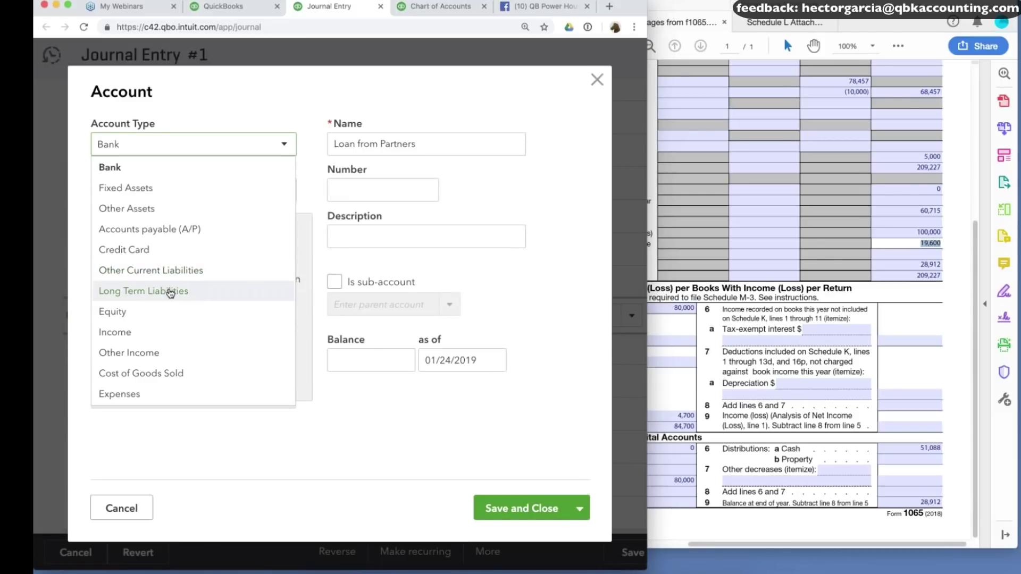
Create Loan from Partners as a long-term liability and credit it 100,000.00 in row 25.
click(170, 292)
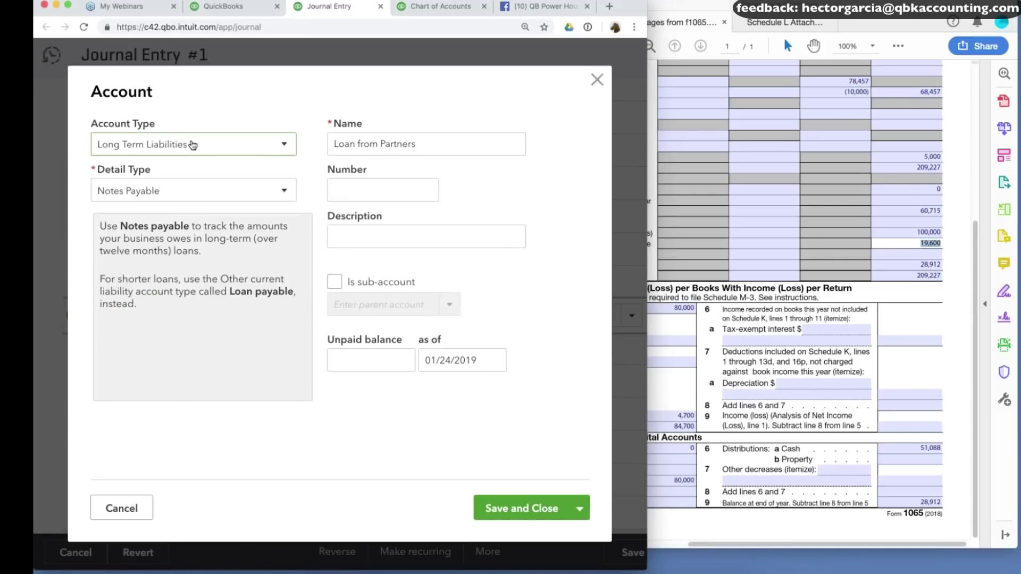
click(524, 510)
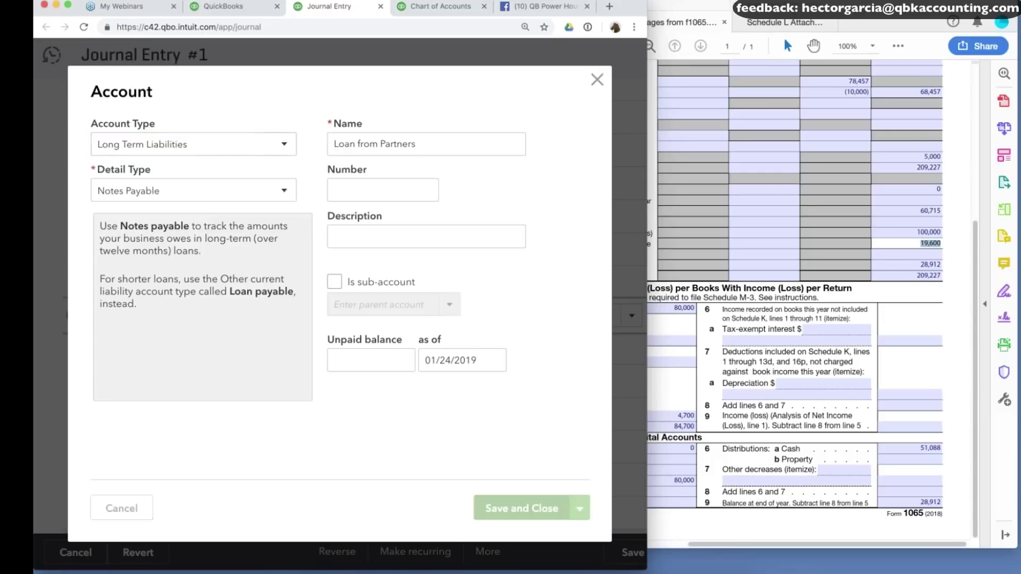
click(367, 313)
text(100000)
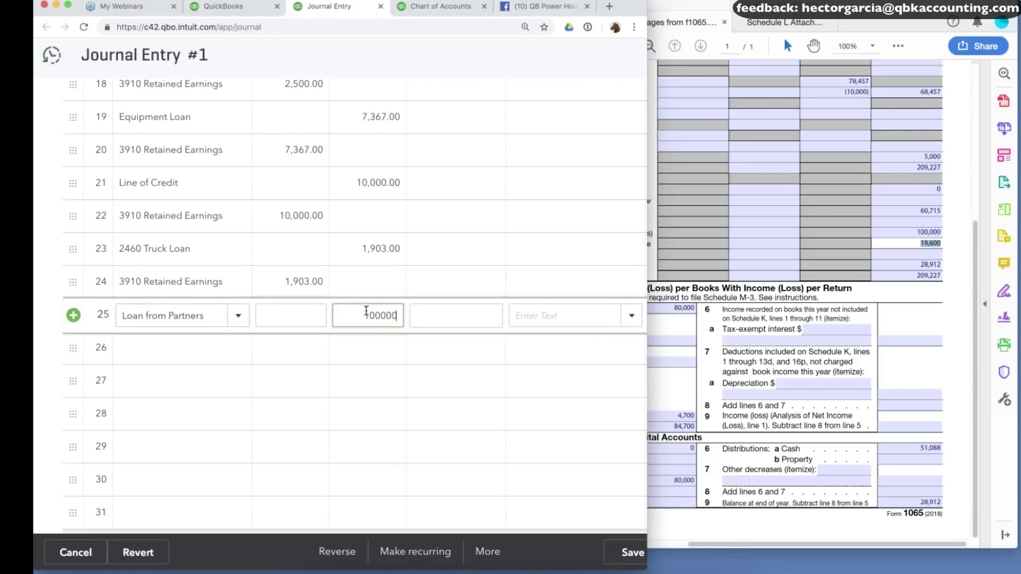
click(928, 233)
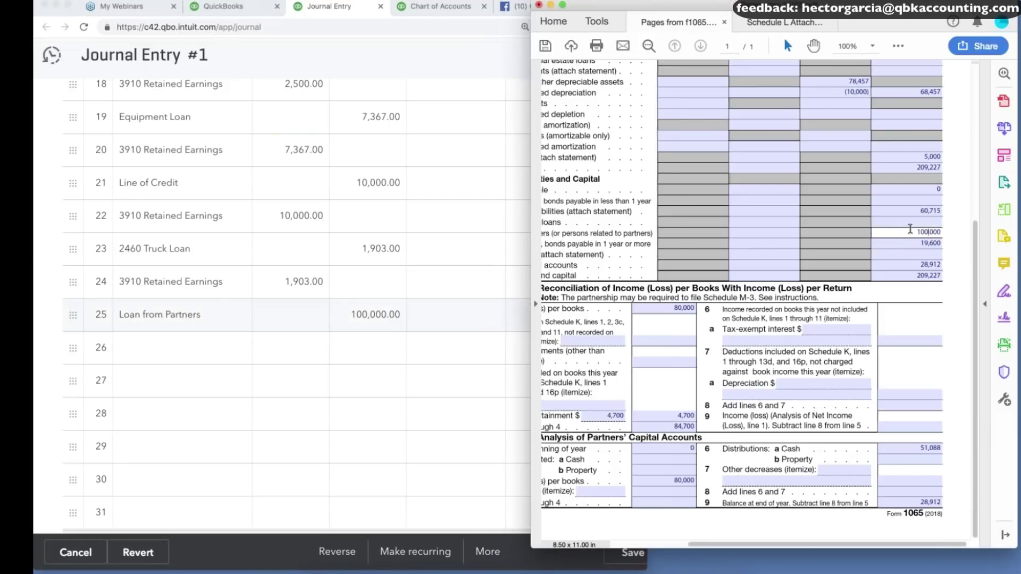
Debit 3910 Retained Earnings 100,000.00 in row 26 to balance the partner loan.
click(175, 349)
text(ret)
click(170, 430)
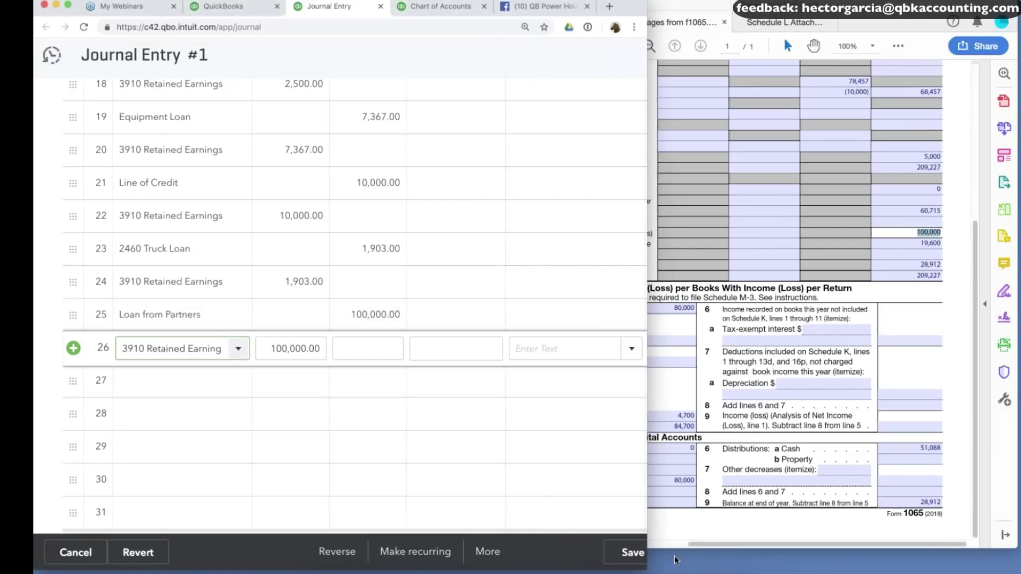
click(623, 551)
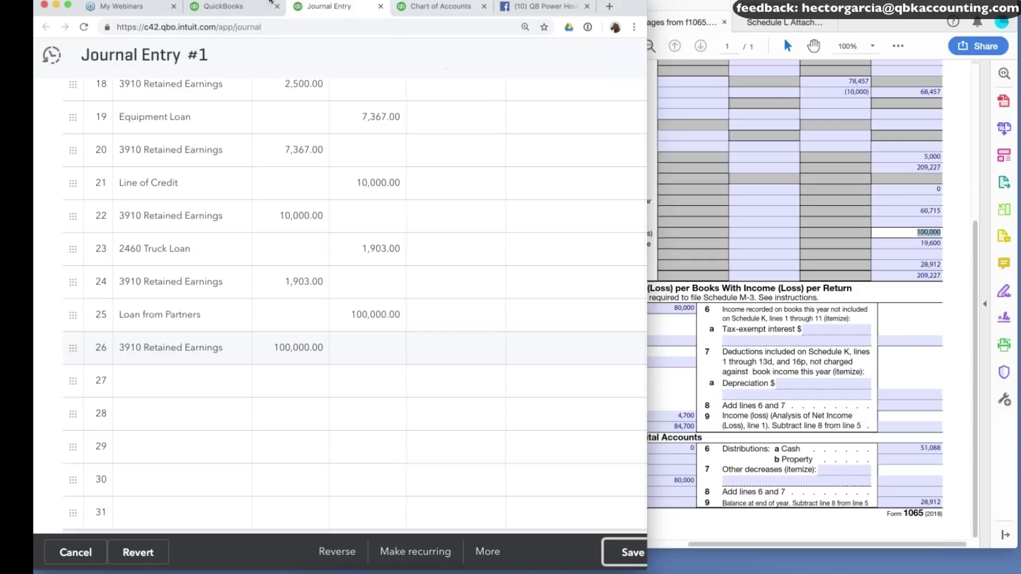
Verify the Dec 31, 2017 balance sheet shows Truck Loan 19,600.00 and Loan from Partners 100,000.00 against Schedule L.
click(249, 6)
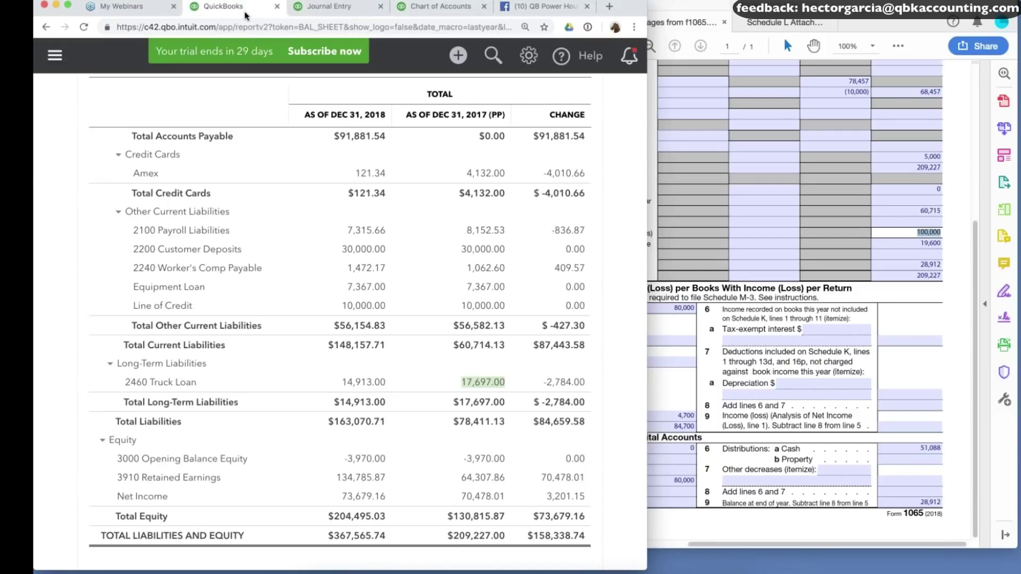
scroll(340, 195, up, 2)
scroll(340, 319, up, 10)
scroll(341, 319, right, 10)
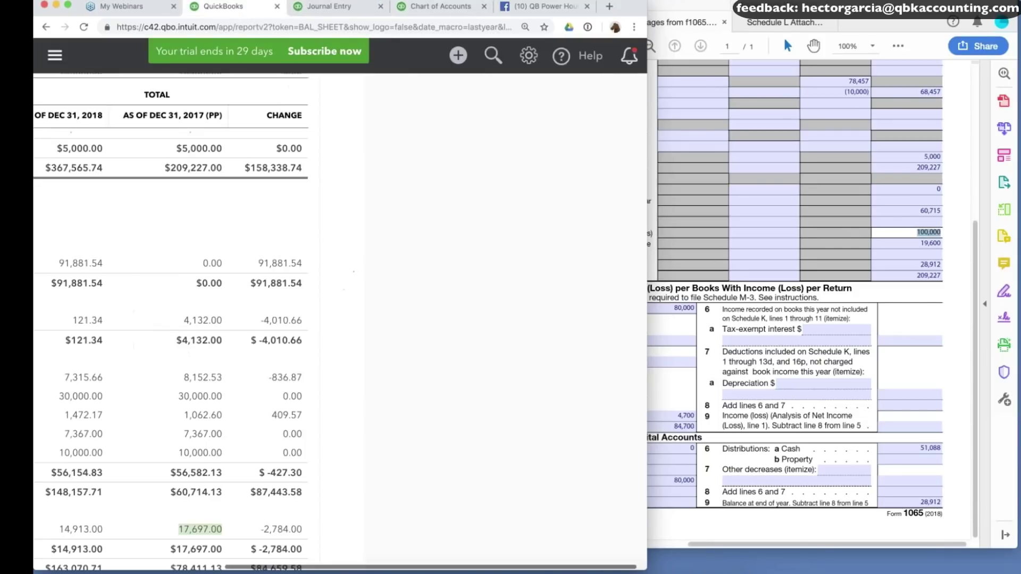
scroll(534, 328, left, 5)
scroll(534, 329, up, 10)
scroll(534, 329, down, 3)
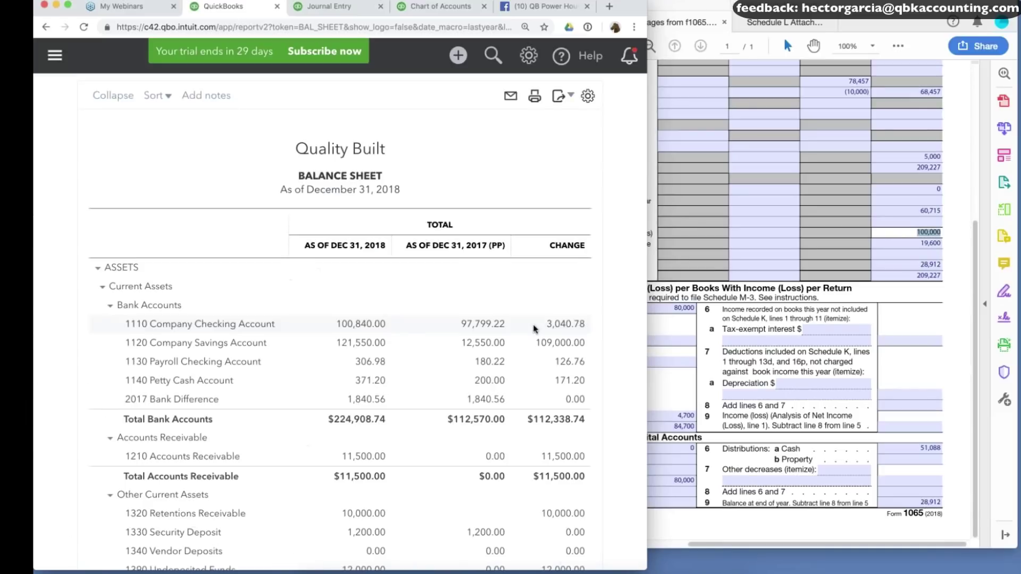
scroll(534, 329, down, 15)
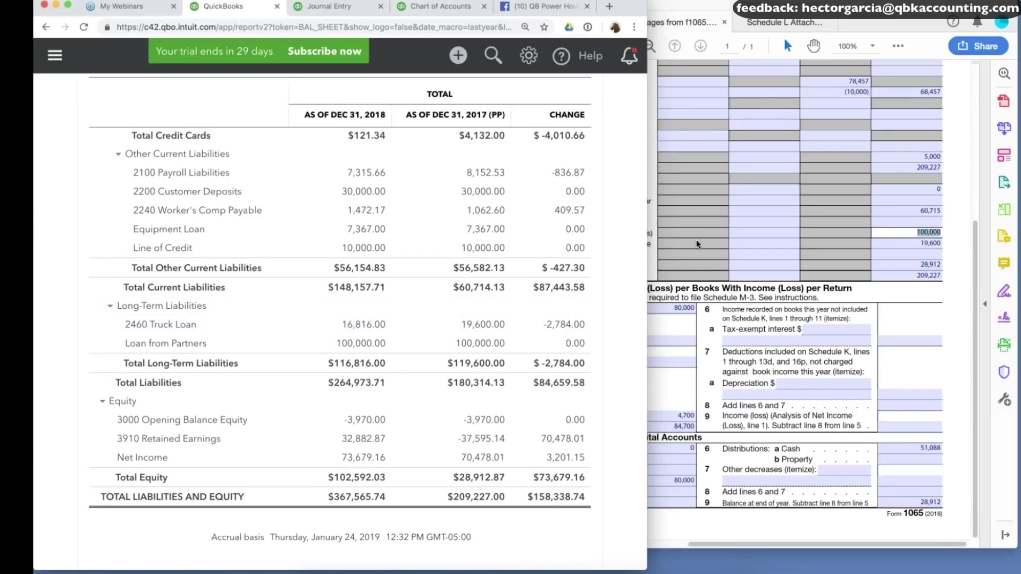
click(721, 257)
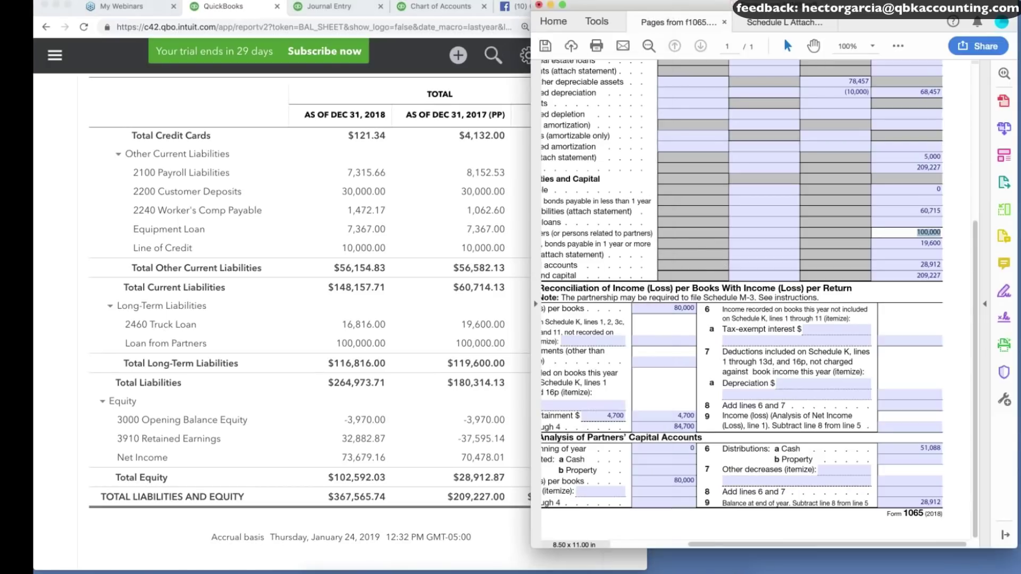
scroll(609, 266, left, 1)
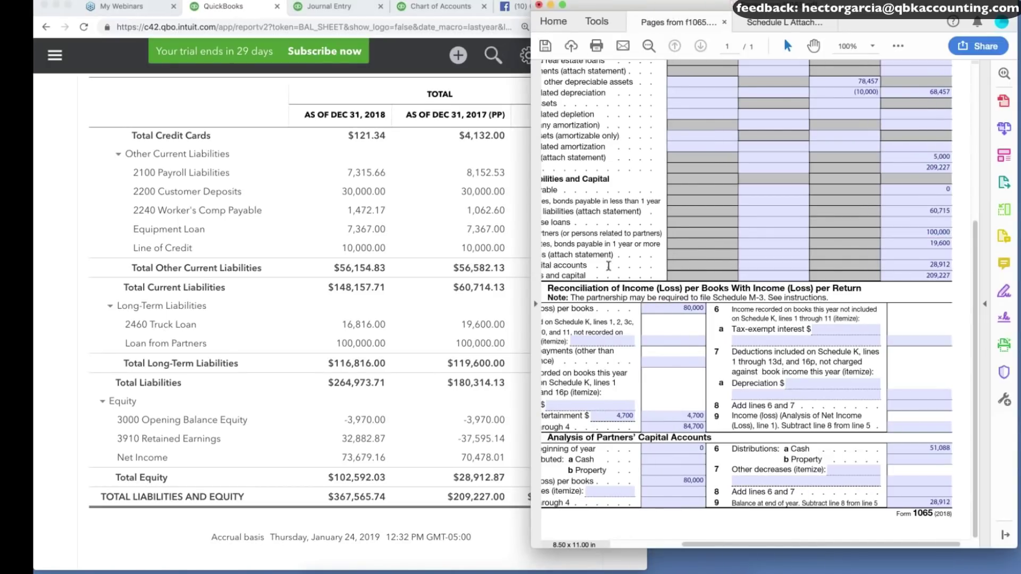
scroll(608, 266, left, 4)
scroll(609, 266, left, 1)
drag(599, 271, 695, 271)
scroll(818, 286, right, 2)
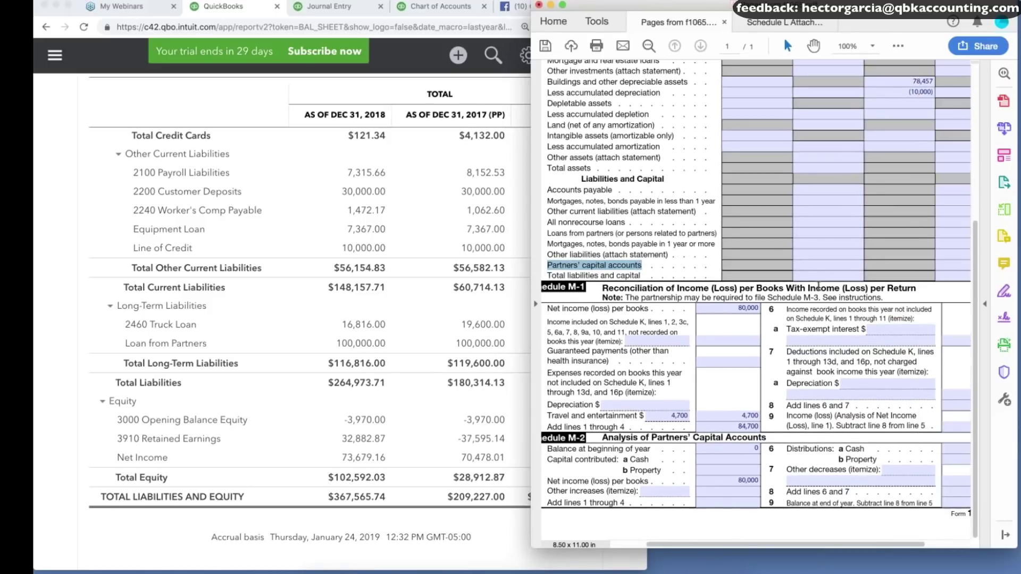
scroll(818, 286, right, 3)
click(938, 264)
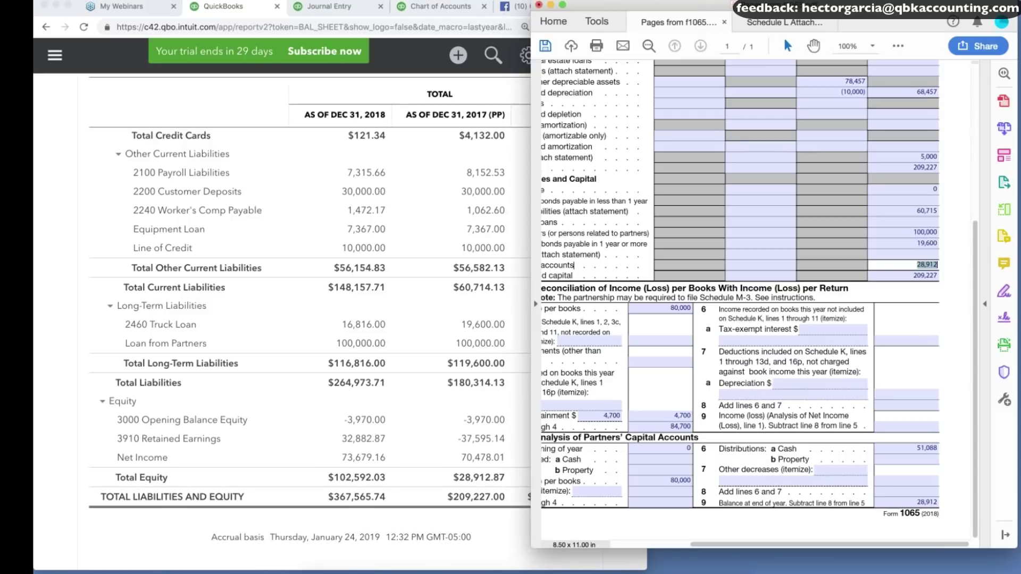
Create a new Equity account named Partner A on journal line 27.
click(329, 7)
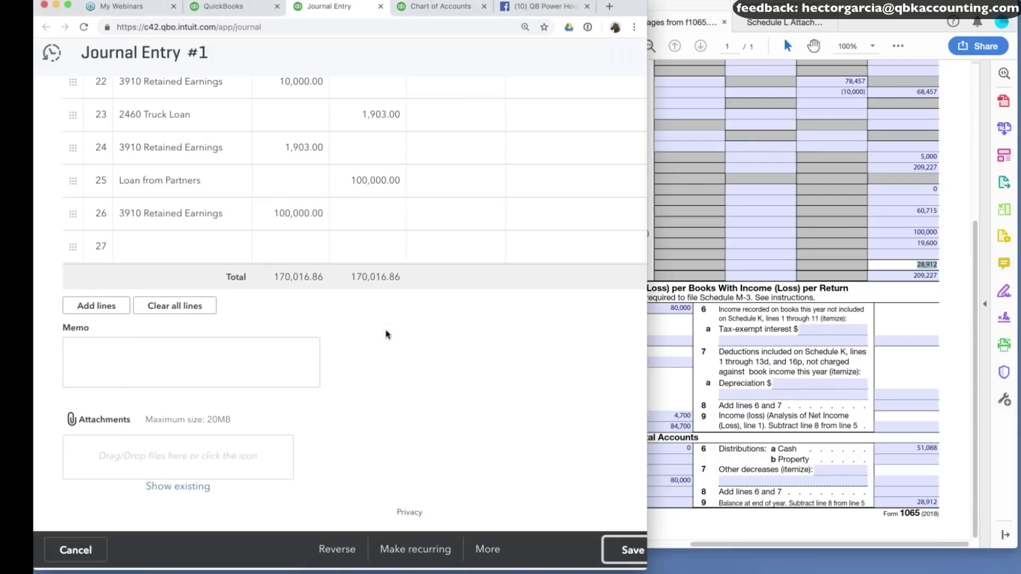
click(176, 246)
text(Partnet)
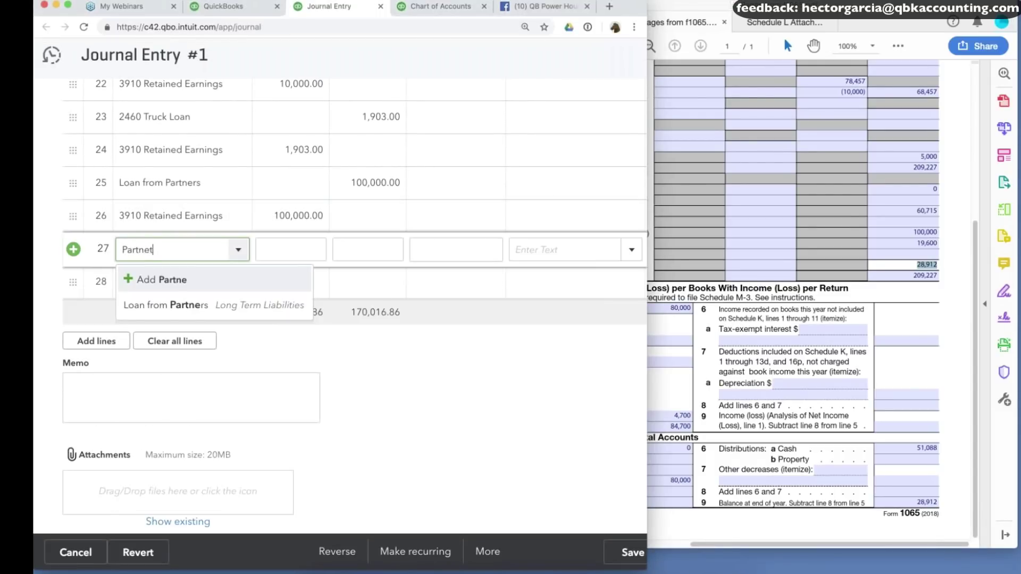
key(BackSpace)
text(r A)
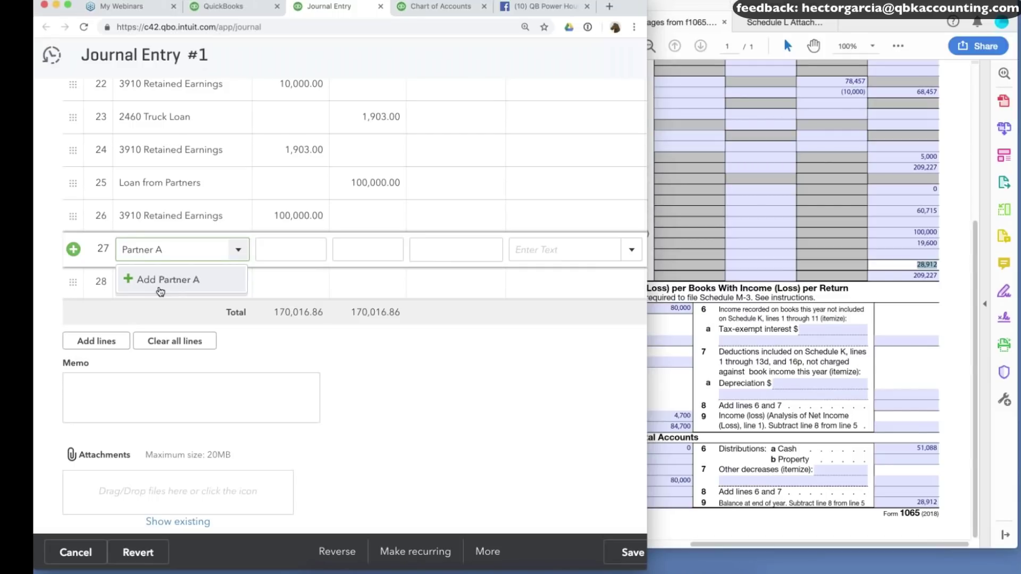
click(160, 291)
click(223, 149)
scroll(212, 317, down, 1)
click(125, 290)
click(524, 509)
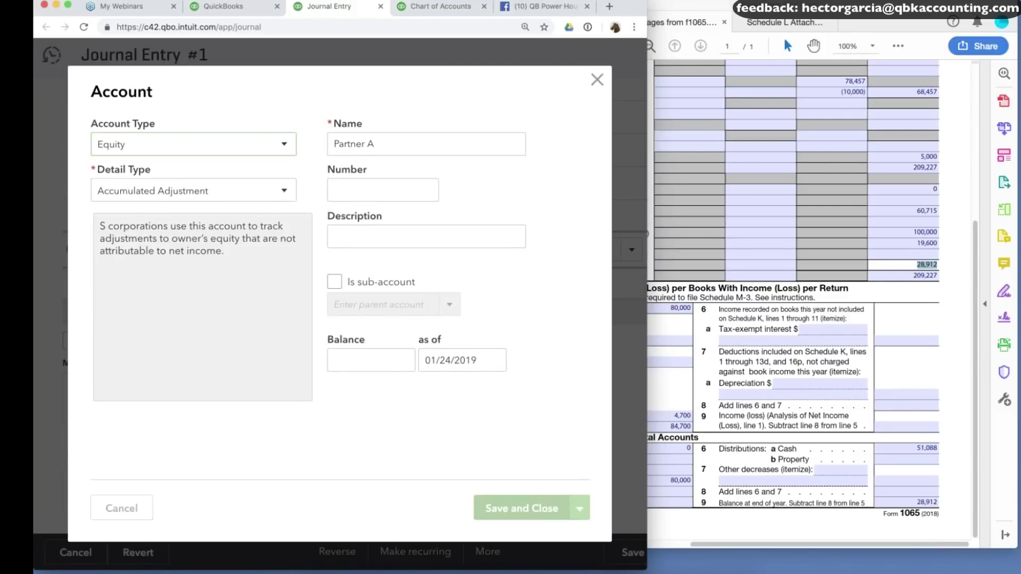
Enter a 28,912 credit for Partner A on line 27.
click(320, 257)
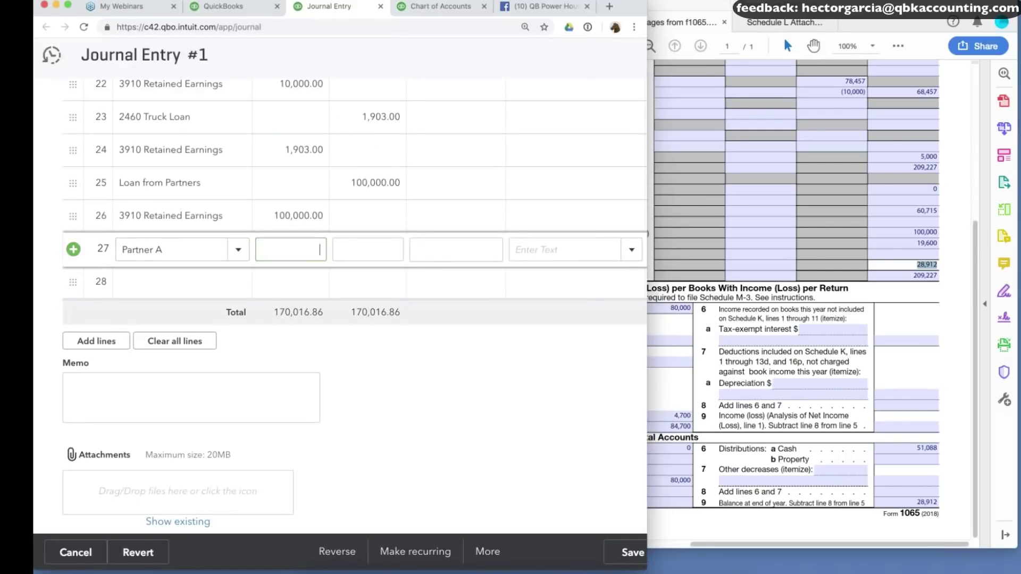
click(357, 256)
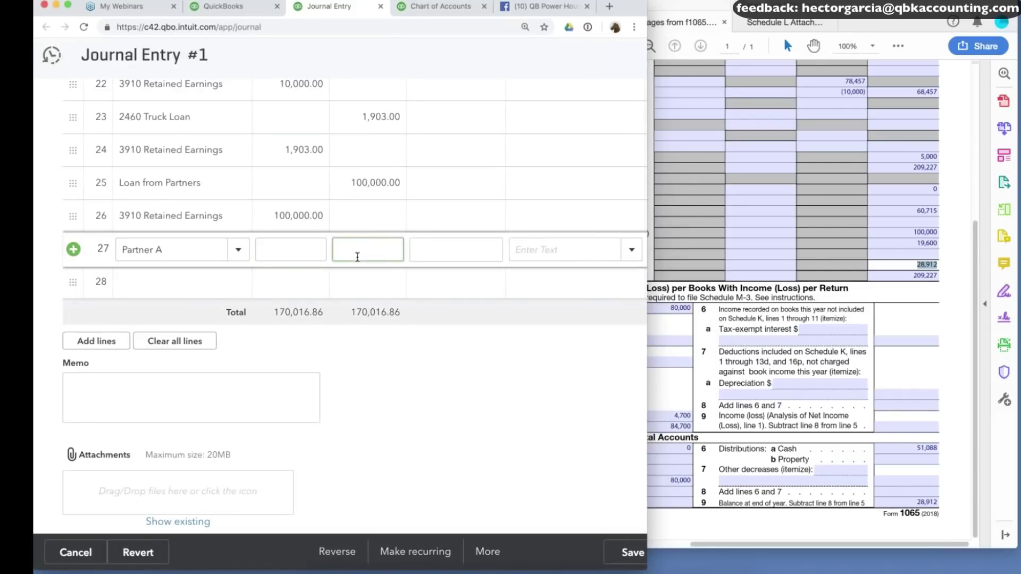
text(28912)
Halve line 27's credit to 14,456 by appending /2 to 28912.
click(165, 285)
click(397, 250)
click(397, 251)
text(/2)
key(Return)
Create a new Equity account named Partner B on line 28.
text(Partner)
key(BackSpace)
key(BackSpace)
key(BackSpace)
key(BackSpace)
text(tner B)
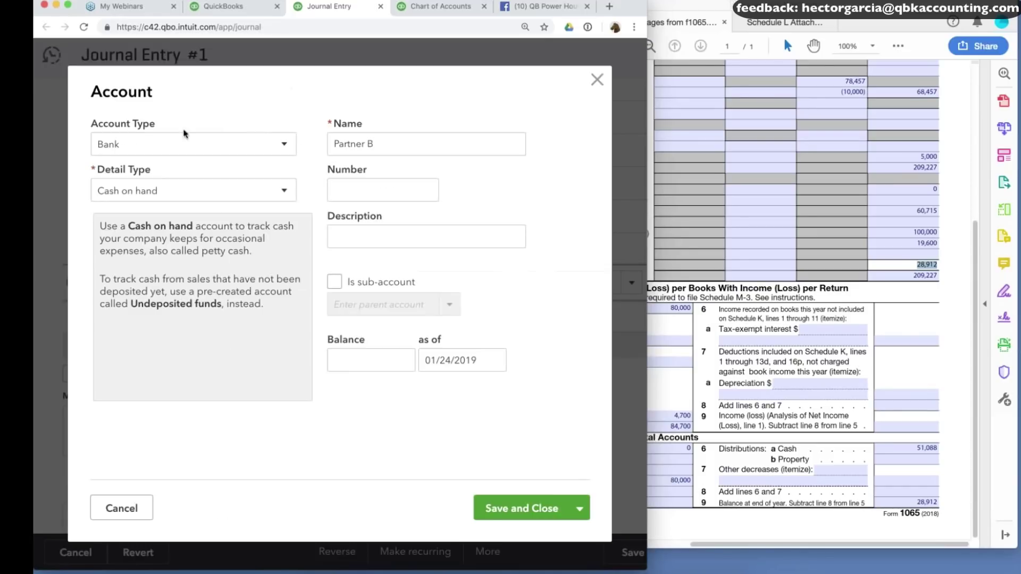
click(186, 145)
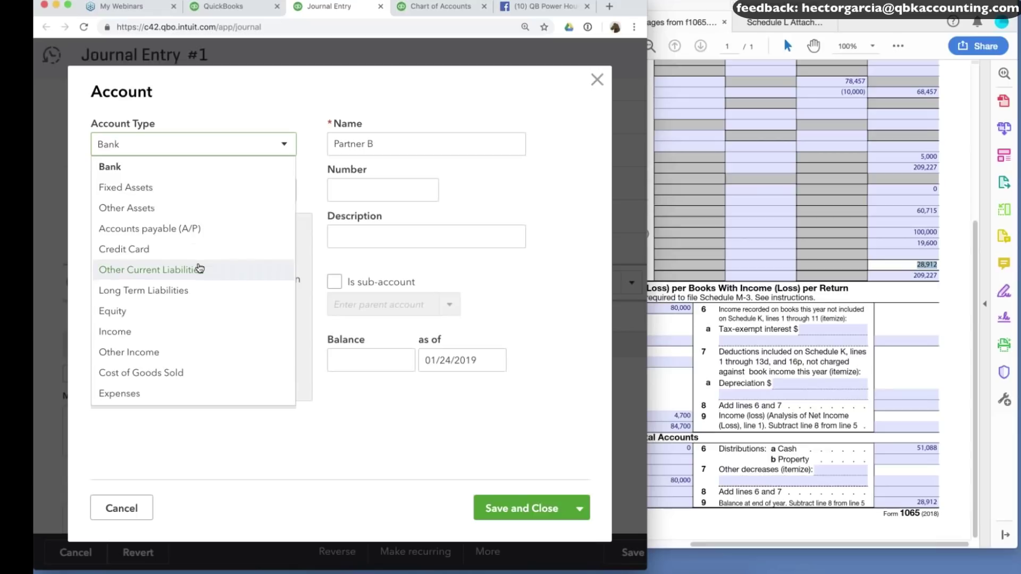
scroll(198, 268, down, 1)
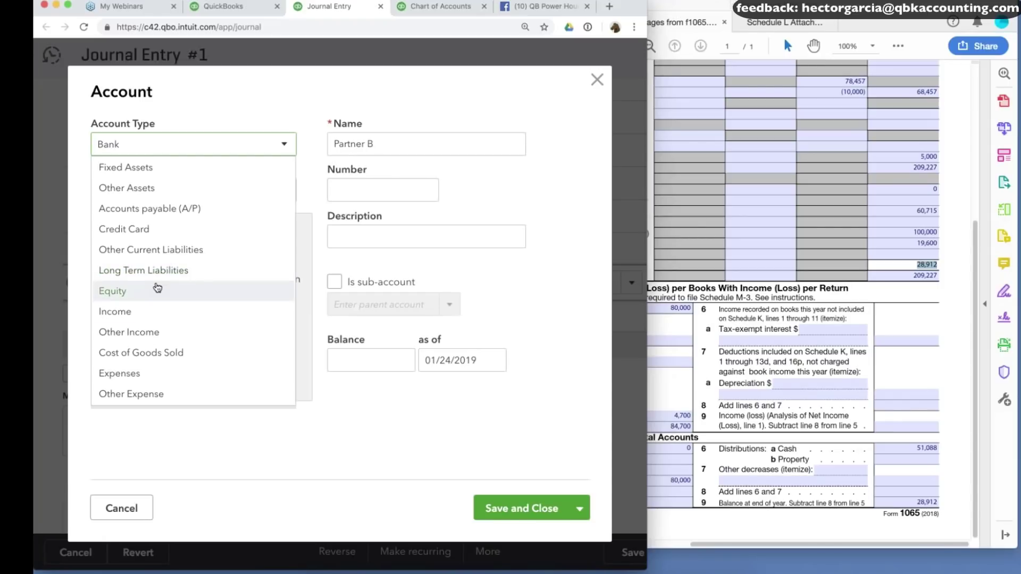
scroll(156, 288, up, 1)
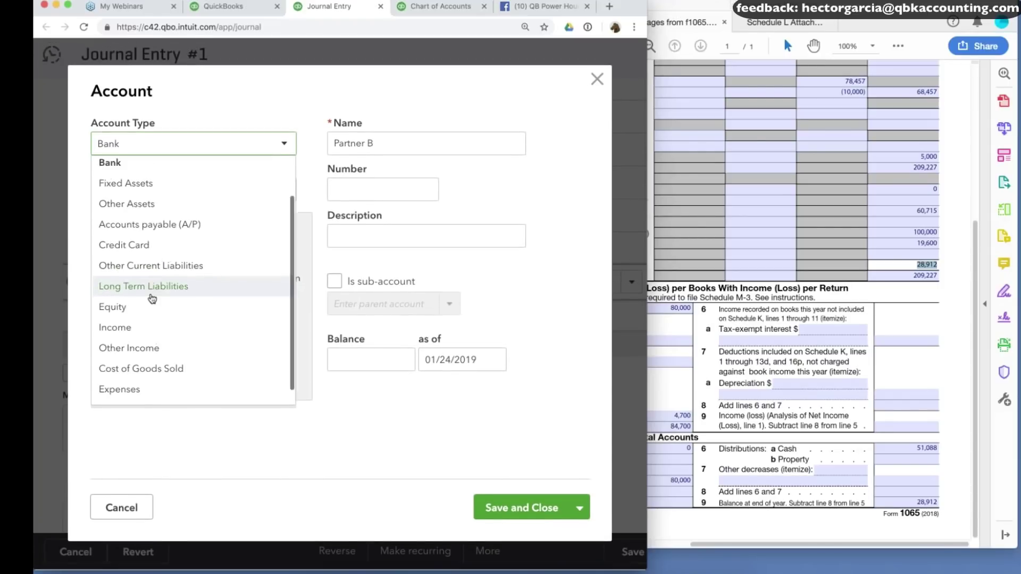
click(156, 307)
click(549, 518)
Move line 28's 14,456.00 from the debit side to the credit side.
drag(320, 283, 275, 282)
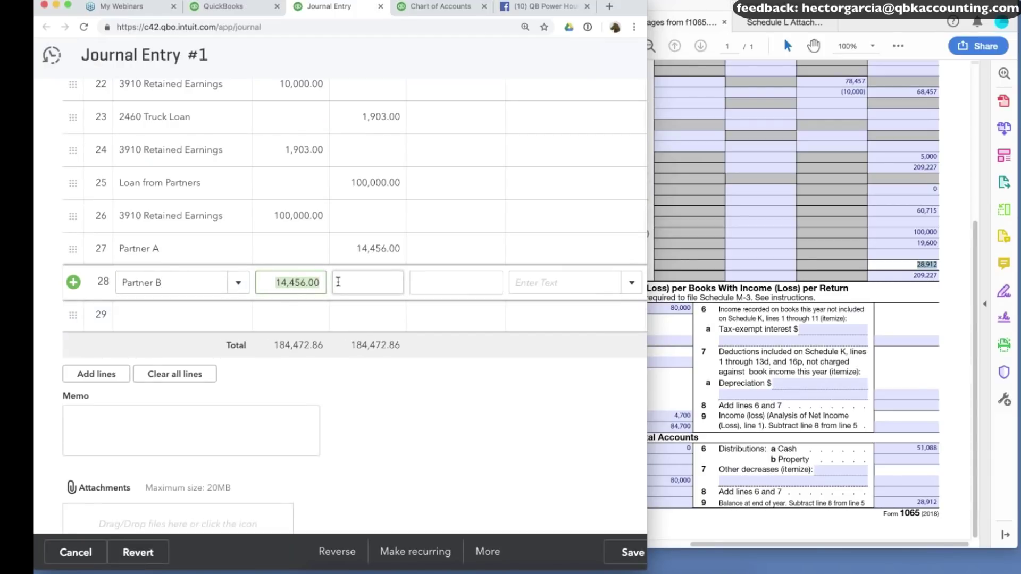
key(ctrl+x)
click(358, 283)
key(ctrl+v)
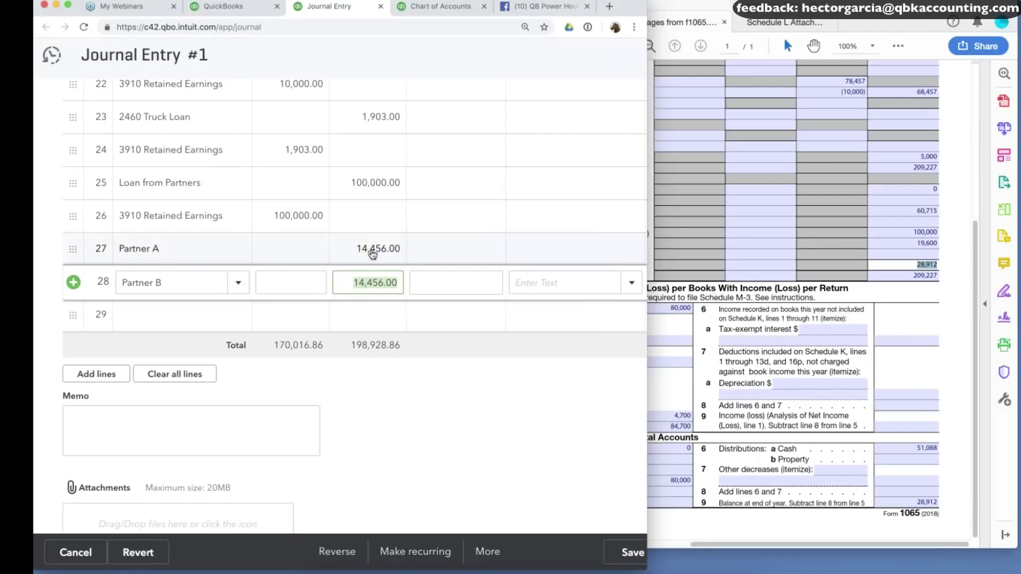
Put 3910 Retained Earnings on line 29 and compare with the balance sheet equity.
click(175, 314)
text(ret)
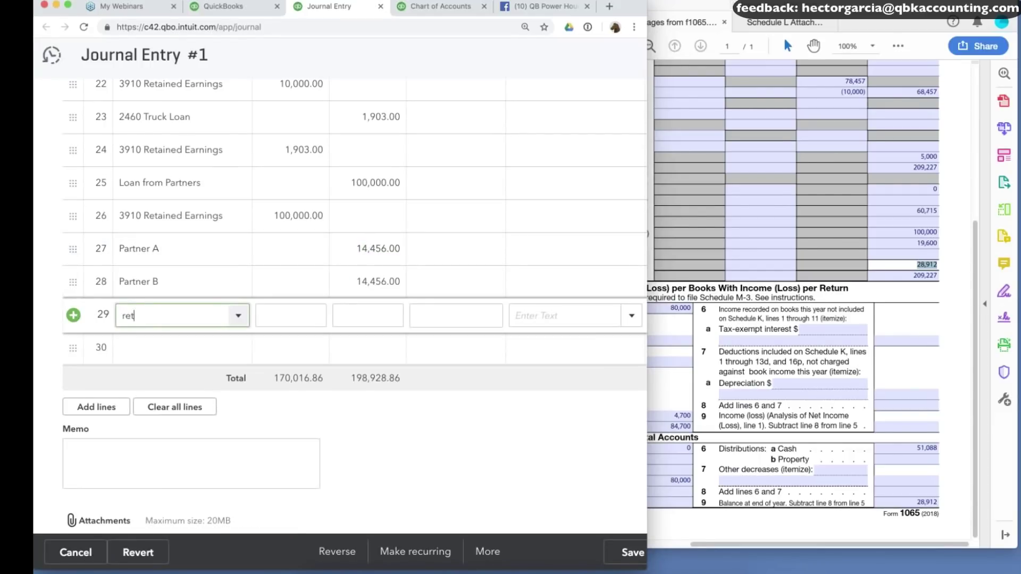
click(175, 400)
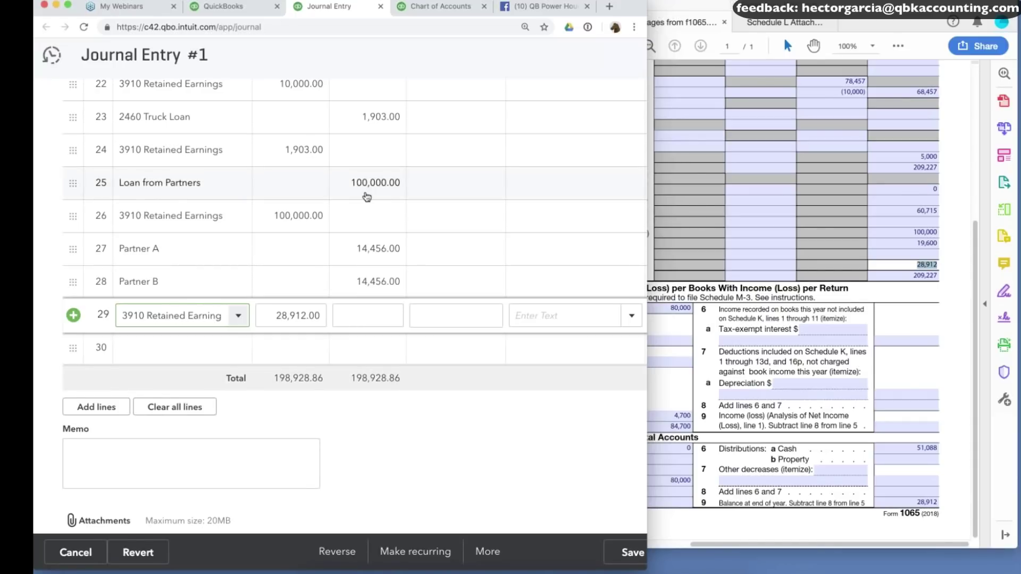
click(234, 7)
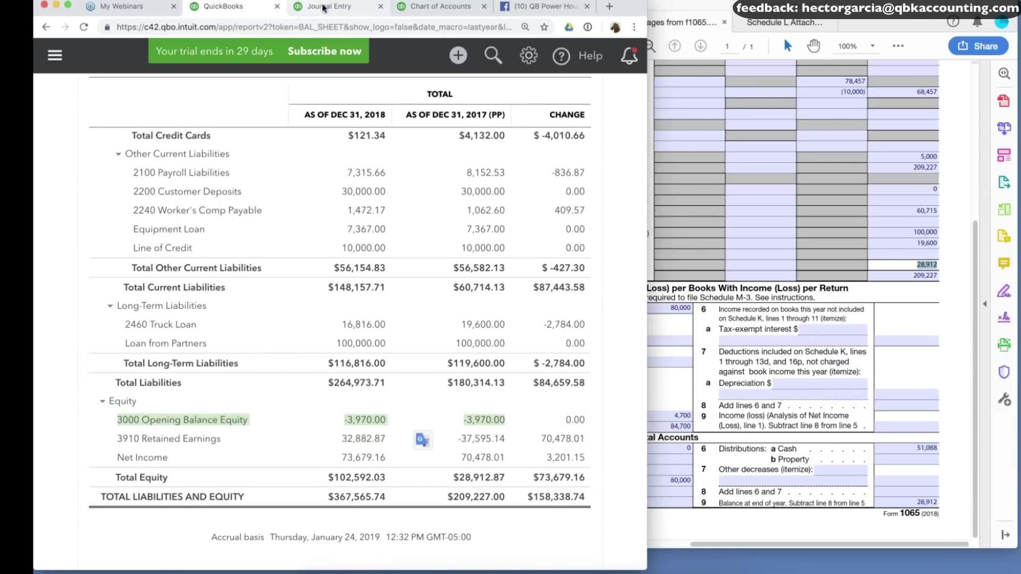
click(324, 8)
Change line 29 to 3000 Opening Balance Equity with a 3,970 credit.
scroll(352, 266, down, 2)
click(201, 321)
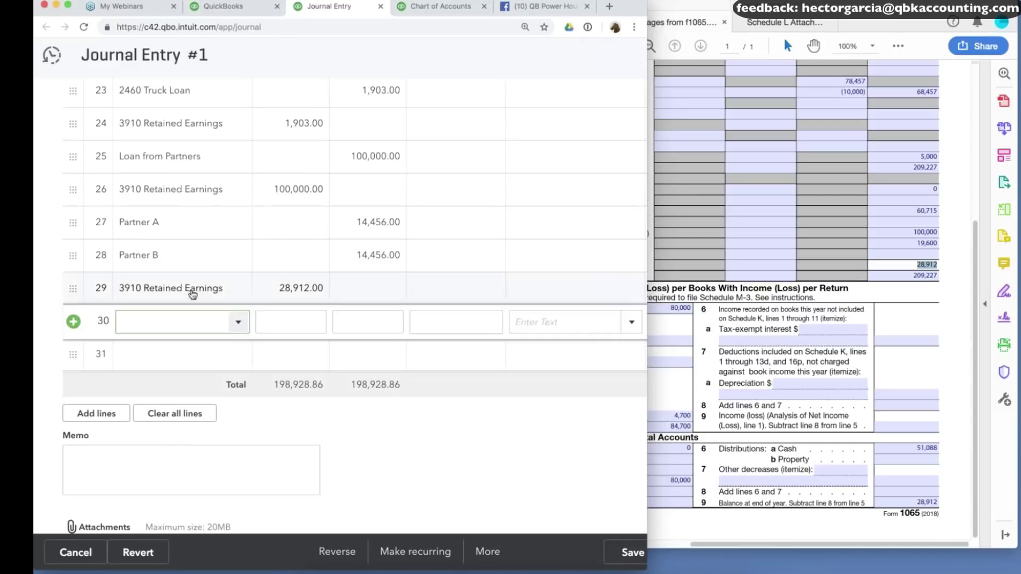
click(175, 288)
text(ope)
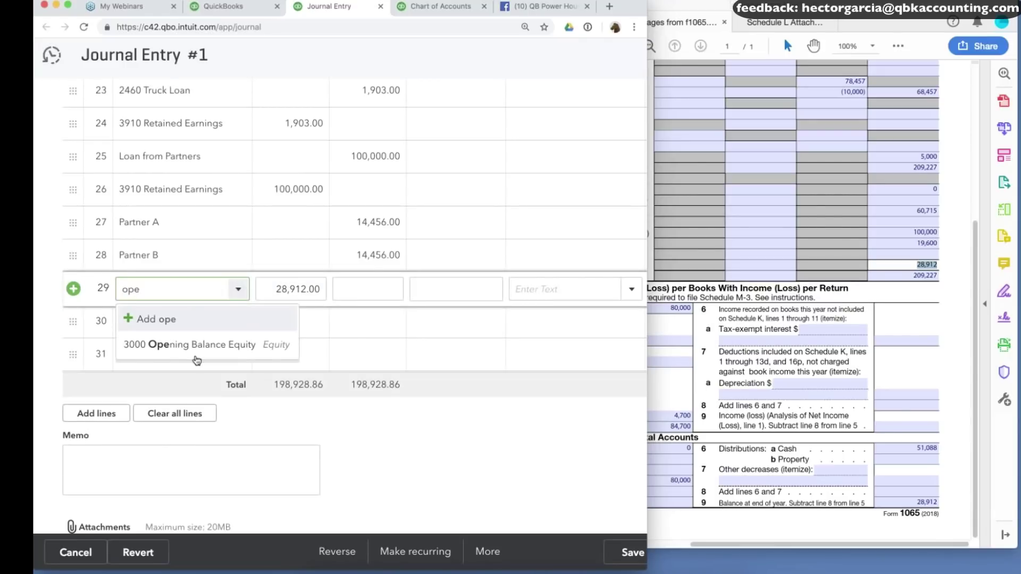
key(Return)
click(221, 9)
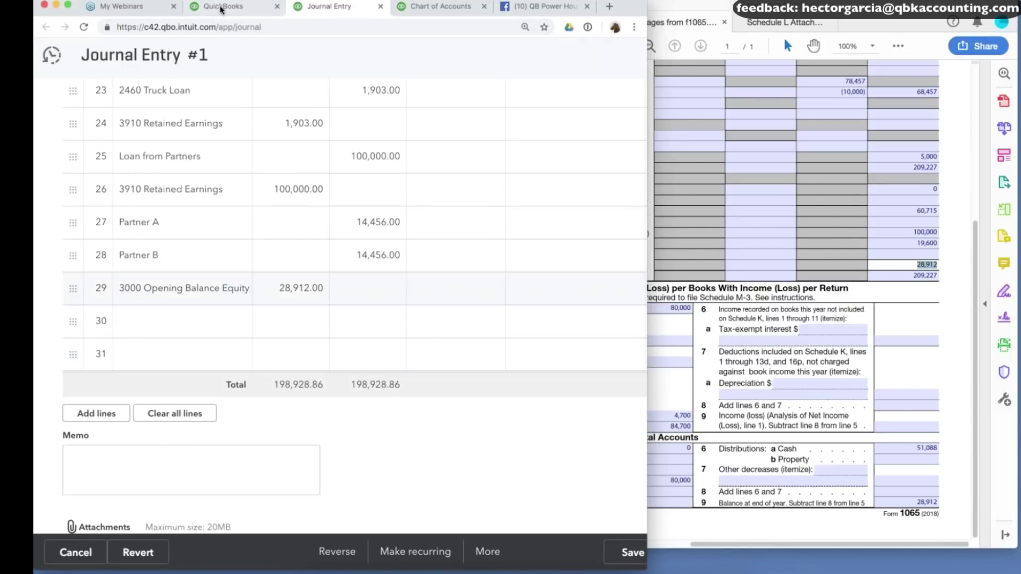
click(221, 9)
click(330, 6)
click(349, 289)
text(3970)
key(Tab)
Add 3910 Retained Earnings on line 30 for the 32,882 debit and save the entry.
click(180, 324)
text(ret)
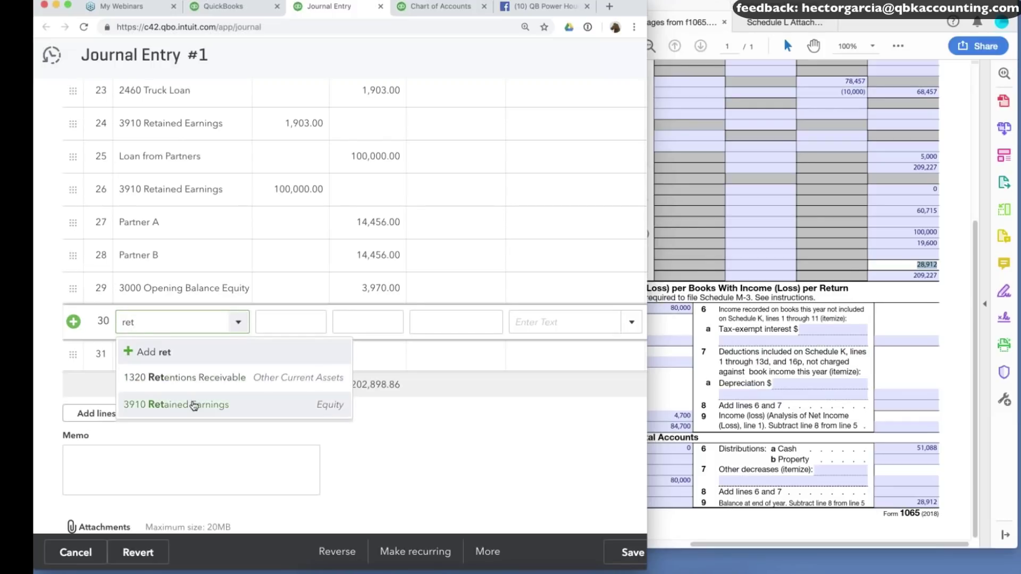
click(195, 403)
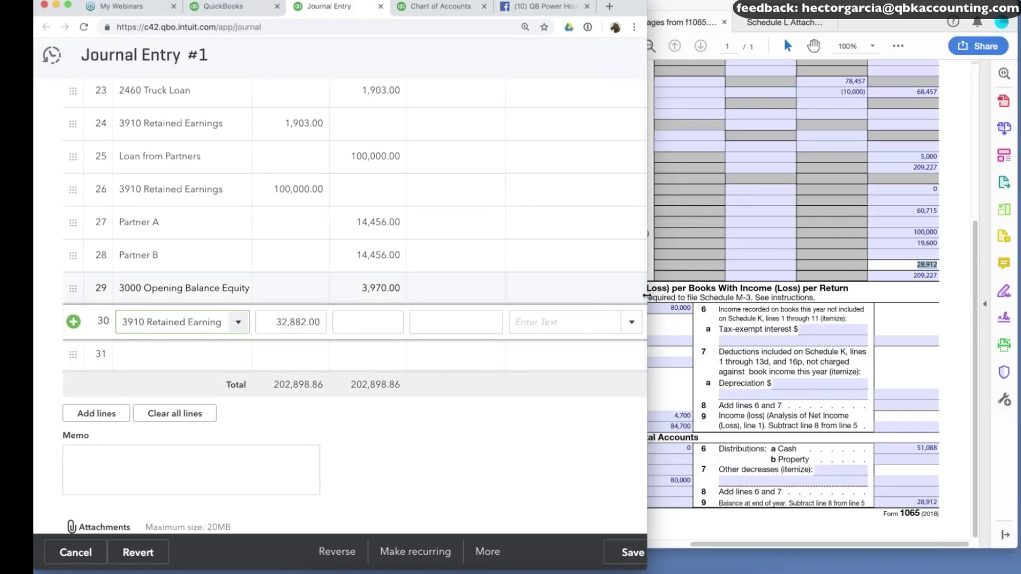
drag(647, 296, 906, 296)
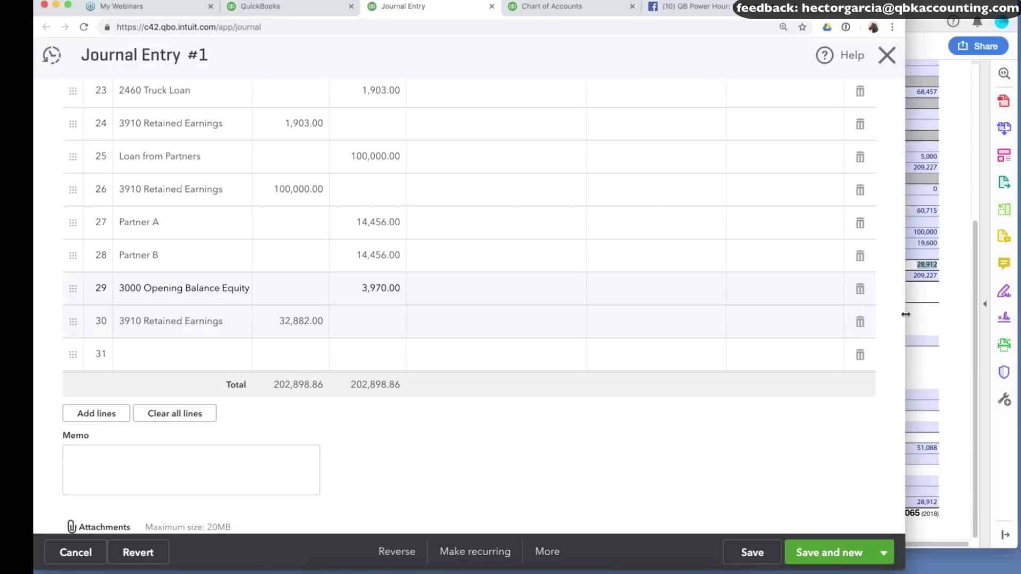
click(753, 553)
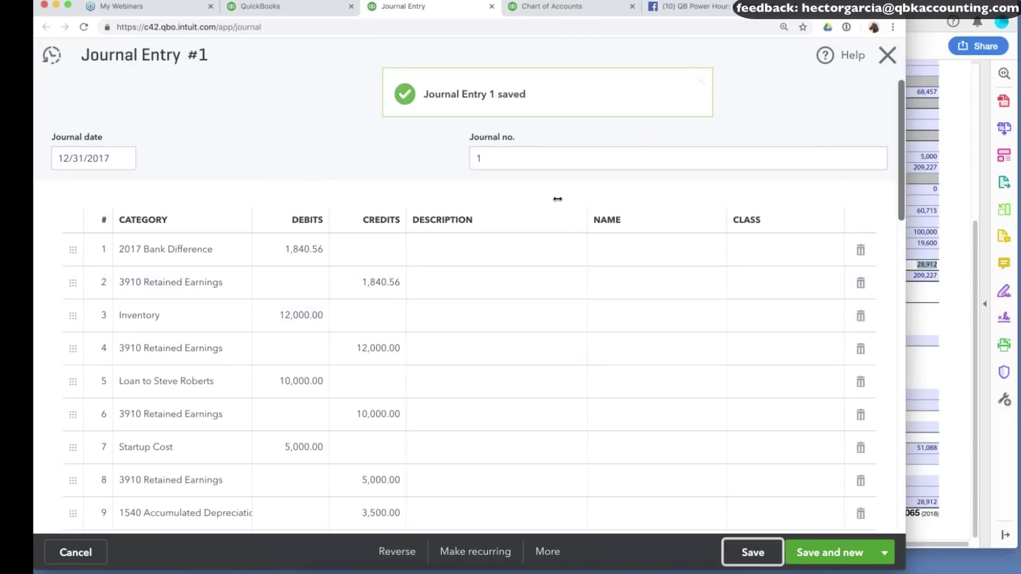
drag(558, 199, 528, 203)
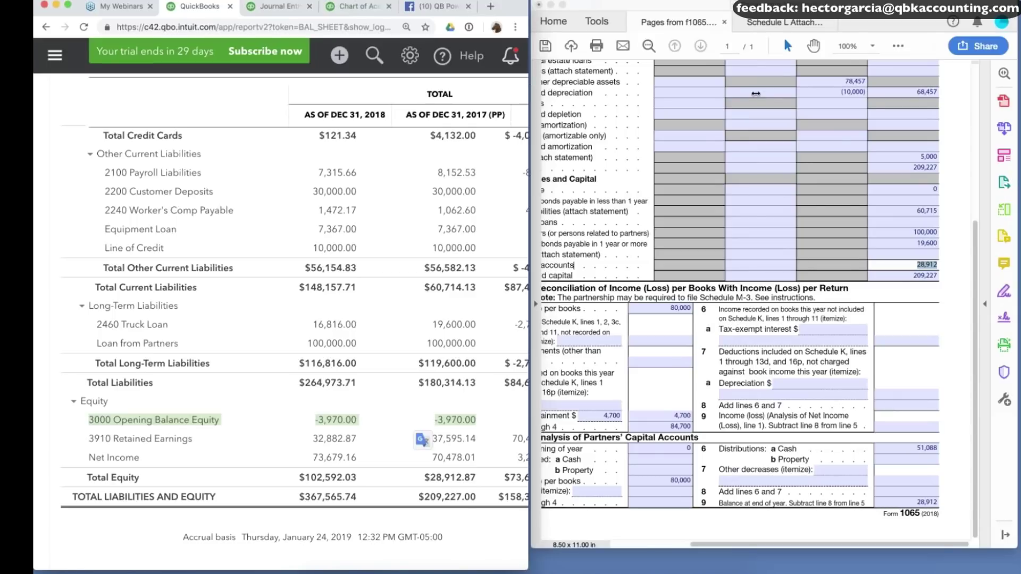
Scroll the widened balance sheet to confirm Partner A and Partner B at 14,456.00 each, totalling 209,227.00.
drag(756, 94, 883, 111)
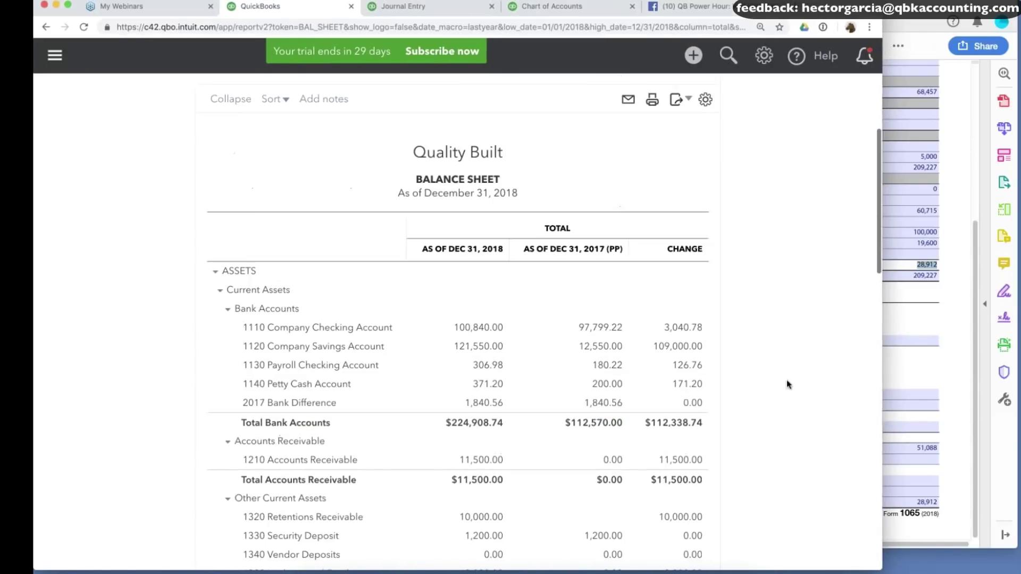
scroll(787, 379, down, 8)
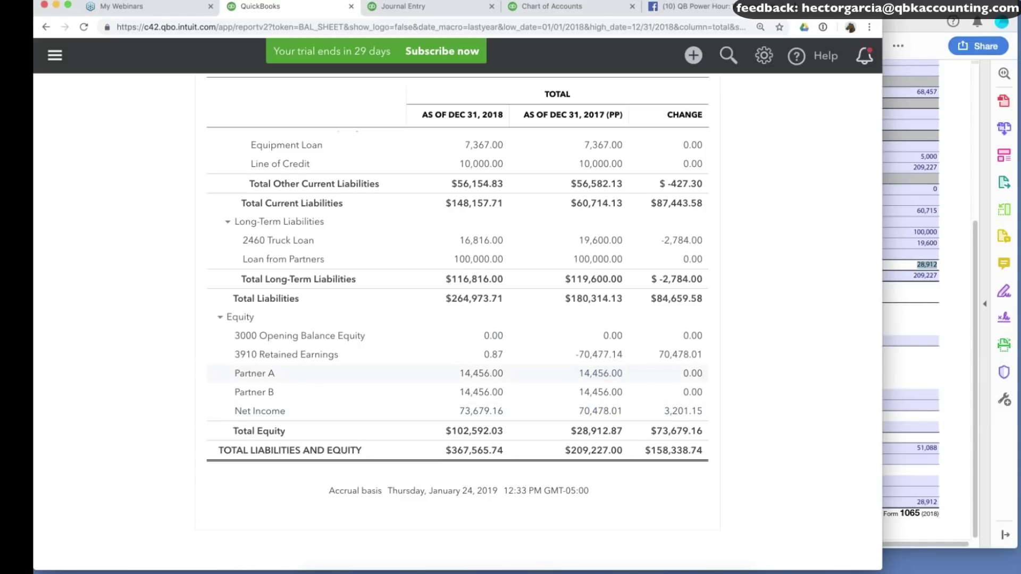
scroll(600, 374, up, 2)
scroll(630, 346, up, 4)
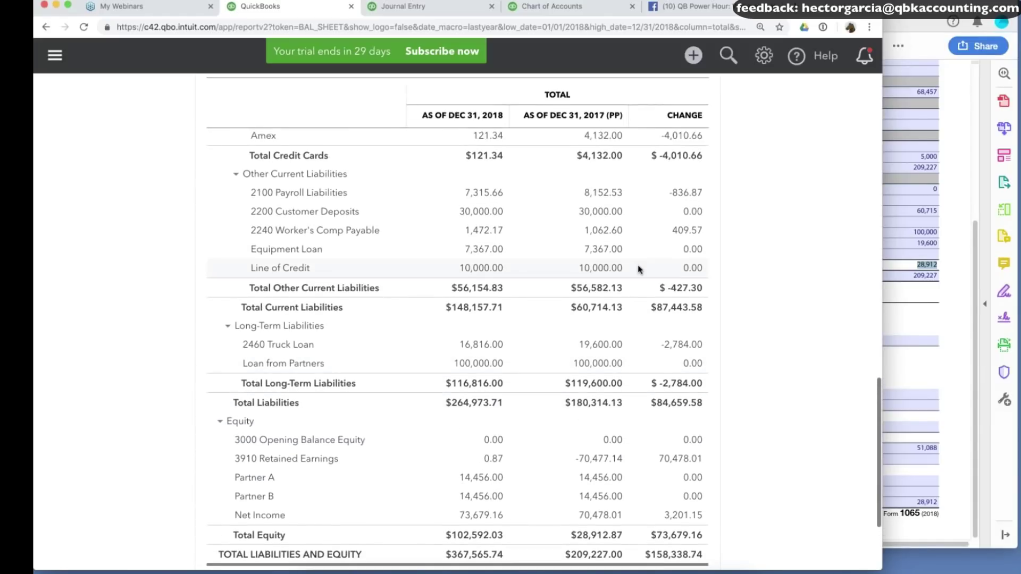
scroll(729, 272, up, 6)
scroll(729, 271, up, 4)
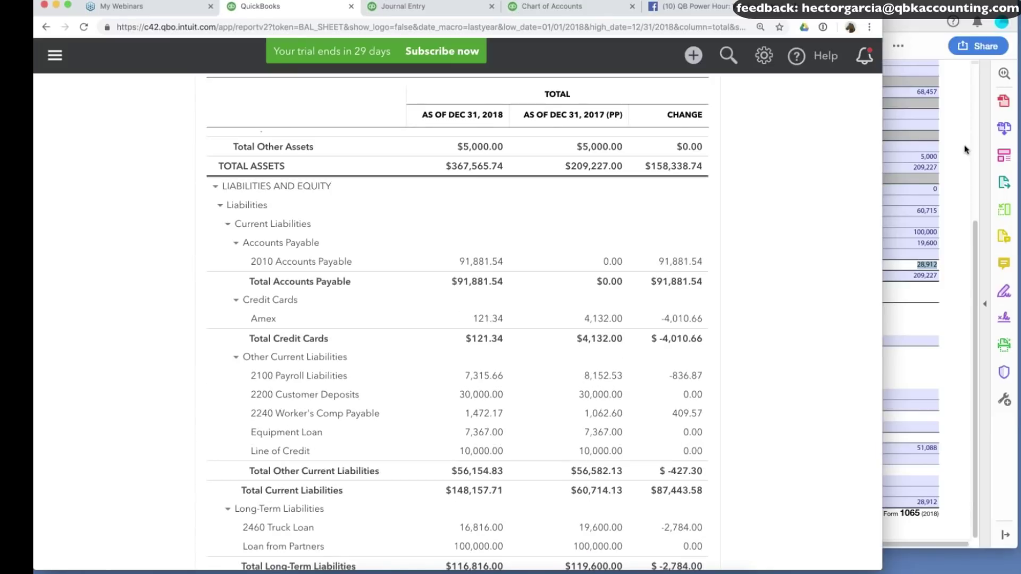
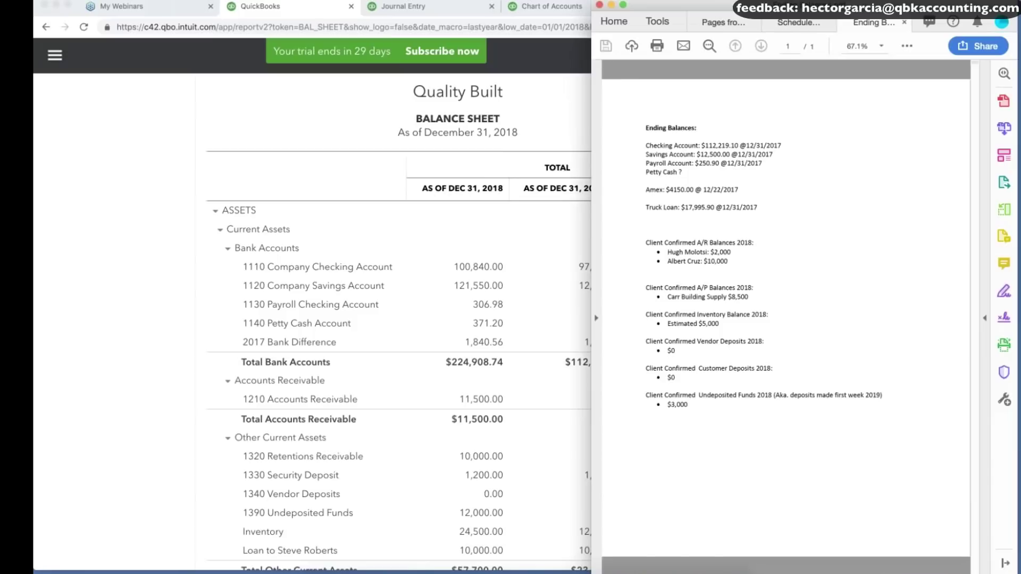
Enlarge the ending-balances PDF to full size, highlight the 2017 balances, then open QuickBooks' gear menu.
key(super+equal)
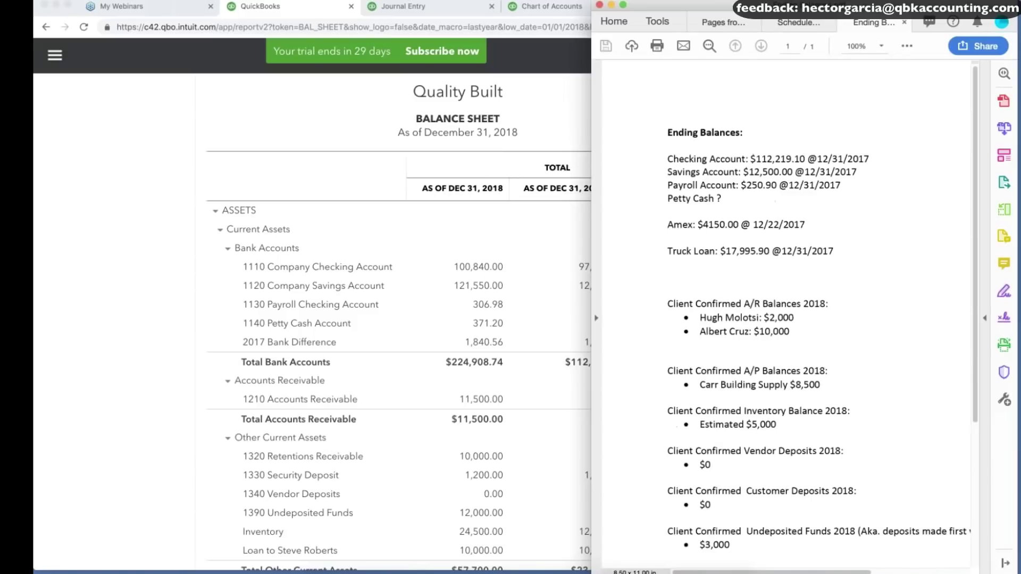
key(super+equal)
drag(668, 159, 849, 251)
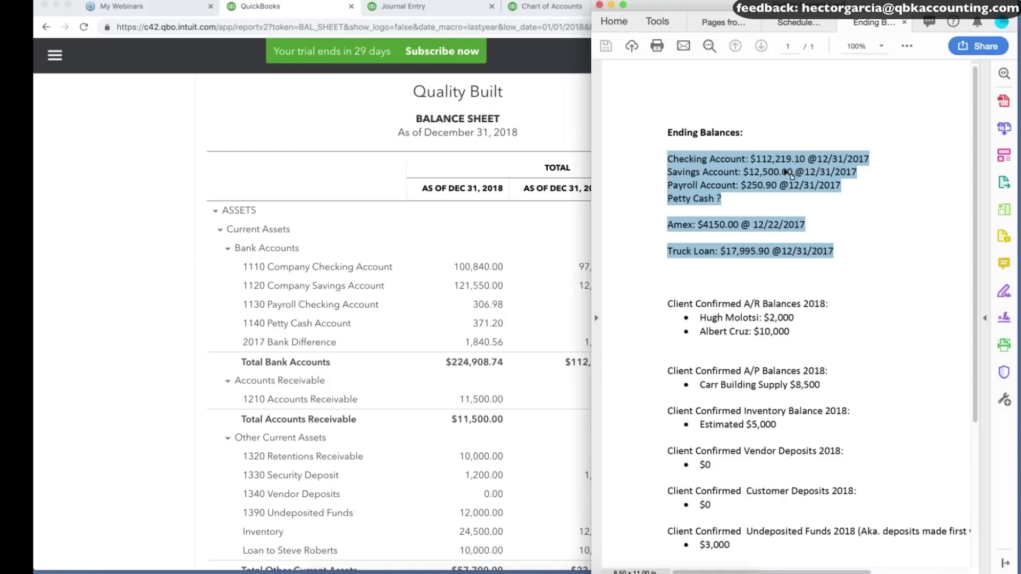
click(132, 224)
click(763, 61)
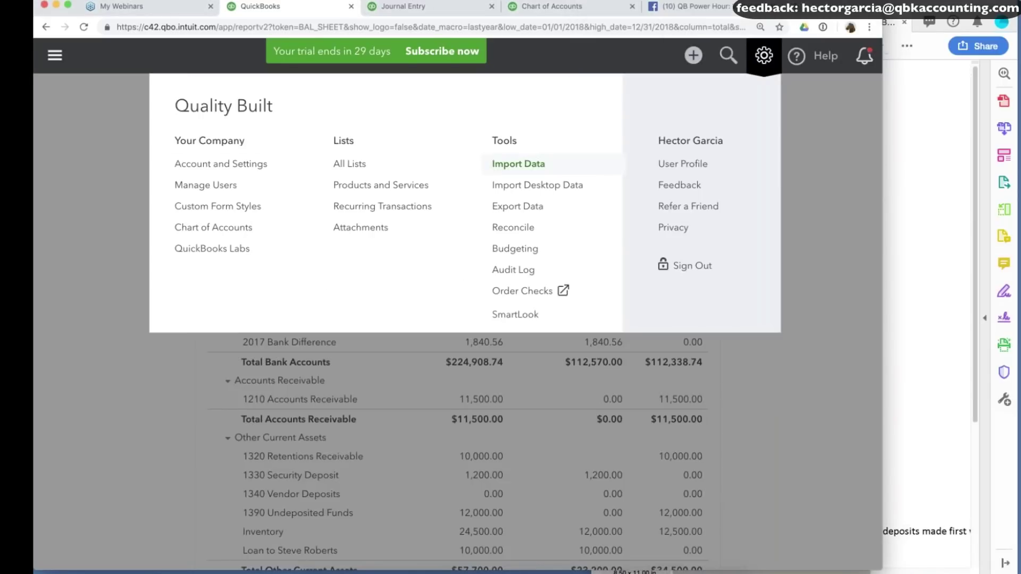
Start reconciling 1110 Company Checking Account, resuming the existing reconciliation.
click(514, 228)
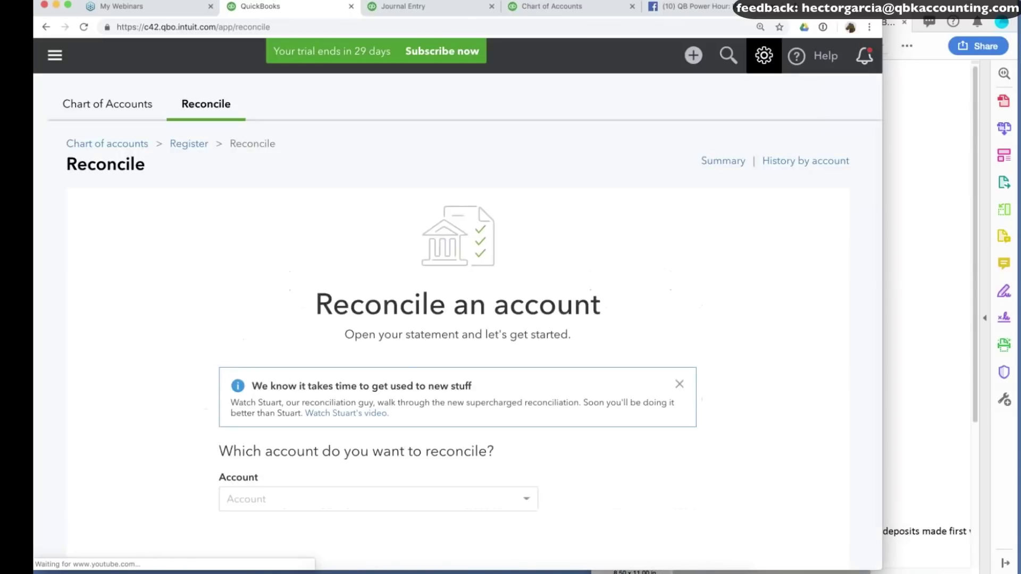
key(super+Tab)
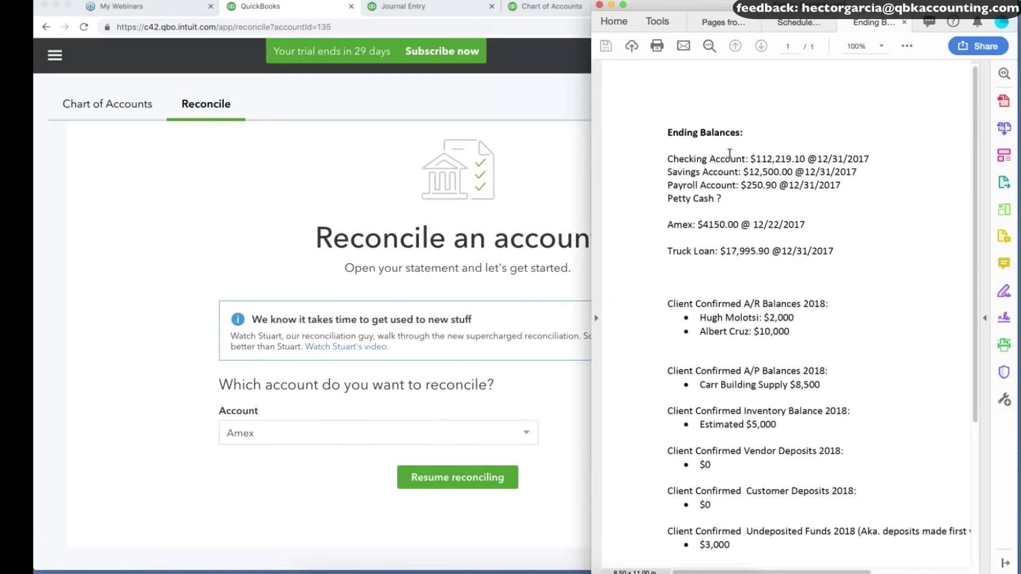
drag(746, 158, 668, 158)
click(260, 436)
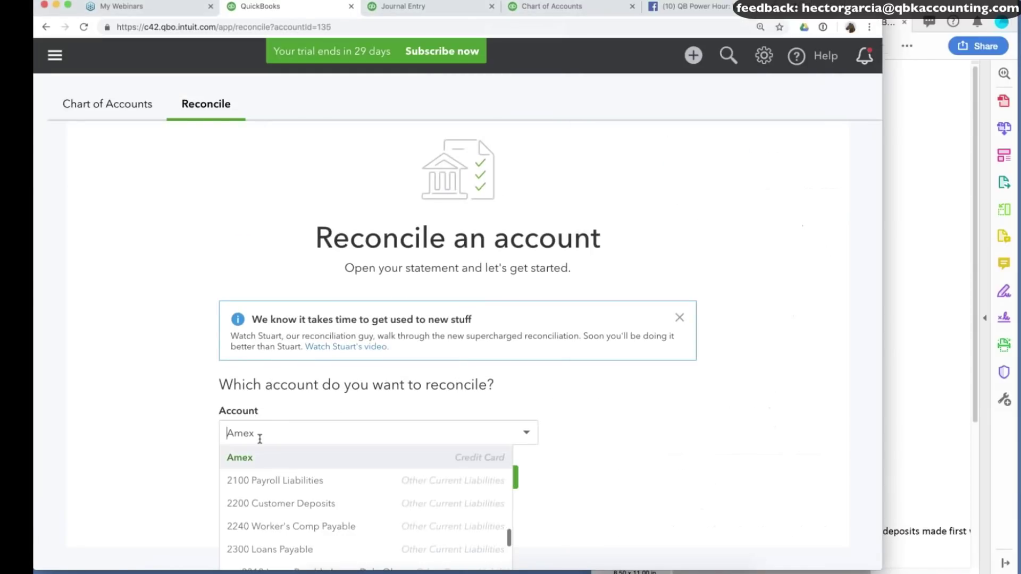
scroll(278, 465, up, 5)
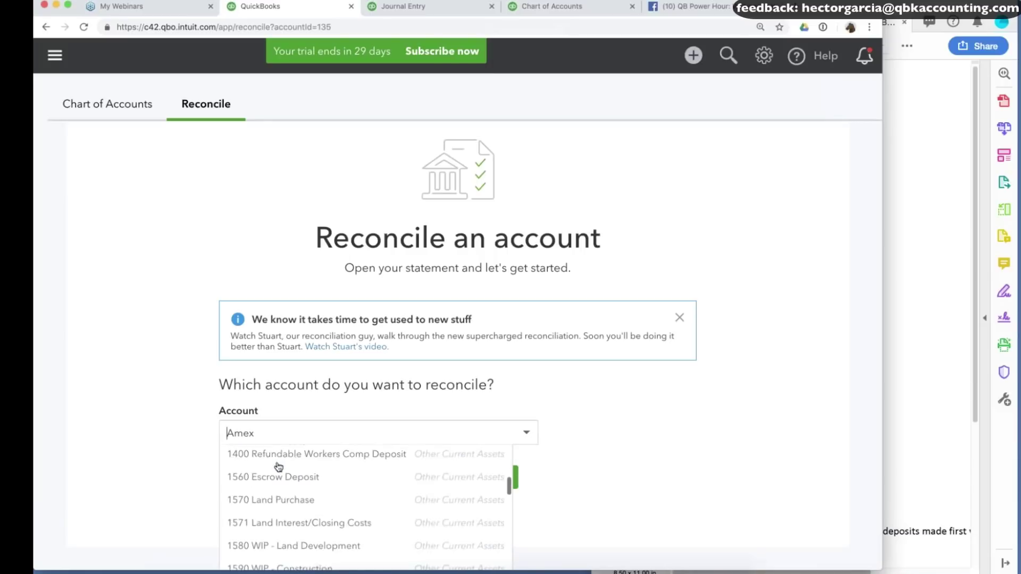
scroll(282, 482, down, 1)
scroll(277, 505, up, 1)
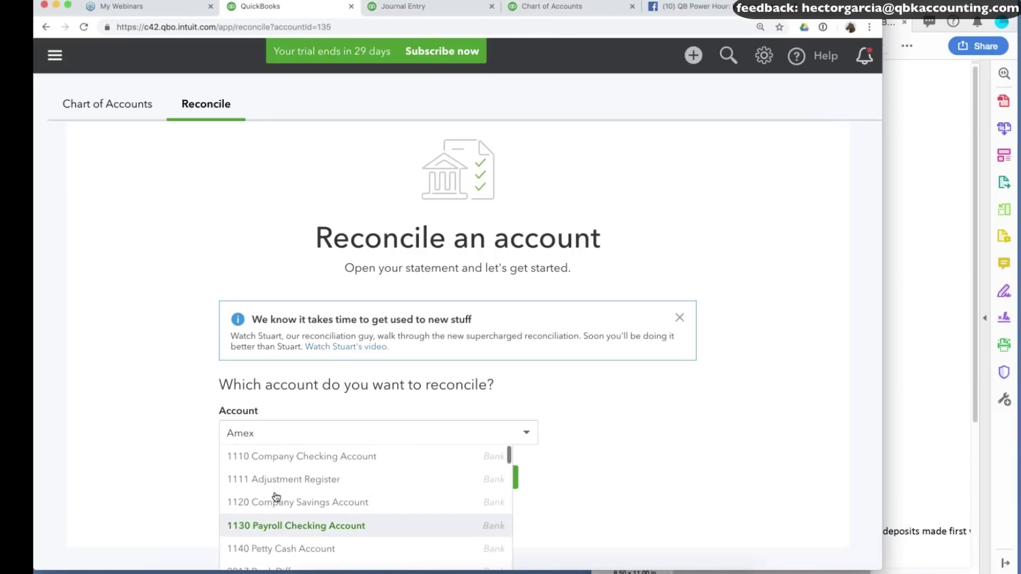
click(303, 457)
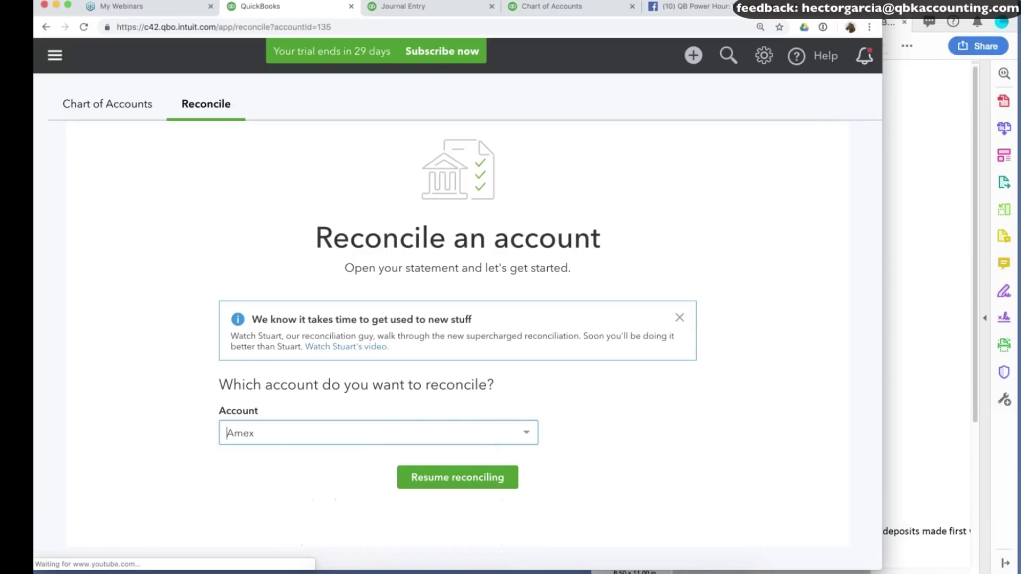
click(466, 478)
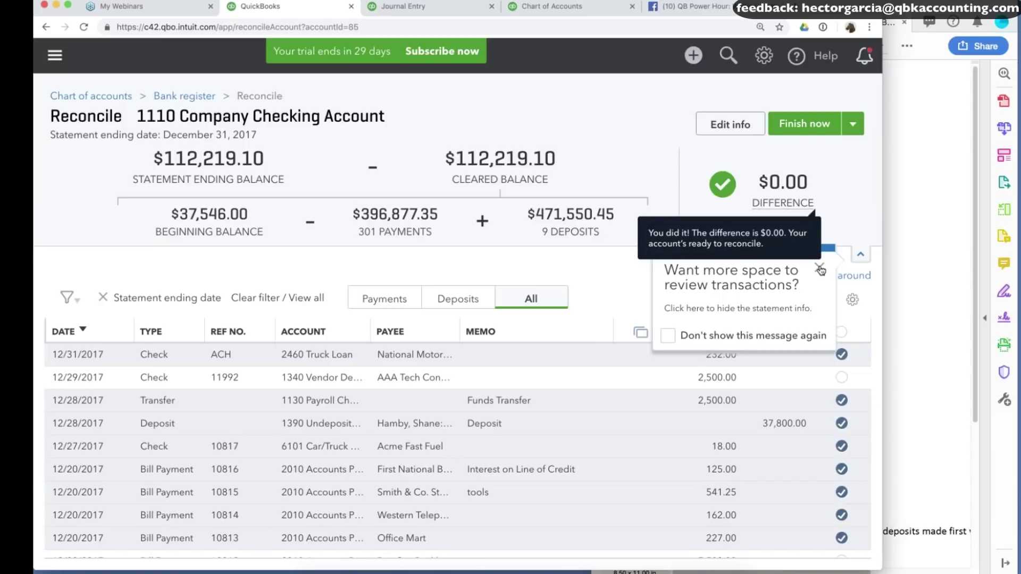
Confirm the statement ending balance matches the PDF's $112,219.10 and save the statement info.
click(821, 270)
click(730, 124)
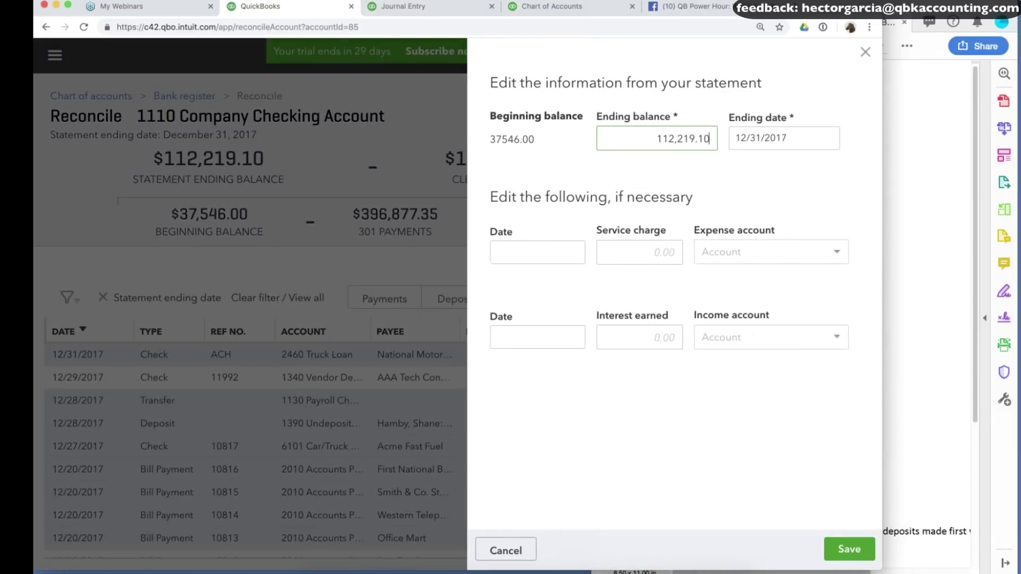
key(super+Tab)
drag(750, 159, 807, 160)
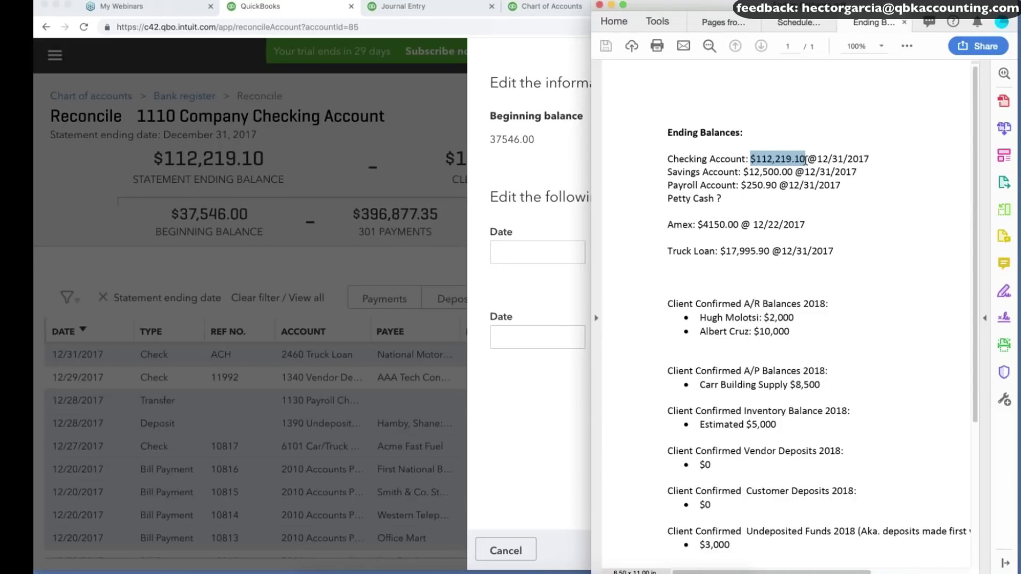
click(525, 139)
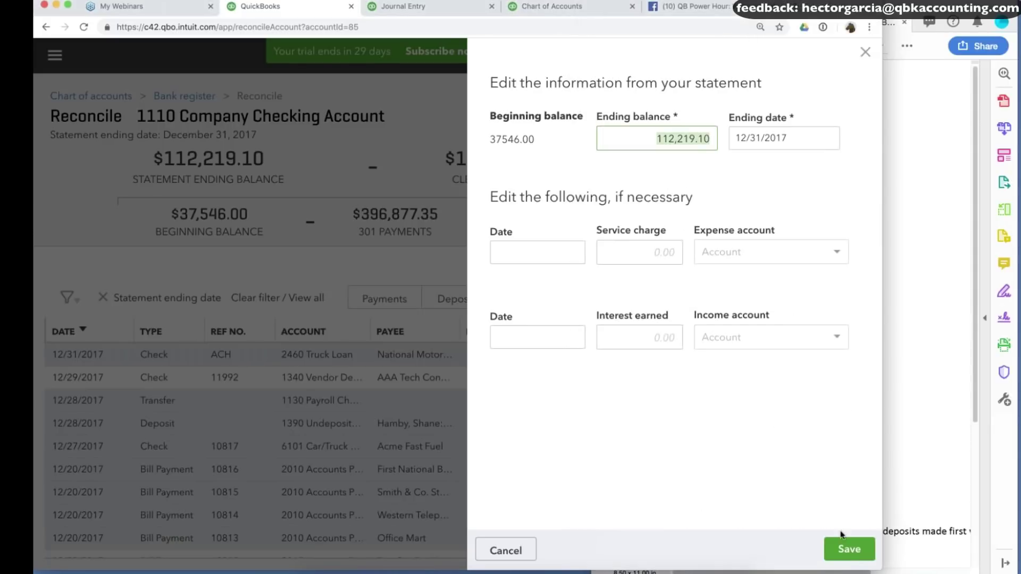
click(849, 551)
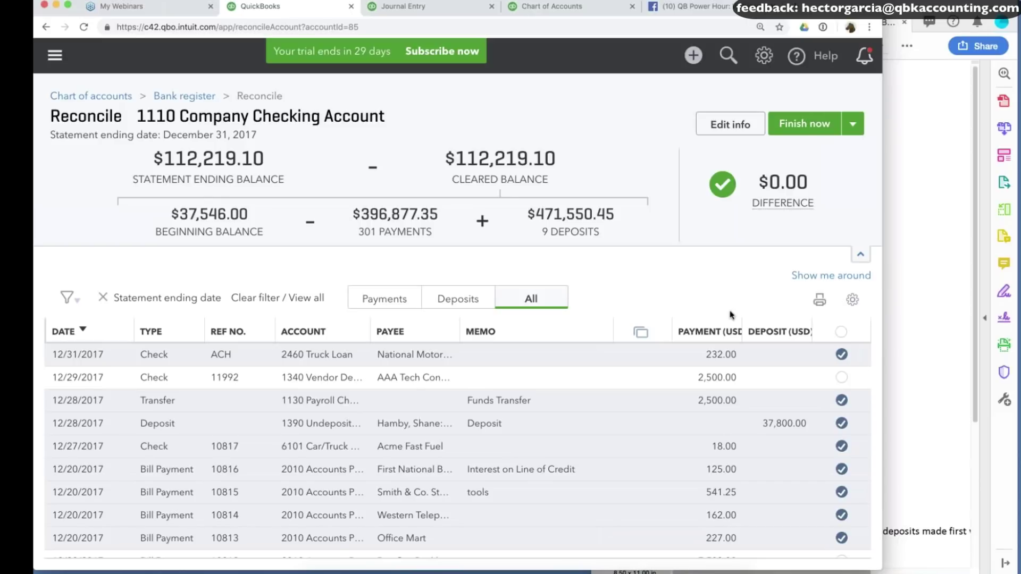
scroll(383, 364, down, 3)
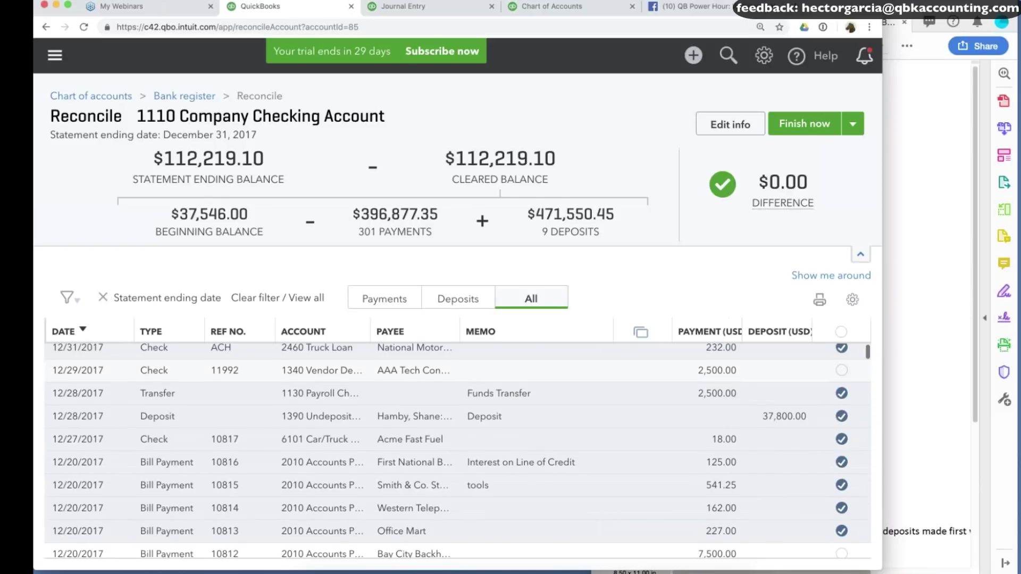
scroll(383, 363, up, 1)
scroll(383, 363, down, 5)
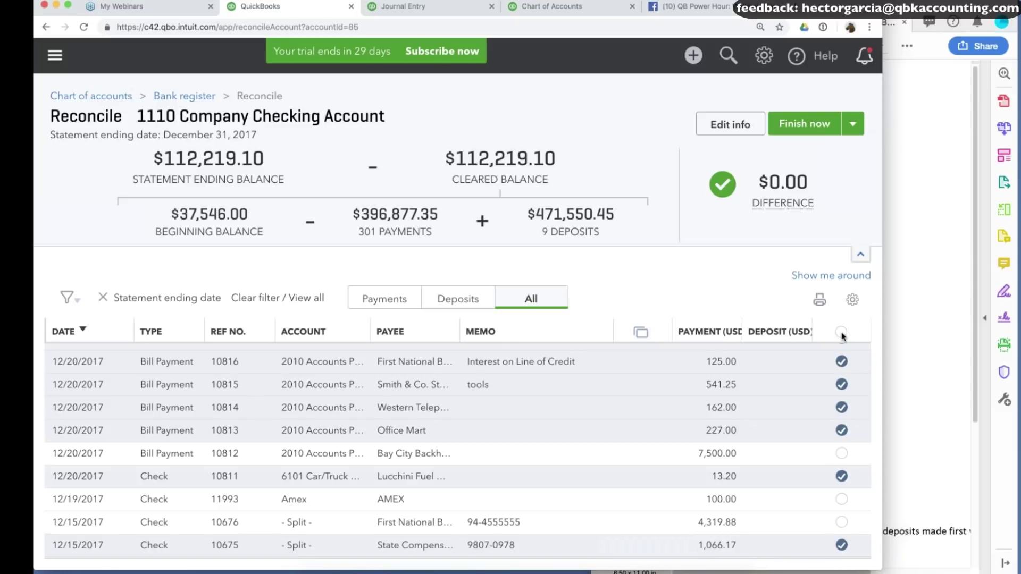
Review the transaction filter, keeping it on the statement ending date.
mouse_move(783, 202)
mouse_move(814, 203)
mouse_down()
mouse_move(769, 182)
mouse_move(815, 186)
mouse_up()
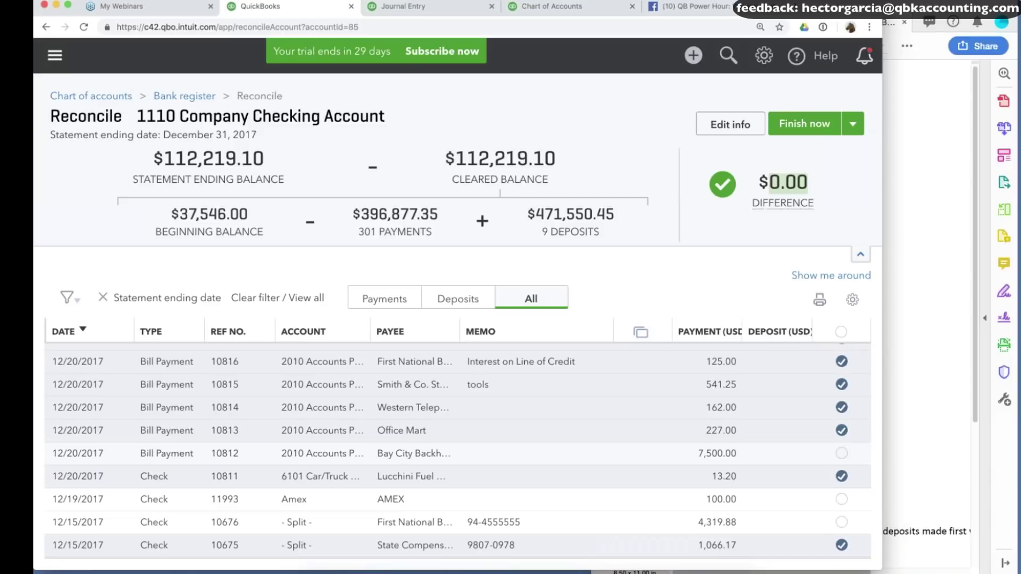
click(67, 297)
click(162, 458)
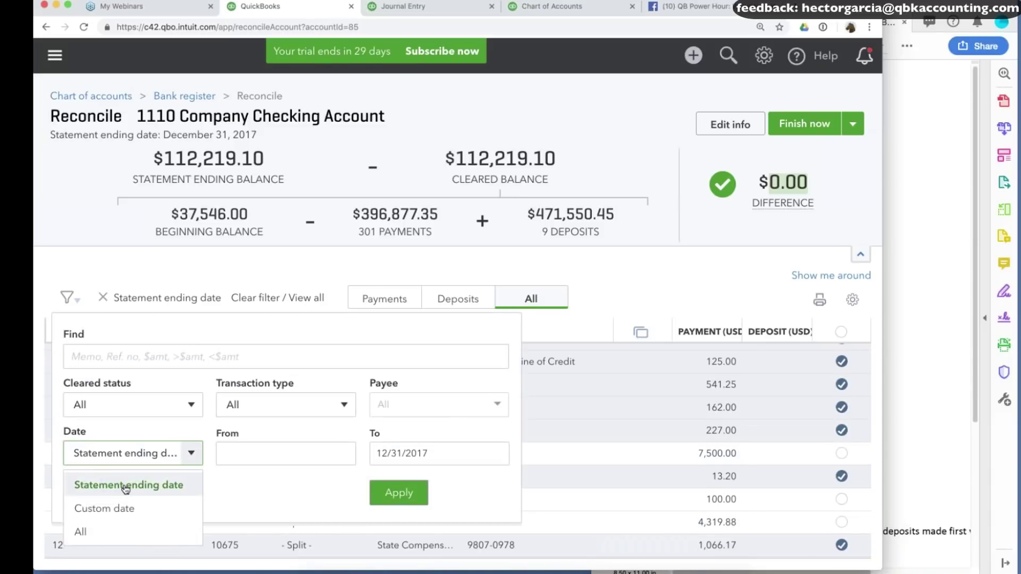
click(126, 486)
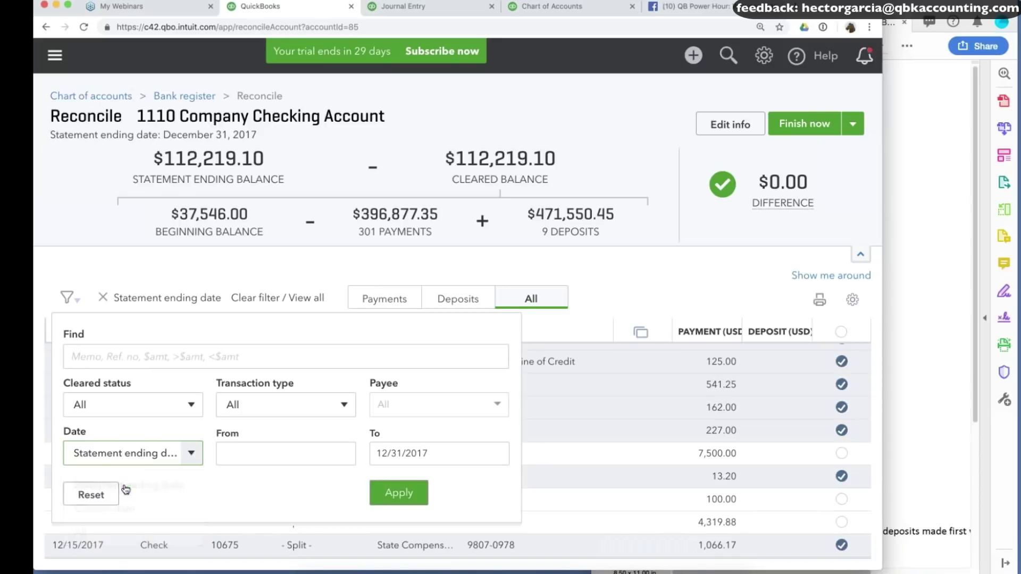
click(754, 286)
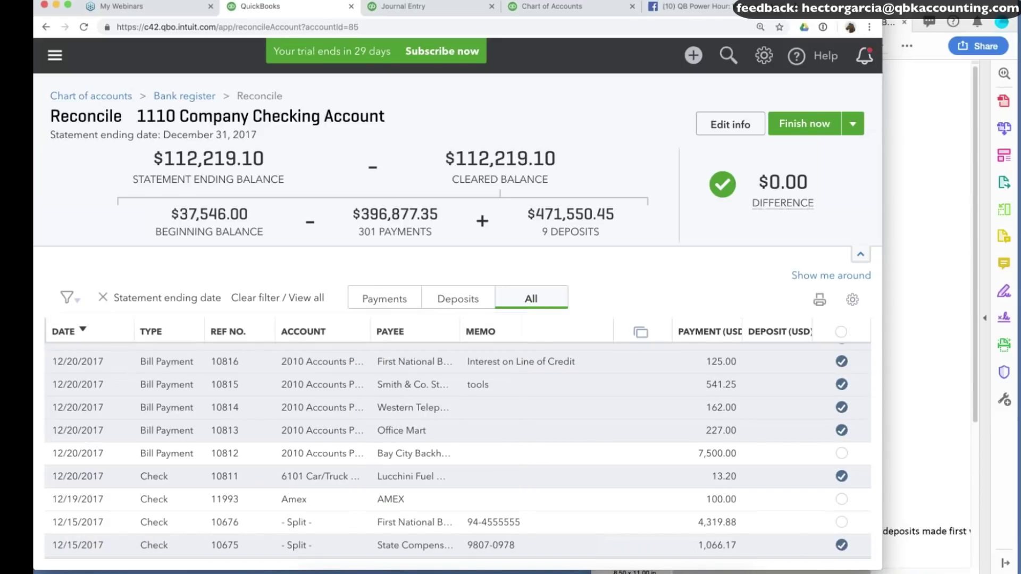
Mark all 314 checking transactions as cleared, leaving a $14,419.88 difference.
click(840, 333)
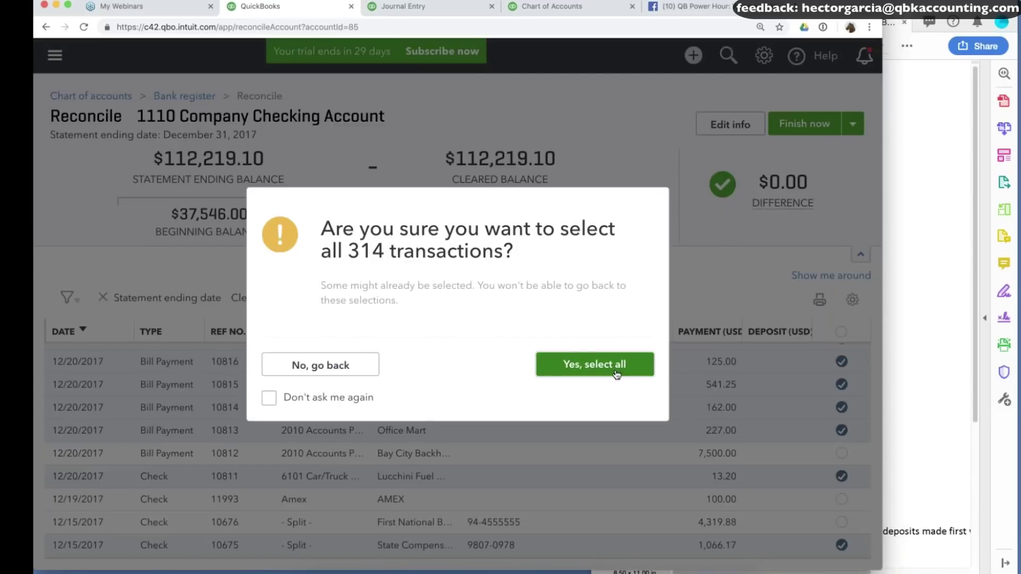
click(617, 375)
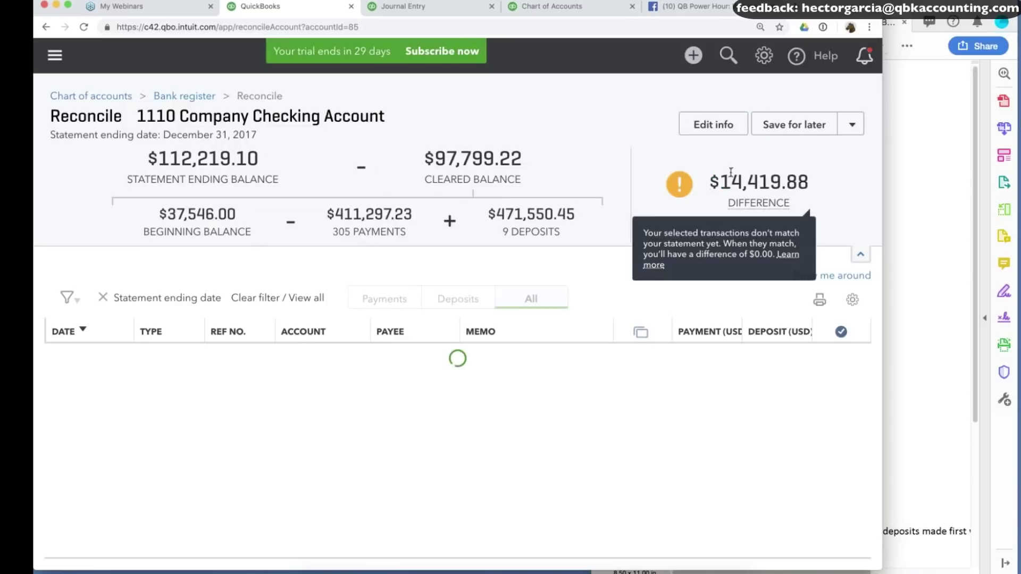
mouse_move(721, 184)
mouse_down()
mouse_move(814, 187)
mouse_move(720, 189)
mouse_up()
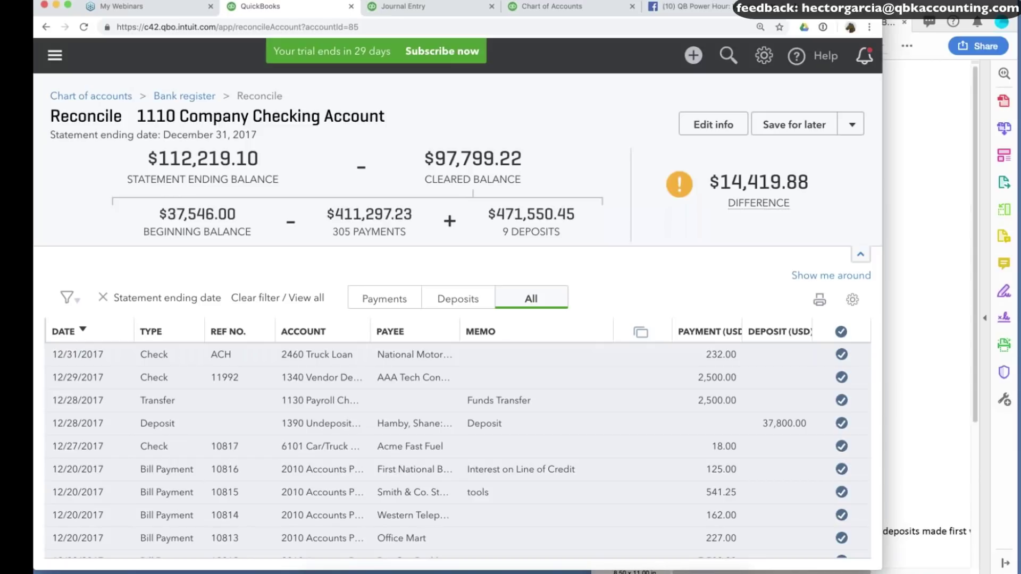
Change the checking statement ending date to 01/01/2018 and save.
drag(712, 213, 733, 140)
click(732, 140)
click(713, 124)
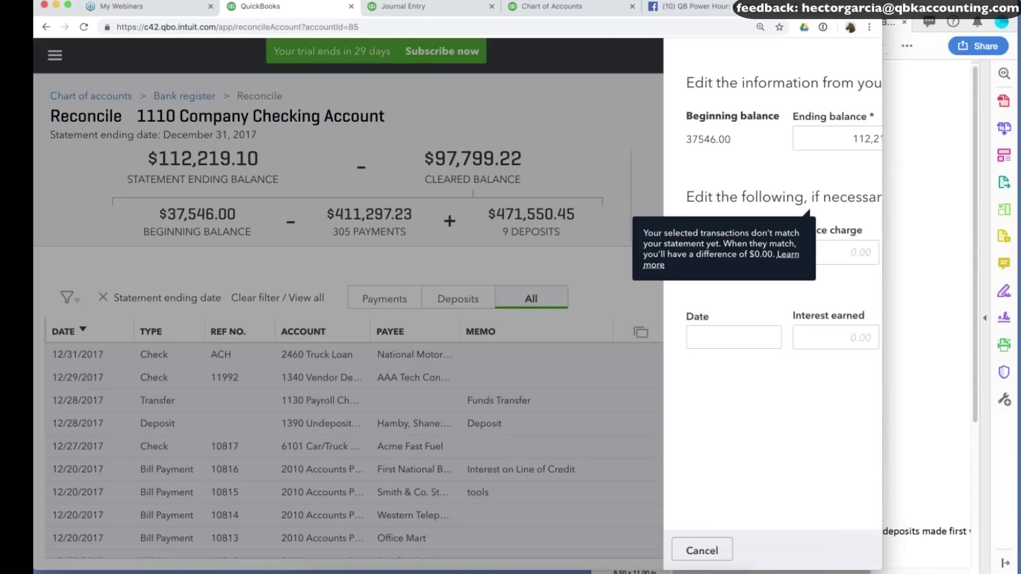
click(783, 138)
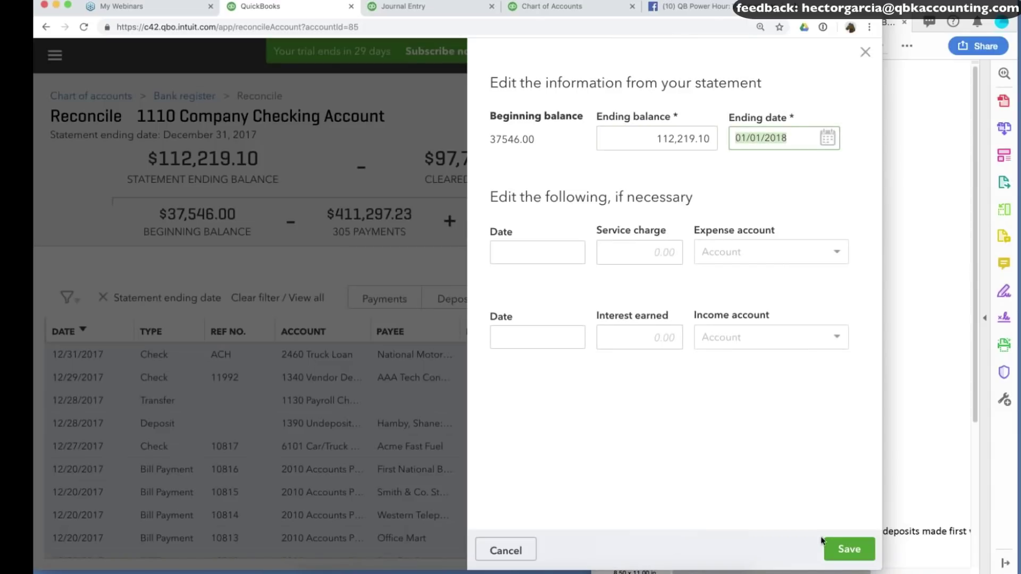
click(850, 549)
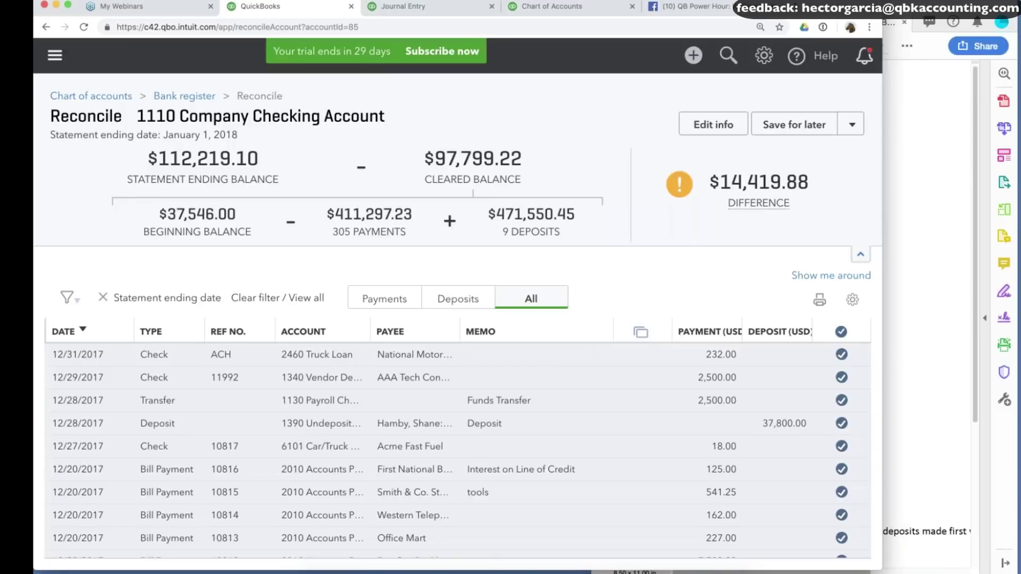
scroll(457, 452, down, 10)
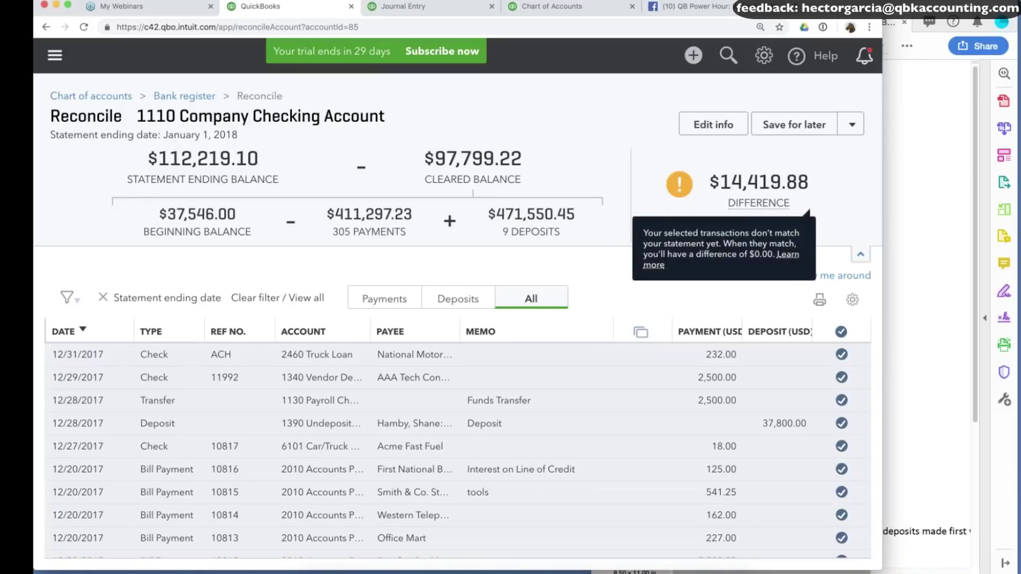
Finish the checking reconciliation now, posting an adjustment for the difference.
click(852, 122)
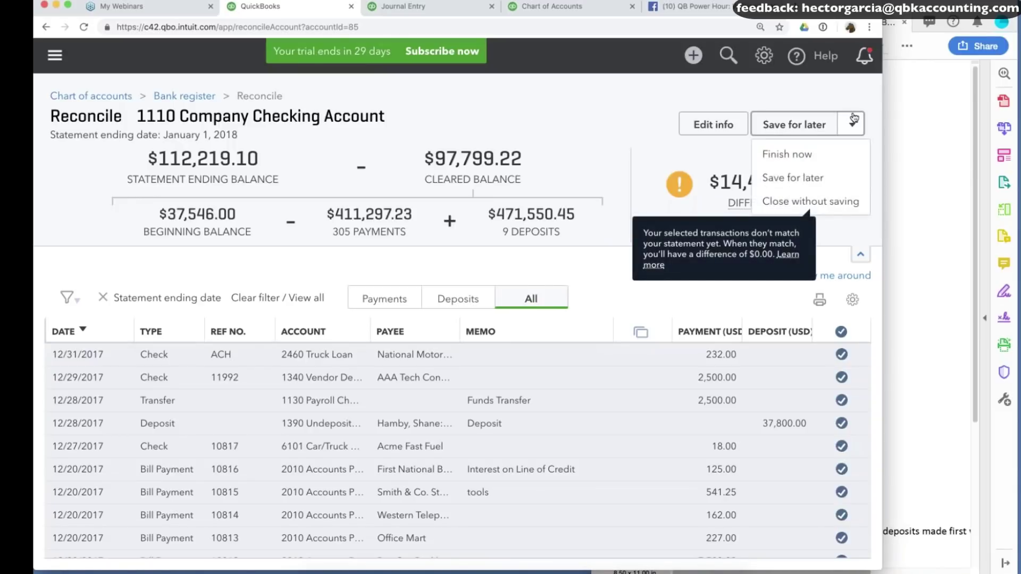
click(799, 156)
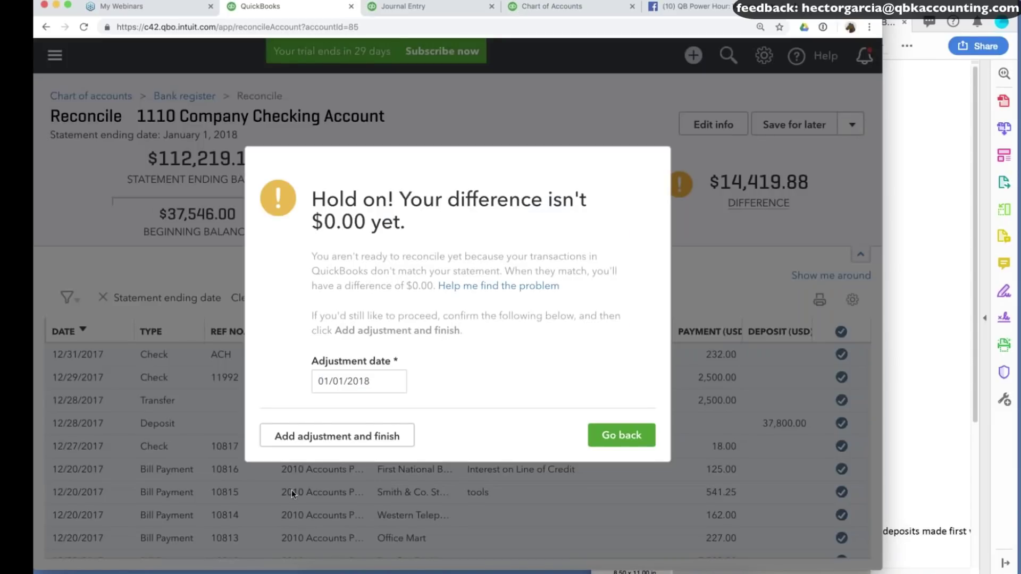
click(363, 447)
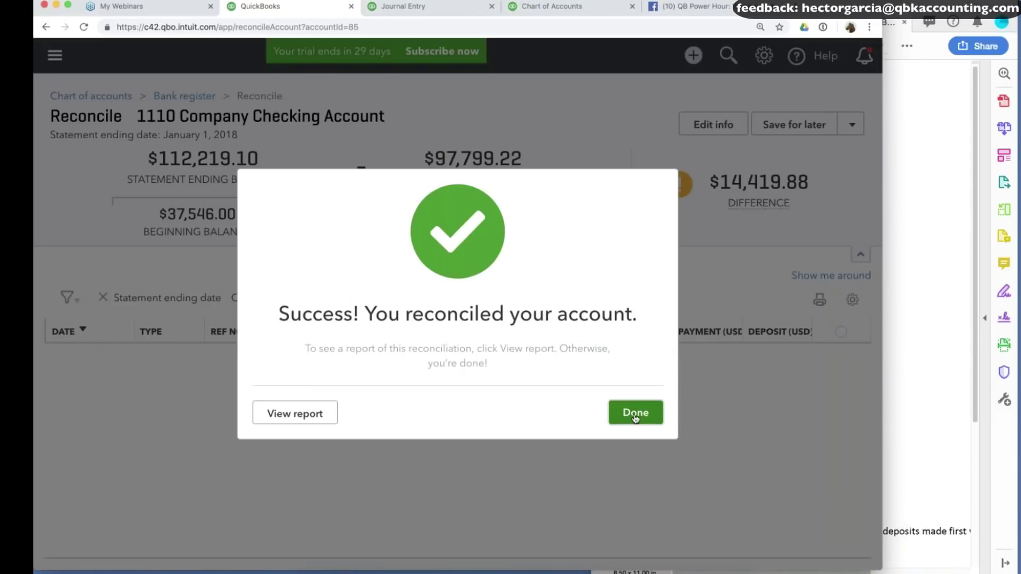
click(635, 418)
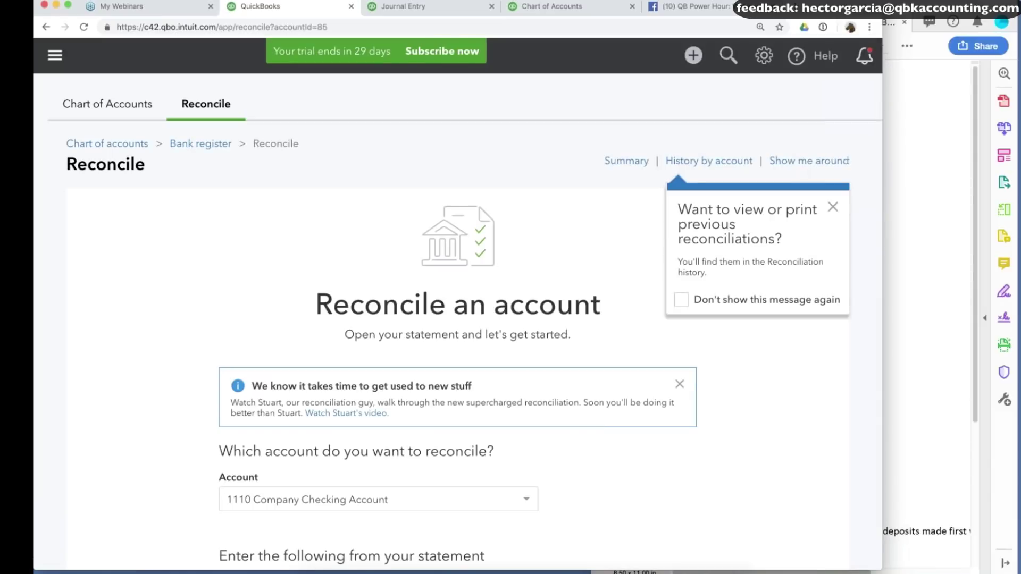
Highlight the $12,500.00 savings balance in the client's ending-balances document.
scroll(457, 346, down, 2)
scroll(812, 298, down, 2)
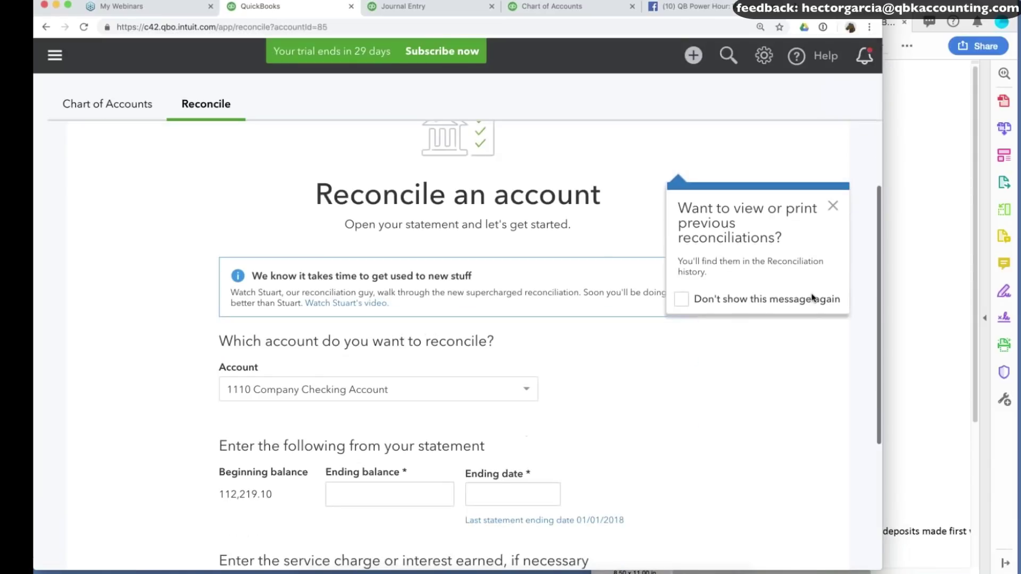
click(928, 298)
drag(668, 171, 792, 172)
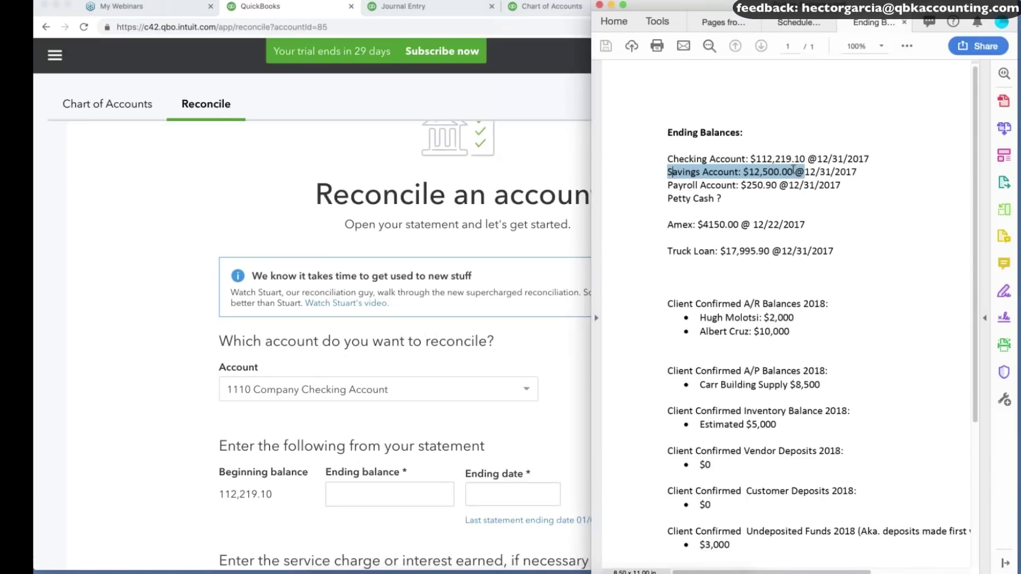
click(193, 378)
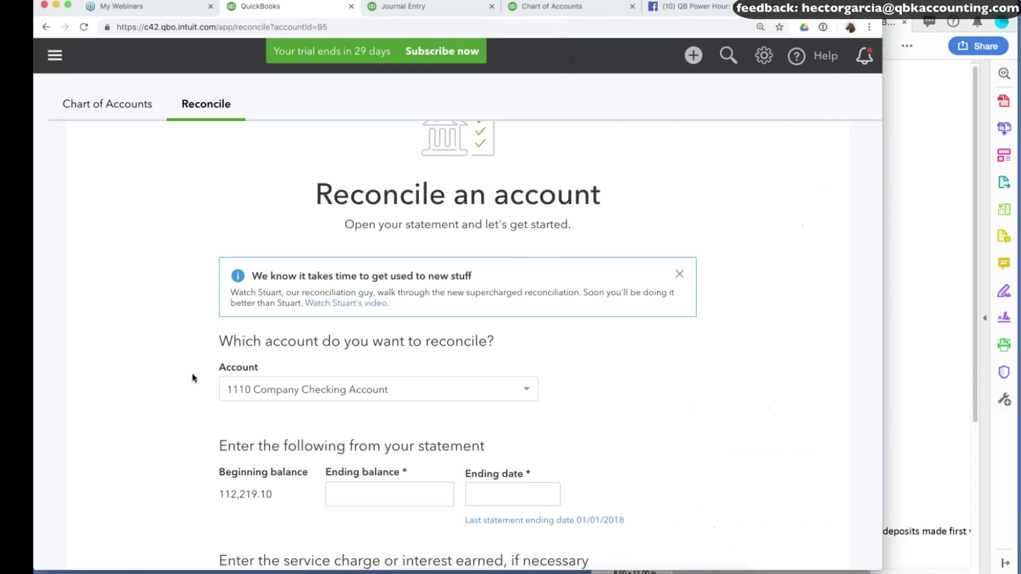
Resume reconciling 1120 Company Savings Account with a 12,500.00 ending balance dated 12/31/2017.
click(372, 390)
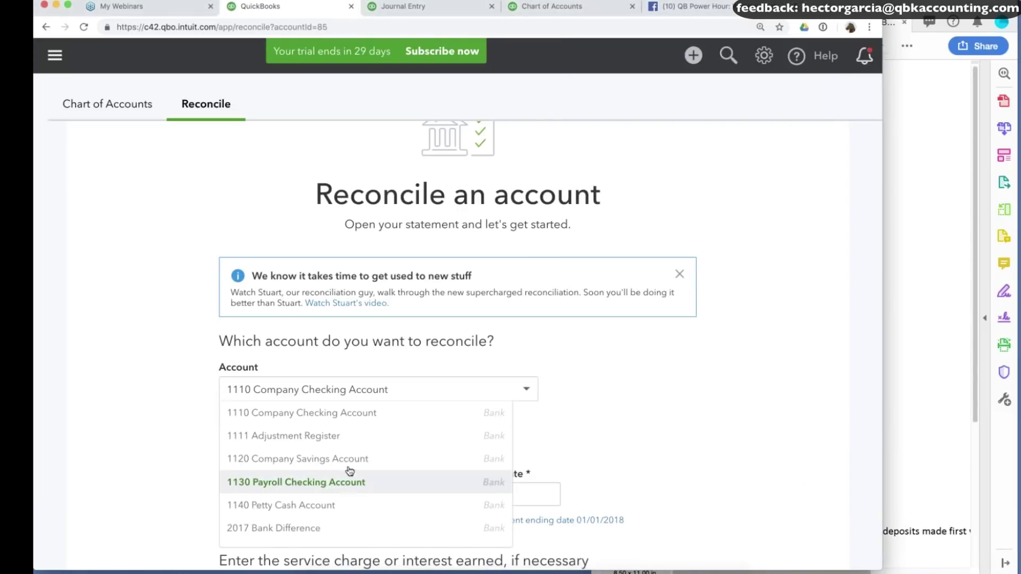
click(370, 459)
click(405, 478)
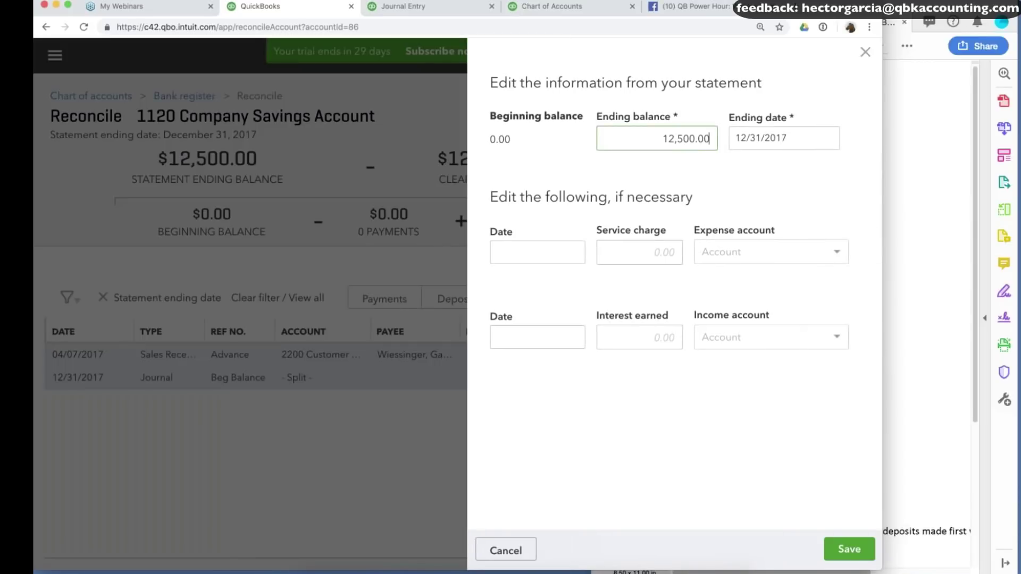
key(super+Tab)
key(super+Tab)
click(842, 553)
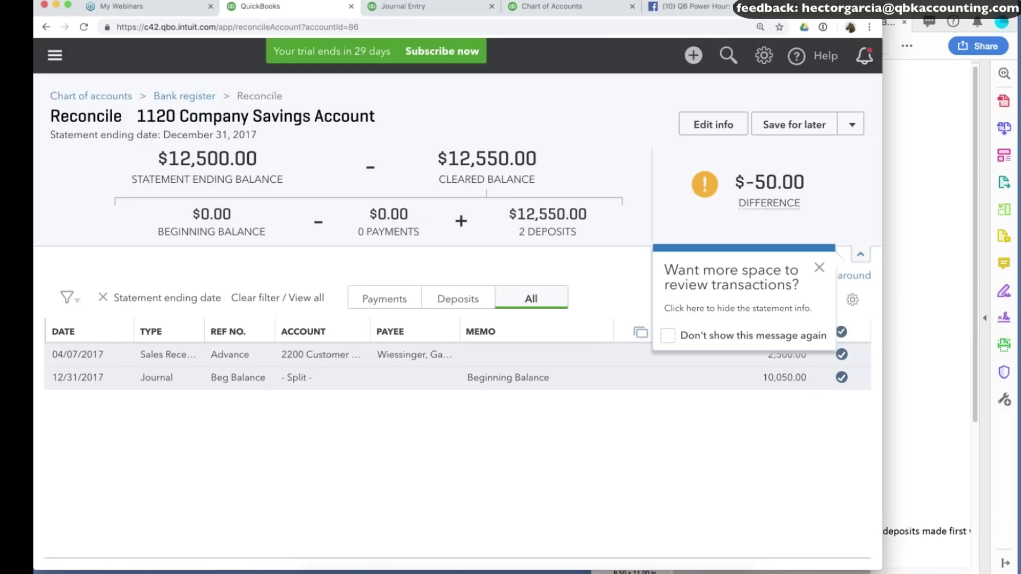
Save the savings reconciliation for later, reopen it, and choose Finish now.
click(820, 271)
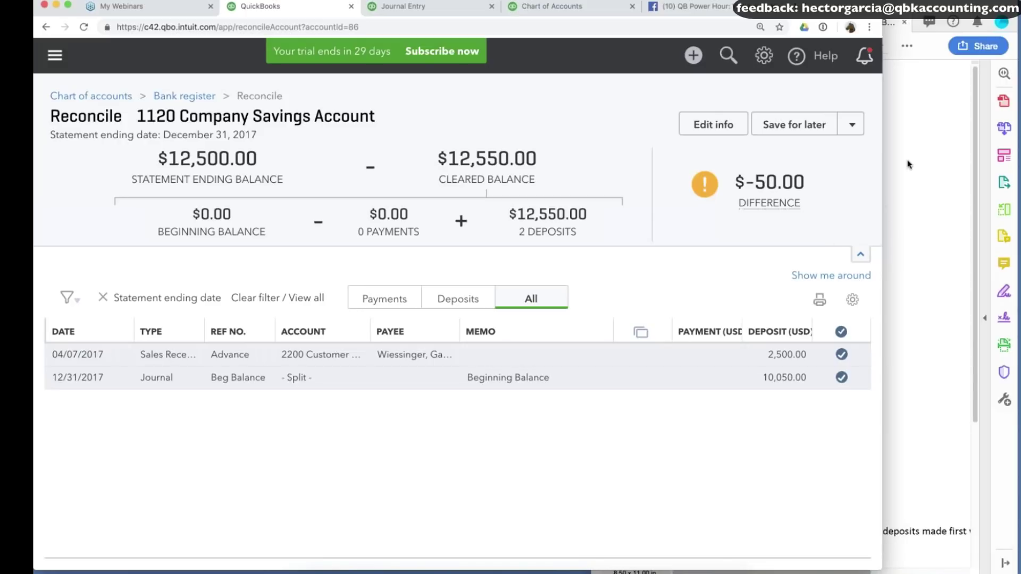
click(854, 127)
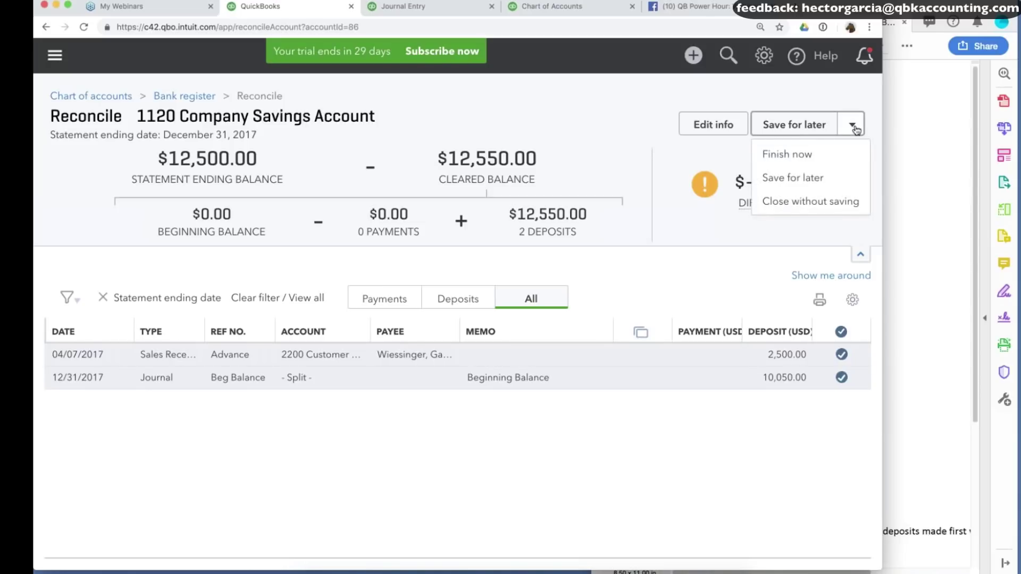
click(793, 178)
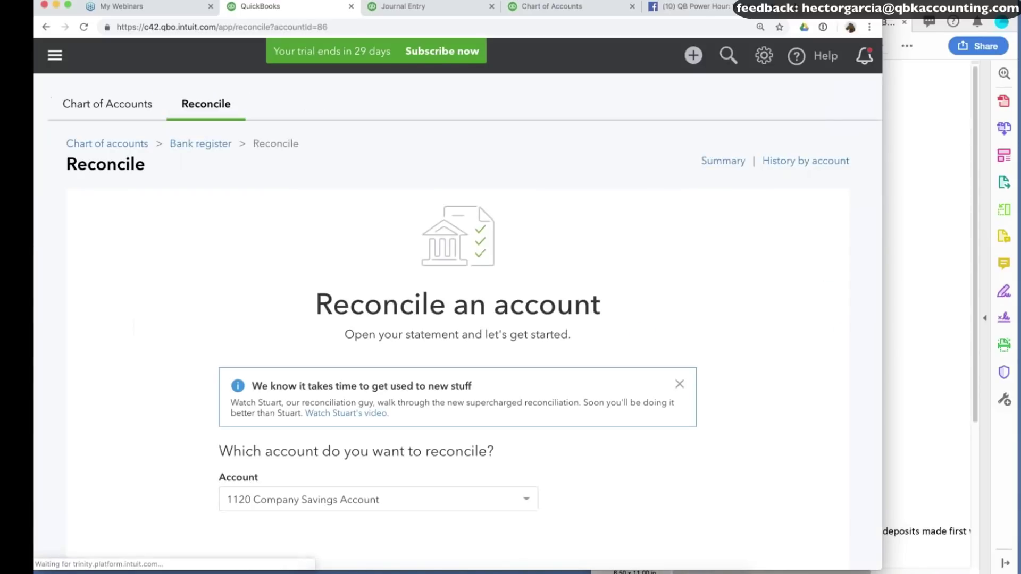
click(458, 477)
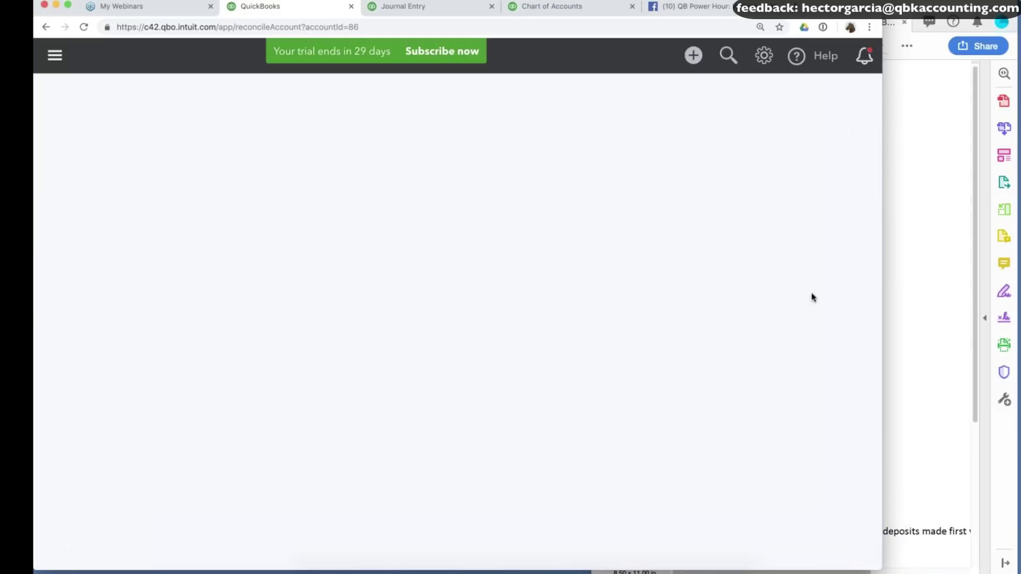
click(853, 124)
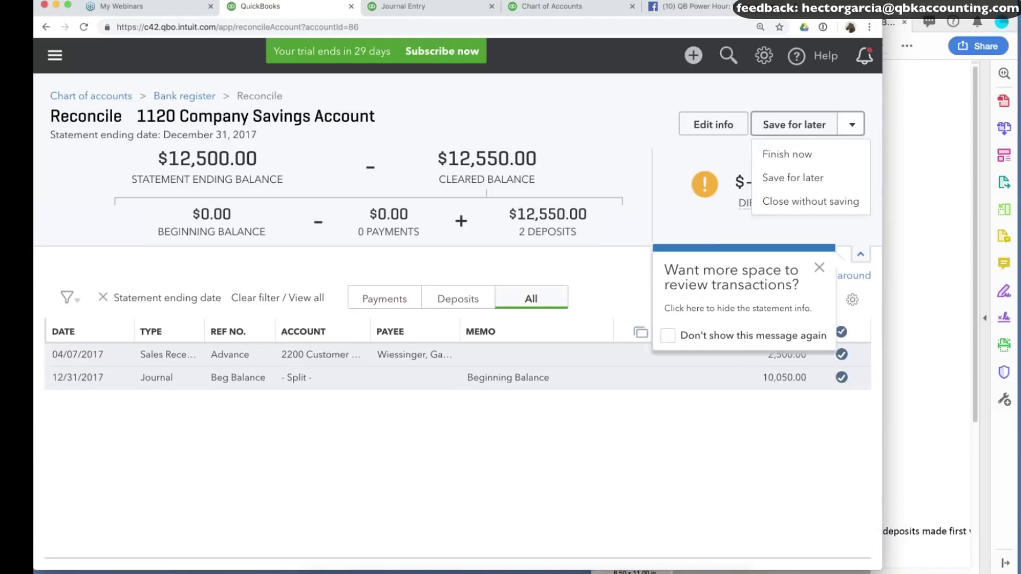
click(802, 156)
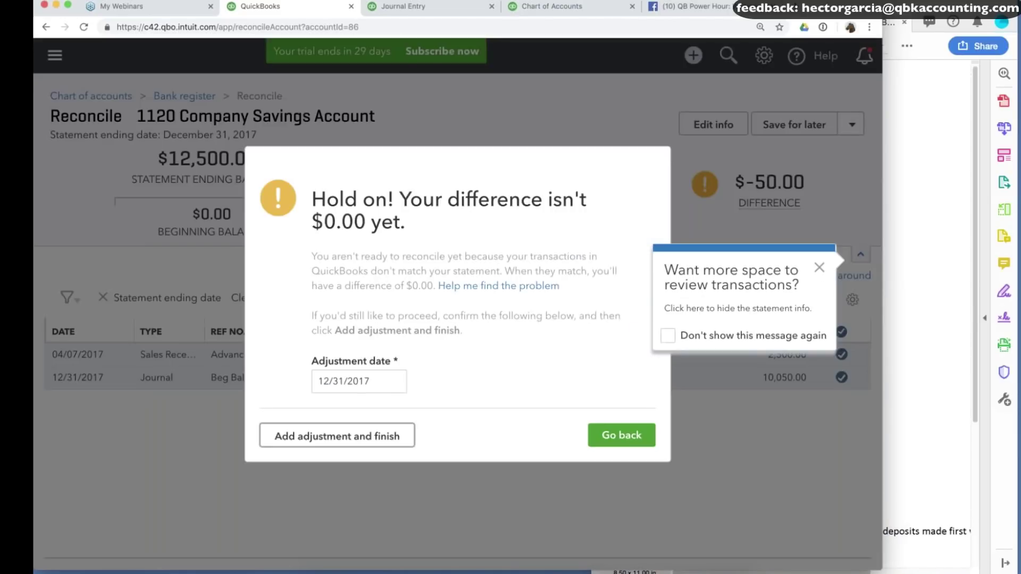
Date the $50 adjustment 12/31/2017 and add it to finish the savings reconciliation.
click(367, 392)
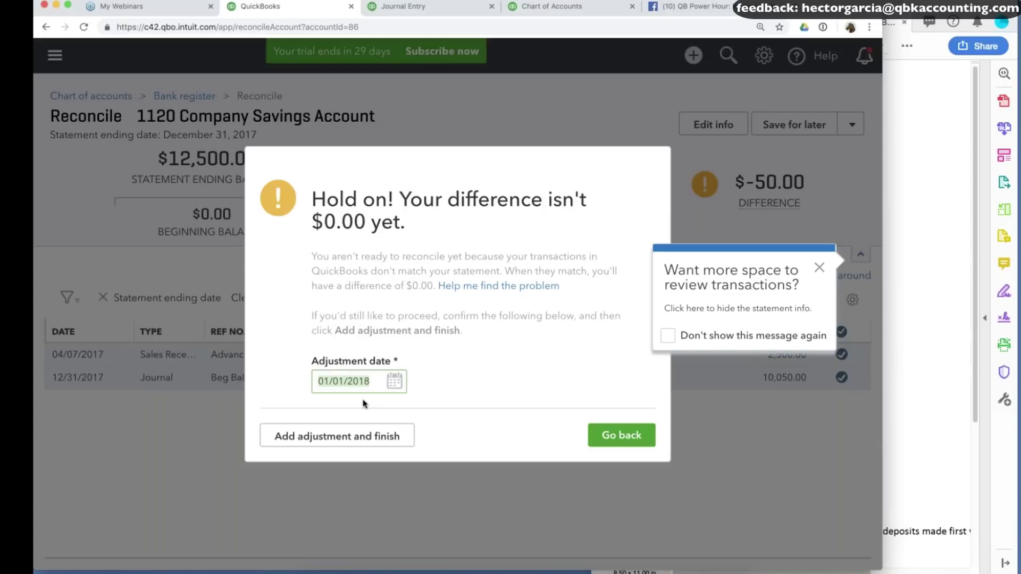
click(340, 443)
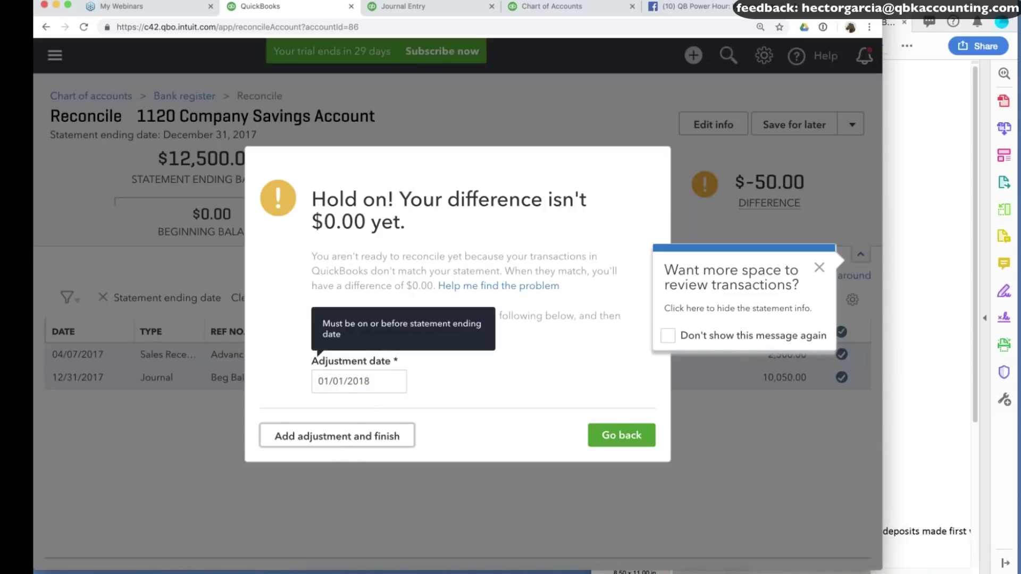
click(821, 268)
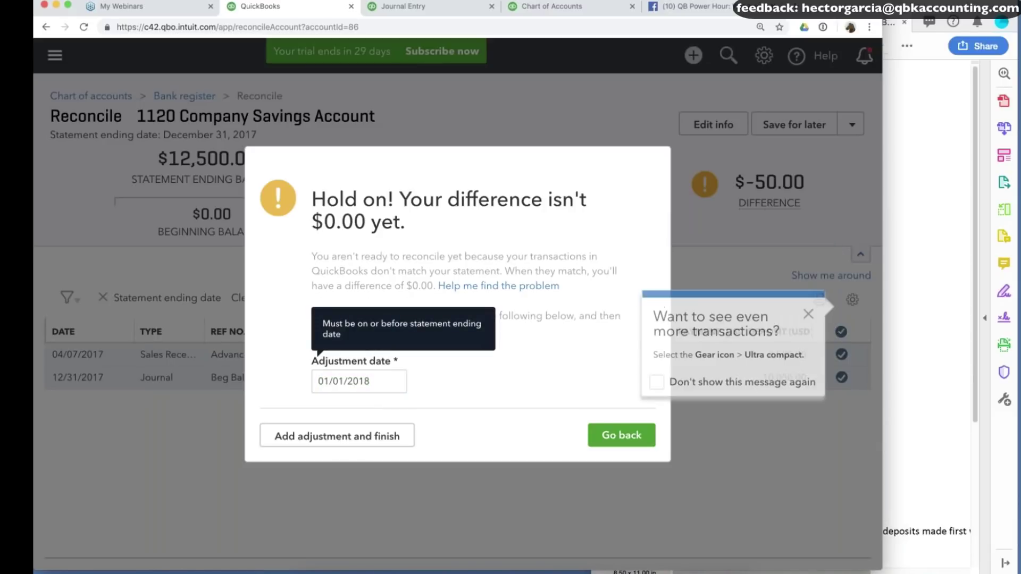
click(809, 314)
click(368, 443)
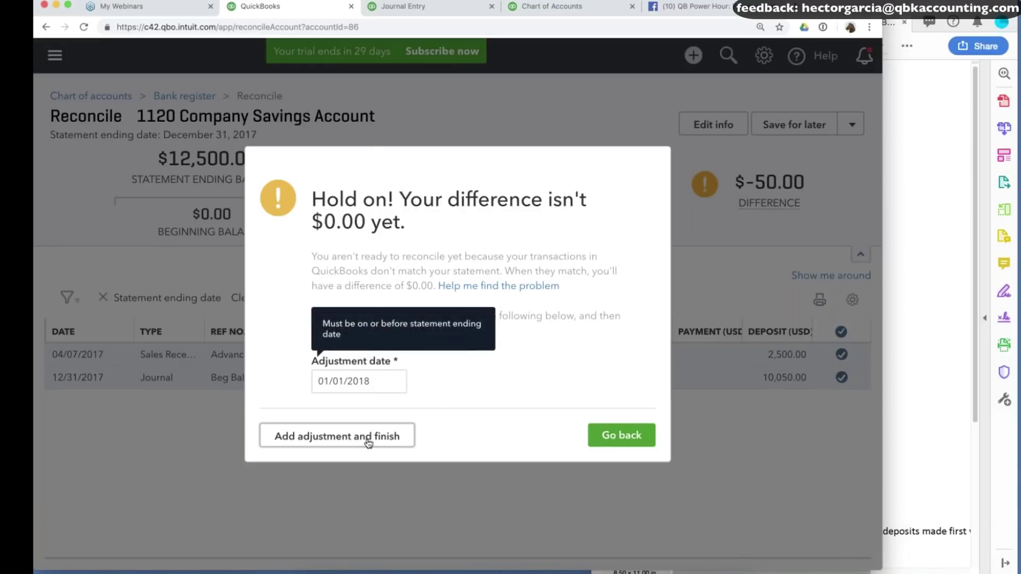
click(394, 382)
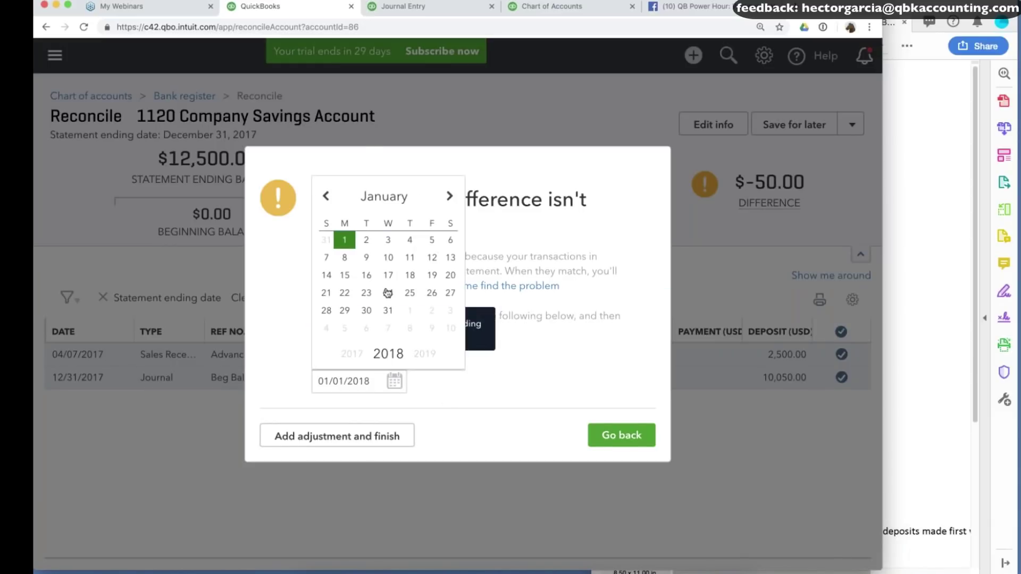
click(337, 436)
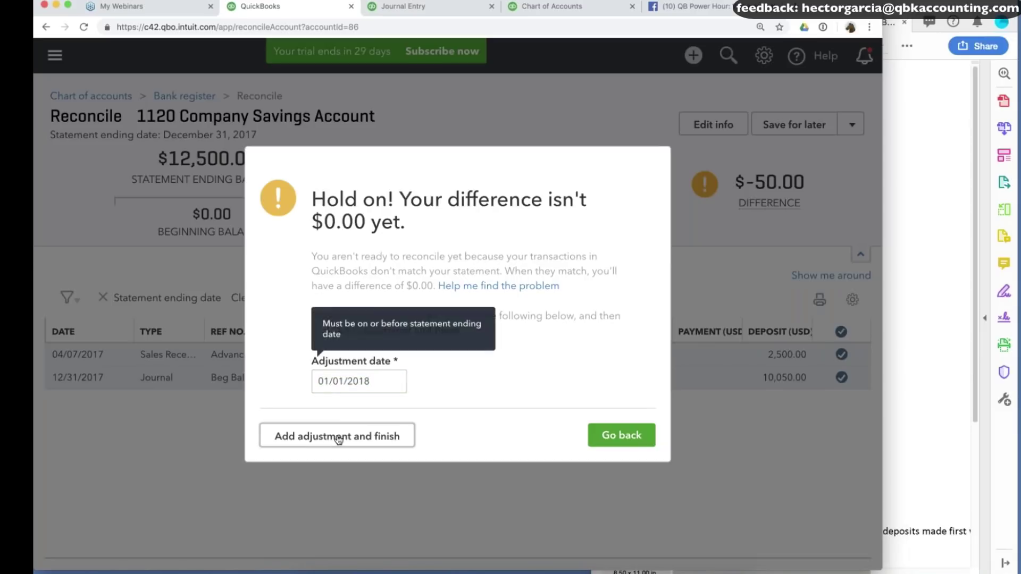
click(394, 381)
click(326, 196)
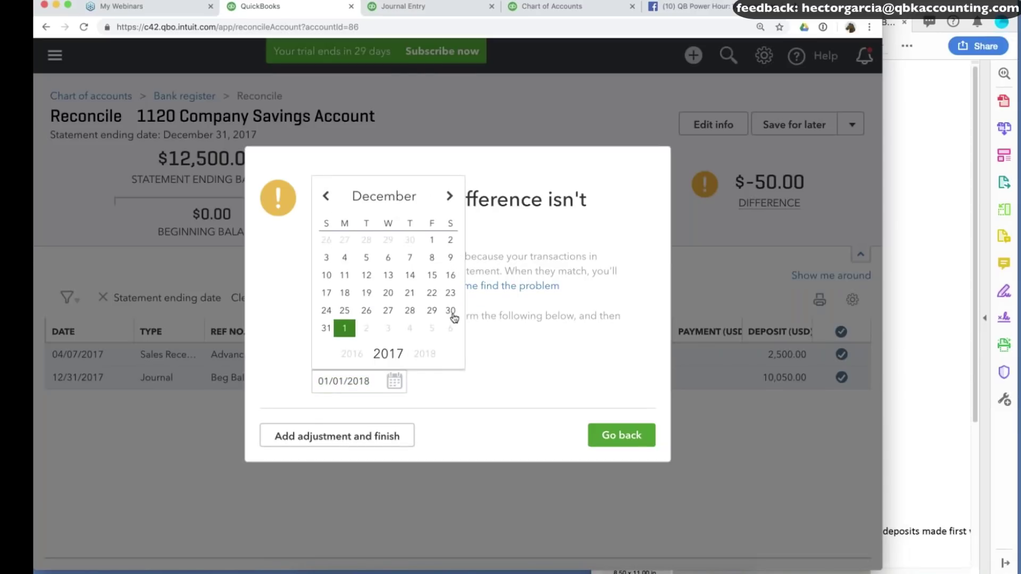
click(327, 328)
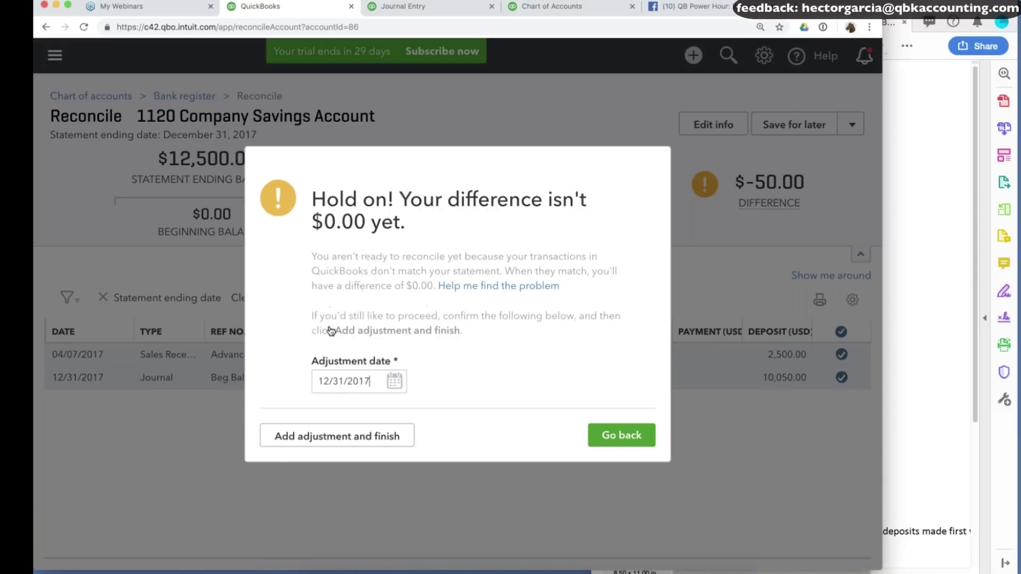
click(336, 436)
click(655, 417)
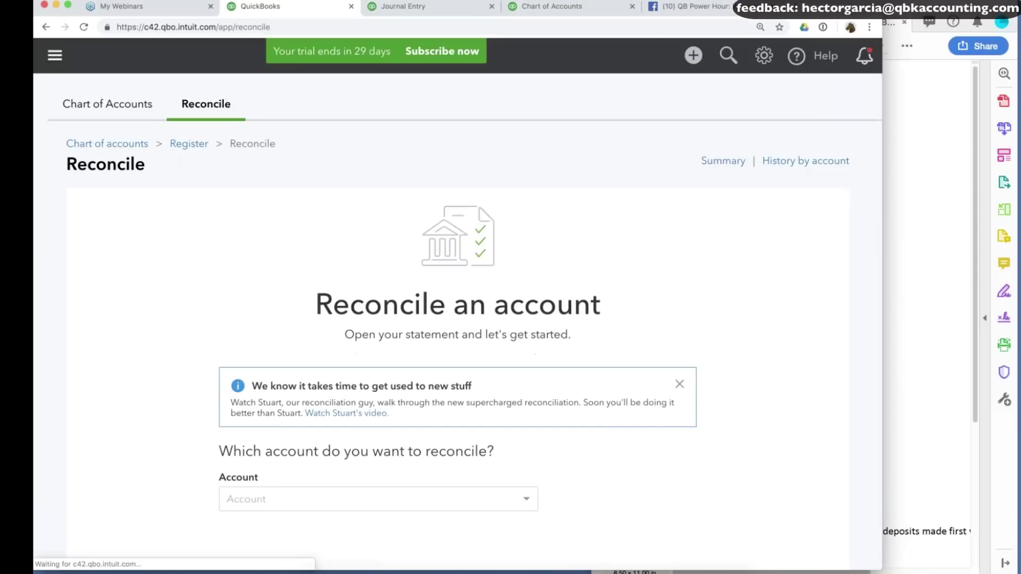
Resume reconciling 1130 Payroll Checking Account.
scroll(654, 418, down, 3)
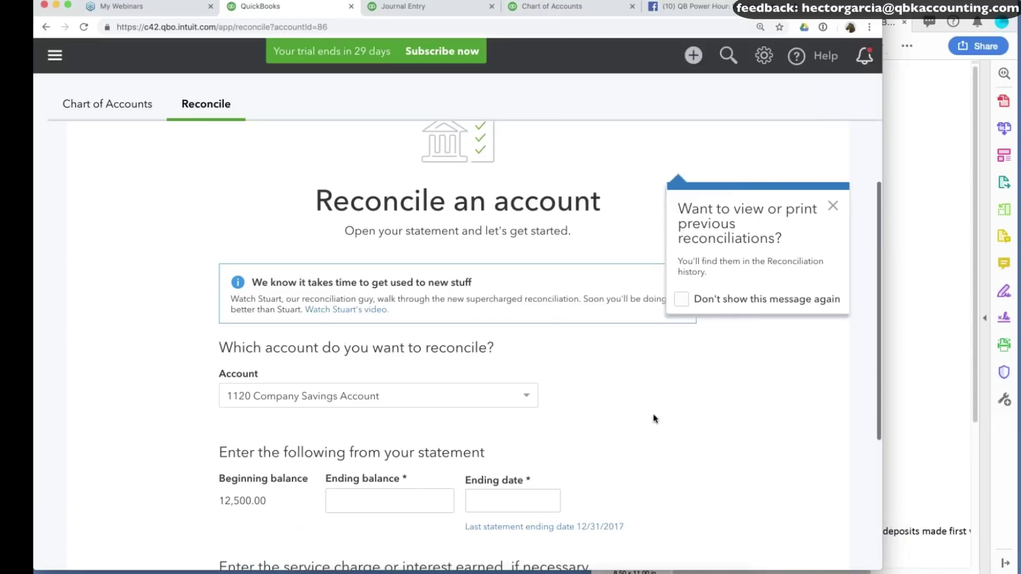
key(super+Tab)
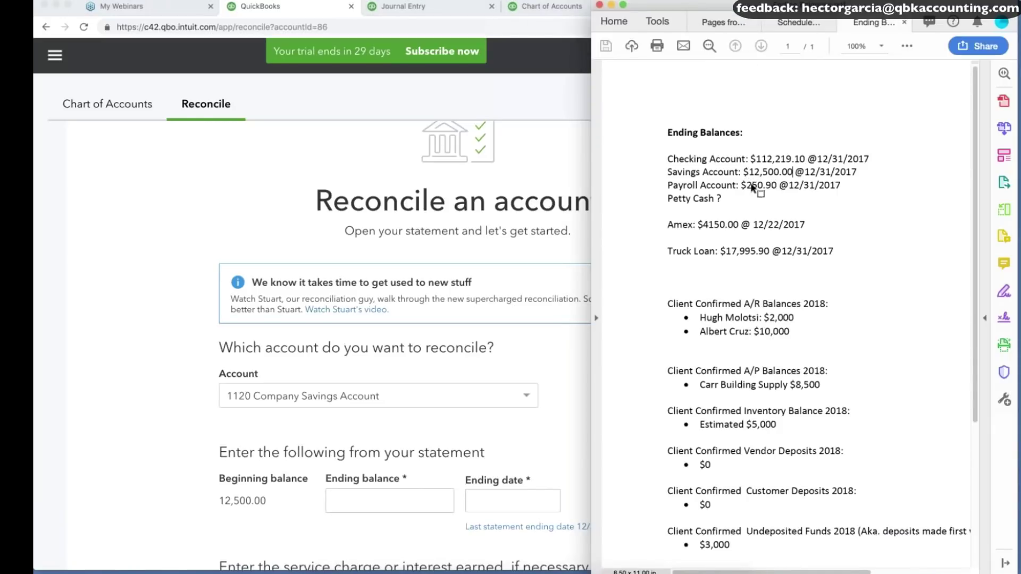
click(116, 277)
click(309, 397)
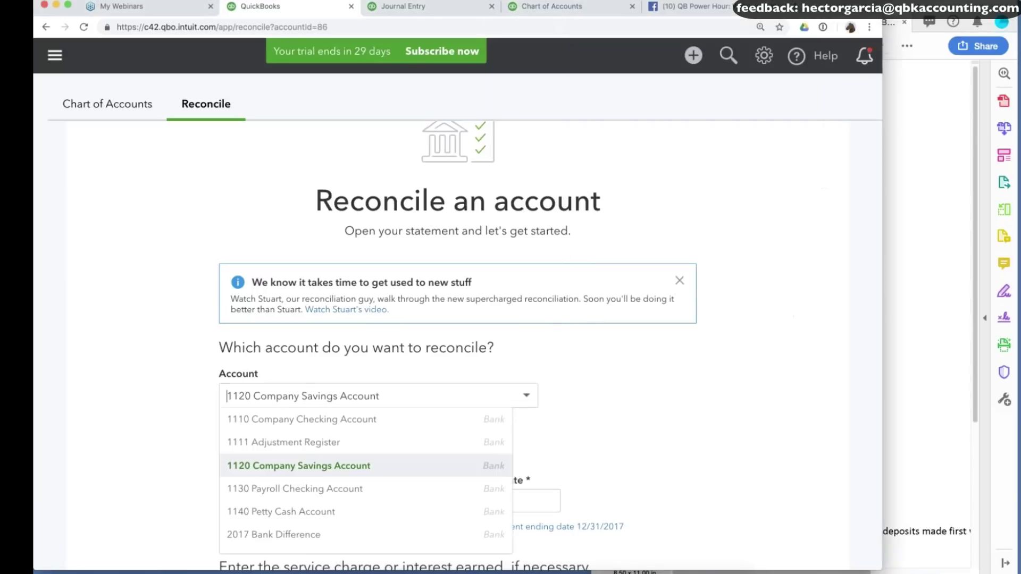
click(312, 488)
click(463, 478)
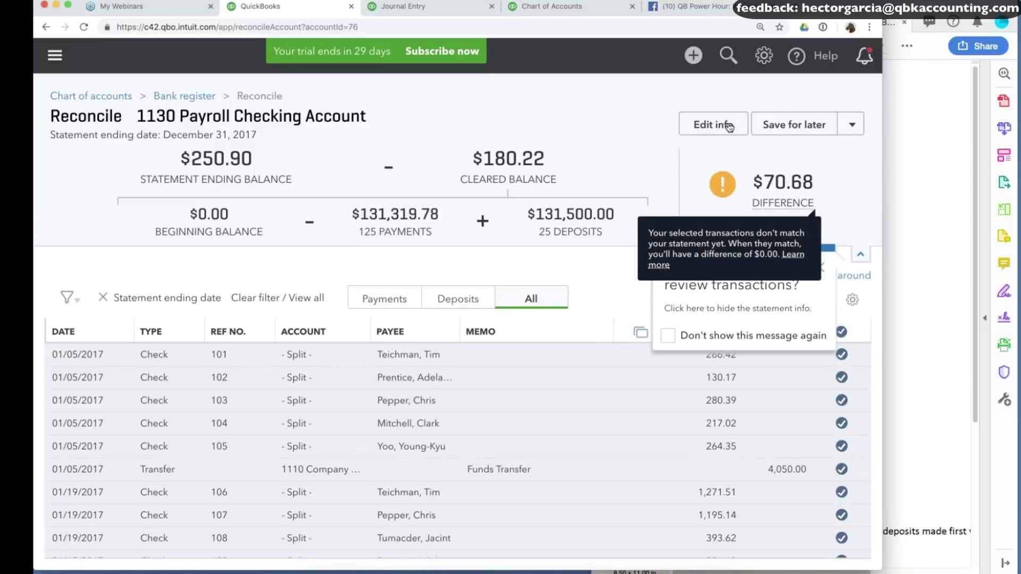
Move the payroll checking statement ending date to 01/01/2018 and save.
click(728, 126)
click(786, 140)
key(plus)
click(841, 552)
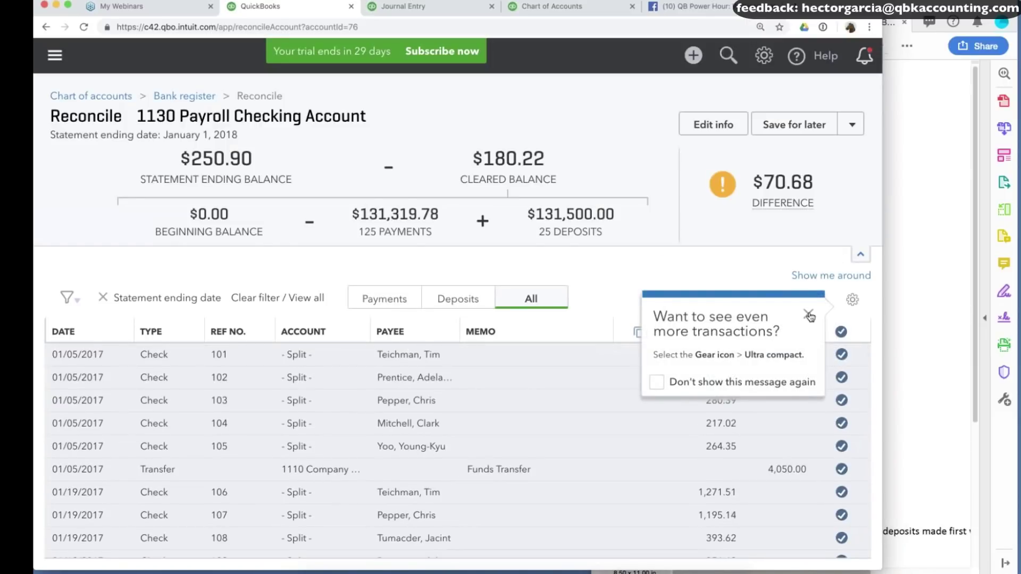
Finish the payroll reconciliation with a $70.68 adjustment.
click(808, 315)
scroll(457, 452, down, 20)
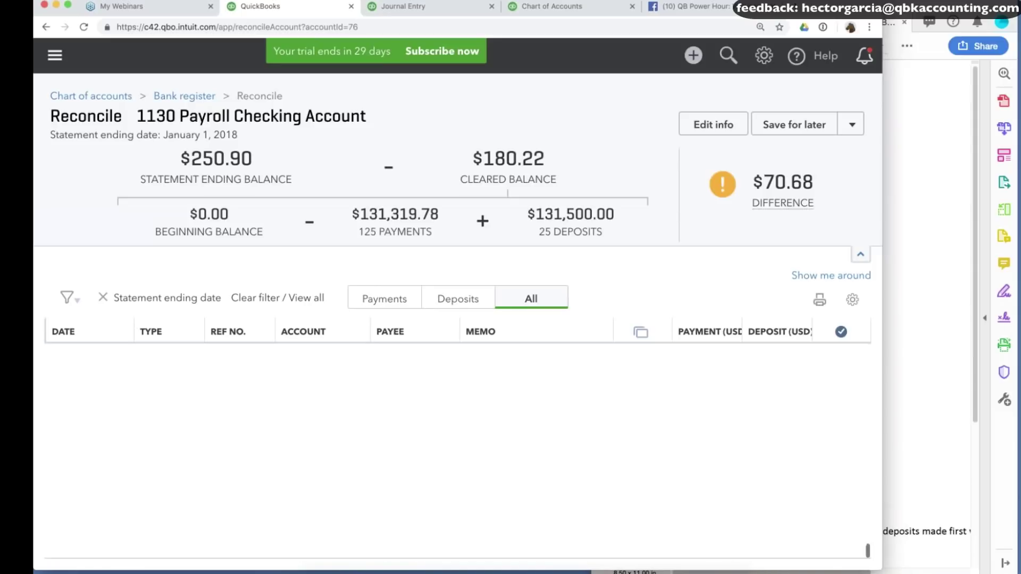
scroll(457, 452, up, 20)
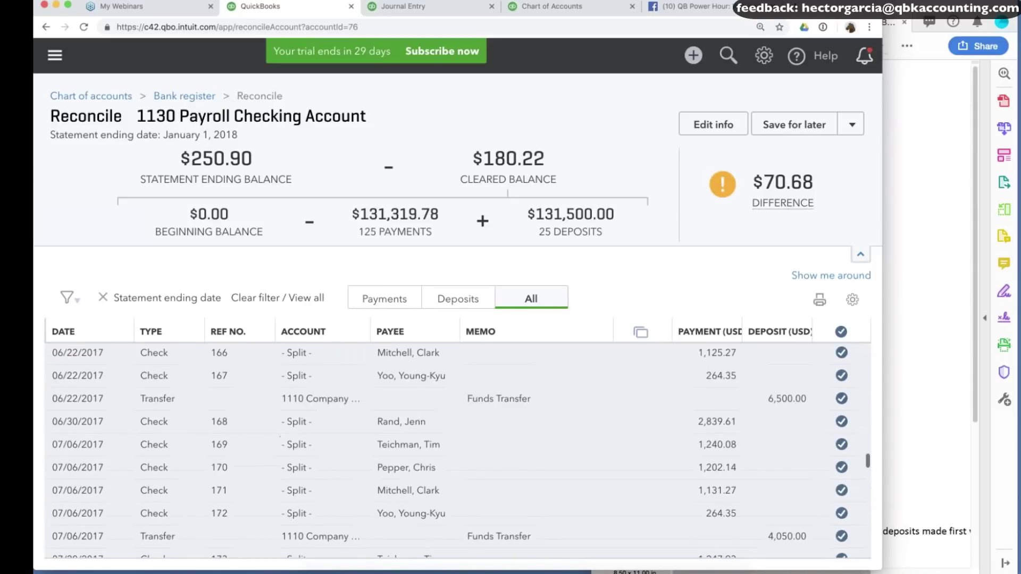
mouse_move(808, 132)
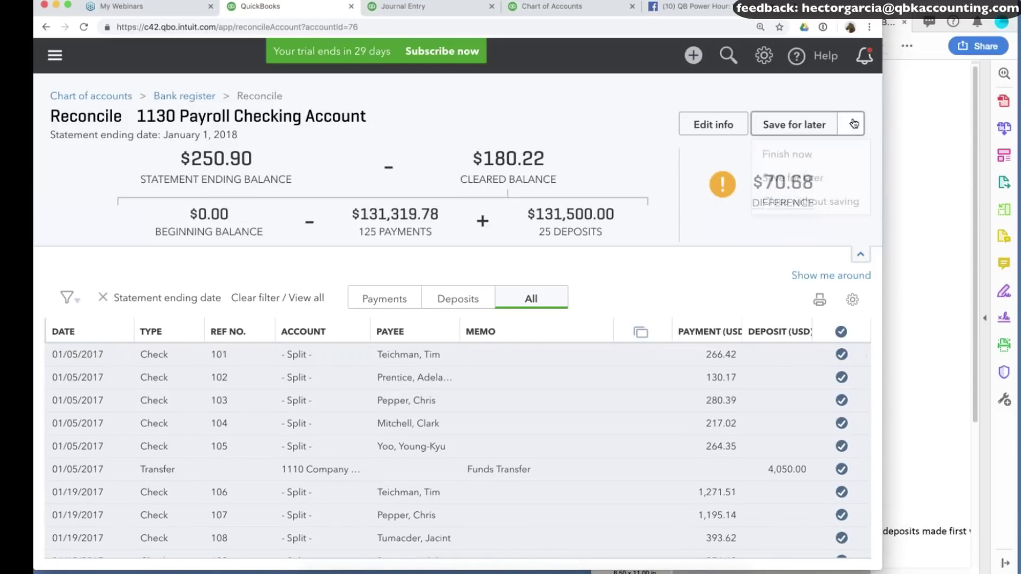
click(799, 155)
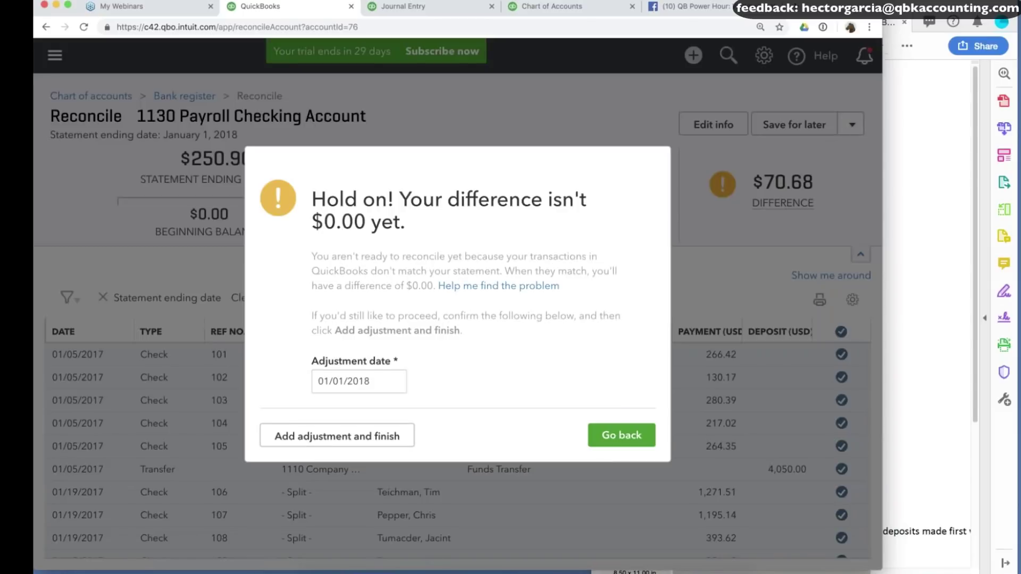
click(398, 437)
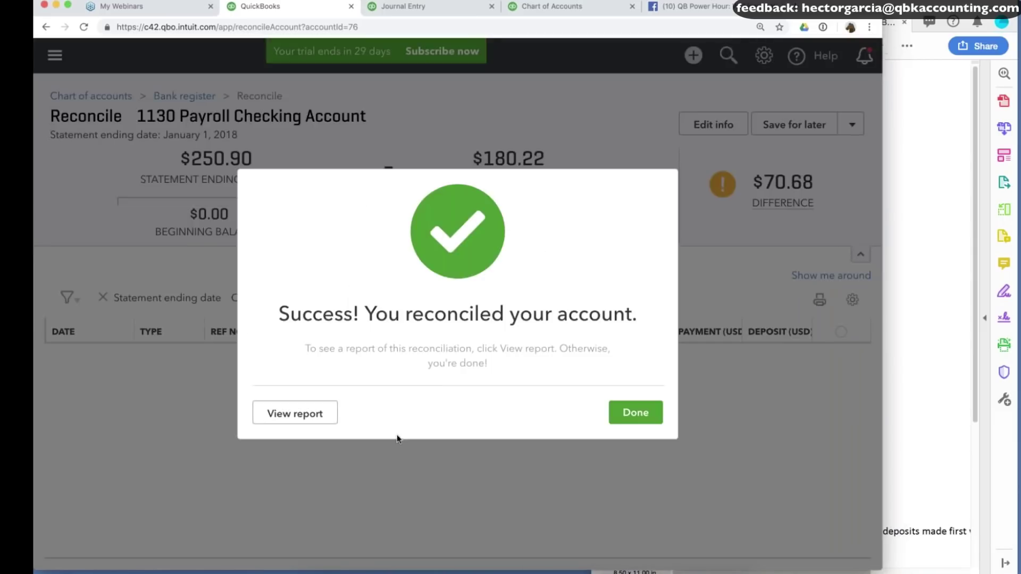
click(636, 412)
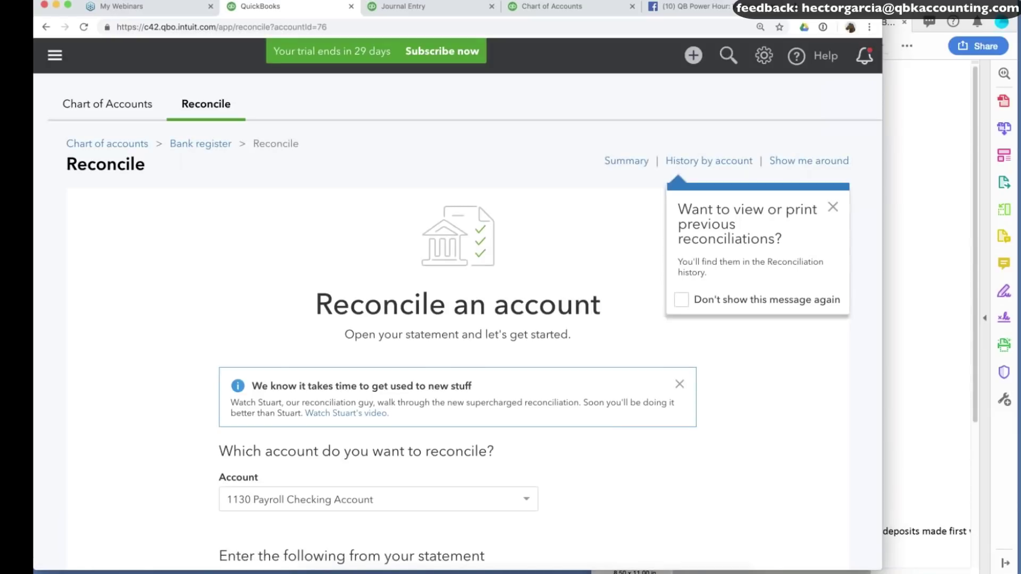
Review the checking and savings balance lines in the ending-balances document.
key(super+Tab)
drag(768, 160, 817, 172)
click(793, 171)
scroll(150, 478, down, 3)
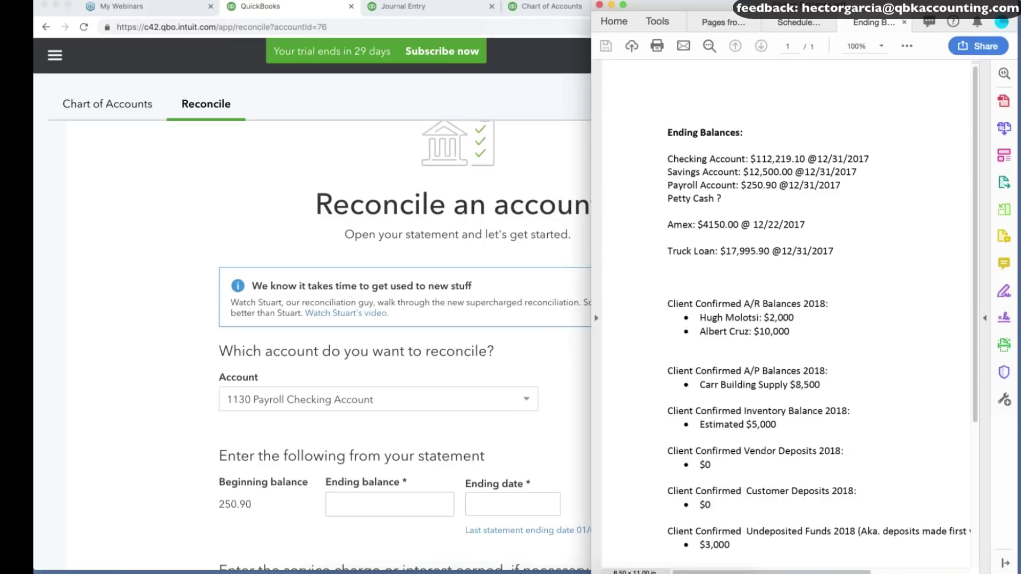
Resume reconciling 1140 Petty Cash Account with the statement ending date set to 01/01/2018.
click(372, 399)
click(319, 458)
click(445, 478)
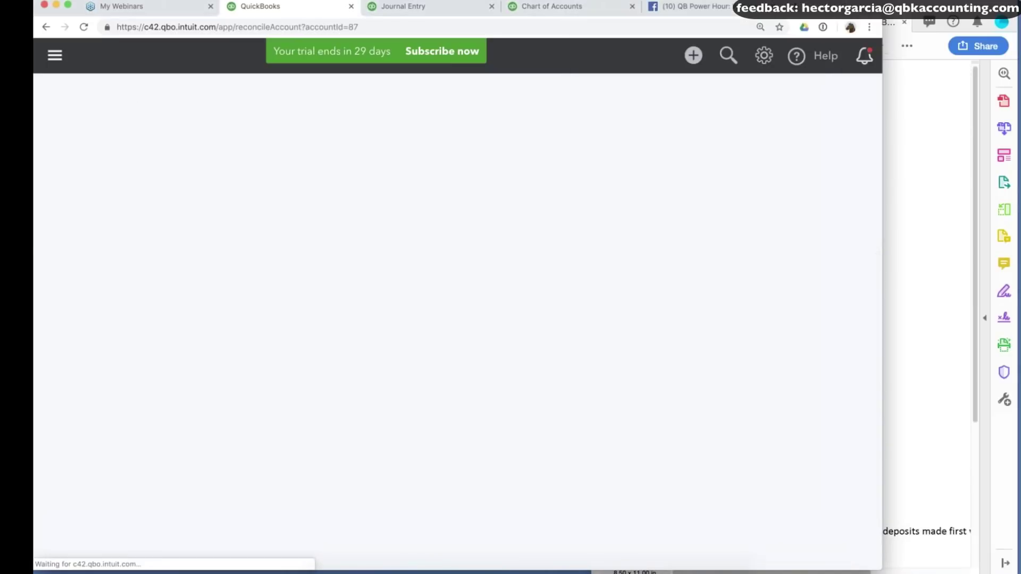
click(729, 133)
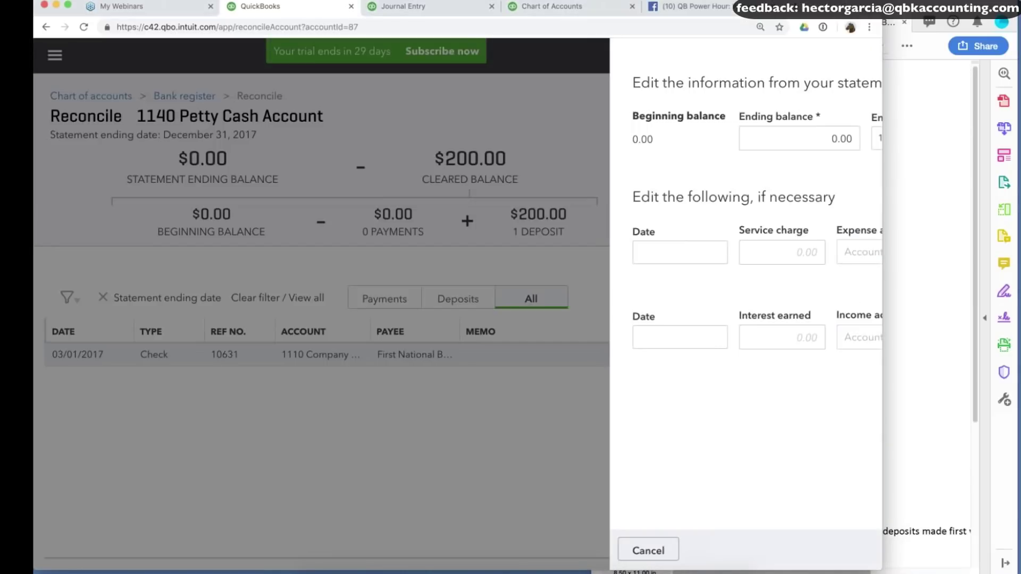
click(753, 140)
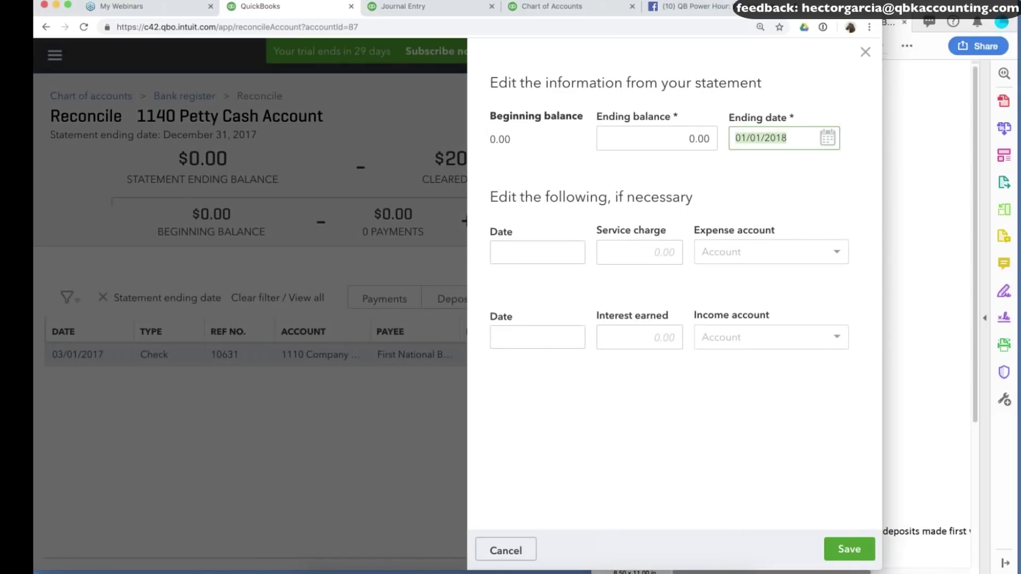
click(839, 558)
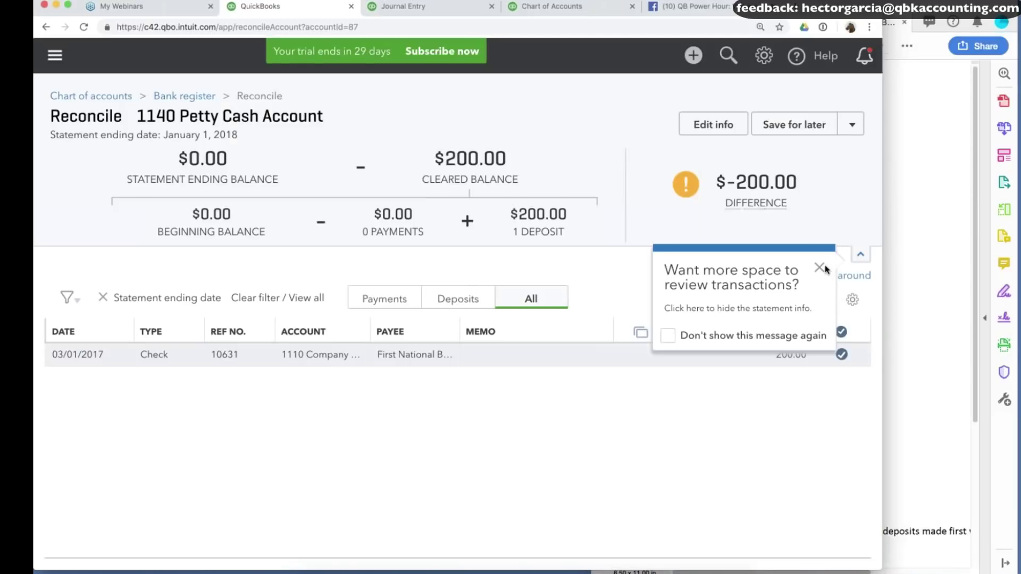
Finish the Petty Cash reconciliation now despite the remaining difference.
click(820, 268)
click(807, 313)
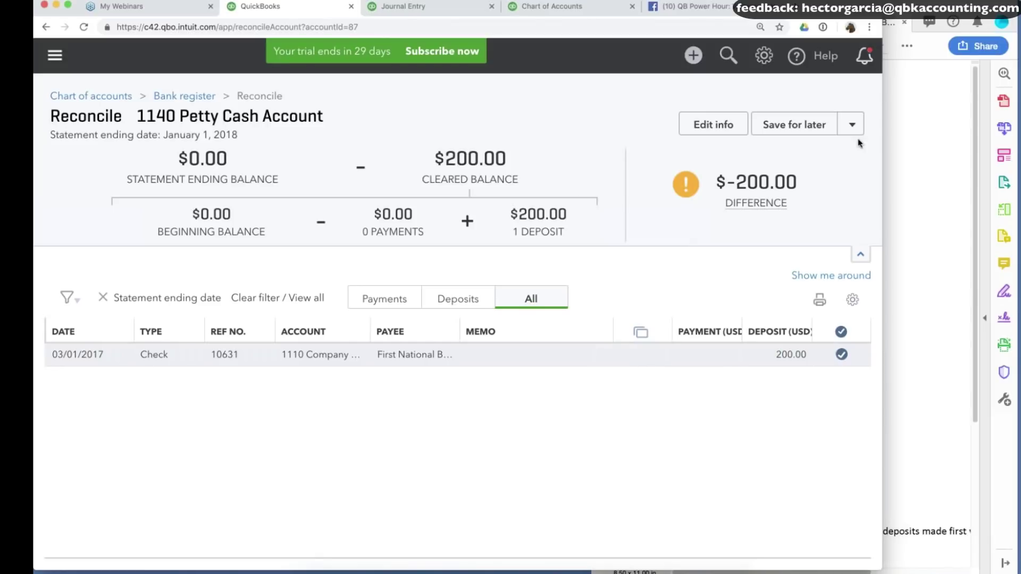
click(852, 125)
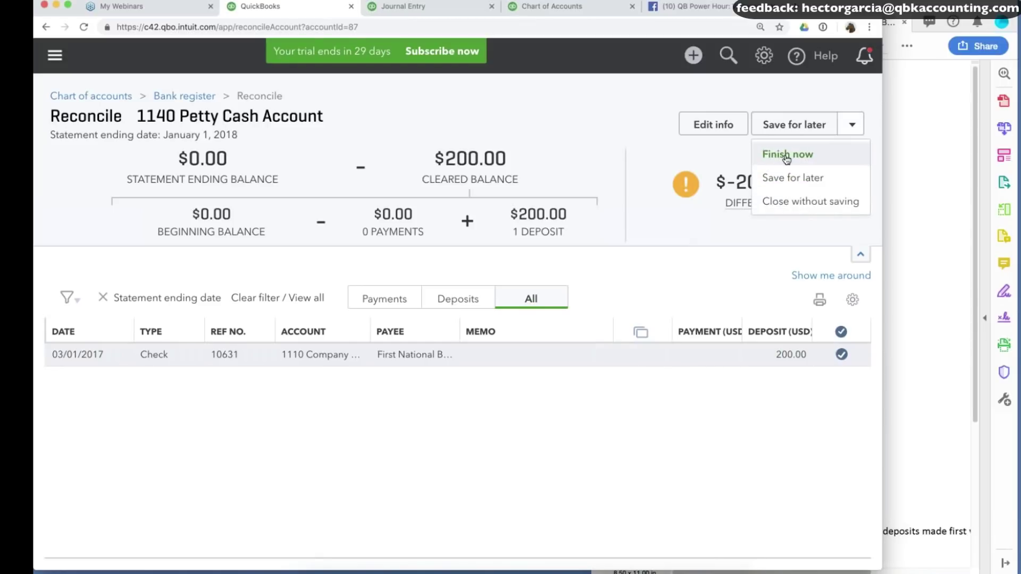
click(787, 156)
click(330, 433)
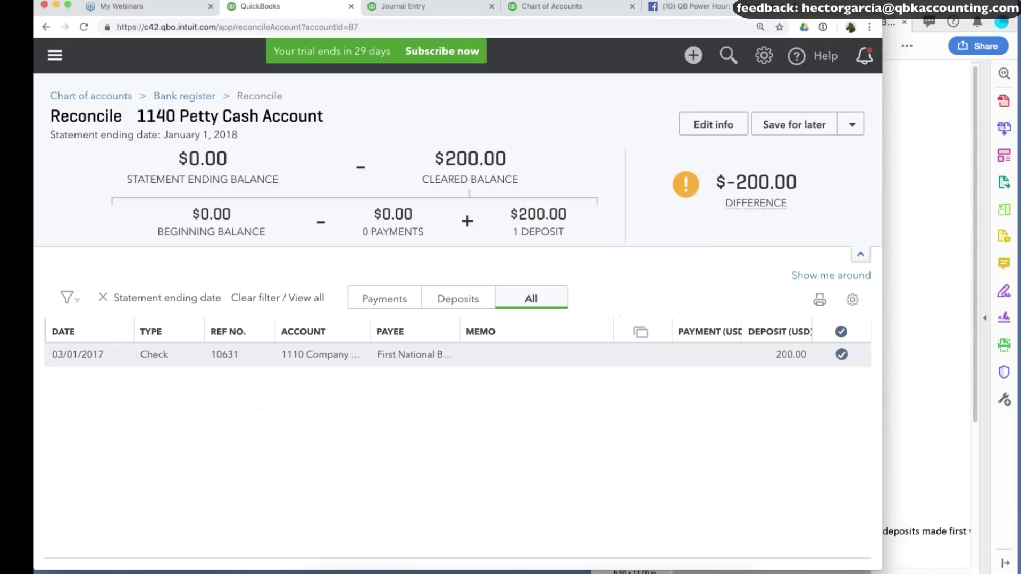
click(636, 413)
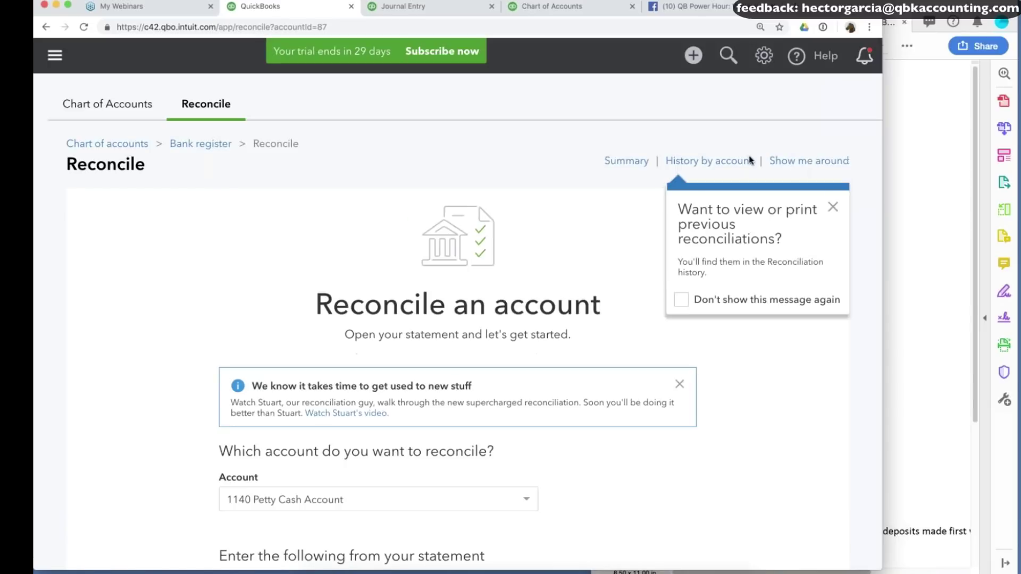
Run the Profit and Loss report for All Dates.
click(56, 56)
click(85, 292)
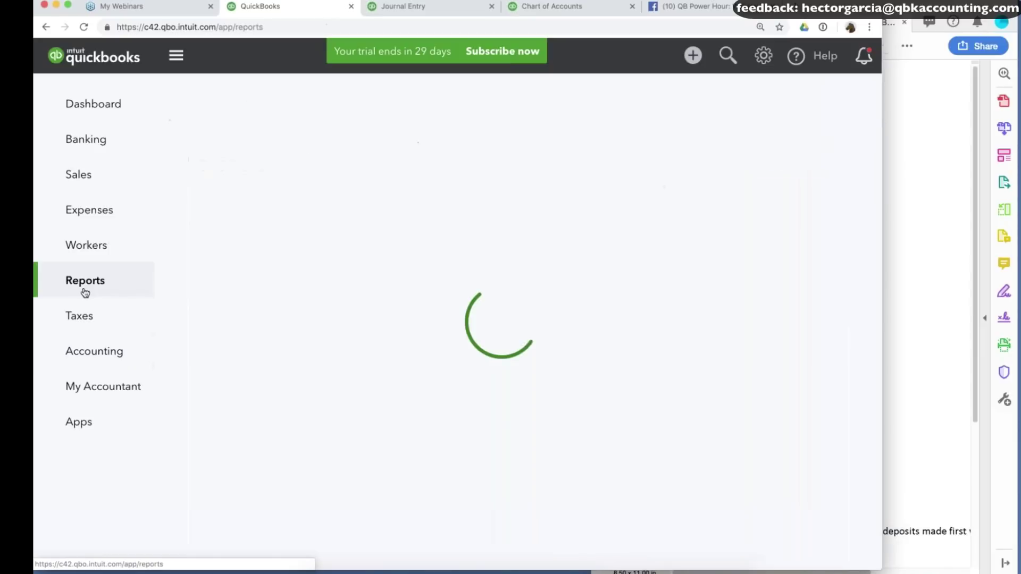
click(240, 388)
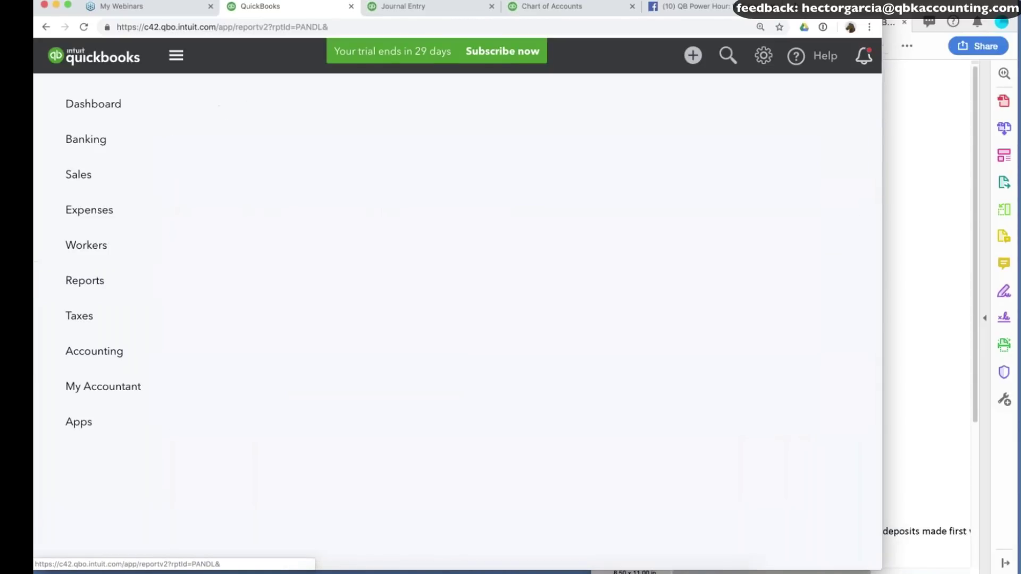
click(249, 169)
click(206, 197)
click(824, 217)
Drill into the -14,240.56 Reconciliation Discrepancies amount to list its ADJ transactions.
scroll(782, 336, down, 3)
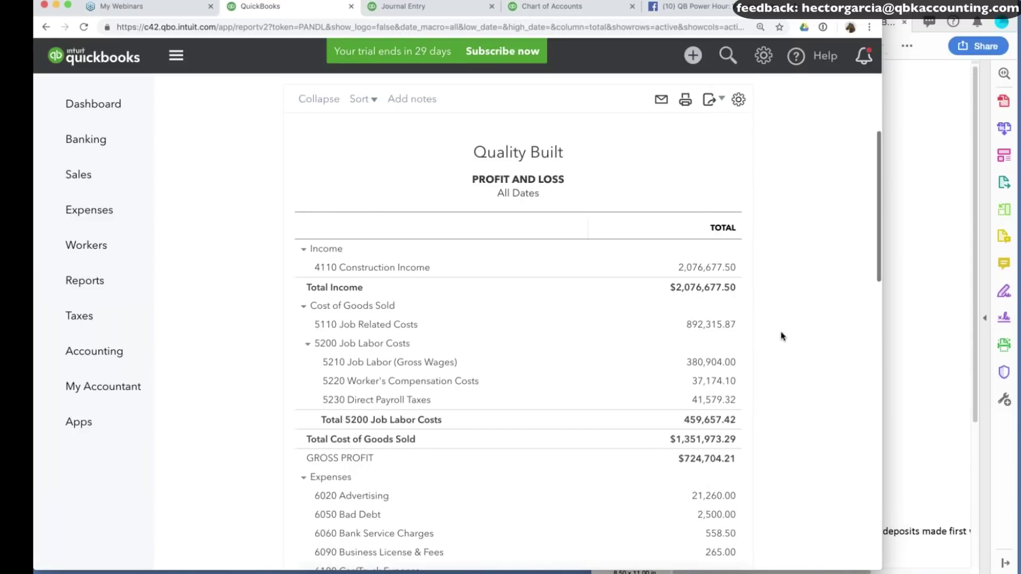
scroll(782, 336, down, 5)
scroll(782, 336, down, 10)
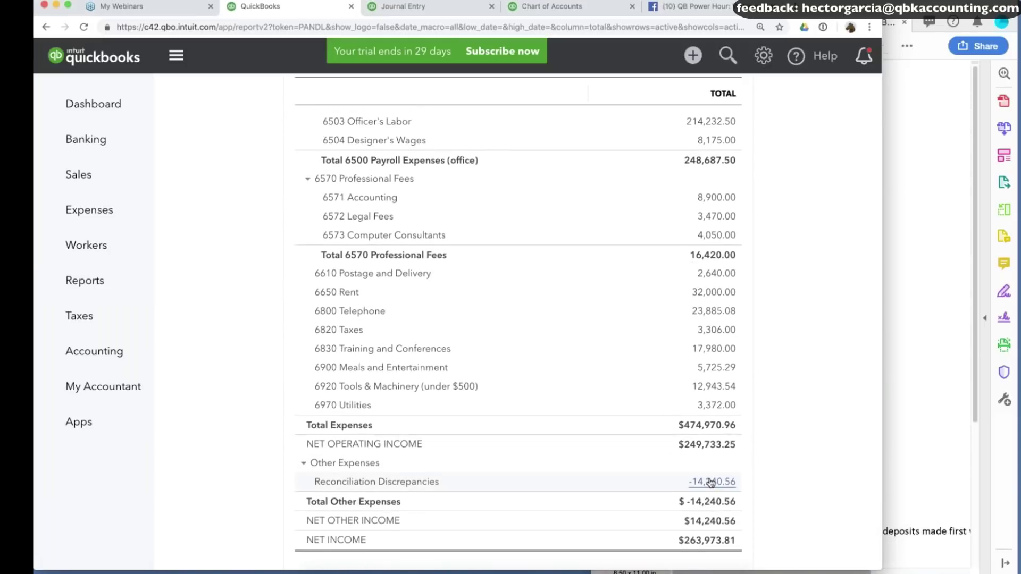
click(711, 482)
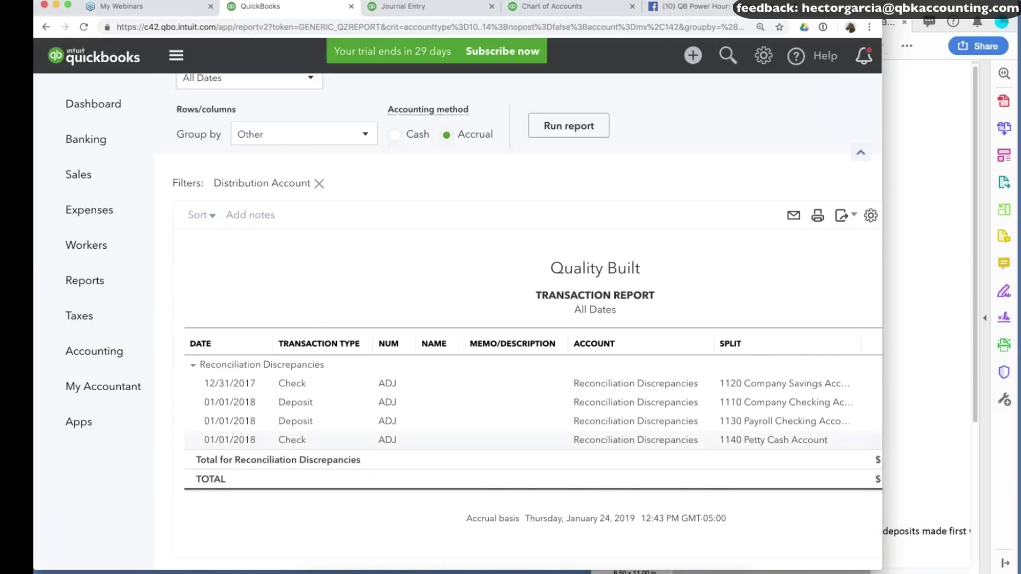
scroll(319, 376, down, 1)
Change the $50 savings adjustment check's payment date to 01/01/2018 and save, confirming the warning.
click(295, 362)
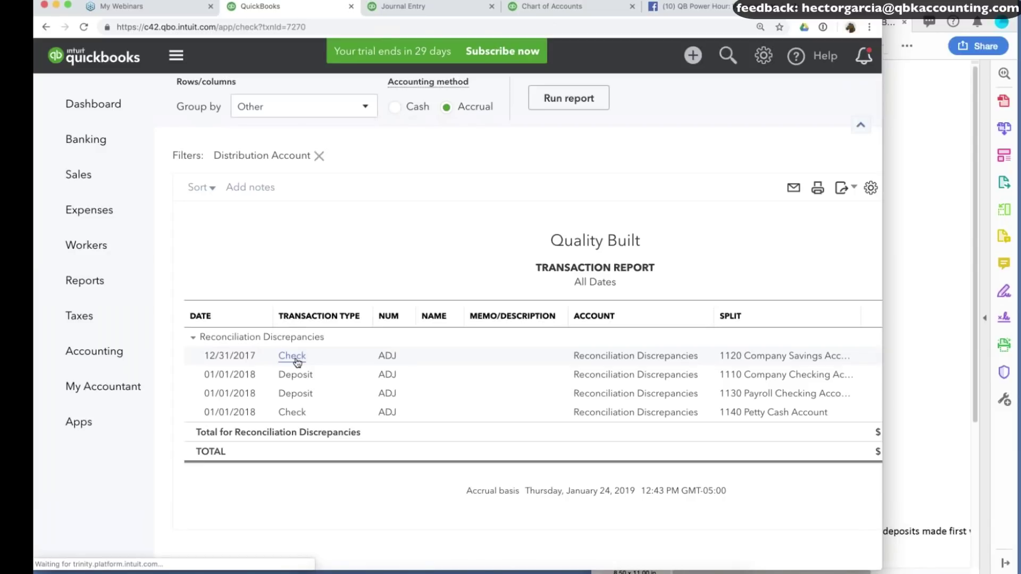
key(plus)
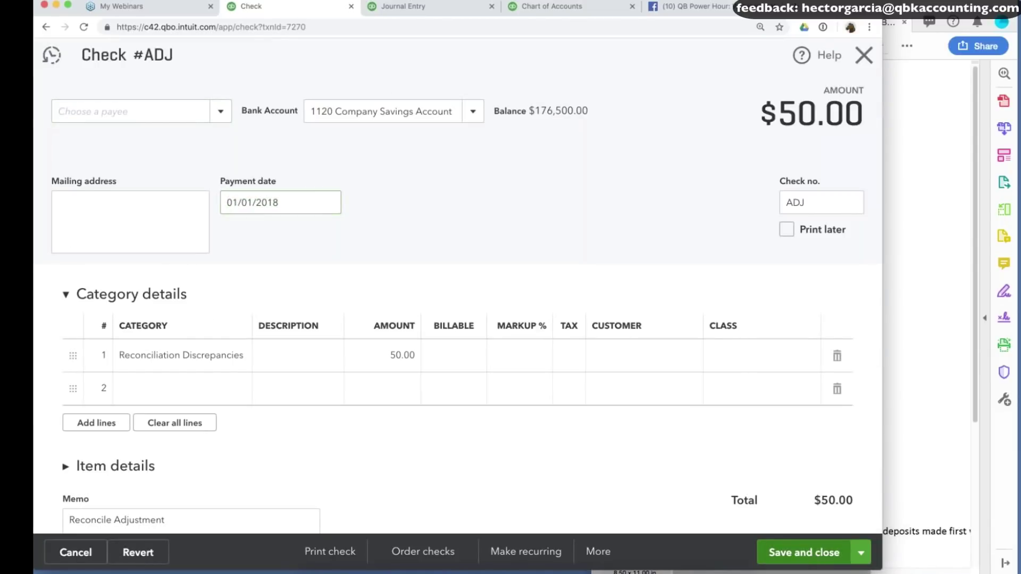
key(ctrl+alt+d)
click(631, 351)
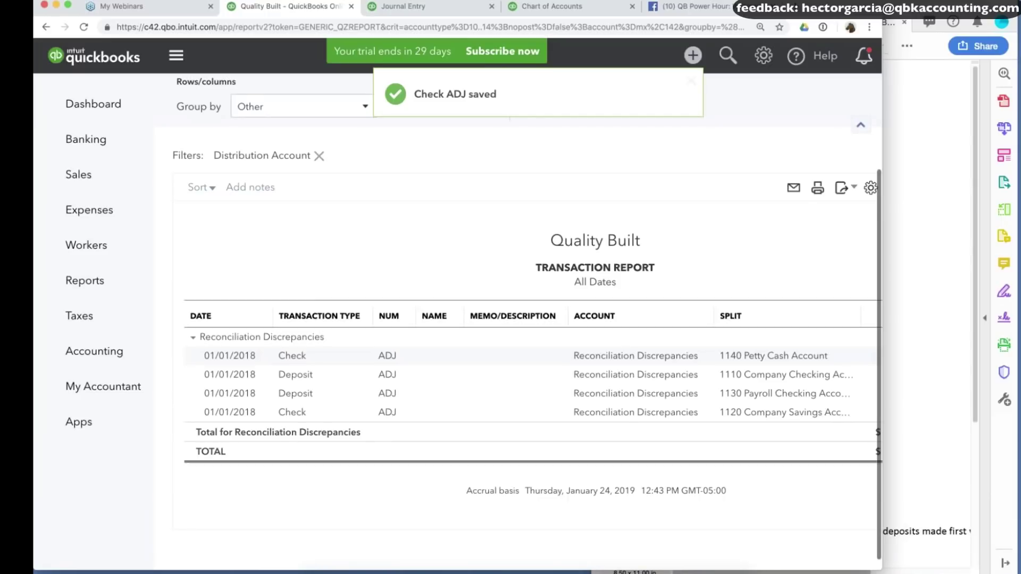
Open the Petty Cash adjustment check from the transaction report.
scroll(511, 319, right, 5)
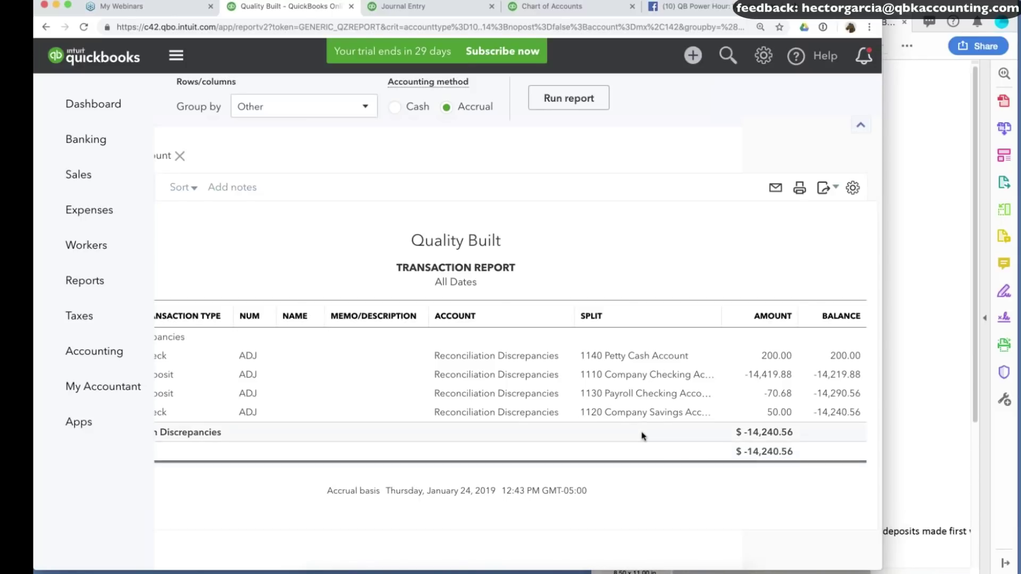
scroll(644, 435, left, 2)
scroll(643, 435, left, 3)
click(292, 356)
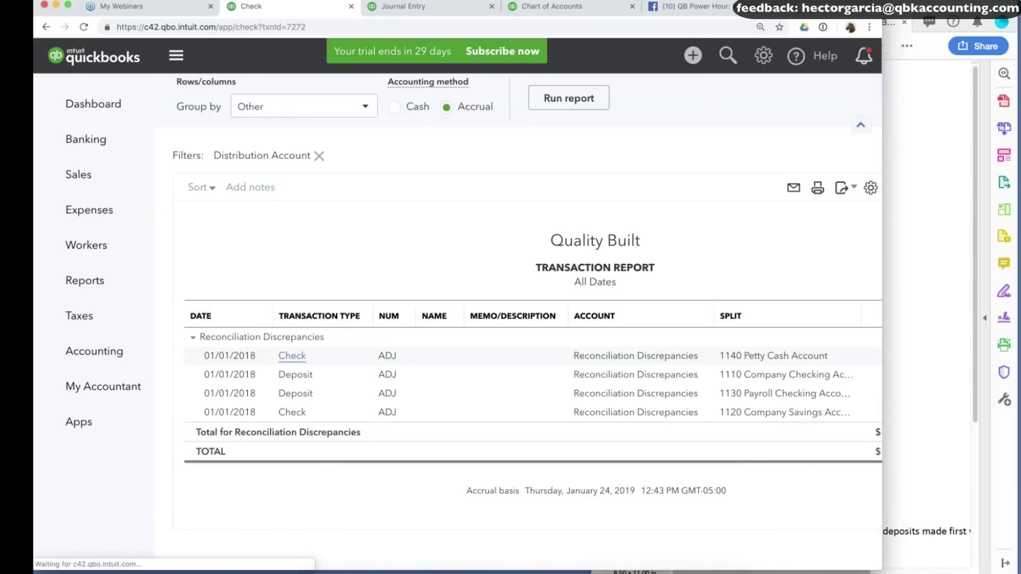
Create a new Income account 'Accum Errors from 2017 BS' as the Petty Cash check's category.
click(205, 357)
text(Accum Err)
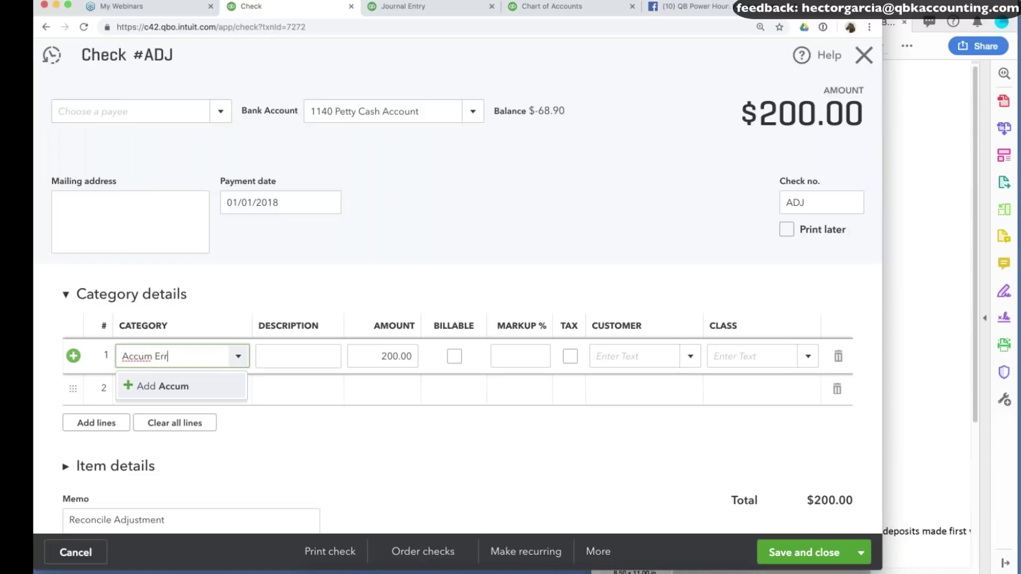
text(ors form)
key(BackSpace)
key(BackSpace)
key(BackSpace)
key(BackSpace)
text(from 2017)
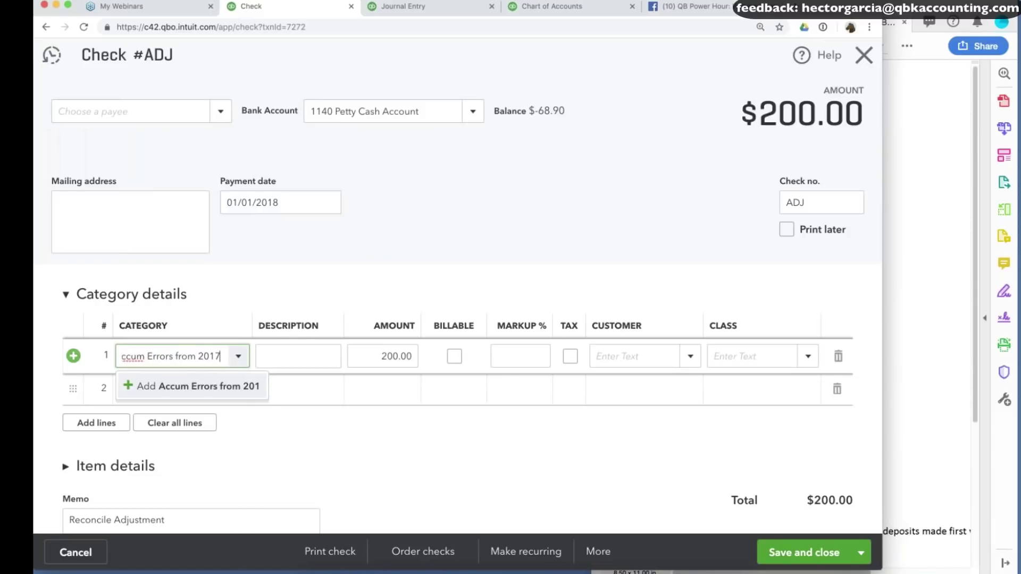
text( BS)
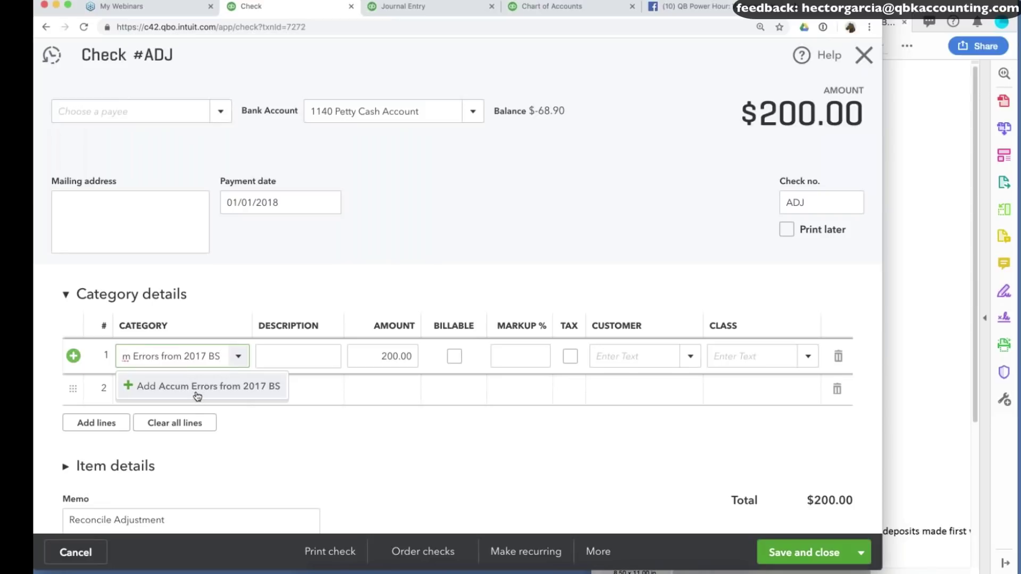
key(Tab)
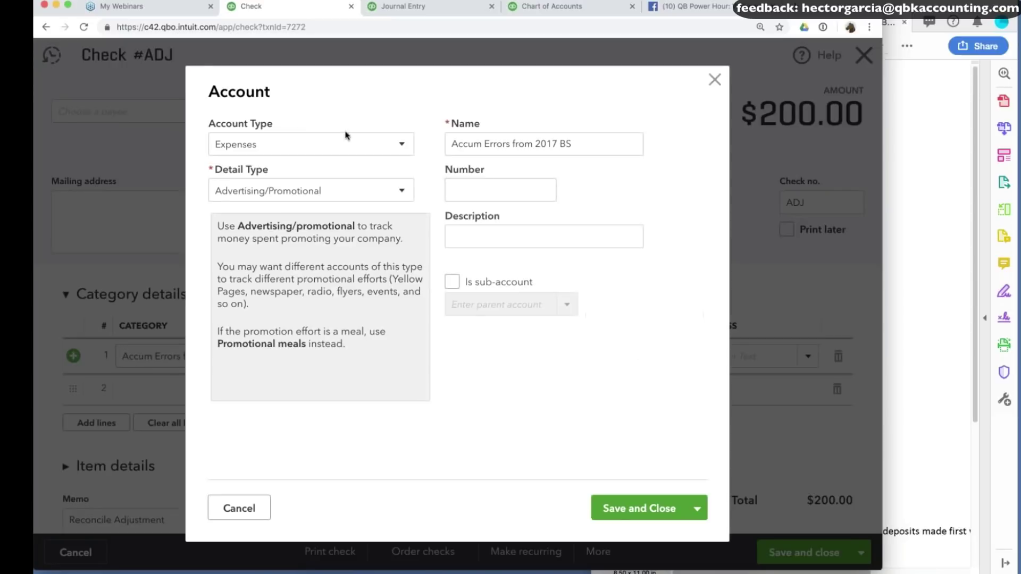
click(335, 148)
scroll(326, 207, down, 2)
click(293, 311)
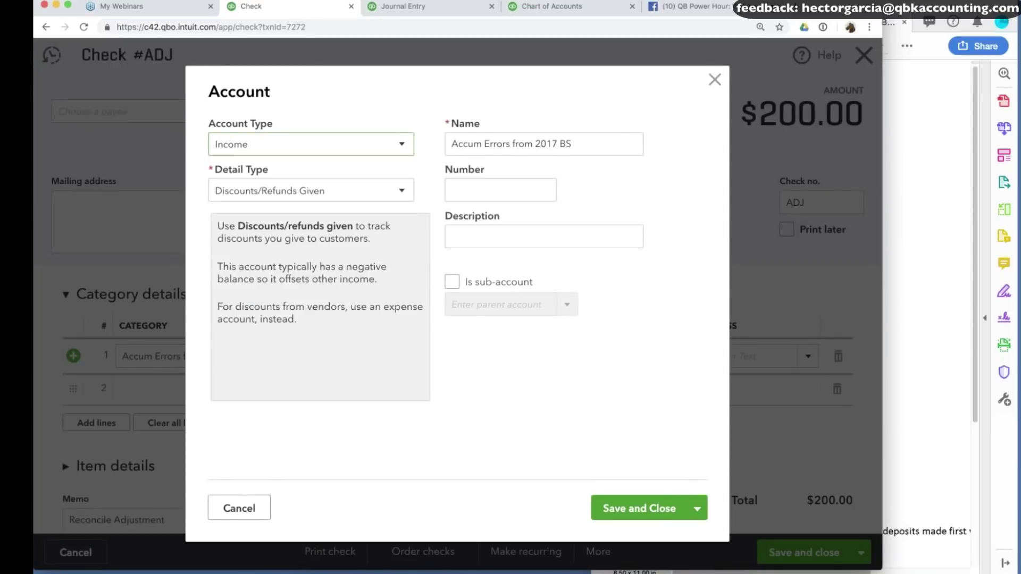
click(646, 508)
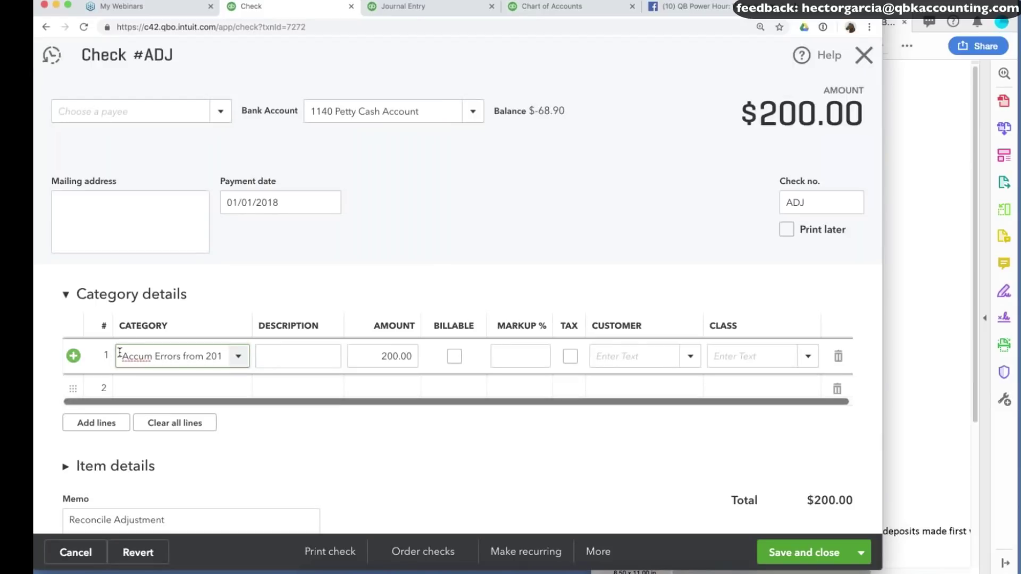
Save the $200 Petty Cash check and confirm modifying the reconciled transaction.
click(306, 362)
click(804, 553)
click(615, 345)
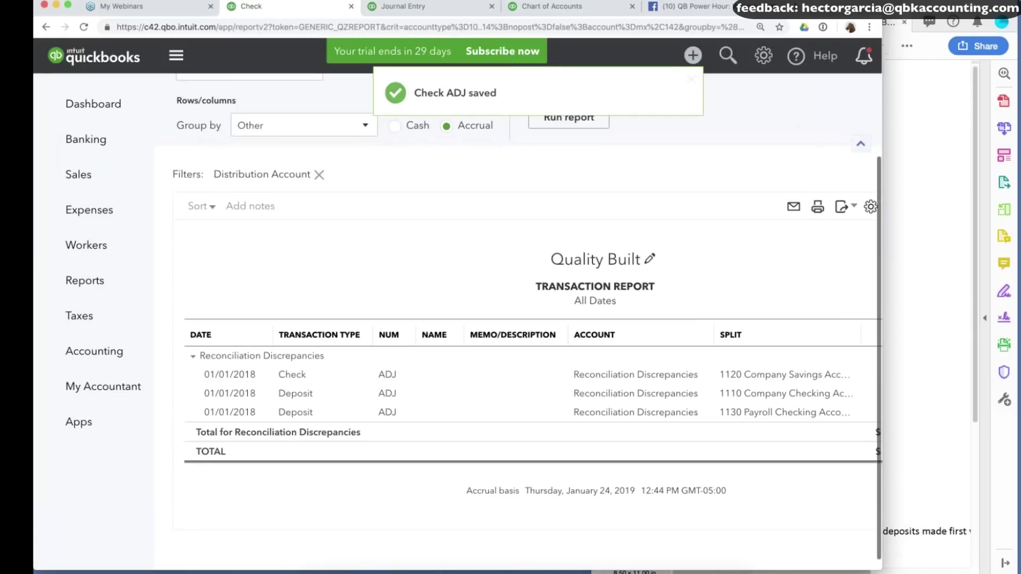
Recategorize the $50 savings adjustment check to Accum Errors from 2017 BS and save, confirming the change.
click(293, 375)
click(221, 363)
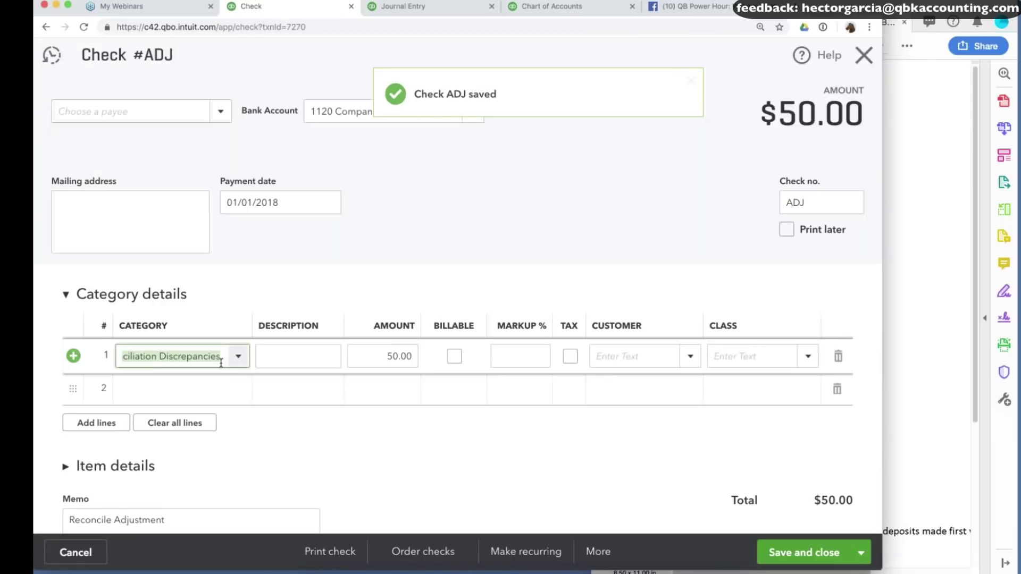
right_click(205, 365)
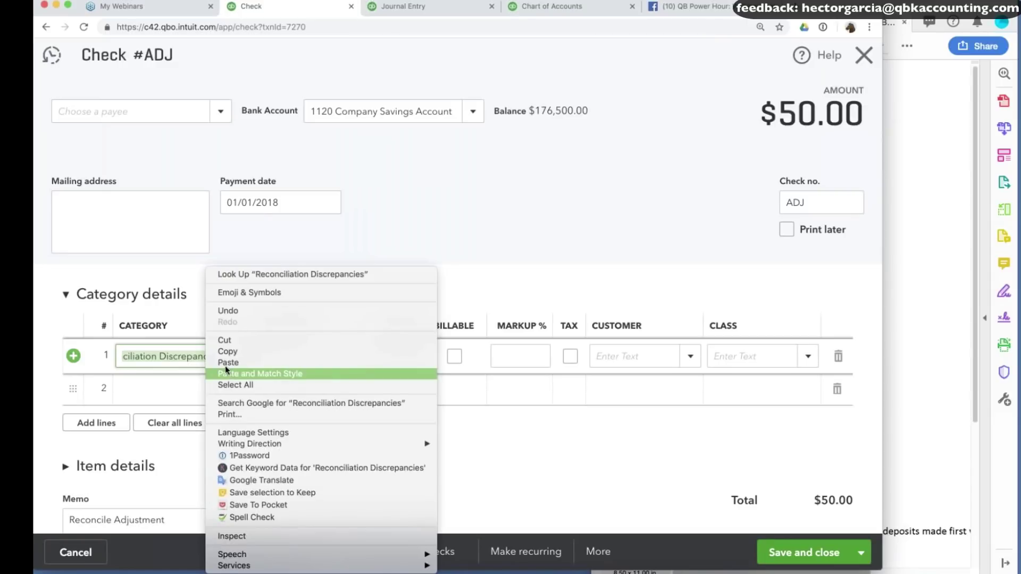
click(225, 368)
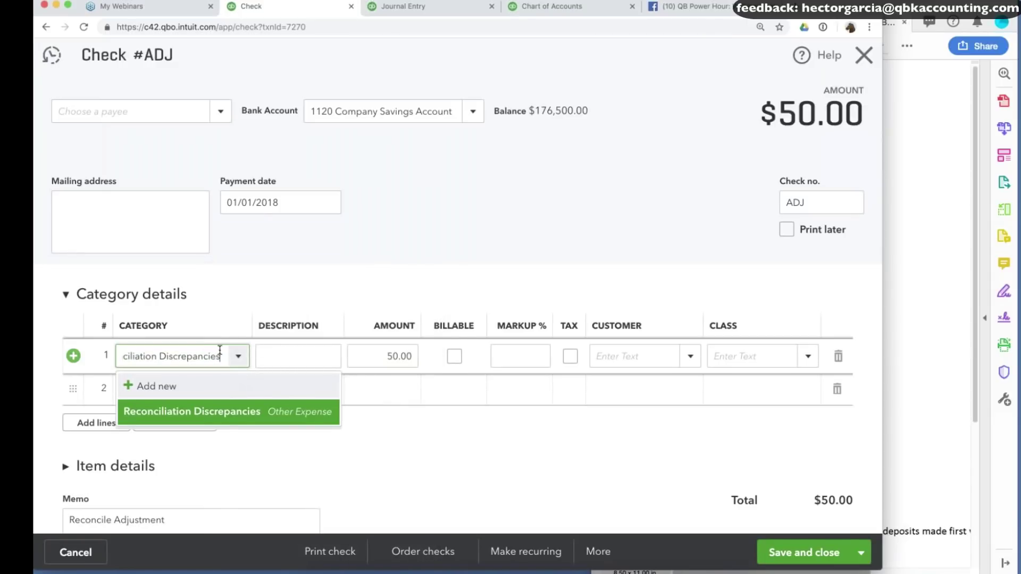
drag(220, 351, 52, 354)
text(acc)
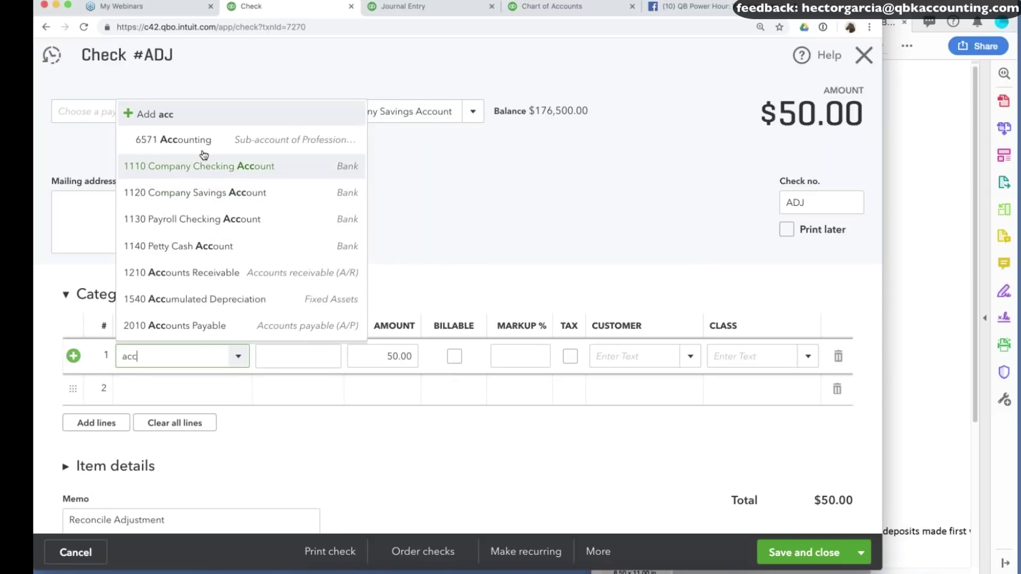
scroll(207, 170, down, 1)
click(211, 326)
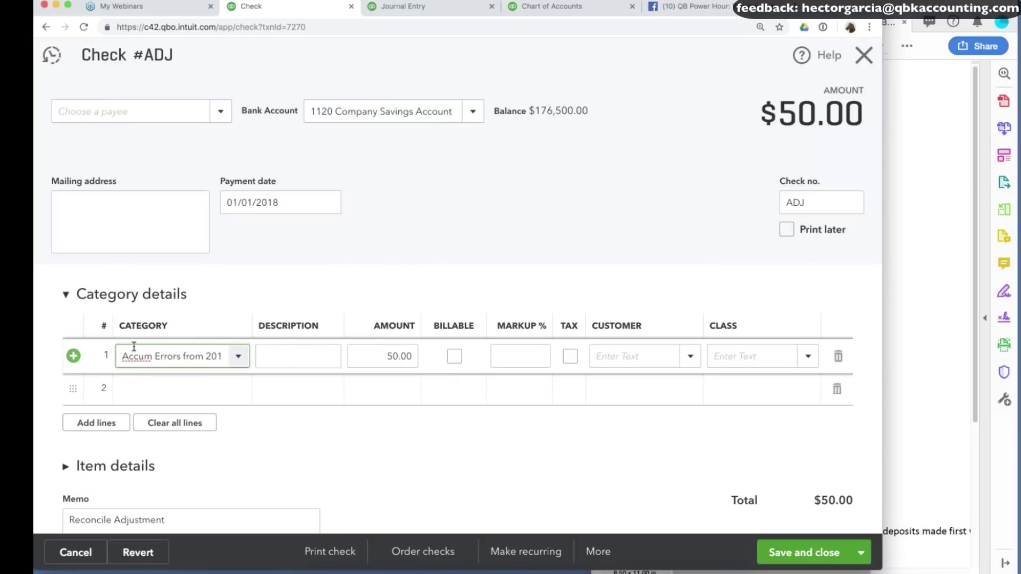
drag(123, 355, 284, 351)
key(ctrl+c)
click(284, 352)
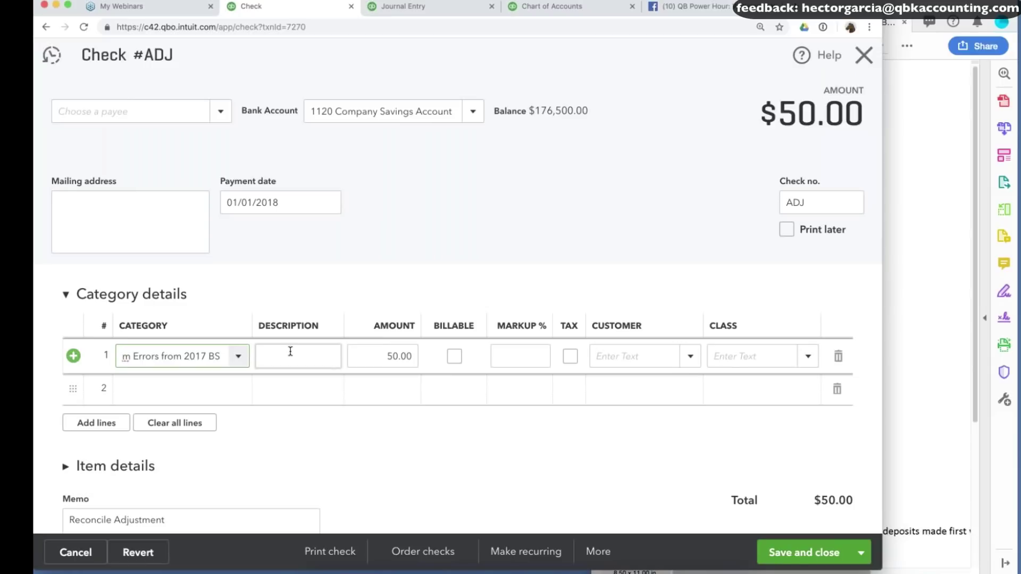
click(803, 553)
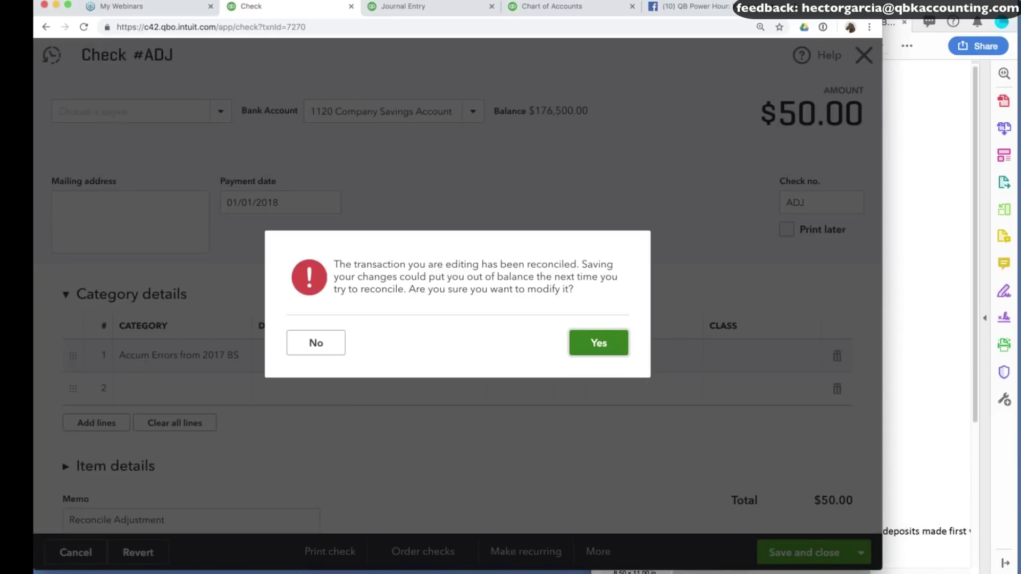
click(599, 343)
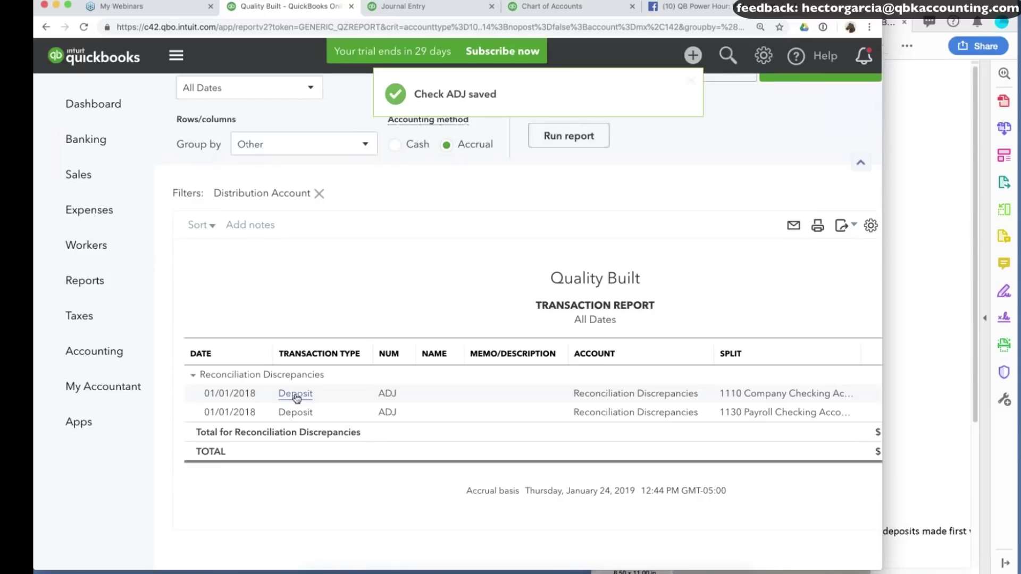
Change the first ADJ deposit's added-funds account to Accum Errors from 2017 BS and save.
click(294, 394)
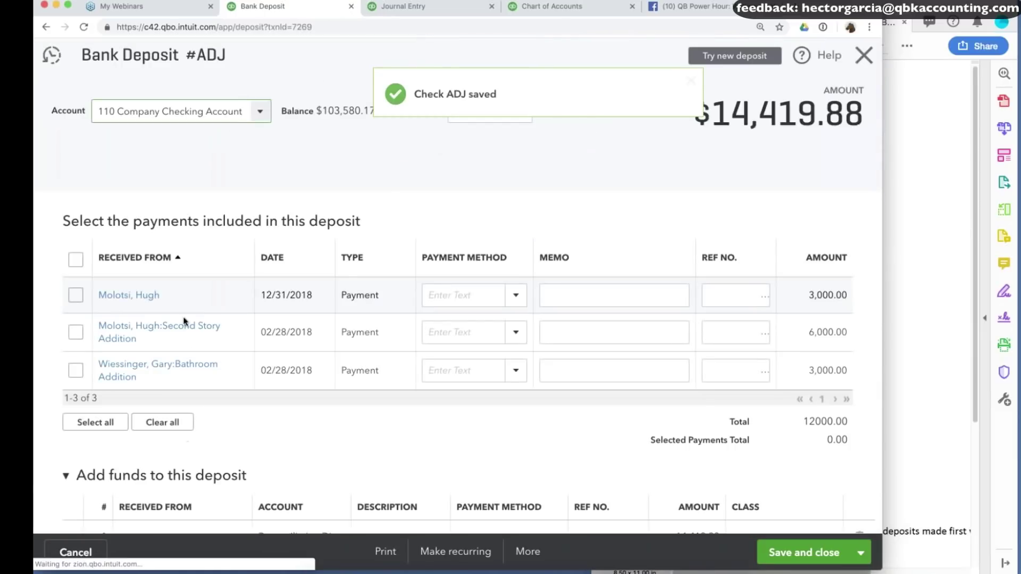
scroll(457, 298, down, 5)
click(301, 298)
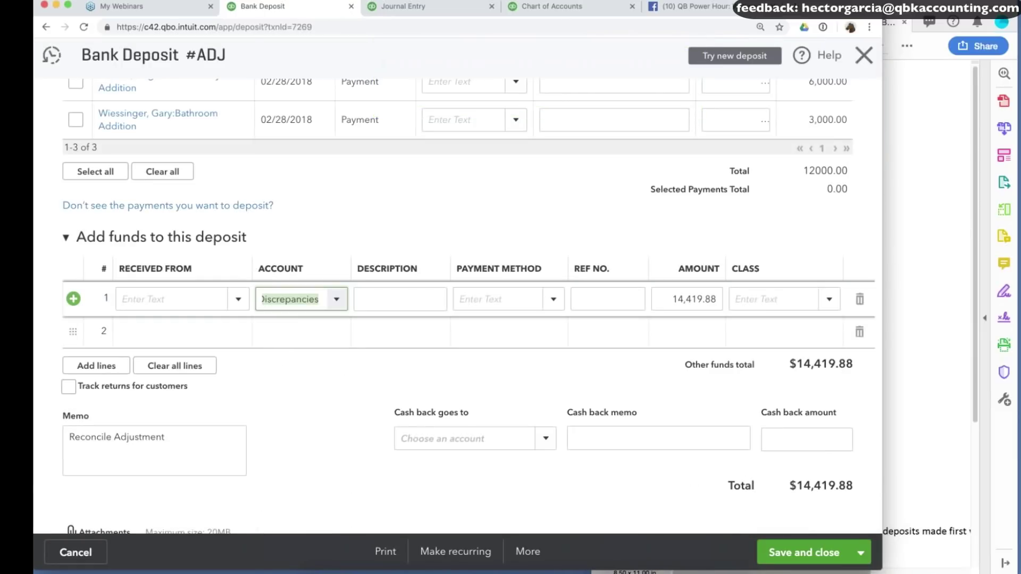
click(322, 302)
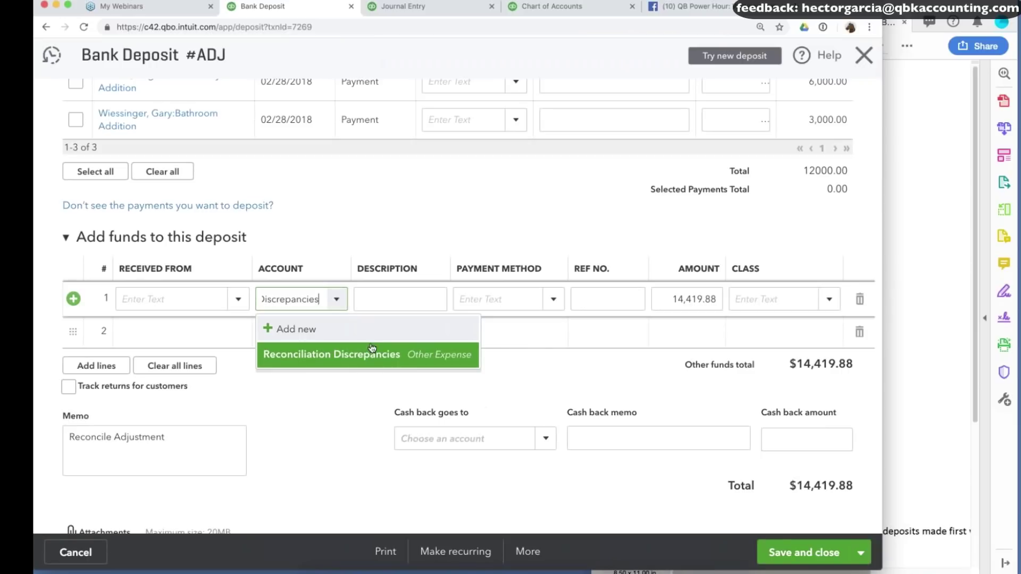
text(Accum Errors)
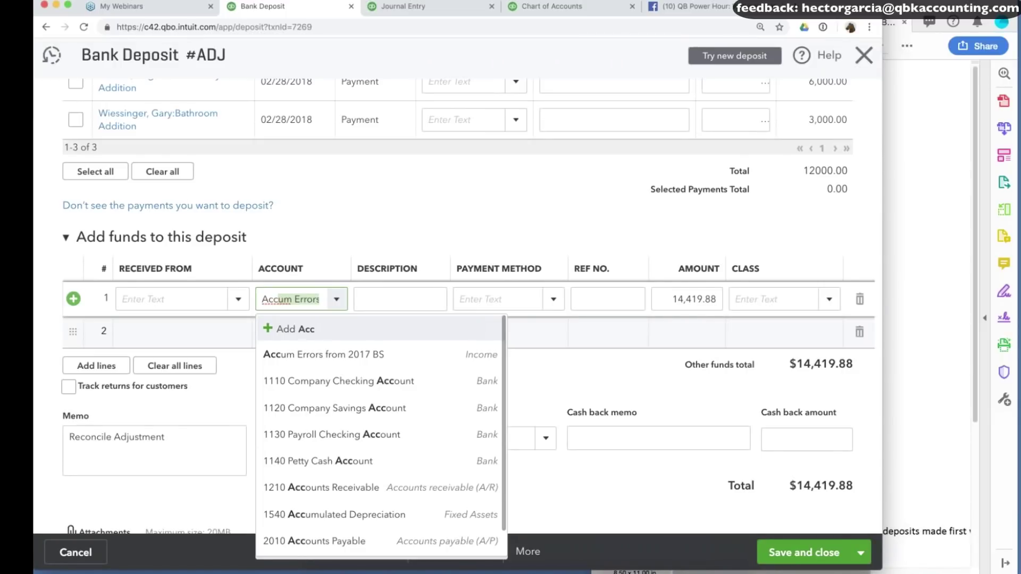
key(Tab)
key(ctrl+alt+d)
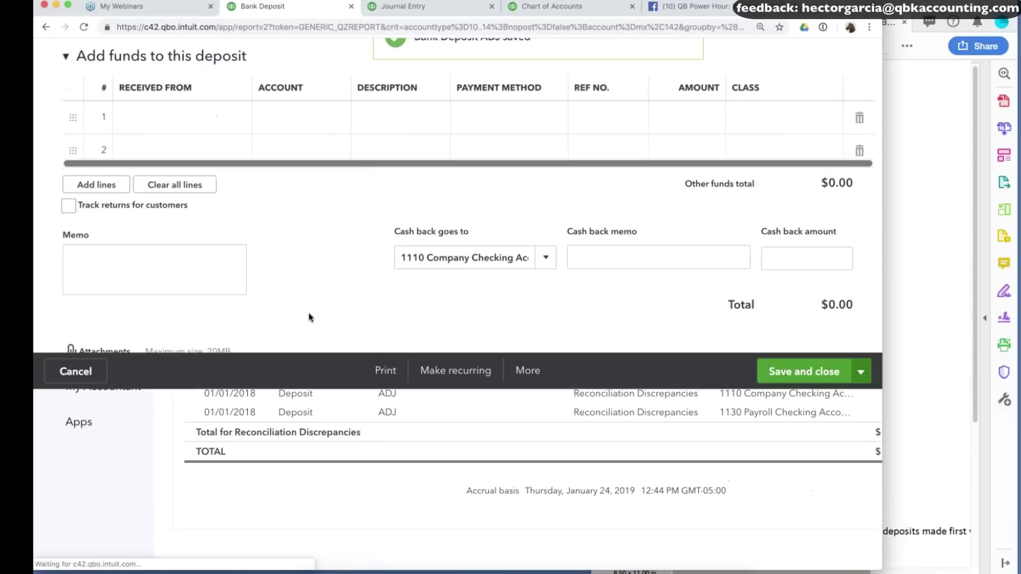
Move the second (payroll) ADJ deposit's funds line to Accum Errors from 2017 BS and save, confirming.
click(294, 411)
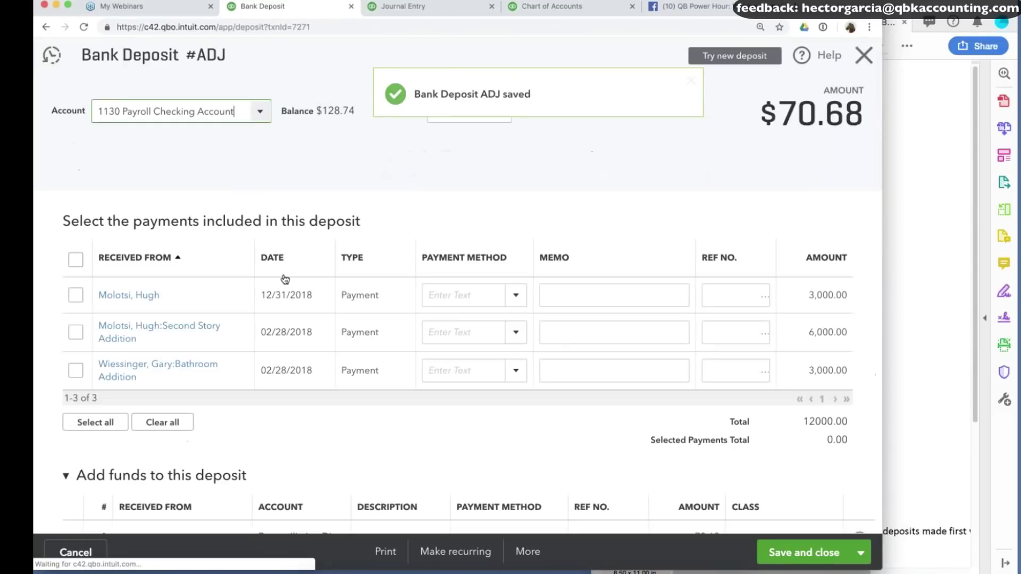
scroll(285, 279, down, 5)
click(290, 295)
key(ctrl+v)
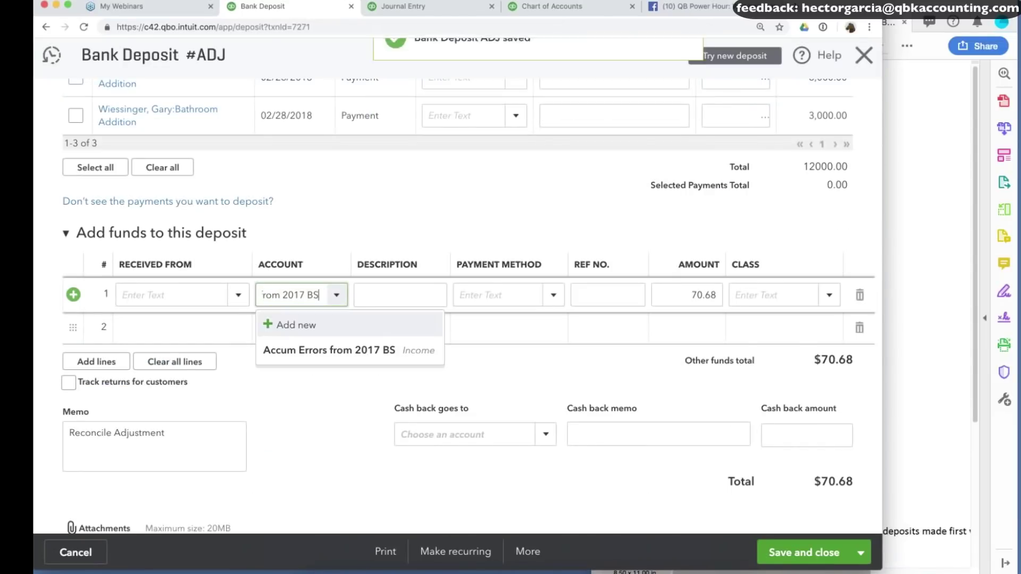
key(Down)
key(Return)
click(784, 553)
click(614, 344)
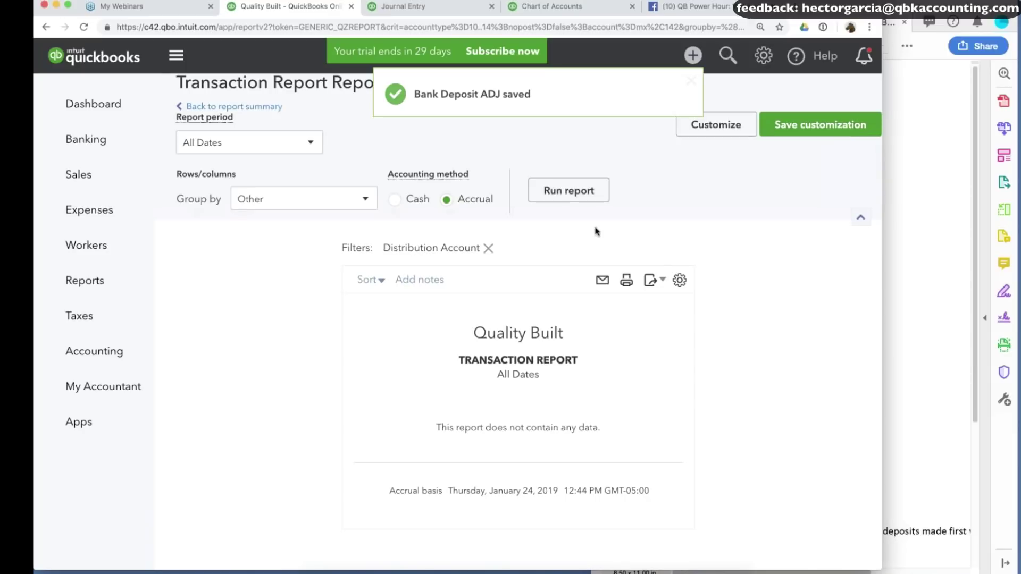
Open Reconcile and select 1110 Company Checking Account.
click(770, 54)
click(771, 54)
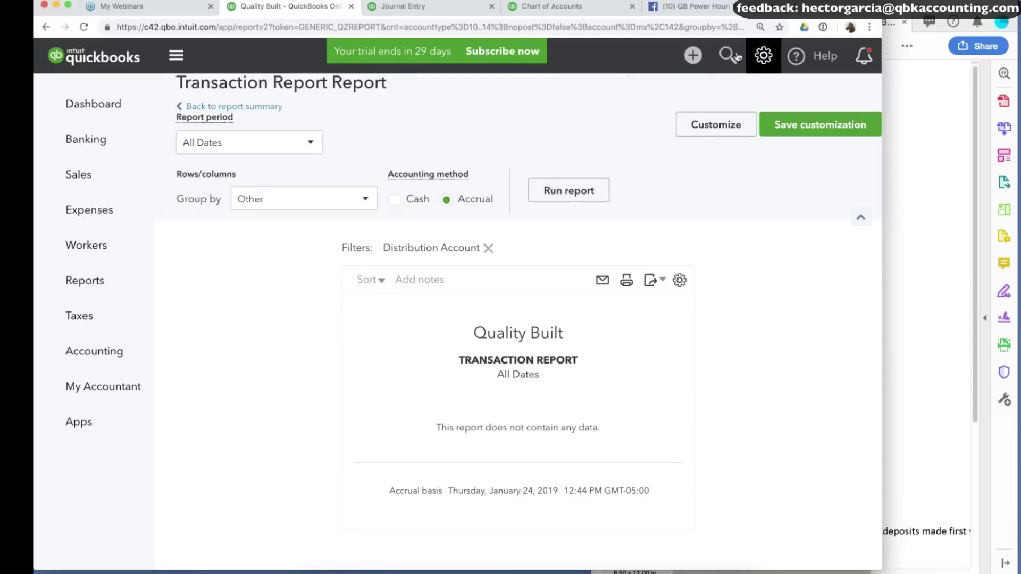
click(764, 55)
click(526, 229)
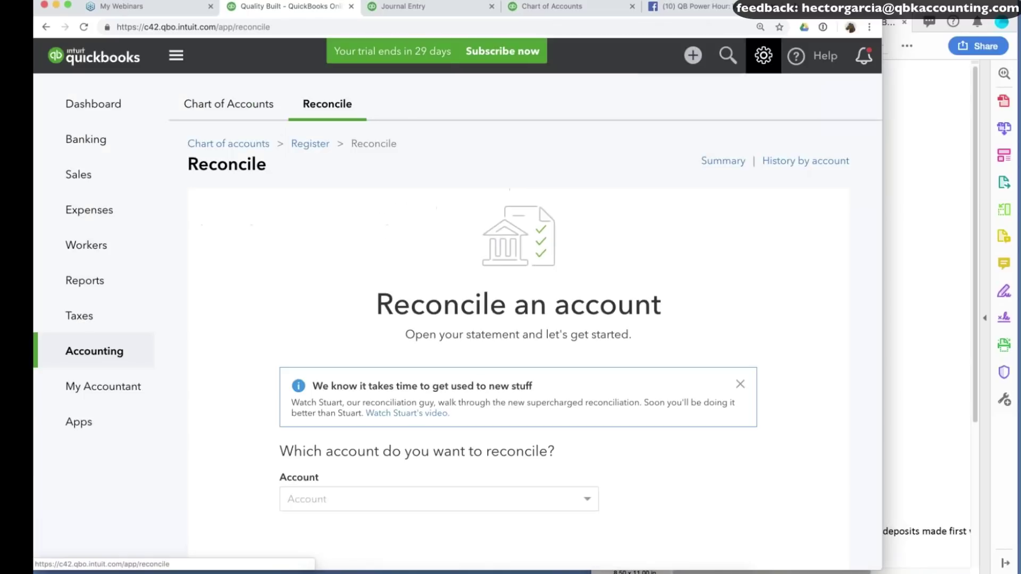
scroll(519, 319, down, 4)
click(404, 296)
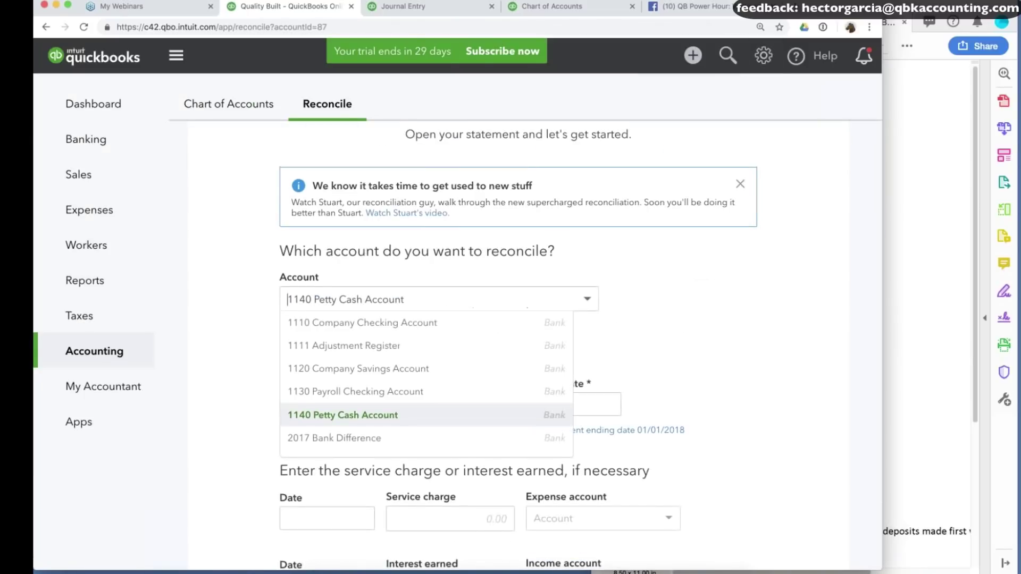
scroll(401, 366, up, 1)
click(401, 366)
Compare the checking beginning balance against the ending balances document.
drag(332, 443, 281, 442)
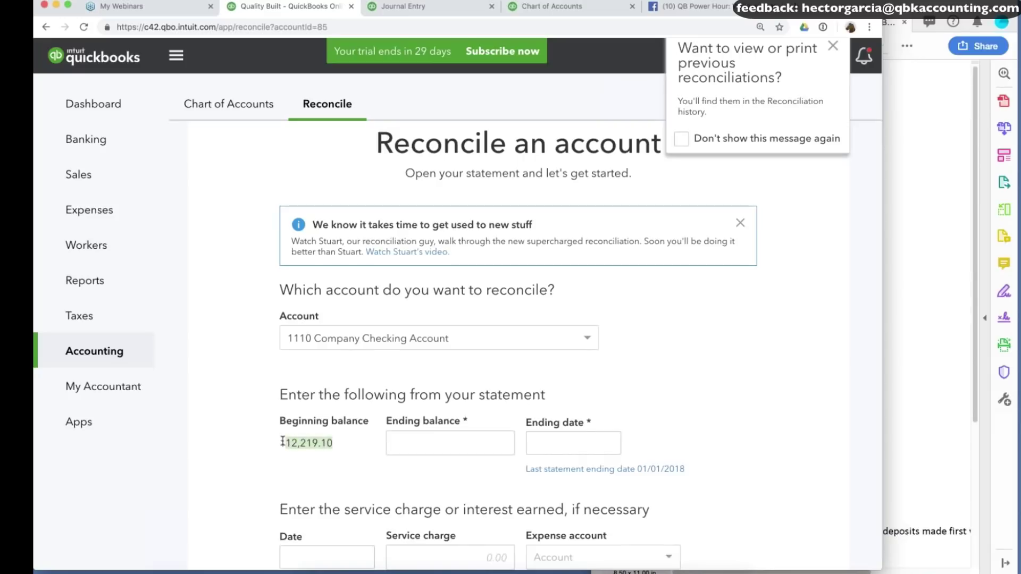
click(921, 287)
drag(762, 158, 808, 155)
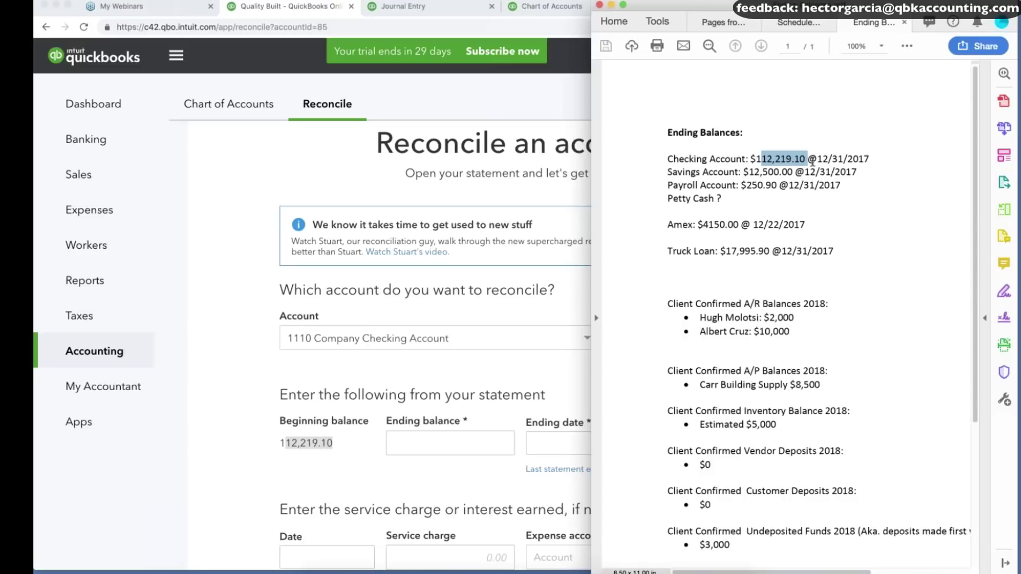
scroll(822, 232, down, 5)
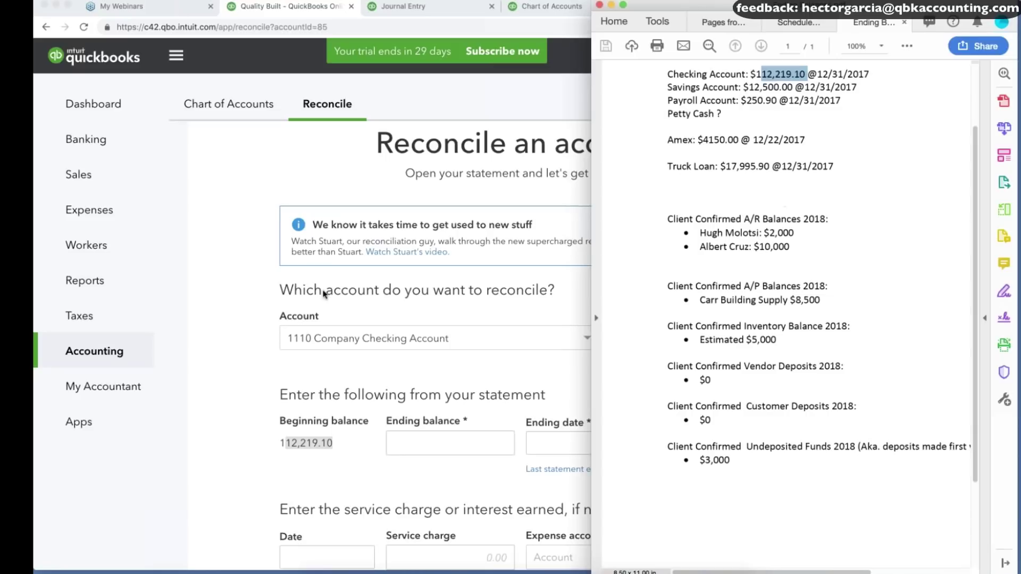
click(231, 353)
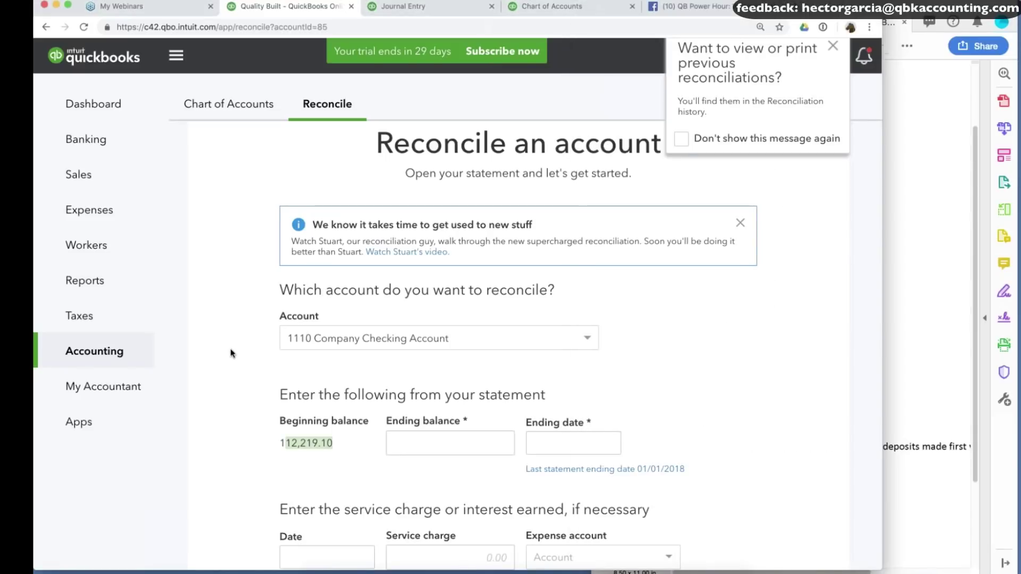
Strike through the Amex balance line in the document and choose Amex to reconcile.
key(super+Tab)
drag(669, 141, 805, 140)
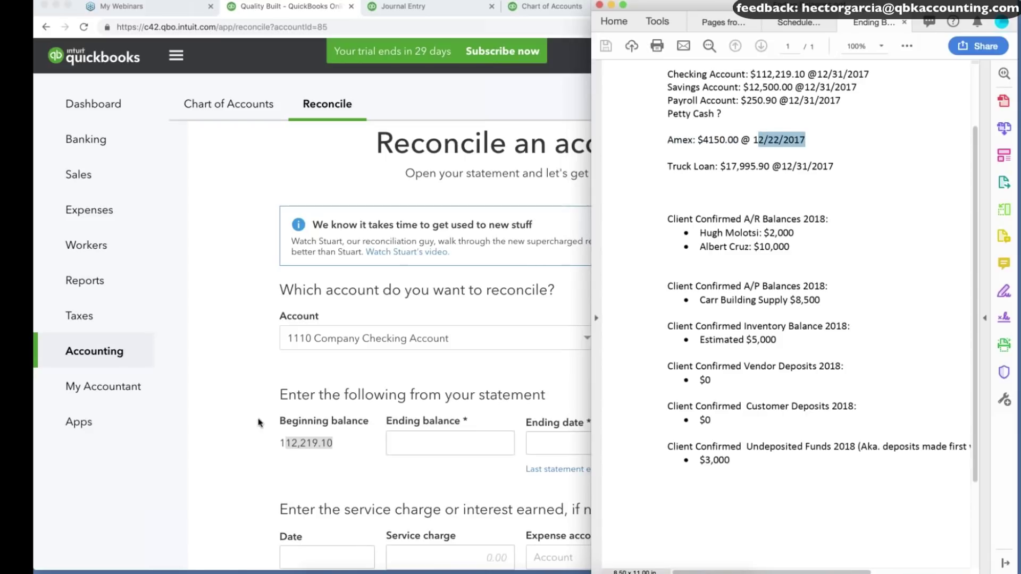
click(259, 423)
click(436, 338)
scroll(425, 420, down, 10)
scroll(346, 399, down, 10)
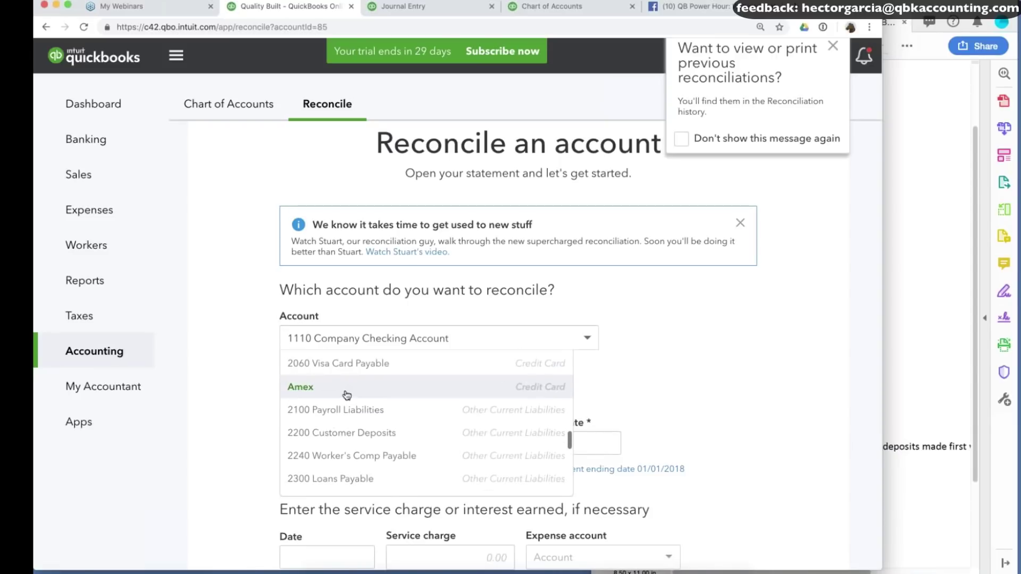
click(301, 387)
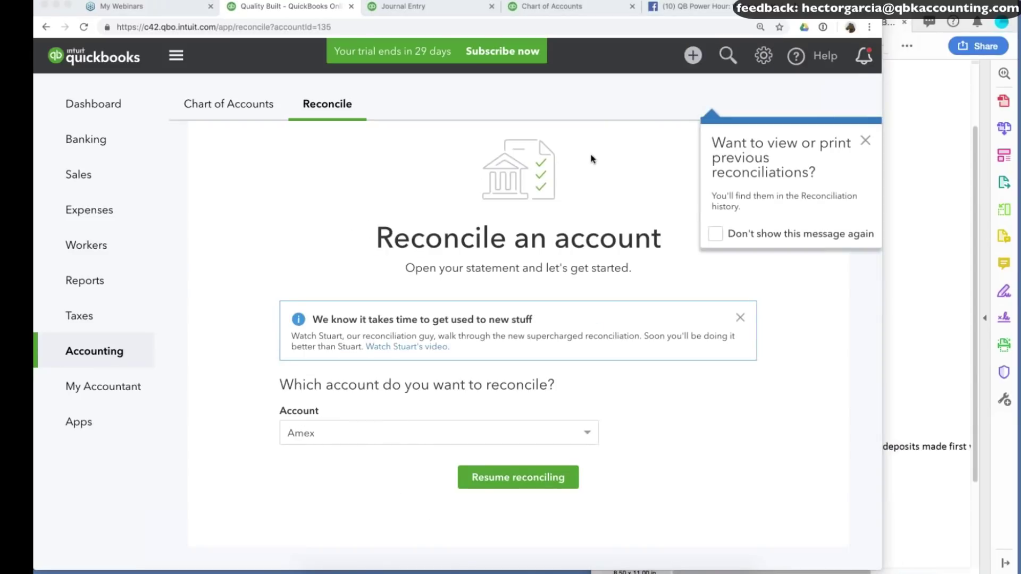
Resume the Amex reconciliation, review its statement details, and mark both transactions cleared.
click(514, 479)
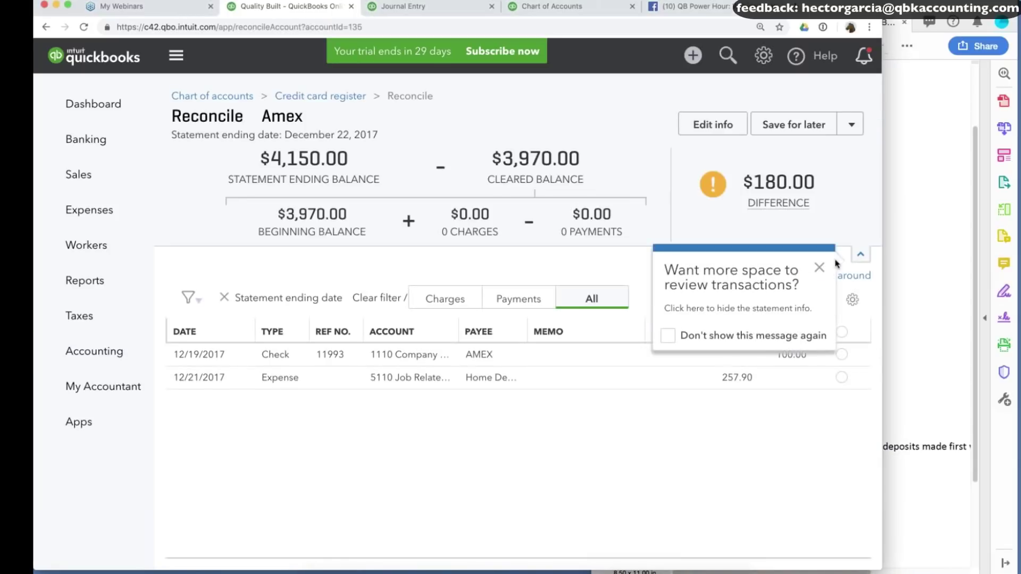
click(820, 268)
click(712, 125)
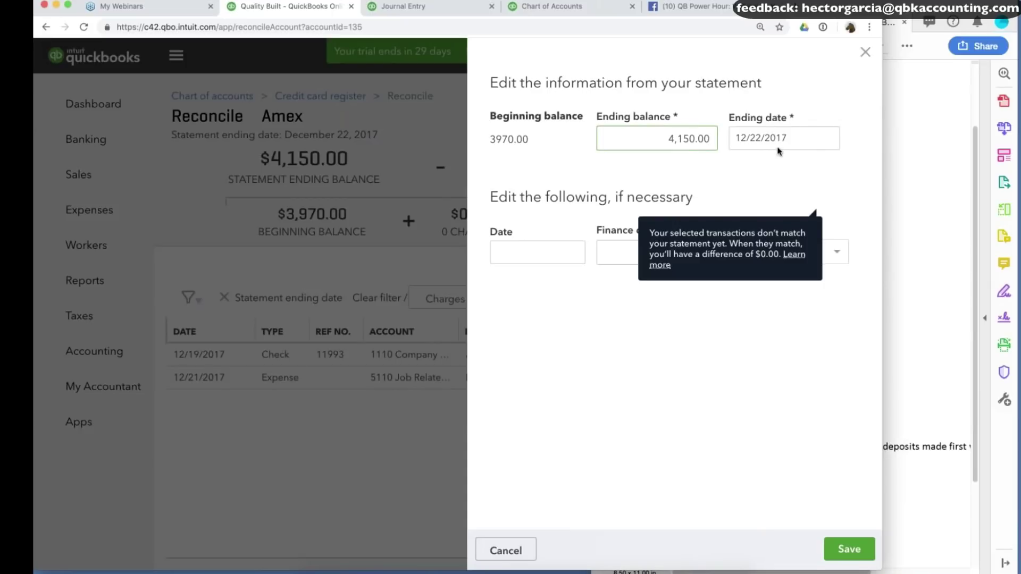
click(850, 549)
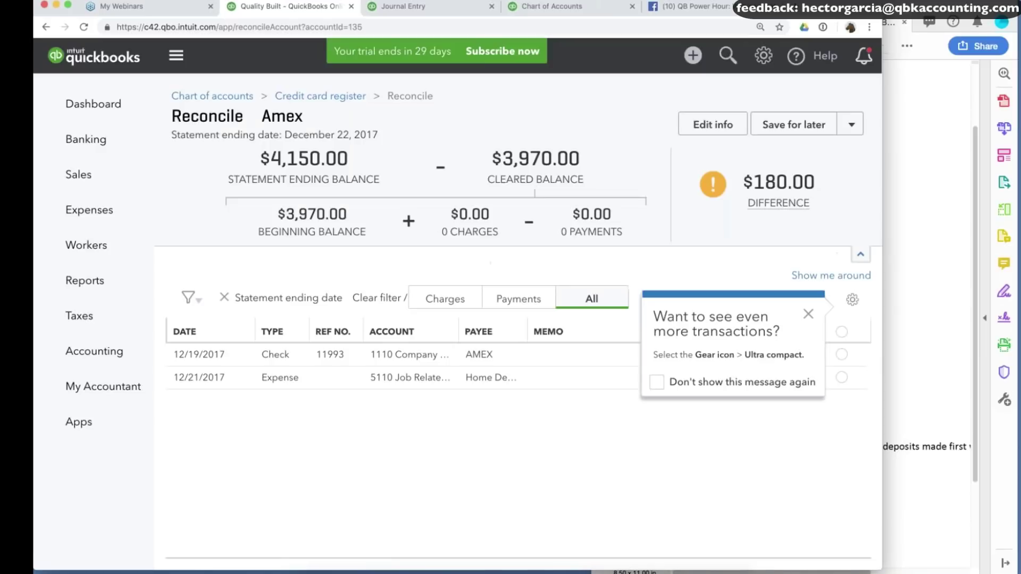
click(842, 331)
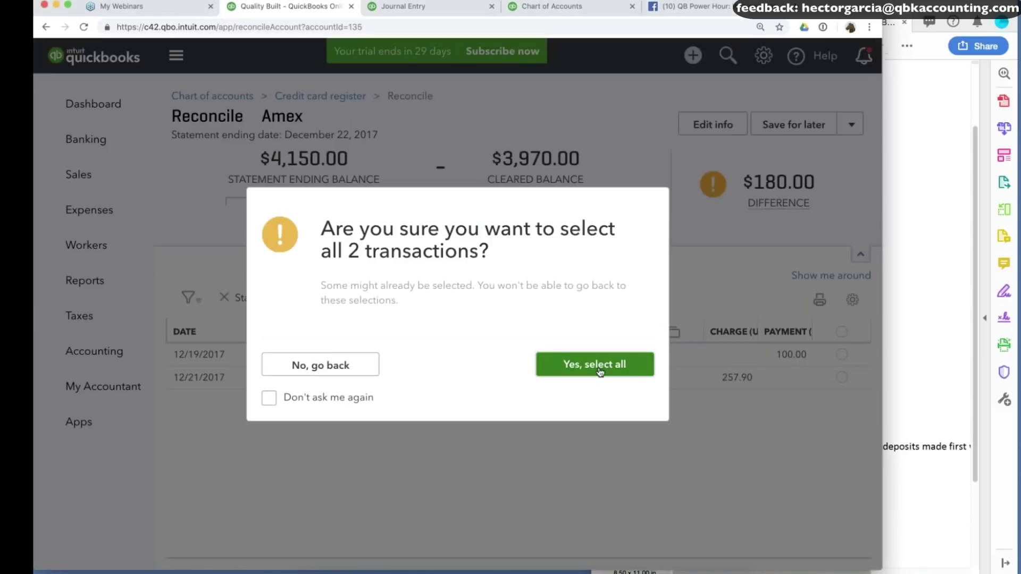
click(600, 372)
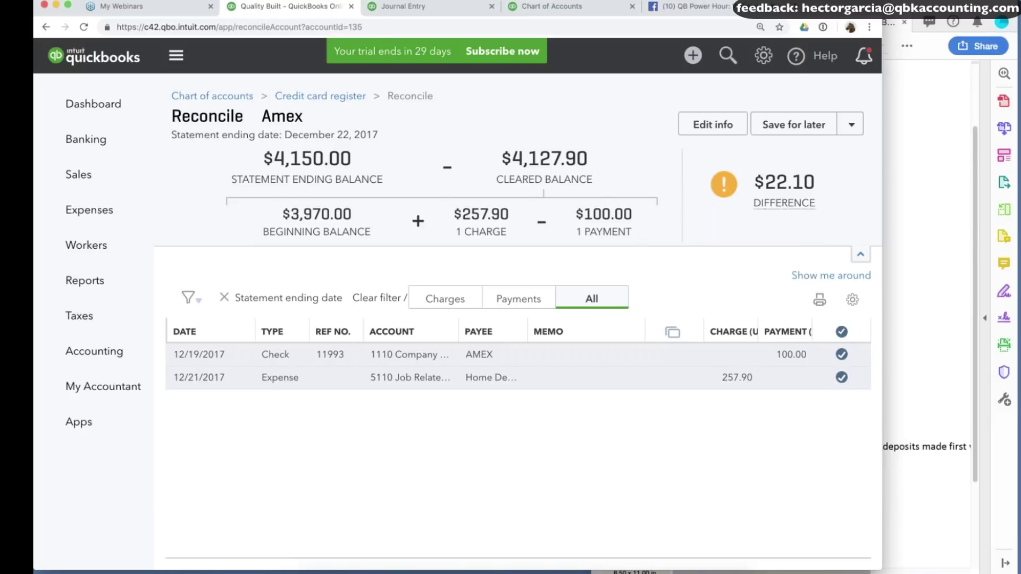
Finish the Amex reconciliation with a $22.10 adjustment, then go back to the journal entry.
click(853, 127)
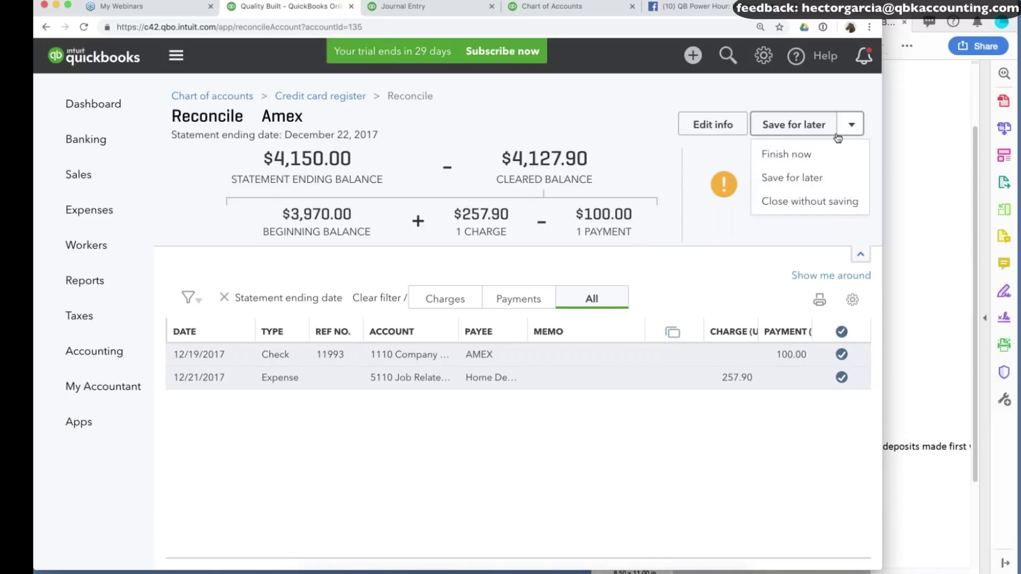
click(794, 153)
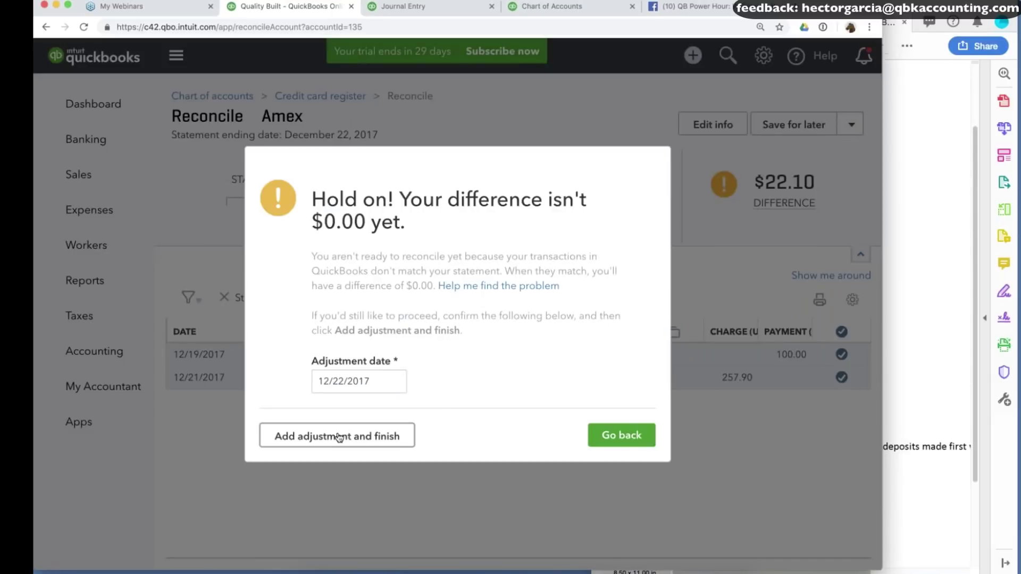
click(339, 436)
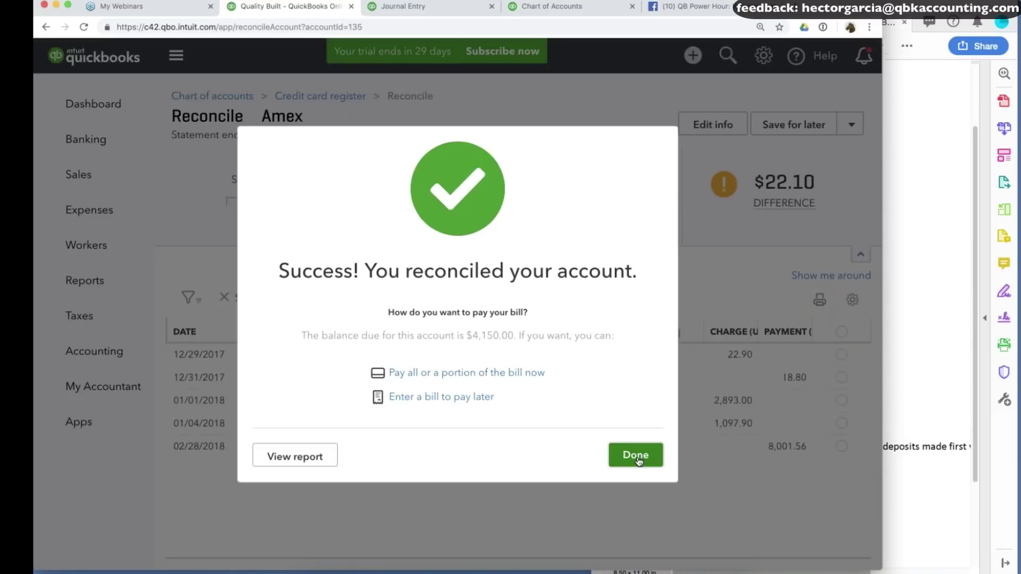
click(636, 457)
click(438, 8)
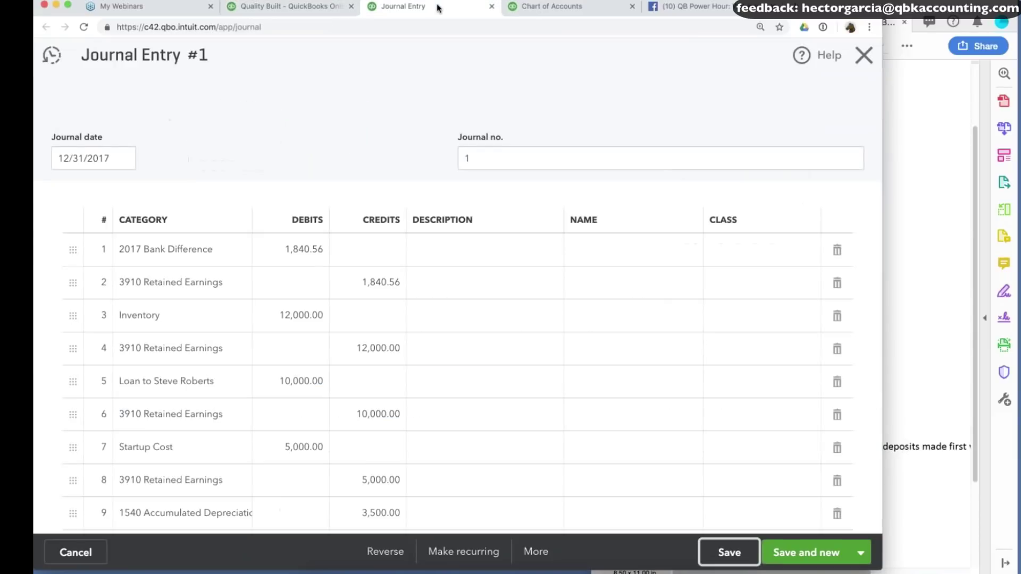
Close the journal entry and open the Profit and Loss report.
click(544, 7)
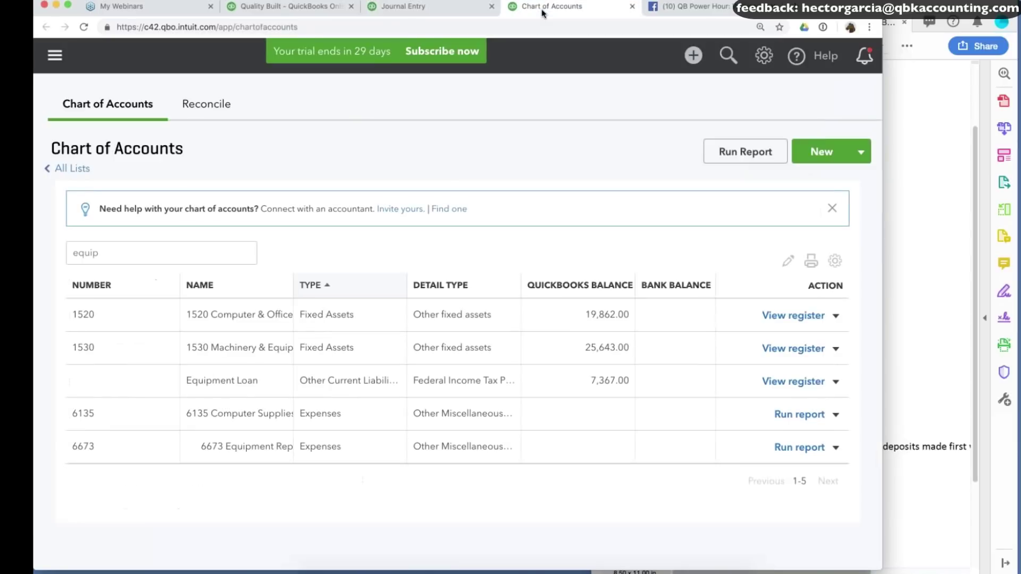
click(387, 8)
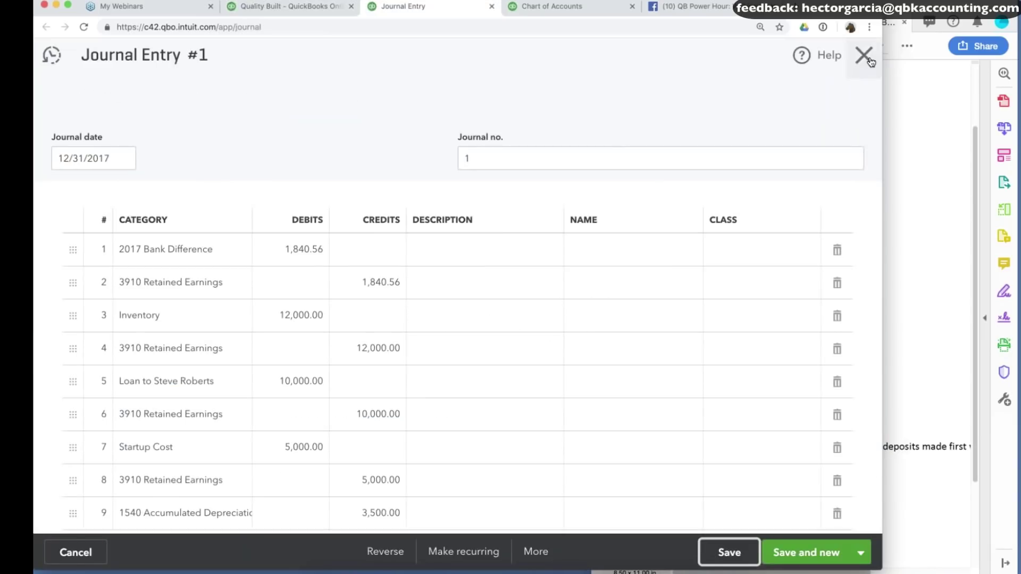
click(866, 58)
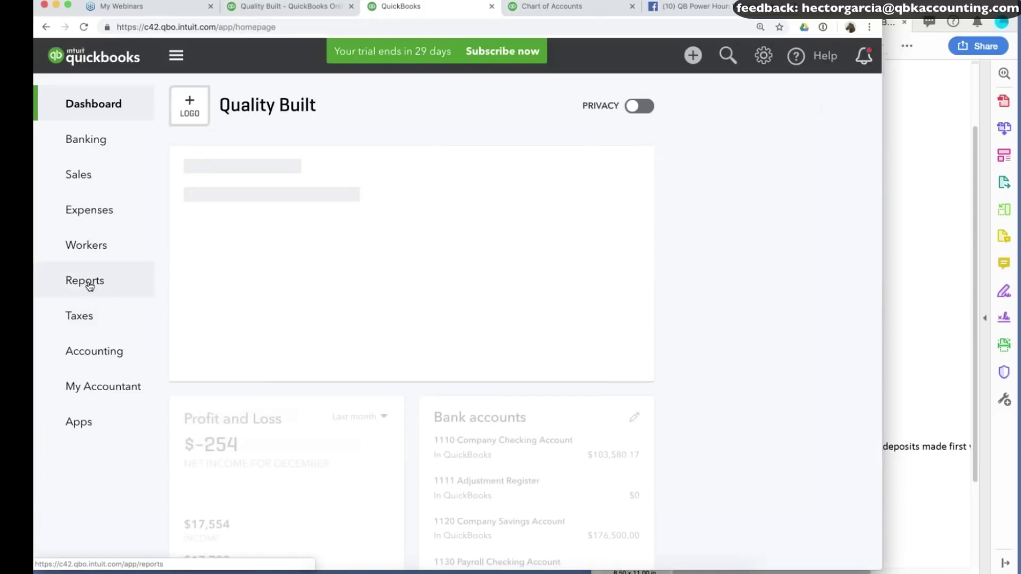
click(87, 282)
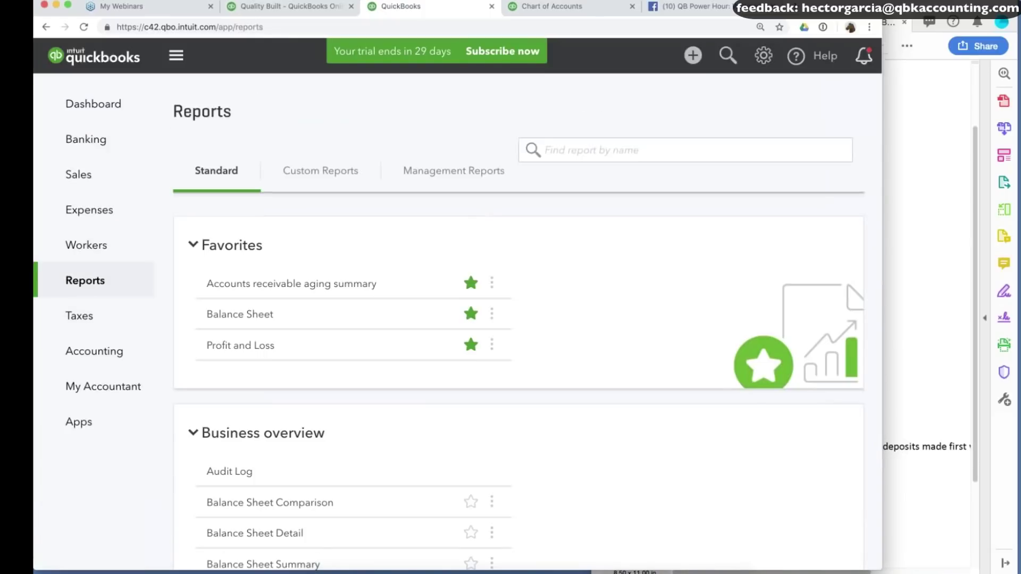
click(253, 388)
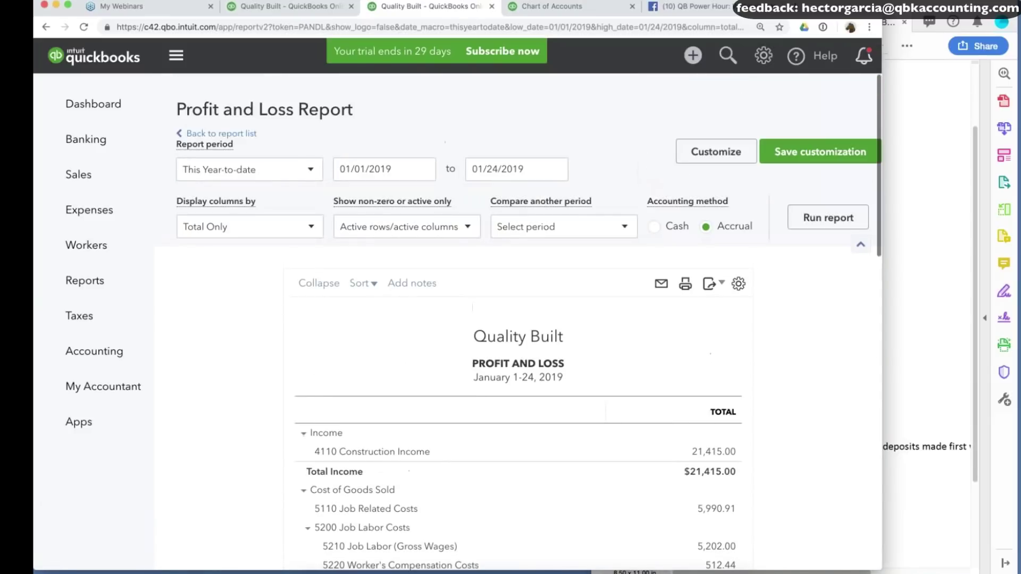
Run the Profit and Loss for All Dates and drill into the 22.10 Reconciliation Discrepancies amount.
click(249, 169)
click(229, 196)
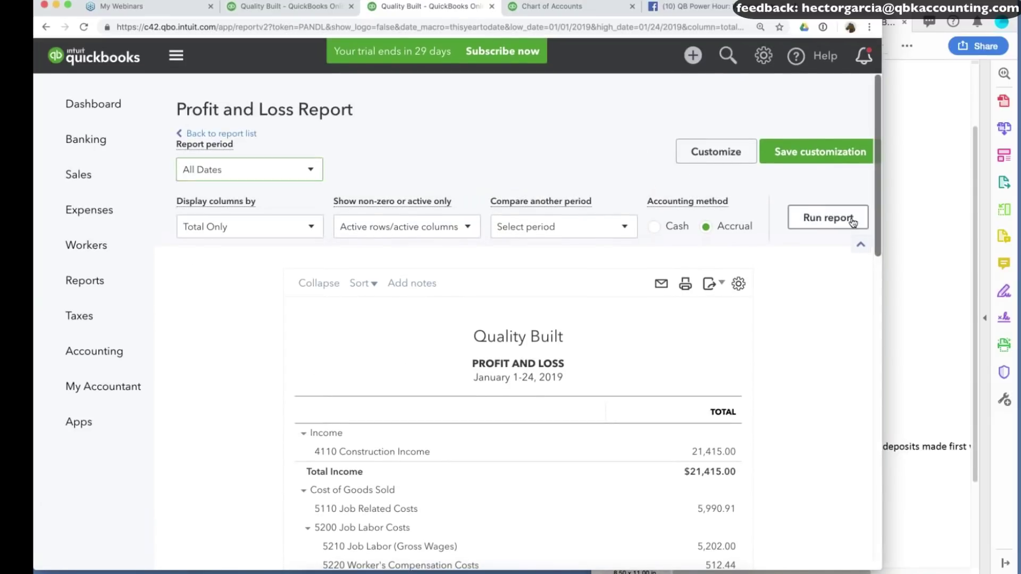
click(828, 218)
scroll(782, 388, down, 15)
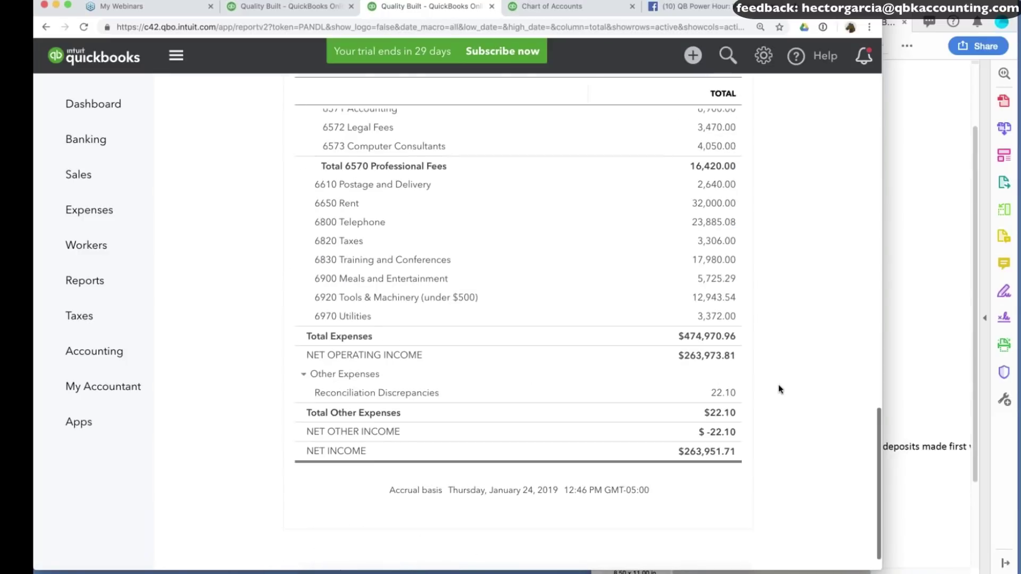
click(716, 396)
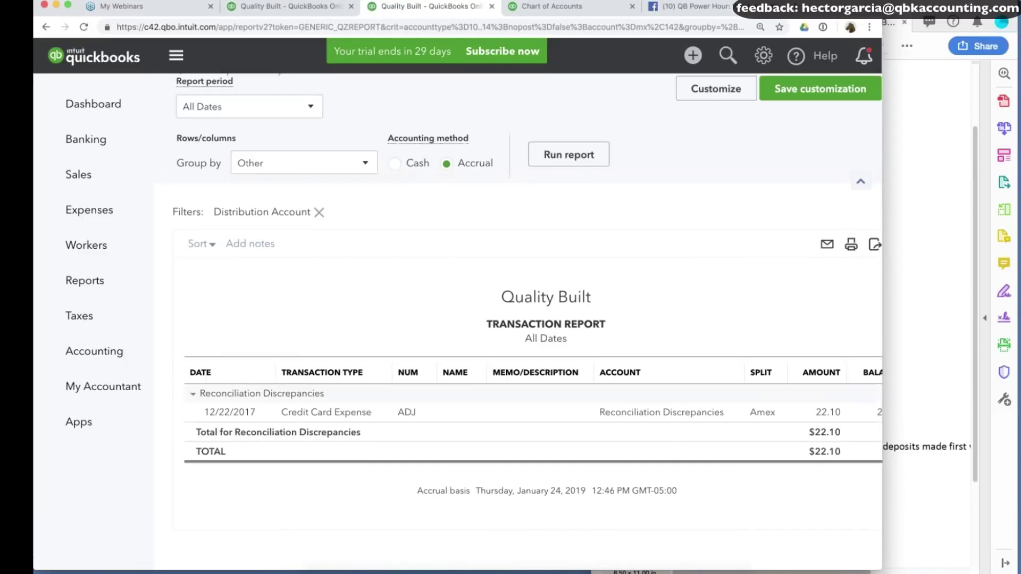
Recategorize the $22.10 Amex credit card expense to Accum Errors from 2017 BS and save, confirming.
click(335, 417)
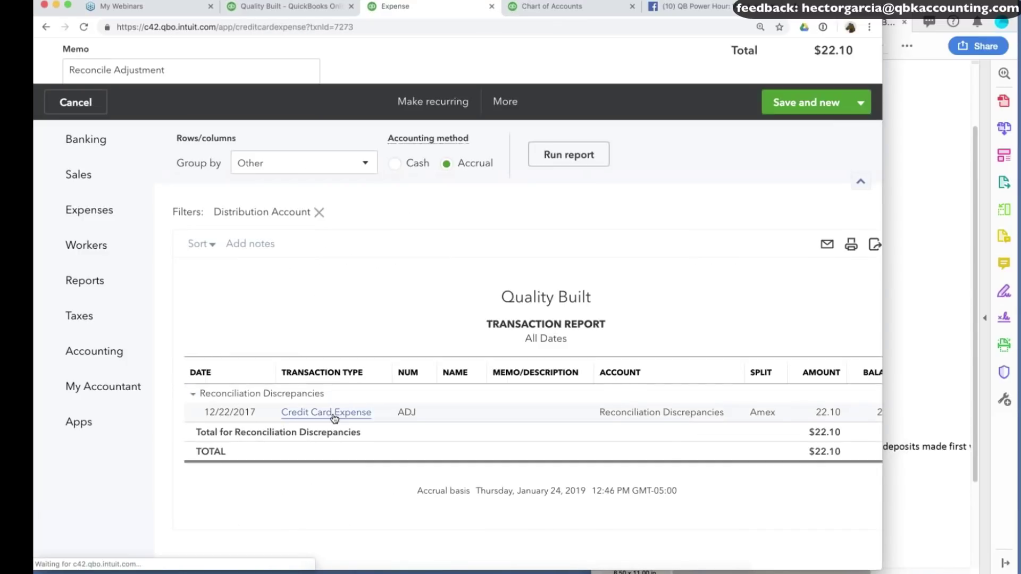
click(181, 356)
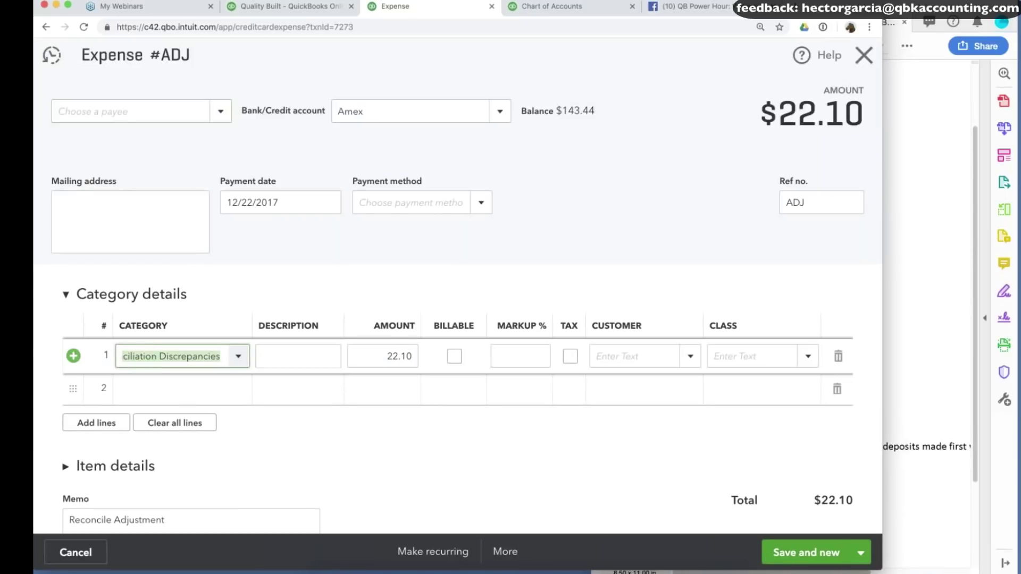
text(acc)
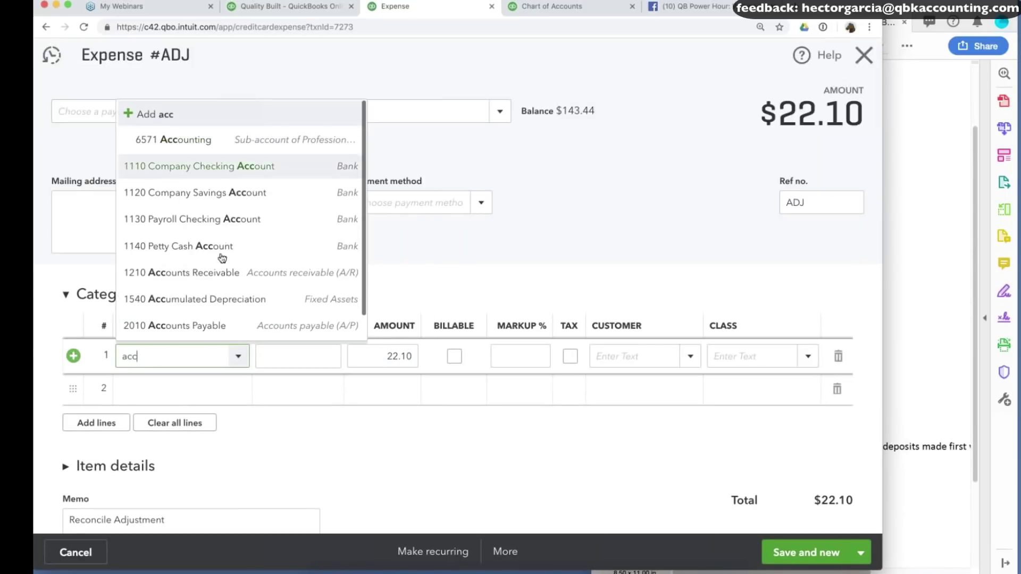
text(u)
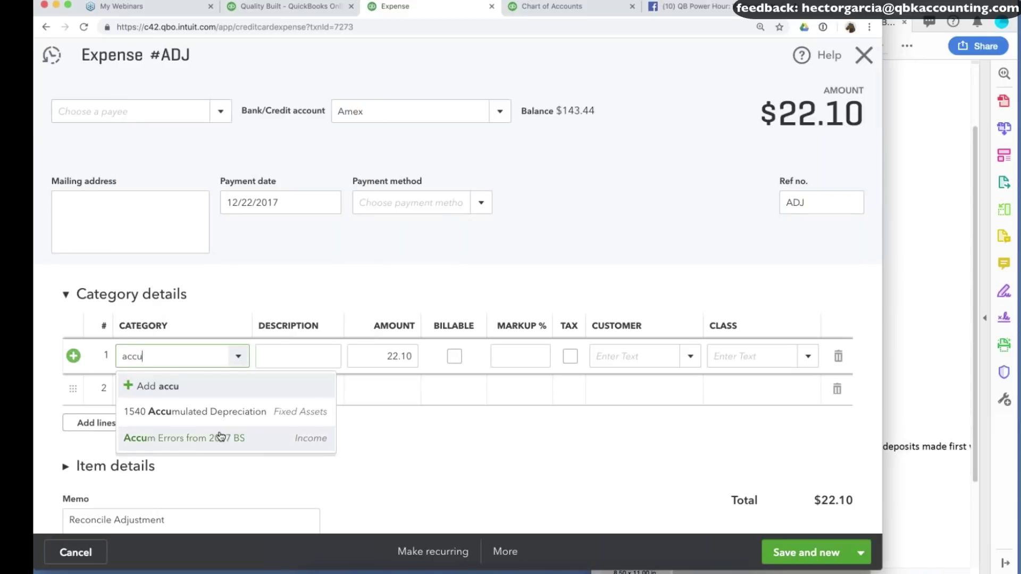
click(223, 435)
click(861, 553)
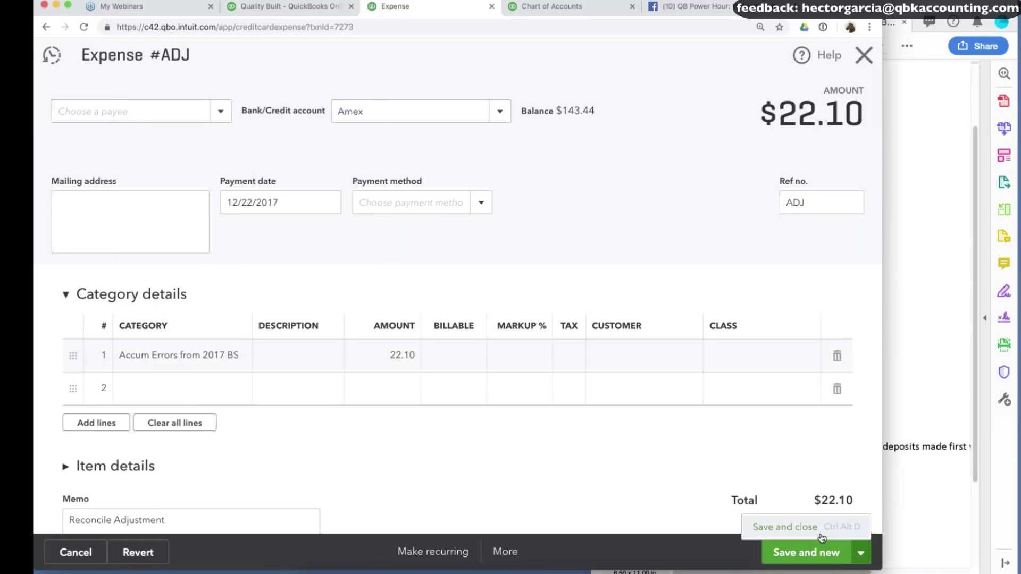
click(797, 526)
click(598, 344)
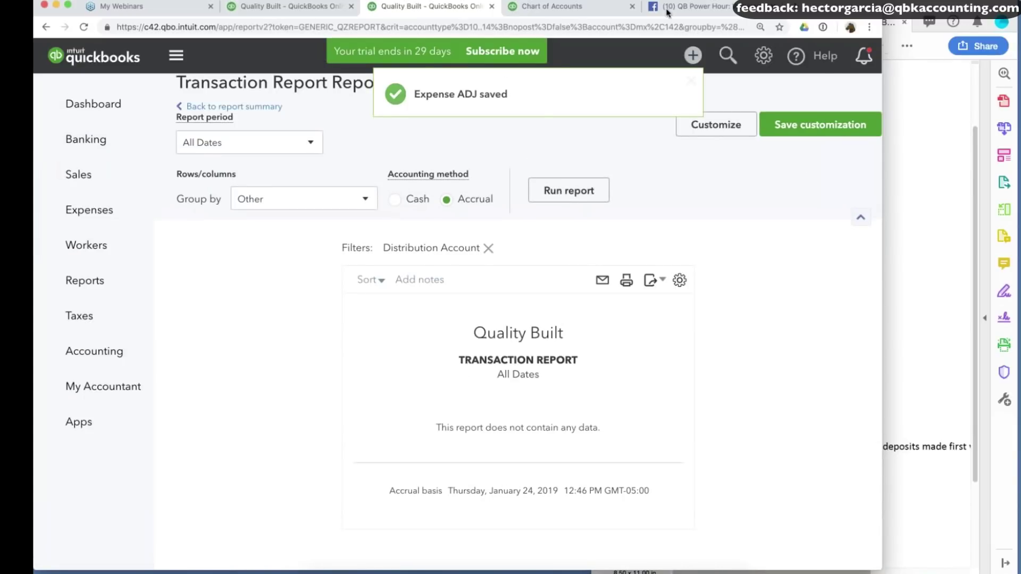
Look up the Truck Loan balance in the document and select 2460 Truck Loan to reconcile.
key(super+Tab)
scroll(783, 247, up, 3)
triple_click(748, 253)
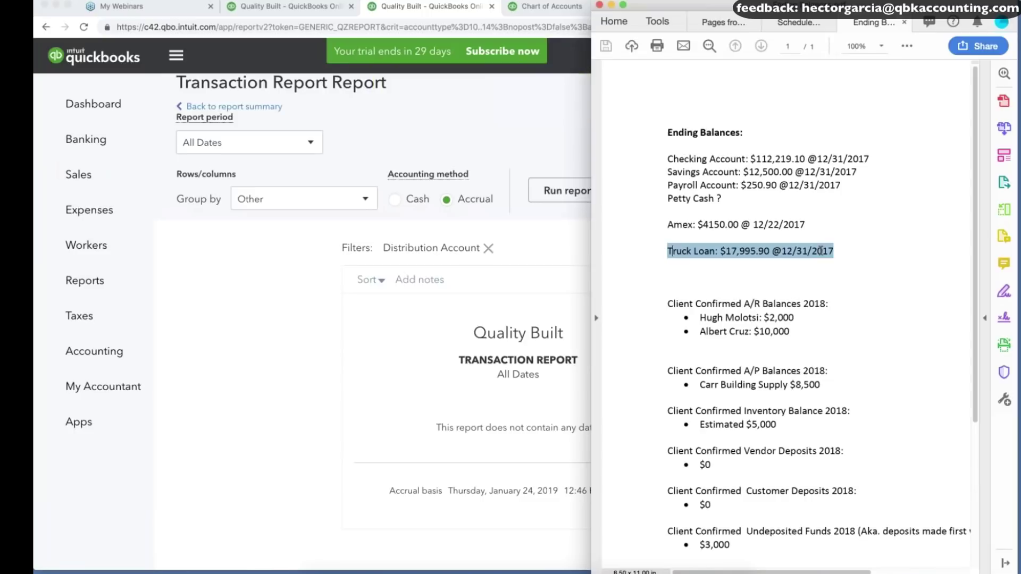
drag(720, 251, 766, 249)
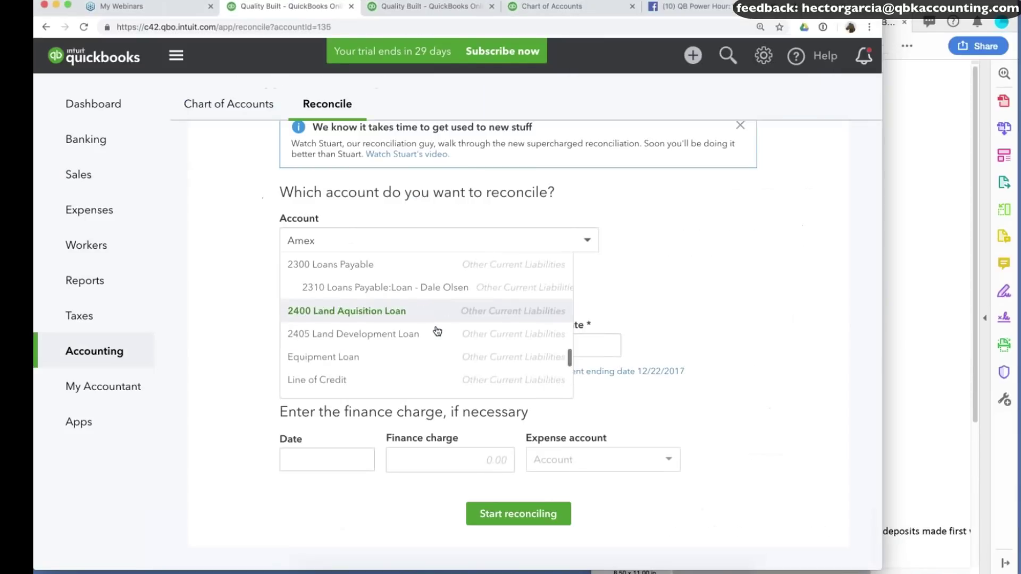
scroll(425, 319, down, 3)
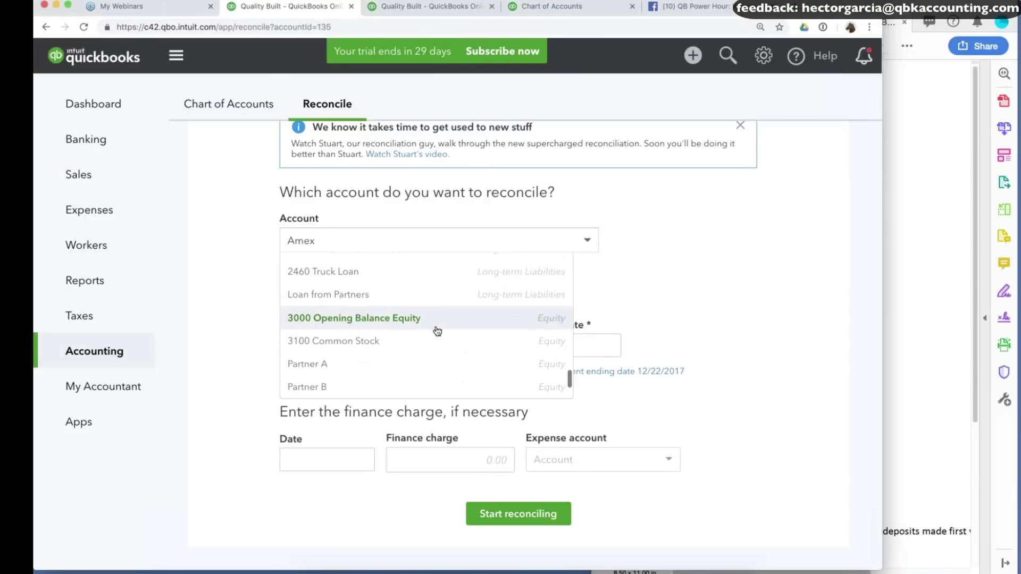
click(346, 273)
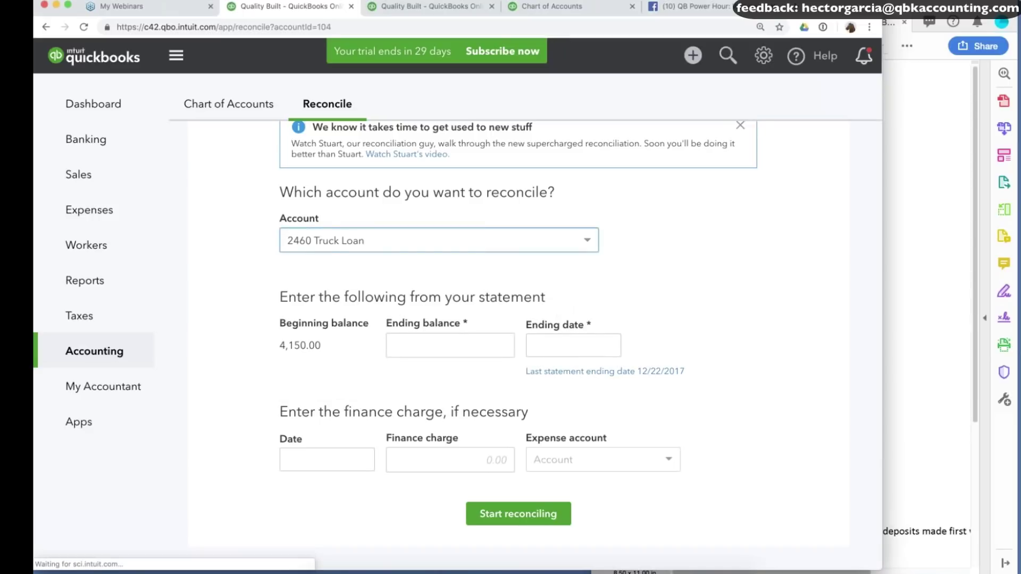
Enter the 17,995.90 statement ending balance, checking it against the balances PDF.
key(super+Tab)
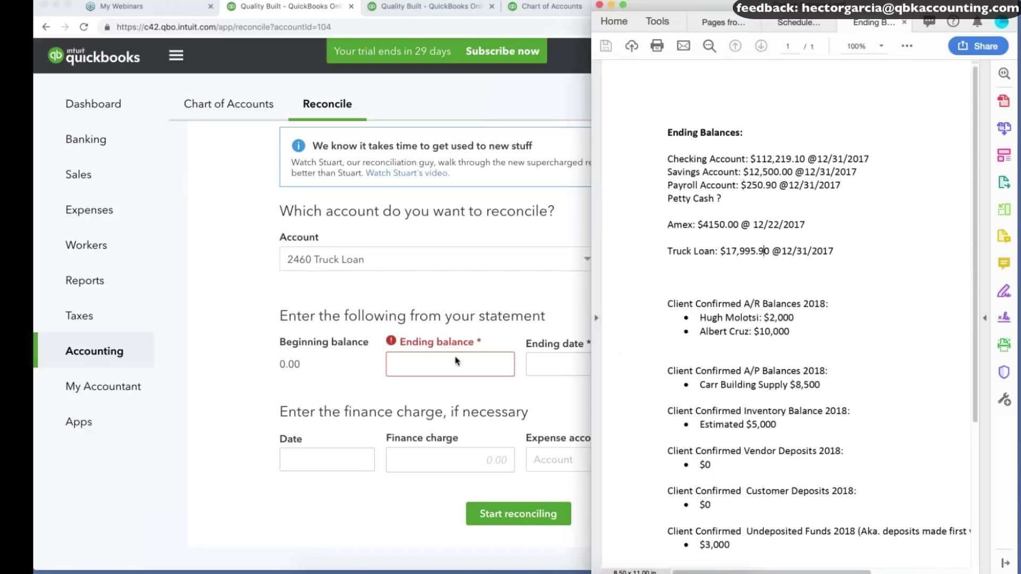
click(466, 367)
text(17995)
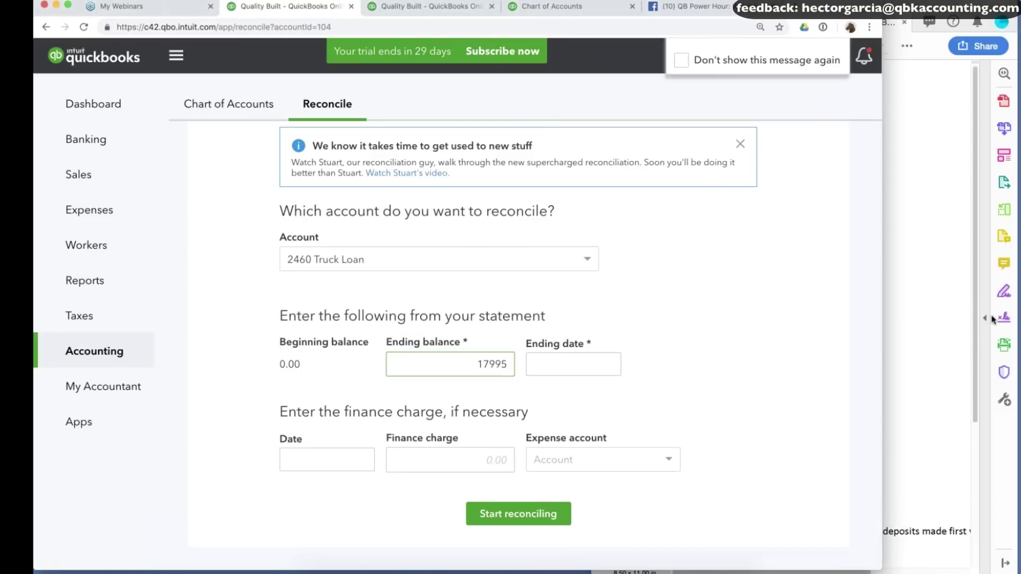
click(993, 319)
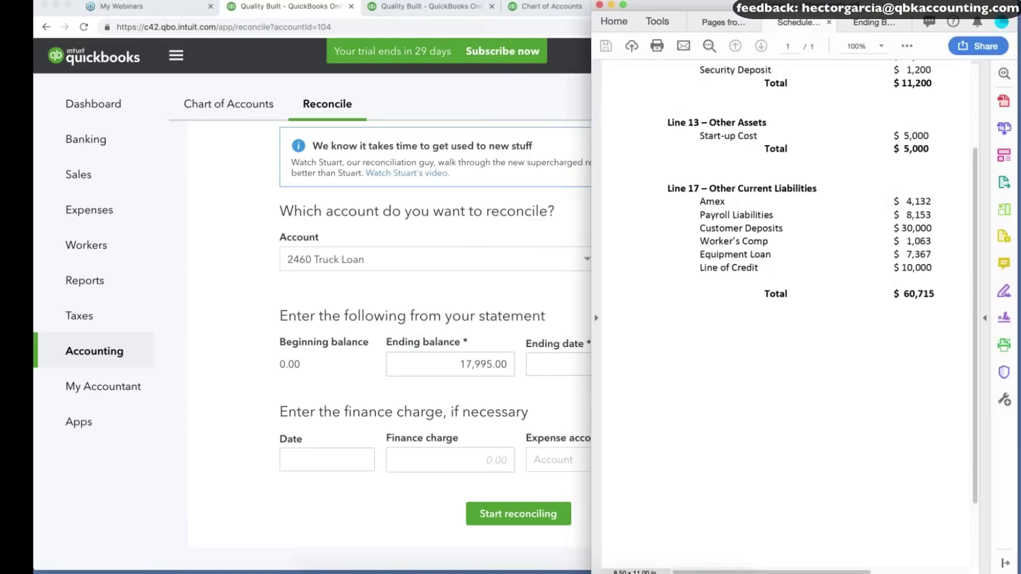
scroll(877, 175, up, 3)
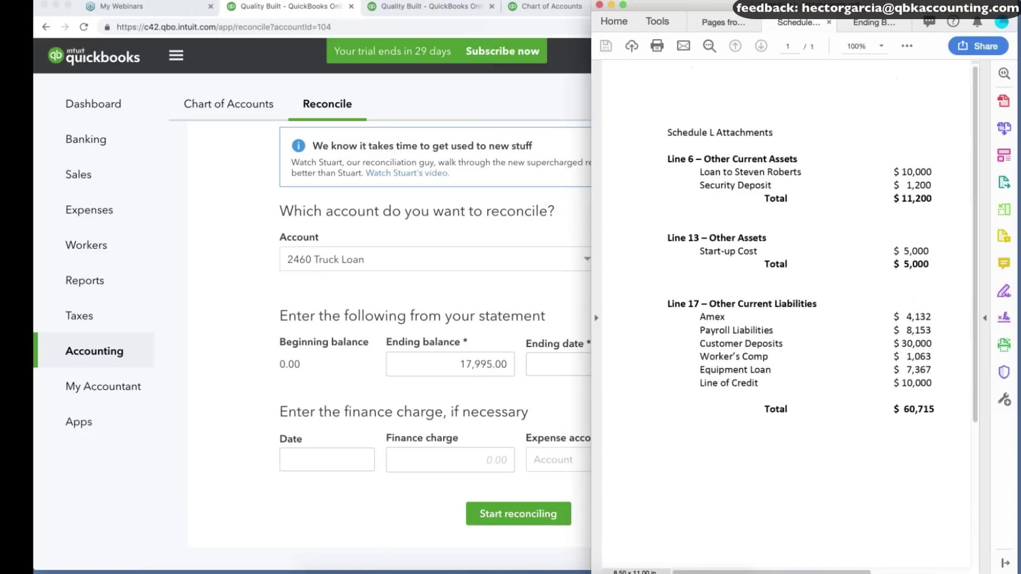
scroll(787, 239, down, 3)
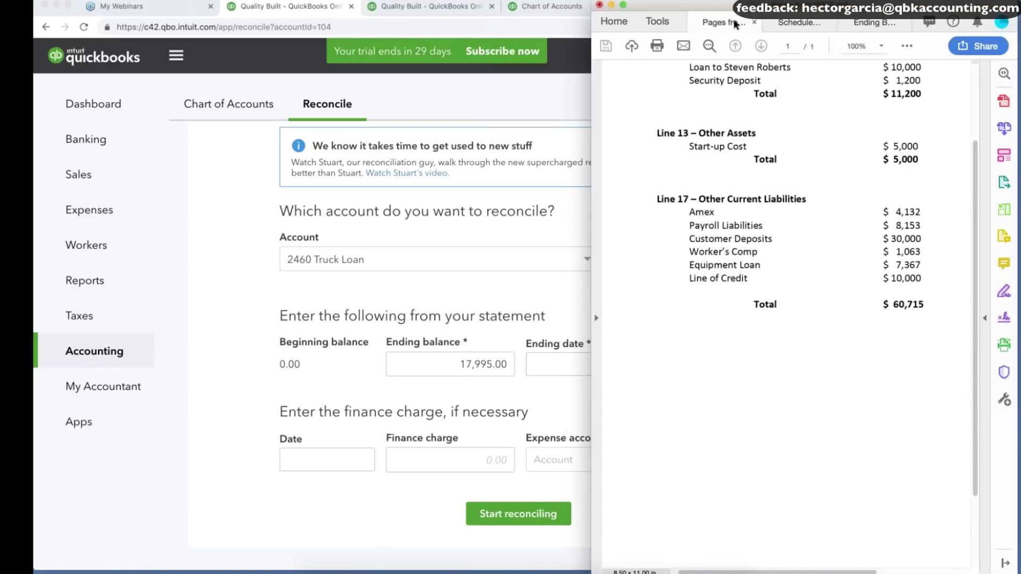
click(857, 28)
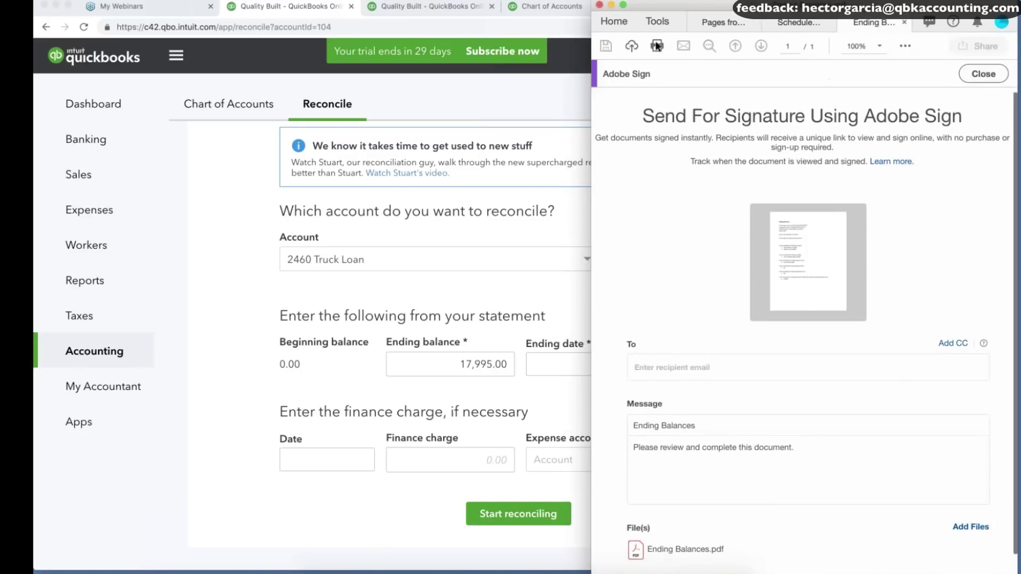
drag(817, 5, 292, 3)
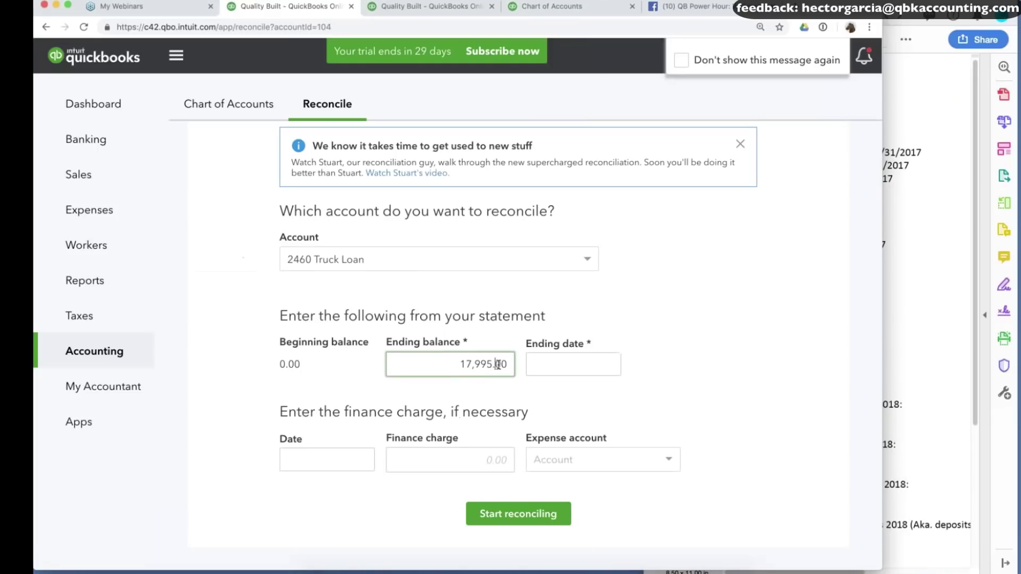
Set the ending date to 01/01/2018 and start reconciling the truck loan.
click(532, 365)
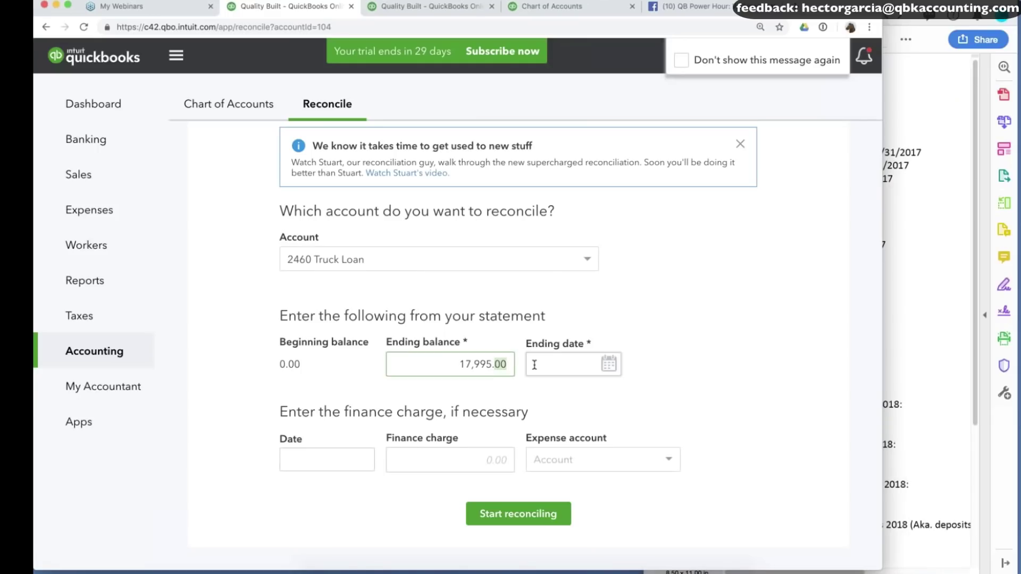
click(606, 363)
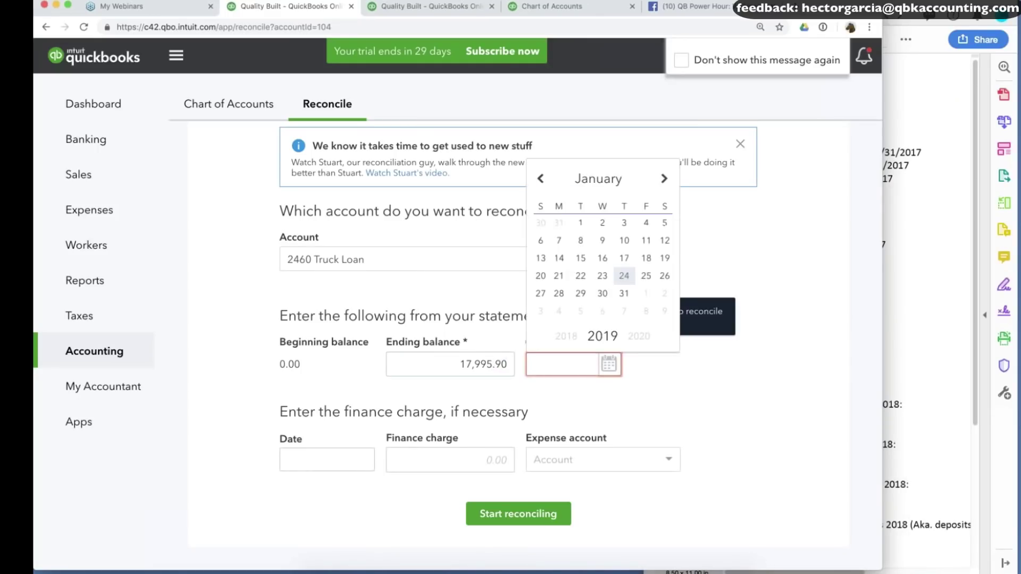
click(580, 222)
click(585, 365)
key(BackSpace)
text(8)
click(522, 513)
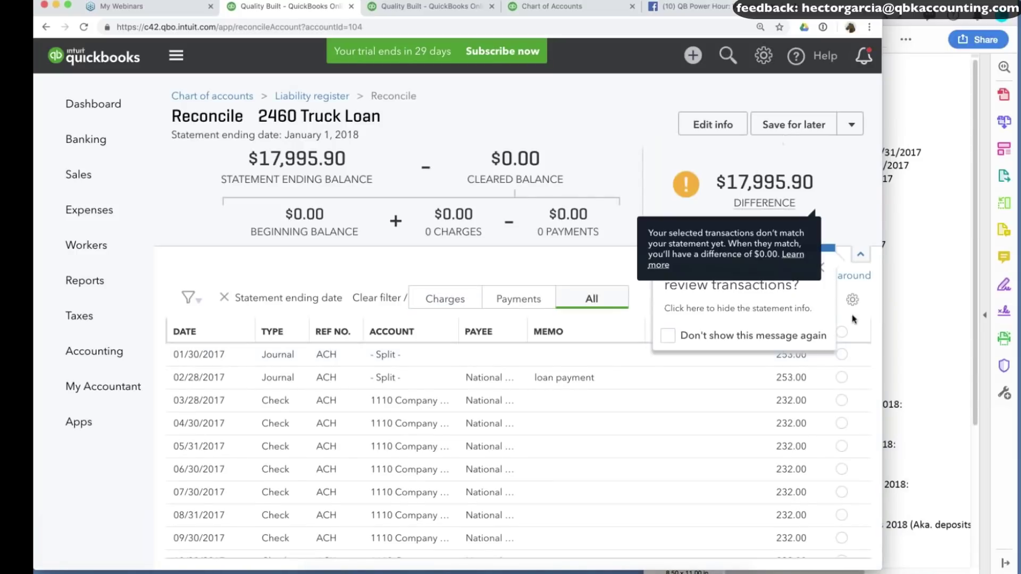
Clear all 14 Truck Loan transactions and finish now with a 1,604.10 adjustment.
click(842, 333)
click(595, 365)
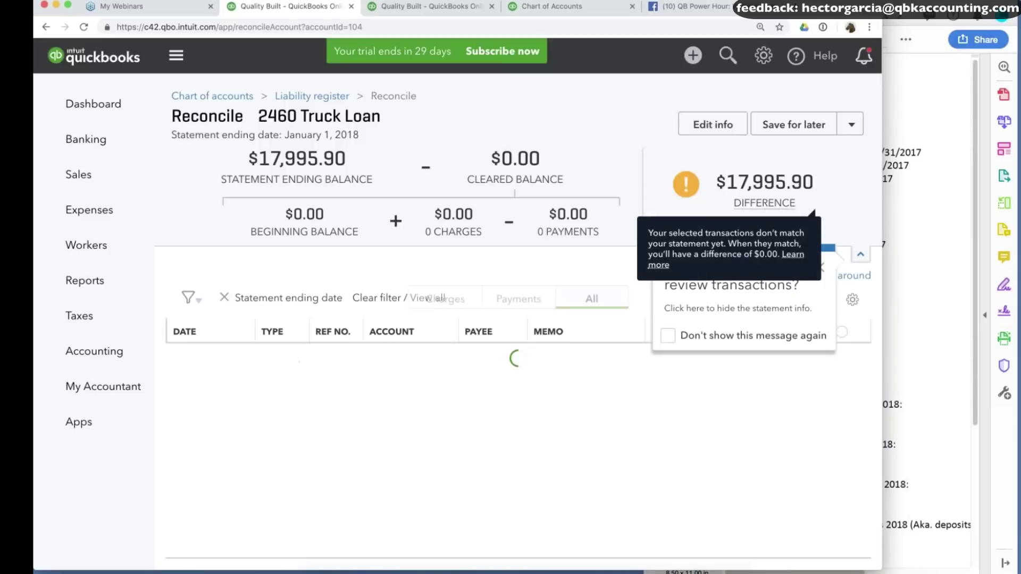
click(822, 267)
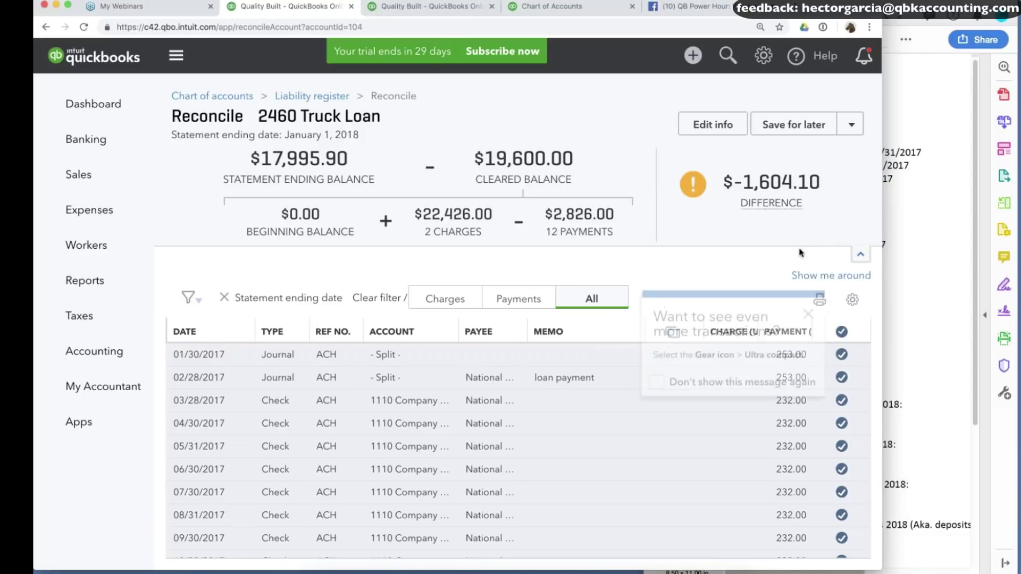
click(809, 314)
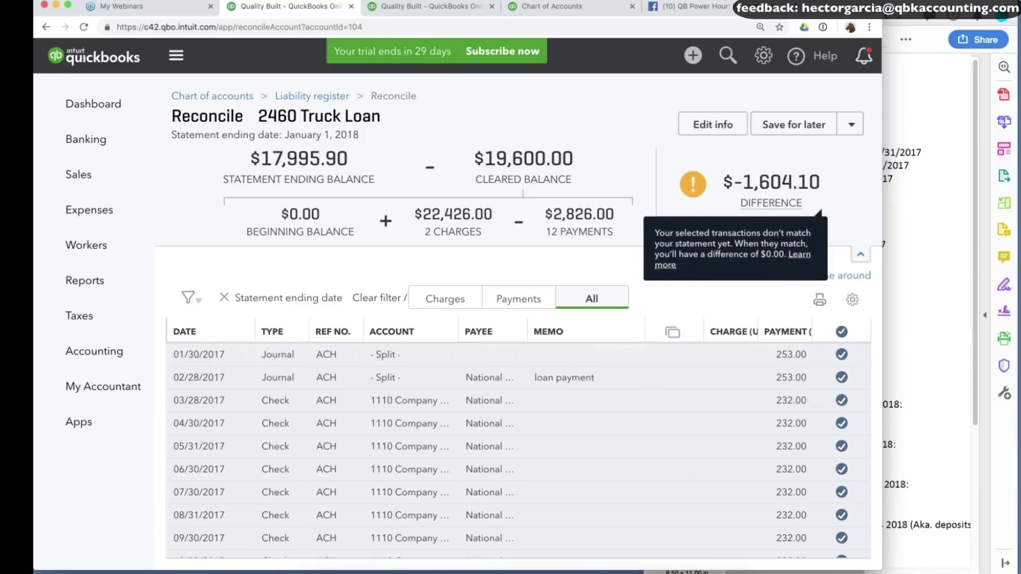
click(852, 125)
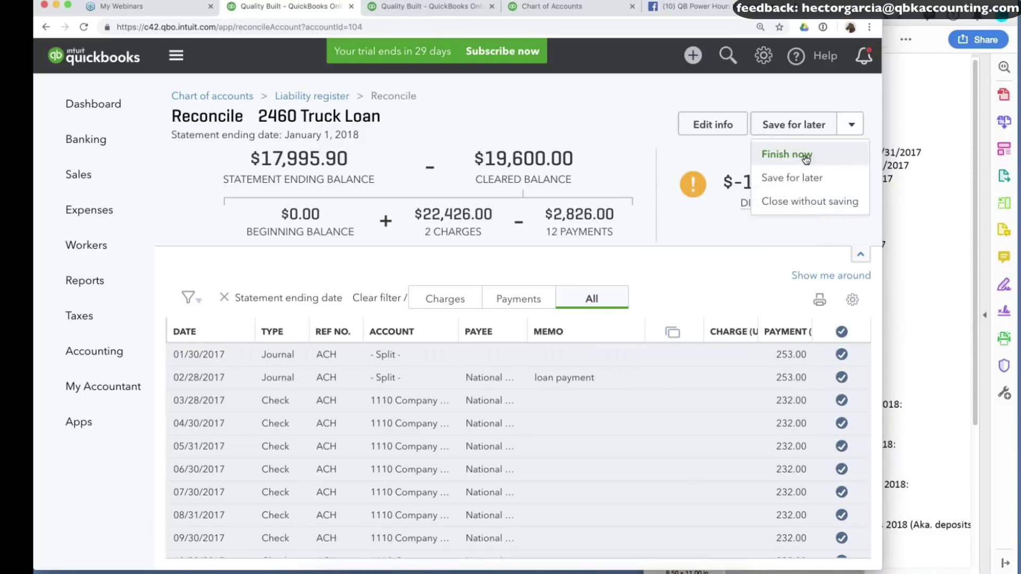
click(806, 155)
click(334, 444)
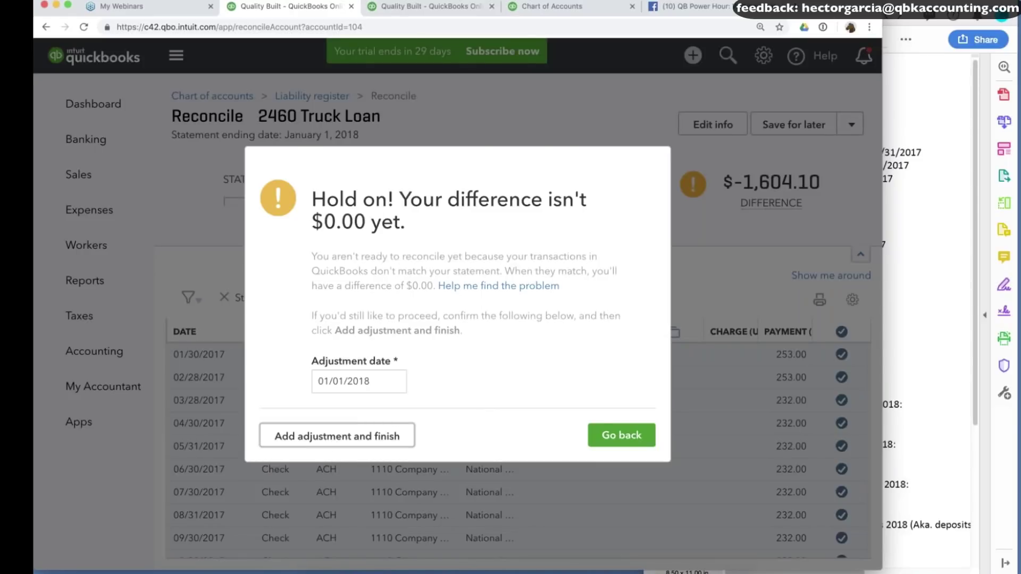
click(635, 455)
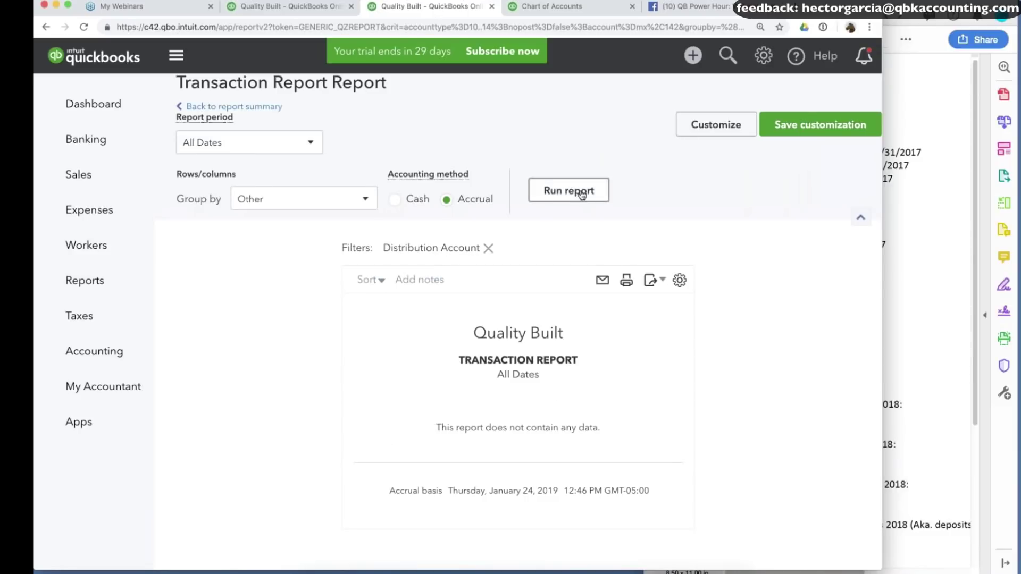
Change row 2 of the 1,604.10 ADJ journal entry to Accum Errors from 2017 BS and save.
click(581, 195)
scroll(585, 295, down, 1)
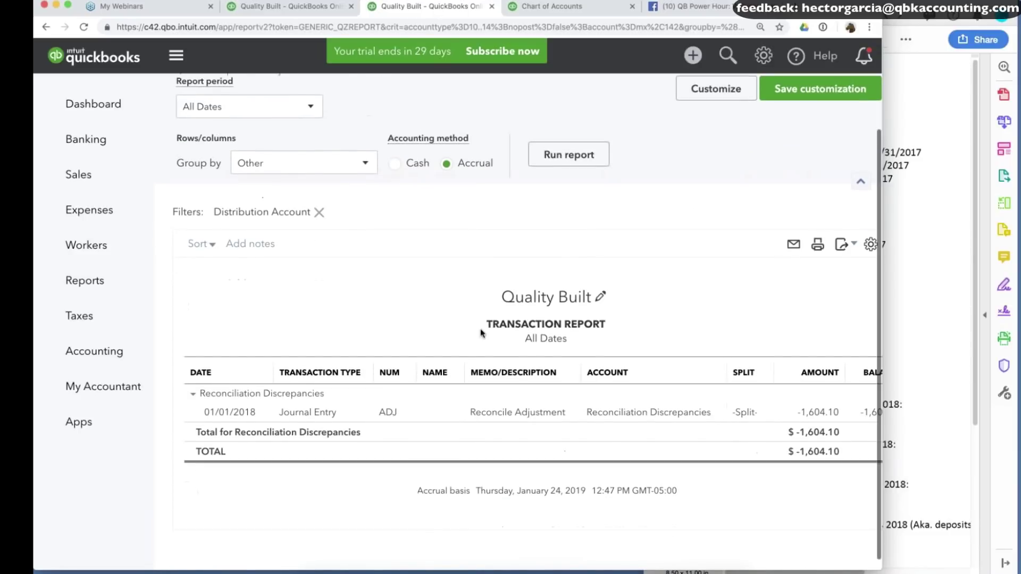
click(303, 416)
click(175, 283)
text(z)
key(BackSpace)
text(a)
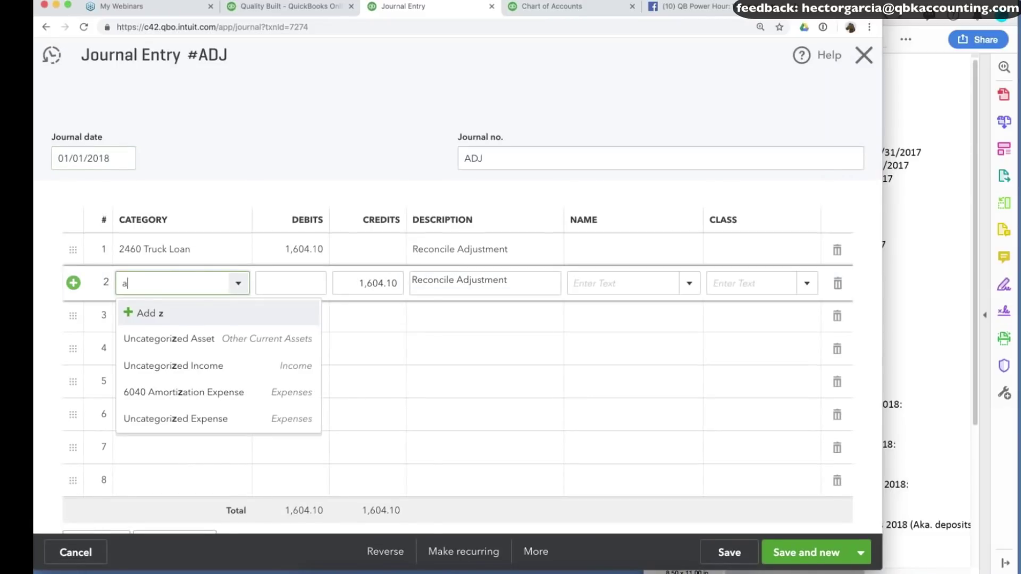
text(ccu)
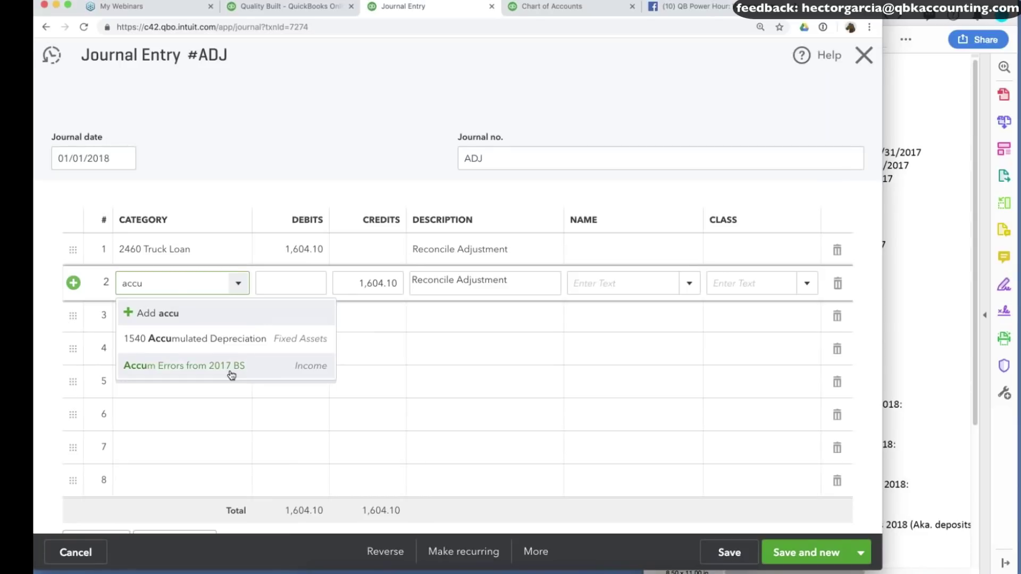
click(231, 372)
click(806, 553)
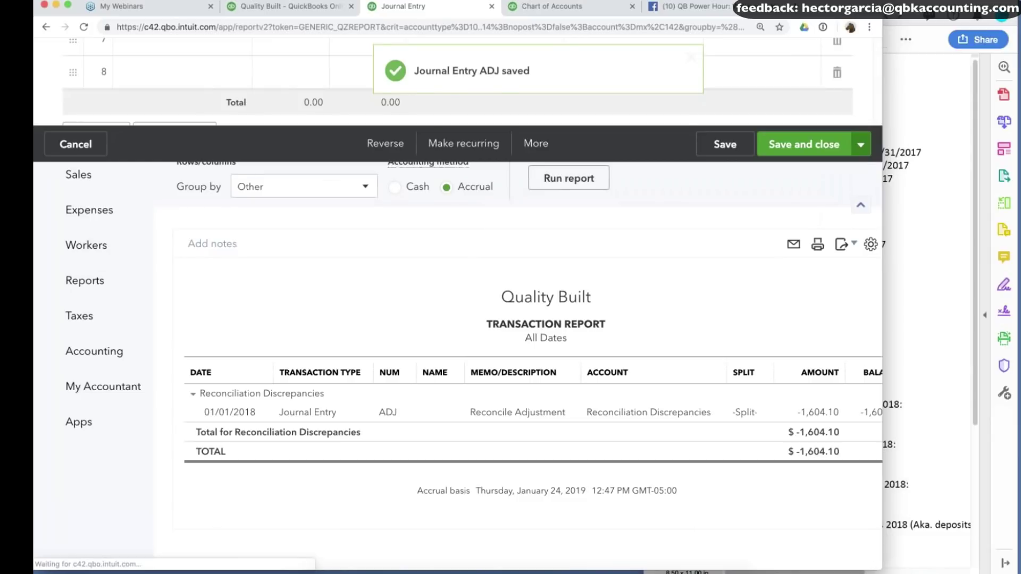
Review the client's ending balances document, then return to QuickBooks.
click(900, 323)
scroll(900, 324, down, 3)
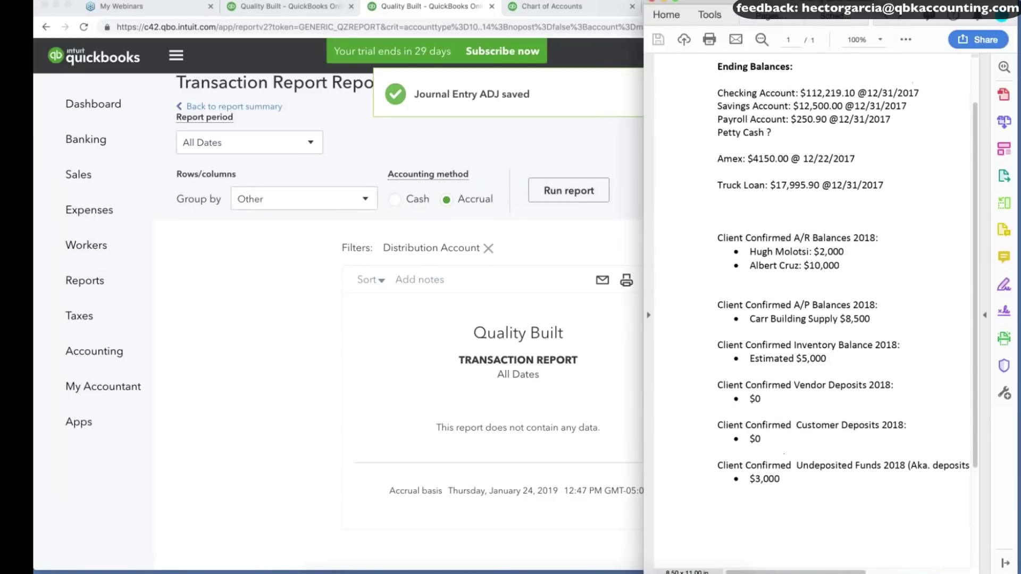
key(super+Tab)
Open the Balance Sheet report and set its period to Last Year.
click(292, 6)
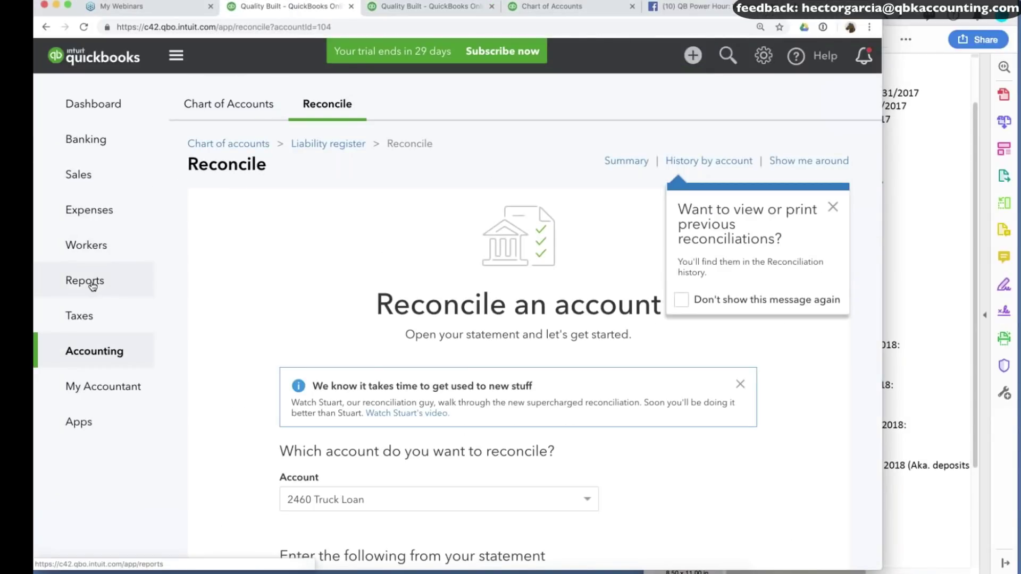
click(93, 280)
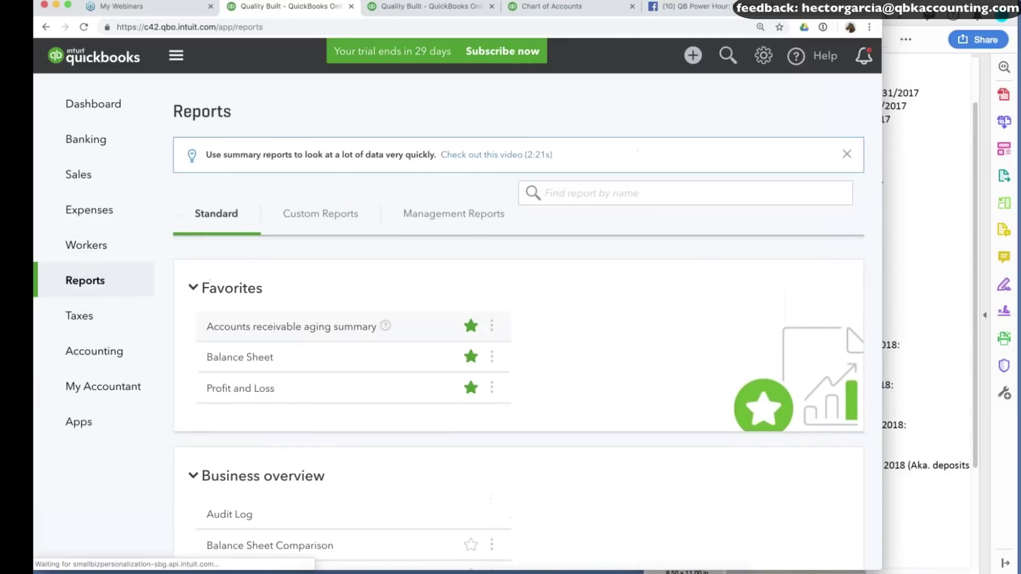
click(238, 362)
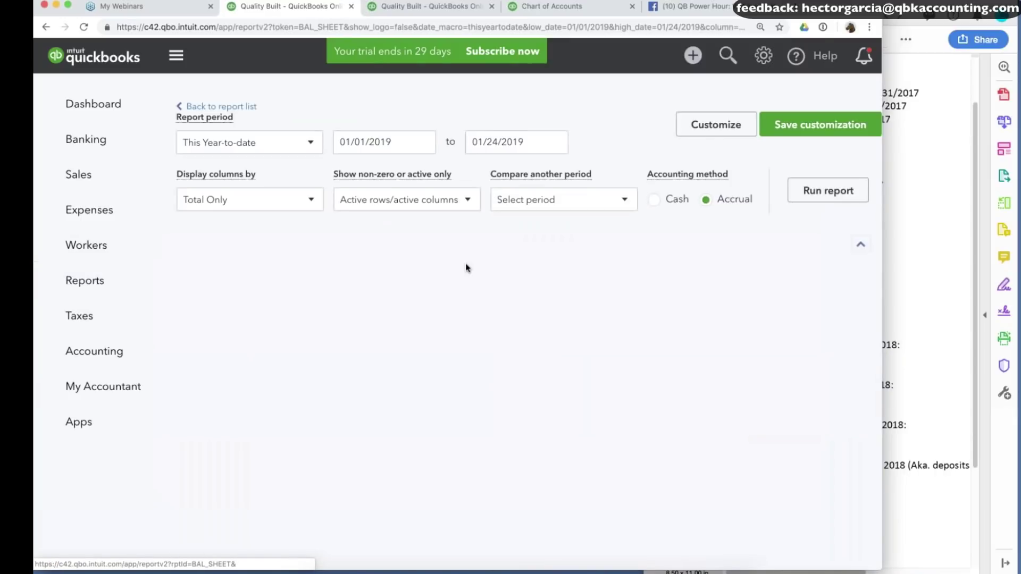
click(175, 58)
click(119, 169)
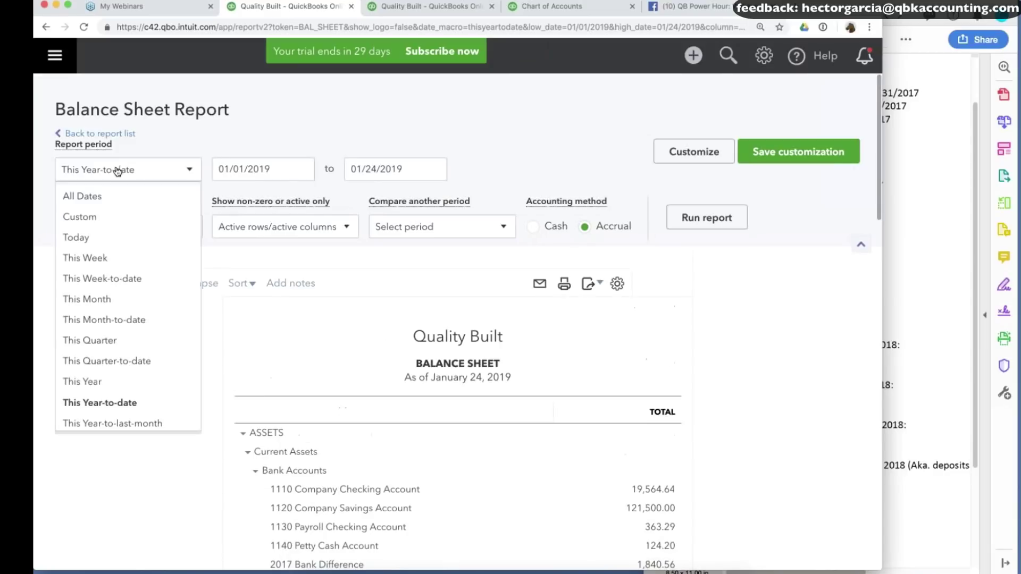
scroll(110, 298, down, 5)
scroll(111, 327, down, 2)
click(141, 264)
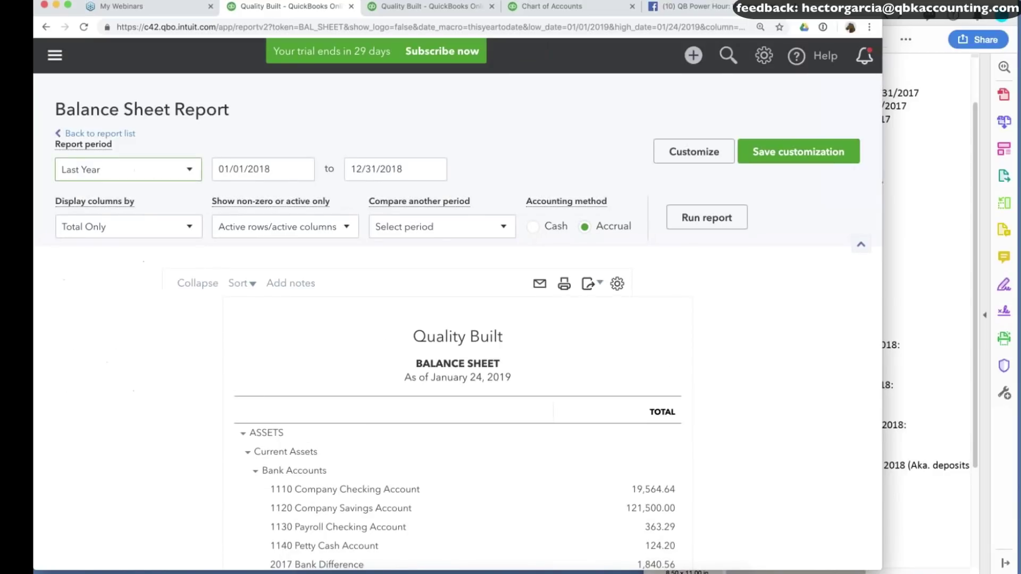
Compare against the previous period with a $ change column and rerun the report.
click(434, 228)
click(387, 264)
click(406, 286)
click(728, 217)
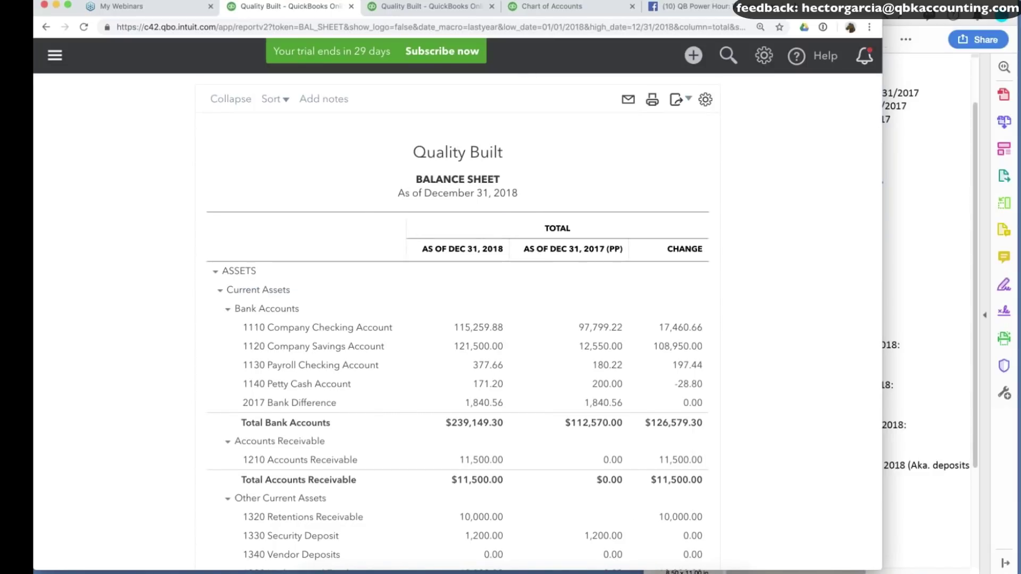
Review the comparison and drill into the 1,840.56 2017 Bank Difference balance.
scroll(460, 328, down, 1)
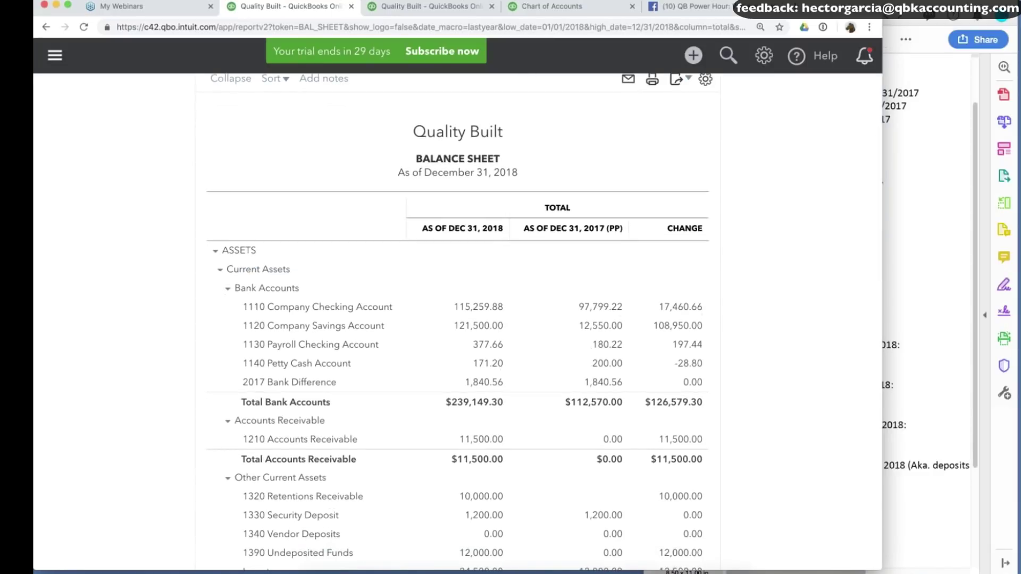
scroll(460, 327, down, 4)
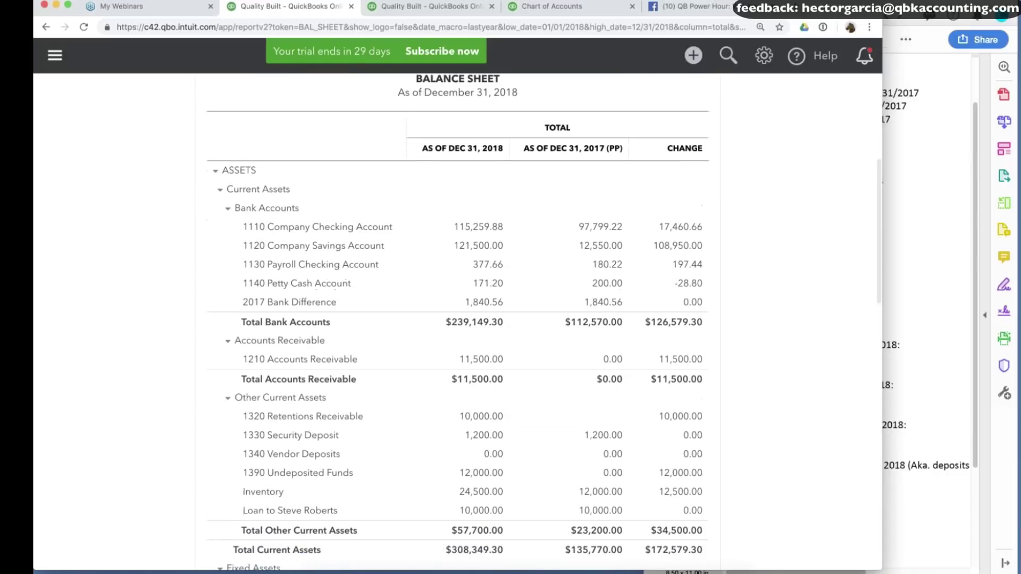
scroll(460, 328, up, 2)
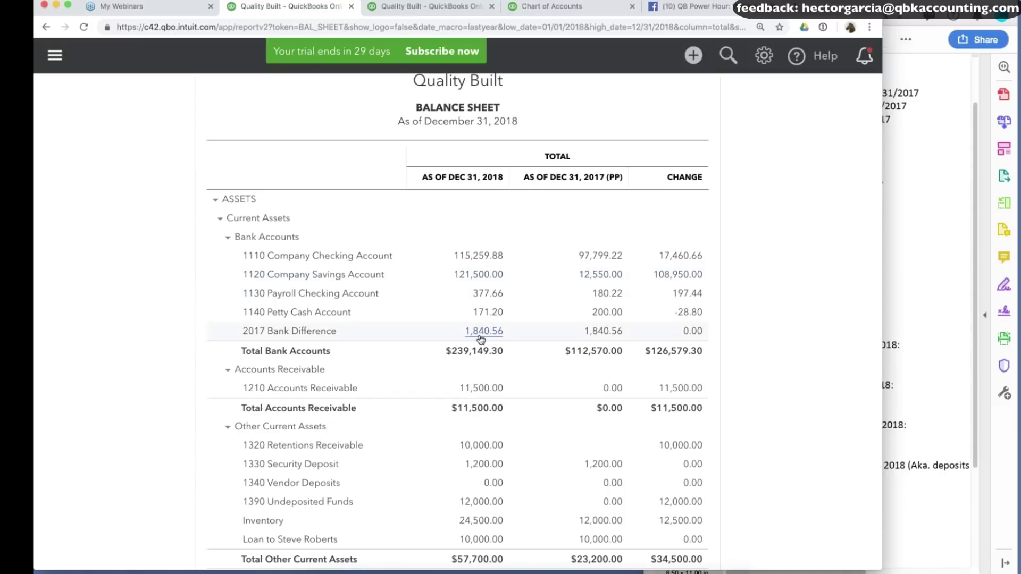
scroll(488, 333, down, 1)
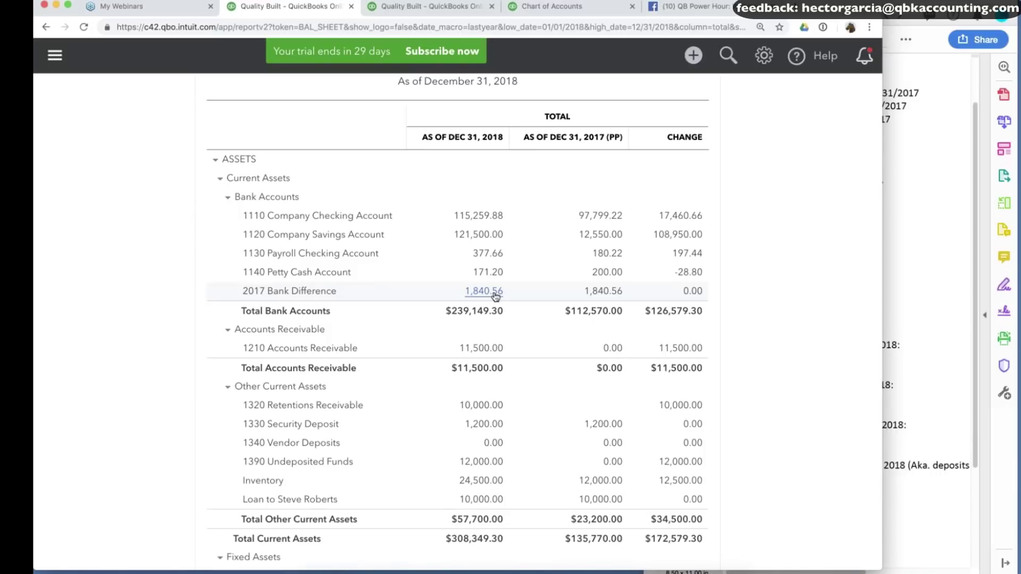
scroll(496, 297, down, 3)
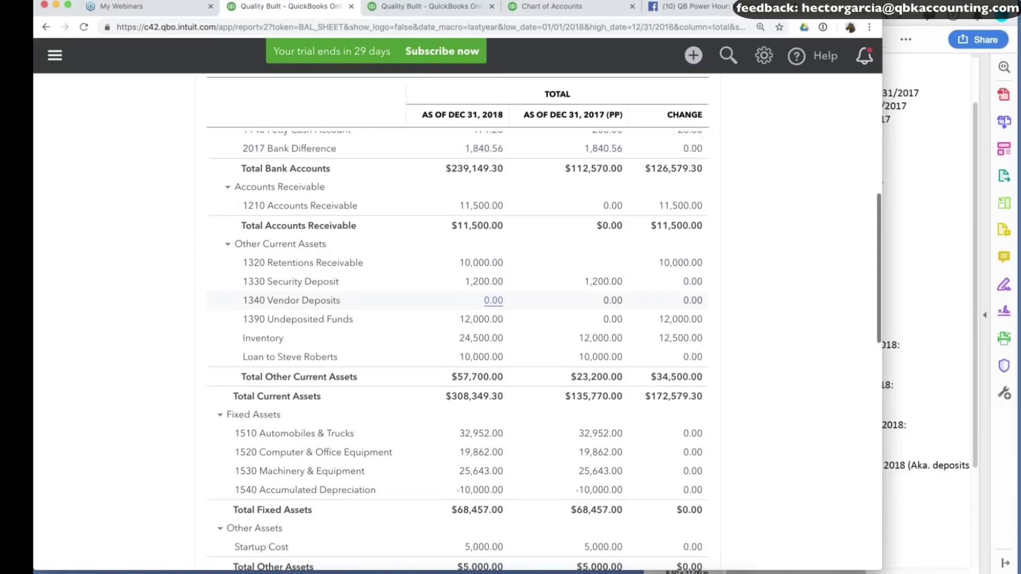
scroll(493, 290, up, 3)
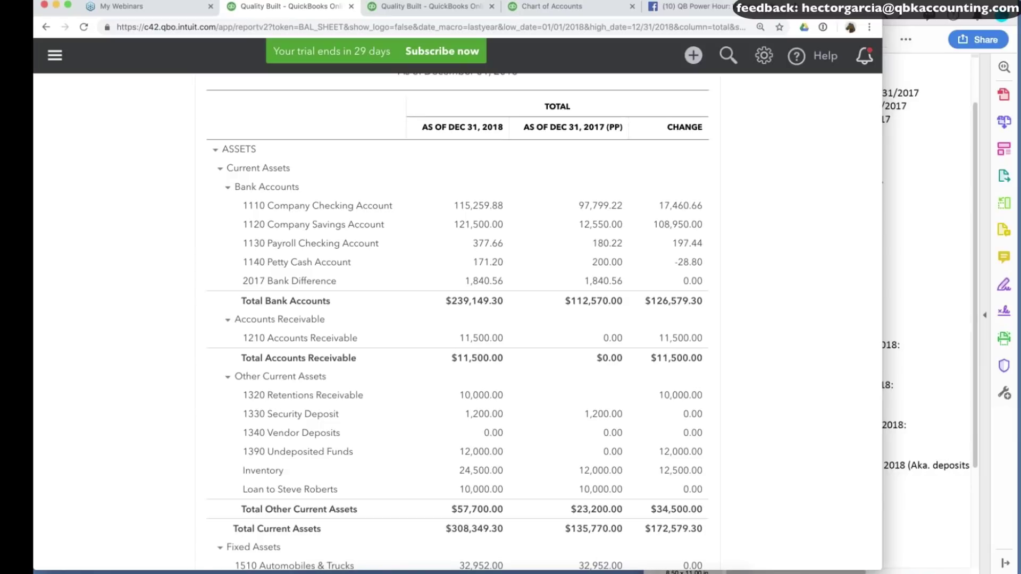
click(604, 282)
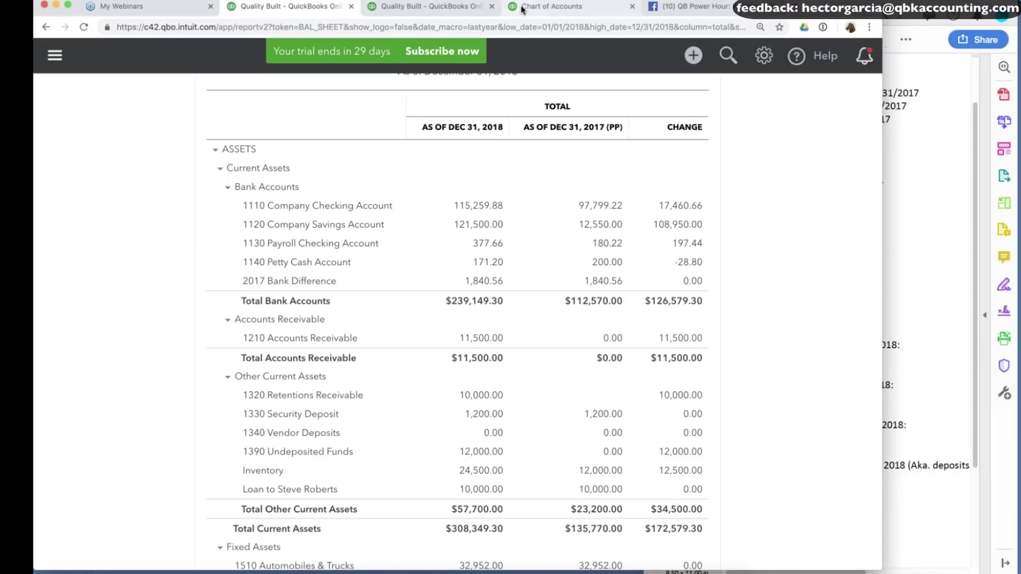
Open Journal Entry #1 behind the 1,840.56 balance and create its reversing copy.
click(245, 454)
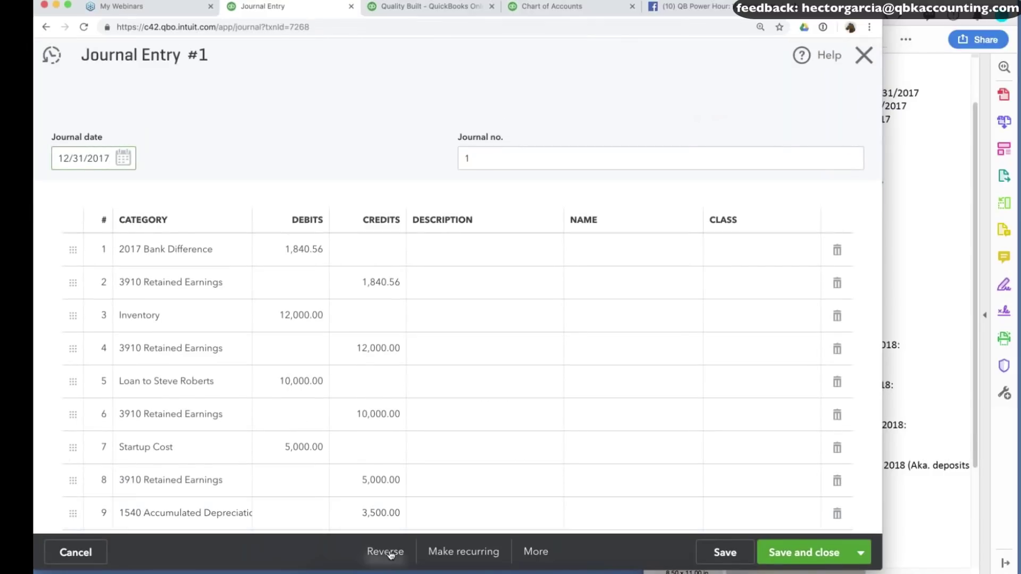
click(388, 556)
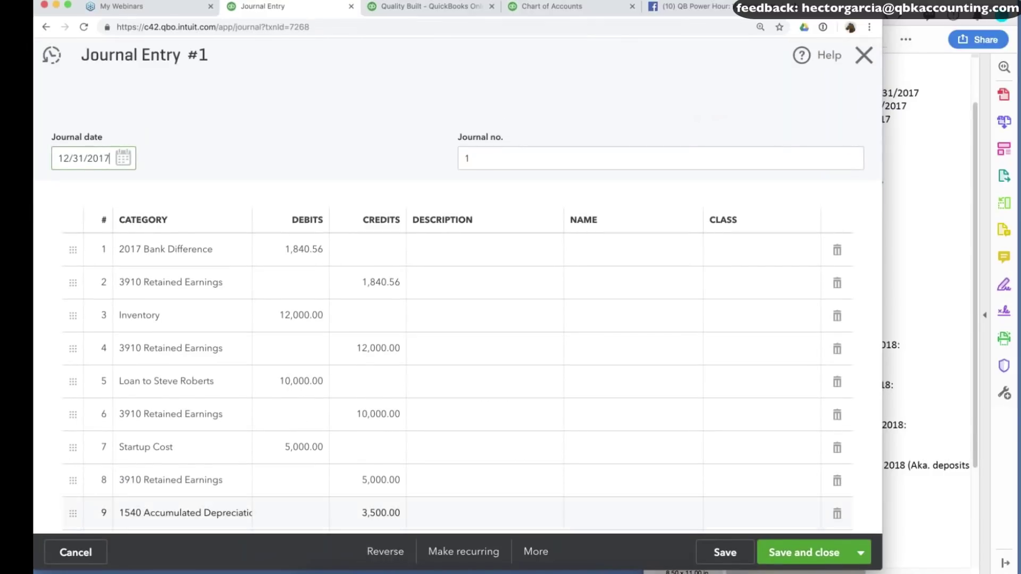
click(387, 553)
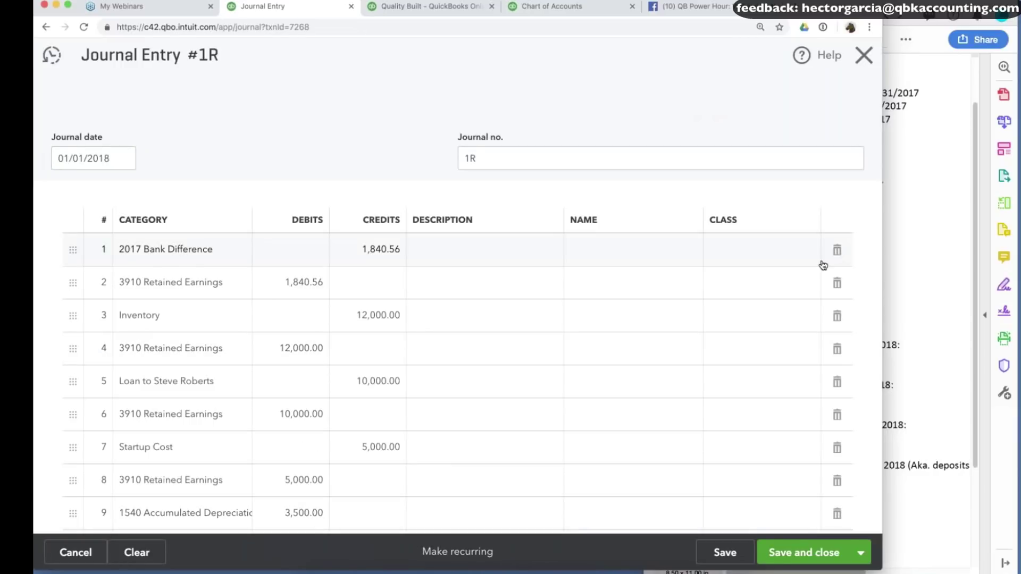
Delete every reversal line except the first two, including Partner A, Partner B, Opening Balance Equity and Retained Earnings.
click(837, 317)
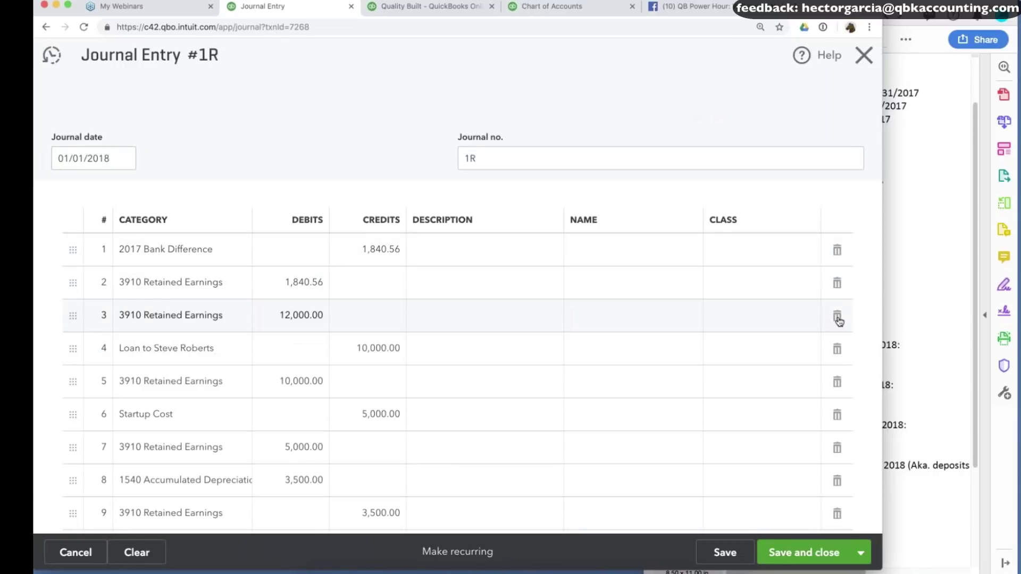
click(838, 318)
click(838, 318)
click(837, 318)
click(837, 317)
click(837, 318)
click(837, 318)
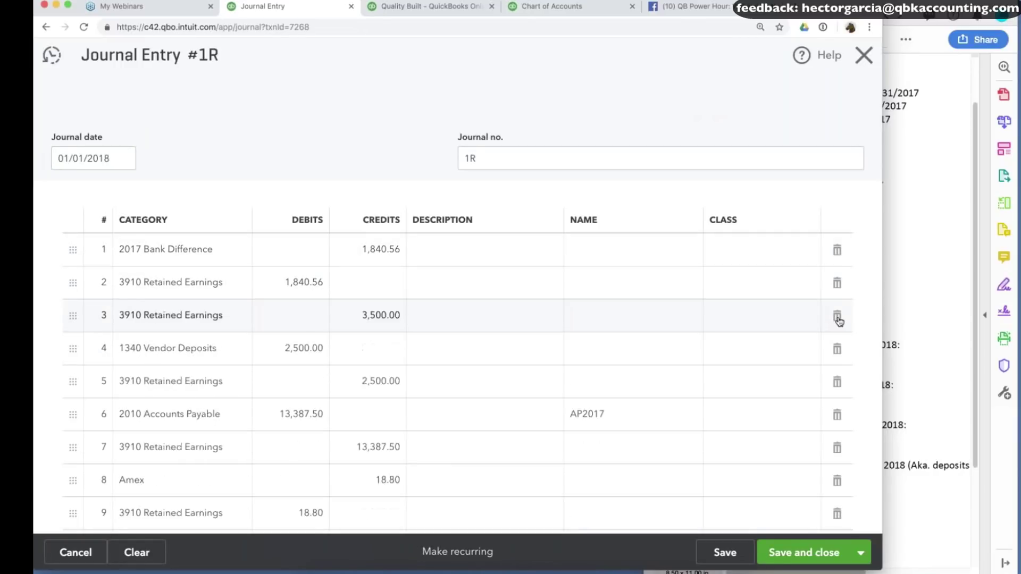
double_click(837, 317)
double_click(838, 317)
click(838, 318)
double_click(837, 318)
click(838, 318)
double_click(837, 318)
click(838, 318)
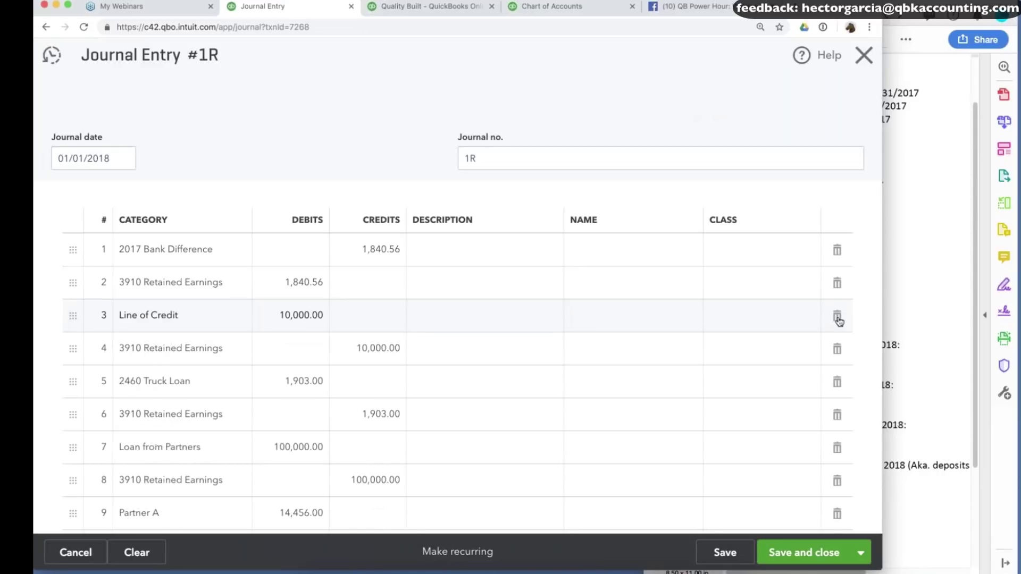
double_click(837, 318)
double_click(838, 318)
double_click(838, 317)
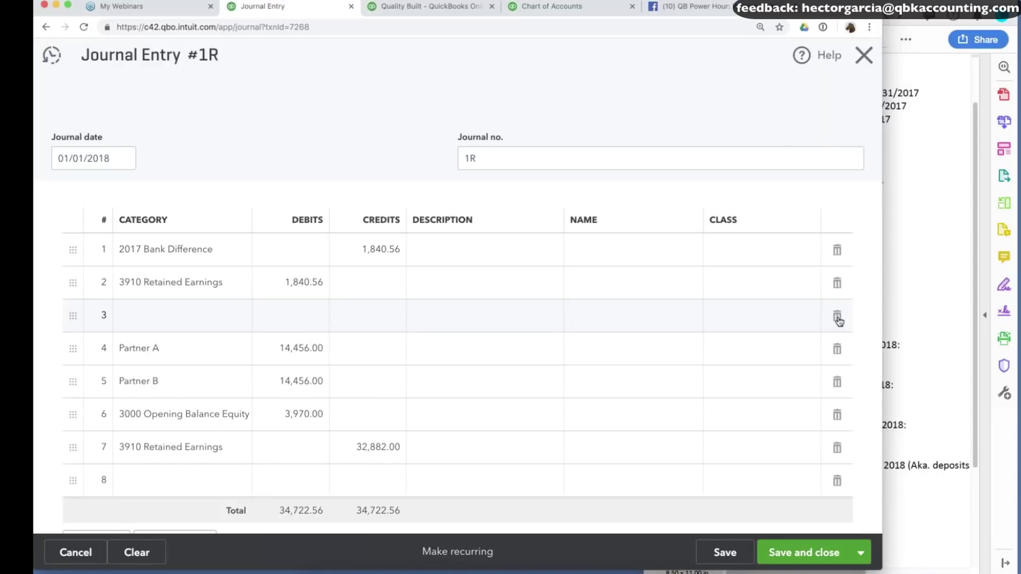
click(837, 349)
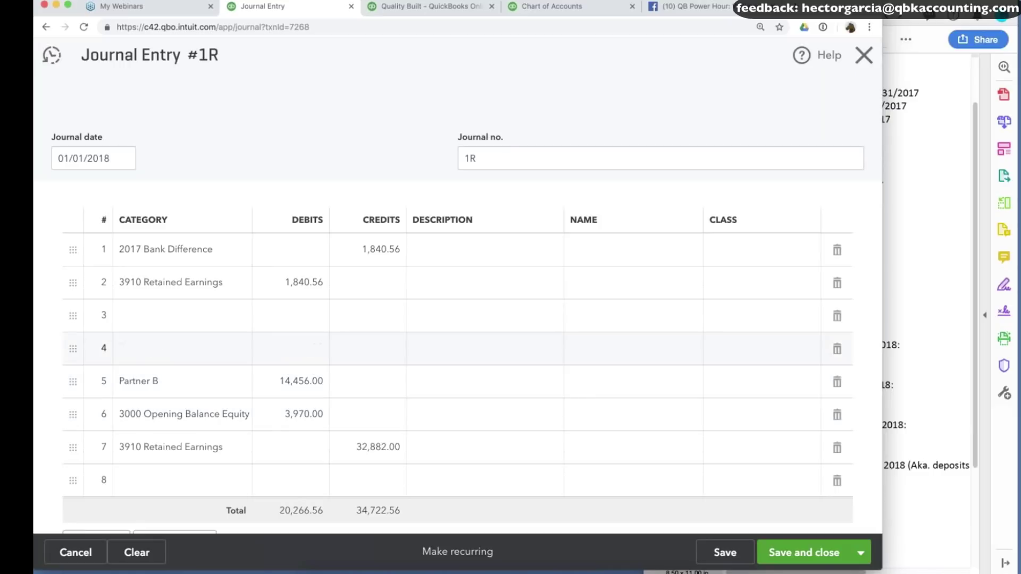
click(837, 382)
click(837, 414)
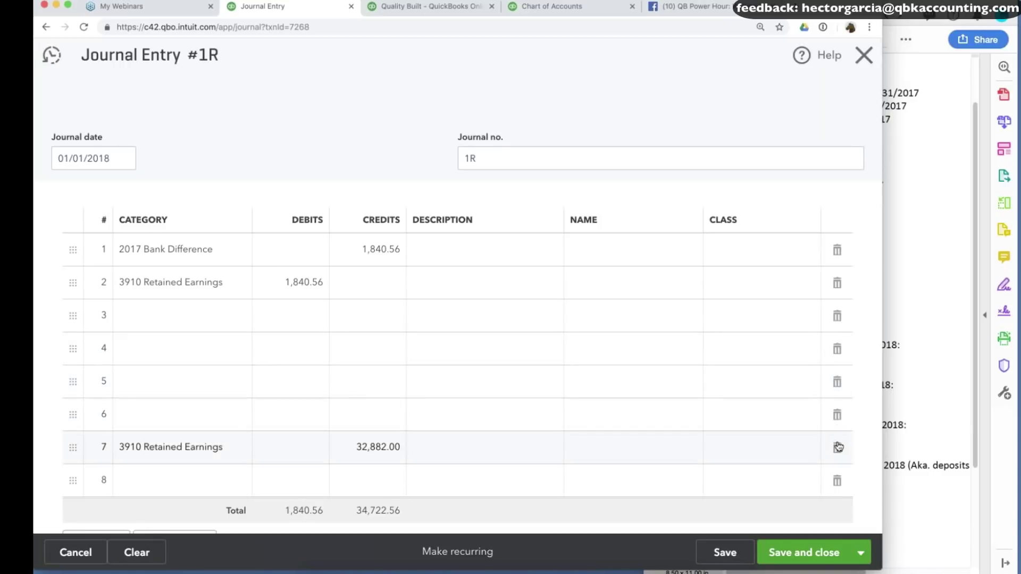
click(837, 448)
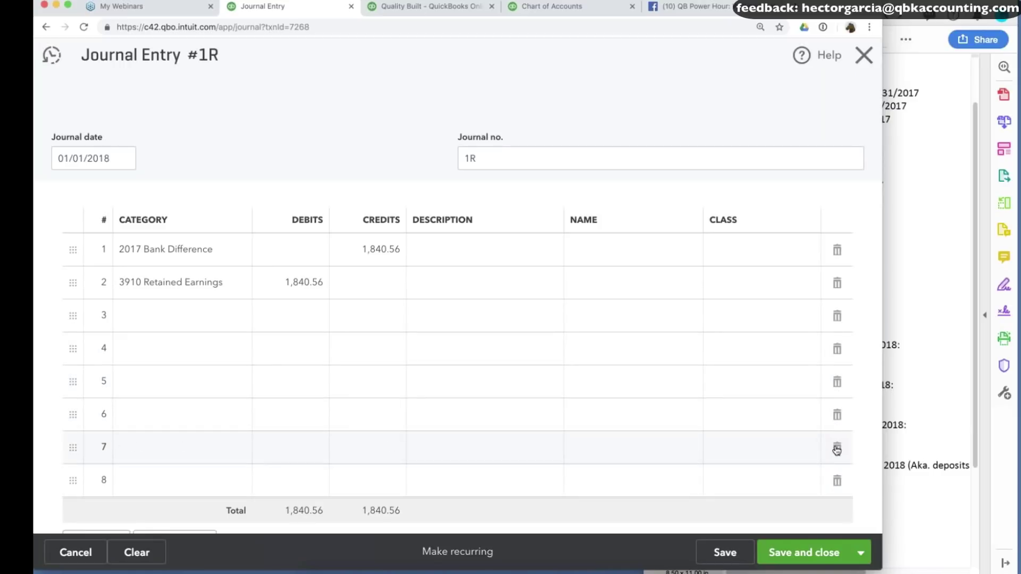
Set line 2's account to Accum Errors from 2017 BS.
click(170, 282)
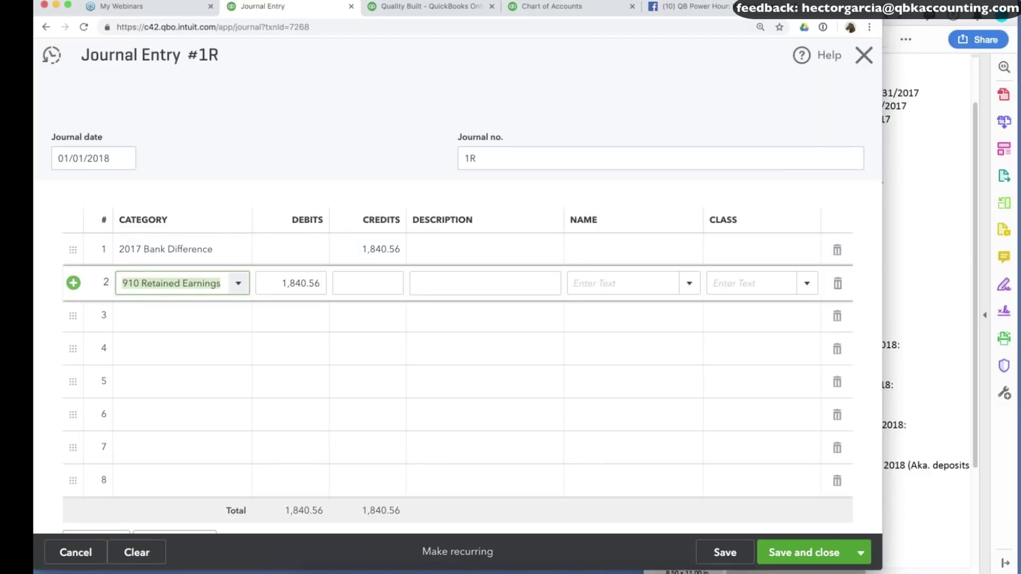
text(accum)
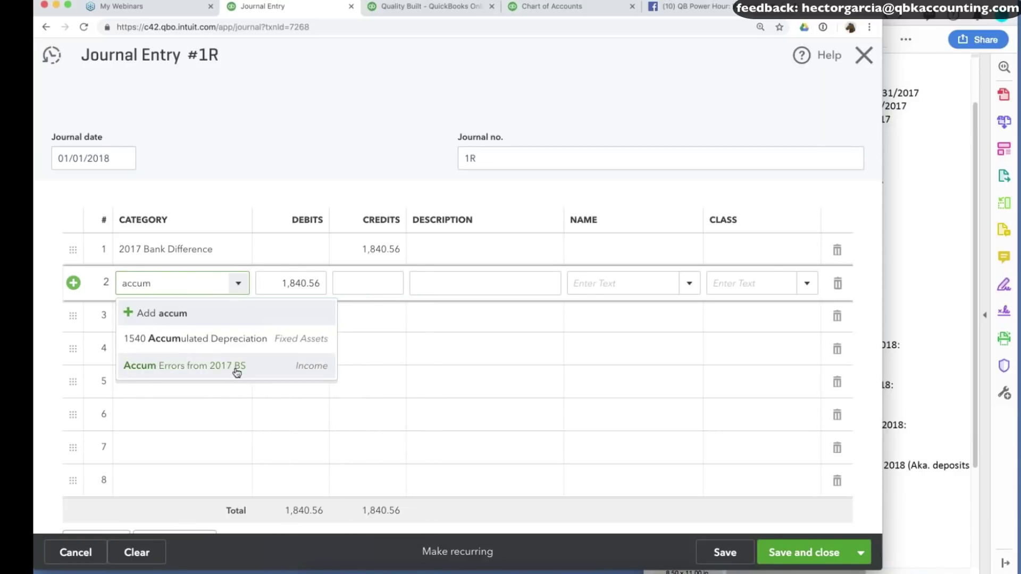
click(234, 367)
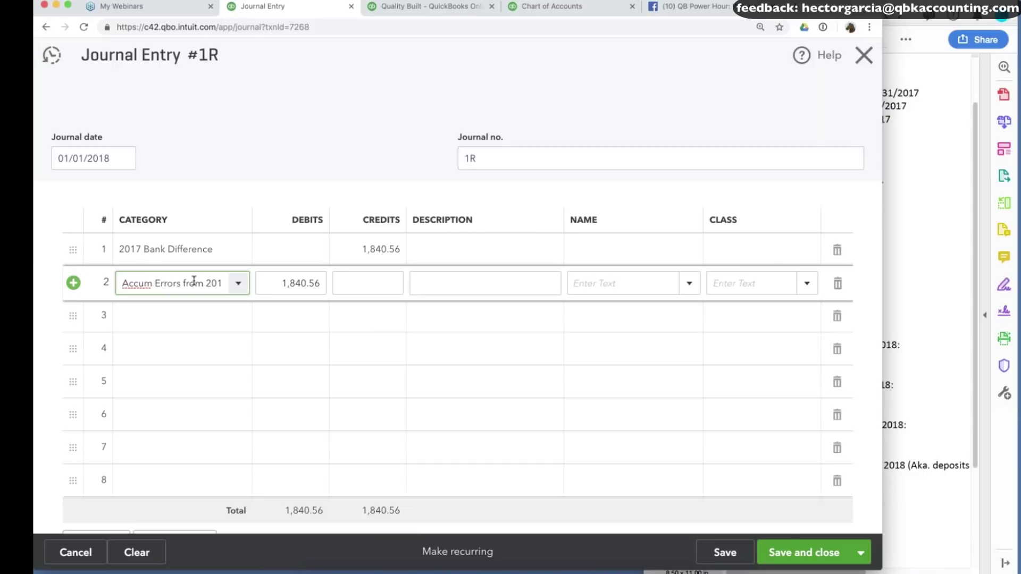
click(795, 555)
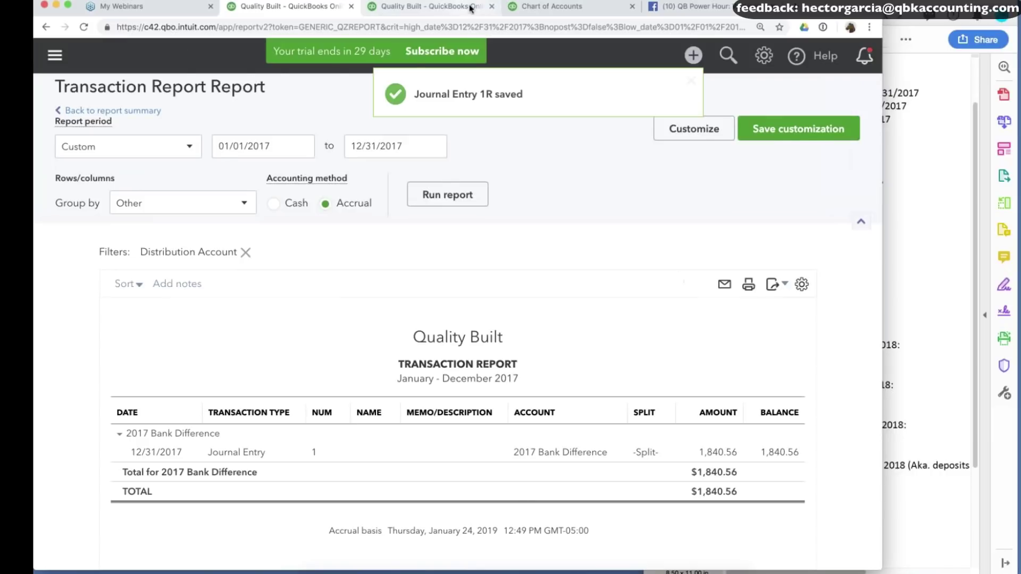
Check the 13,982.00 Accum Errors total, then return to the Balance Sheet summary.
click(431, 6)
key(super+bracketleft)
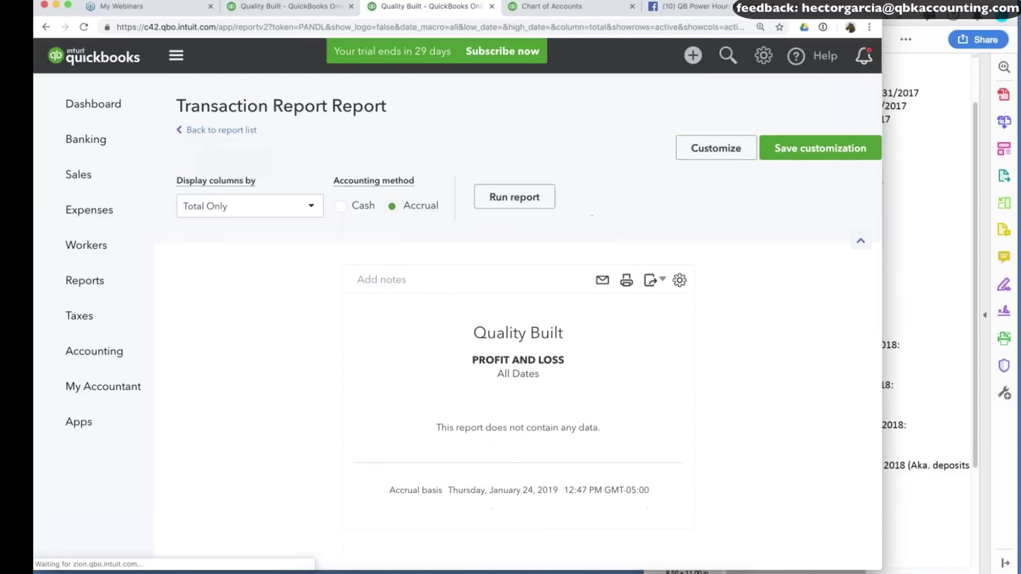
scroll(470, 254, down, 15)
scroll(471, 254, up, 15)
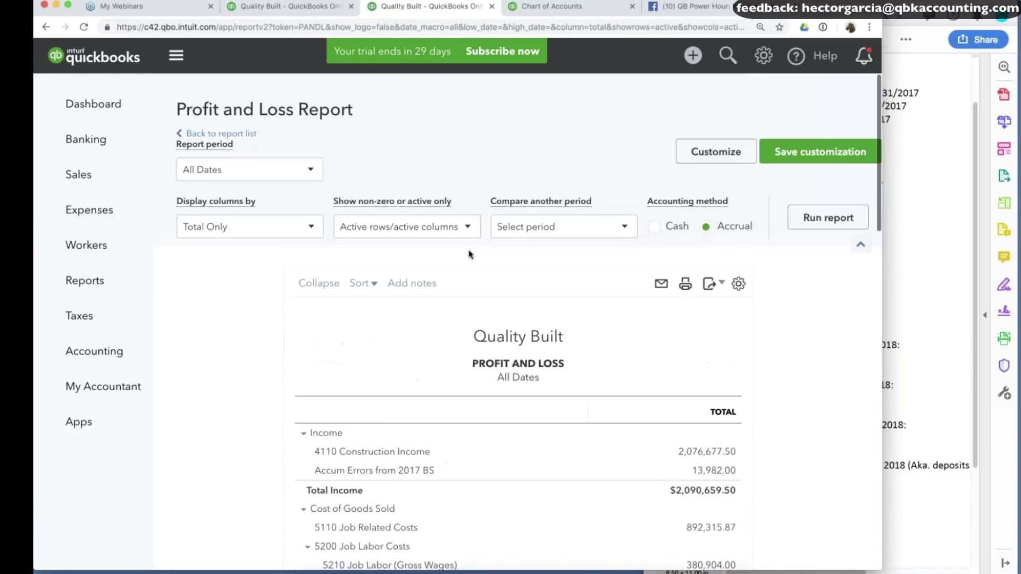
scroll(471, 254, down, 2)
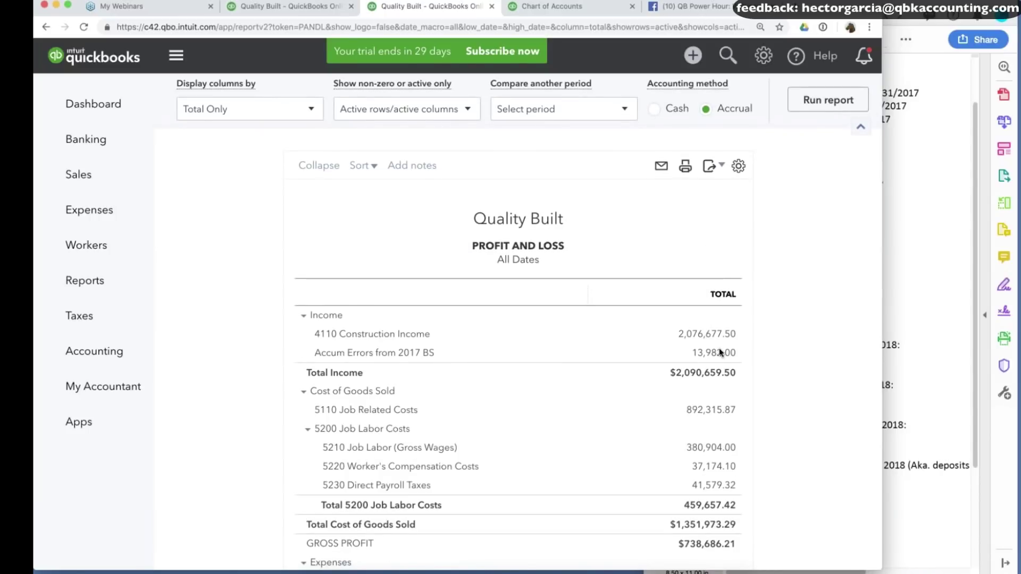
drag(720, 347, 690, 352)
click(791, 351)
scroll(718, 266, down, 2)
click(715, 259)
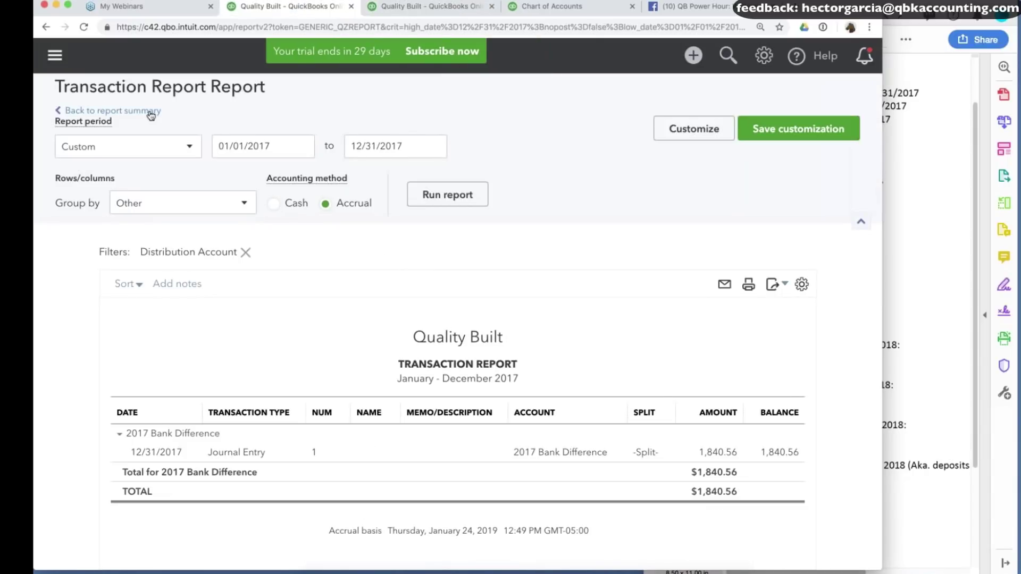
click(86, 127)
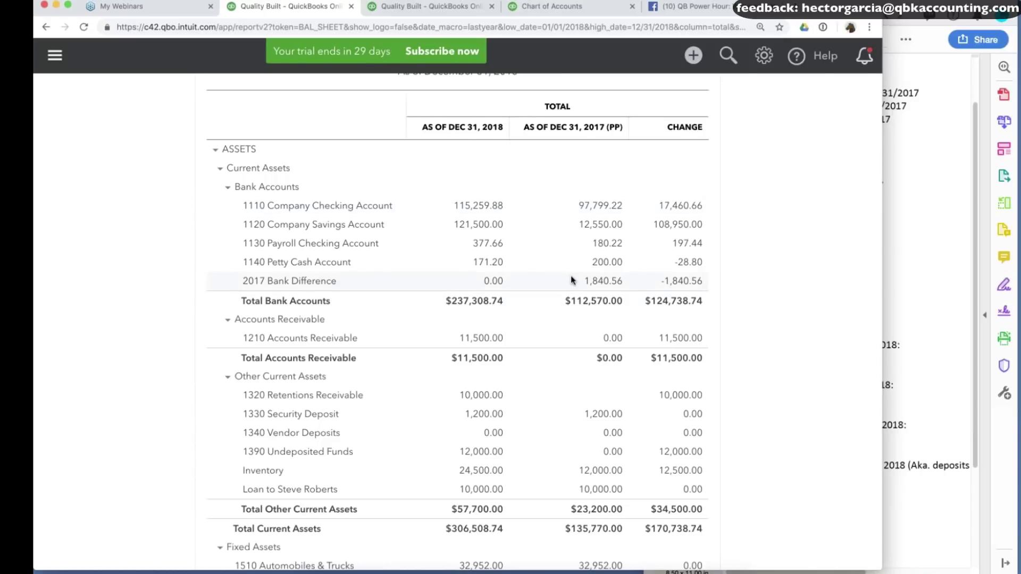
scroll(570, 275, down, 3)
key(super+Tab)
scroll(832, 195, down, 3)
scroll(832, 195, right, 1)
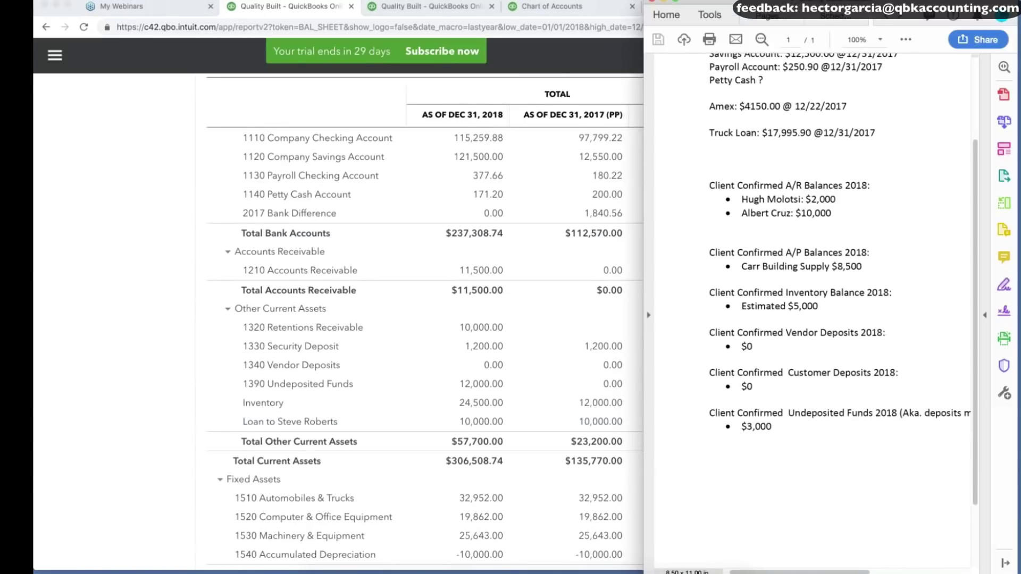
scroll(832, 194, down, 1)
scroll(832, 194, left, 1)
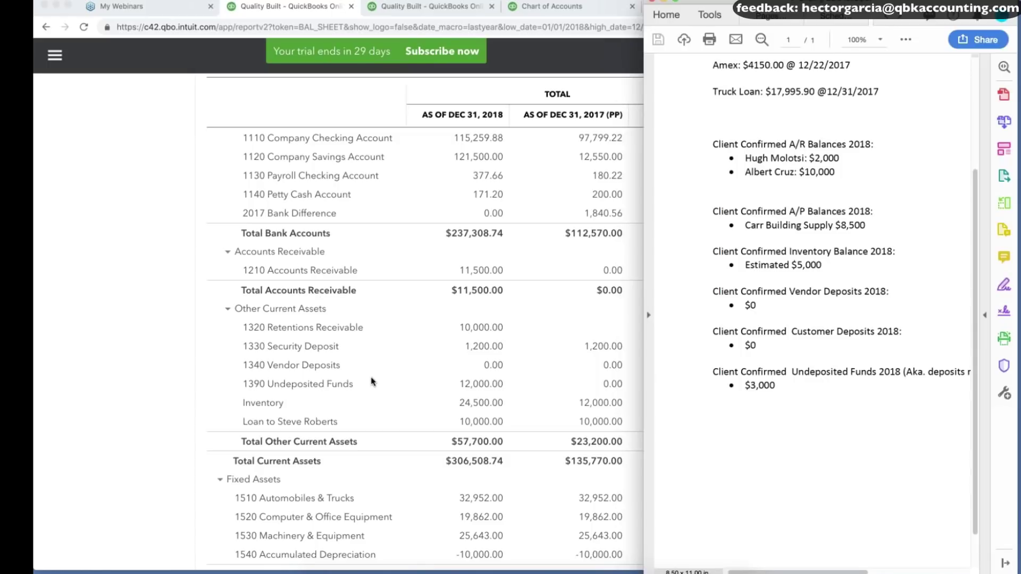
drag(786, 375, 749, 210)
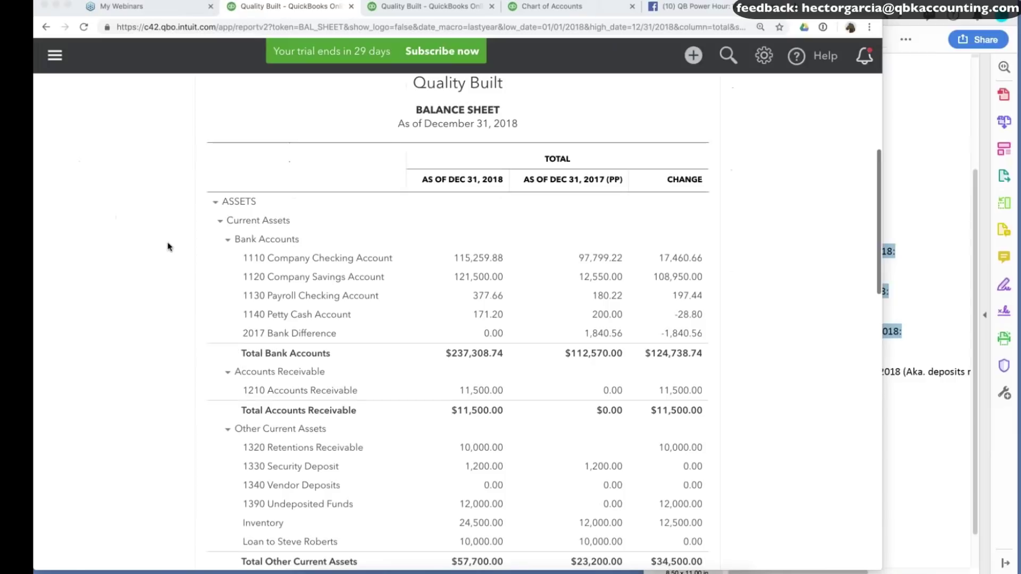
scroll(167, 246, down, 5)
scroll(558, 211, up, 5)
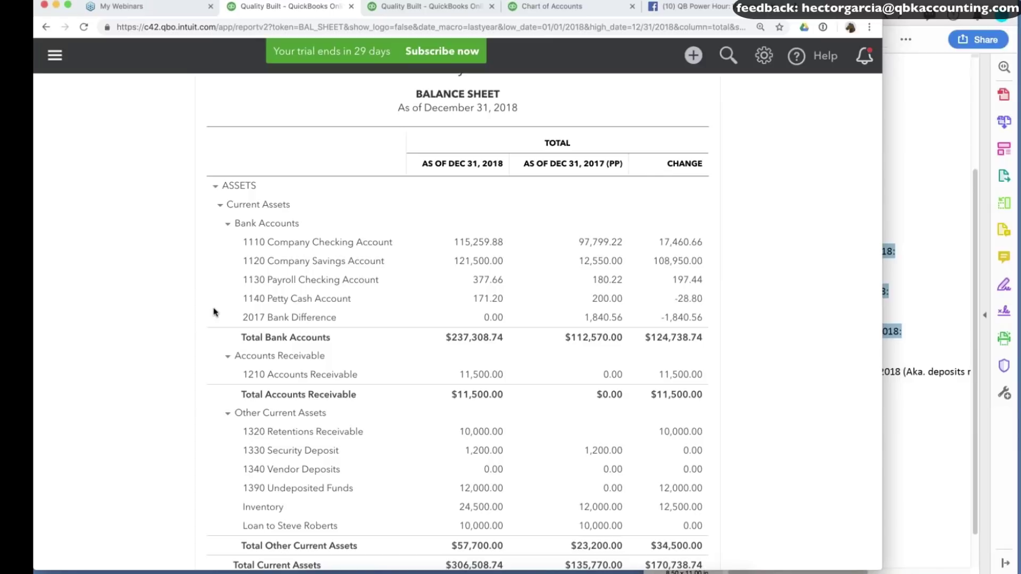
Review the client-confirmed A/R balances in the PDF notes.
scroll(125, 300, down, 5)
scroll(126, 300, right, 2)
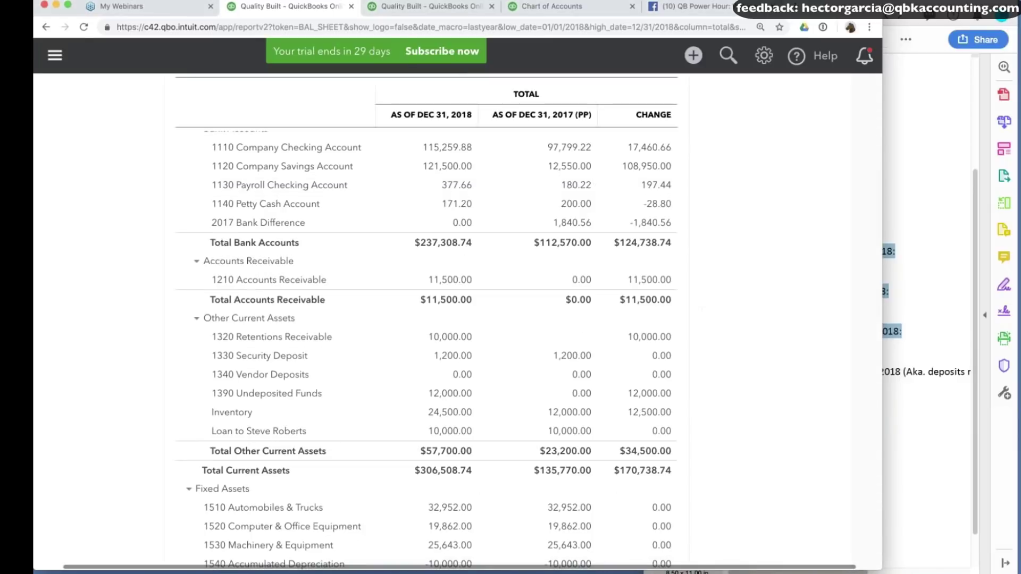
click(919, 506)
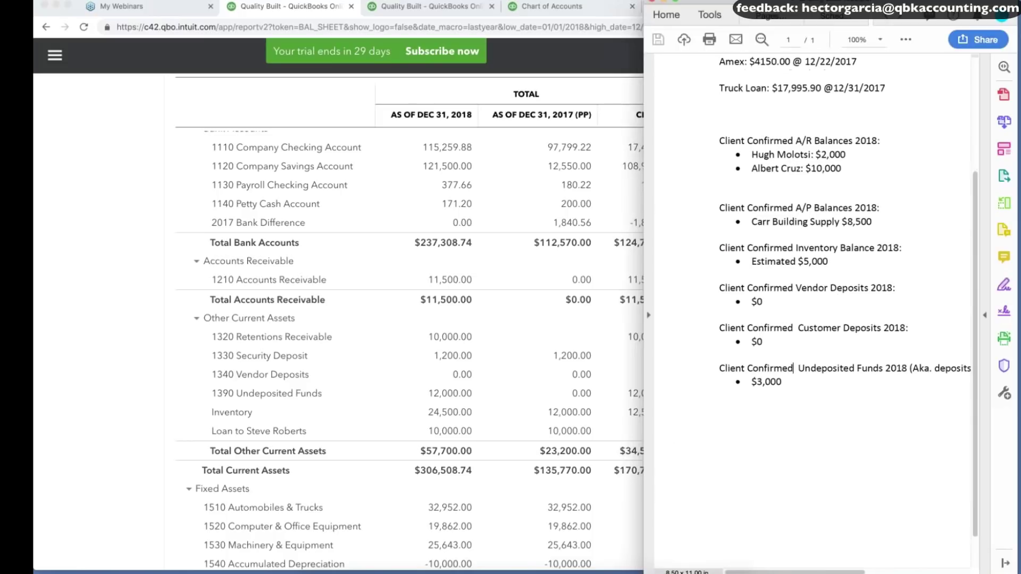
drag(783, 157, 837, 172)
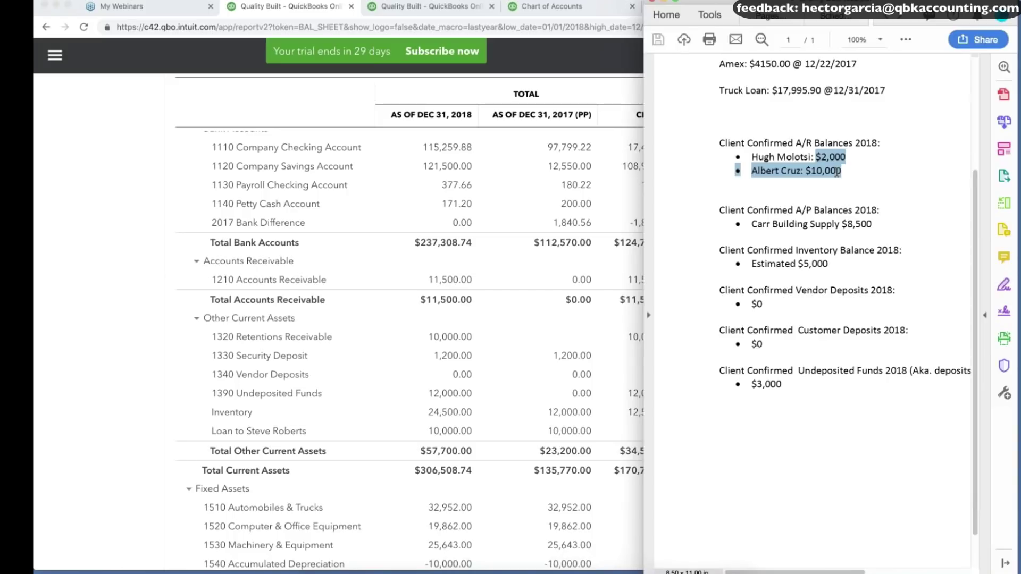
click(900, 169)
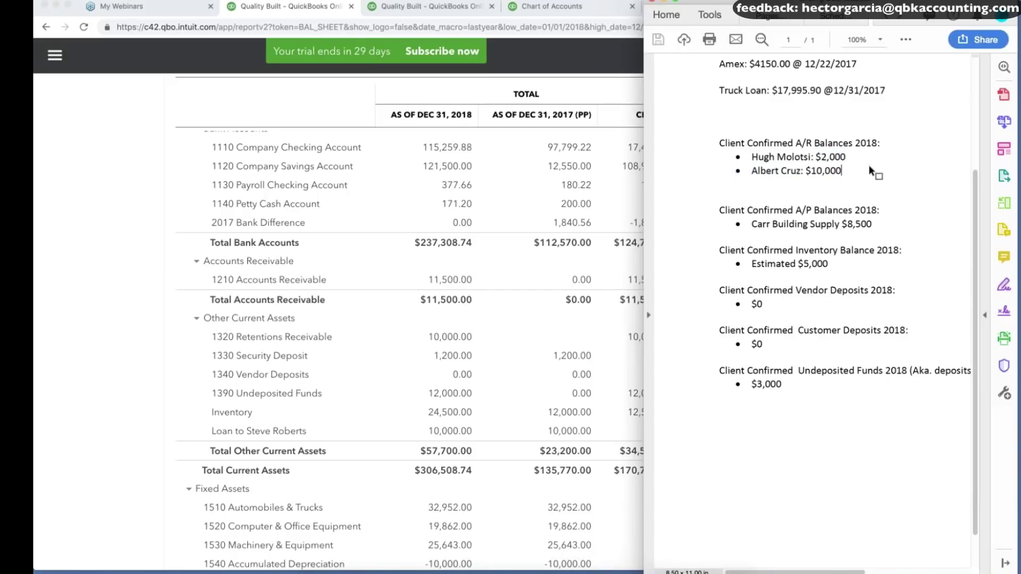
Return to the Balance Sheet and expand the left navigation panel.
click(53, 51)
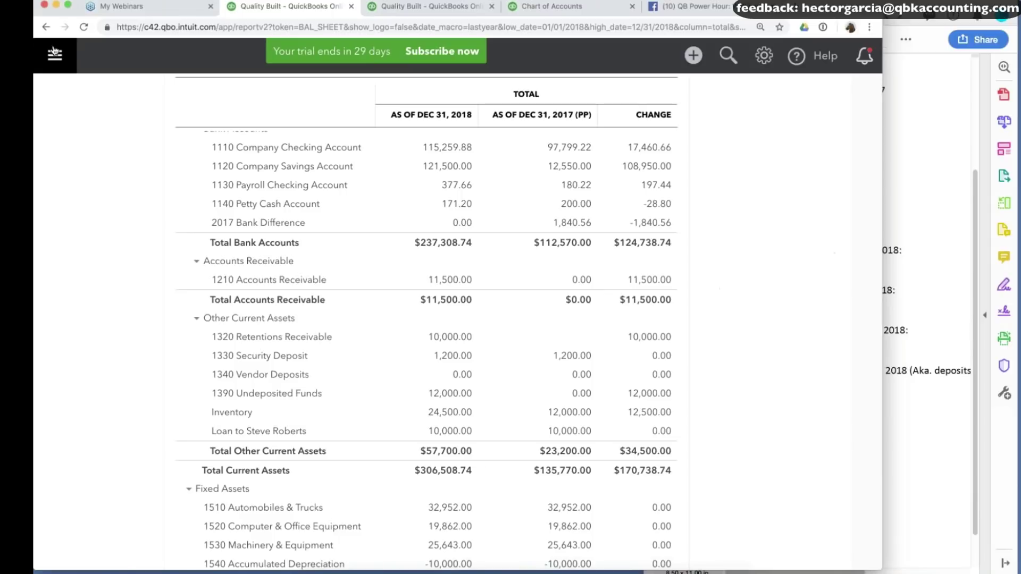
click(53, 51)
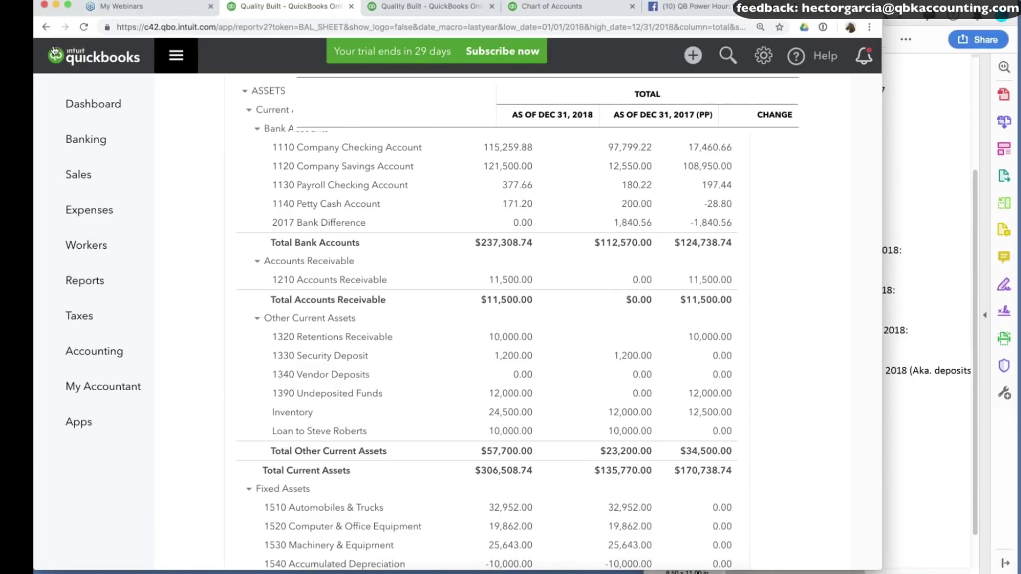
mouse_move(85, 139)
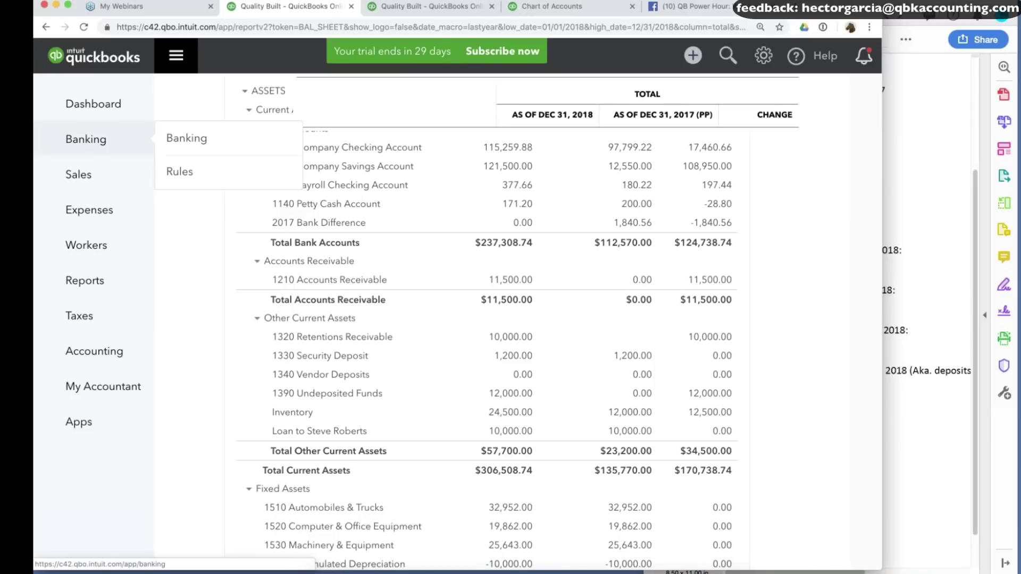
Run the Customer Balance Summary as of December 31, 2018, collapsed to one line per customer.
click(95, 279)
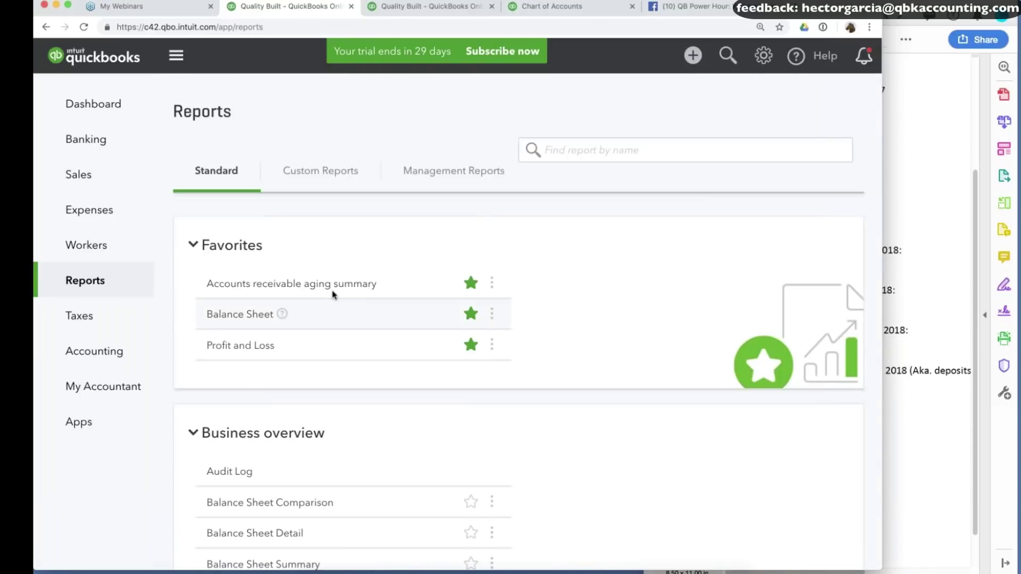
scroll(345, 394, down, 15)
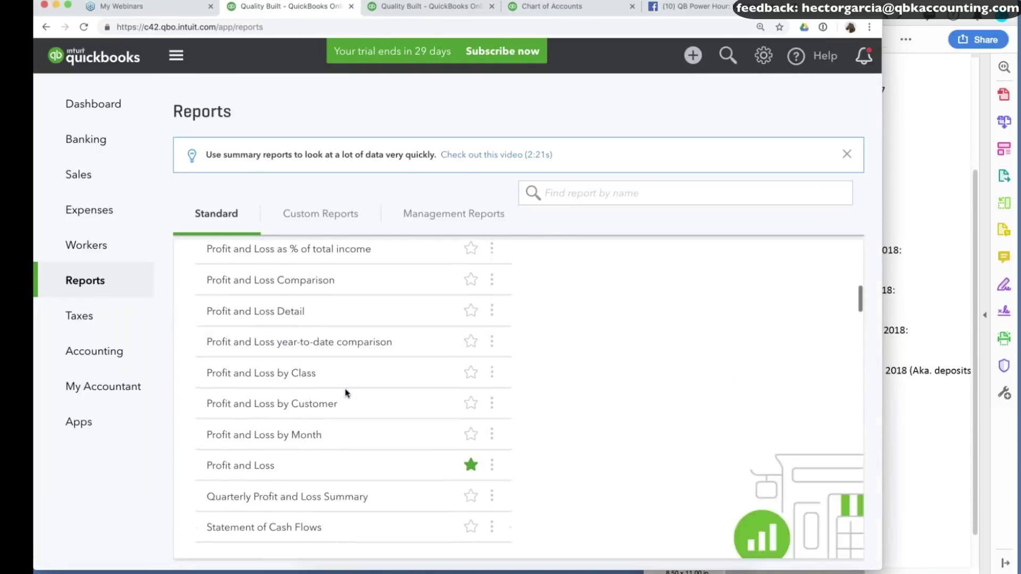
scroll(346, 392, down, 2)
scroll(346, 391, up, 4)
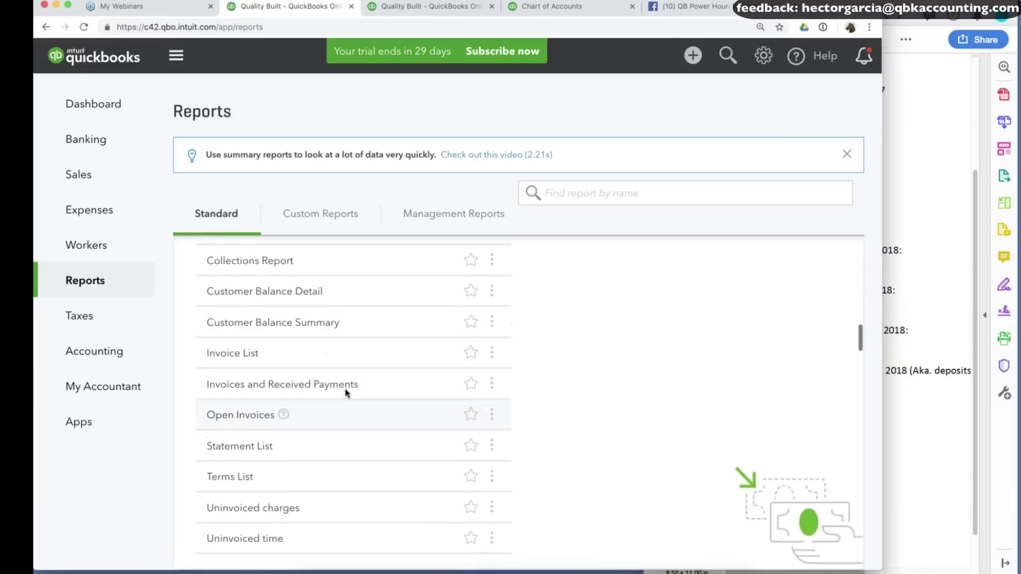
click(278, 405)
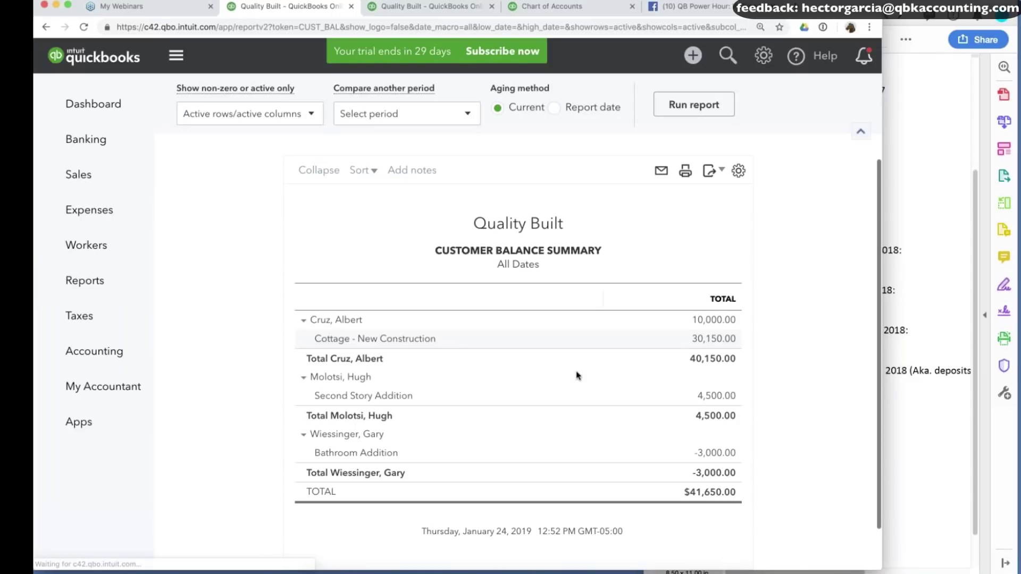
click(697, 219)
scroll(813, 333, down, 1)
scroll(592, 157, up, 3)
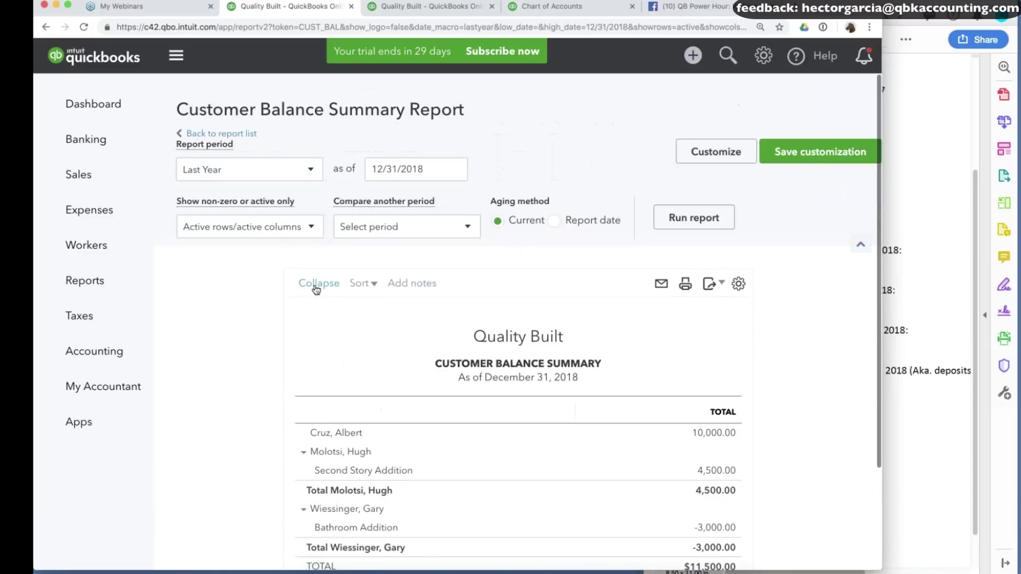
click(316, 287)
Compare the customer balances with the confirmed A/R amounts in the notes, starting with $2,000.
click(910, 224)
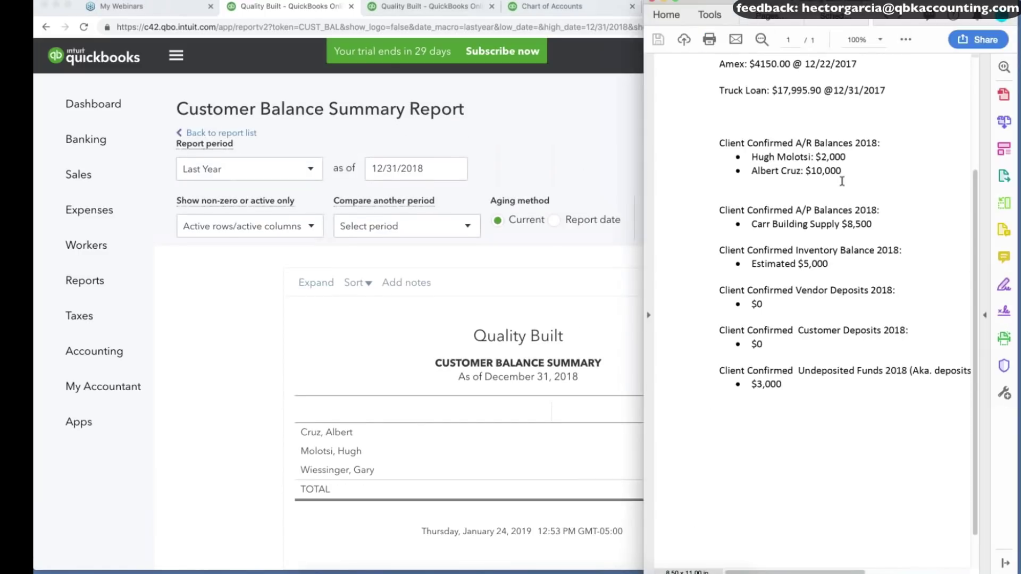
drag(774, 156, 858, 173)
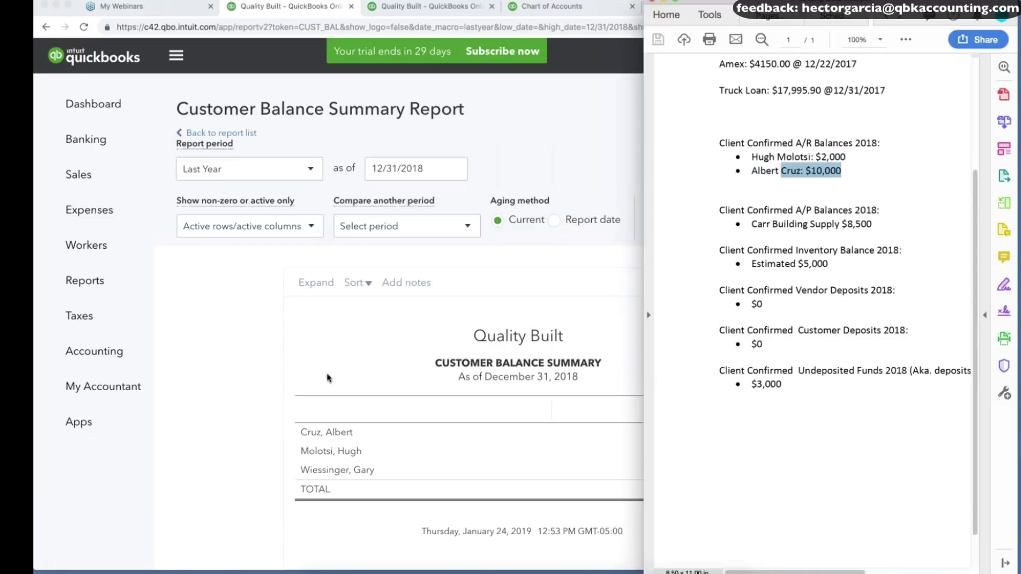
click(231, 421)
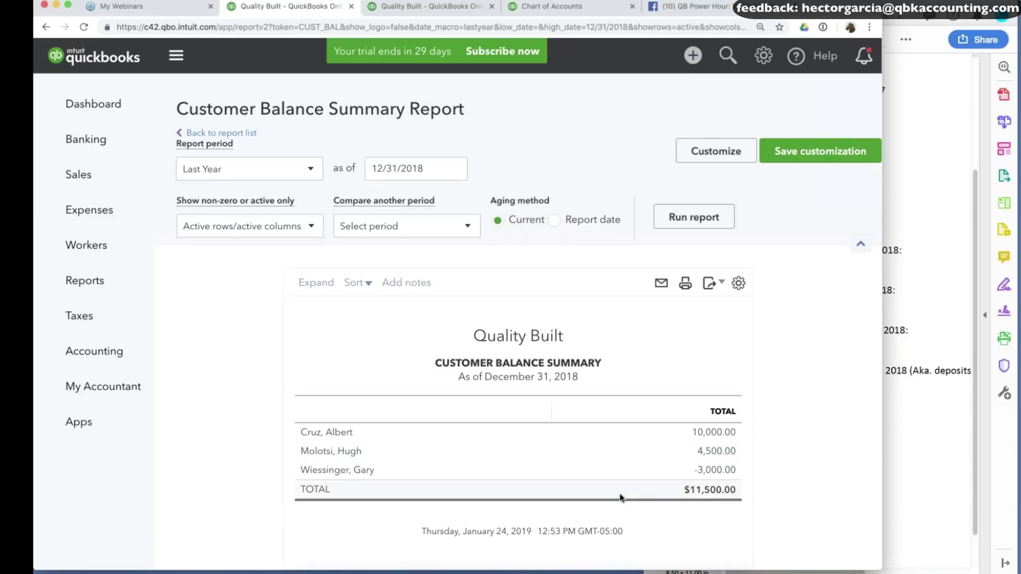
click(929, 365)
drag(816, 156, 846, 173)
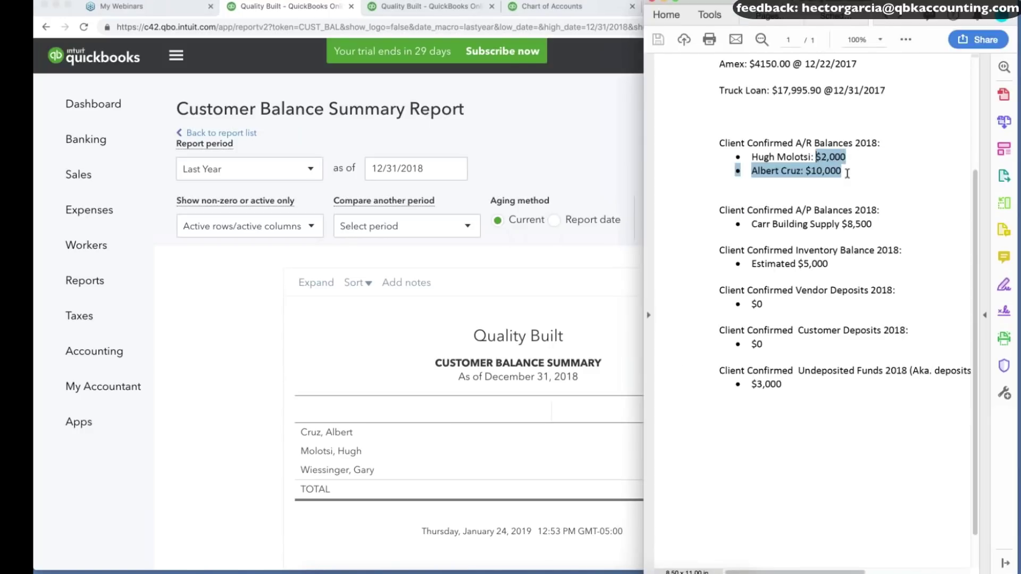
click(211, 326)
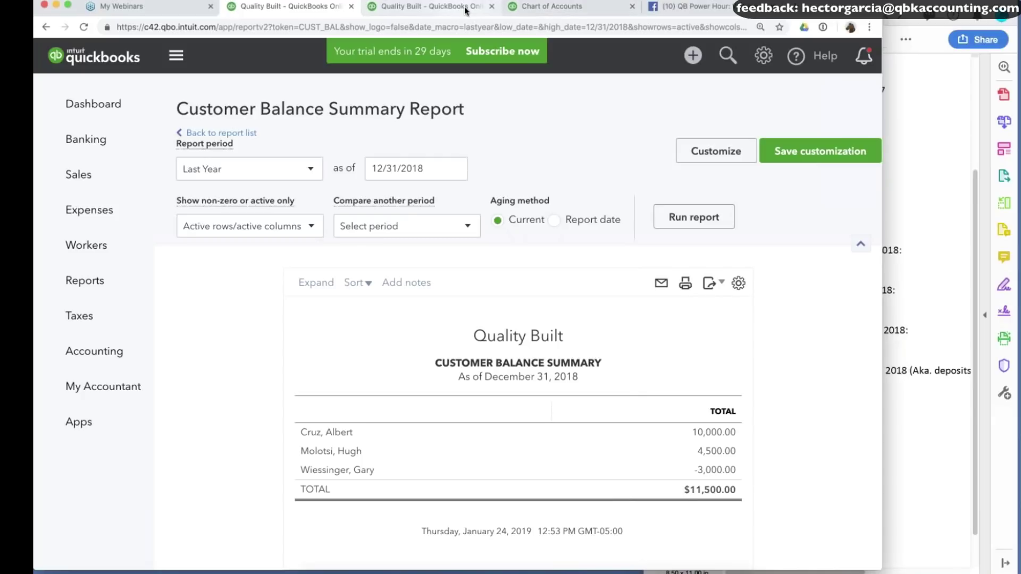
Create a new journal entry dated 12/31/2018.
click(693, 54)
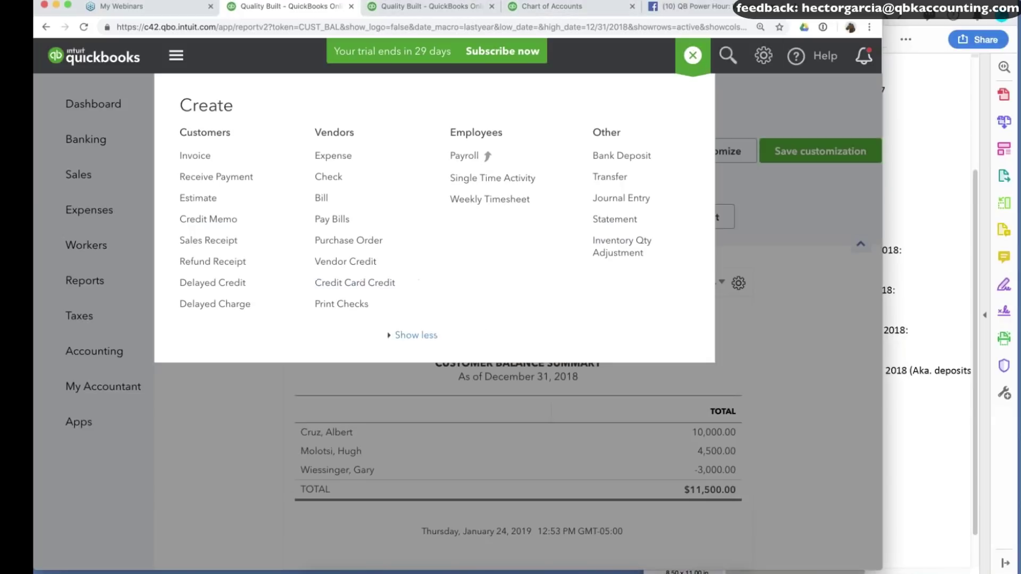
click(620, 201)
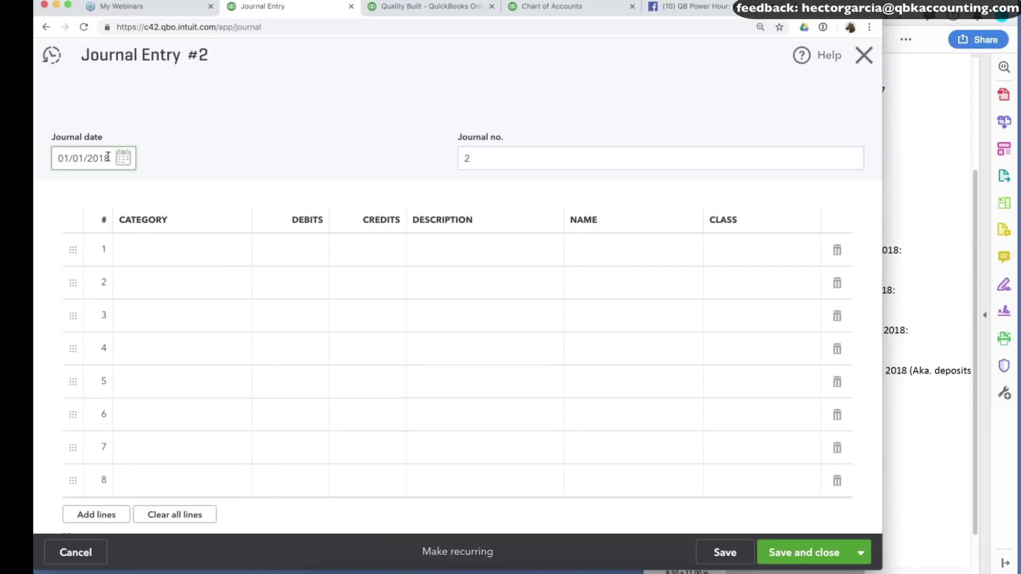
key(r)
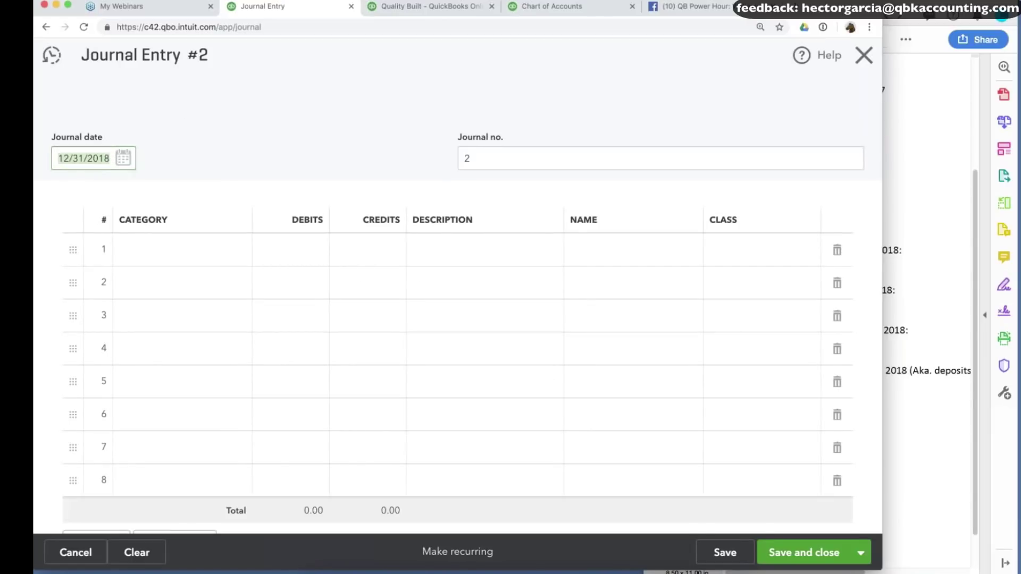
Set line 1's account to 1210 Accounts Receivable and widen the category column.
click(183, 258)
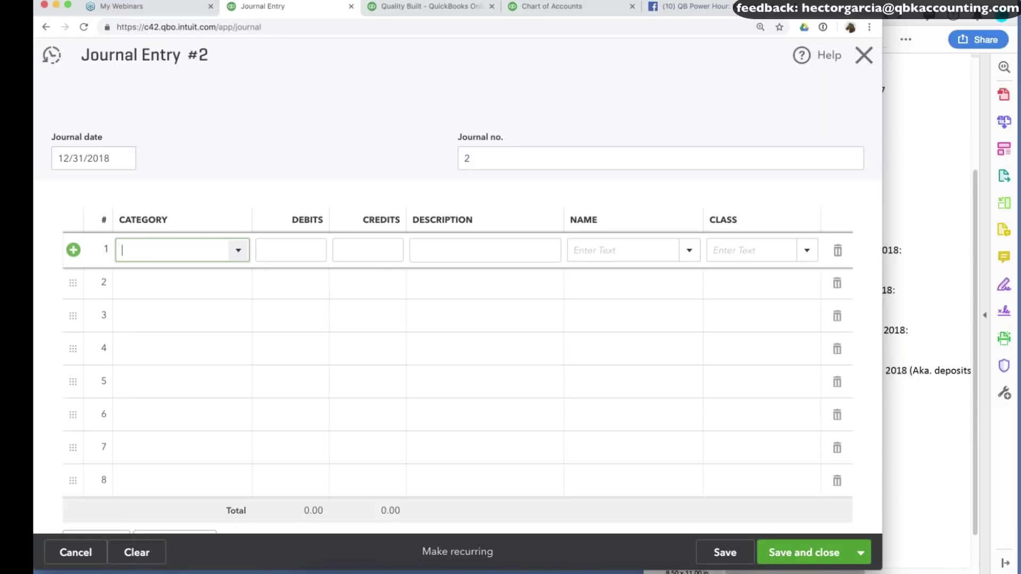
text(acc)
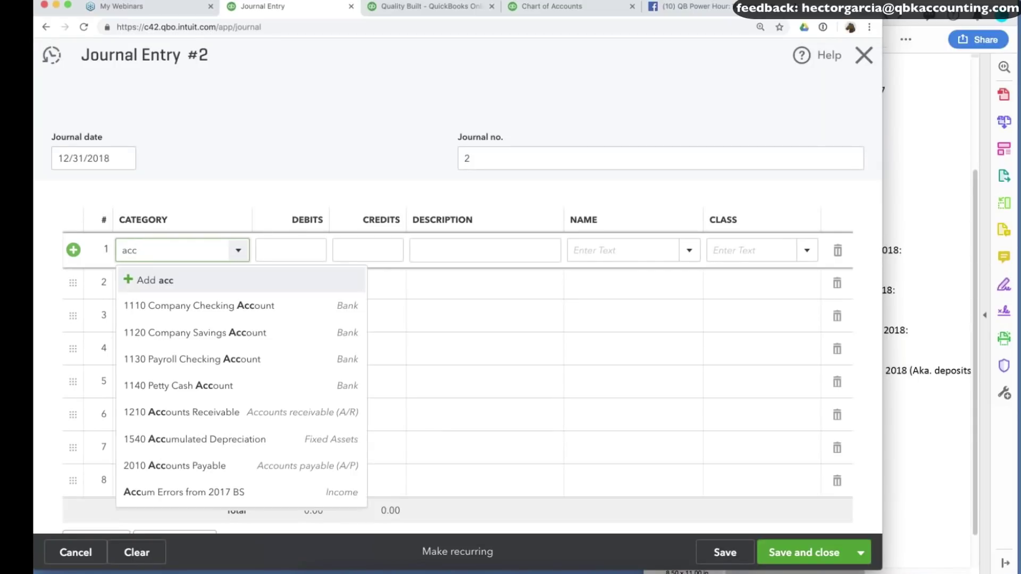
text(ounts re)
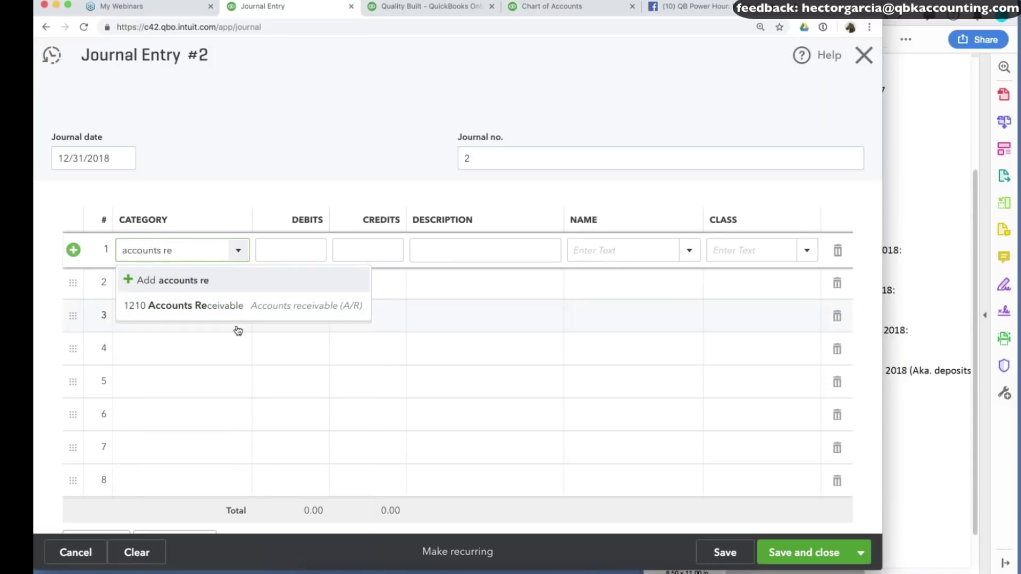
click(183, 306)
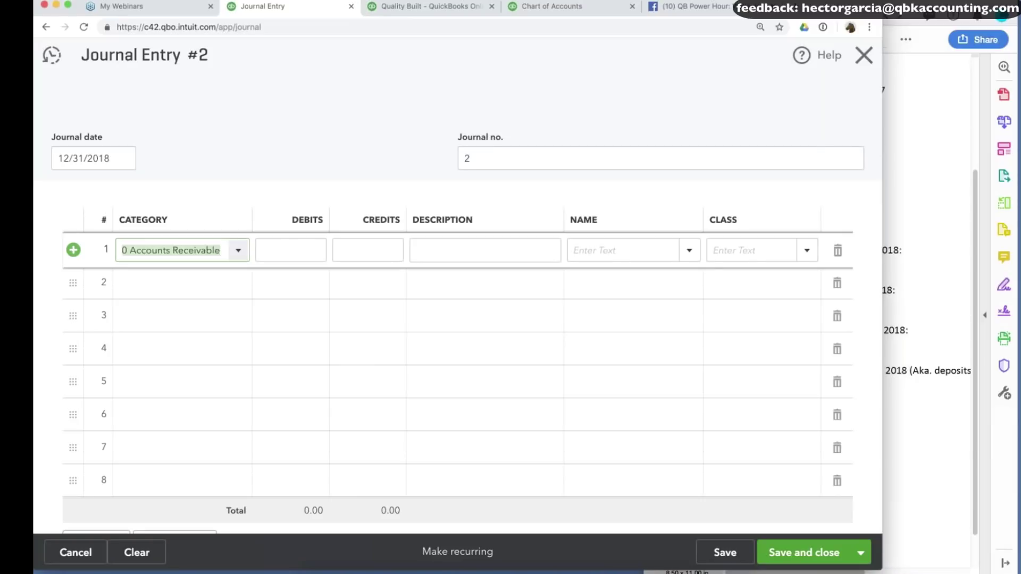
drag(251, 216, 340, 218)
click(434, 250)
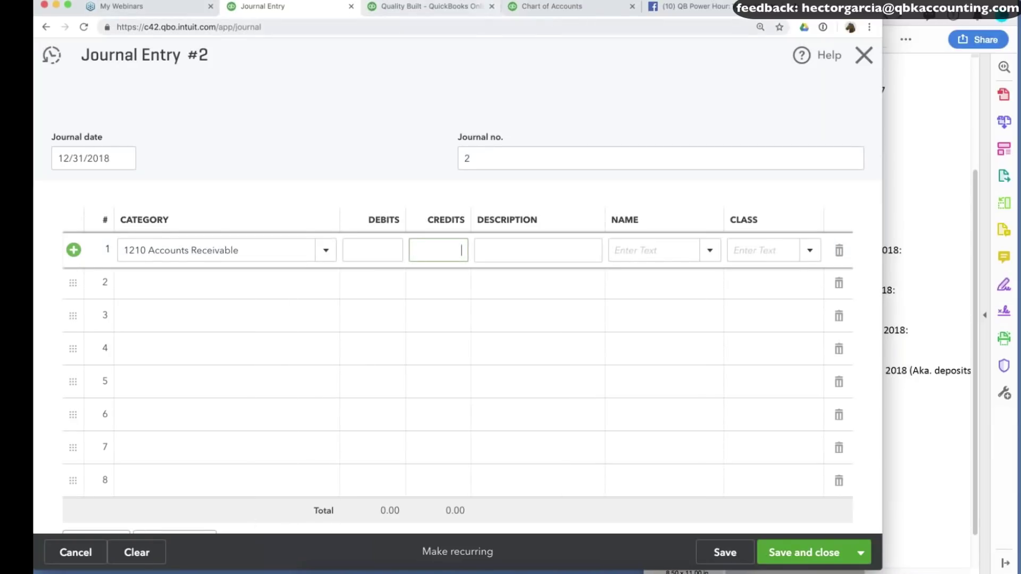
Check the first customer's confirmed $2,000 balance in the notes.
click(906, 254)
drag(816, 156, 843, 156)
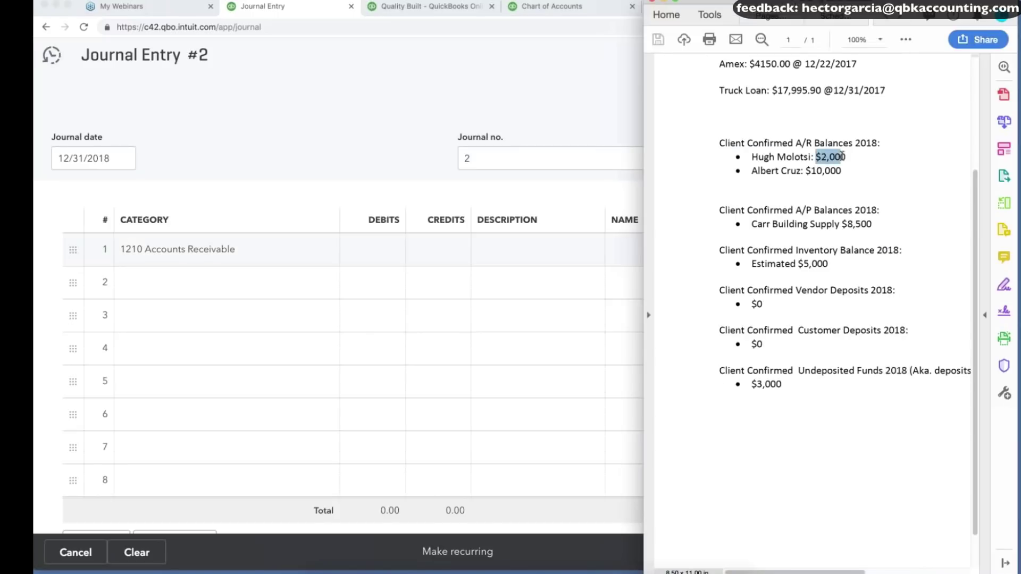
key(super+Tab)
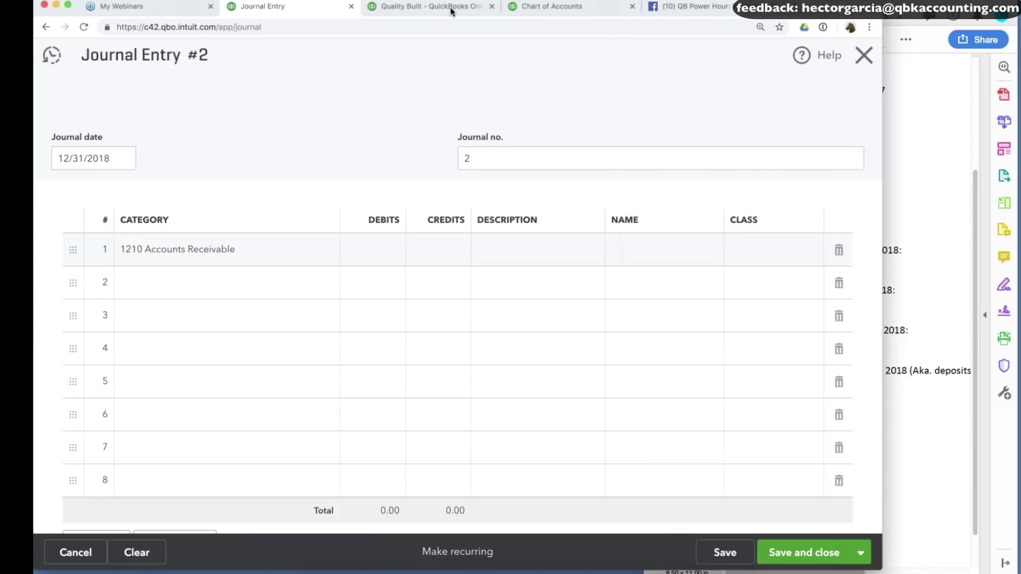
Run the Customer Balance Summary for Last Year in the main tab.
click(451, 10)
click(96, 281)
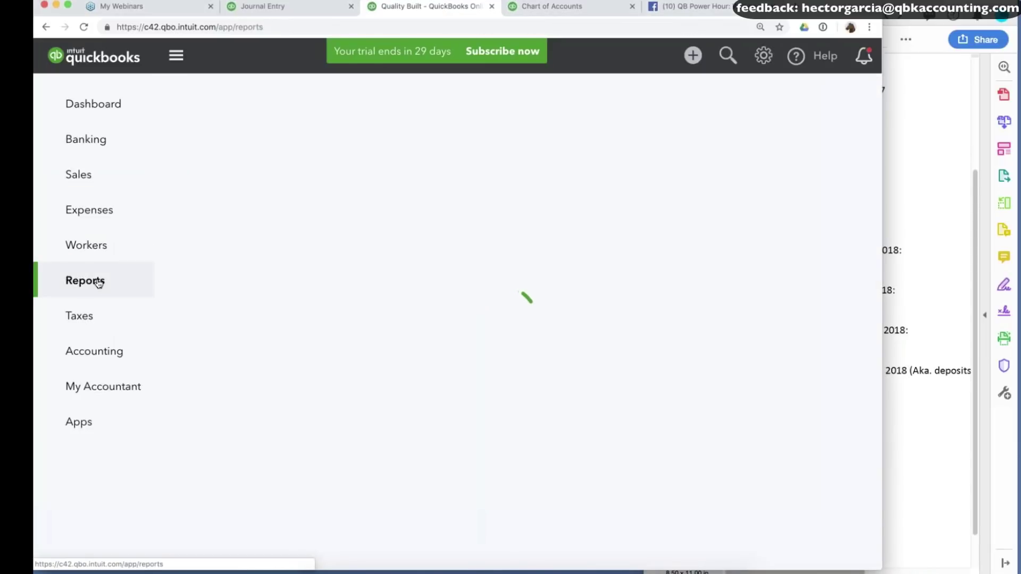
scroll(389, 507, down, 10)
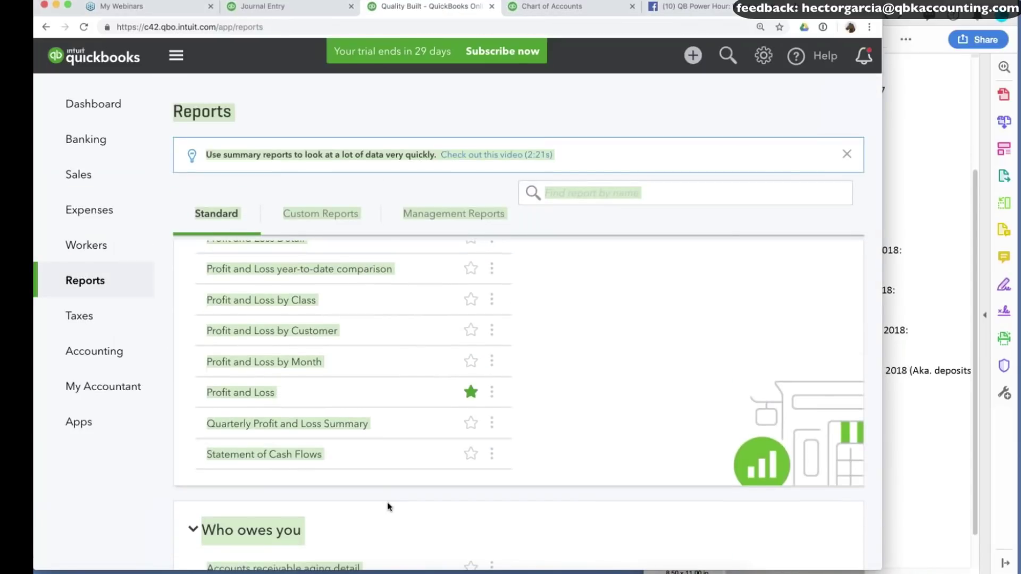
scroll(389, 507, down, 8)
scroll(272, 375, up, 2)
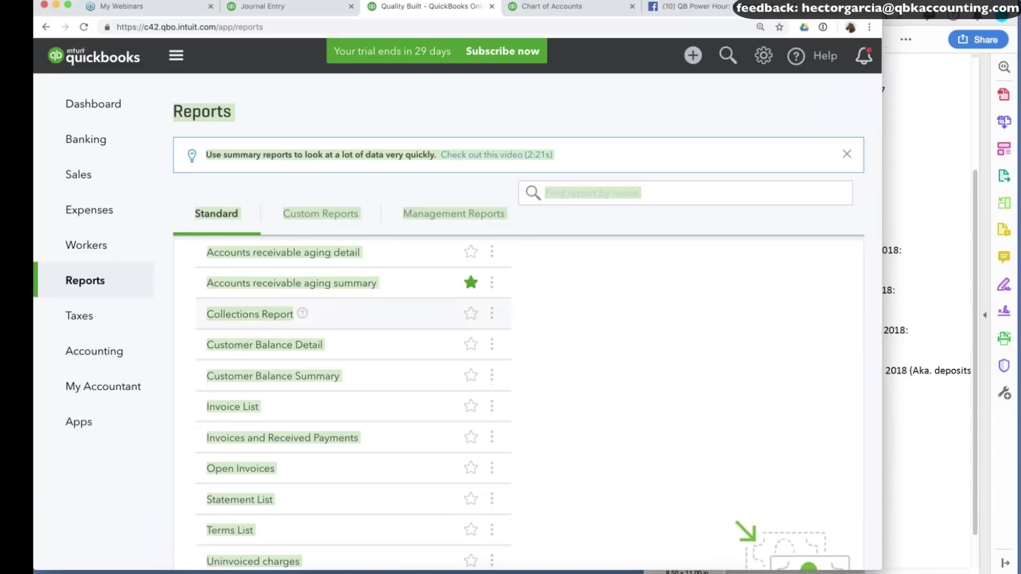
click(272, 375)
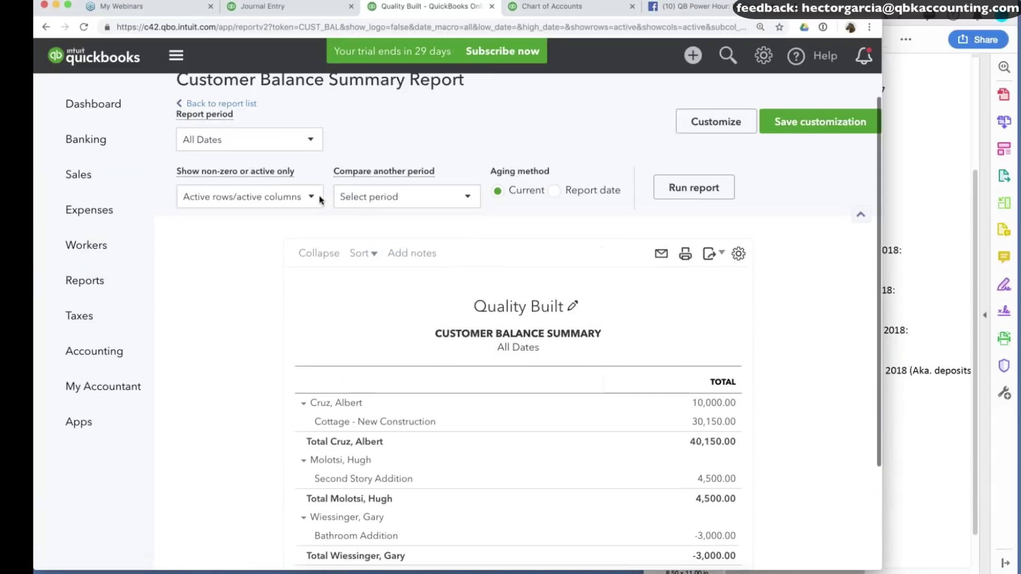
click(215, 169)
scroll(234, 404, down, 5)
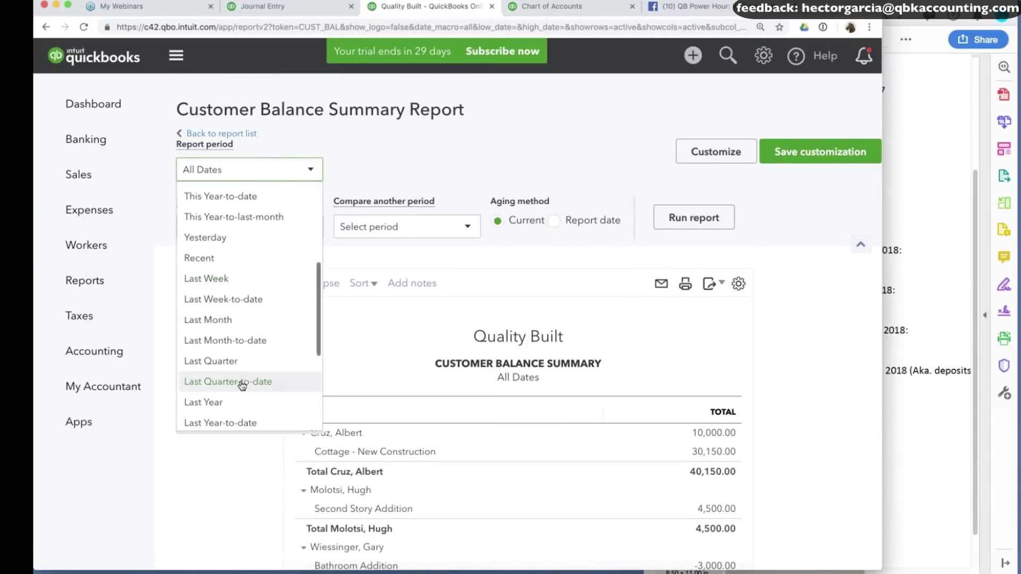
click(227, 369)
click(687, 219)
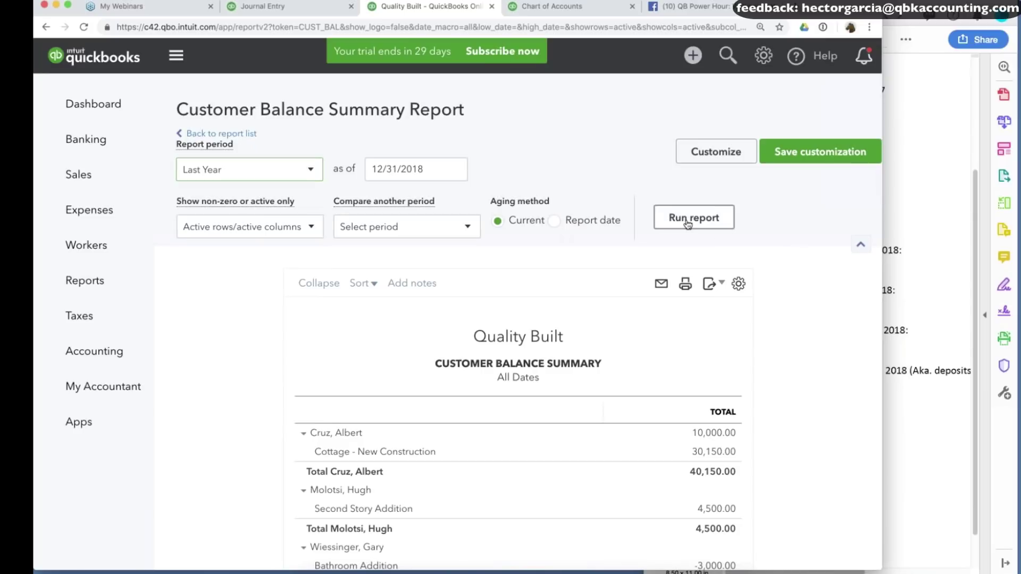
scroll(759, 411, down, 2)
scroll(759, 410, down, 1)
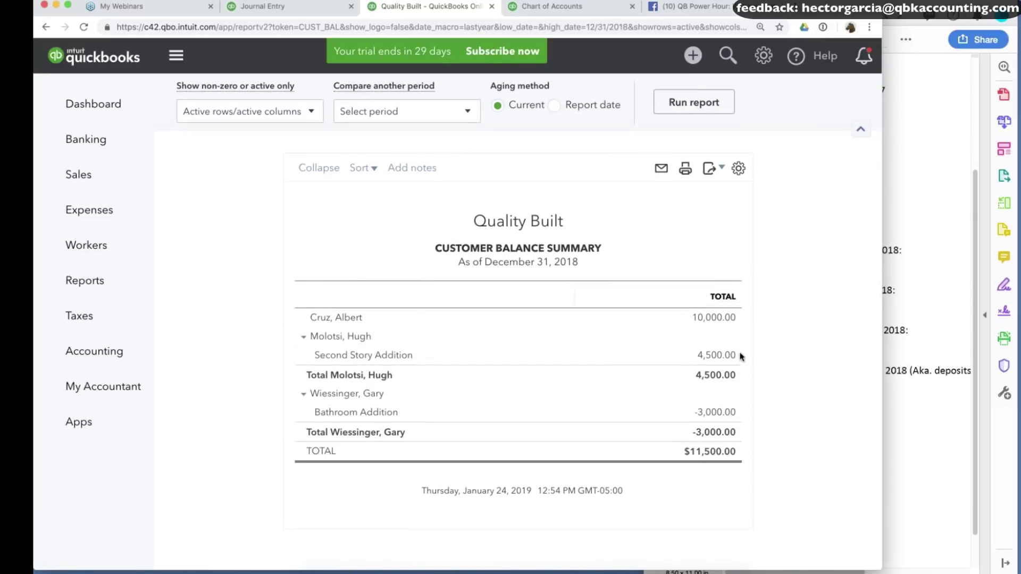
Credit 2,500 on line 1 and assign it to the matching customer.
click(256, 6)
click(415, 251)
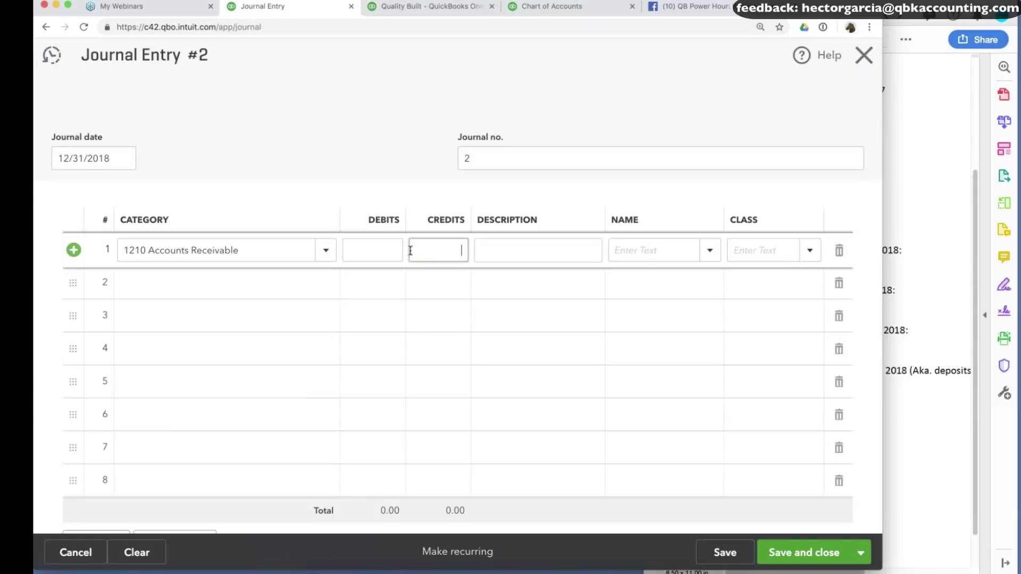
text(2500)
key(Tab)
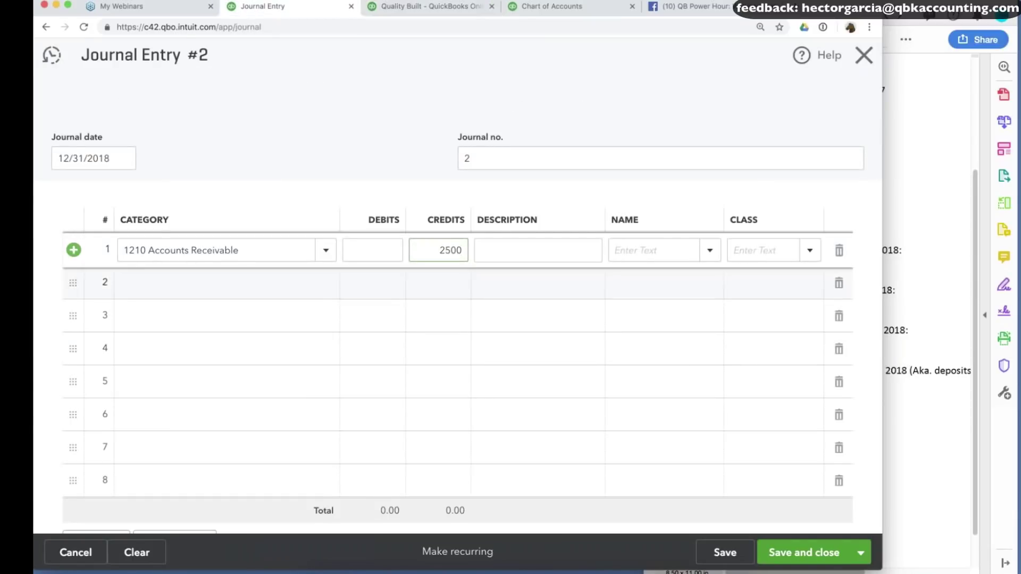
text(hug)
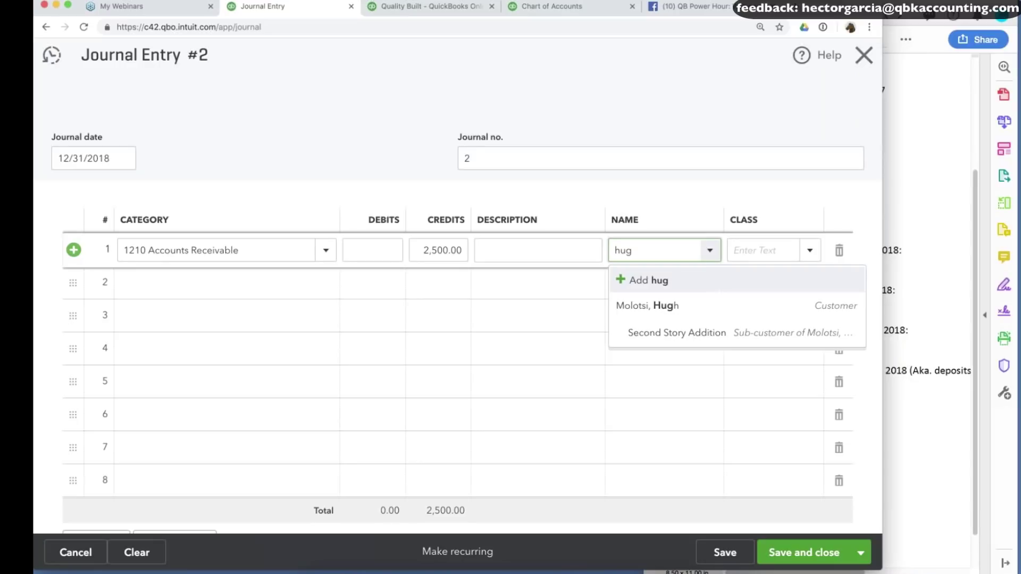
click(648, 305)
Add line 2 to Accounts Receivable with a 3,000 debit.
click(217, 291)
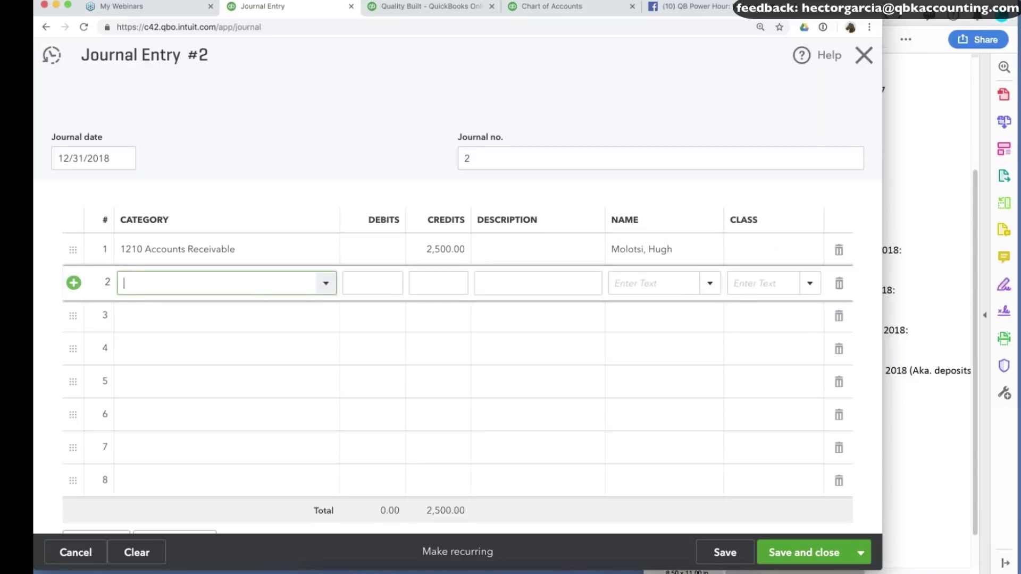
text(acc)
key(BackSpace)
key(BackSpace)
key(BackSpace)
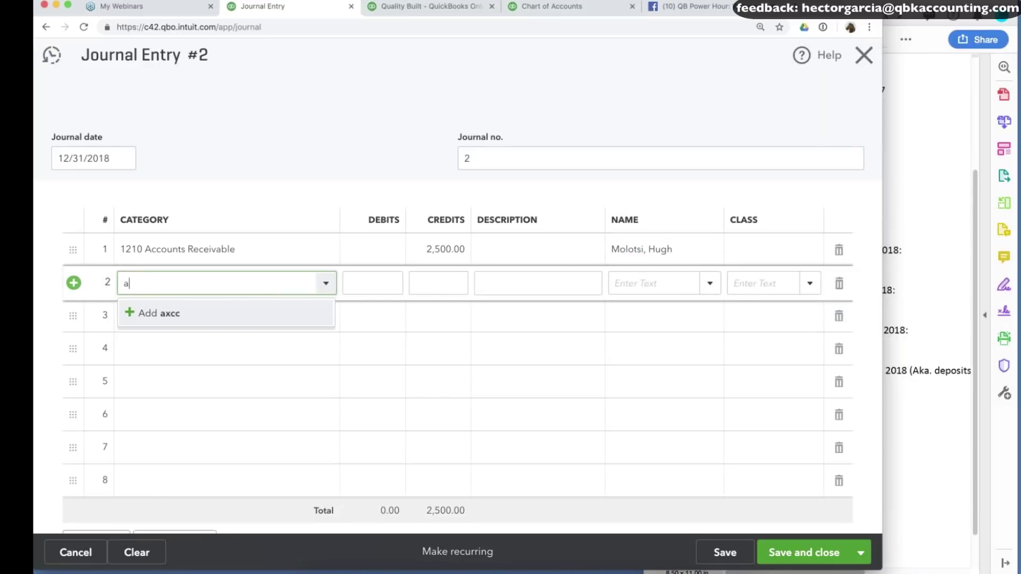
text(accounts)
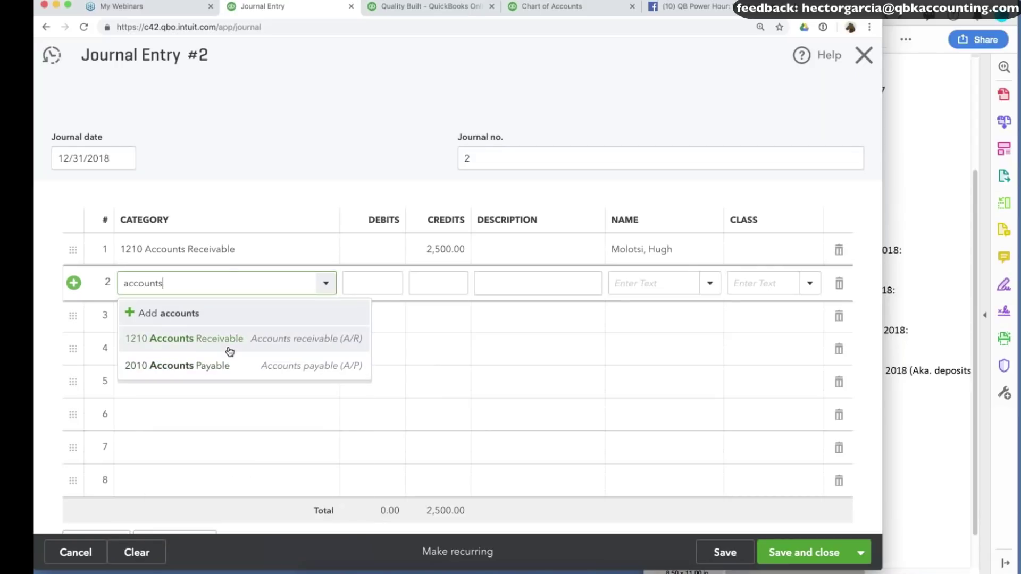
click(233, 347)
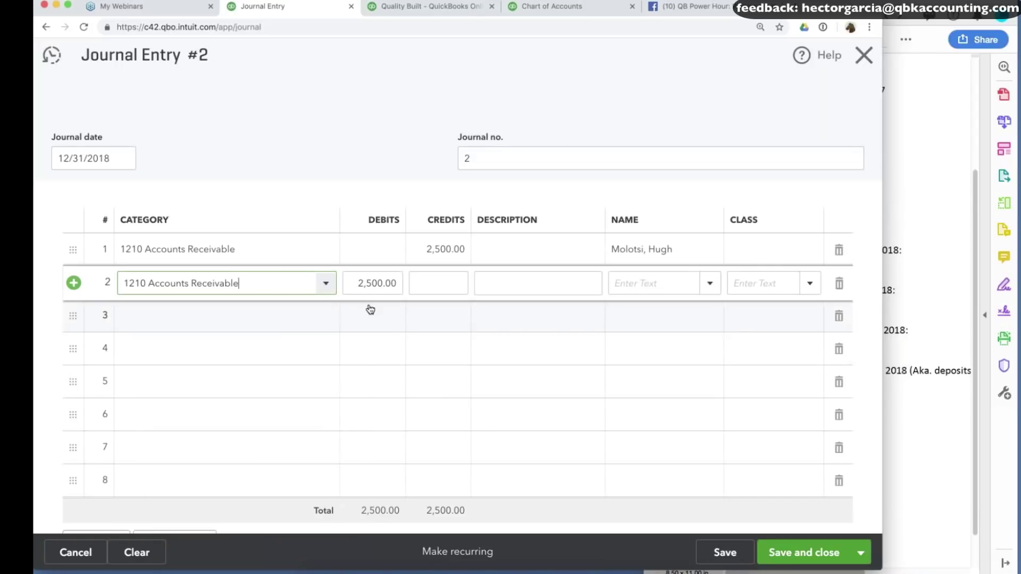
click(349, 283)
text(3000)
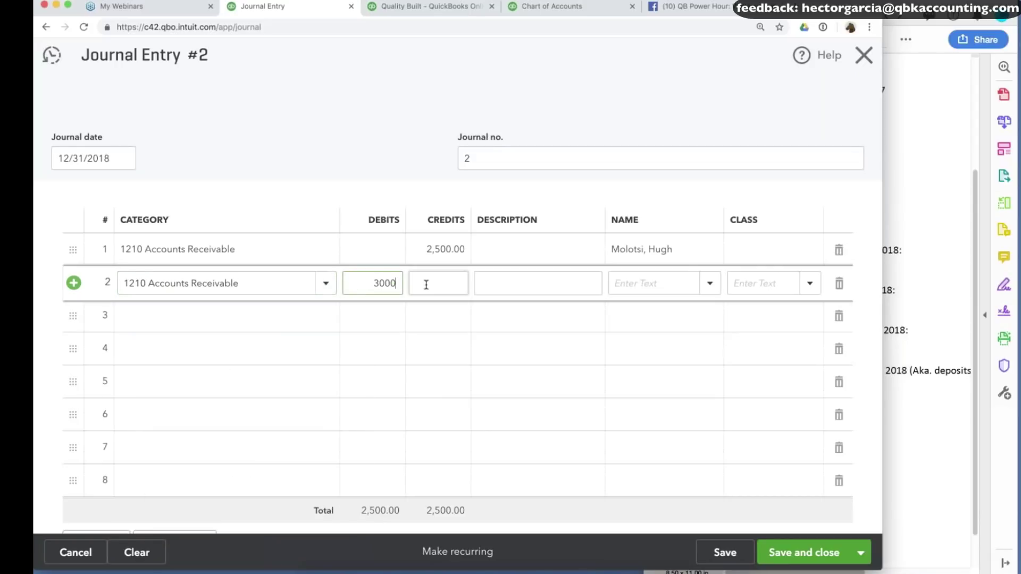
Assign line 2 to the Bathroom Addition job and line 1 to Second Story Addition.
click(451, 9)
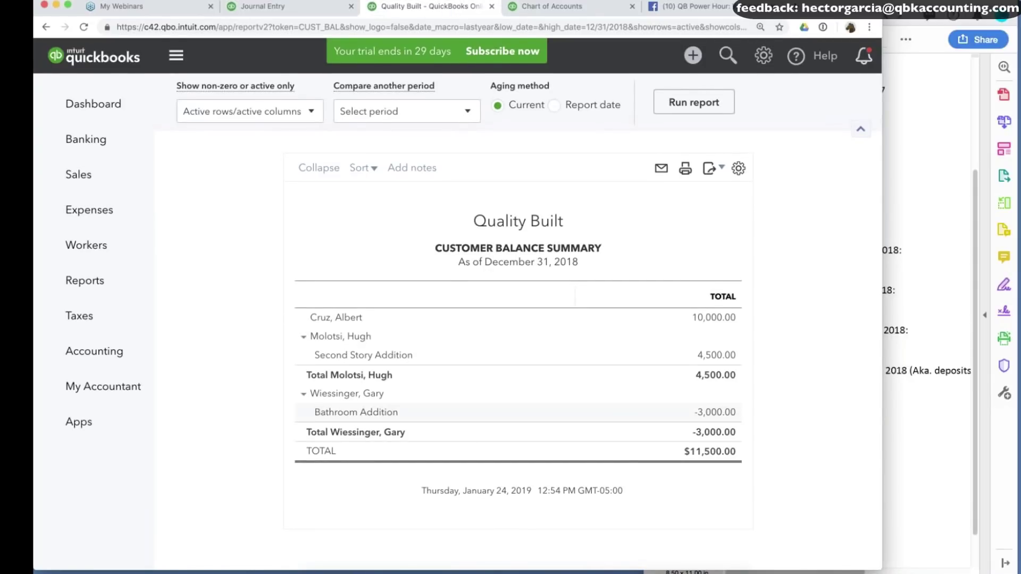
click(260, 9)
click(644, 282)
text(g)
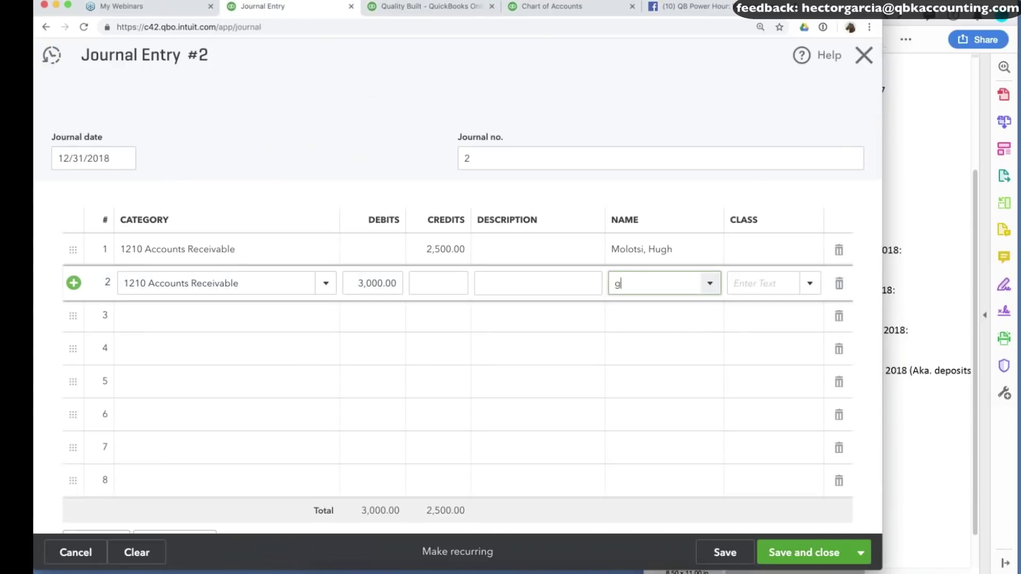
text(ary)
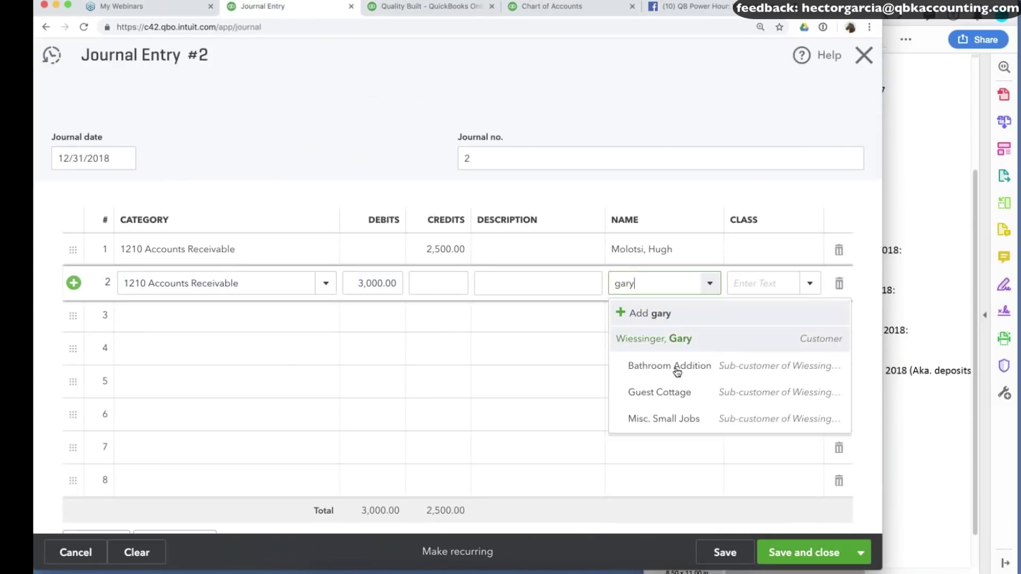
click(677, 371)
click(693, 250)
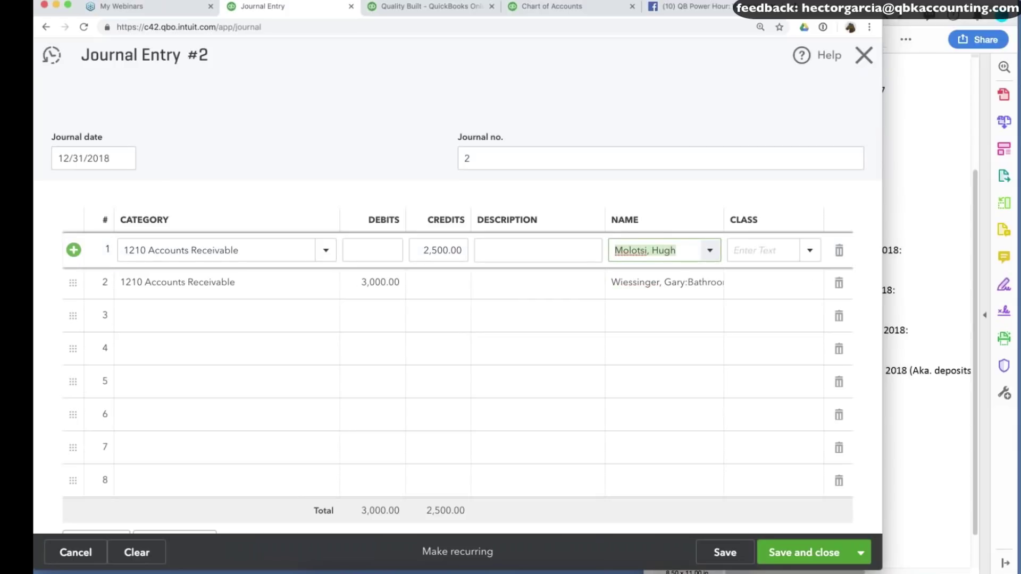
click(565, 306)
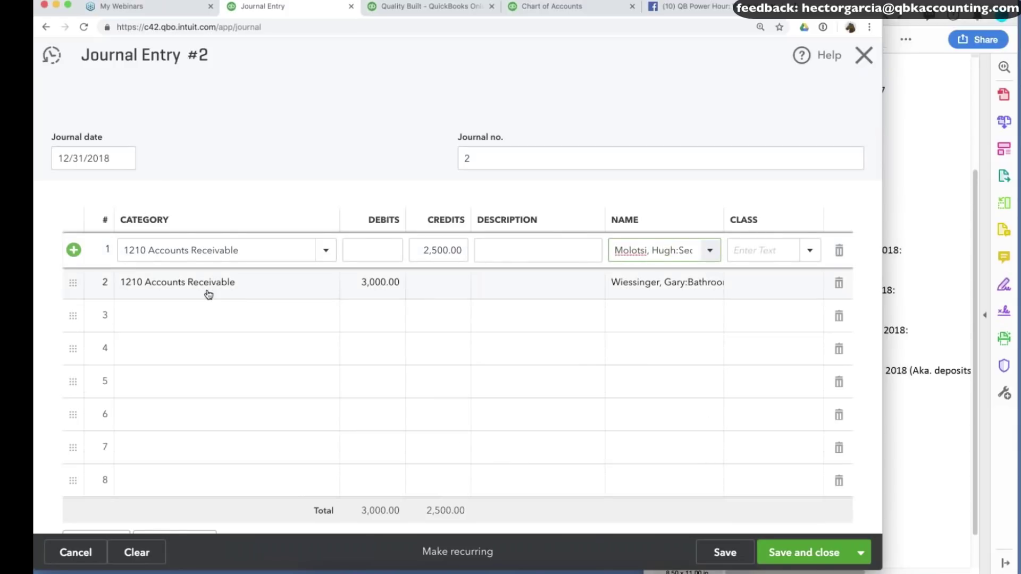
Add a 6050 Bad Debt line for the 500 difference and save the entry.
click(209, 316)
text(Bad Debt)
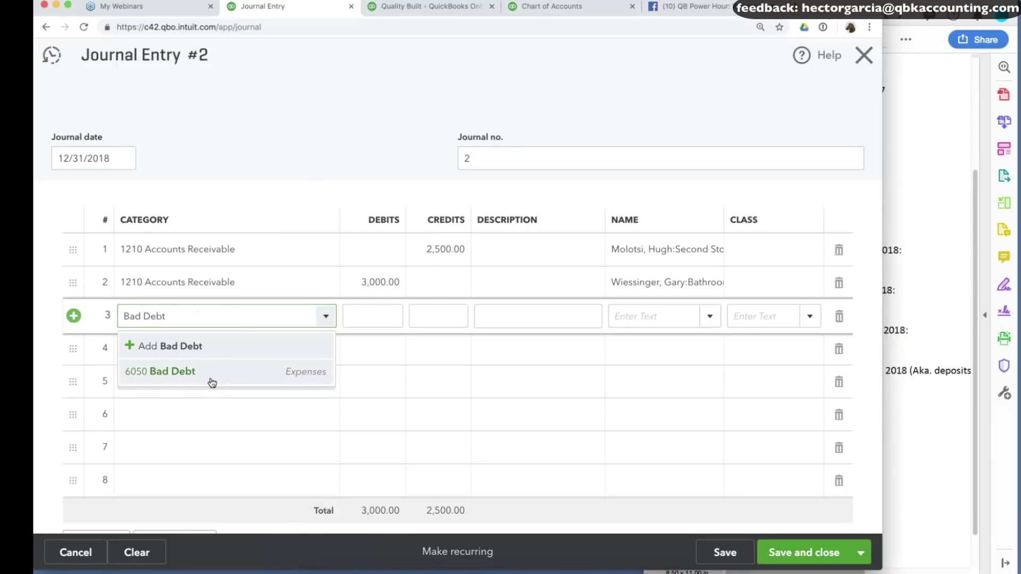
click(213, 382)
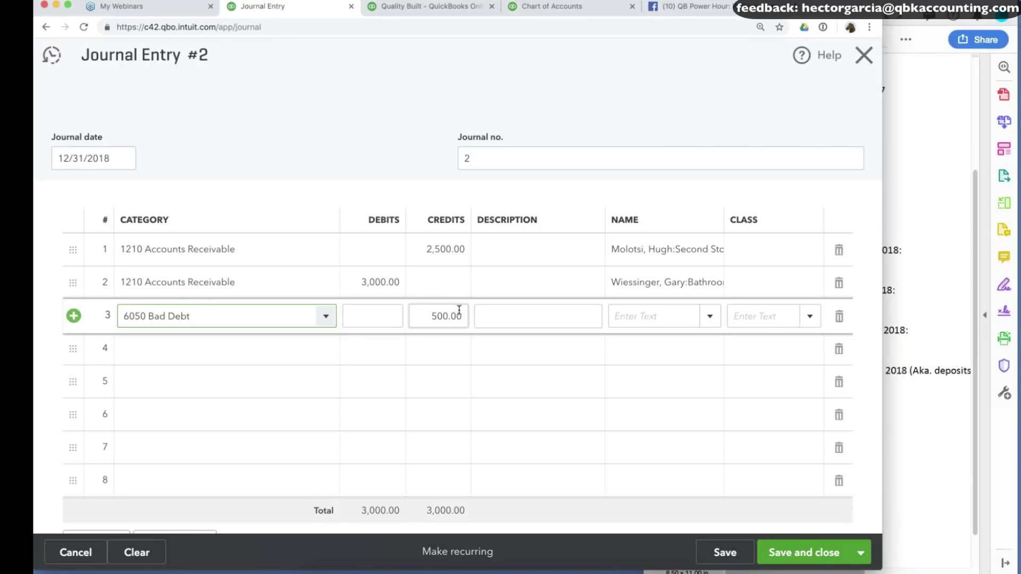
click(725, 552)
click(914, 282)
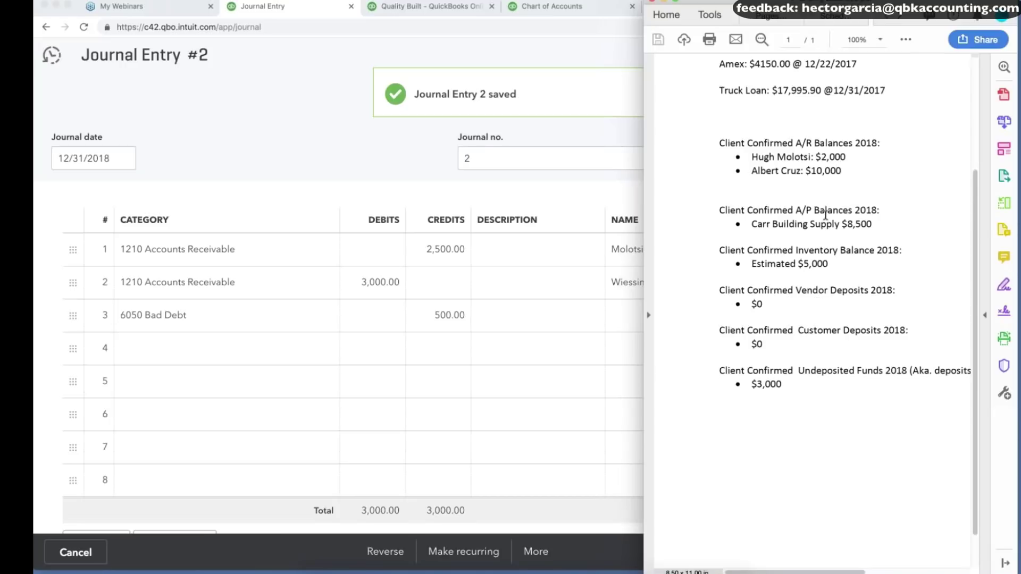
Run the Vendor Balance Summary for Last Year, as of December 31, 2018.
scroll(789, 246, up, 1)
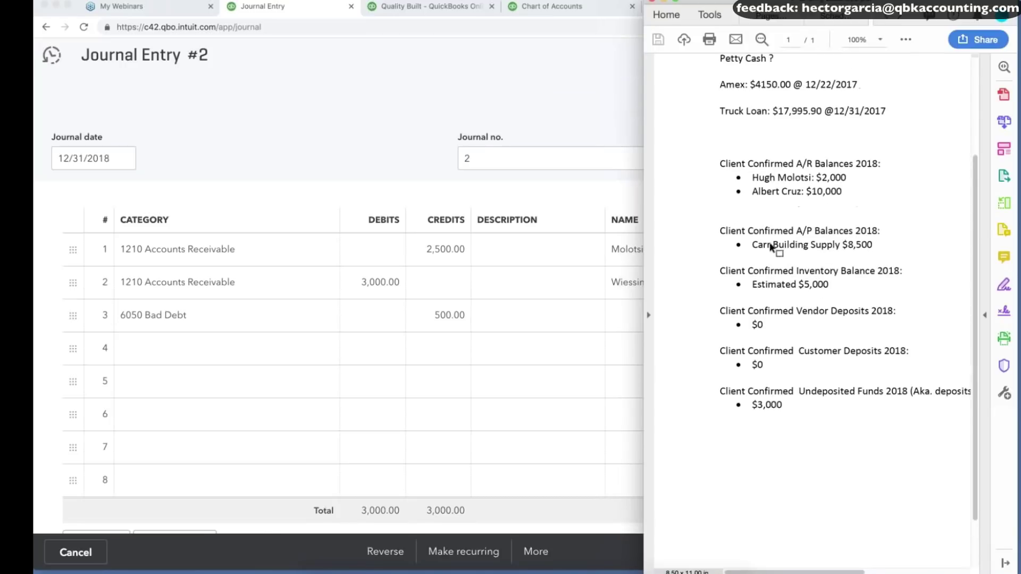
click(349, 92)
click(428, 7)
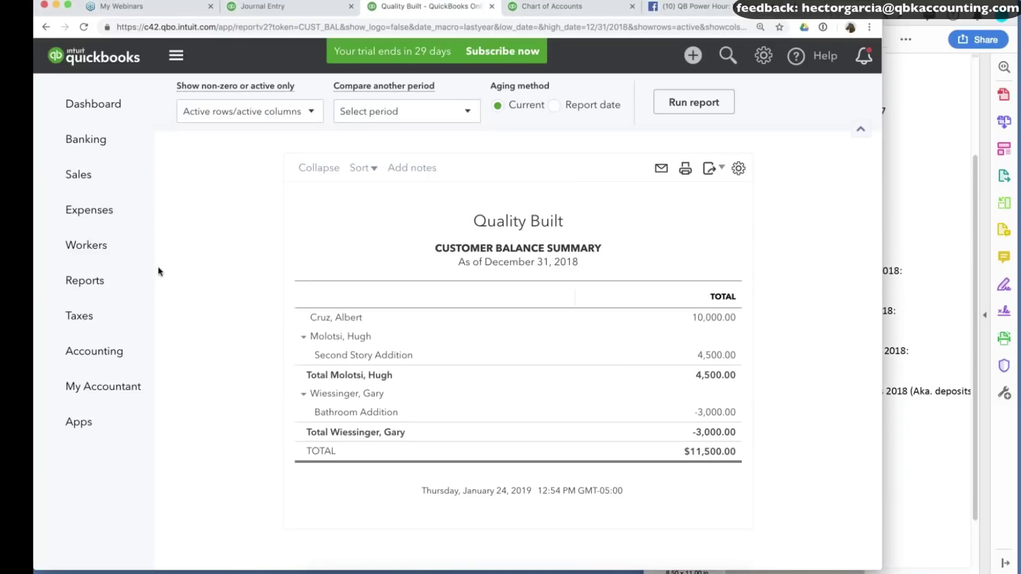
click(79, 290)
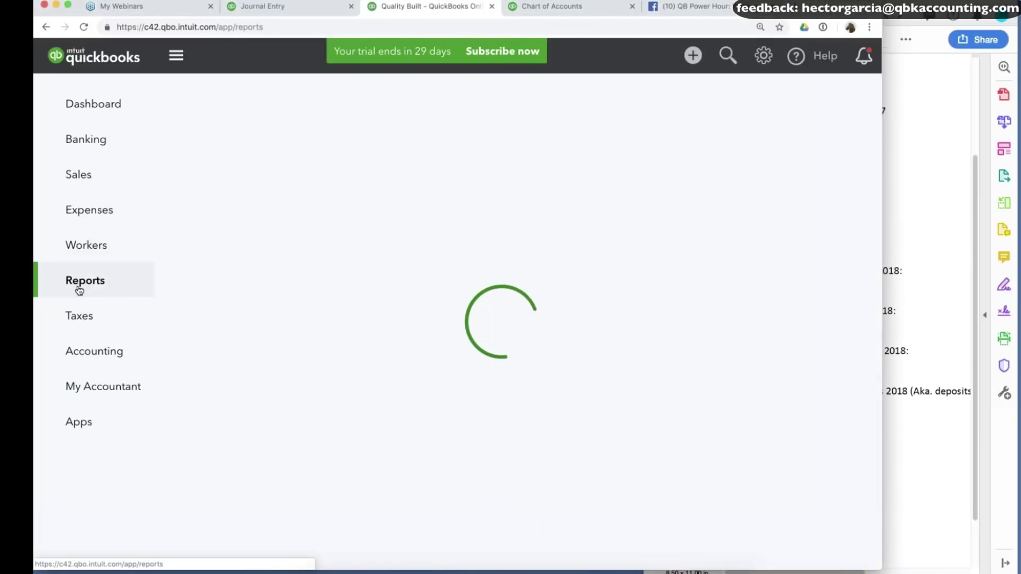
scroll(518, 404, down, 20)
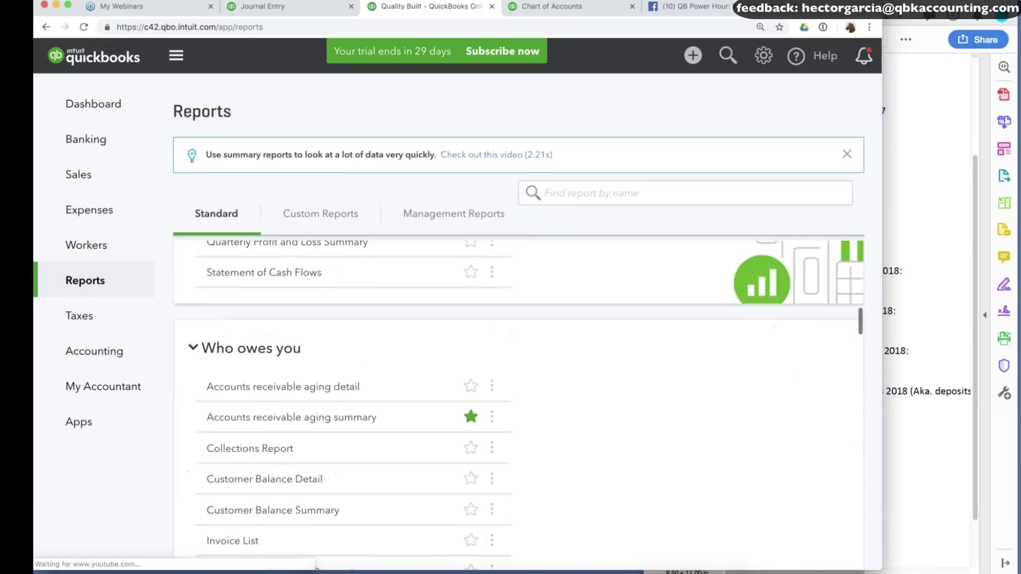
scroll(352, 349, down, 20)
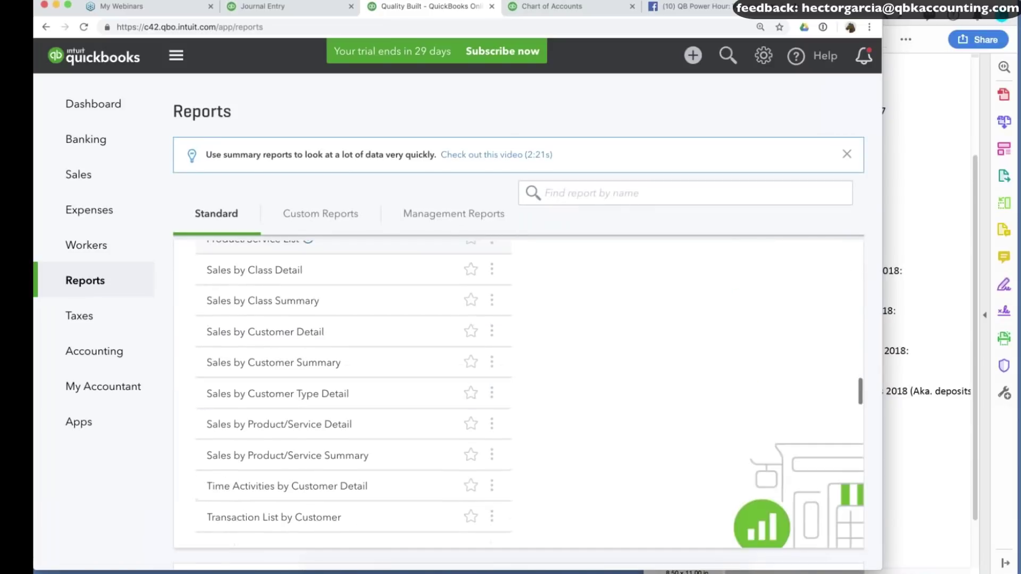
click(290, 412)
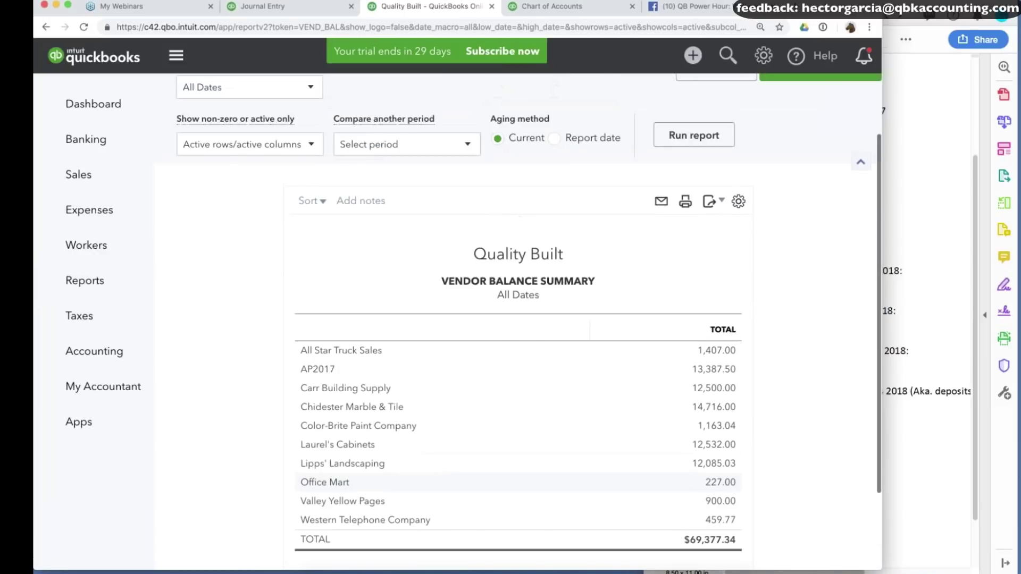
click(245, 169)
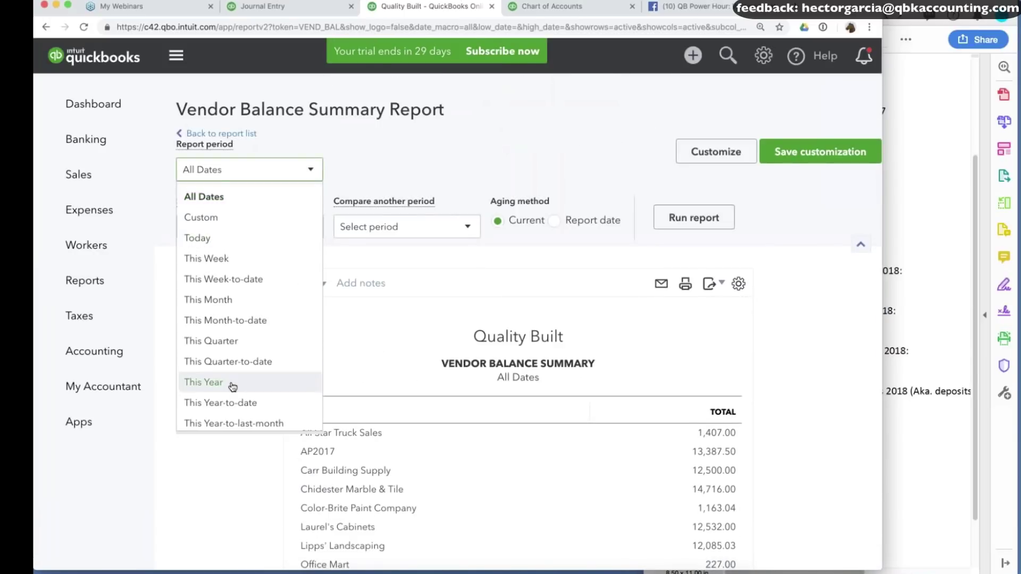
scroll(233, 386, down, 5)
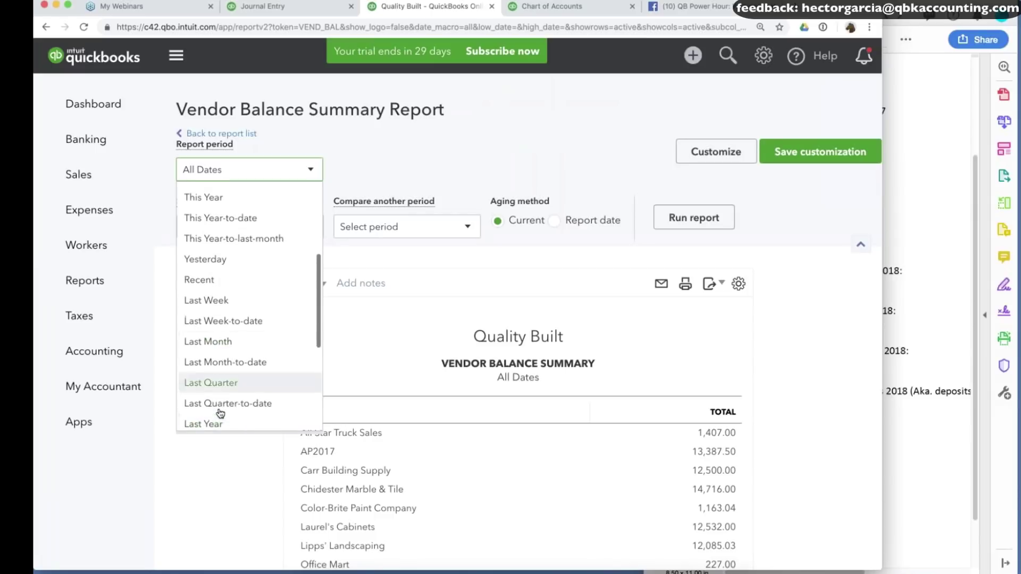
click(221, 424)
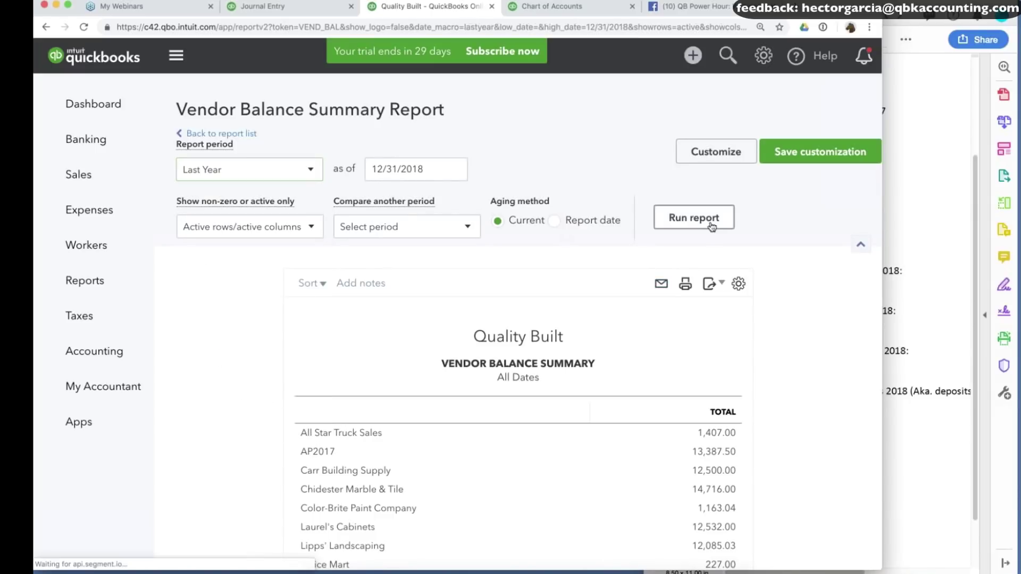
click(712, 227)
Check Carr Building Supply's confirmed $8,500 in the notes and drill into AP2017's 13,387.50.
scroll(776, 440, down, 1)
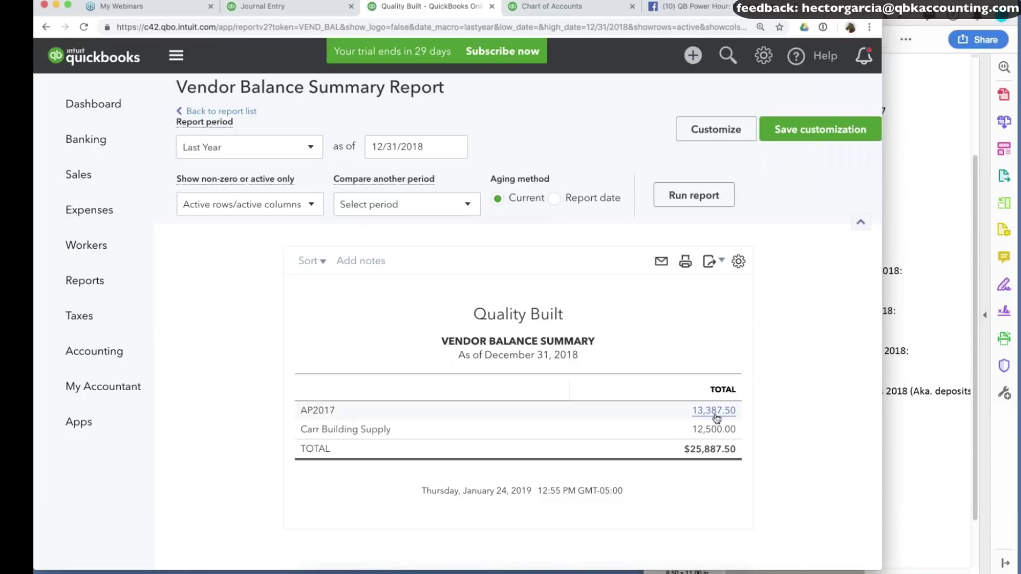
click(932, 287)
drag(844, 246, 868, 246)
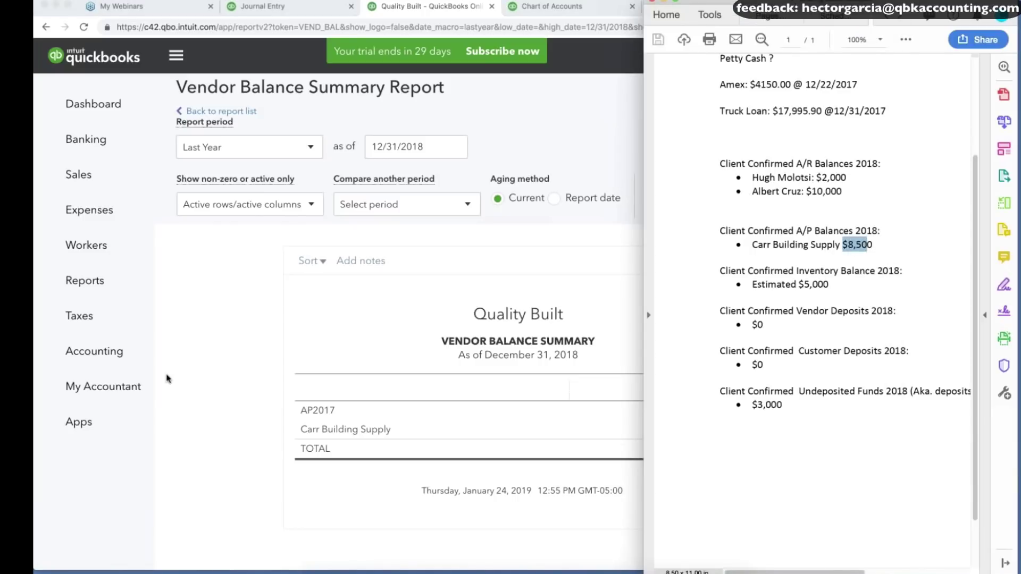
click(168, 378)
click(714, 410)
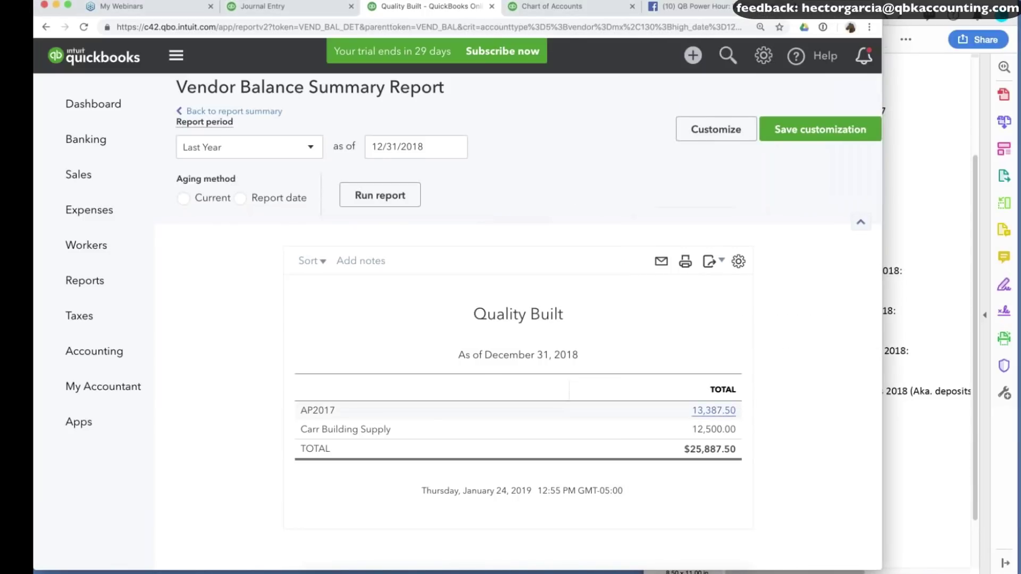
From Journal Entry #1, delete the Bank Difference, Inventory and other lines above Accounts Payable.
click(379, 453)
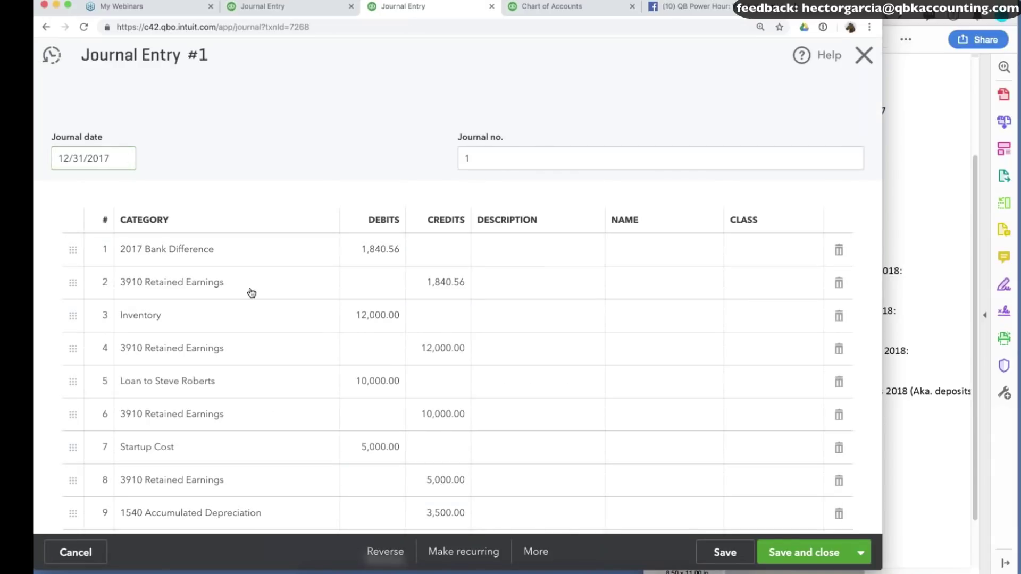
click(839, 251)
click(839, 251)
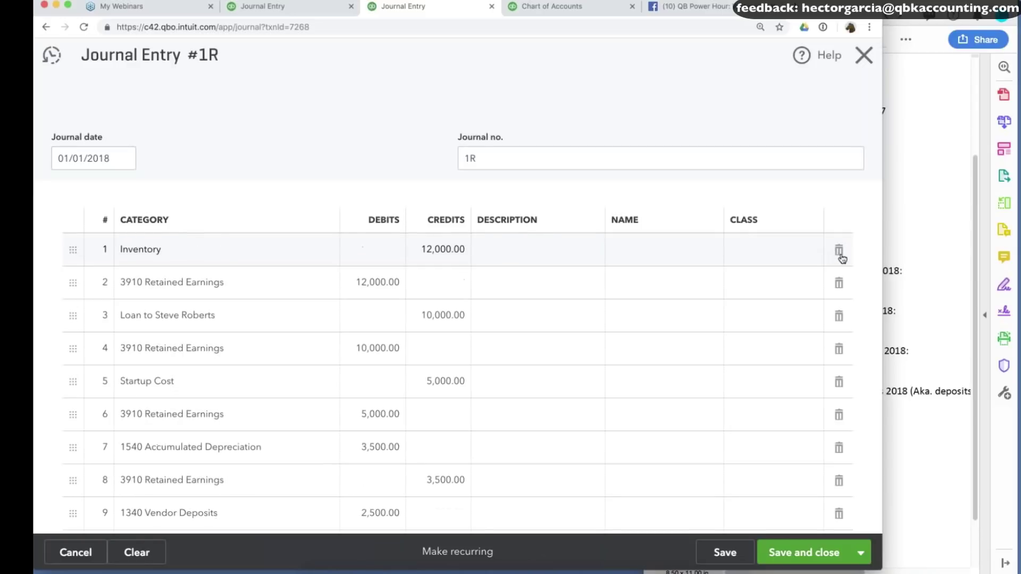
click(839, 252)
click(840, 252)
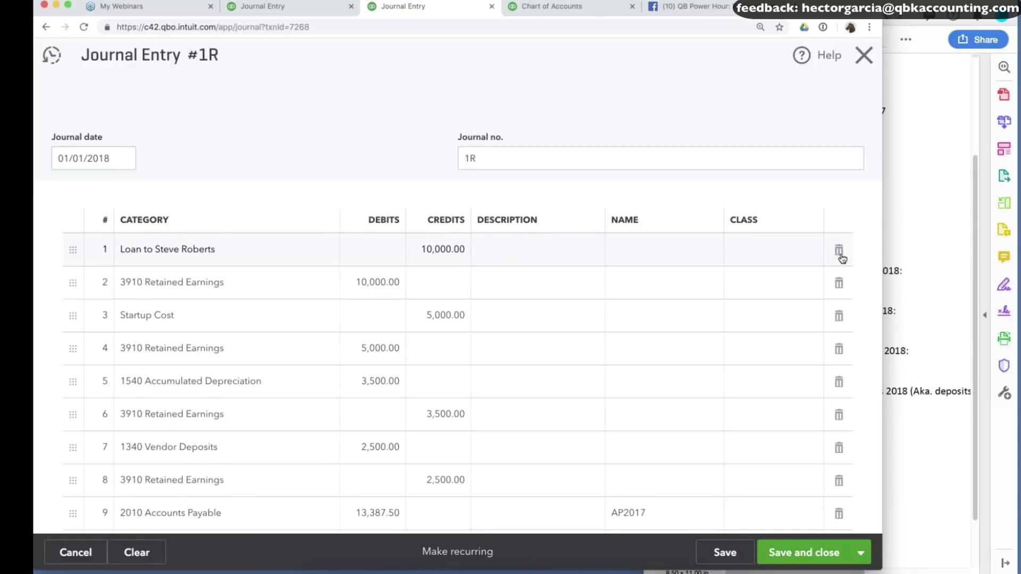
click(839, 252)
click(839, 252)
click(840, 252)
click(839, 252)
click(839, 252)
click(840, 252)
click(840, 252)
click(840, 252)
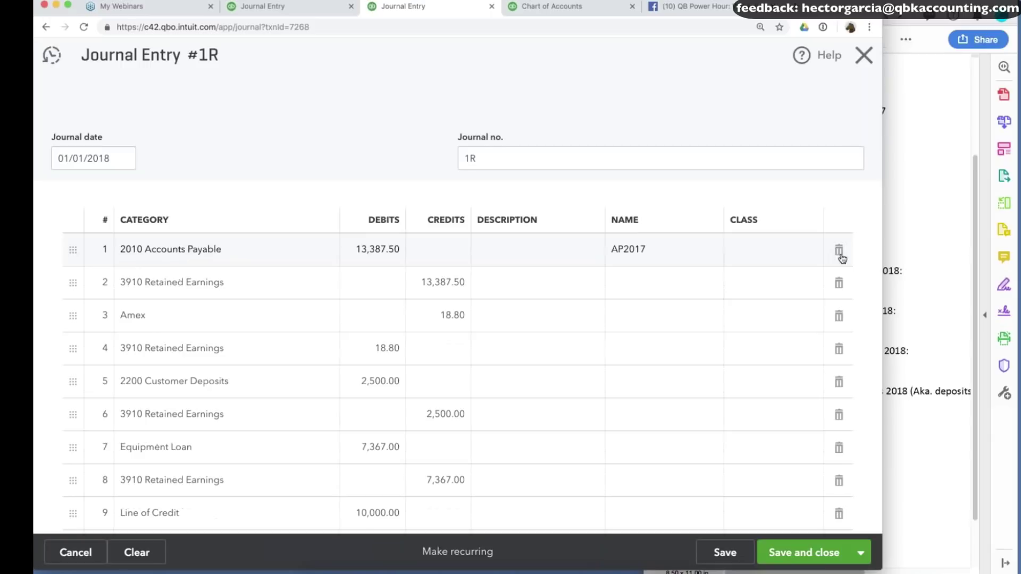
Delete the Amex, Loan from Partners, Partner A/B and Opening Balance Equity lines with their offsets.
click(840, 317)
click(841, 316)
click(841, 316)
click(841, 317)
click(840, 316)
click(840, 316)
click(840, 317)
click(840, 317)
click(840, 317)
click(841, 316)
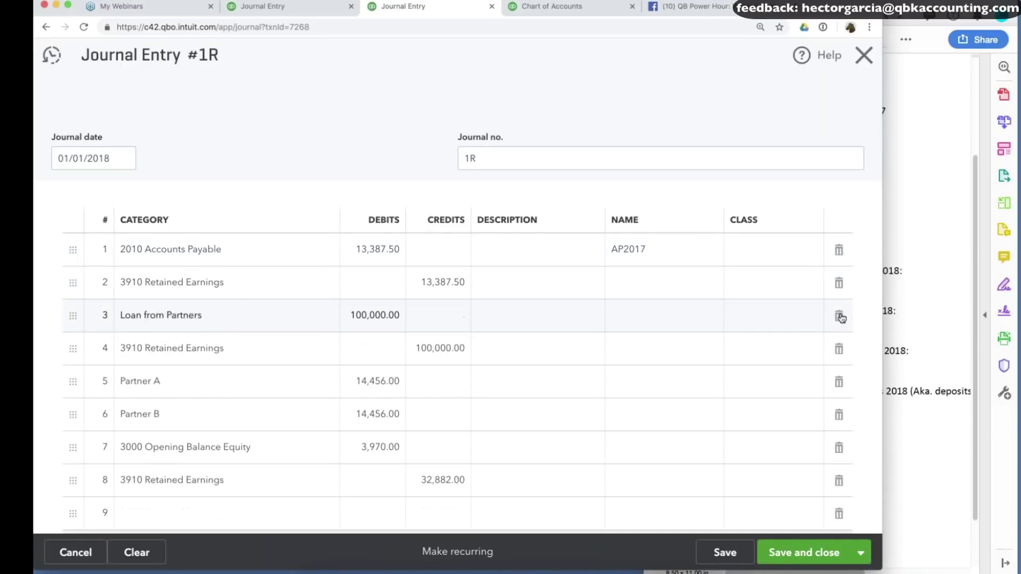
click(840, 317)
click(840, 317)
click(839, 349)
click(839, 382)
click(839, 415)
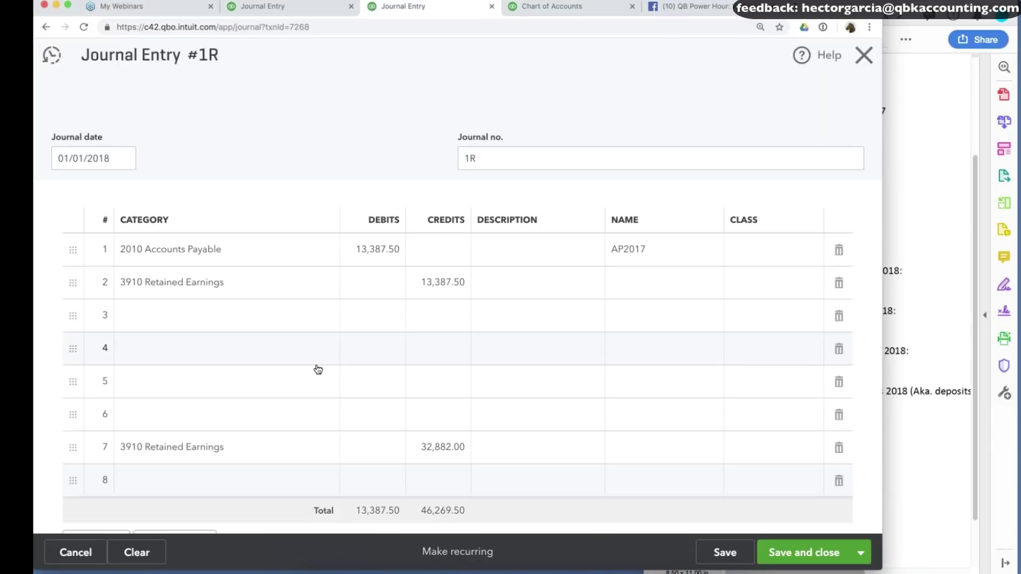
Clear the 32,882.00 Retained Earnings amount and set line 2's account to 2010 Accounts Payable.
click(839, 448)
click(223, 315)
click(213, 283)
text(accouints)
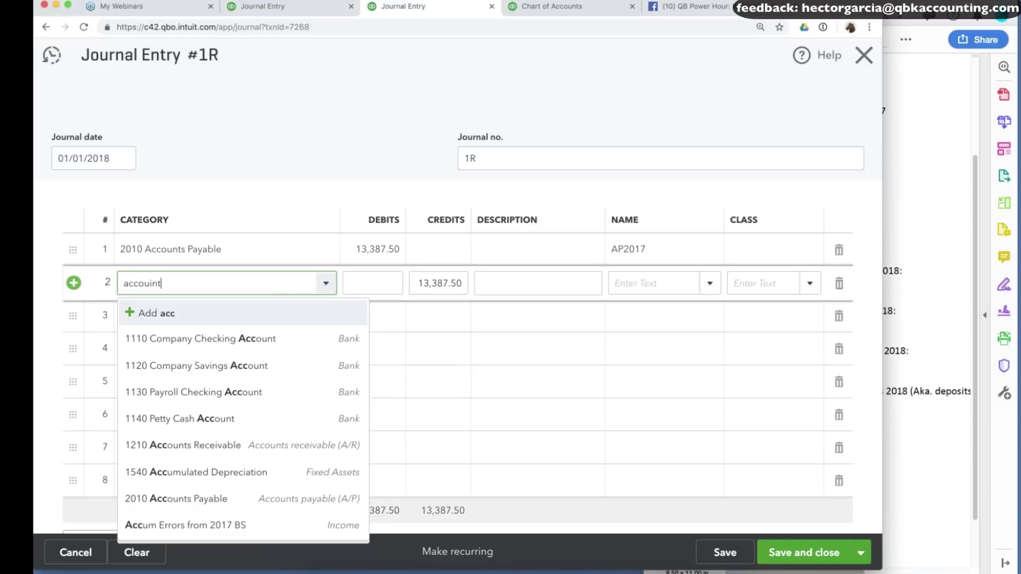
key(BackSpace)
key(BackSpace)
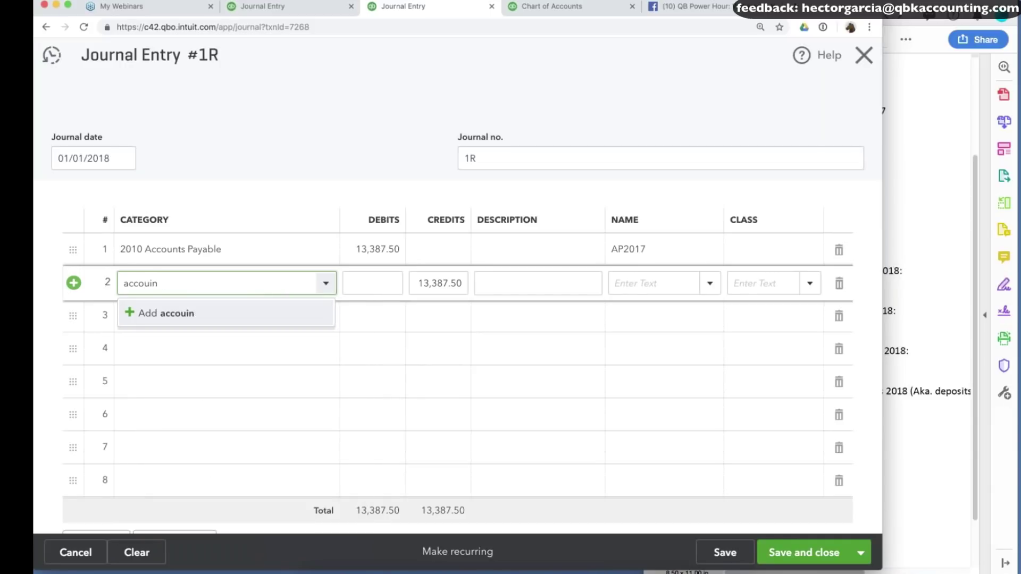
key(BackSpace)
key(BackSpace)
text(nt)
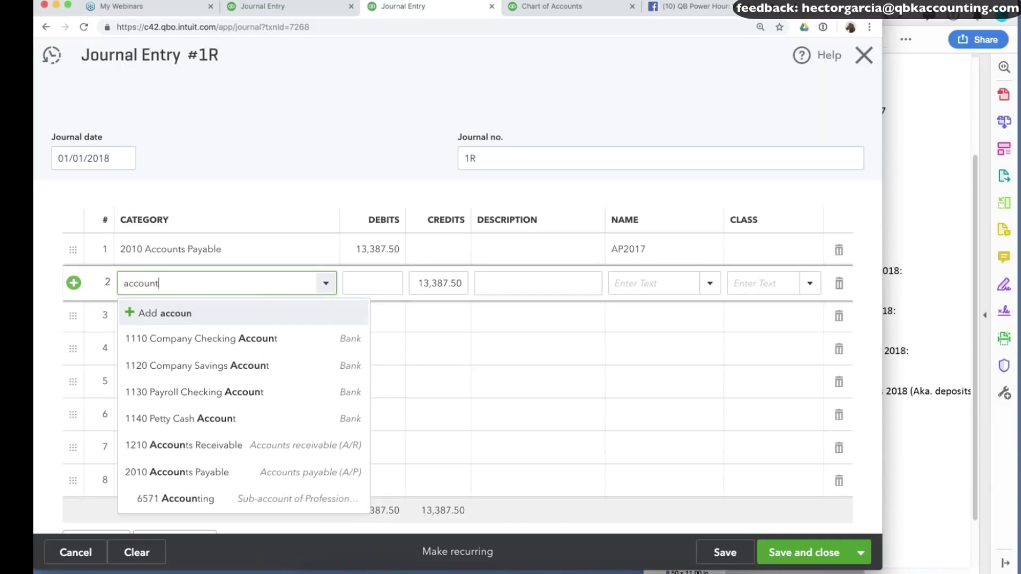
text(s)
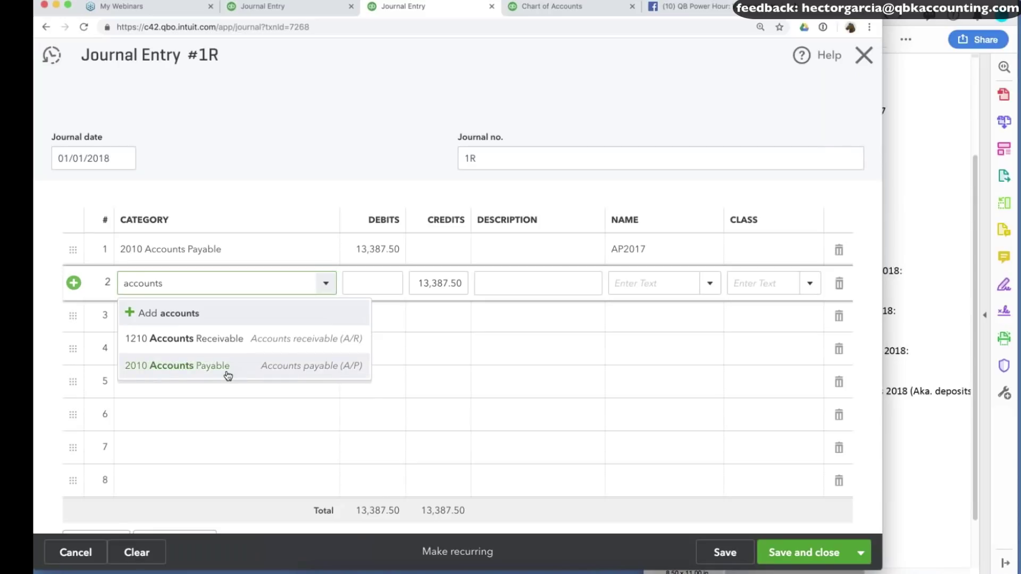
click(226, 377)
click(379, 278)
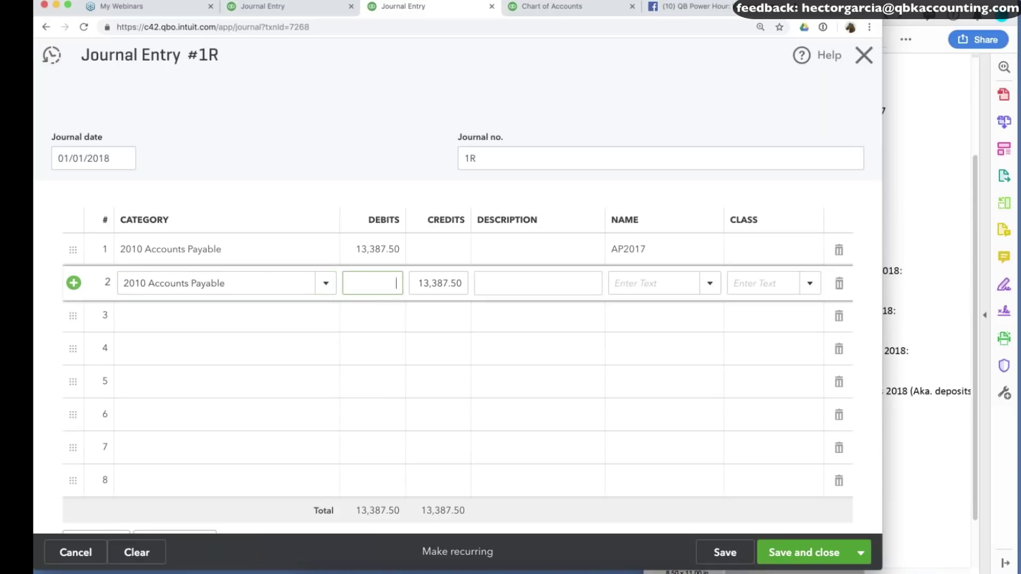
Check the client's confirmed A/P balance in the notes and close the extra journal entry #2.
key(super+Tab)
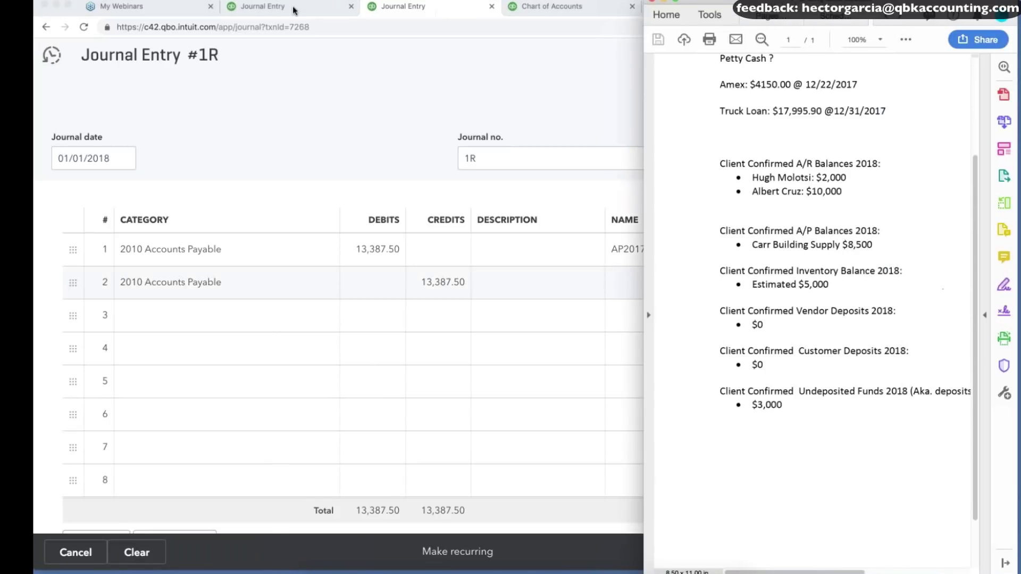
click(293, 10)
click(407, 8)
click(313, 7)
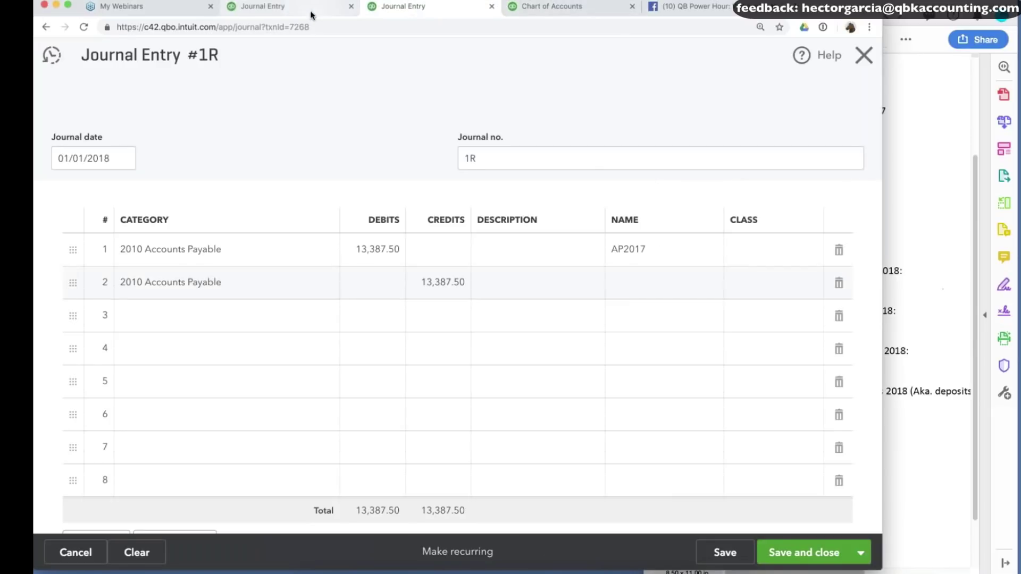
click(380, 8)
key(super+w)
click(380, 8)
click(286, 13)
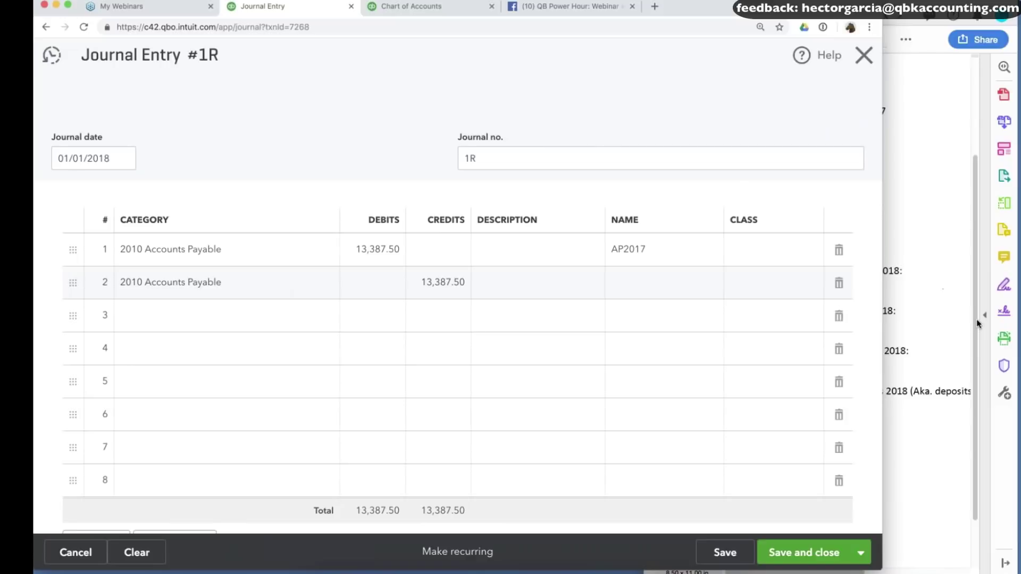
click(977, 323)
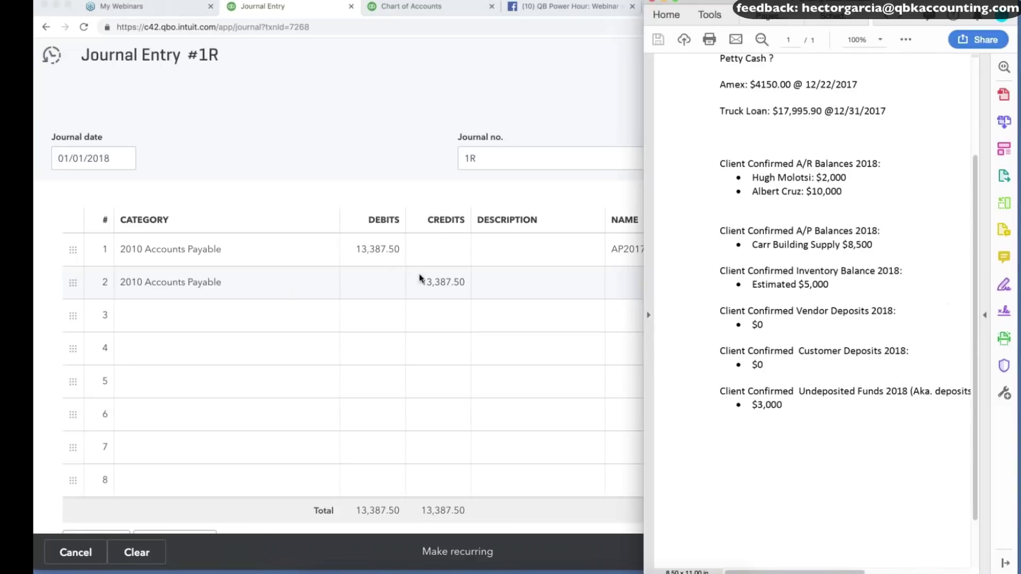
click(444, 282)
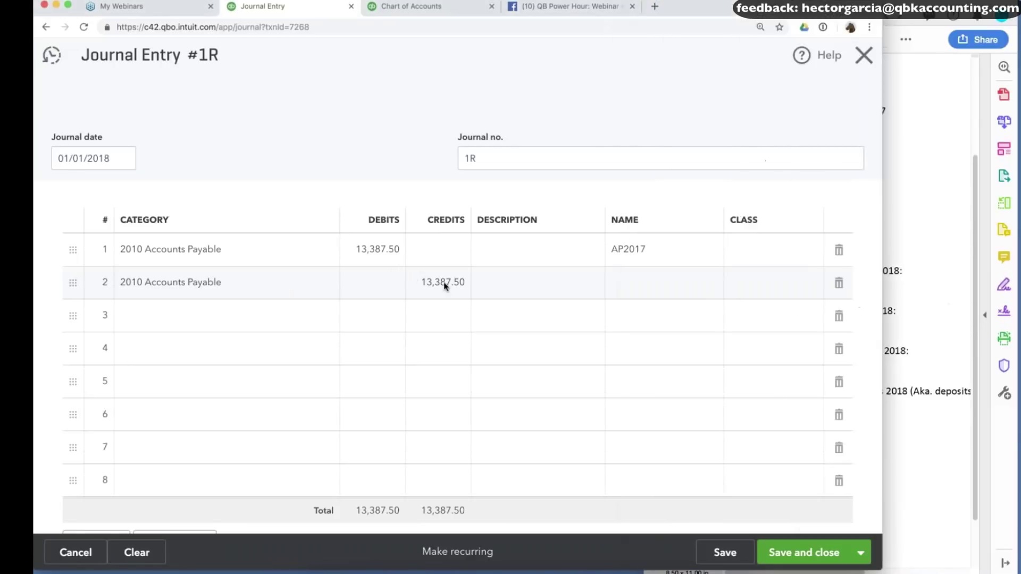
Enter 12000-8500 as line 2's credit, giving 3,500.00.
click(448, 286)
text(1)
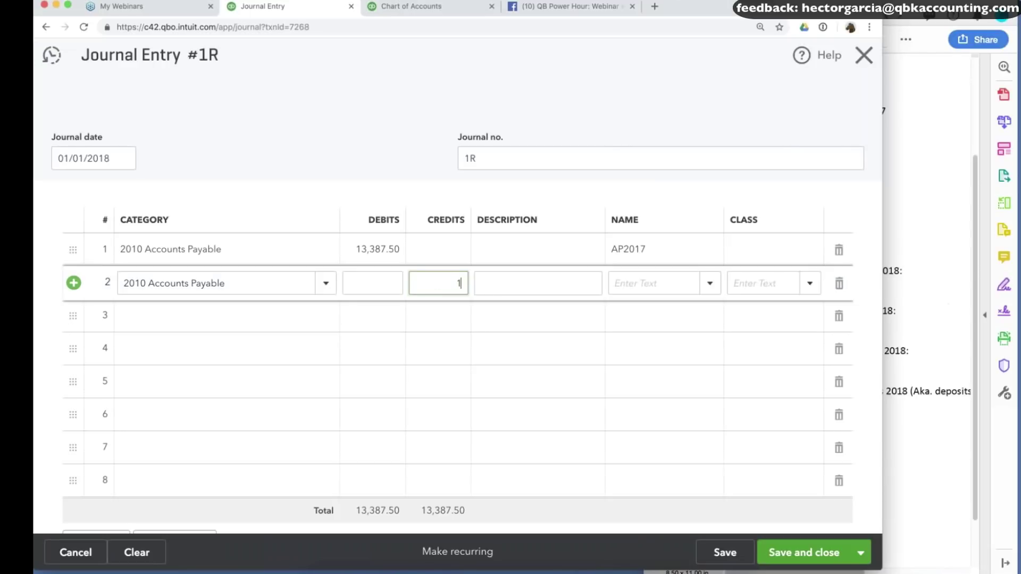
text(200-8500)
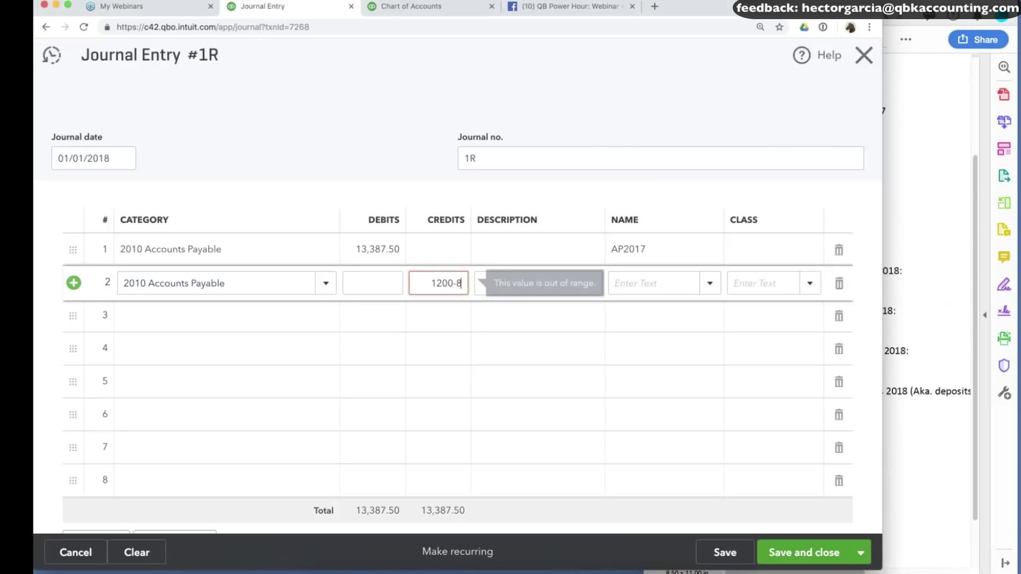
key(Tab)
key(shift+Tab)
text(120000)
key(BackSpace)
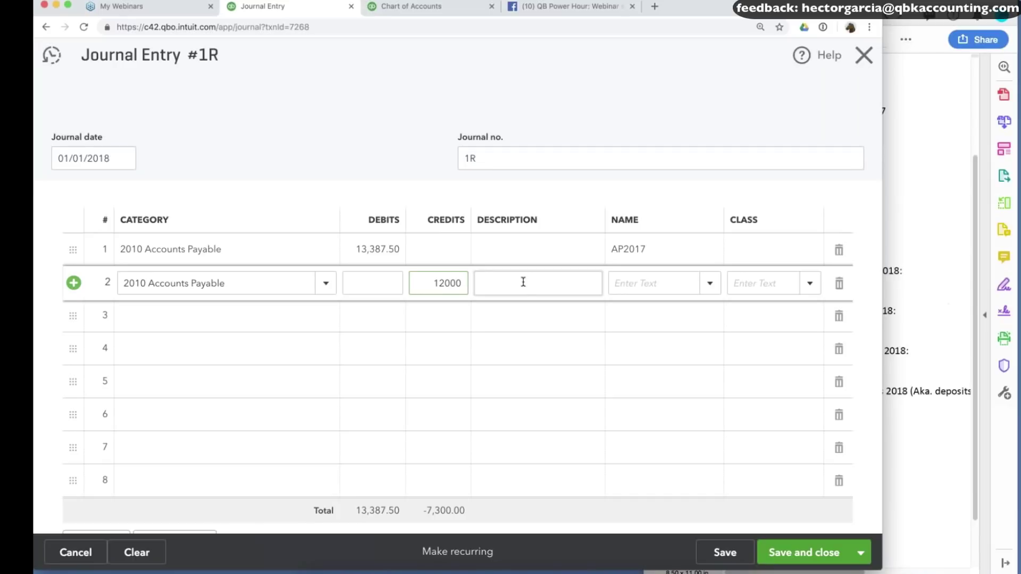
text(-8500)
key(Tab)
Assign Carr Building Supply as line 2's name and move on to line 3.
click(655, 284)
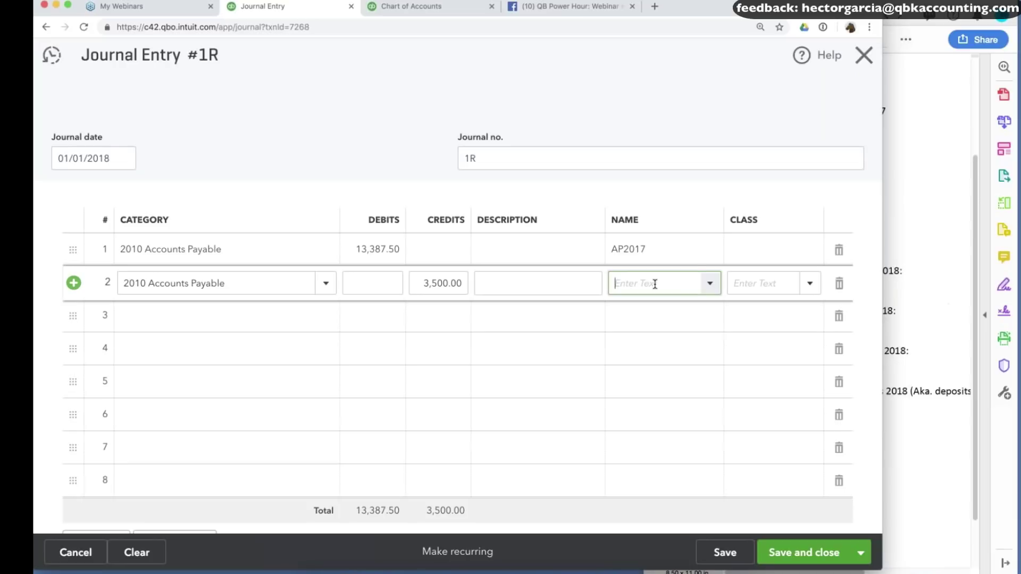
text(carr)
click(651, 335)
click(209, 316)
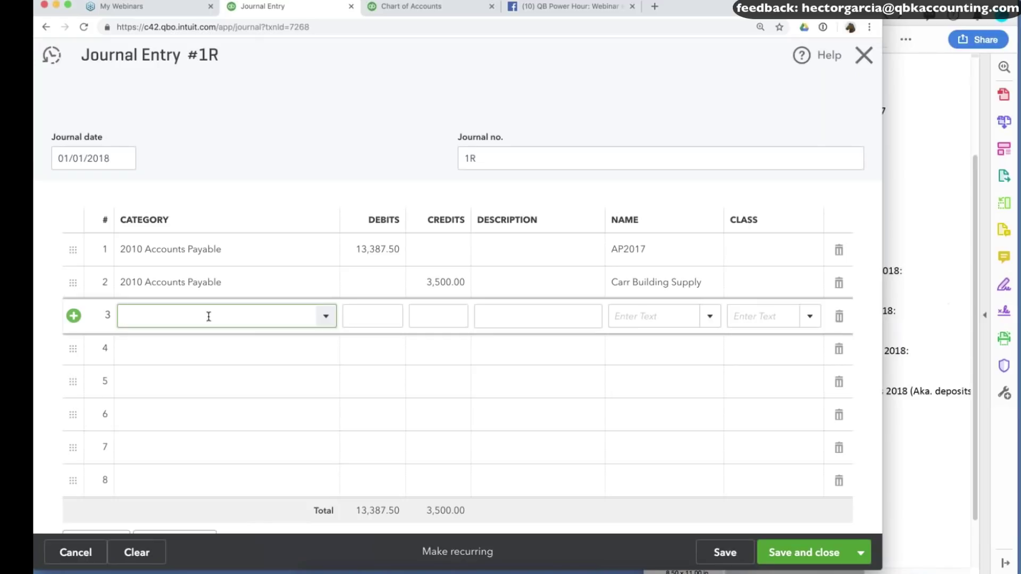
Assign 5110 Job Related Costs to line 3 and review the balanced 13,387.50 entry.
text(sts)
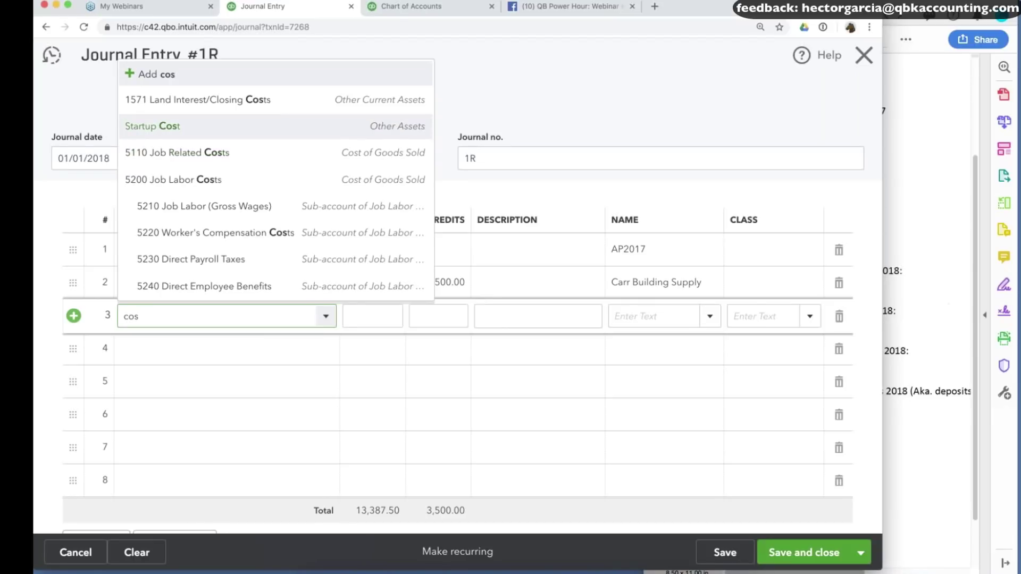
click(207, 157)
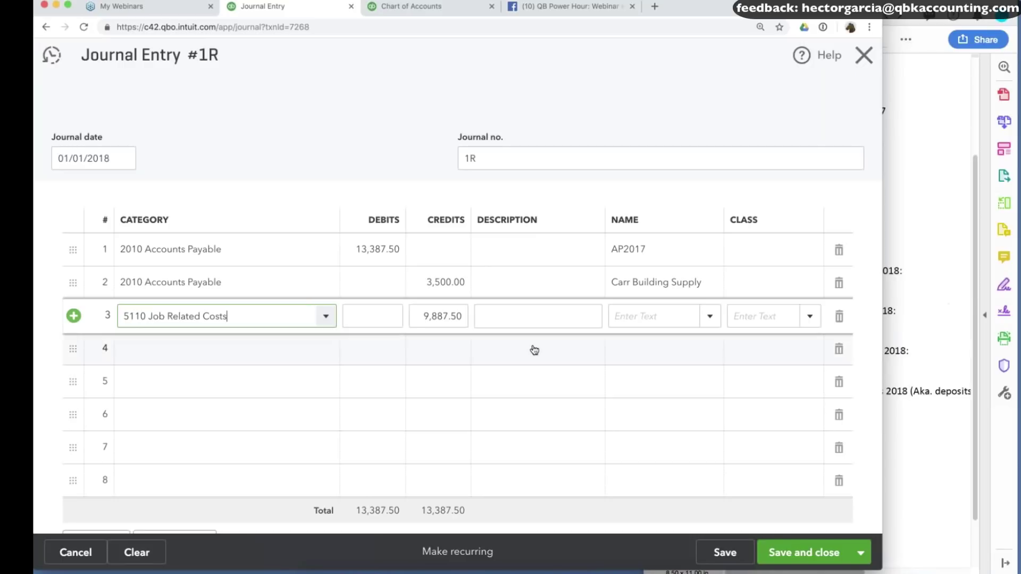
click(648, 284)
drag(618, 283, 690, 283)
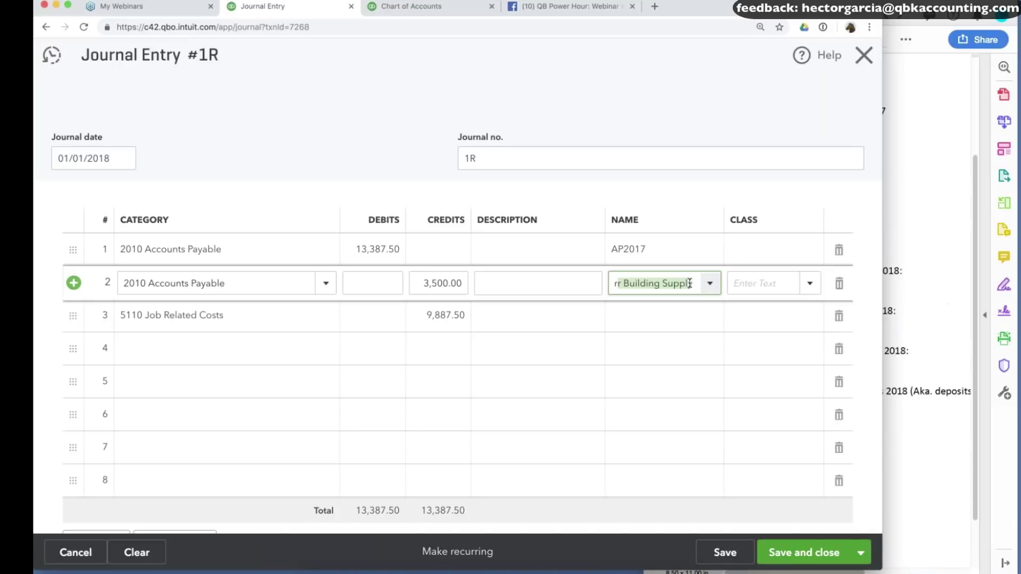
click(373, 250)
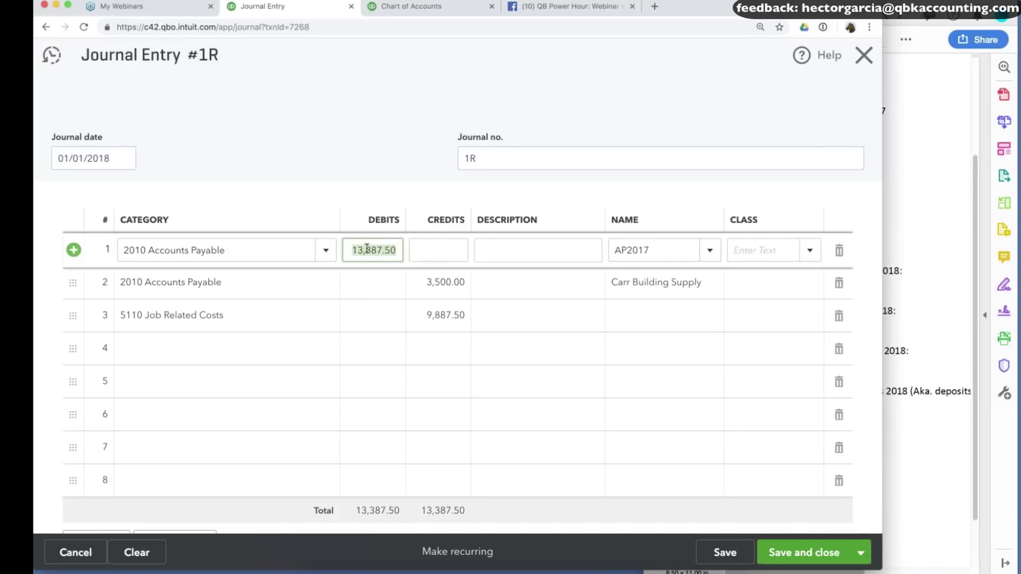
click(631, 250)
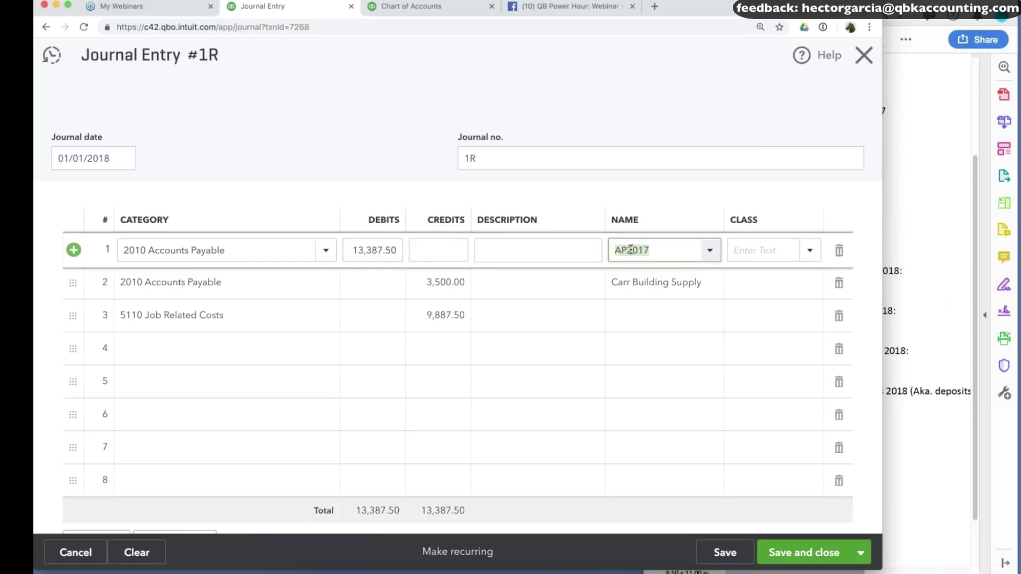
click(194, 324)
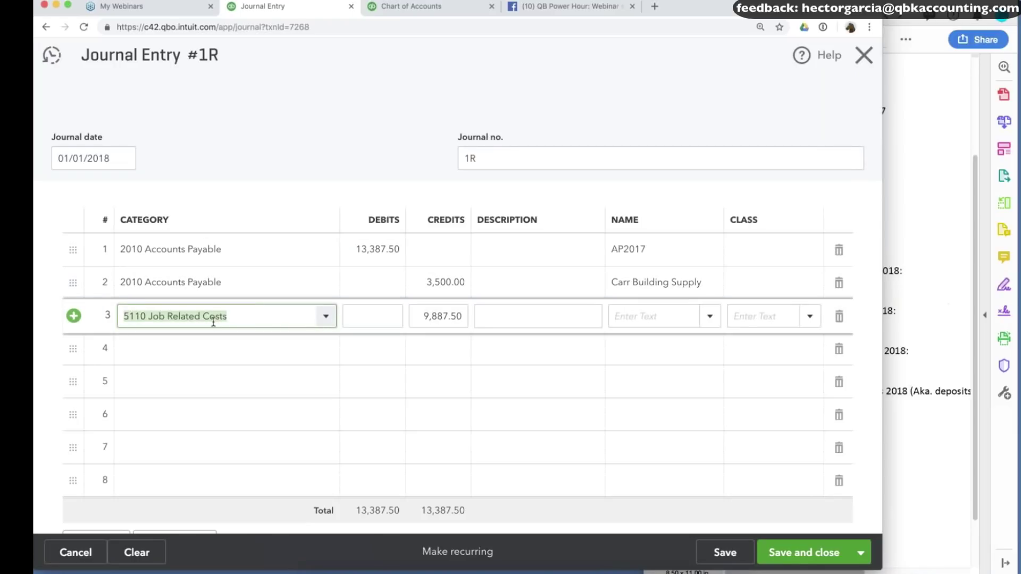
Date journal entry 1R 12/31/2018, save it, and return to the Chart of Accounts.
click(724, 554)
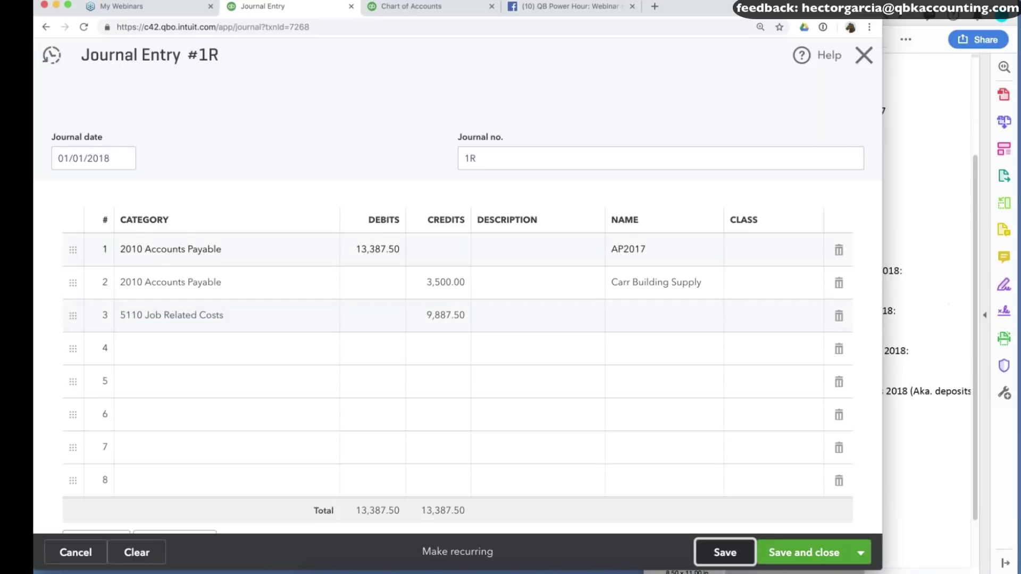
click(90, 154)
text(12/31/2018)
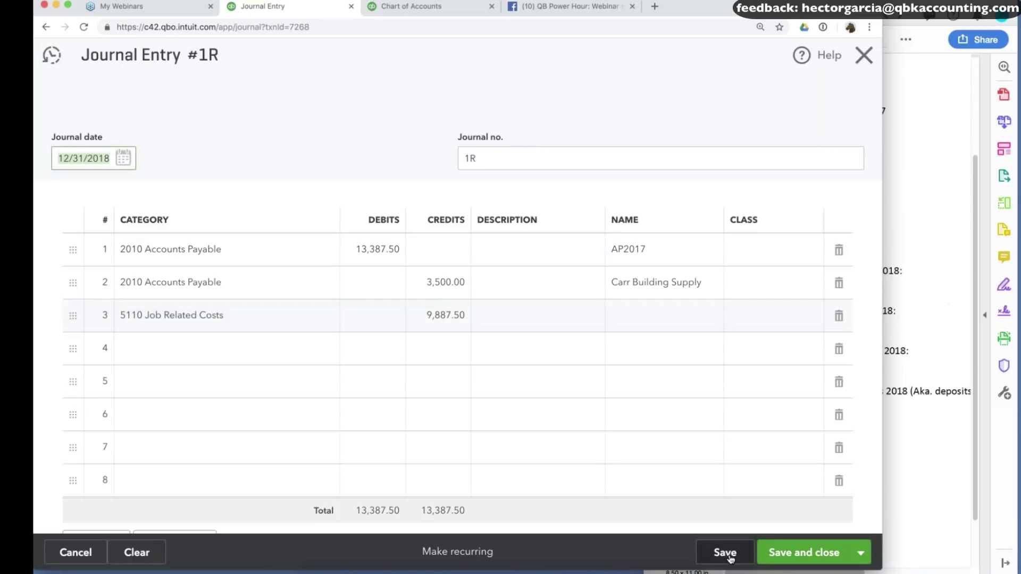
click(730, 556)
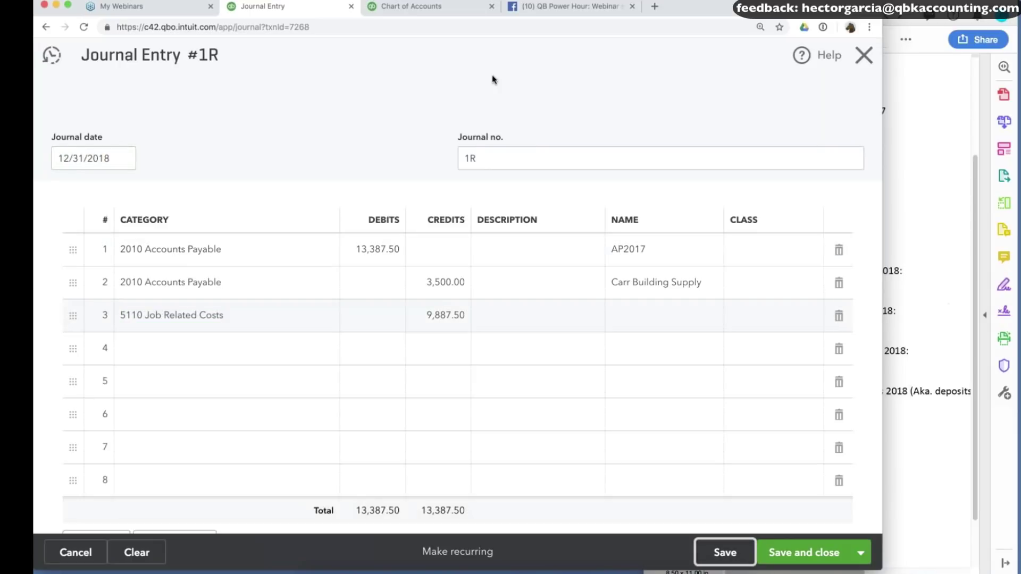
click(445, 5)
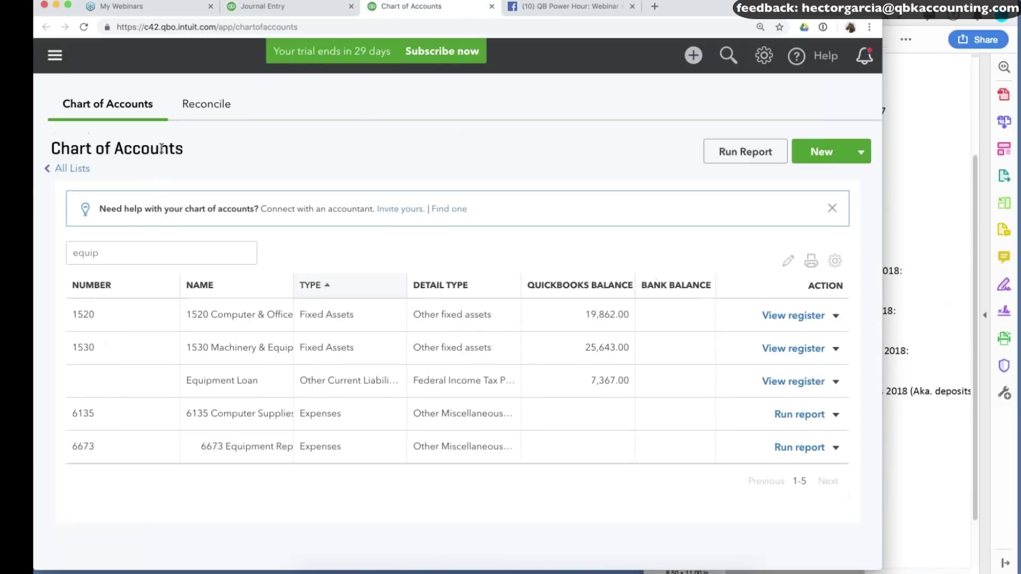
Open the Balance Sheet report from the Reports list.
click(55, 54)
click(86, 277)
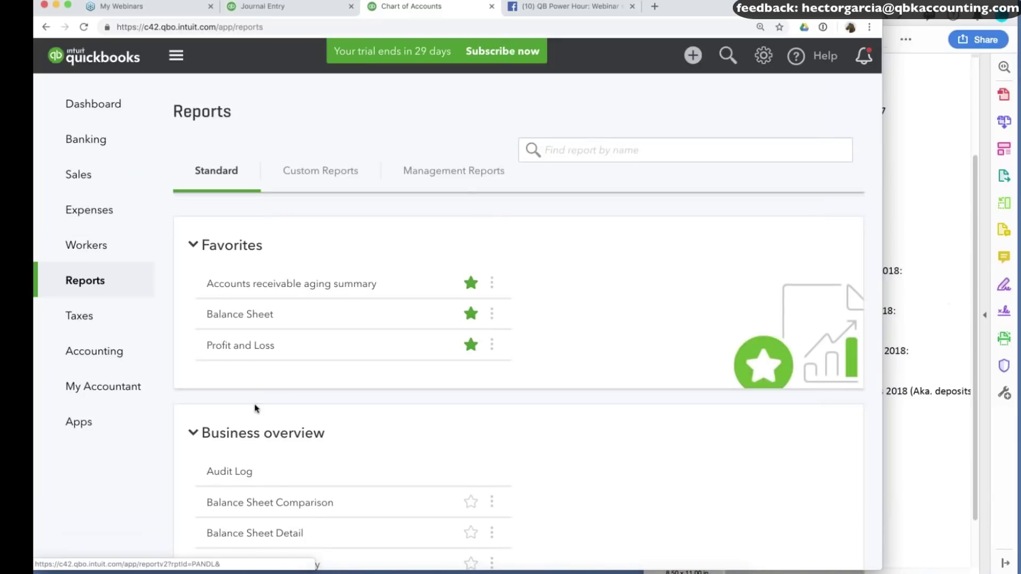
scroll(255, 408, down, 4)
scroll(255, 405, down, 10)
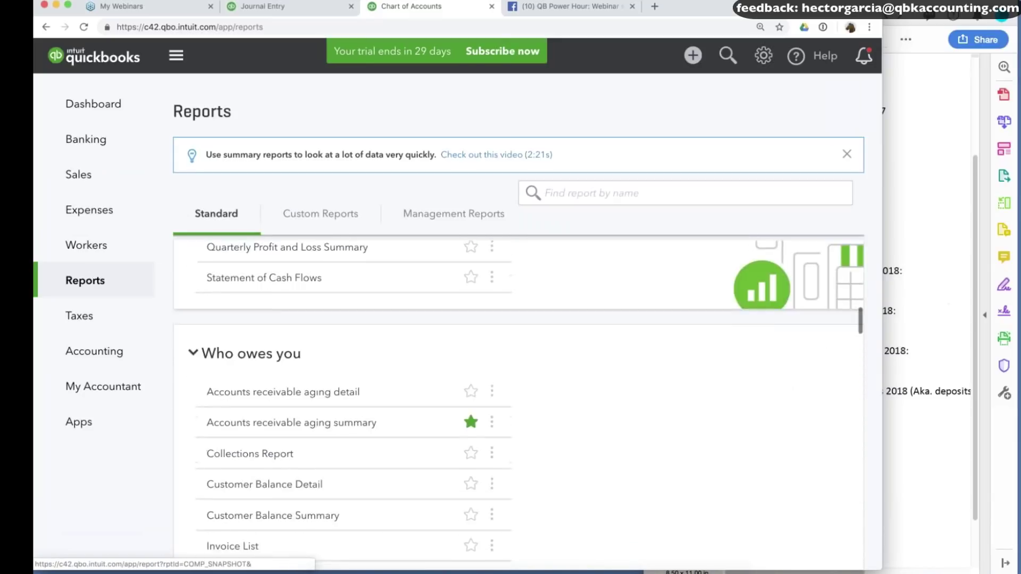
scroll(256, 373, up, 5)
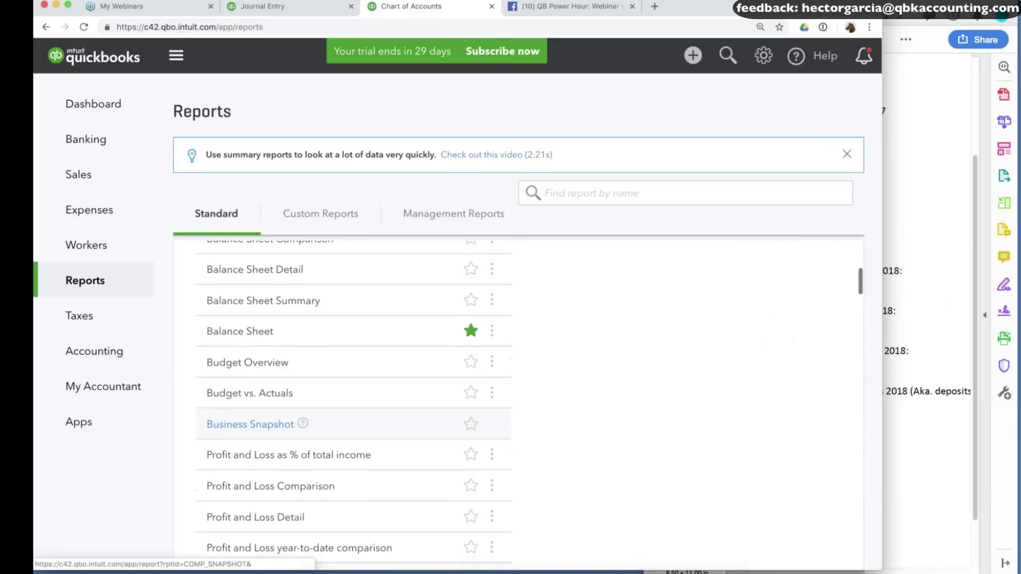
click(256, 333)
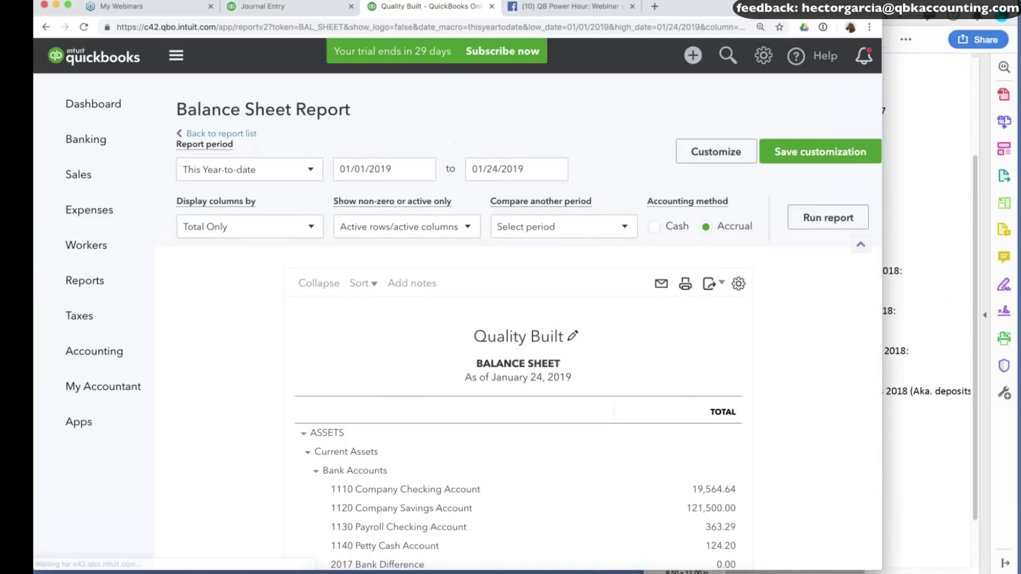
Run the balance sheet for Last Year compared to the previous period with $ change.
click(223, 175)
scroll(240, 319, down, 10)
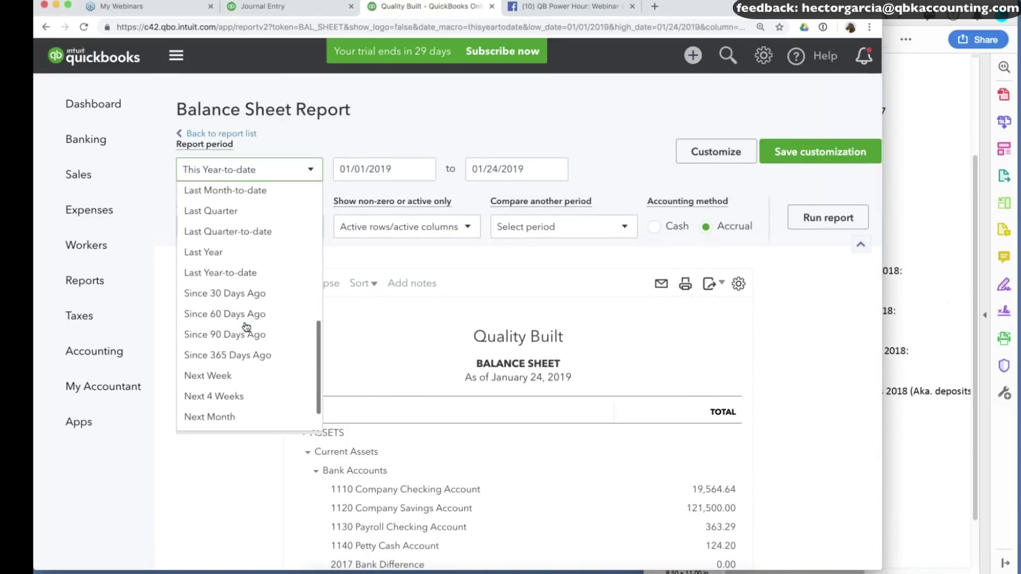
click(203, 212)
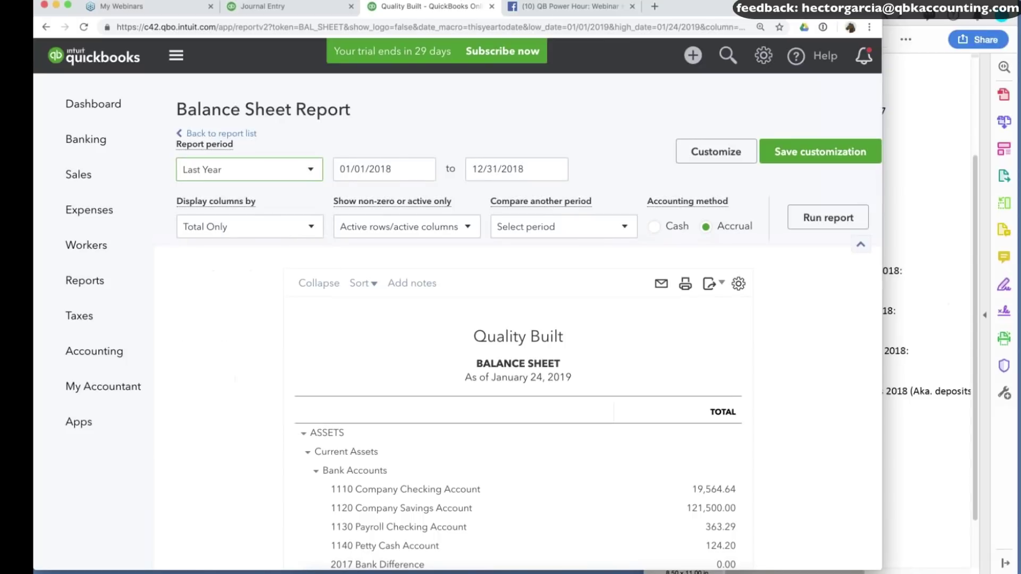
click(824, 217)
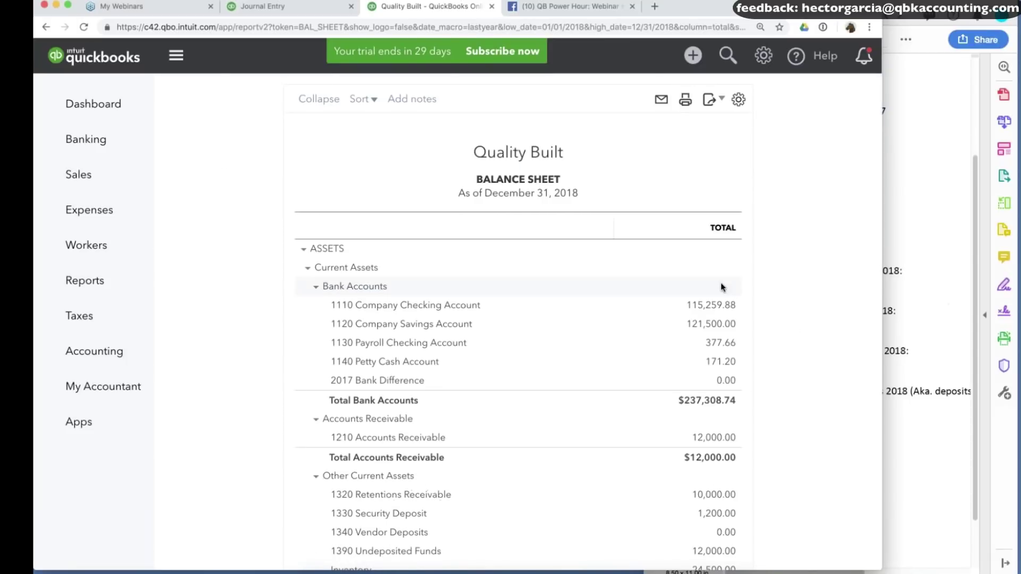
click(517, 232)
click(509, 263)
click(527, 287)
click(828, 213)
Compare the 2018 balances against the client-confirmed notes, then advance to the next slide.
scroll(519, 319, down, 4)
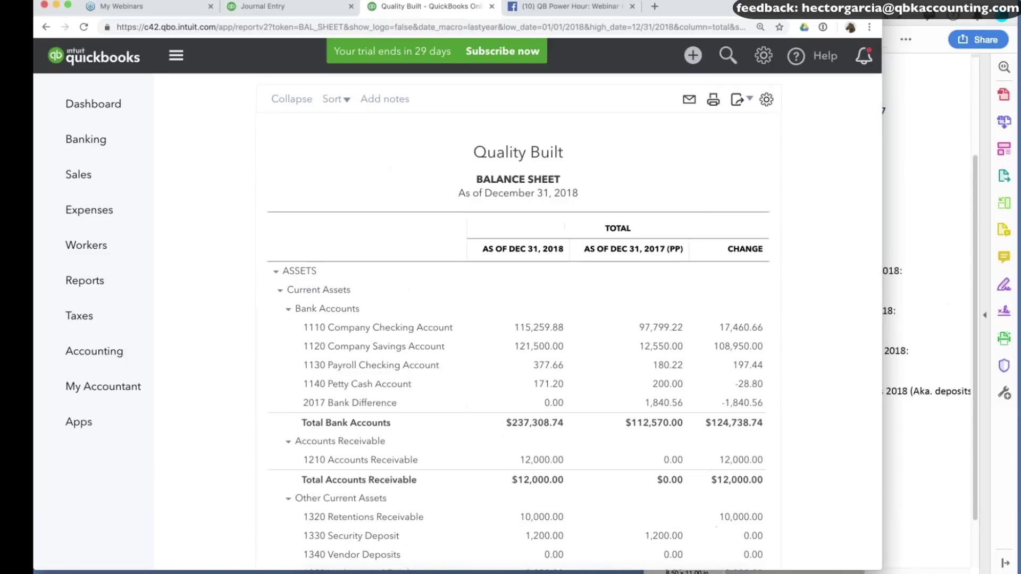
click(928, 331)
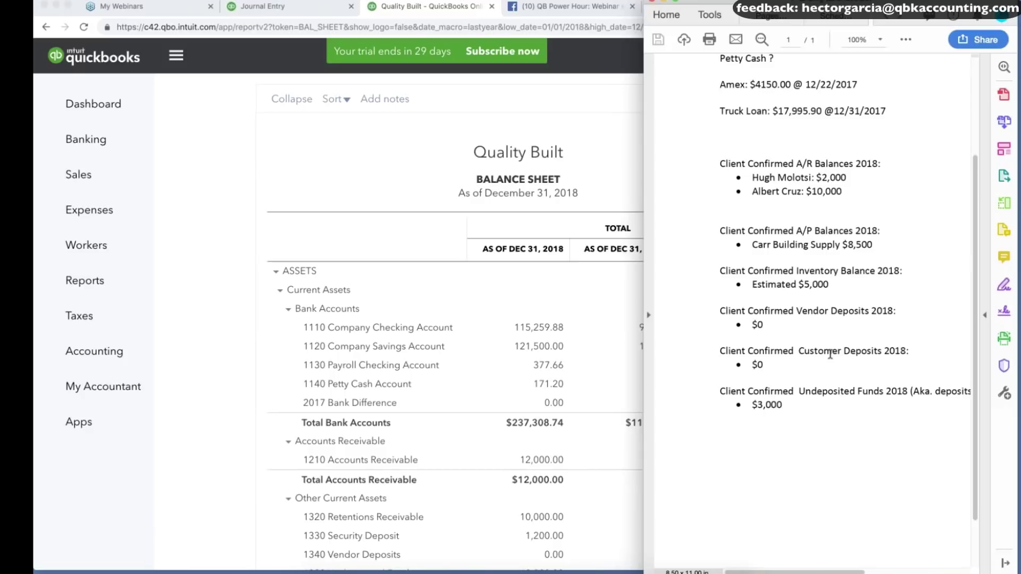
scroll(228, 374, down, 5)
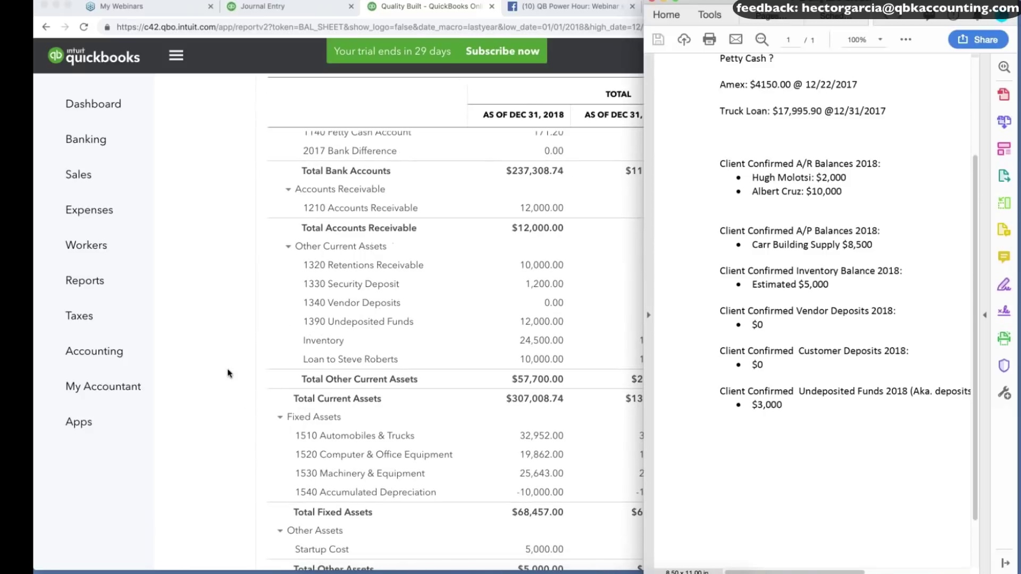
click(228, 374)
scroll(662, 324, down, 3)
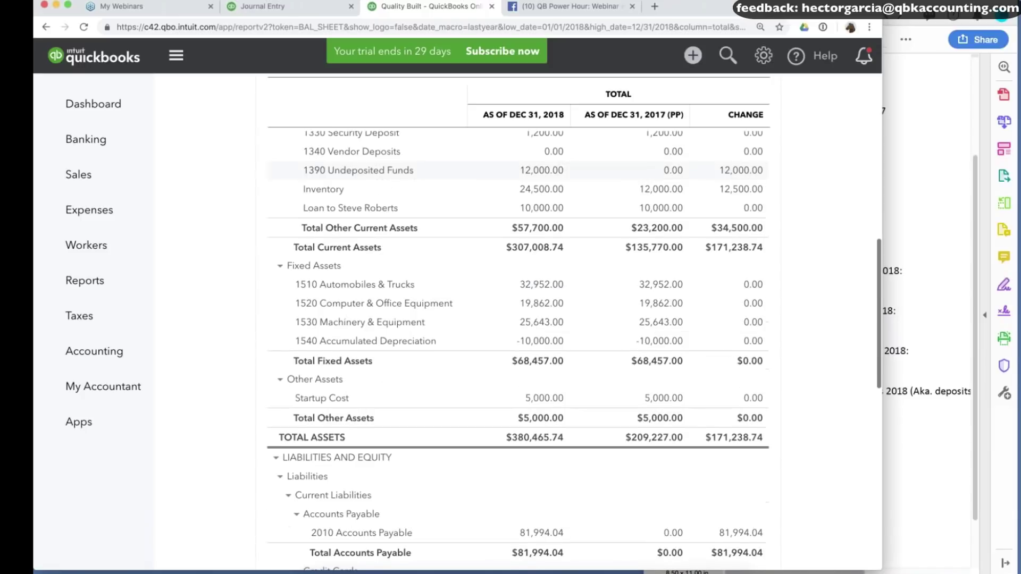
click(960, 179)
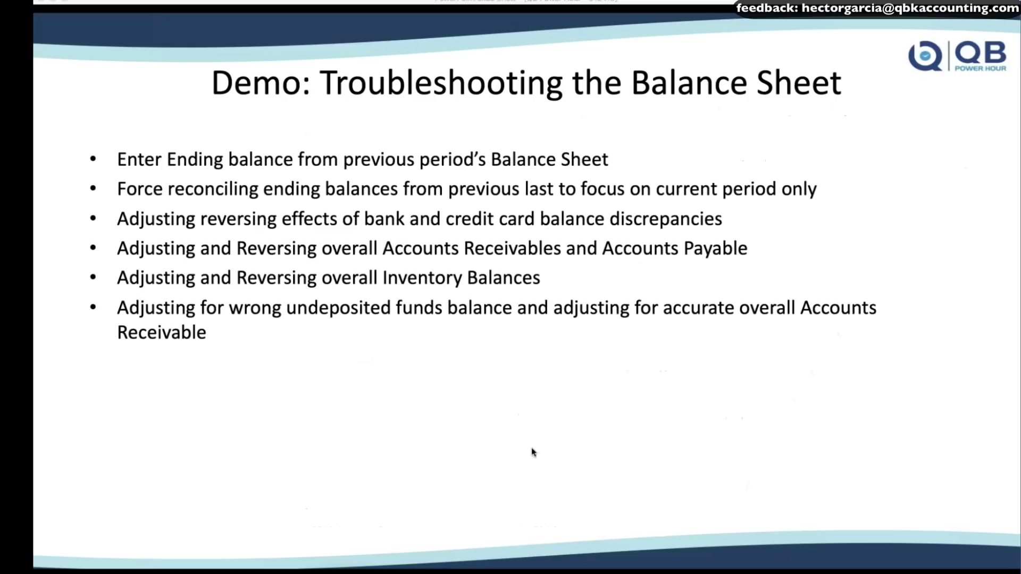
key(Right)
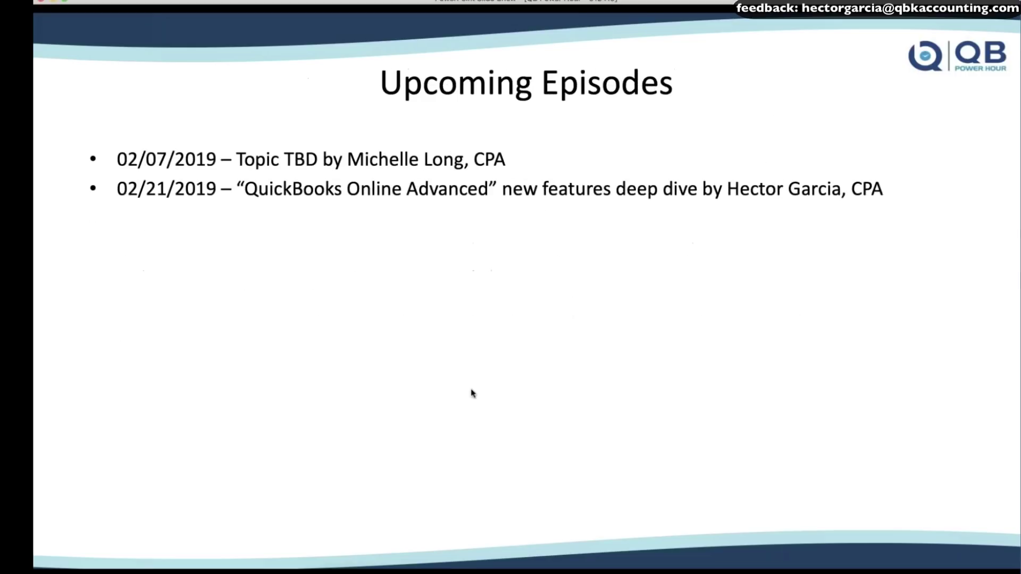
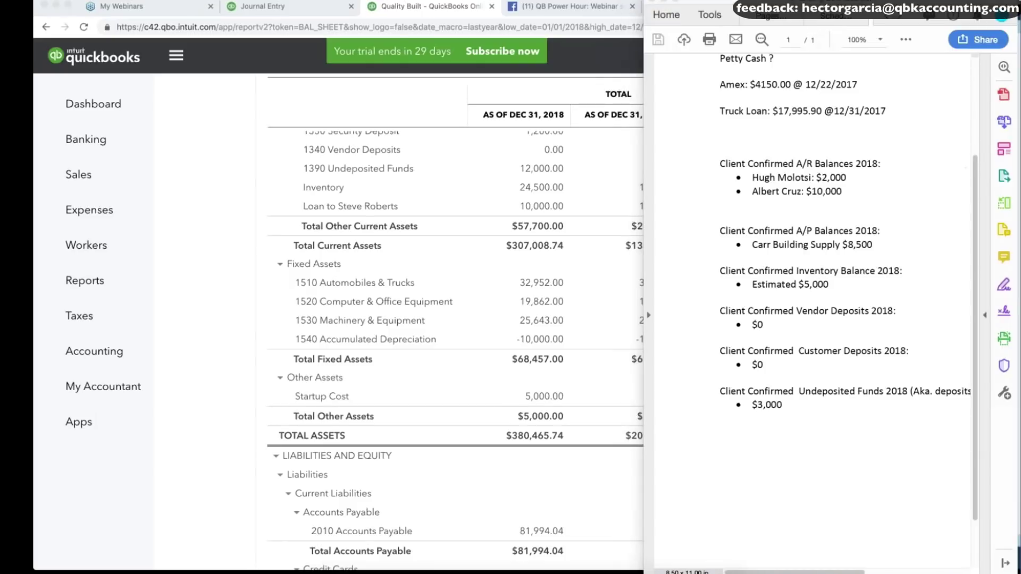
Scroll through the 2018 vs 2017 Balance Sheet comparison report.
scroll(251, 251, up, 2)
click(251, 251)
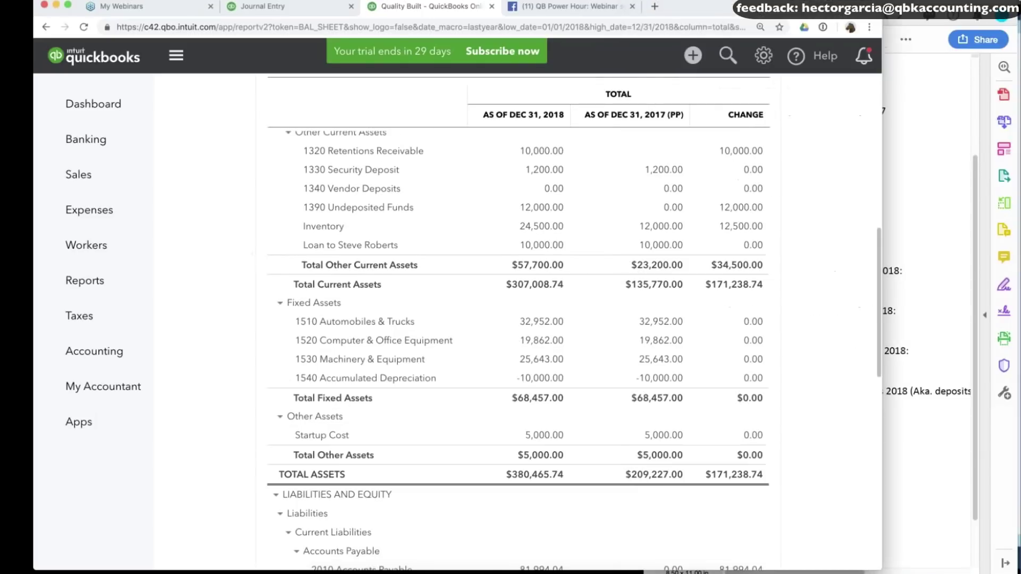
scroll(603, 215, up, 2)
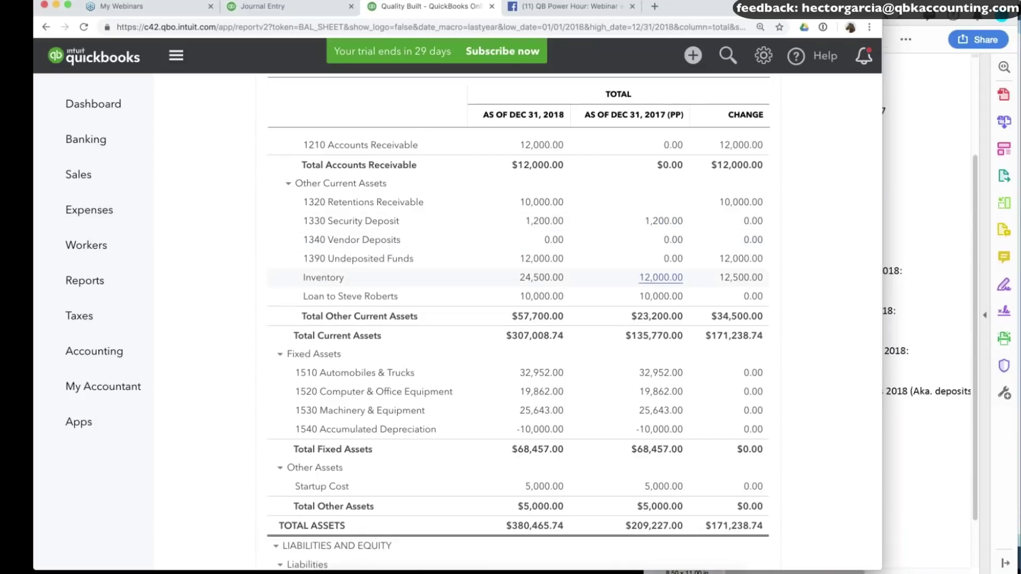
scroll(602, 215, down, 1)
scroll(744, 256, up, 2)
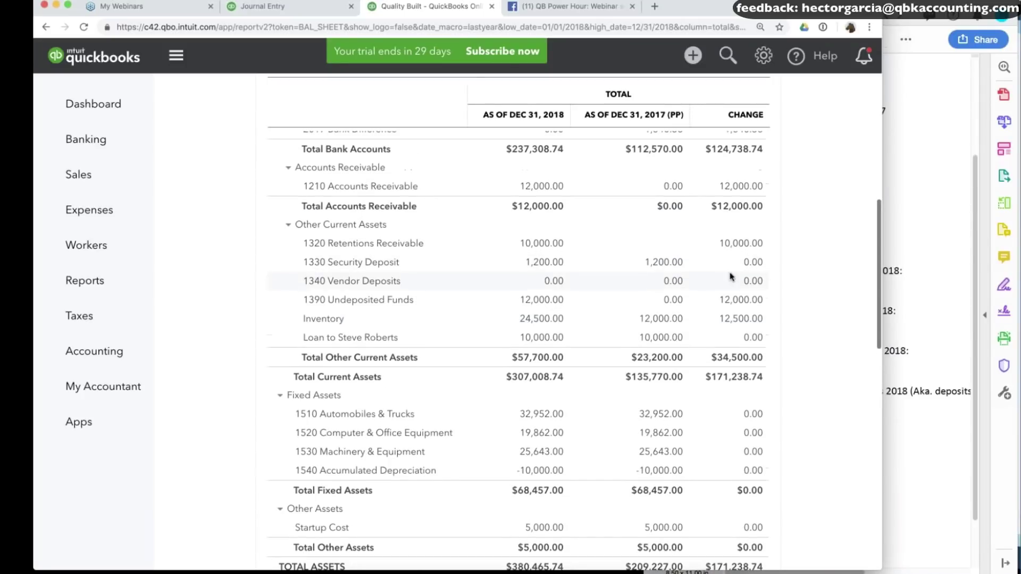
scroll(730, 338, up, 3)
Check the balance sheet accounts against the confirmed balances in the client notes.
click(904, 175)
drag(769, 174, 849, 189)
click(864, 249)
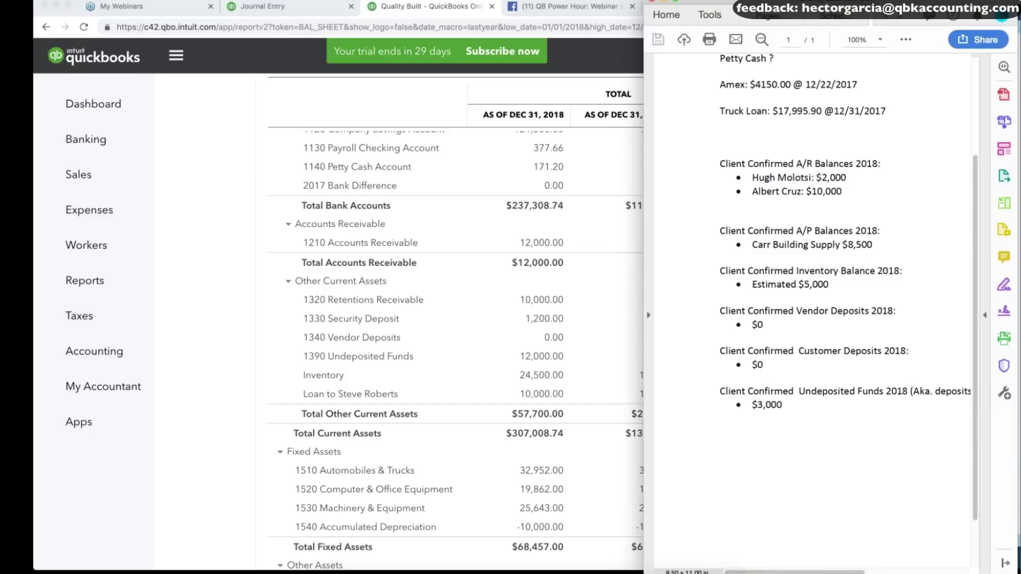
scroll(214, 297, down, 2)
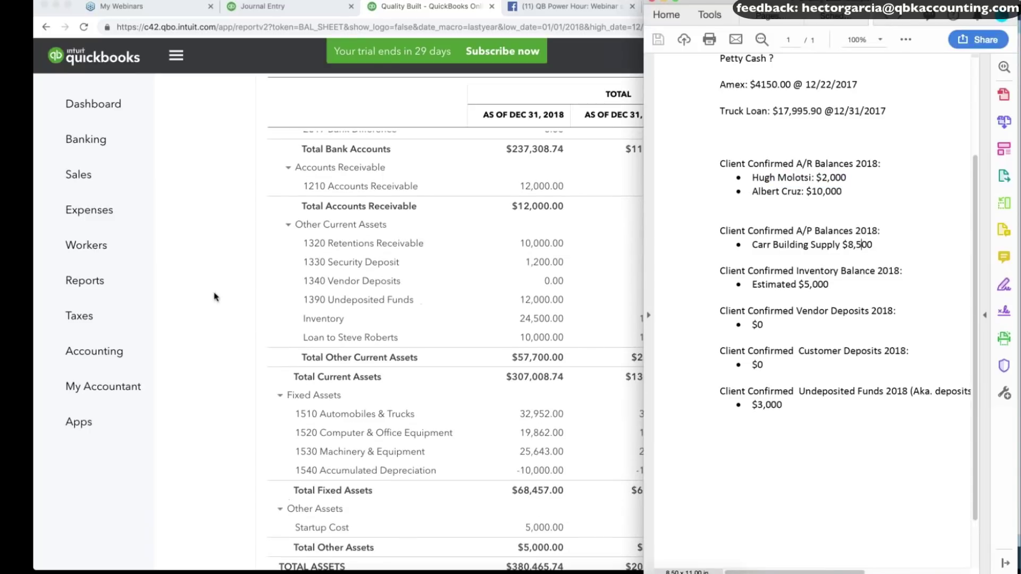
click(215, 297)
scroll(214, 297, down, 5)
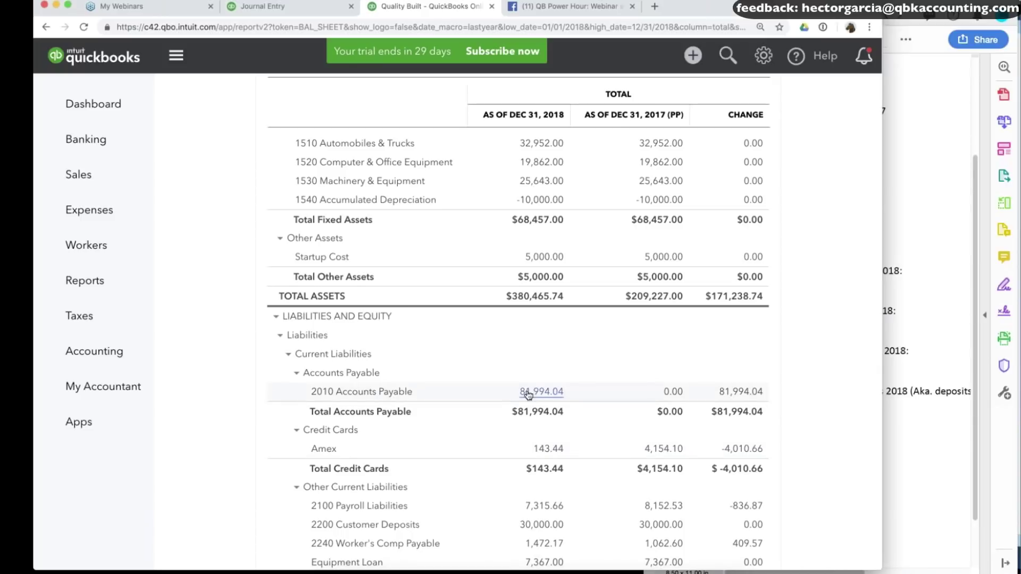
scroll(570, 392, up, 1)
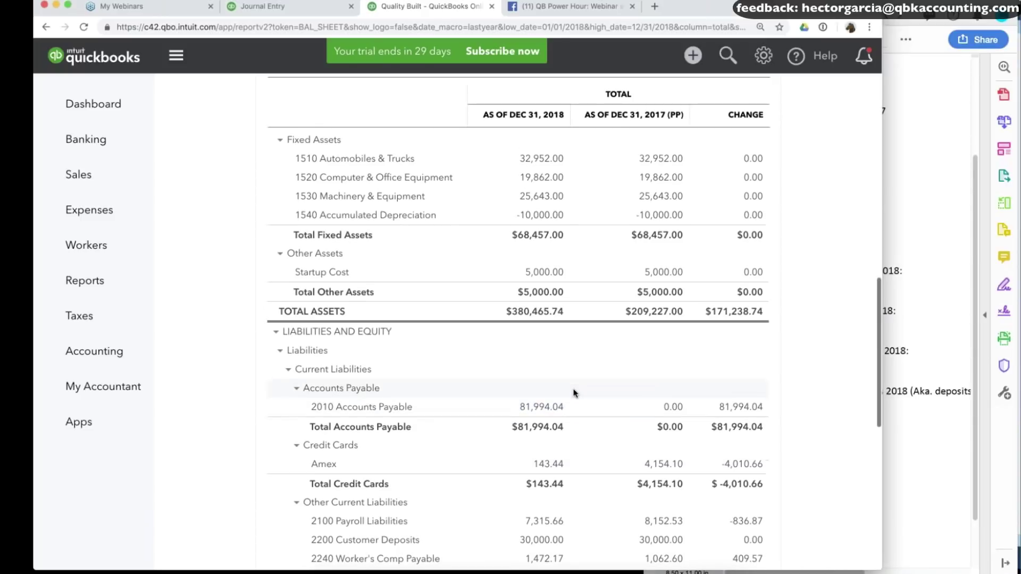
scroll(573, 393, down, 3)
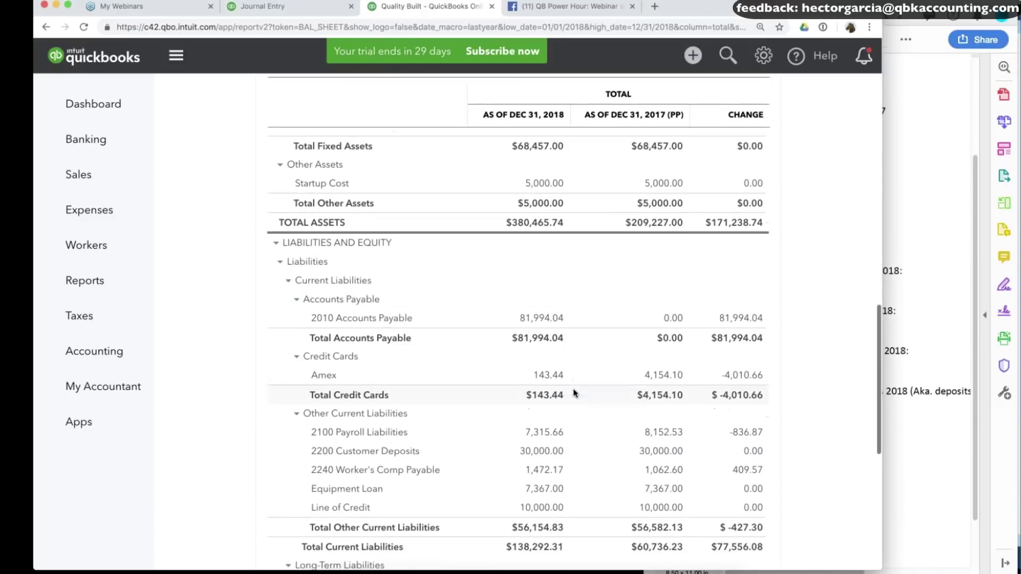
scroll(577, 343, up, 3)
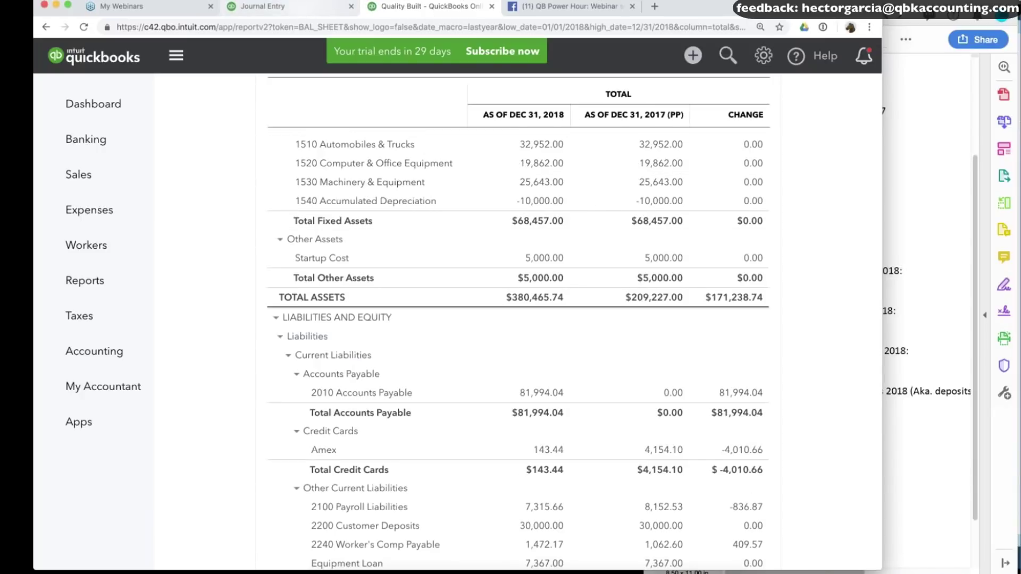
Save journal entry 1R, confirming the change to the reconciled transaction.
click(298, 6)
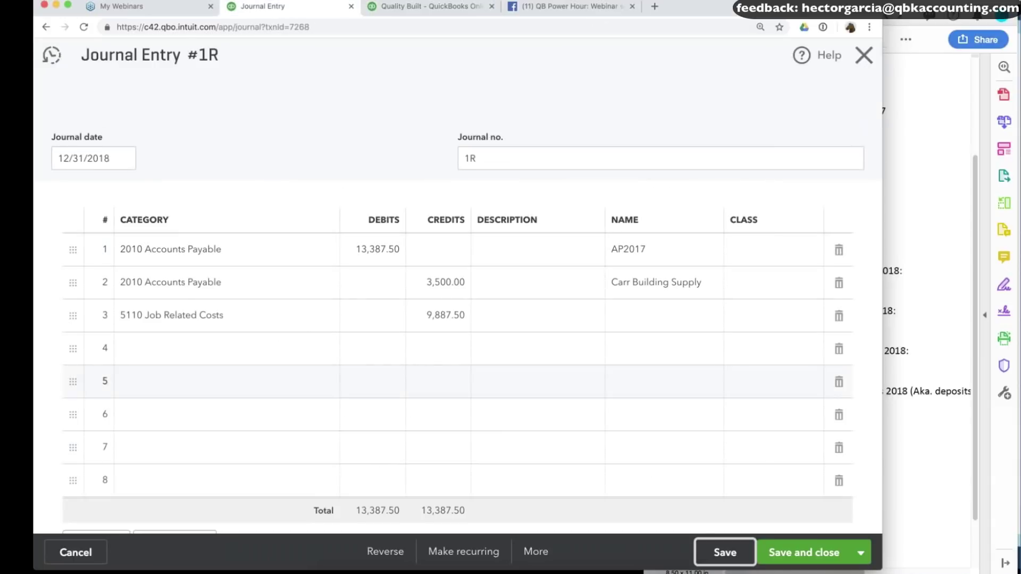
click(721, 554)
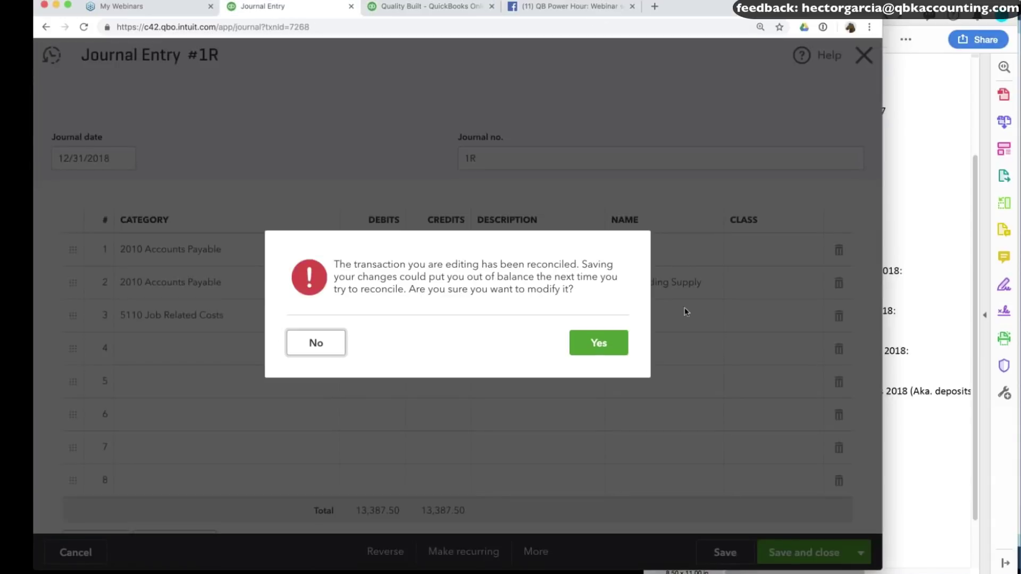
click(598, 344)
click(867, 52)
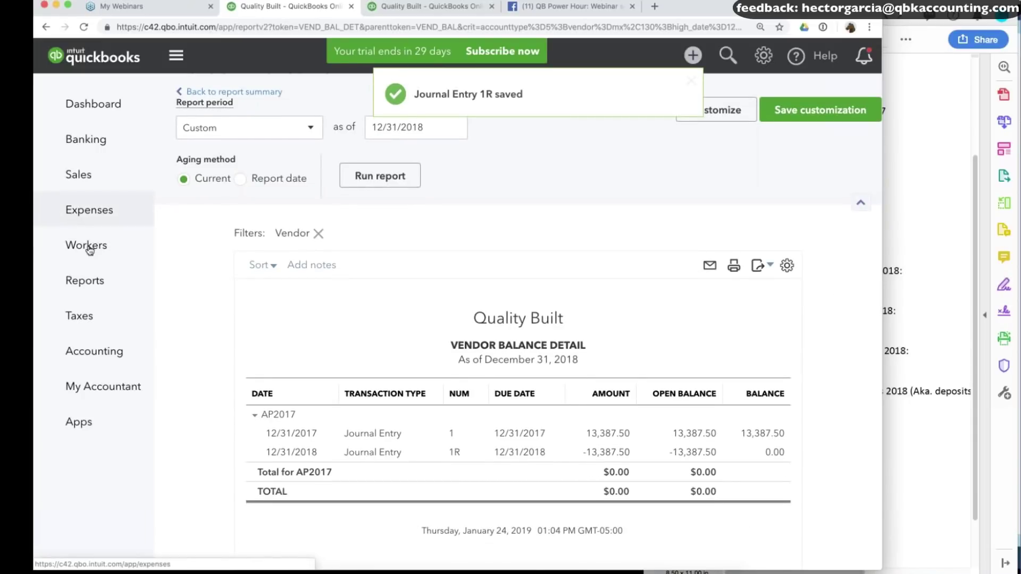
Open the Vendor Balance Summary report from the Reports list.
click(86, 282)
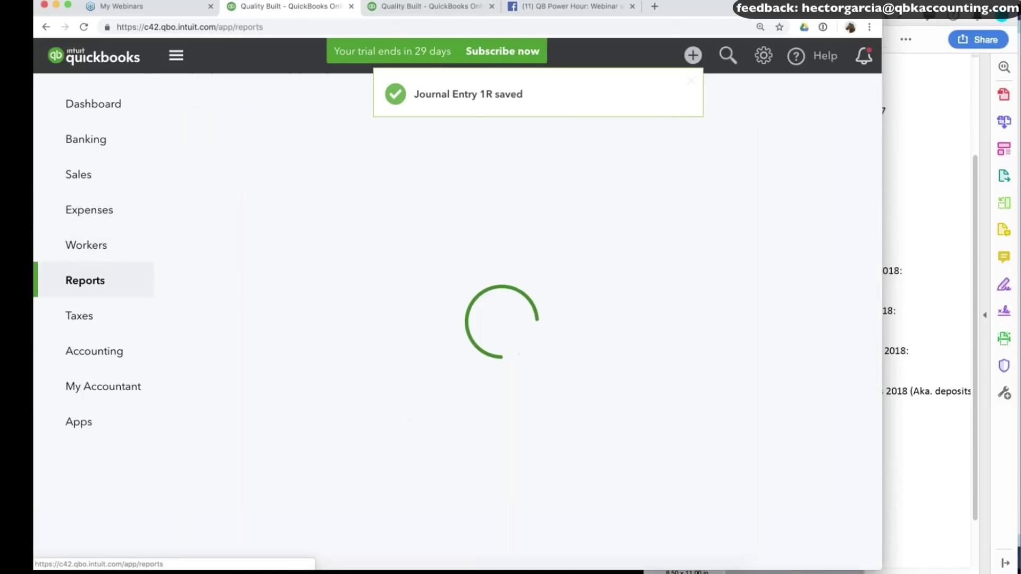
scroll(405, 421, down, 3)
scroll(518, 405, down, 15)
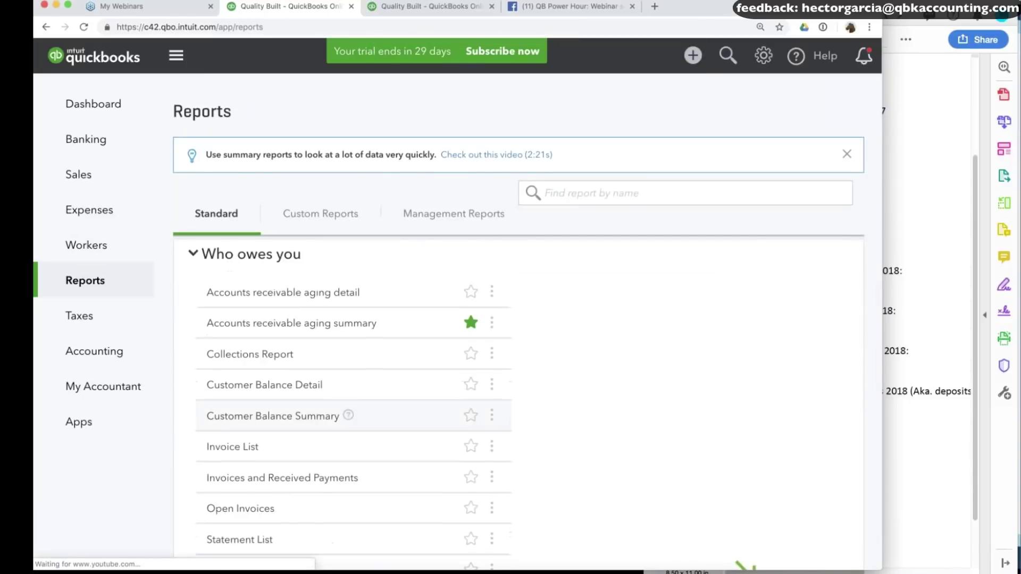
scroll(303, 409, down, 10)
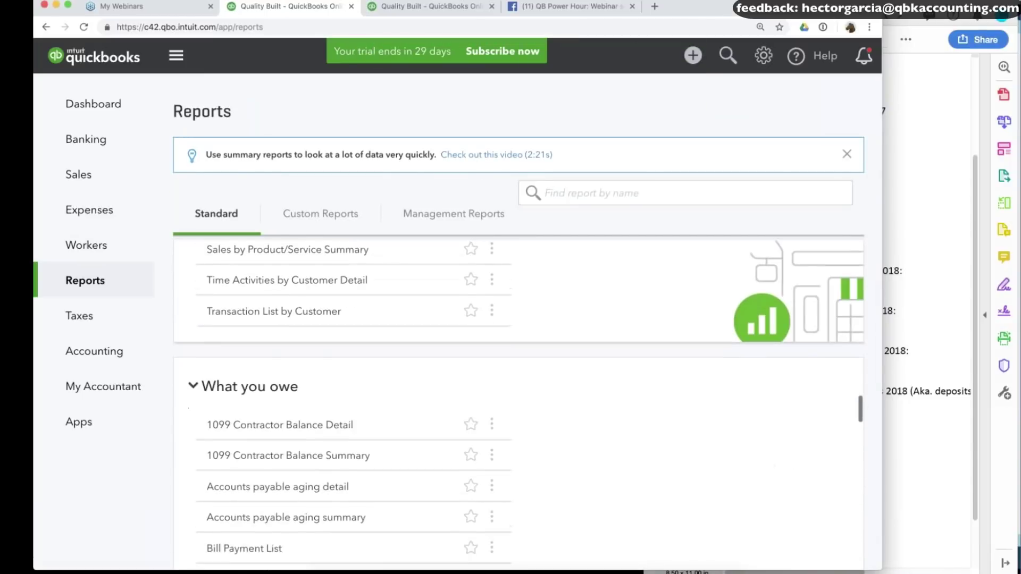
click(296, 399)
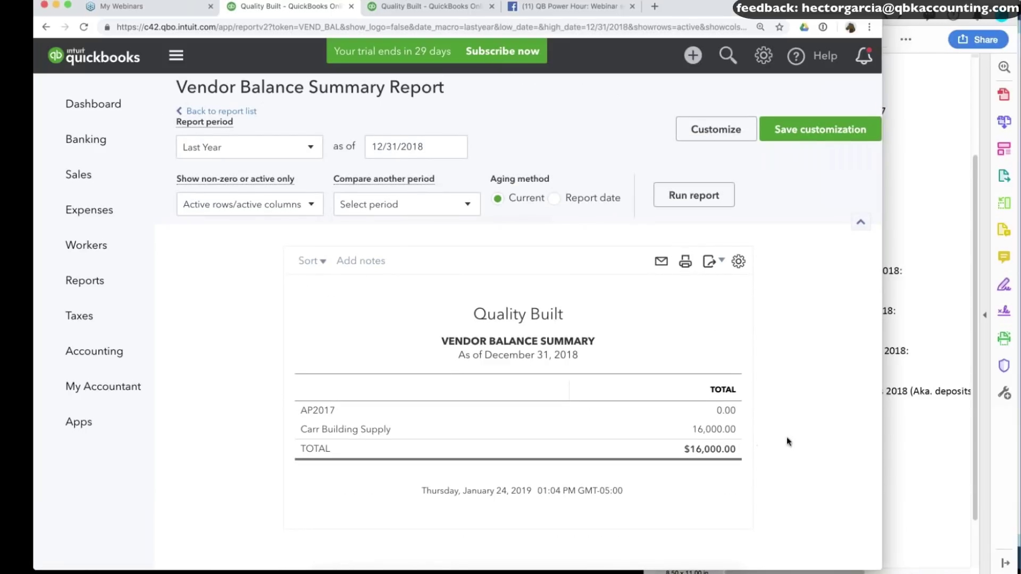
Drill into Carr Building Supply's 16,000.00 balance to reach its journal entry.
key(super+Tab)
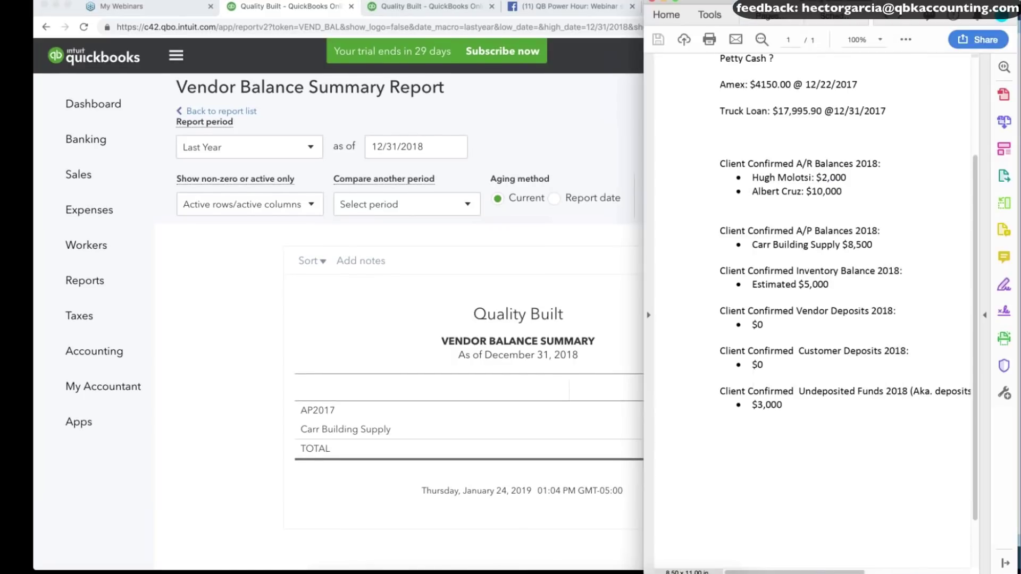
scroll(813, 298, up, 3)
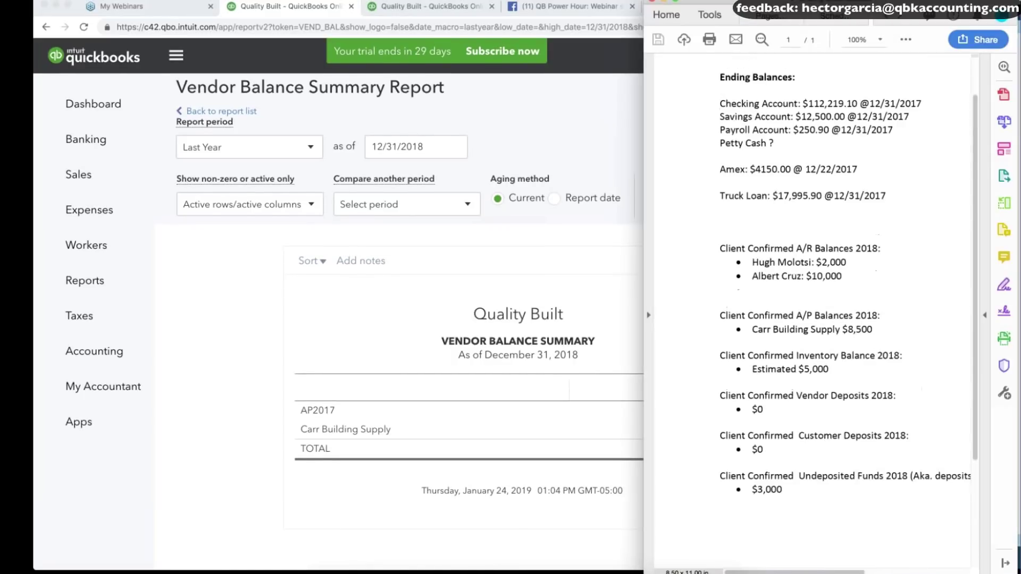
click(208, 368)
click(714, 429)
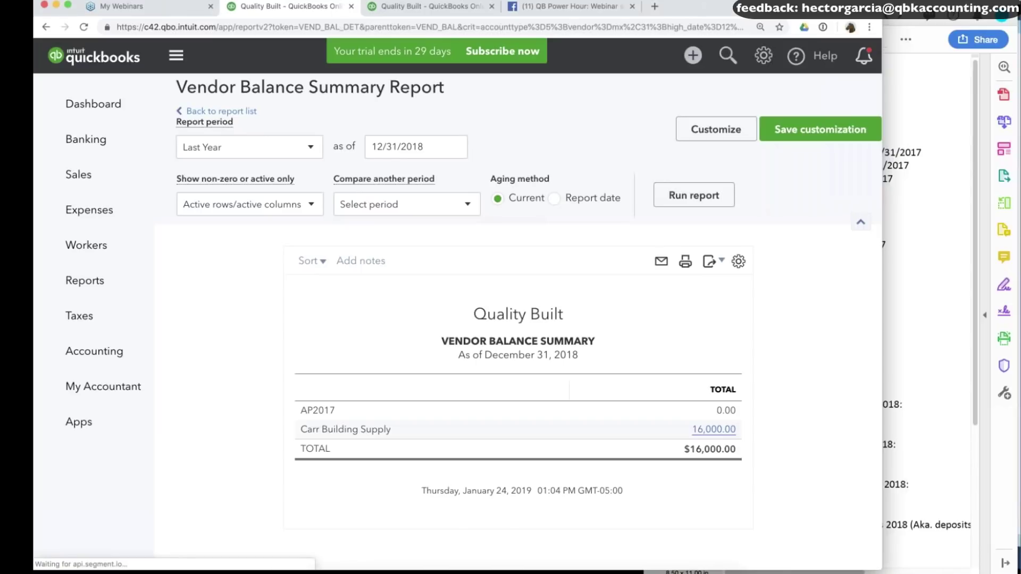
click(362, 453)
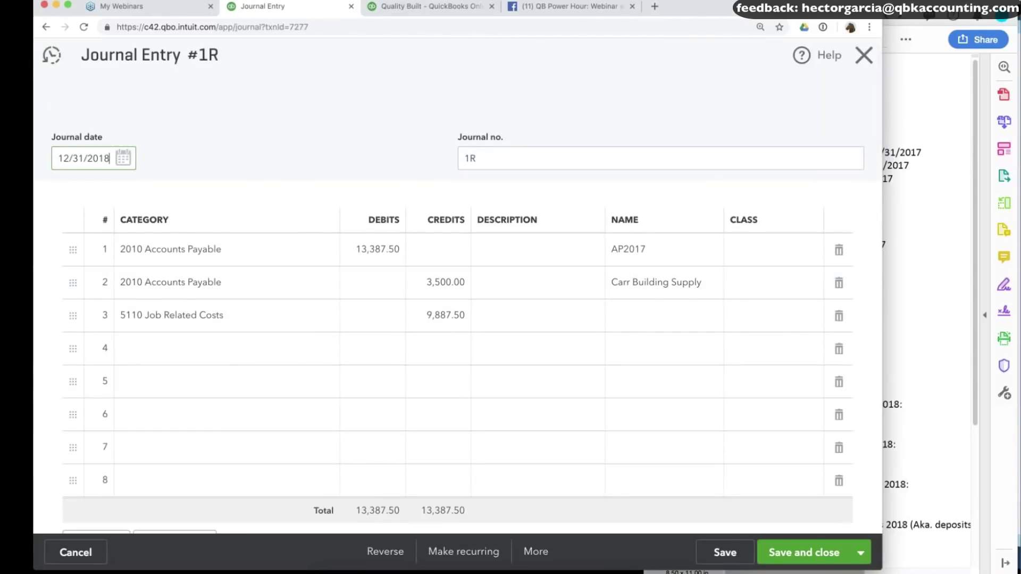
Move Carr Building Supply's 3,500.00 on journal entry 1R from credit to debit.
click(904, 295)
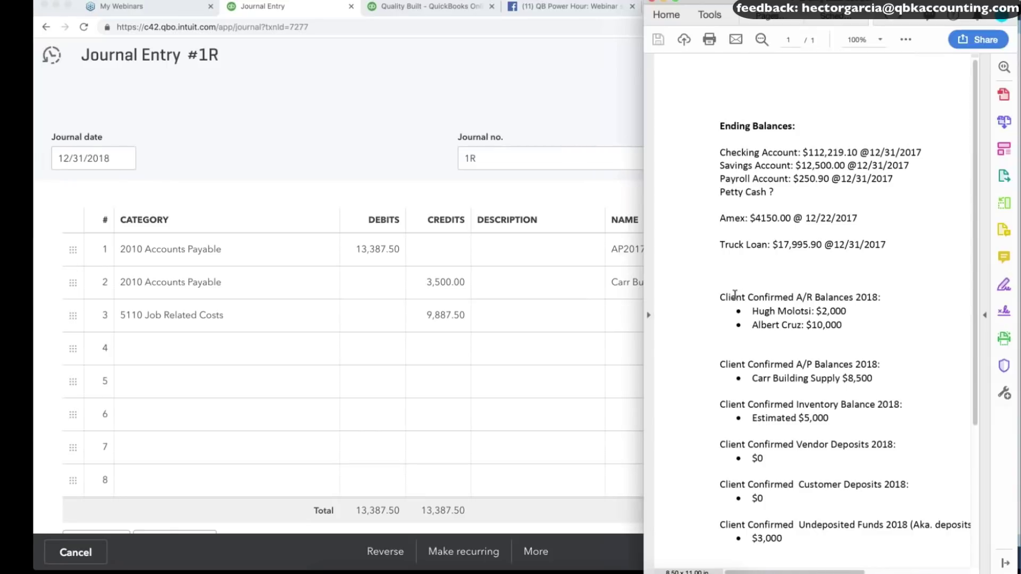
click(482, 279)
click(433, 283)
click(423, 282)
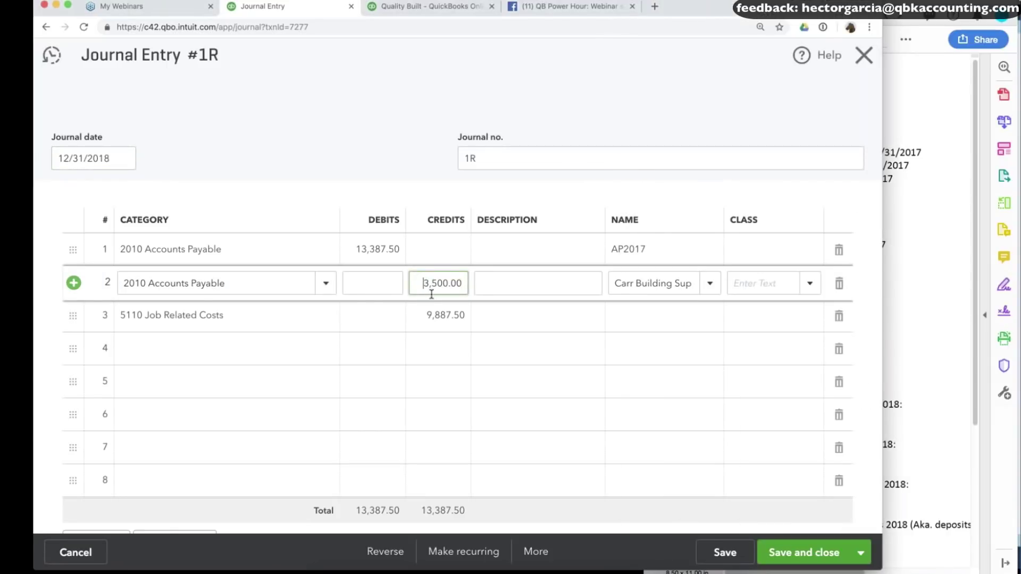
text(-)
click(428, 317)
key(BackSpace)
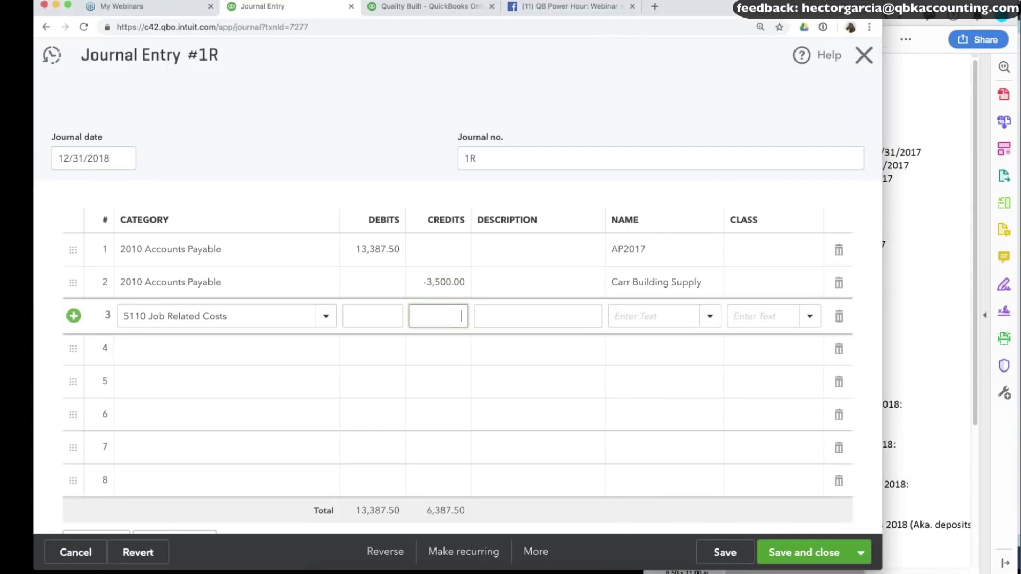
click(461, 350)
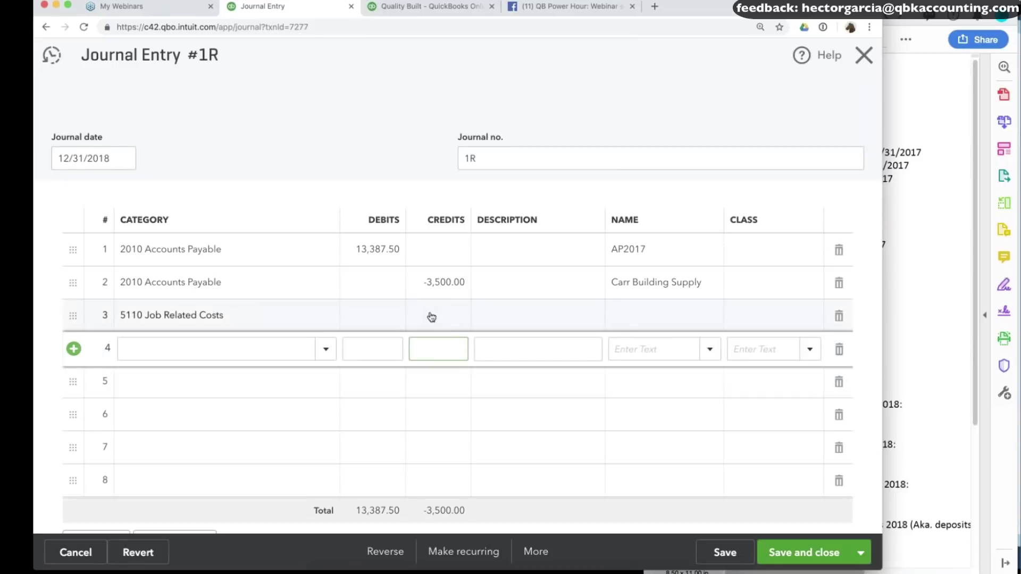
click(446, 319)
click(373, 283)
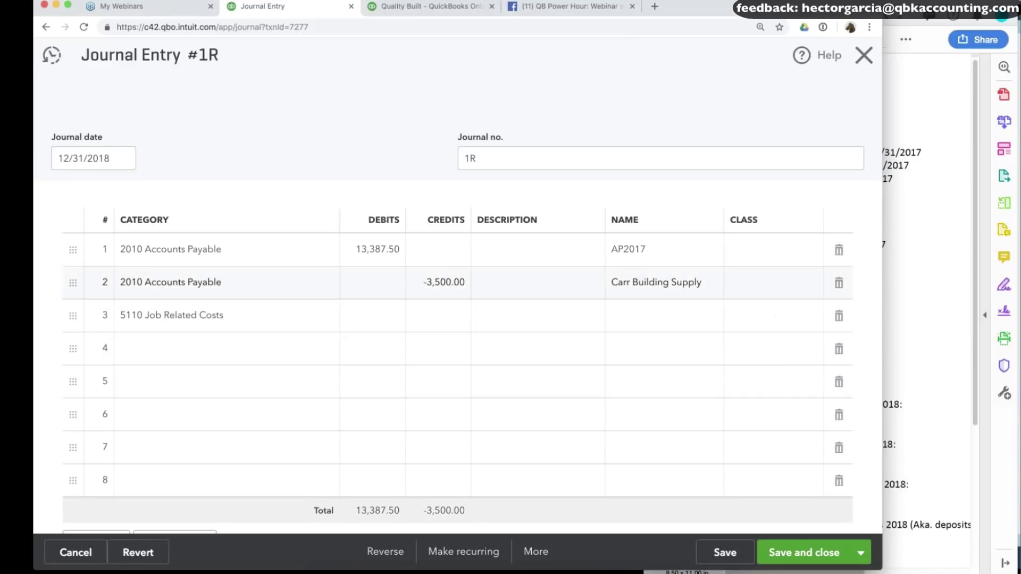
text(3500)
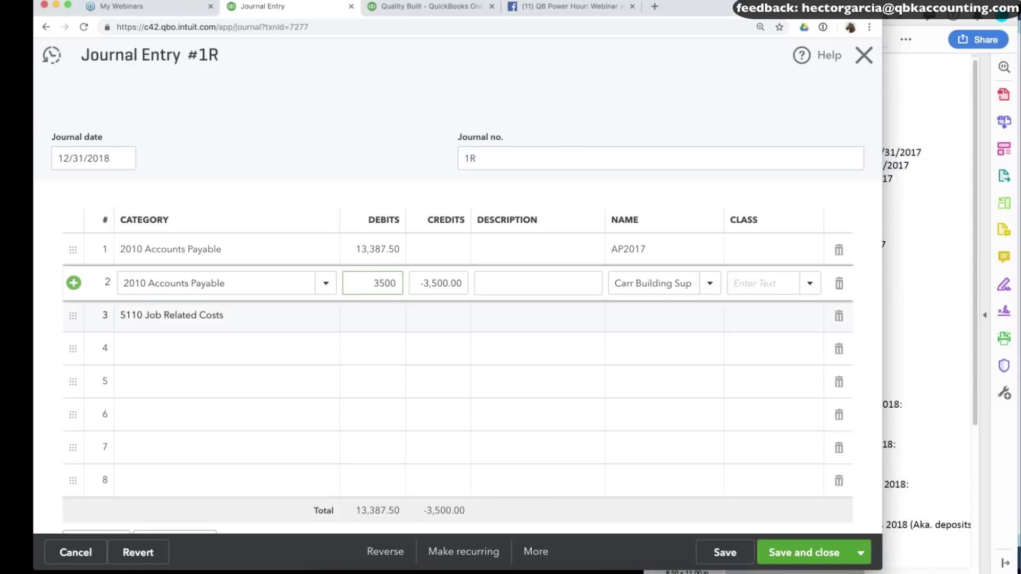
Replace the old job-cost line with 5110 Job Related Costs crediting 16,887.50, and save.
click(223, 348)
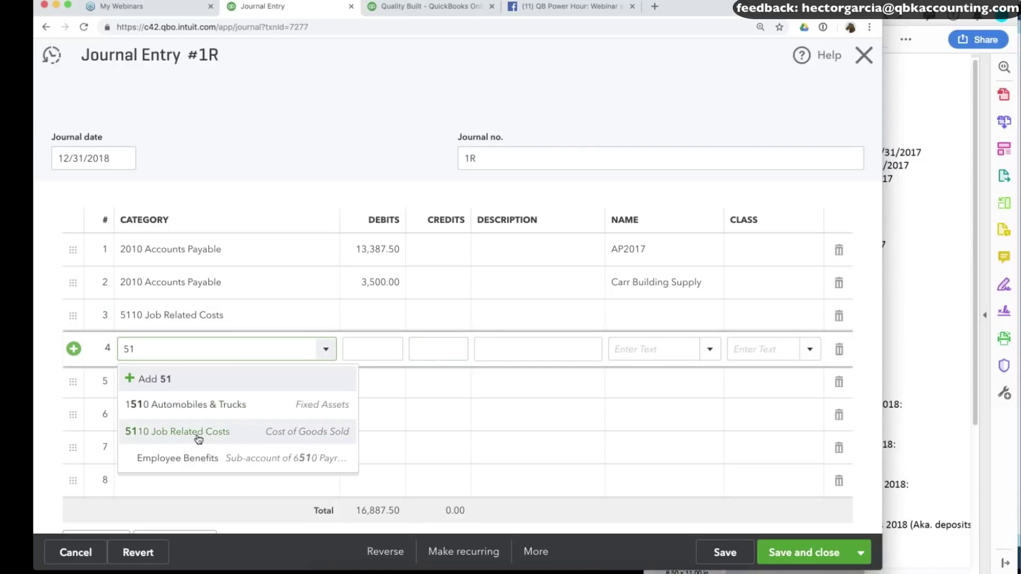
click(199, 439)
click(839, 317)
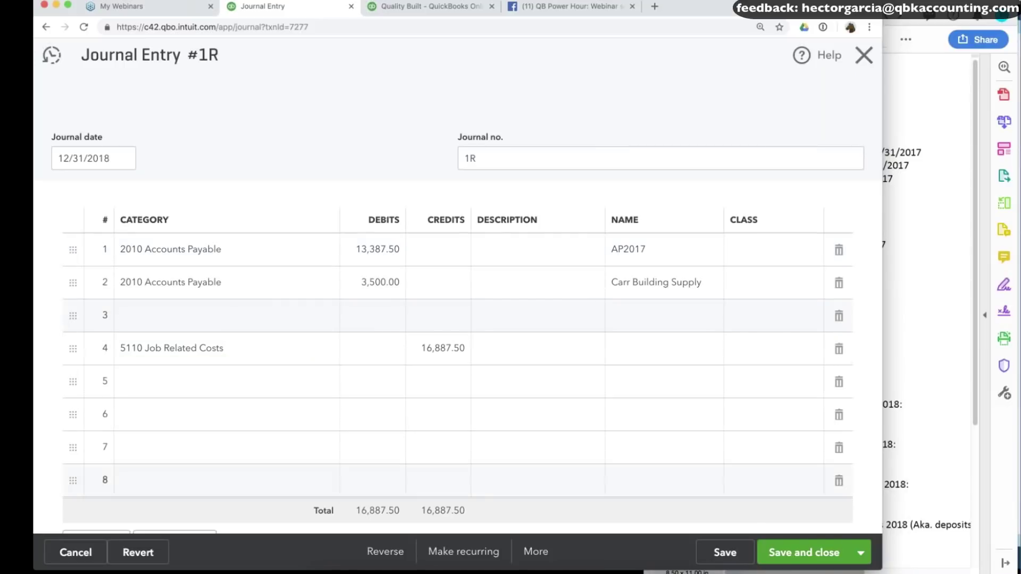
click(740, 554)
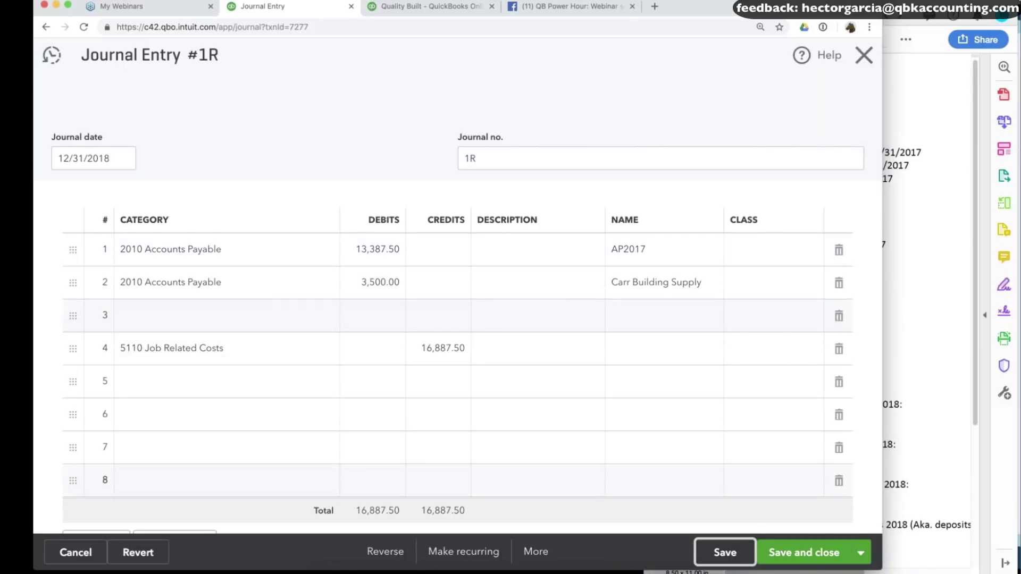
click(428, 6)
scroll(442, 222, down, 2)
scroll(442, 222, up, 10)
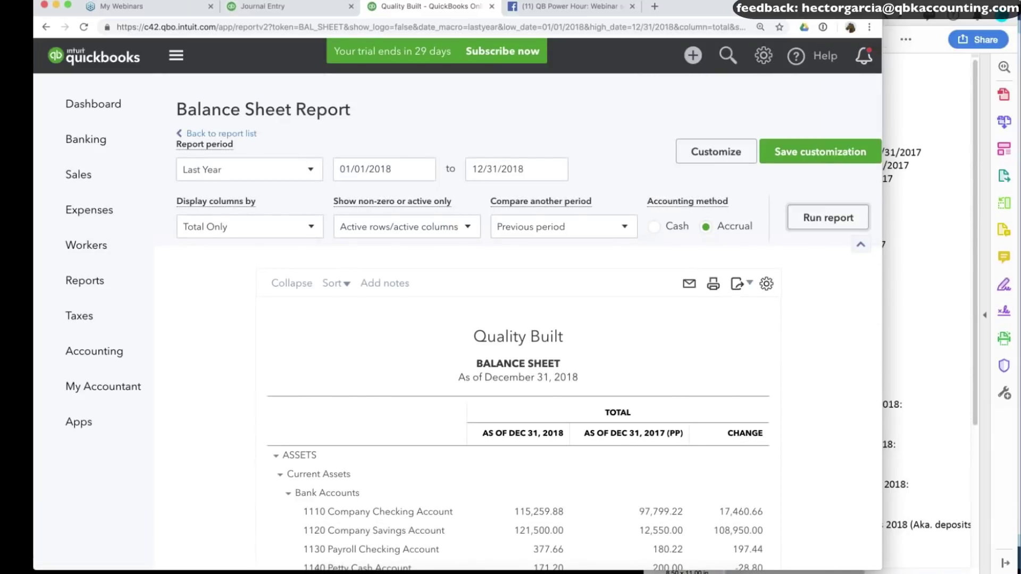
Review the transactions behind the 74,994.04 2018 Accounts Payable balance.
scroll(779, 456, down, 12)
scroll(542, 298, down, 3)
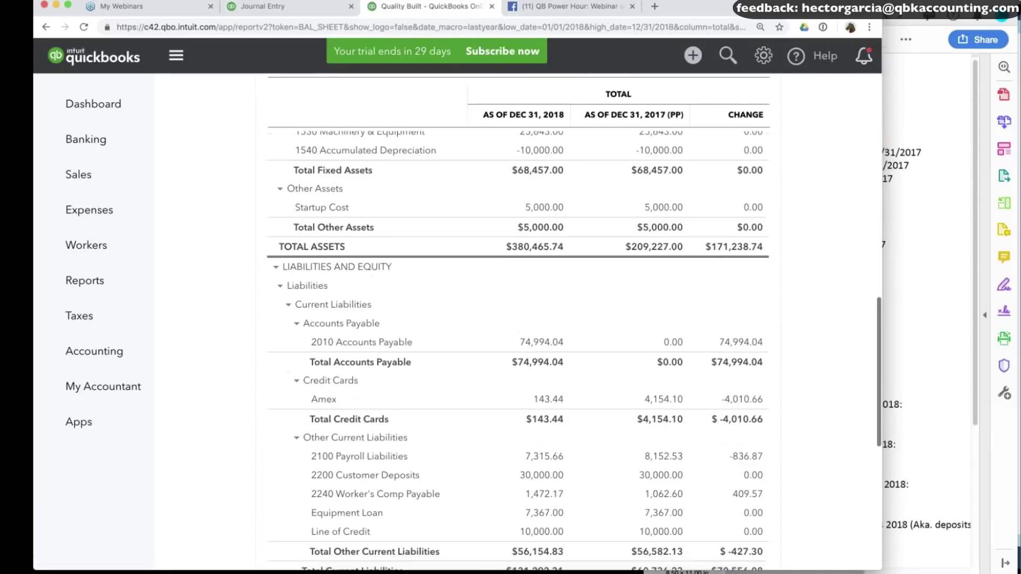
click(542, 292)
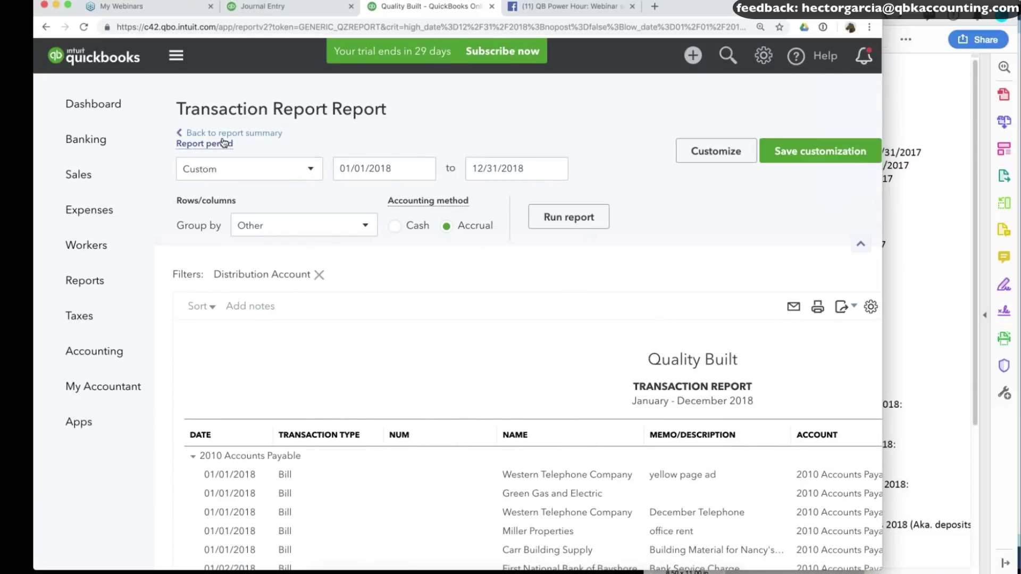
click(234, 134)
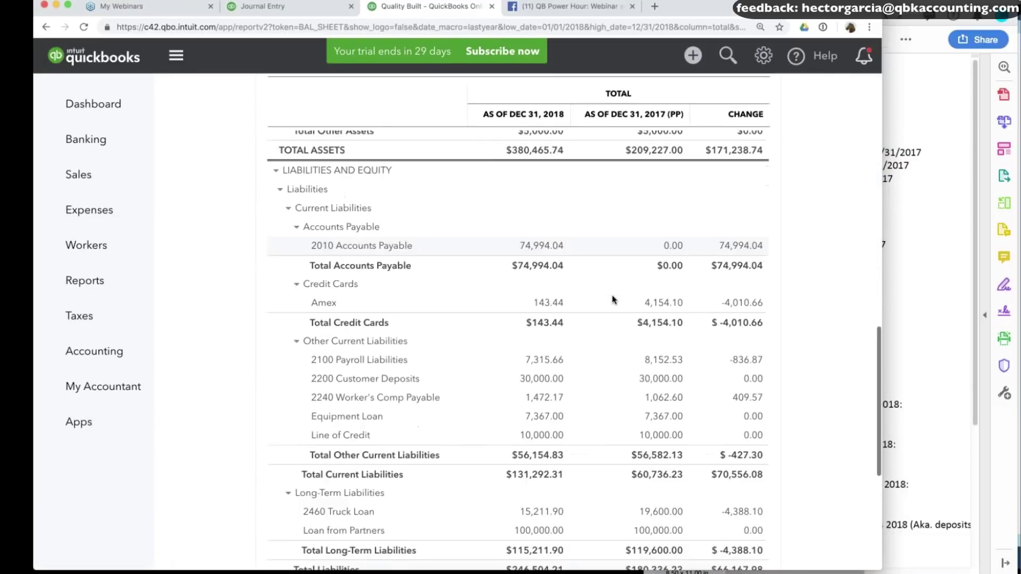
Zoom out the balance sheet ending 12/31/2018 and go to the full Reports list.
scroll(611, 300, up, 10)
key(ctrl+minus)
scroll(612, 300, up, 10)
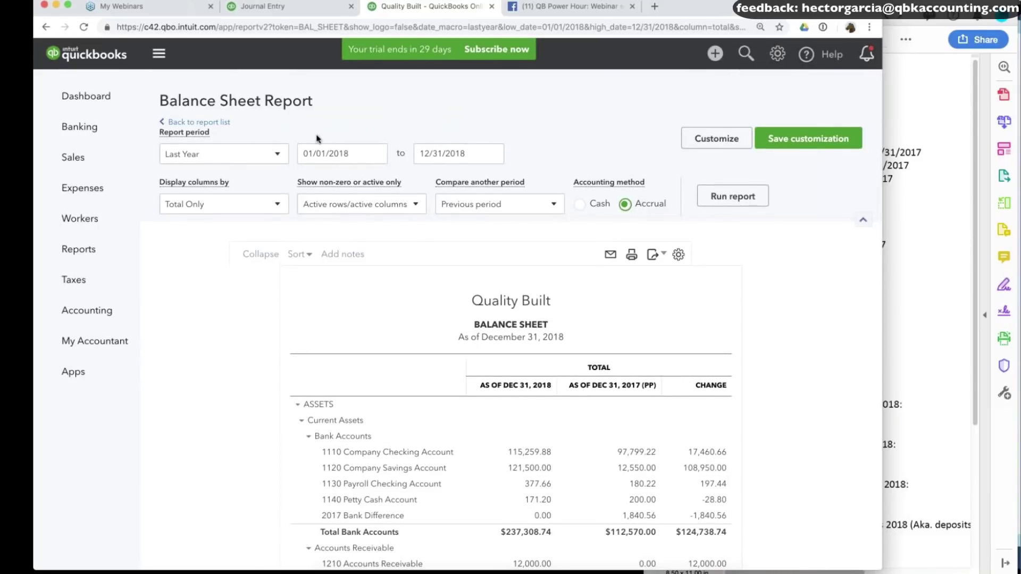
click(451, 153)
scroll(736, 392, down, 10)
scroll(735, 392, up, 1)
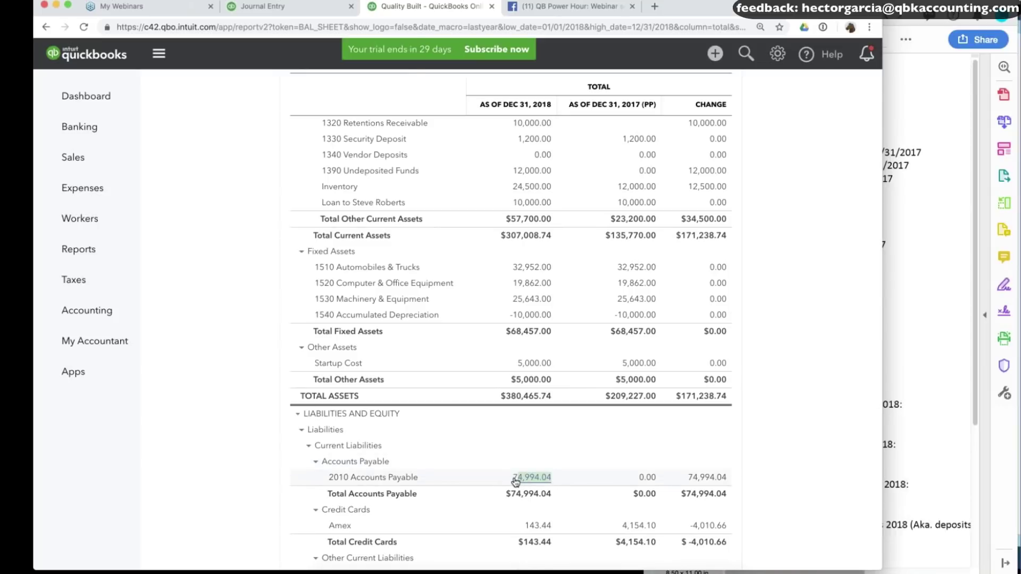
click(269, 8)
click(86, 257)
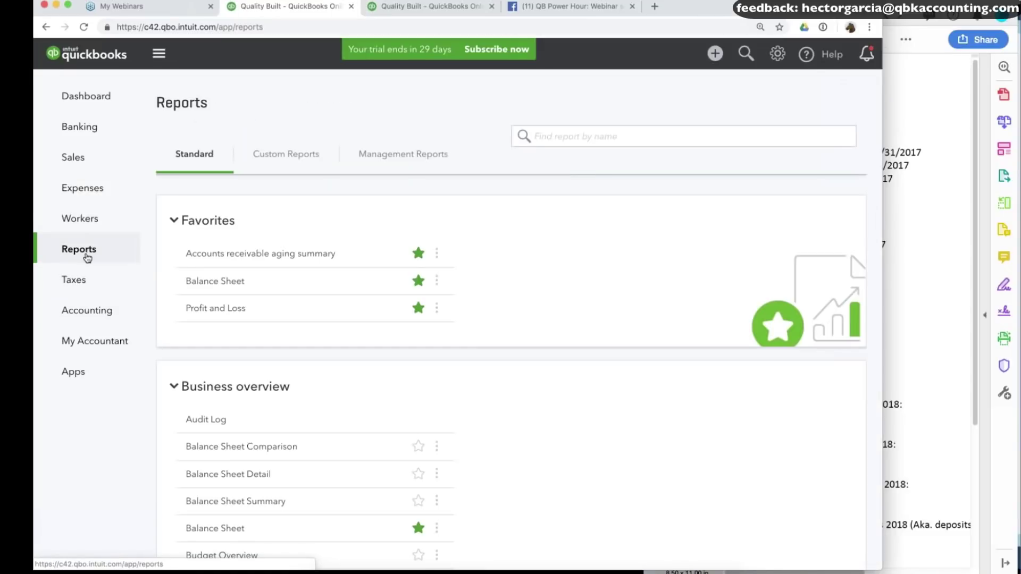
Run the Vendor Balance Summary for Last Year, showing Carr Building Supply at 9,000.00.
scroll(293, 352, down, 15)
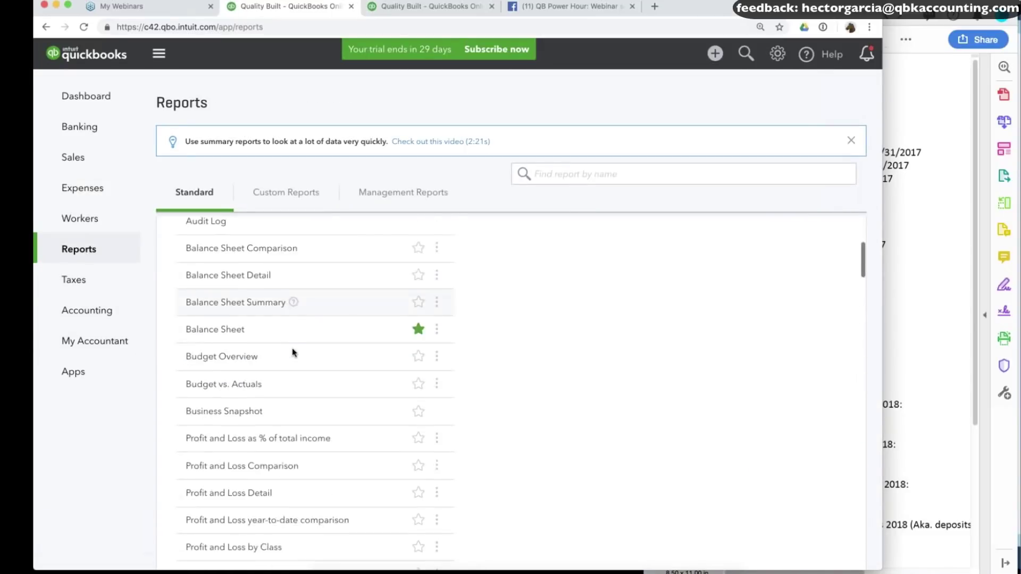
scroll(313, 393, down, 20)
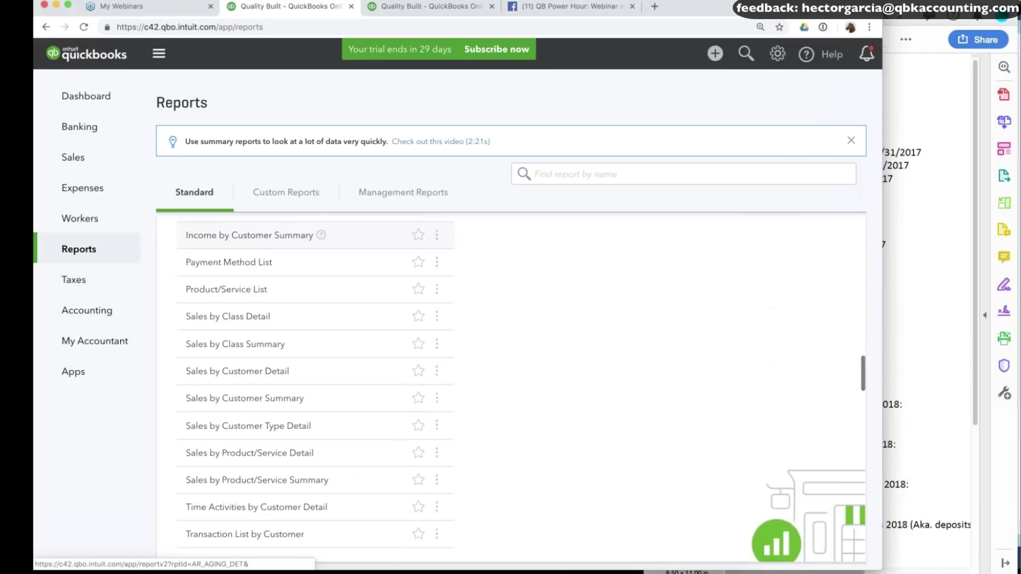
scroll(252, 354, up, 3)
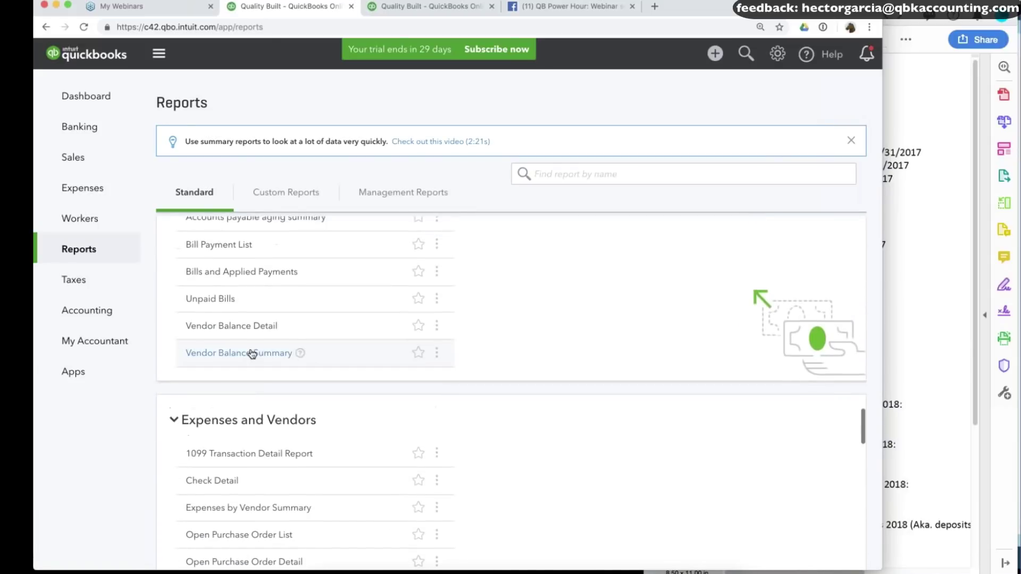
click(252, 354)
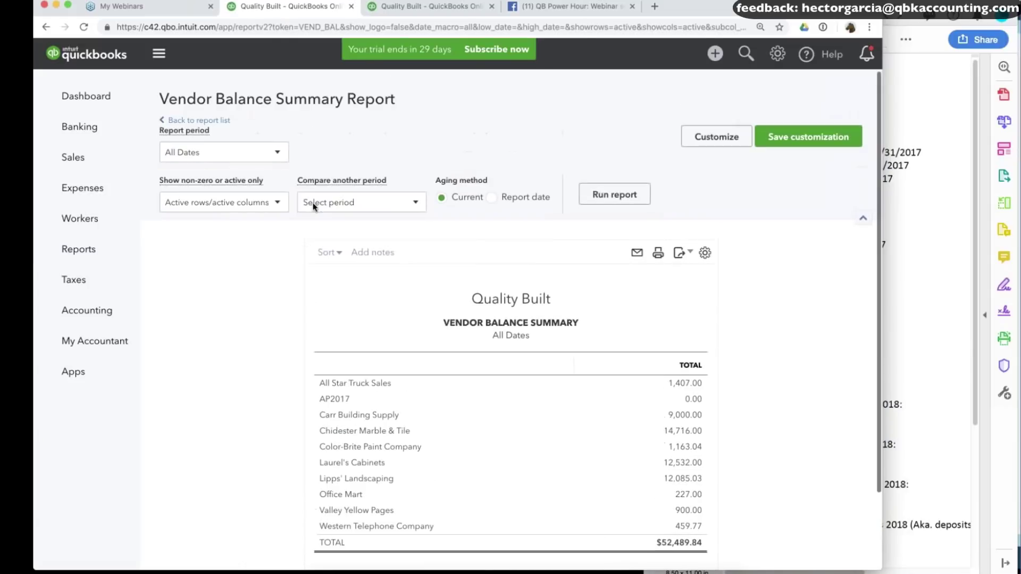
click(208, 156)
scroll(202, 266, down, 8)
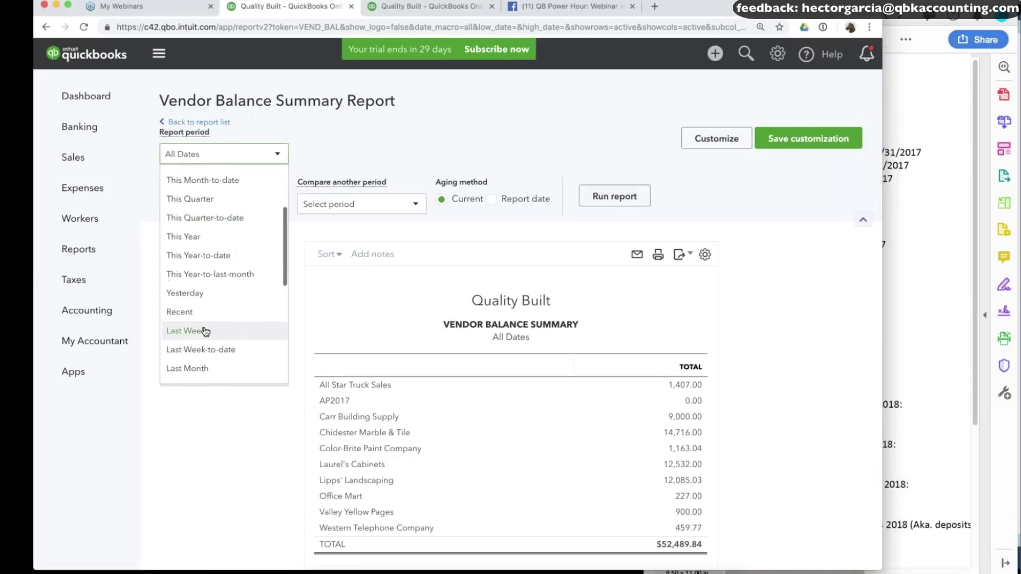
scroll(205, 333, down, 2)
click(184, 205)
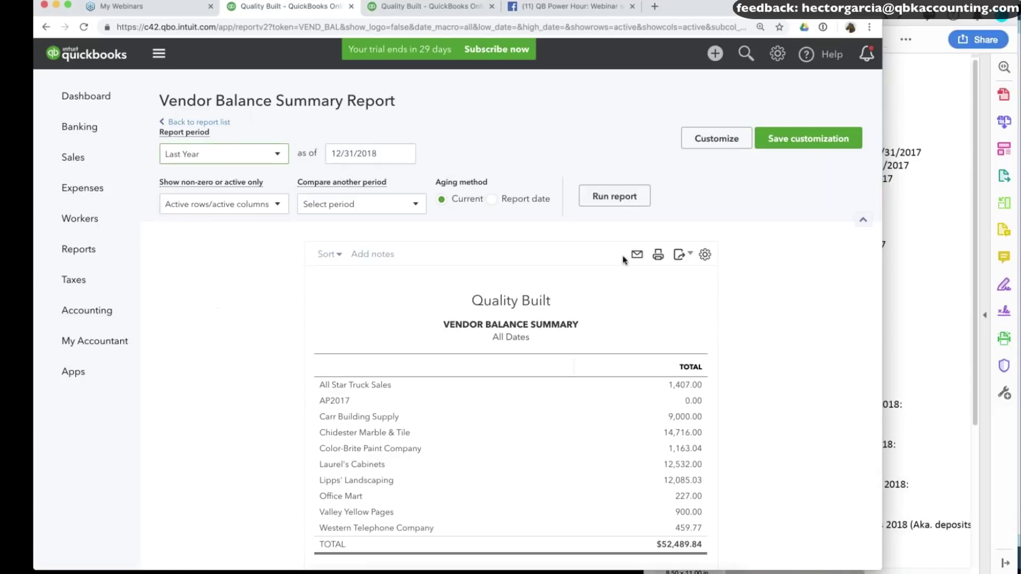
click(625, 195)
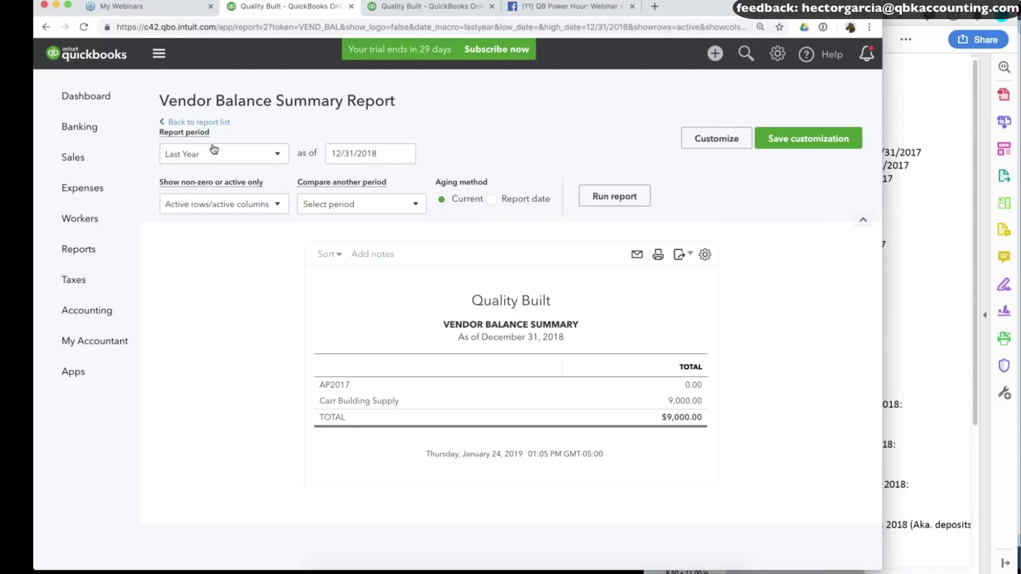
Run the A/P Aging Summary for Last Year, as of December 31, 2018.
click(93, 254)
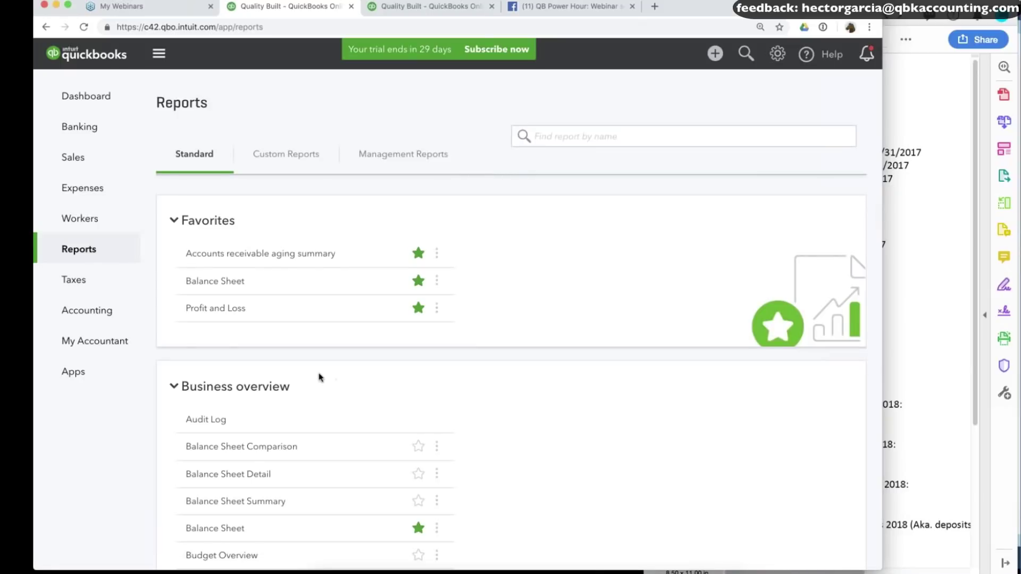
scroll(318, 352, down, 3)
scroll(318, 352, down, 5)
scroll(318, 352, up, 5)
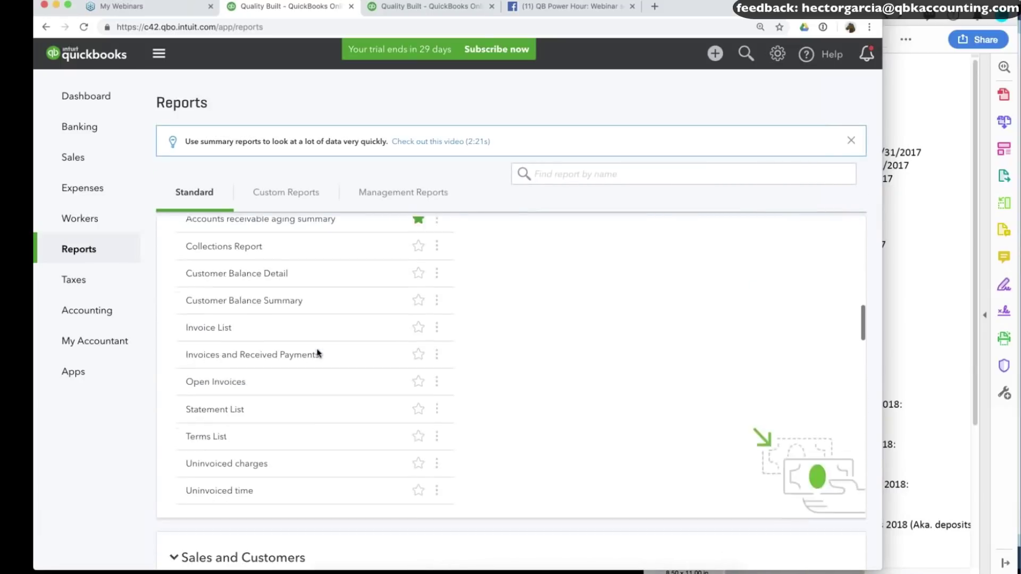
scroll(317, 352, down, 2)
scroll(318, 353, down, 15)
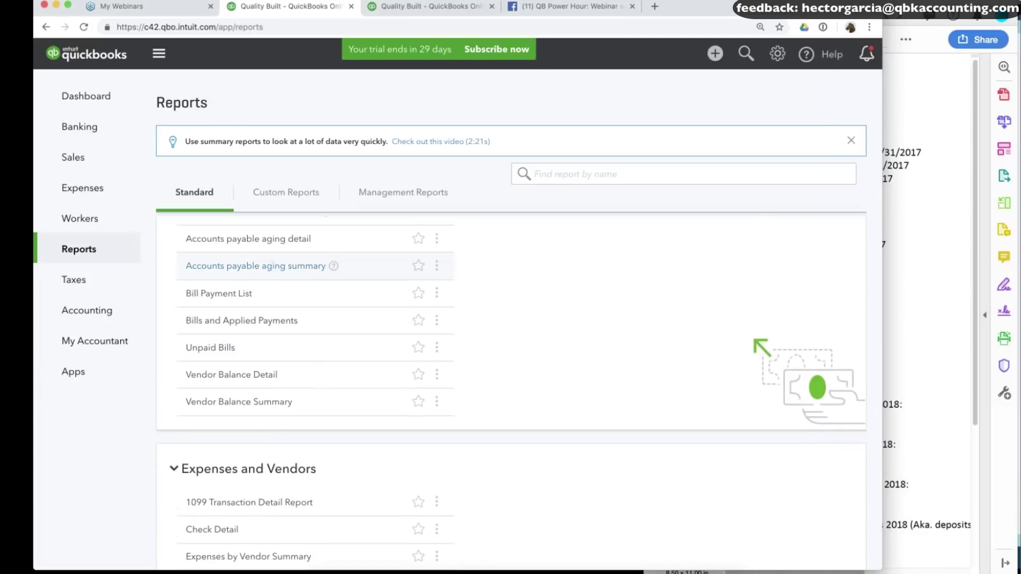
click(269, 265)
click(223, 154)
scroll(202, 215, down, 5)
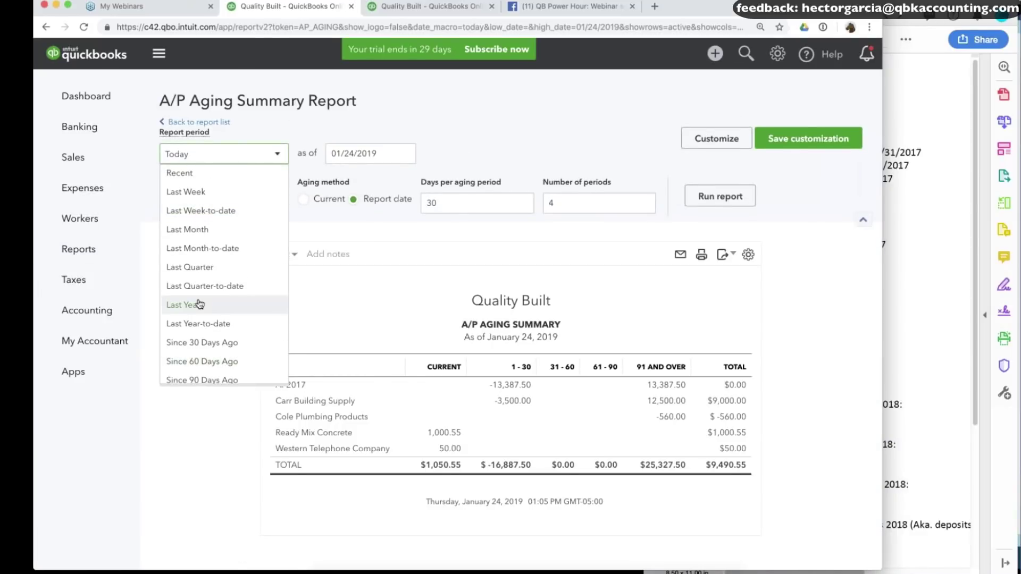
click(198, 304)
click(733, 201)
scroll(755, 371, down, 1)
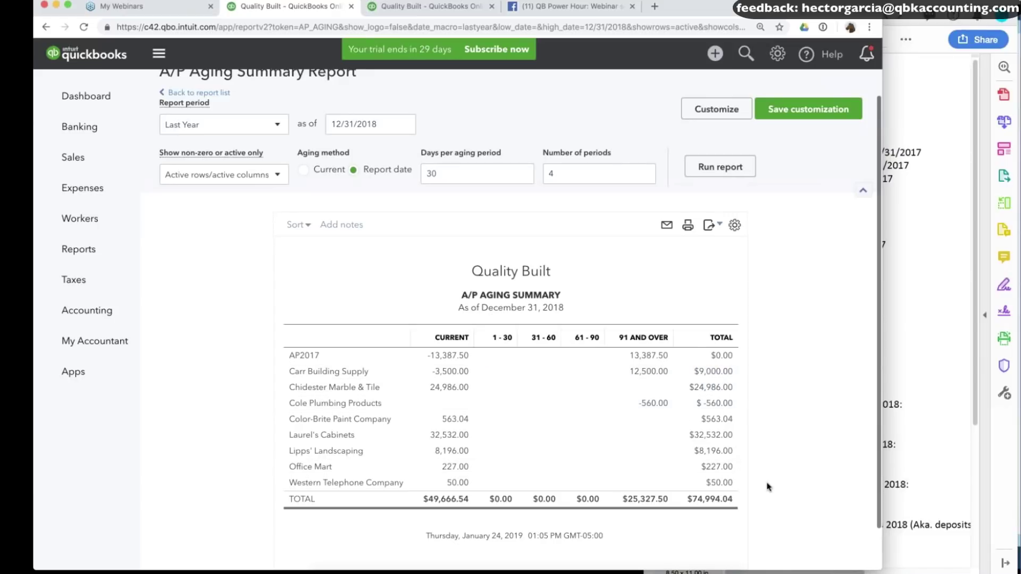
Compare against the notes' client-confirmed Carr Building Supply payable of $8,500.
click(947, 341)
drag(873, 380, 823, 380)
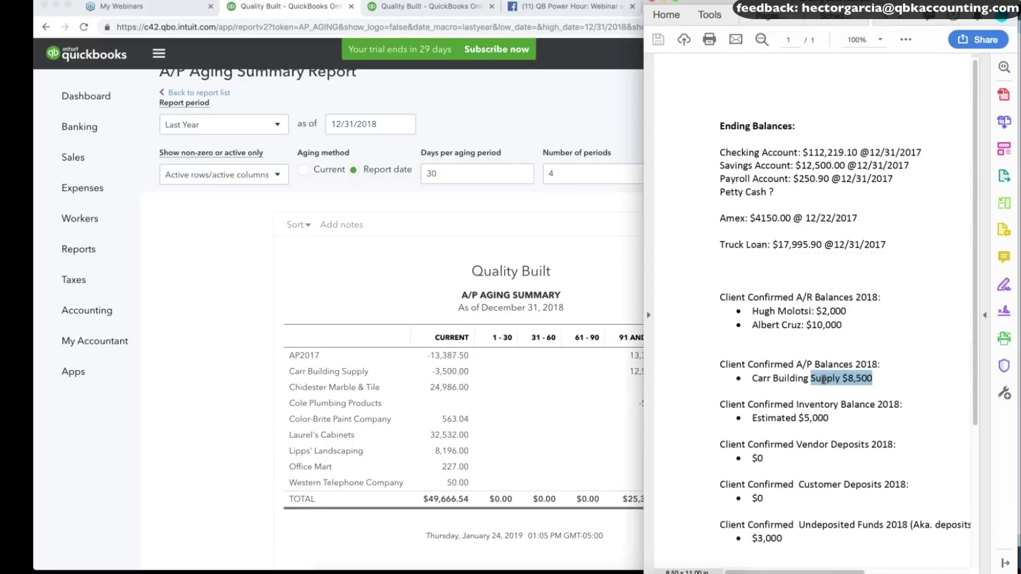
click(504, 400)
Change journal entry 1R to a 3,000.00 Carr debit and 16,387.50 Job Related Costs credit.
click(457, 374)
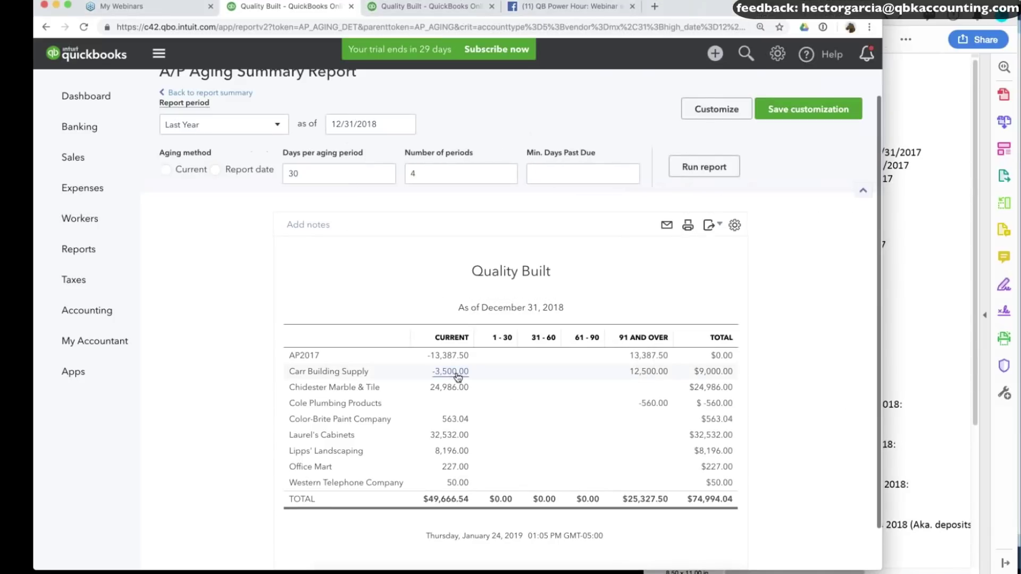
click(335, 422)
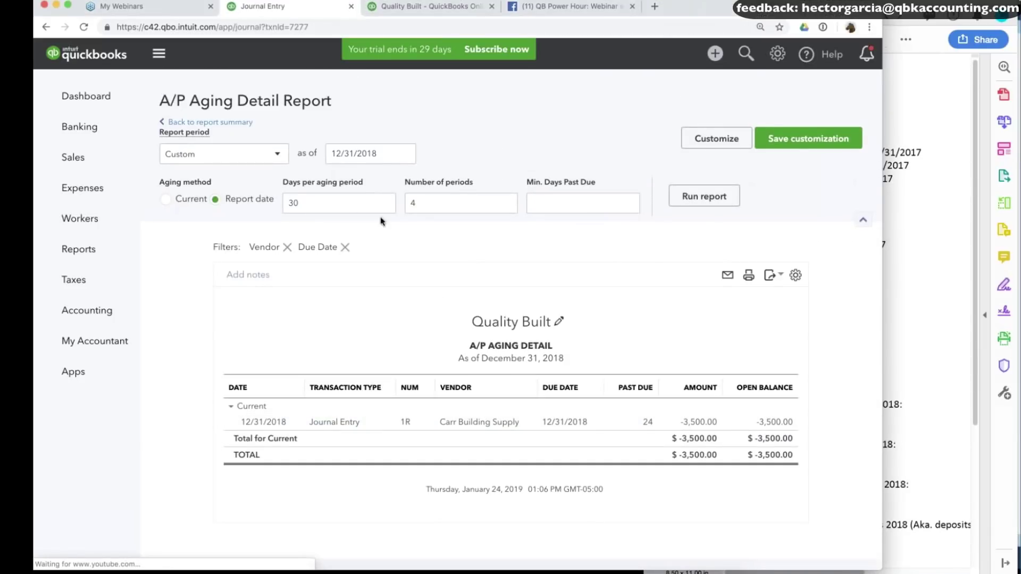
text(3000)
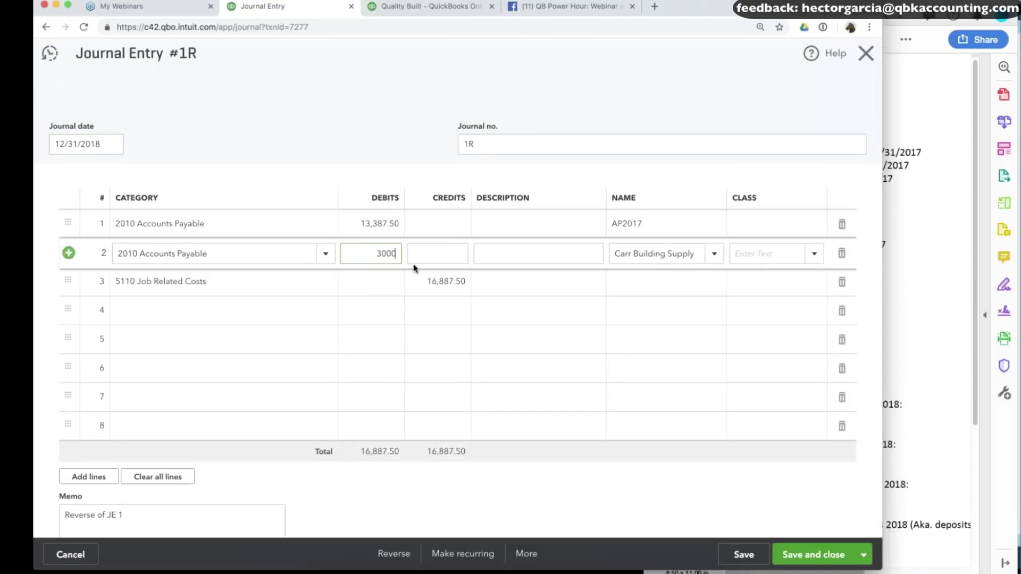
click(441, 282)
click(452, 288)
text(3)
click(102, 339)
click(737, 554)
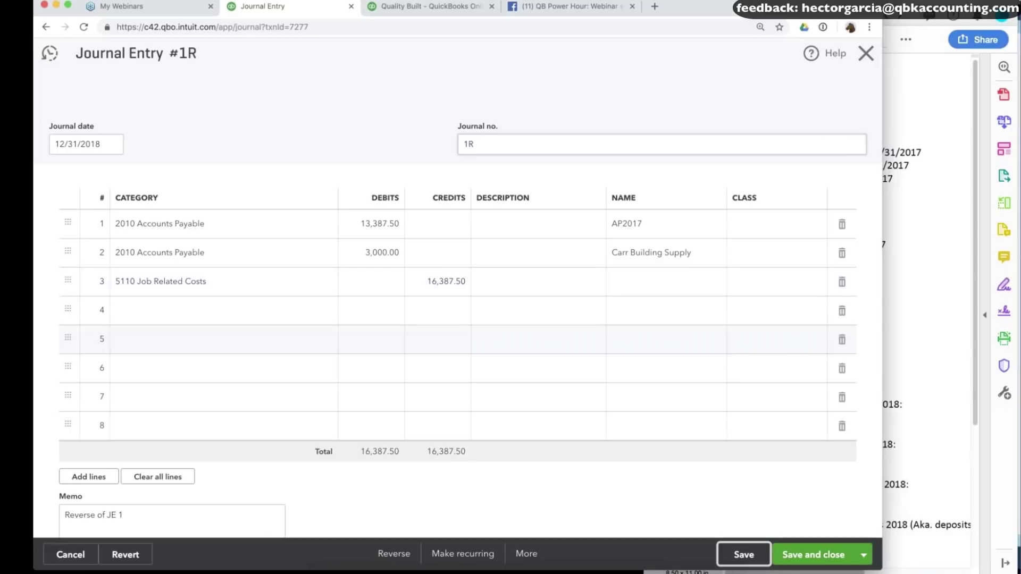
click(867, 55)
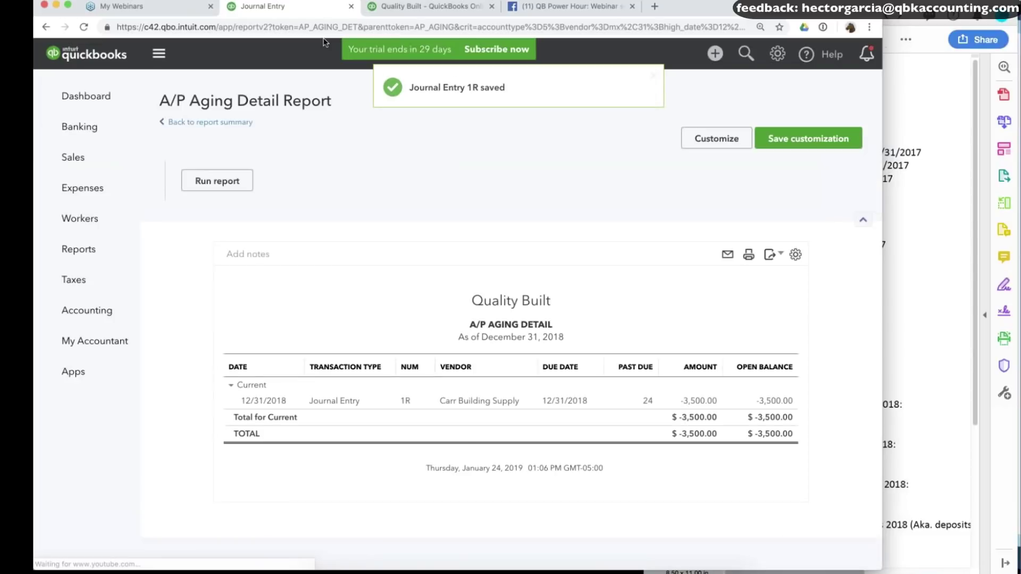
Compare the aging summary's Carr Building Supply balance with the notes' confirmed $8,500.
click(873, 378)
drag(872, 378, 752, 378)
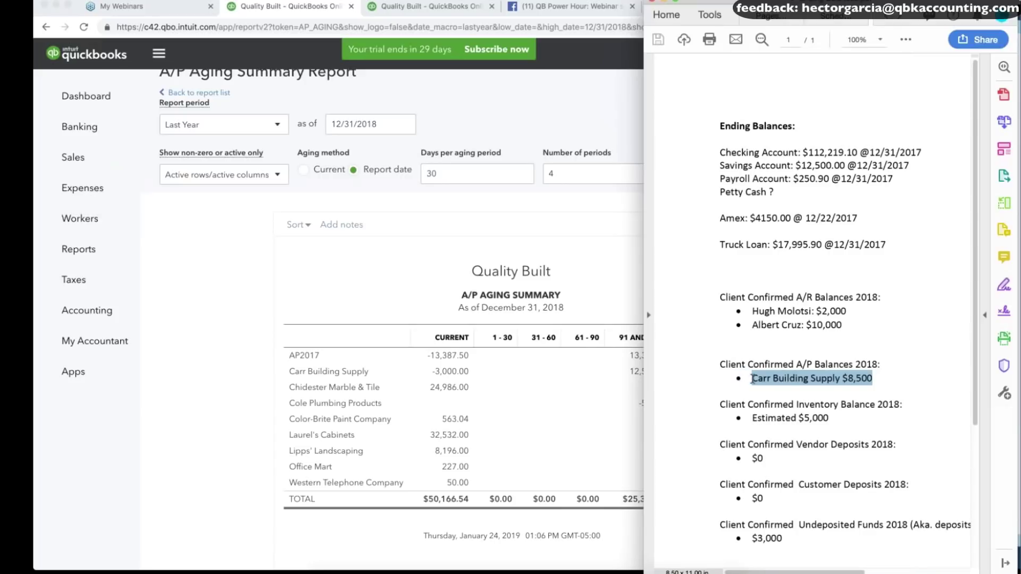
click(861, 372)
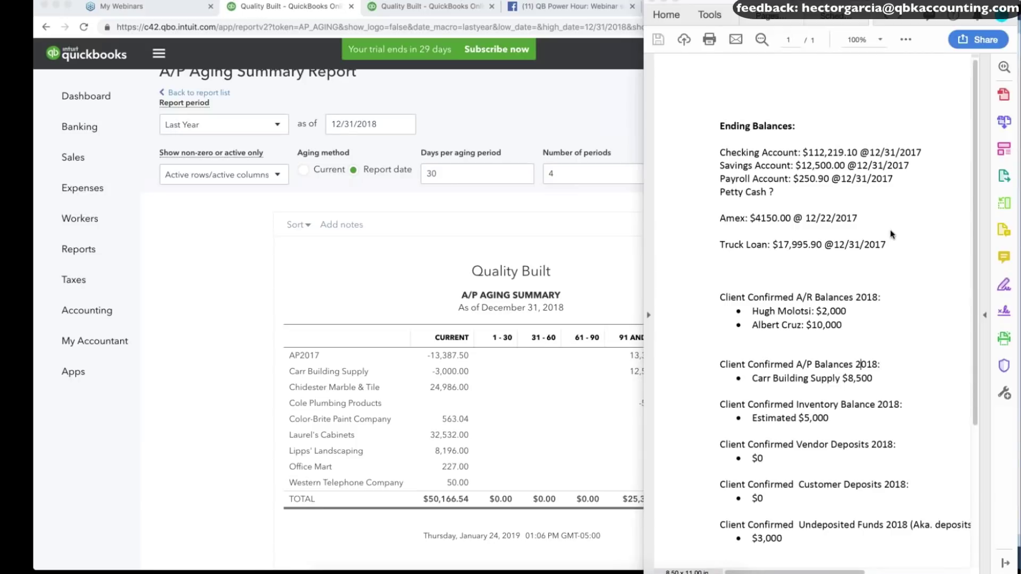
click(231, 341)
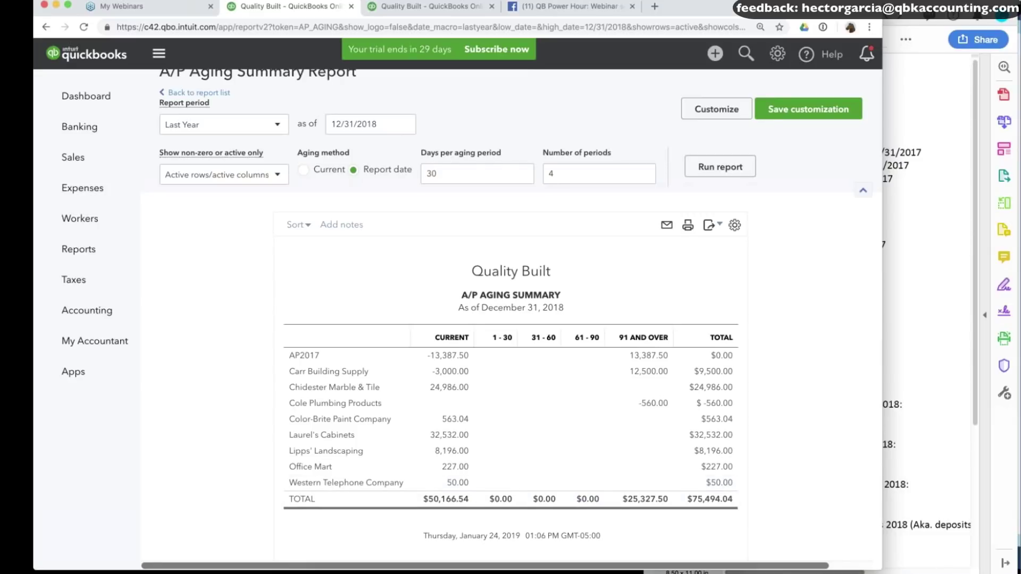
key(super+Tab)
drag(827, 378, 849, 378)
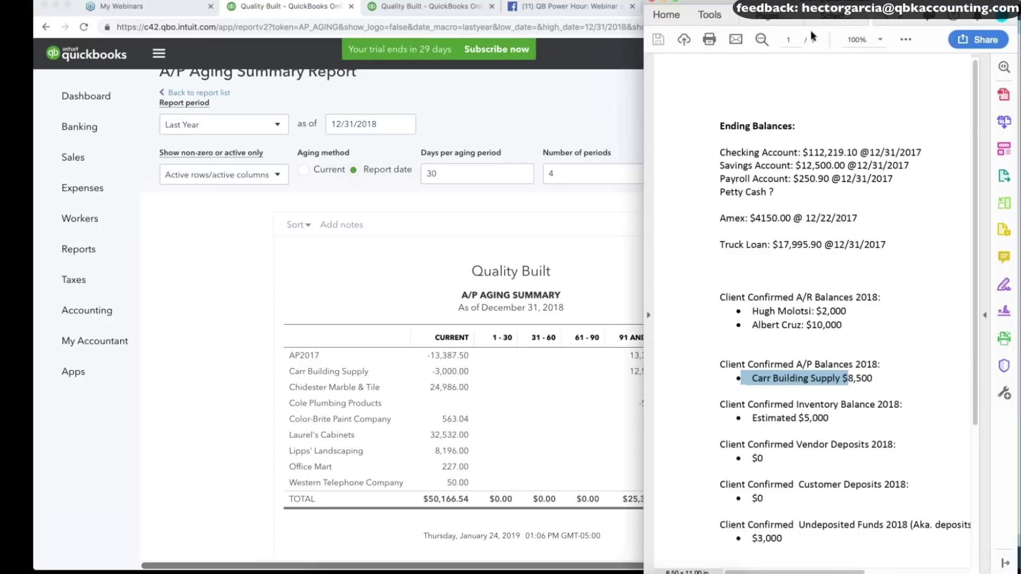
click(239, 365)
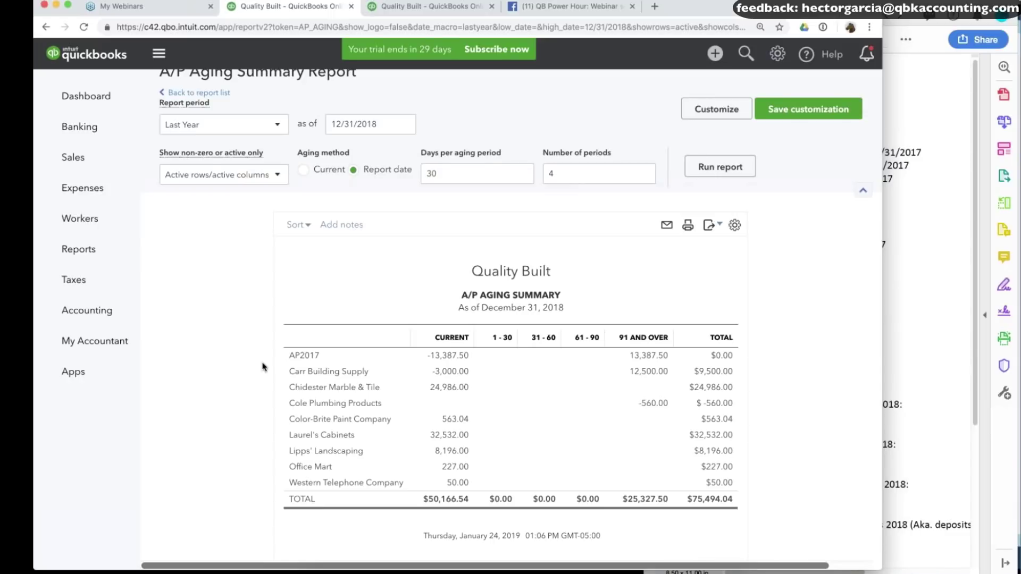
click(450, 436)
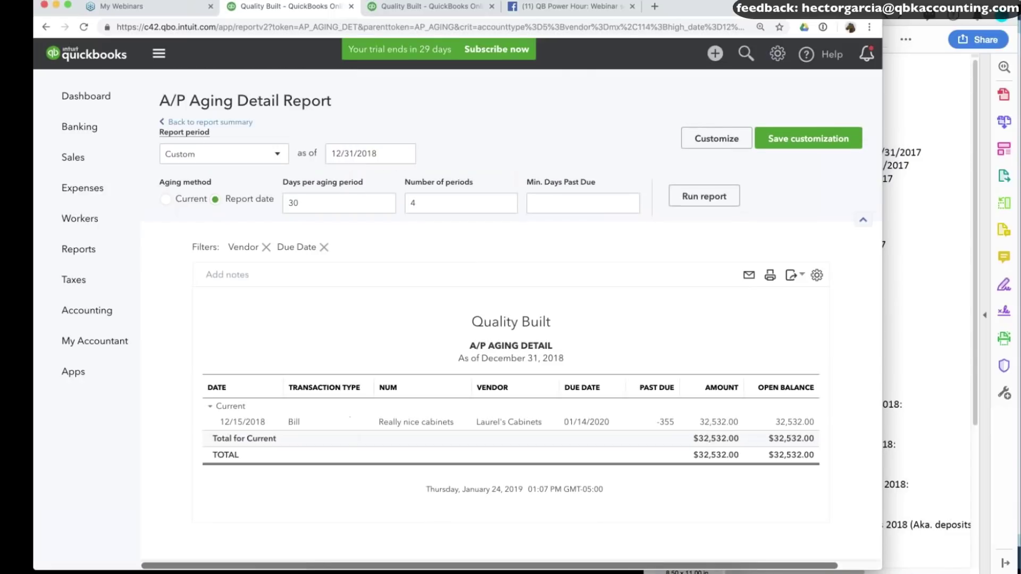
click(436, 423)
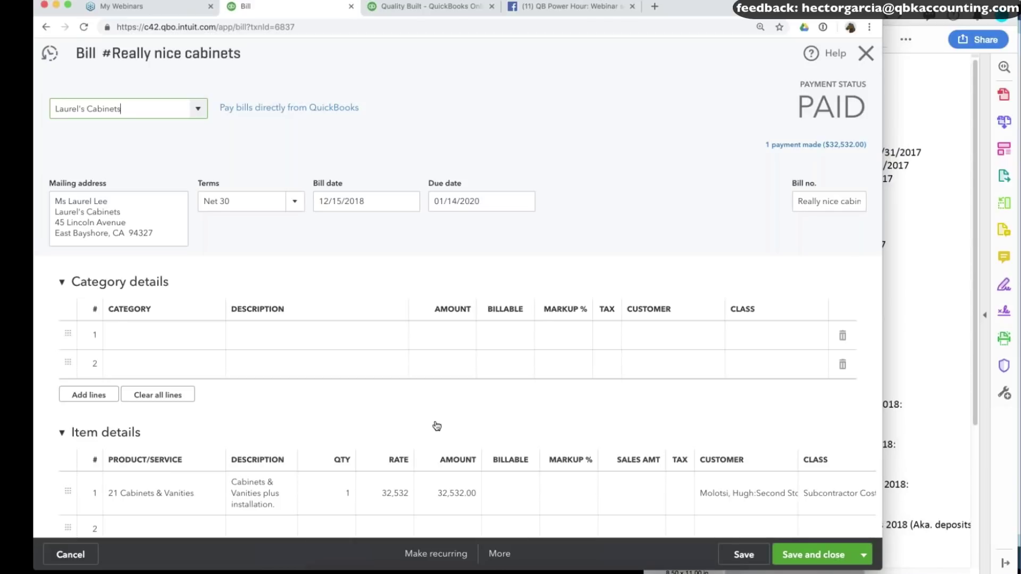
scroll(437, 425, down, 5)
scroll(801, 145, up, 4)
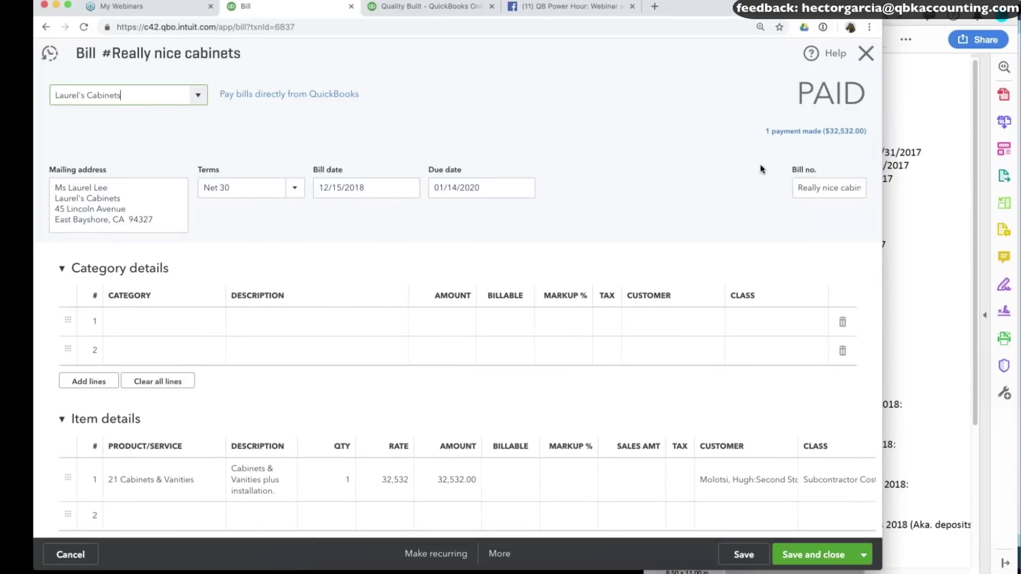
scroll(658, 212, down, 4)
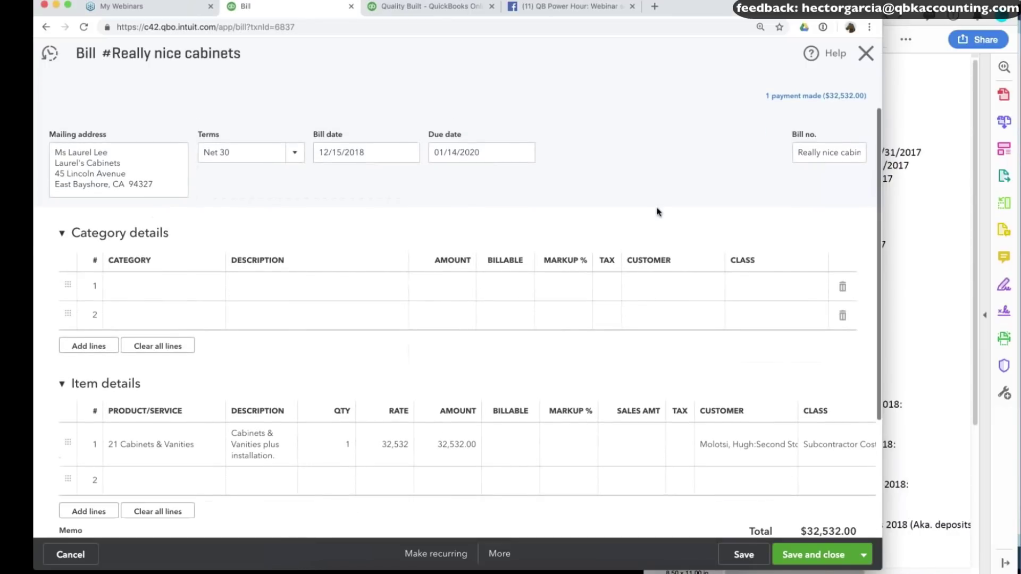
scroll(658, 212, down, 1)
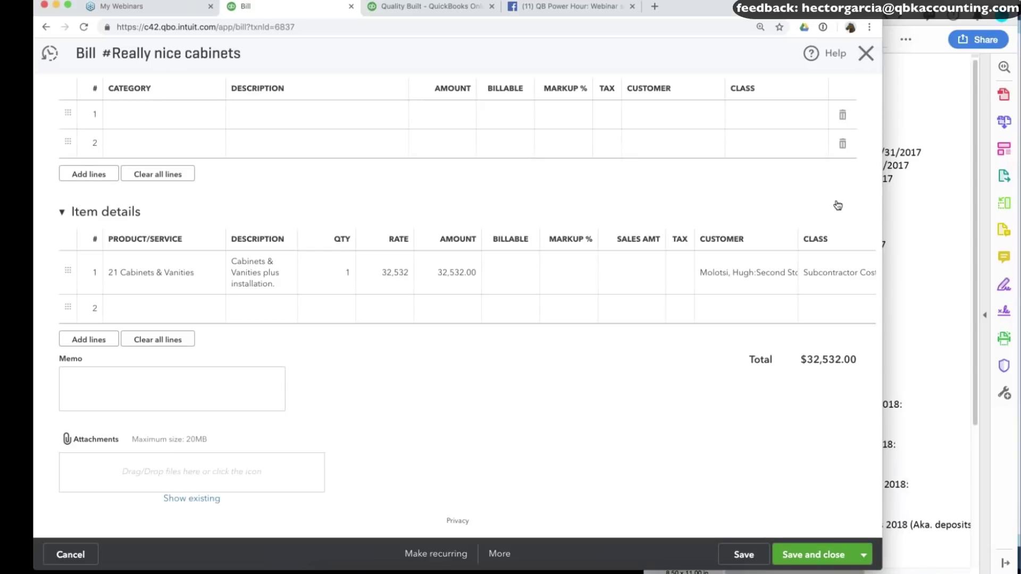
click(914, 244)
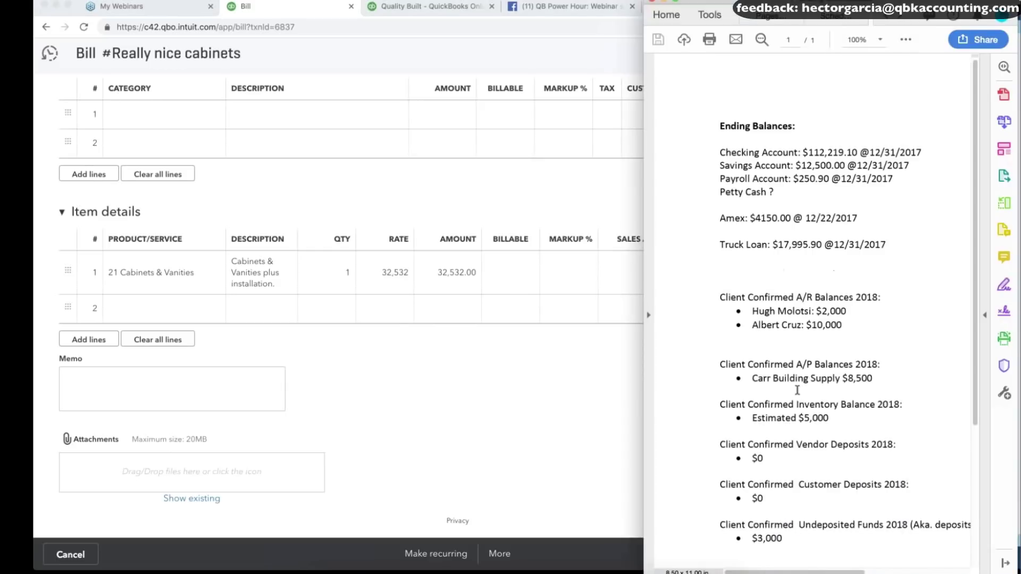
drag(790, 379, 883, 385)
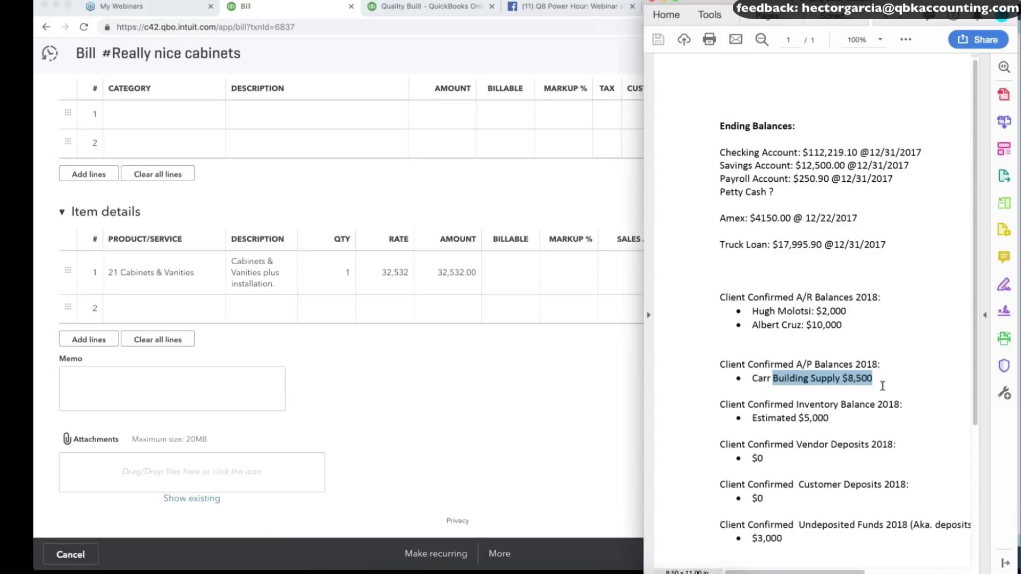
click(478, 374)
scroll(477, 426, up, 5)
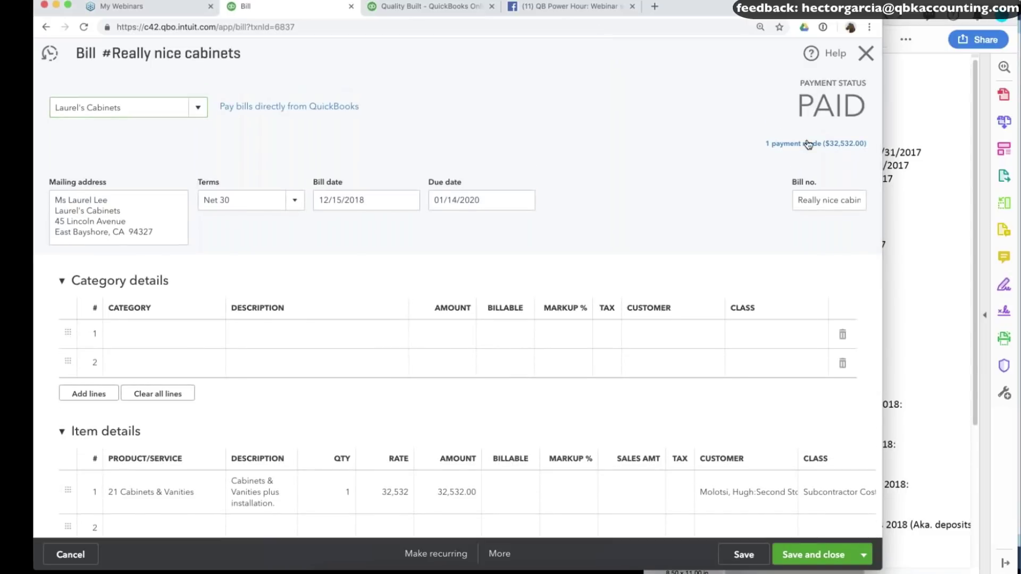
click(808, 144)
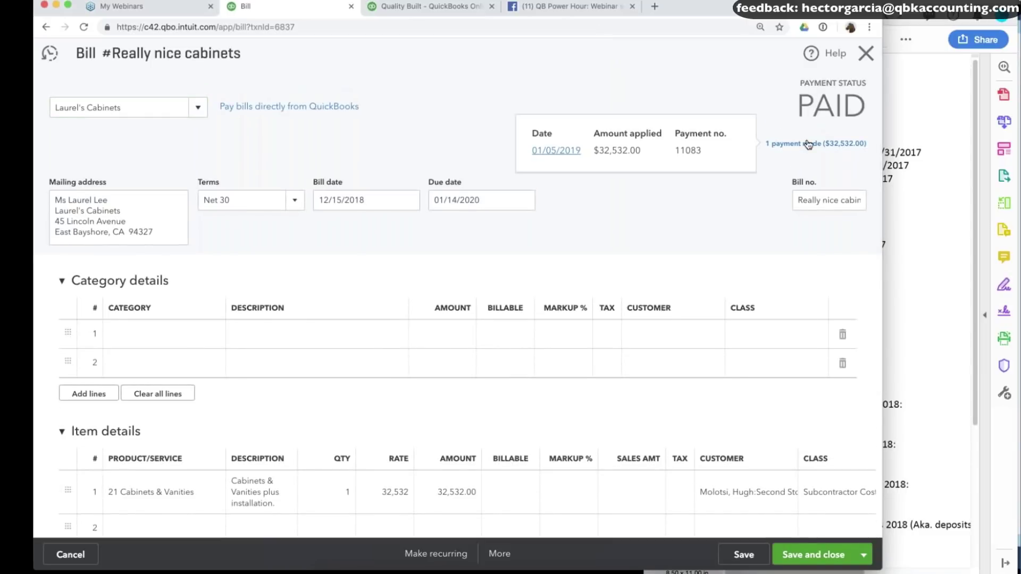
click(550, 153)
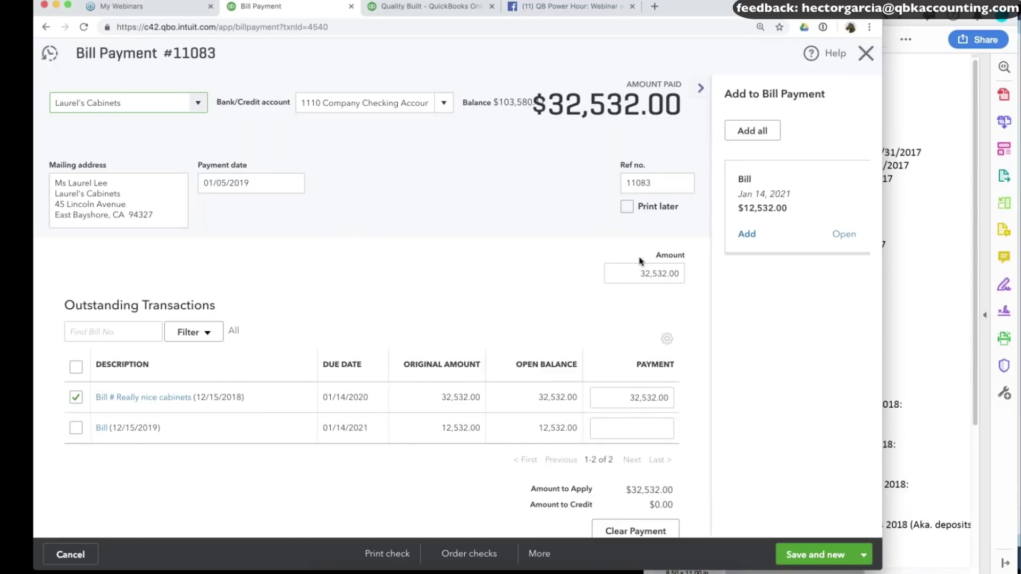
click(250, 184)
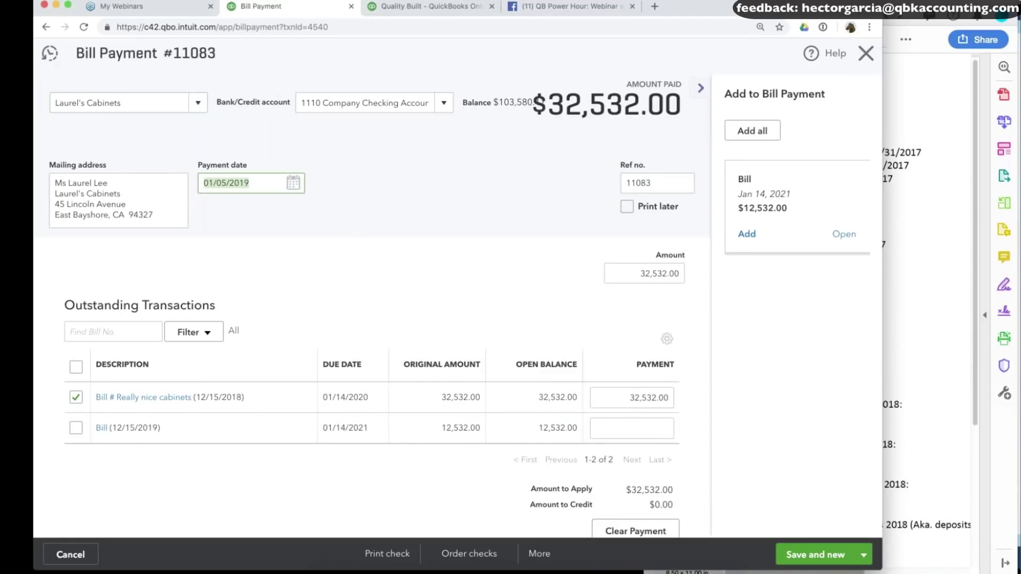
click(866, 53)
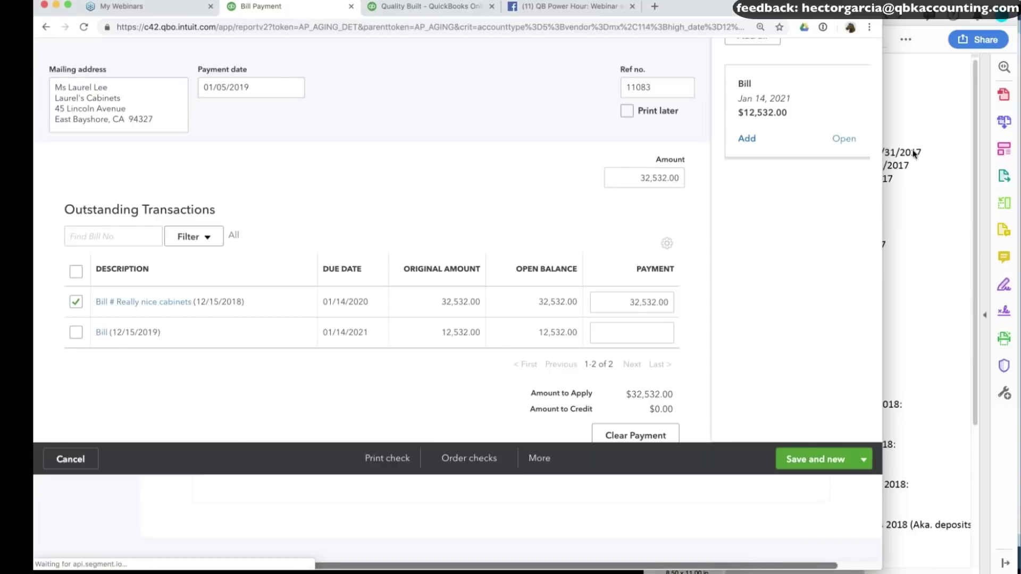
click(900, 371)
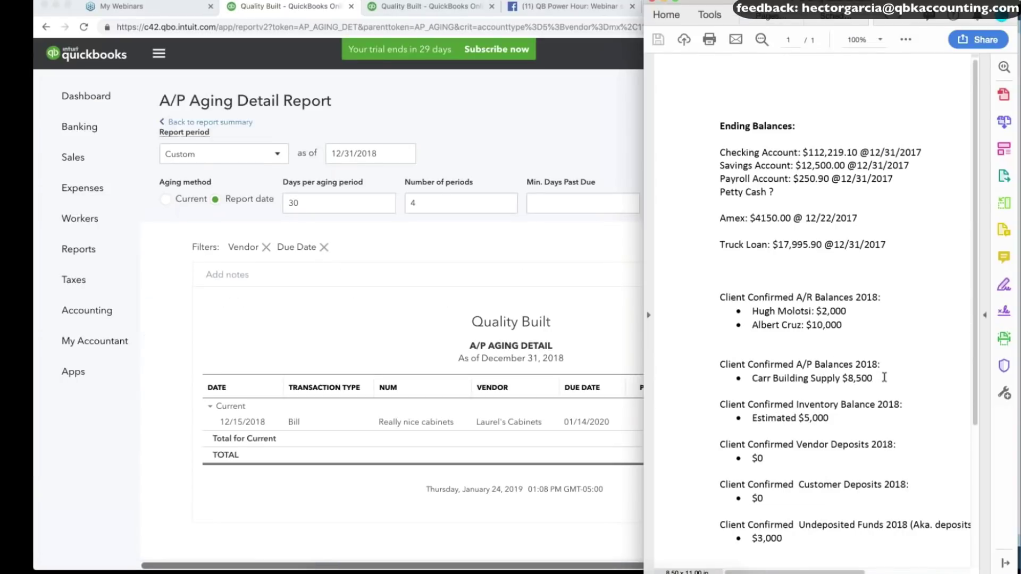
click(234, 122)
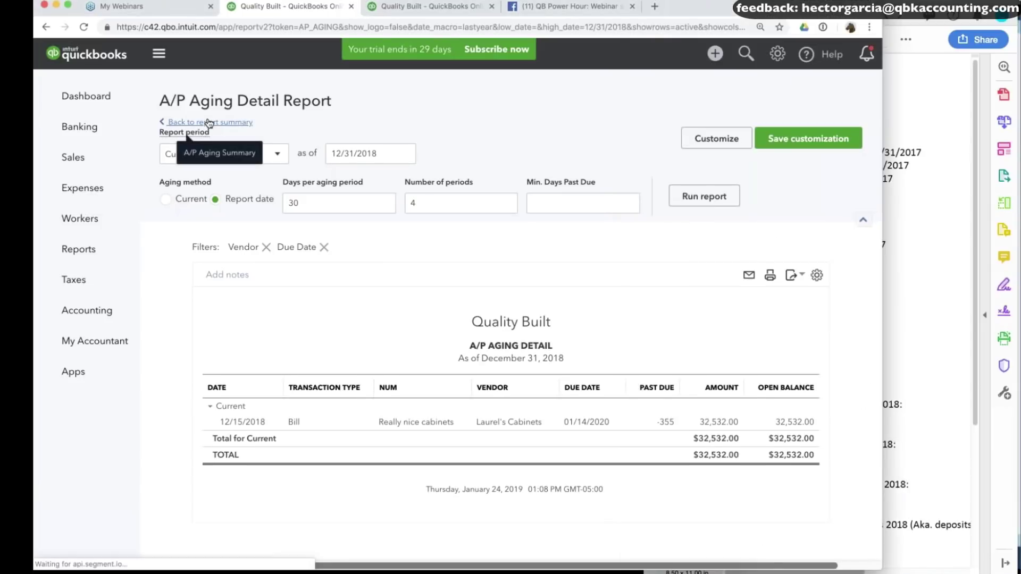
scroll(209, 124, down, 1)
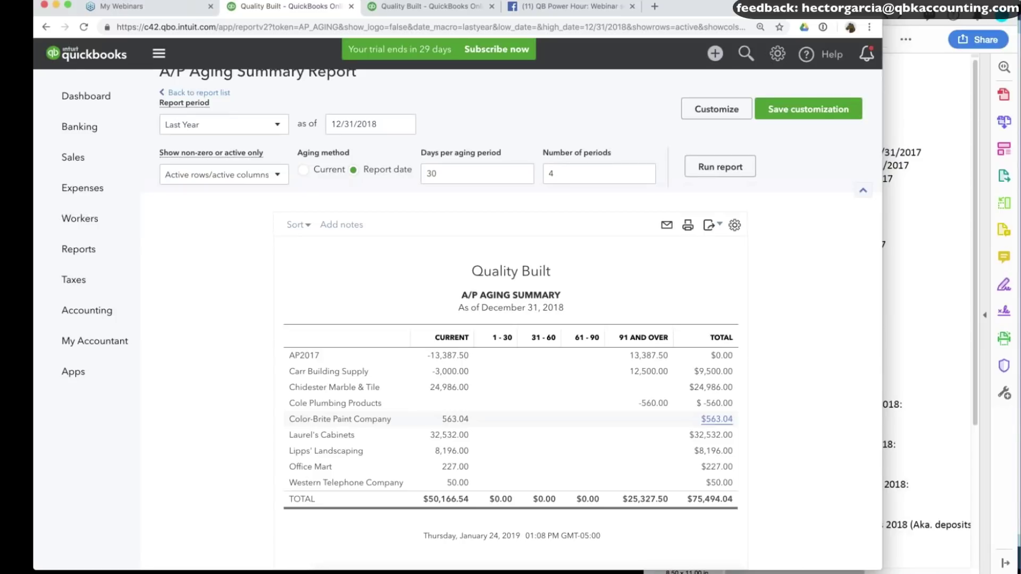
Change journal entry 1R to a 4,000 Carr debit and 17,387.50 job-cost credit, and save.
click(459, 372)
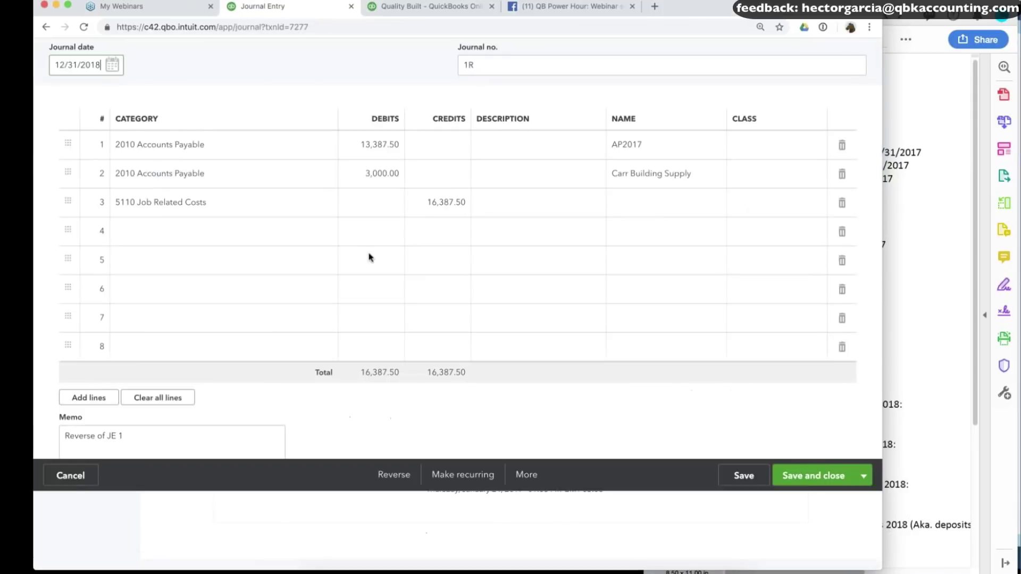
click(369, 256)
text(4000)
click(437, 282)
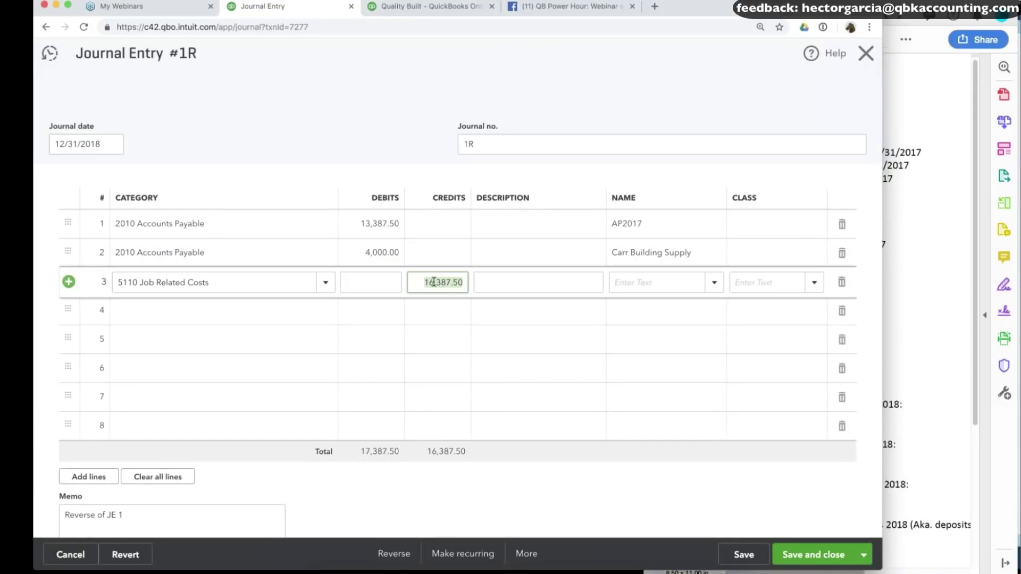
text(7)
click(744, 555)
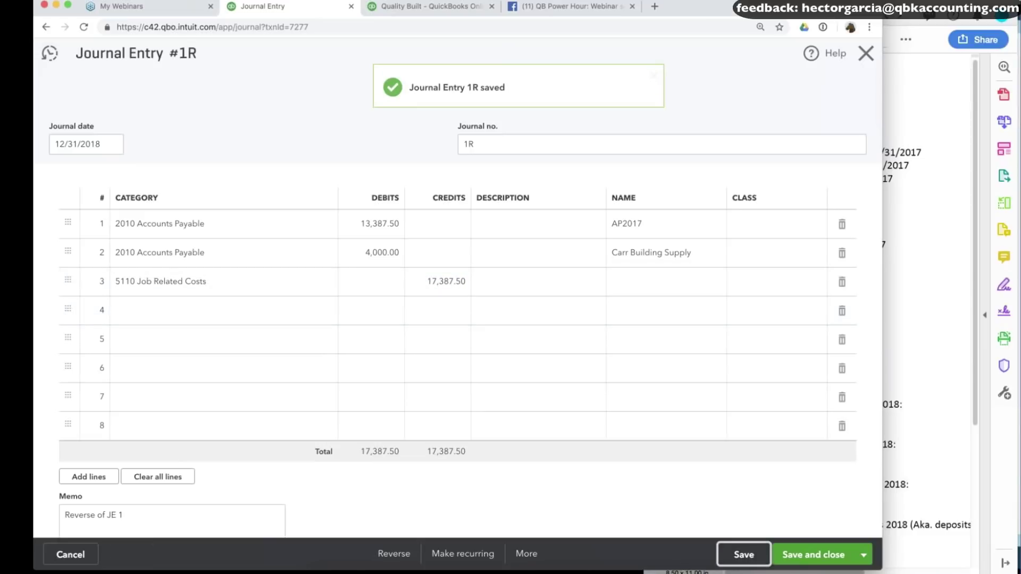
click(868, 53)
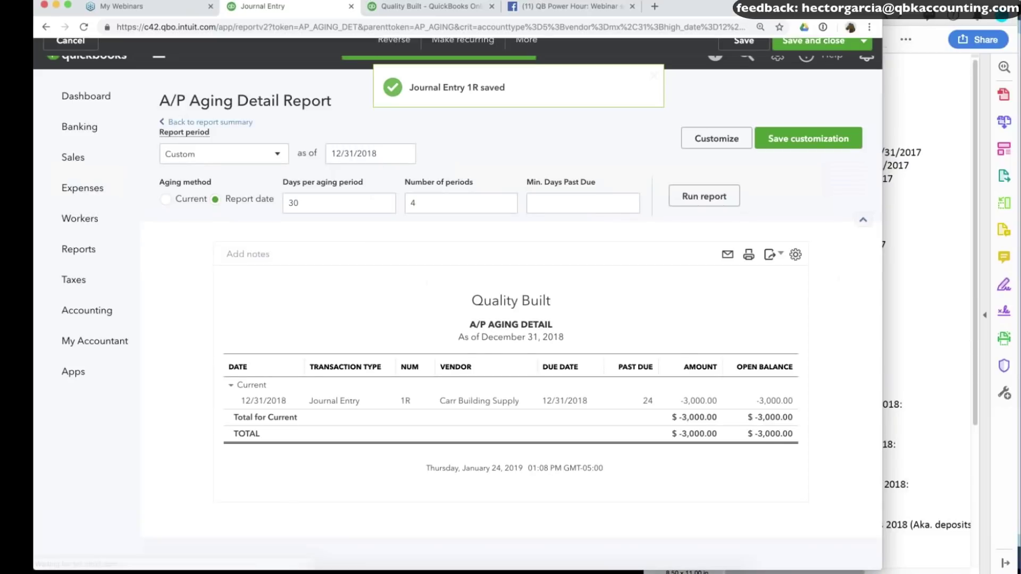
click(187, 122)
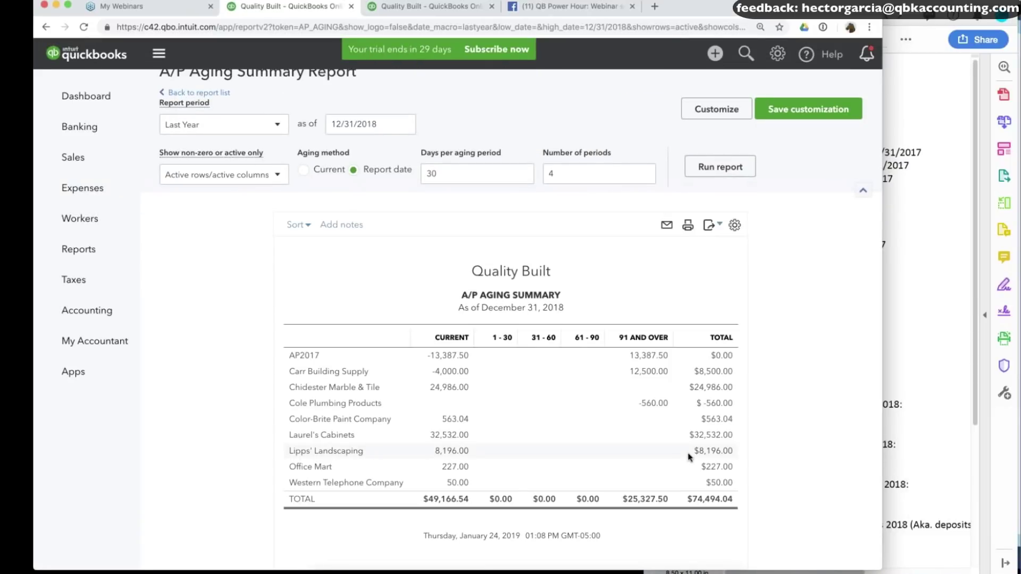
Check the notes' estimated $5,000 inventory balance, then return to the Reports list.
click(924, 416)
scroll(818, 354, down, 4)
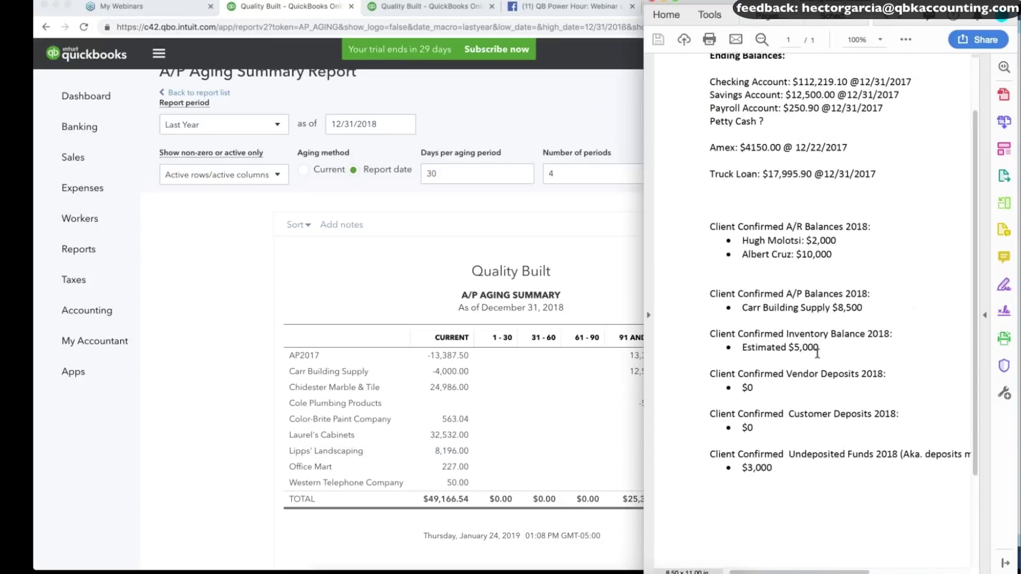
scroll(817, 354, down, 1)
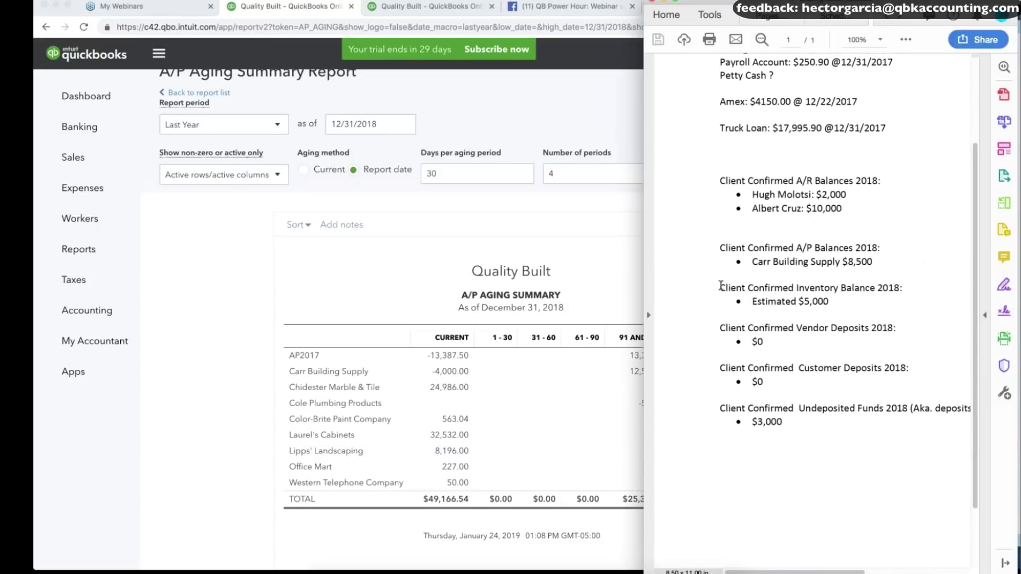
mouse_move(832, 301)
mouse_down()
mouse_move(752, 301)
mouse_move(835, 288)
mouse_up()
click(835, 287)
scroll(187, 177, up, 1)
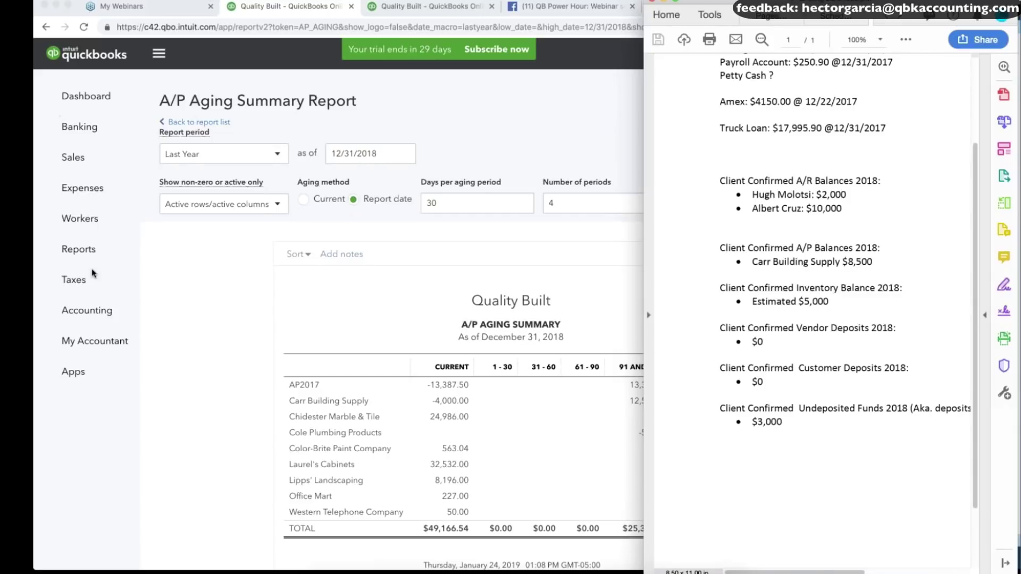
click(88, 250)
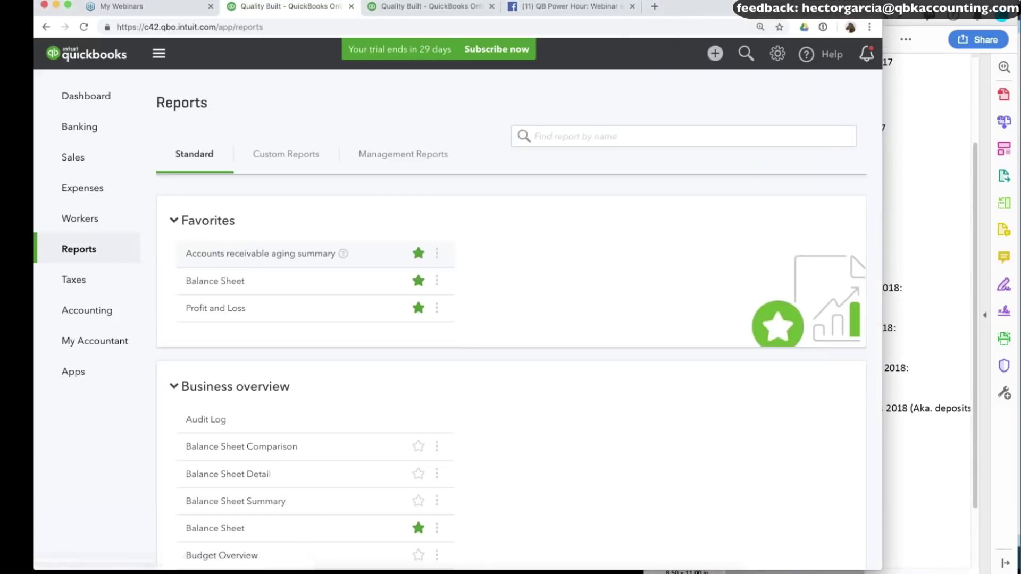
Run the Balance Sheet report for Last Year (2018).
click(217, 320)
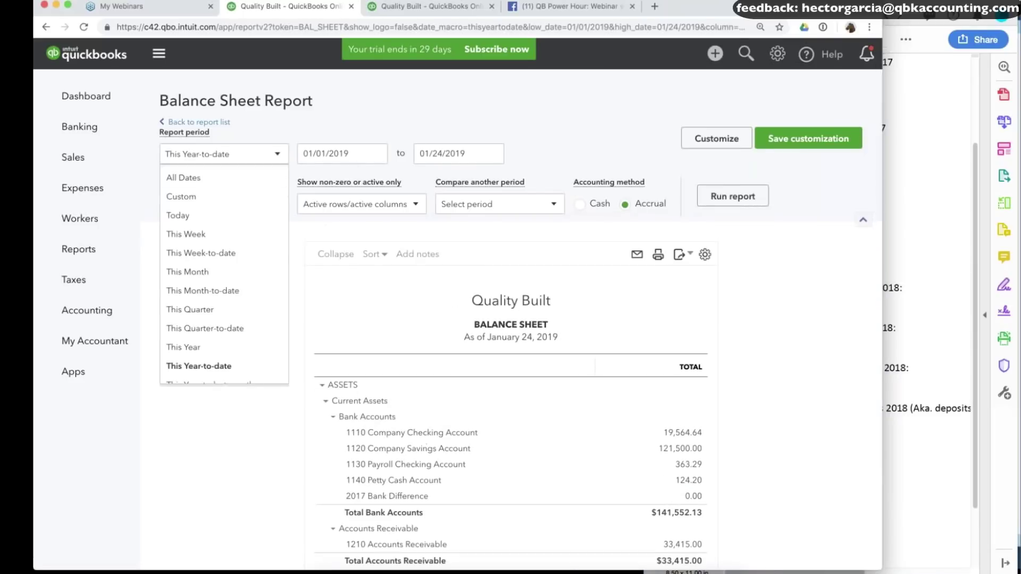
scroll(266, 262, down, 6)
click(255, 238)
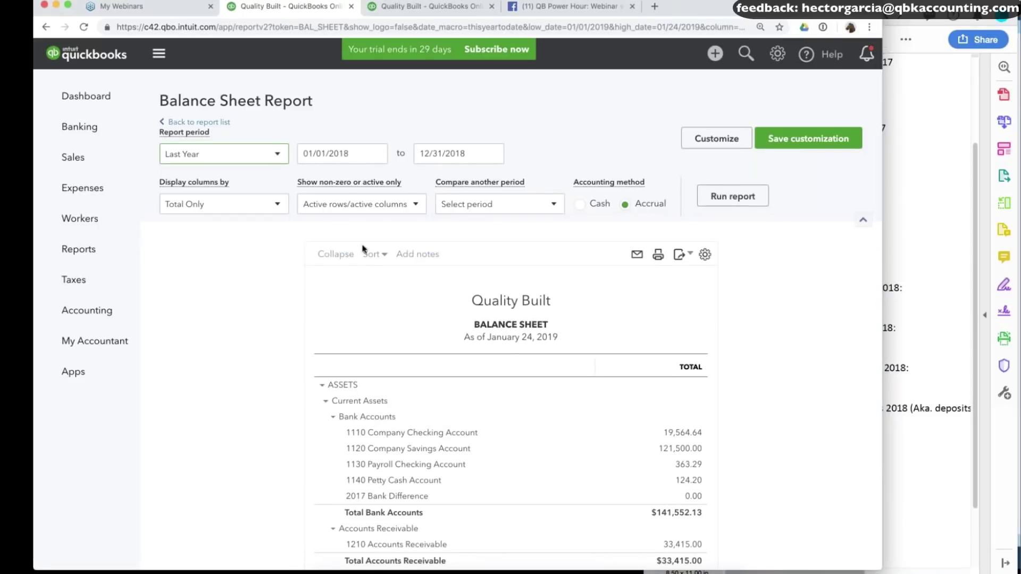
click(726, 196)
Add a previous-period comparison to the 2018 balance sheet and start a new journal entry.
scroll(723, 190, up, 3)
click(498, 204)
click(450, 238)
click(732, 196)
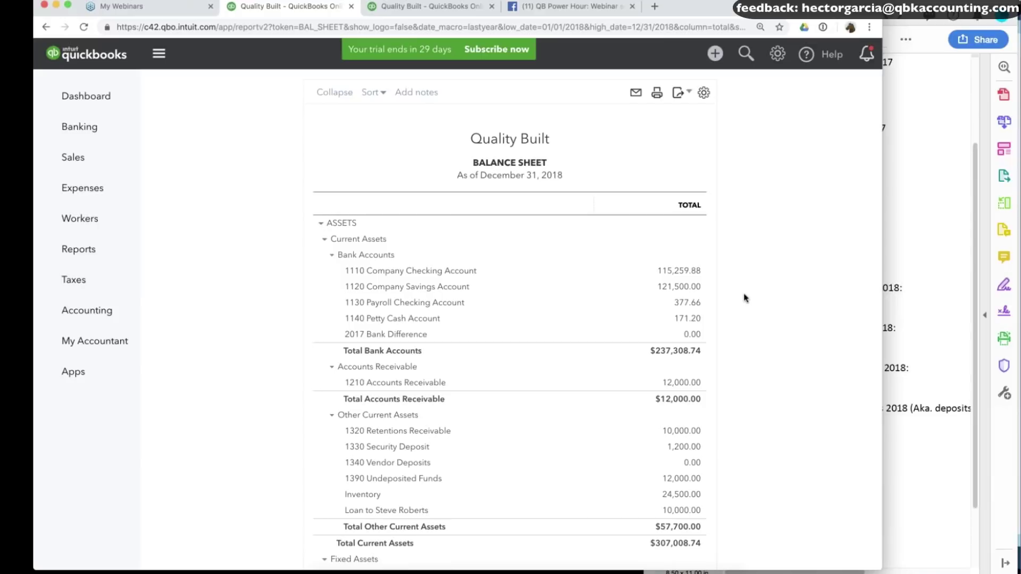
scroll(745, 298, down, 2)
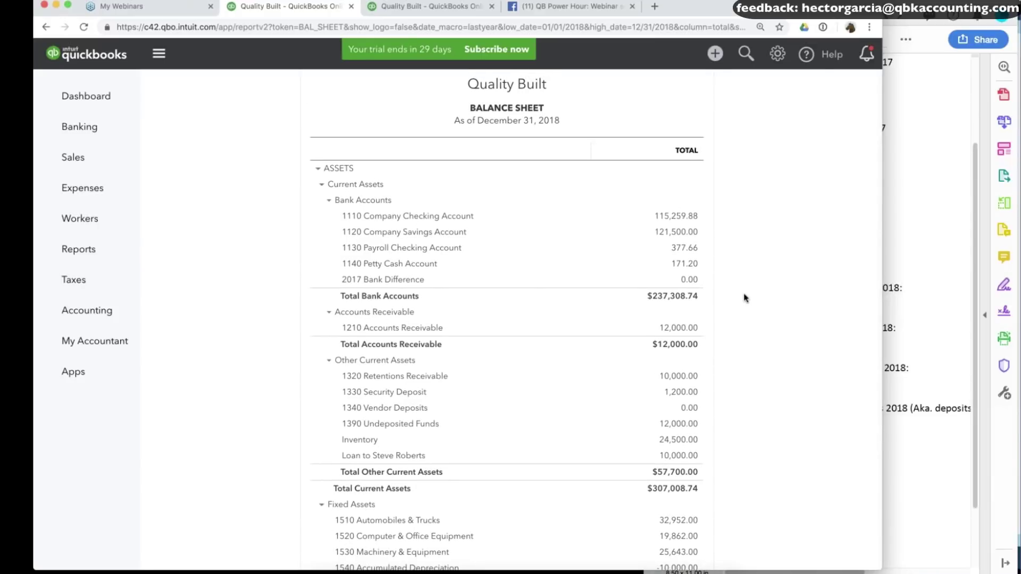
scroll(741, 292, down, 2)
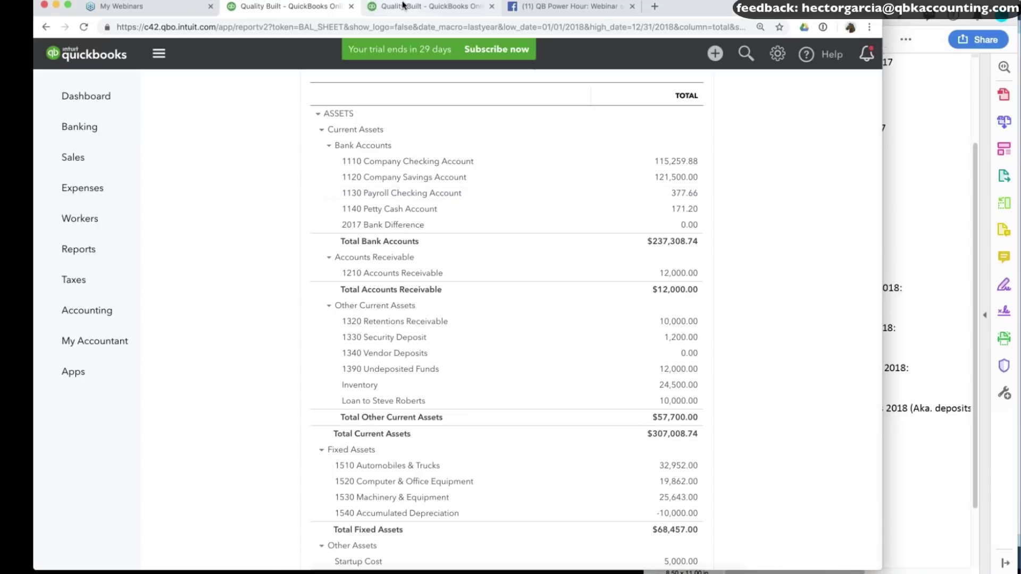
click(426, 6)
click(715, 53)
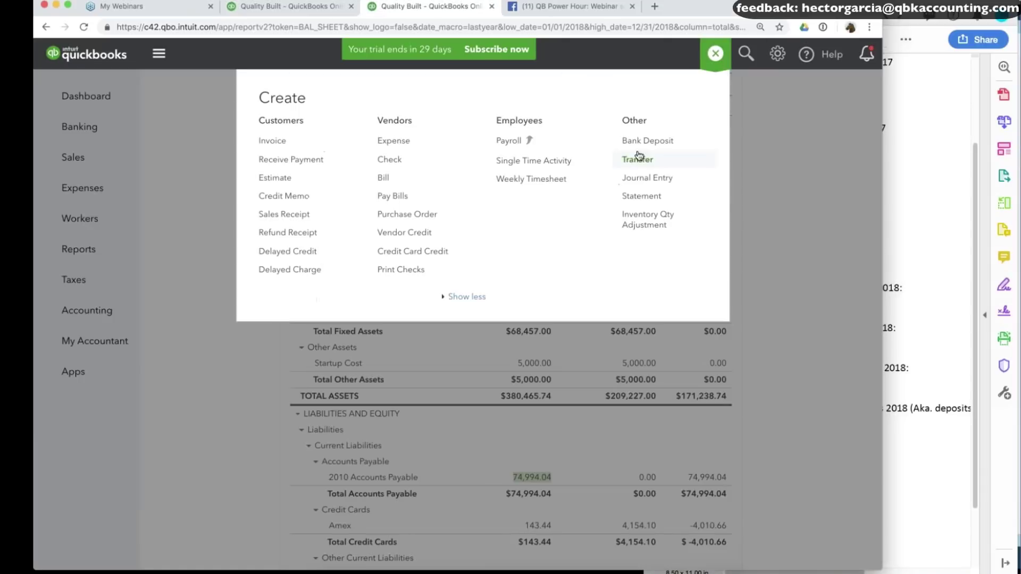
Start a new journal entry with Inventory on line 1, and check Inventory's balance on the balance sheet.
click(661, 181)
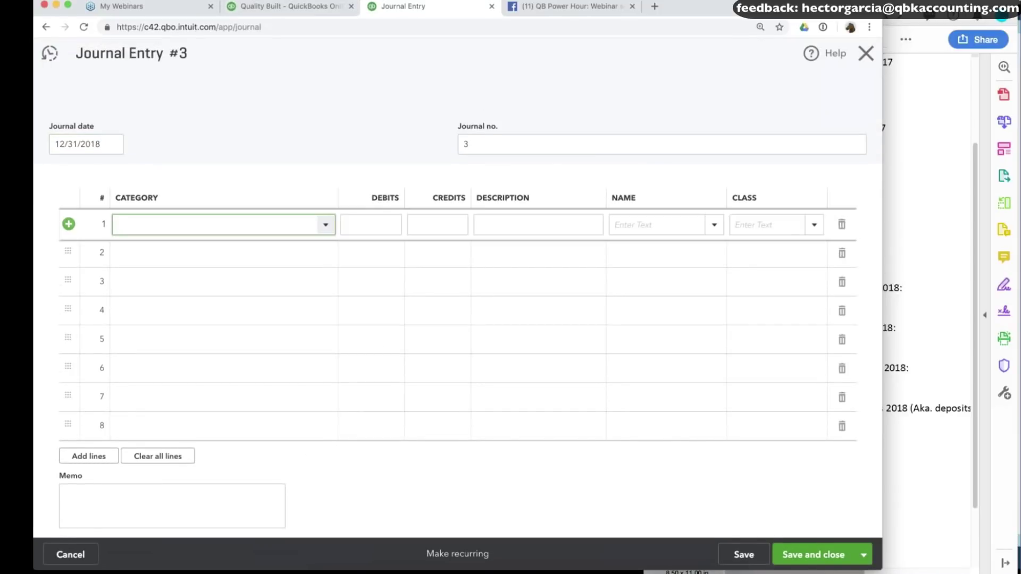
text(Inventory)
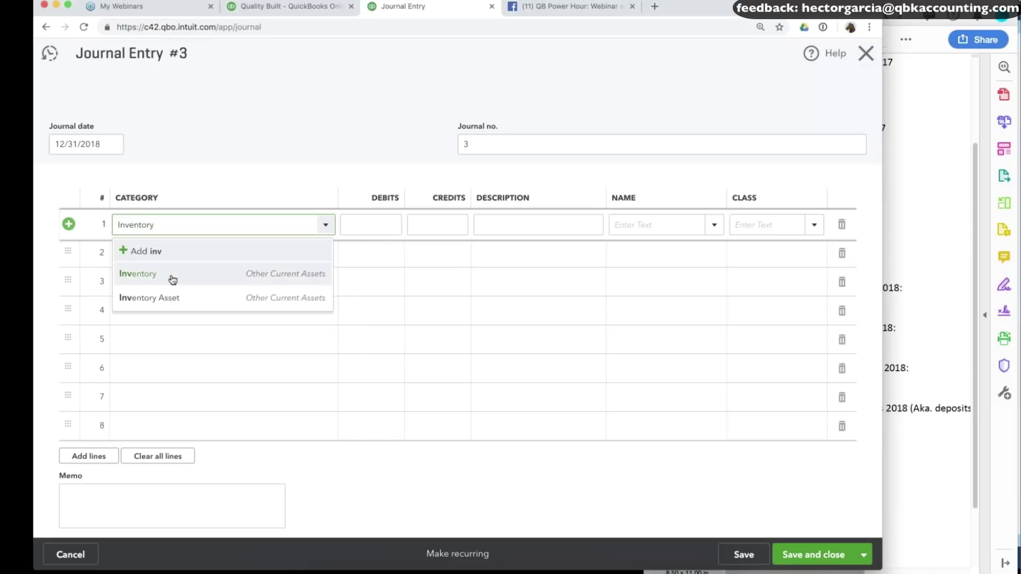
click(171, 275)
click(388, 224)
text(4)
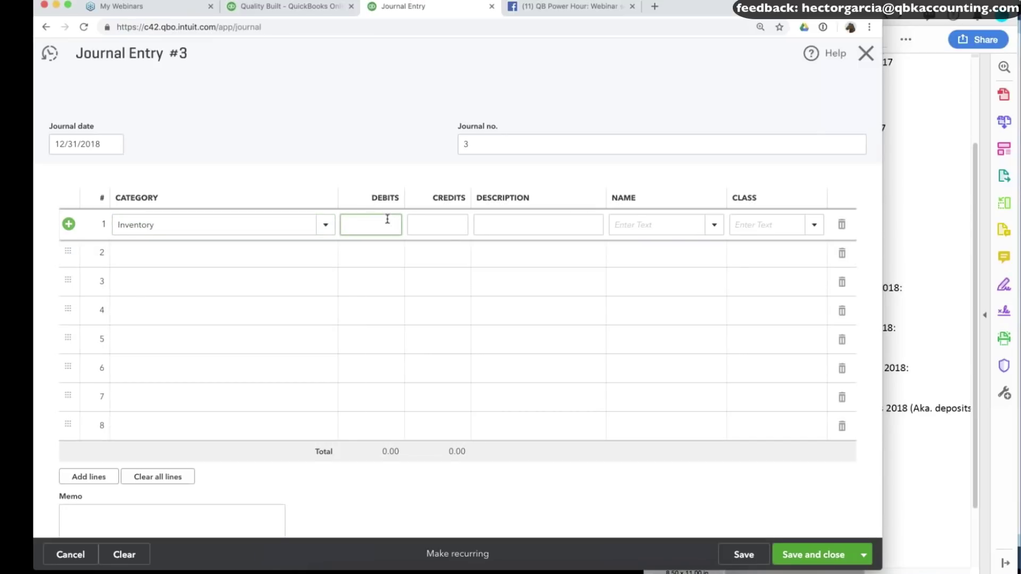
text(500)
click(280, 3)
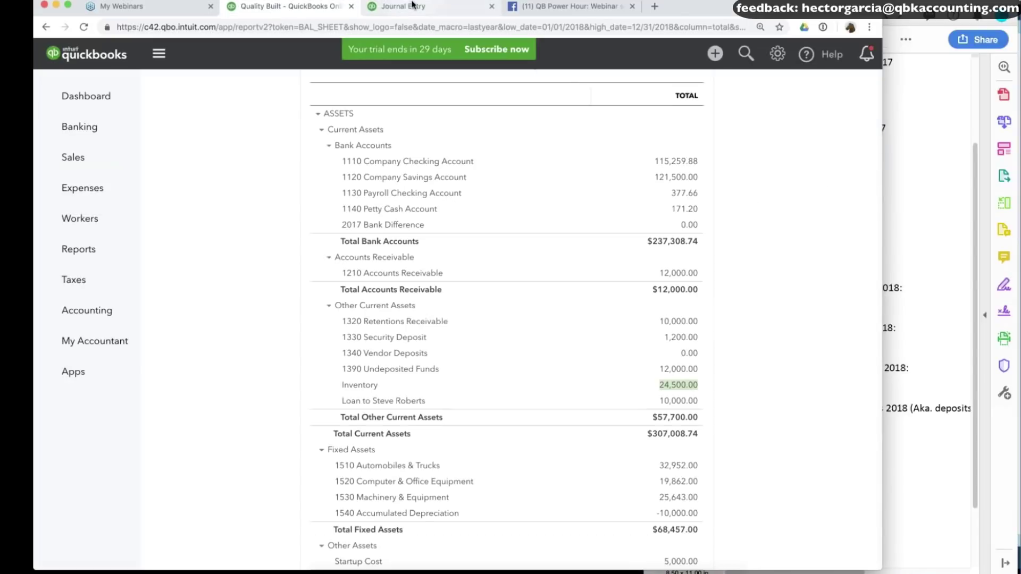
click(413, 4)
Reduce line 1's amount by 5,000 to 19,500.00 and move it into the credit column.
click(392, 225)
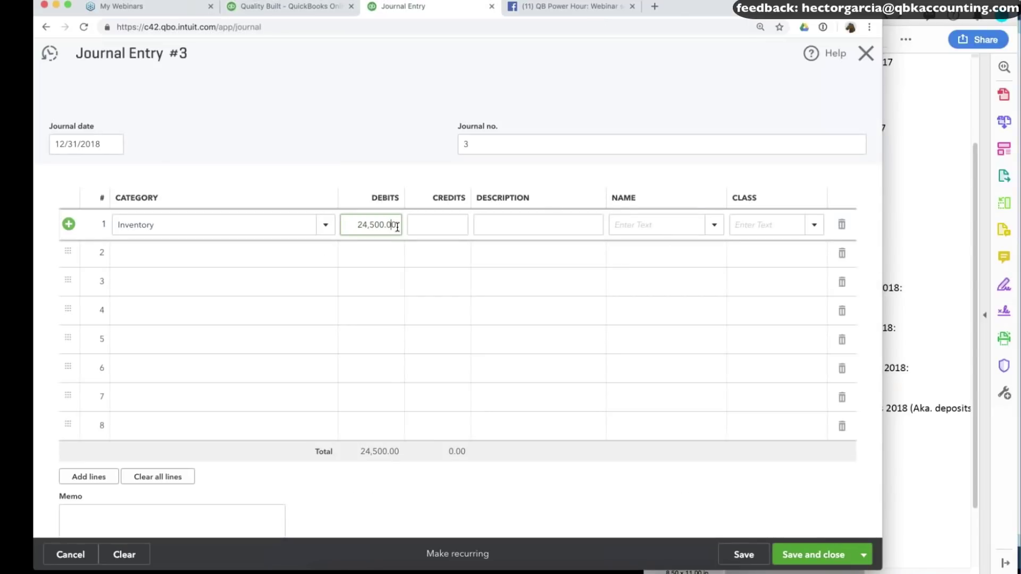
text(-5000)
click(383, 241)
click(373, 224)
key(ctrl+x)
click(429, 225)
key(ctrl+v)
Debit Cost of Goods Sold 19,500.00 on line 2 and save the journal entry.
click(225, 261)
text(Cost)
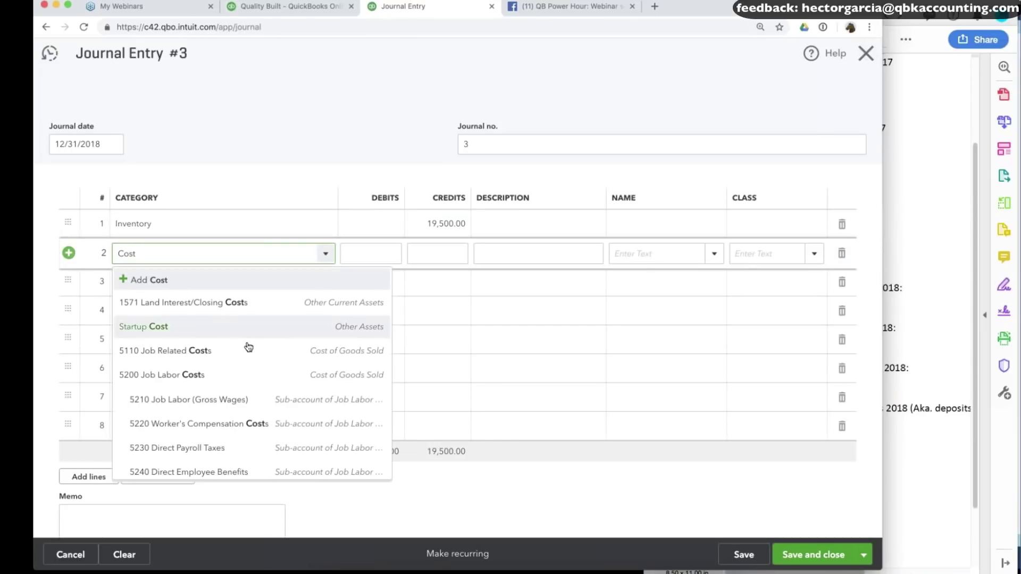
scroll(239, 349, down, 2)
click(287, 330)
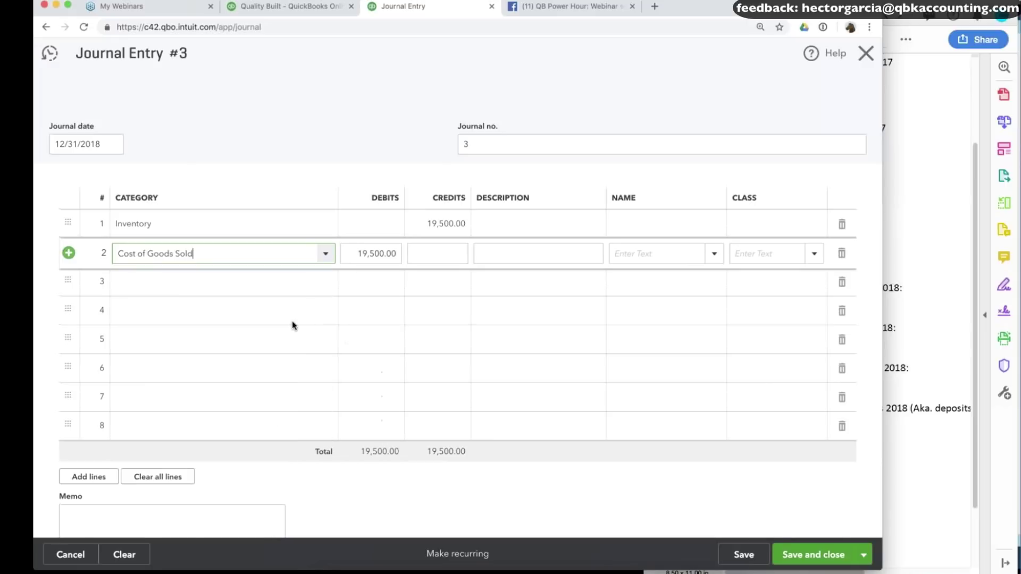
click(745, 555)
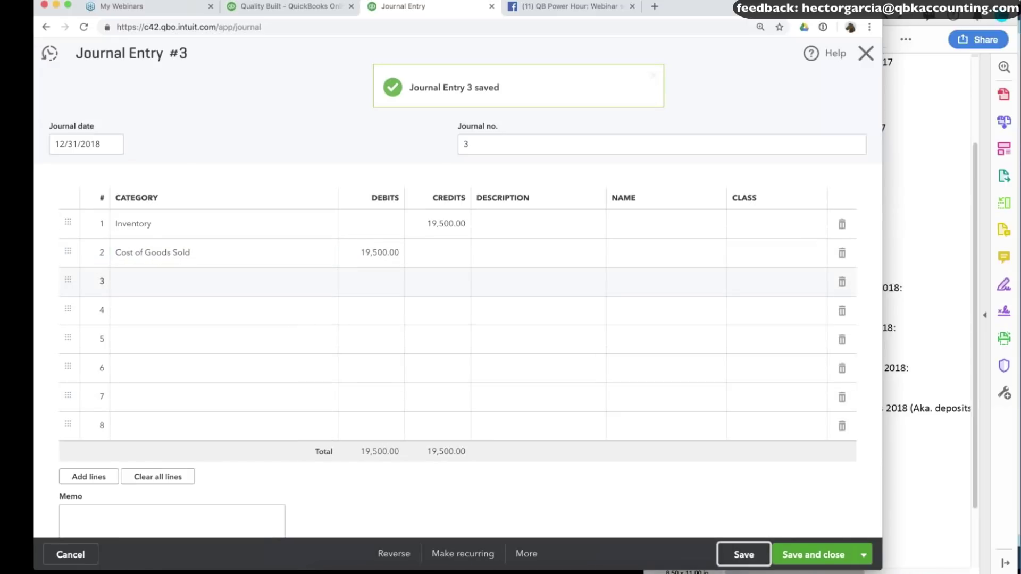
click(287, 6)
scroll(733, 213, up, 5)
Re-run the balance sheet to include the new entry, and scroll through the balances.
click(729, 196)
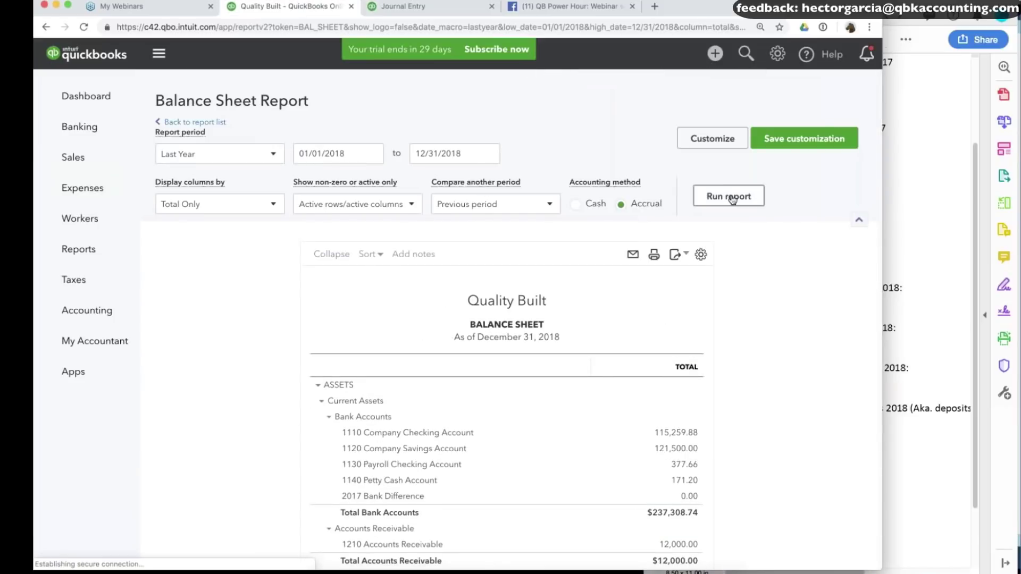
scroll(511, 320, down, 10)
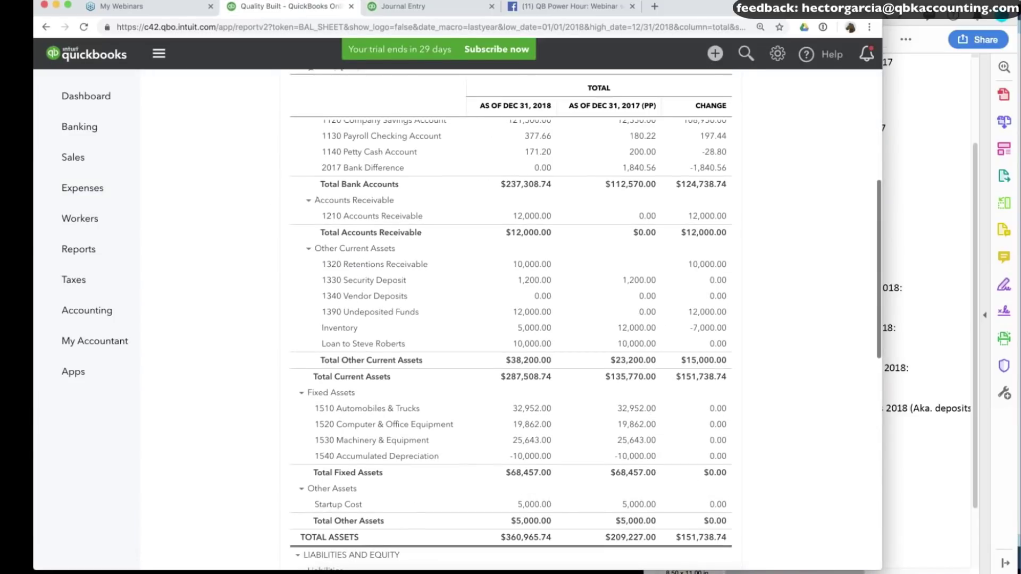
scroll(511, 319, up, 3)
scroll(511, 319, down, 3)
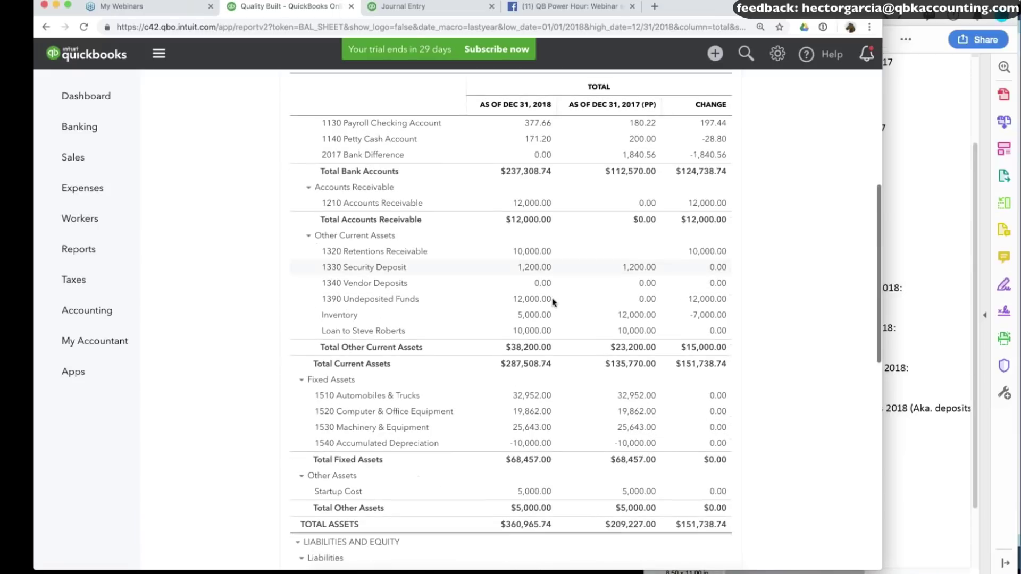
scroll(542, 319, down, 5)
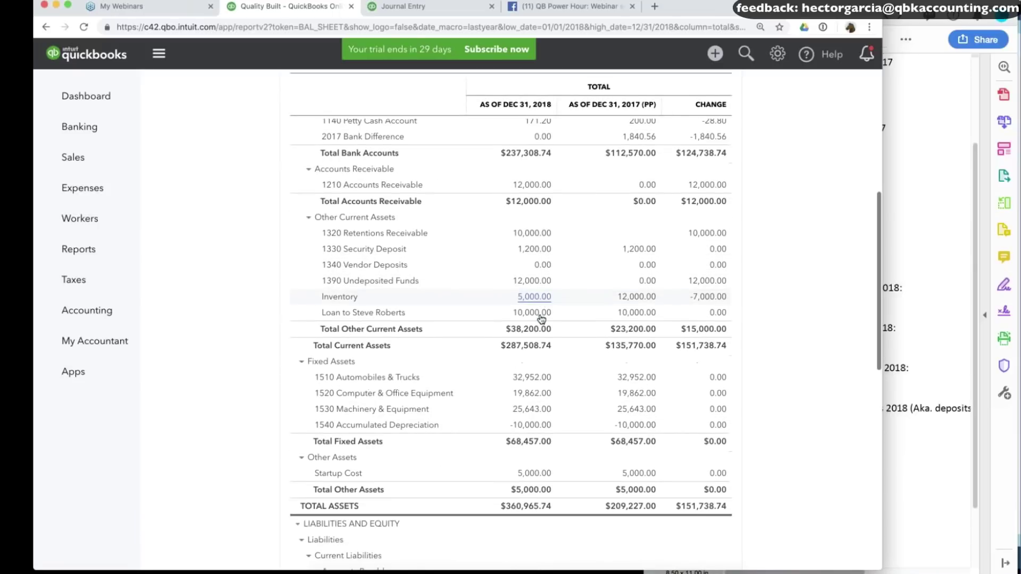
scroll(695, 390, down, 3)
Compare the client-confirmed vendor deposits line in the notes PDF with the balance sheet.
click(915, 346)
scroll(798, 298, down, 1)
drag(746, 299, 812, 314)
click(761, 360)
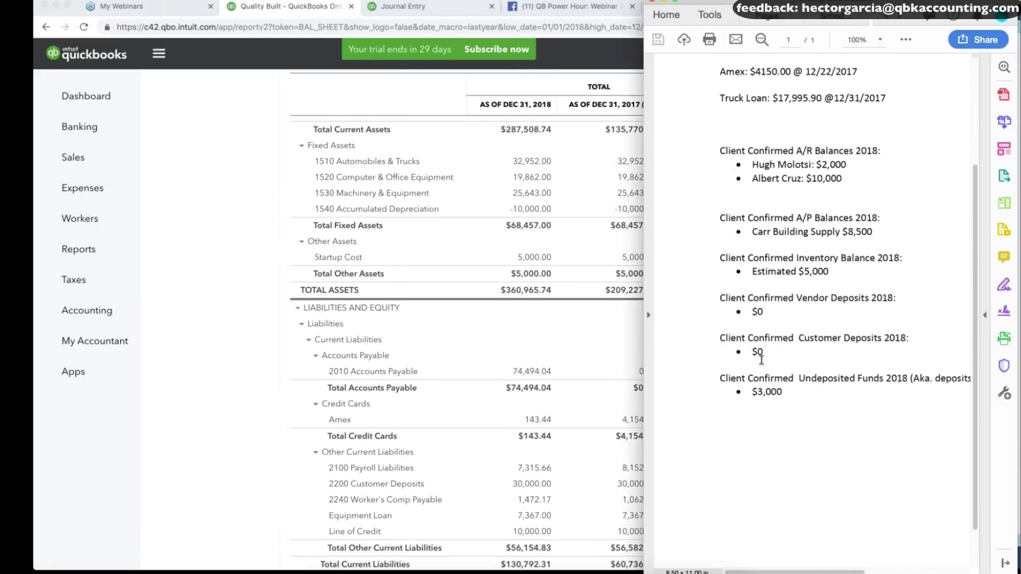
scroll(269, 291, up, 5)
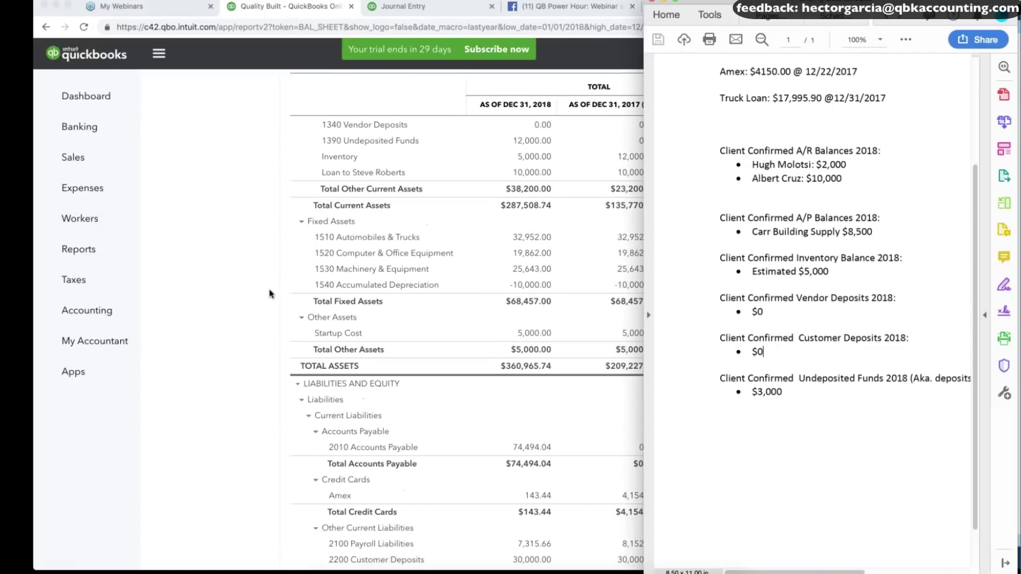
click(285, 276)
scroll(285, 276, up, 1)
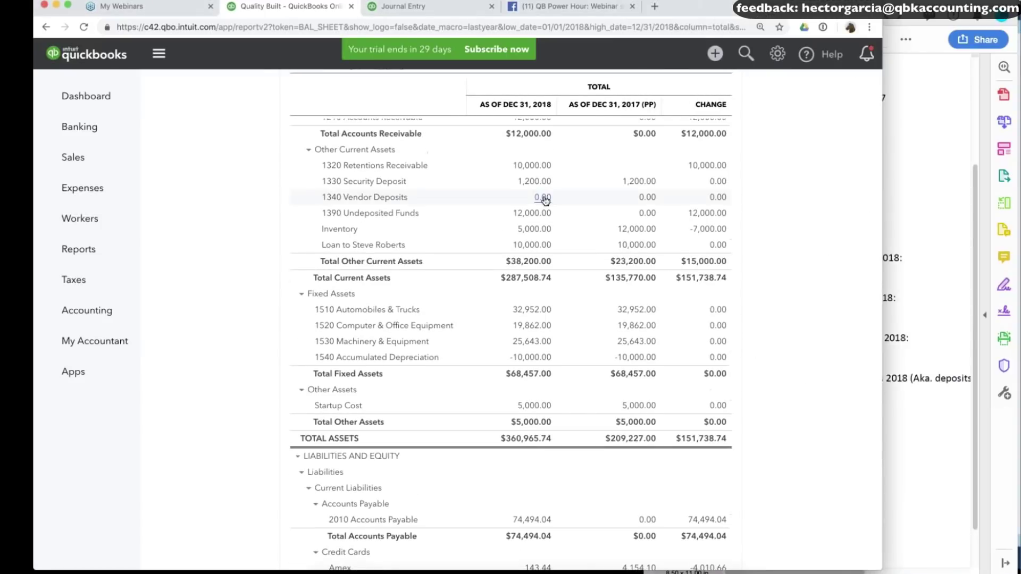
scroll(543, 199, down, 12)
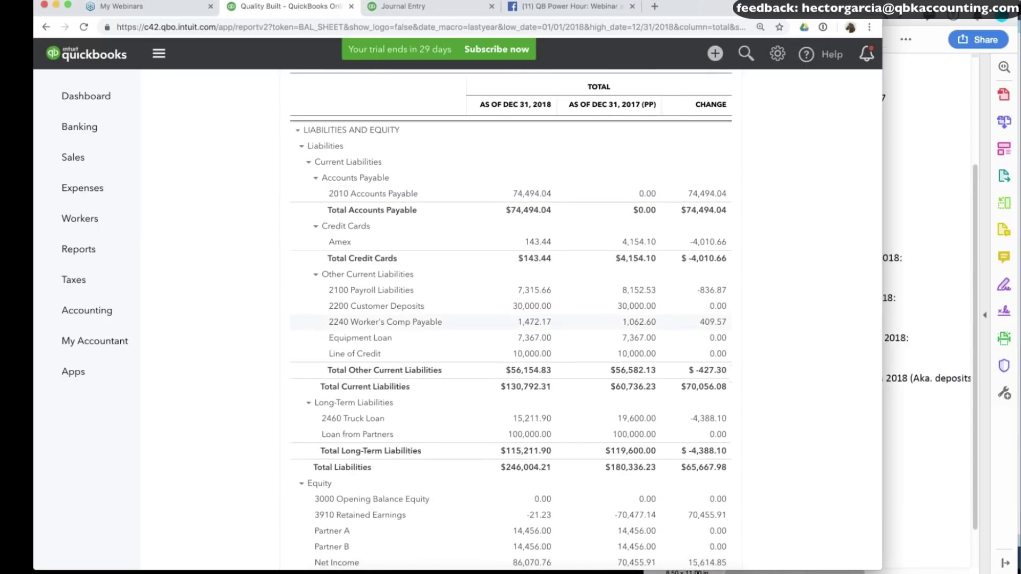
Recheck the client notes against the balance sheet to confirm Inventory now shows 5,000.00.
click(872, 390)
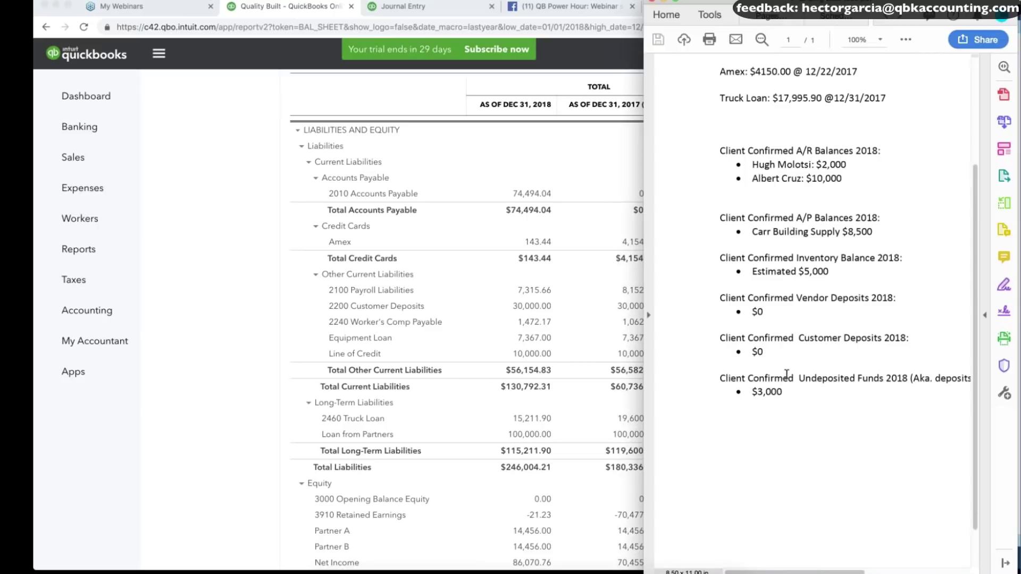
scroll(787, 373, down, 2)
scroll(786, 374, right, 3)
drag(759, 350, 758, 361)
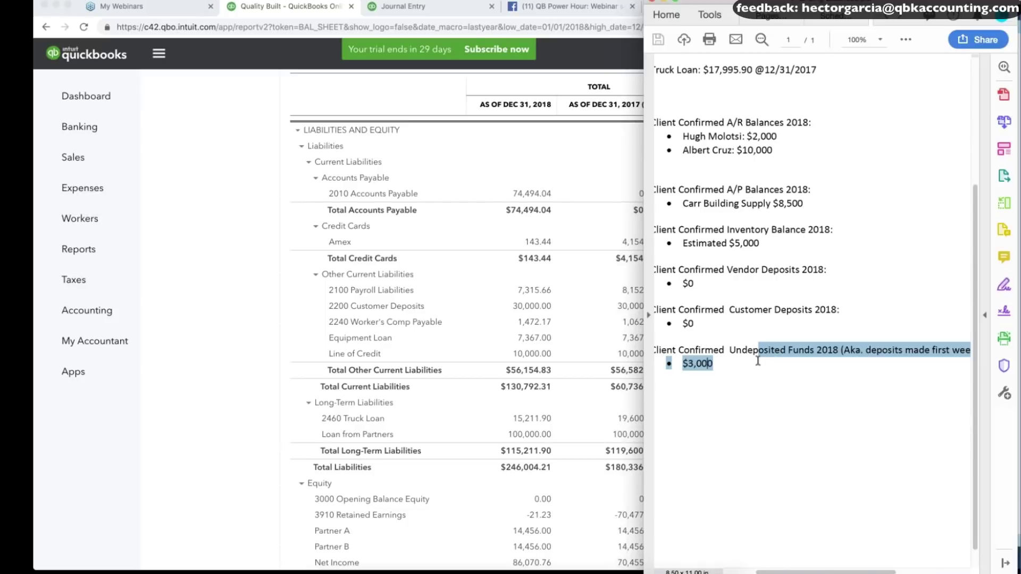
scroll(758, 361, left, 1)
key(super+Tab)
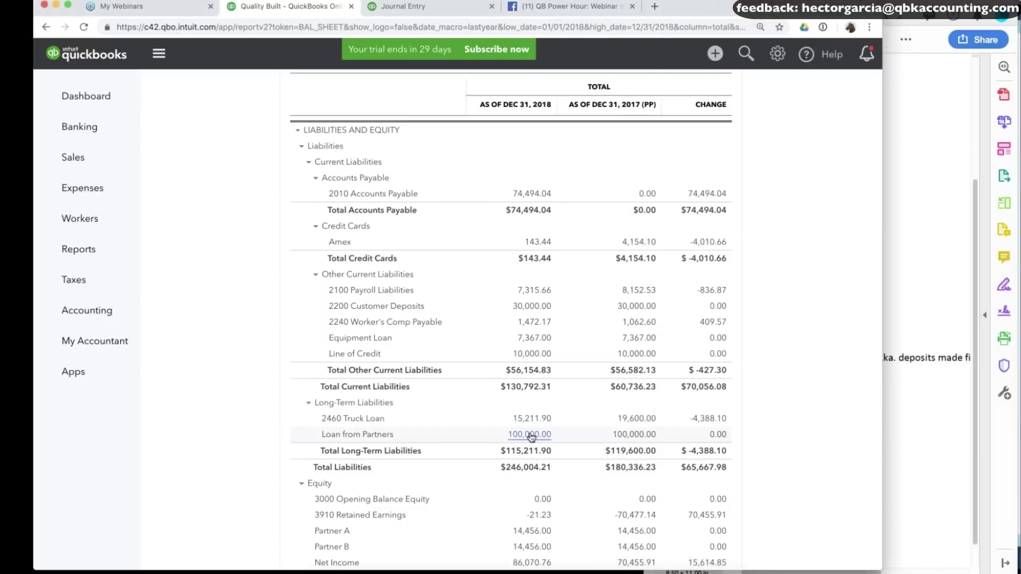
scroll(511, 319, down, 3)
scroll(511, 319, up, 2)
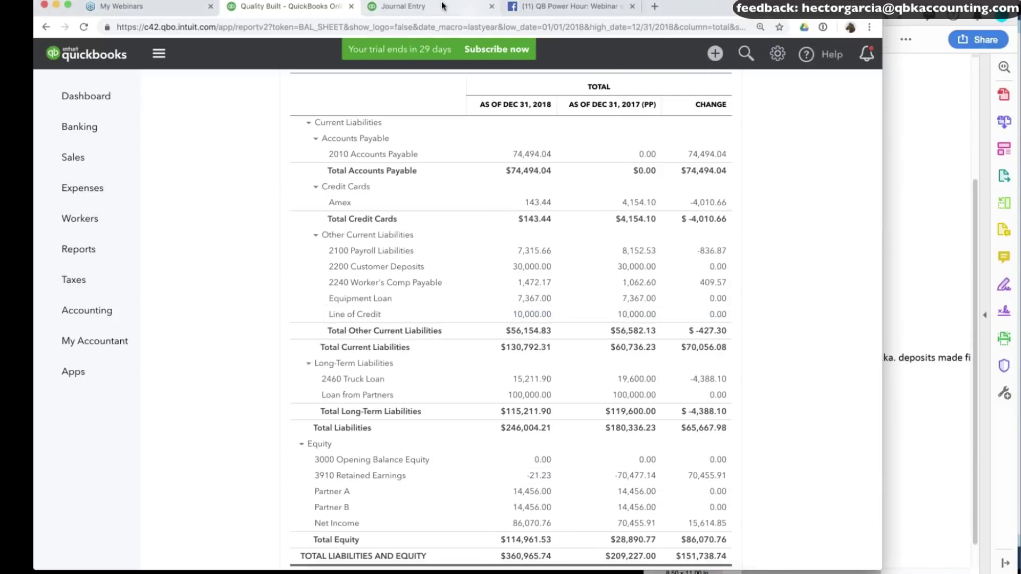
click(415, 7)
Add line 3 as a 30,000.00 debit to 2200 Customer Deposits.
click(204, 282)
text(cust)
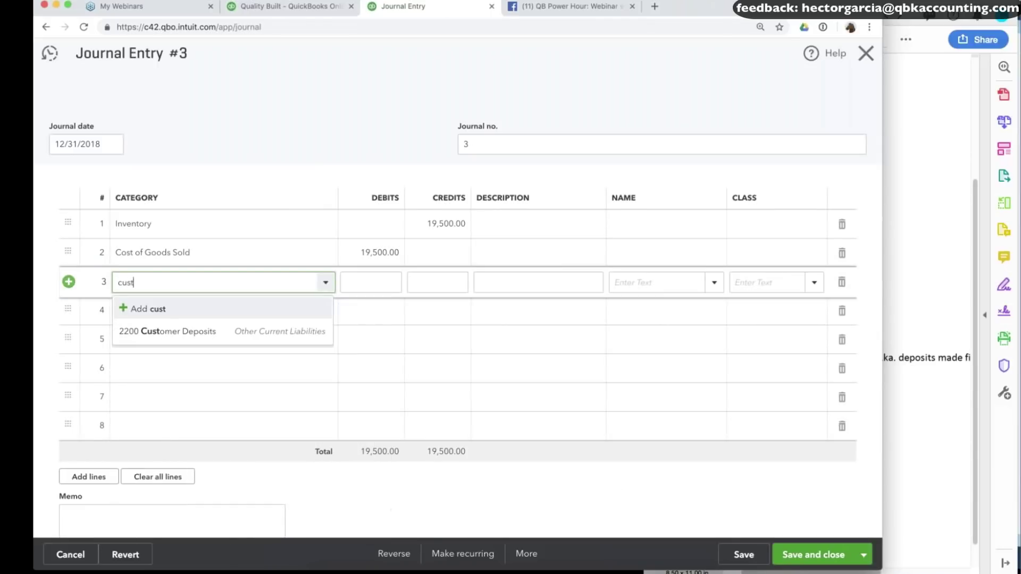
click(206, 331)
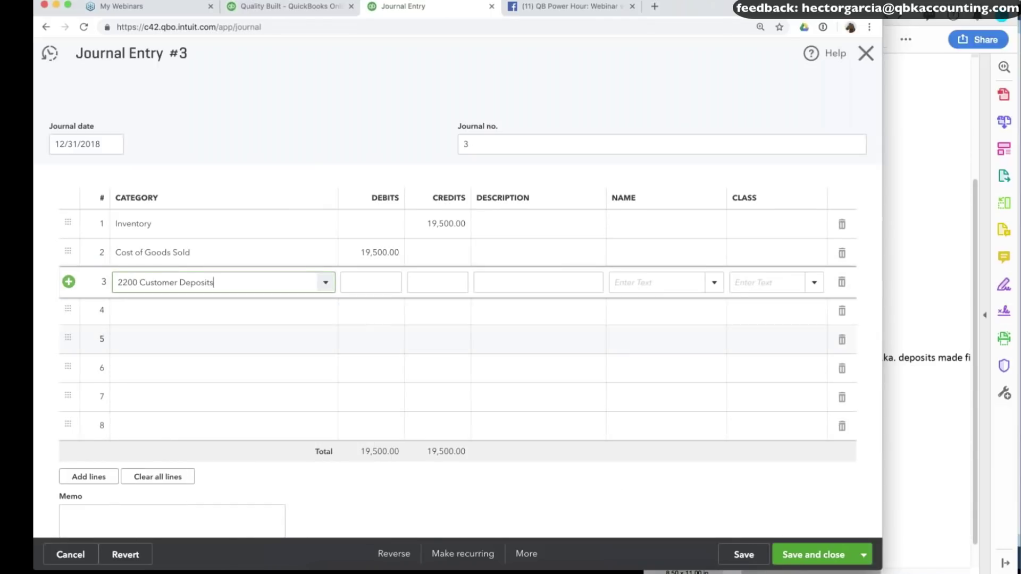
click(427, 277)
click(381, 282)
text(30000)
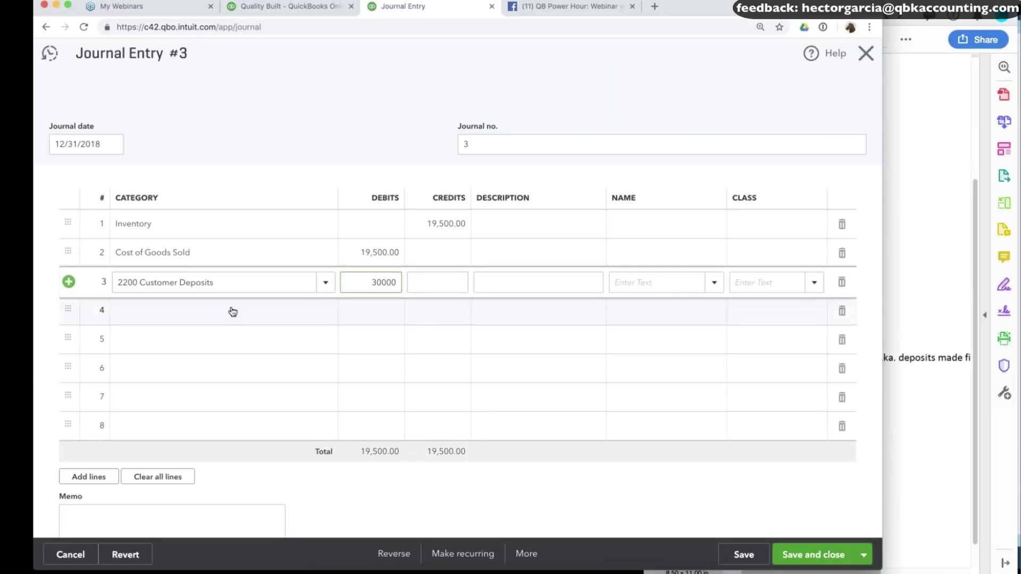
key(Tab)
key(Tab)
key(Tab)
key(Tab)
key(Tab)
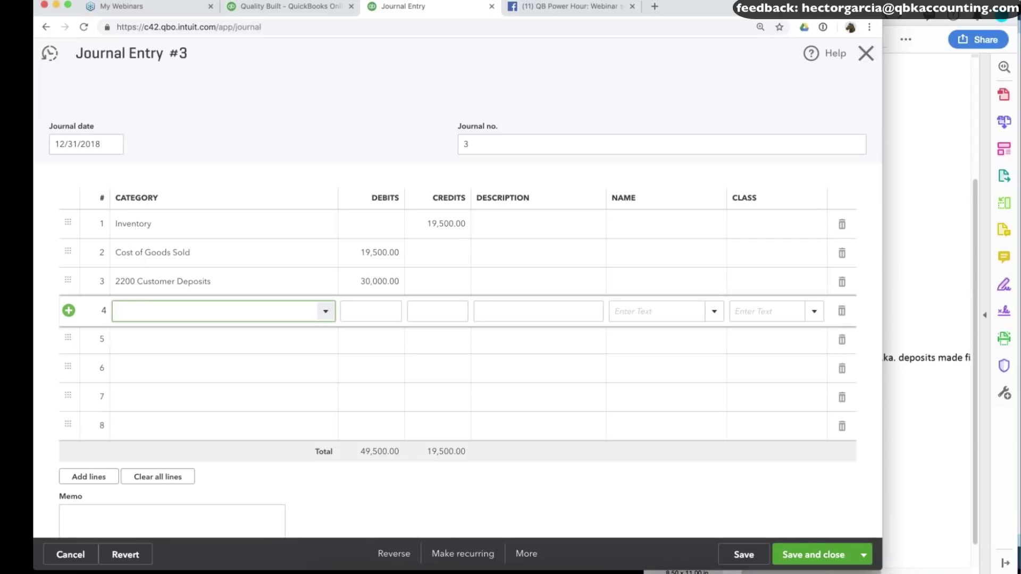
Credit Sales of Product Income 30,000.00 on line 4, review all lines, and save the entry.
text(sal)
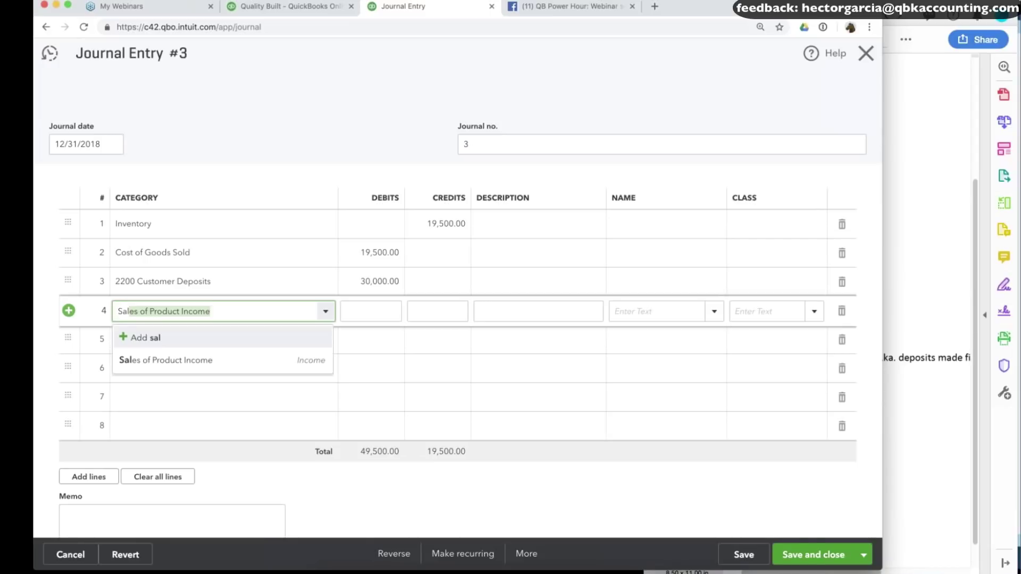
click(224, 362)
click(226, 287)
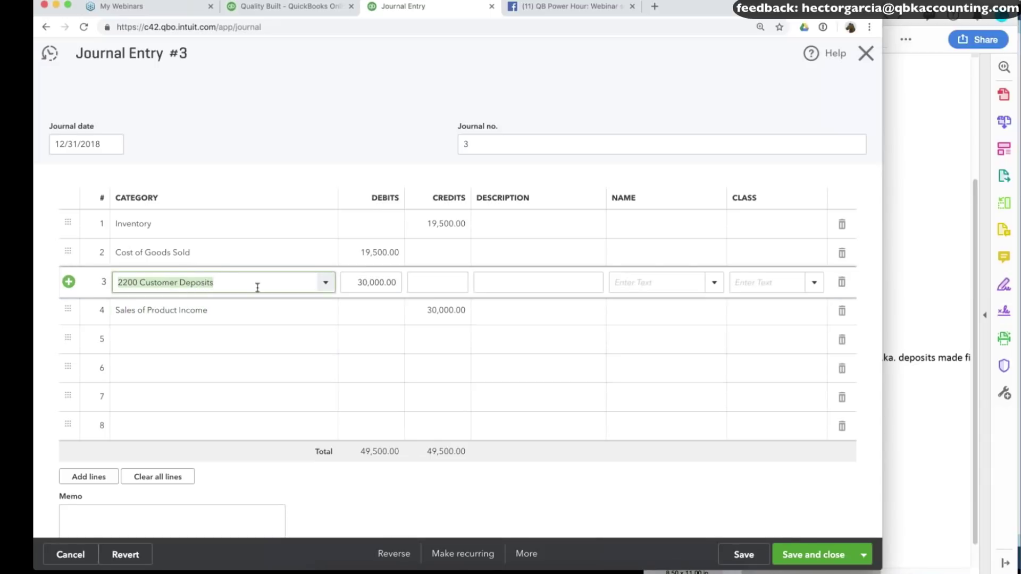
click(446, 310)
click(440, 223)
click(371, 254)
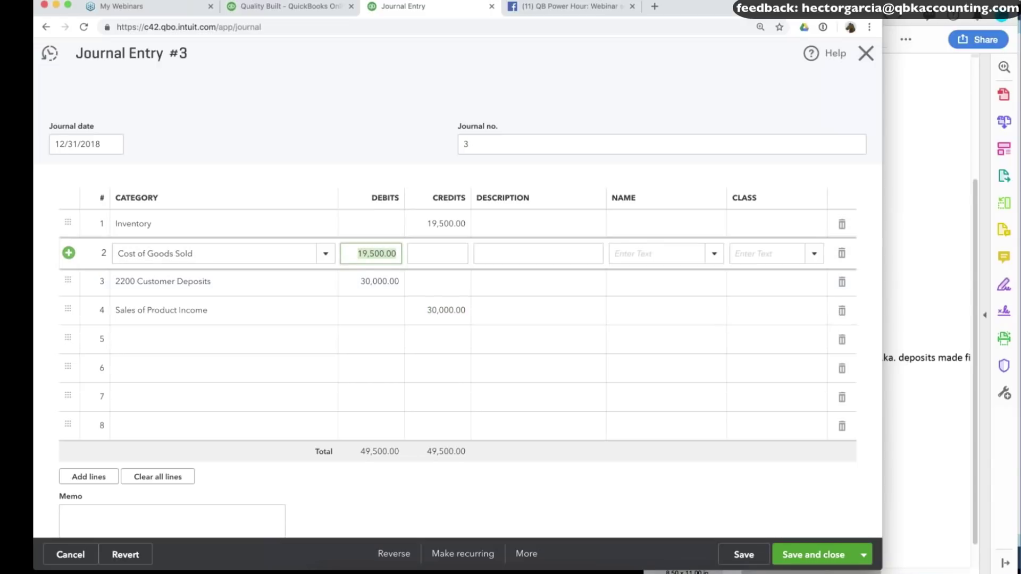
click(744, 555)
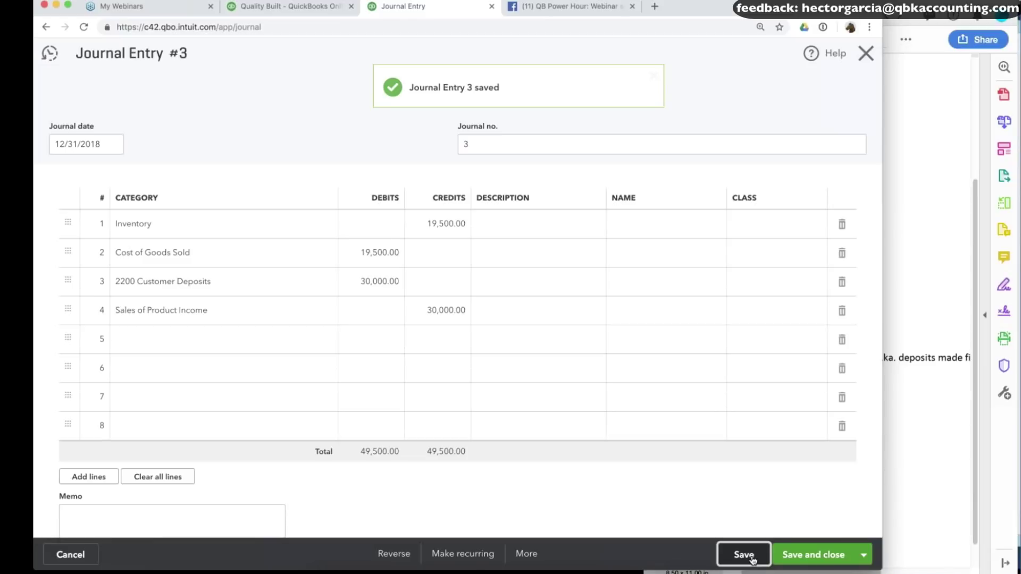
click(315, 4)
scroll(766, 282, up, 10)
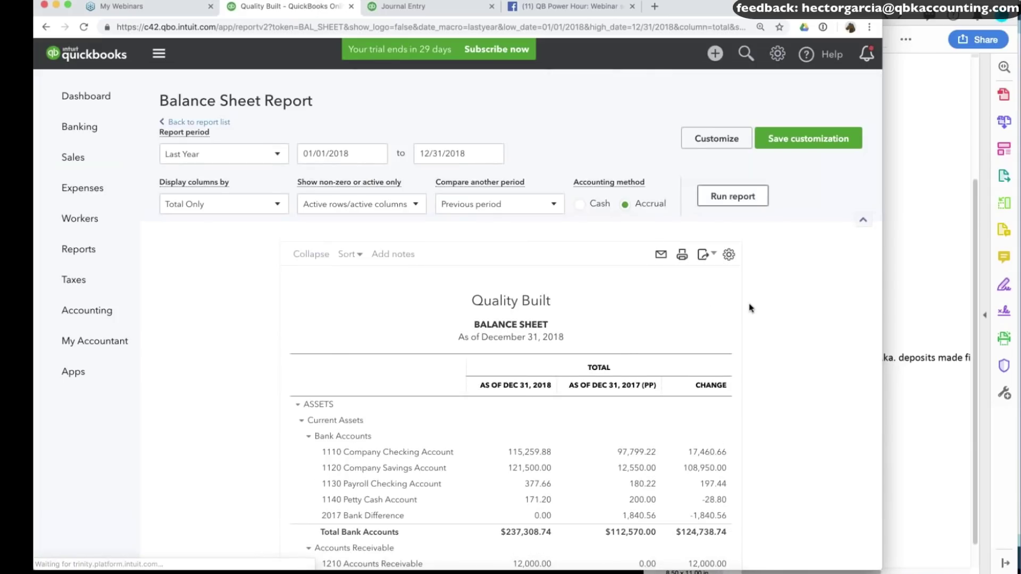
scroll(750, 307, down, 12)
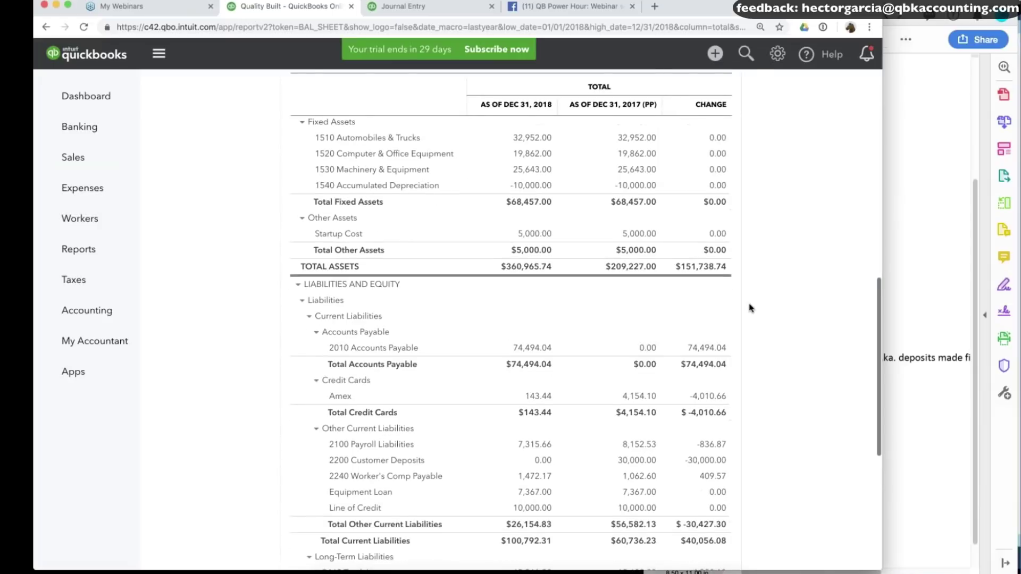
scroll(750, 308, down, 4)
scroll(521, 371, down, 4)
scroll(537, 346, up, 5)
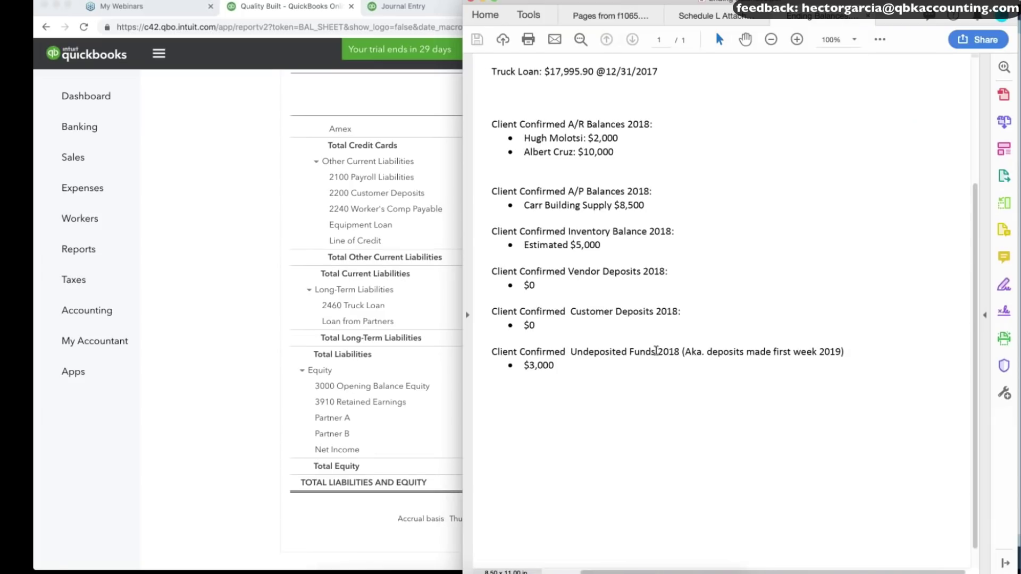
drag(658, 351, 674, 351)
drag(747, 352, 859, 354)
drag(556, 365, 525, 365)
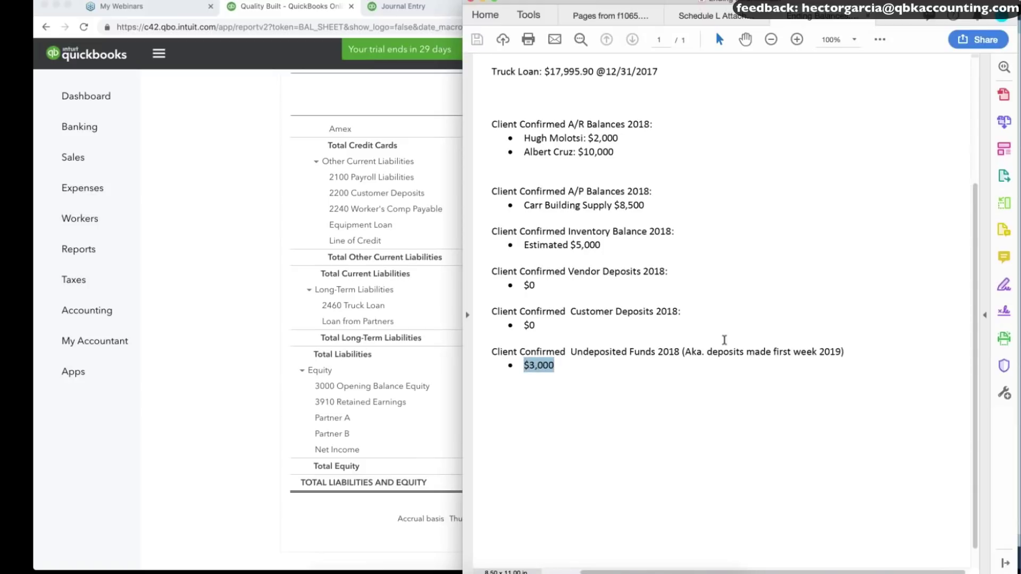
click(144, 167)
scroll(283, 239, up, 5)
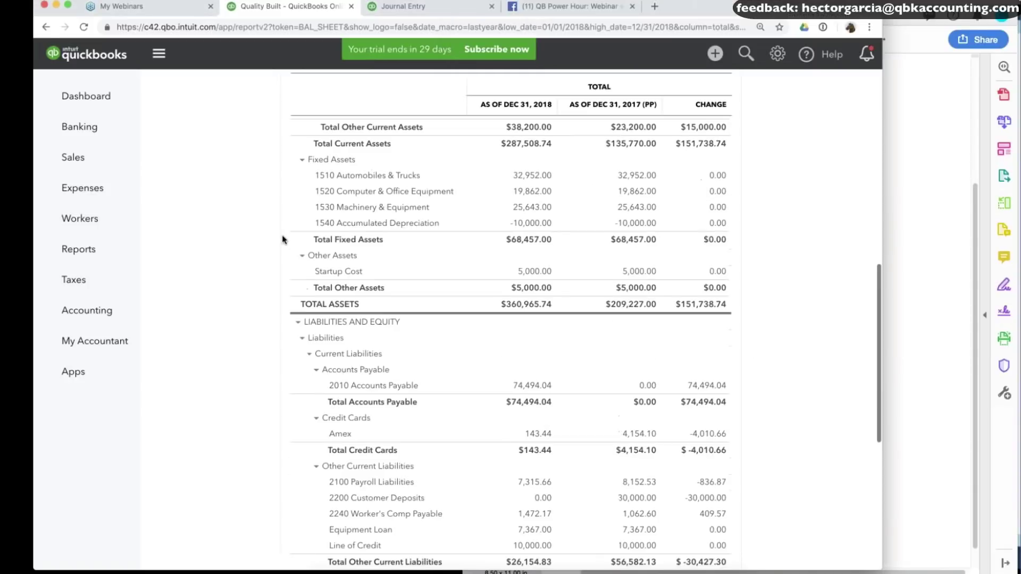
scroll(283, 239, up, 5)
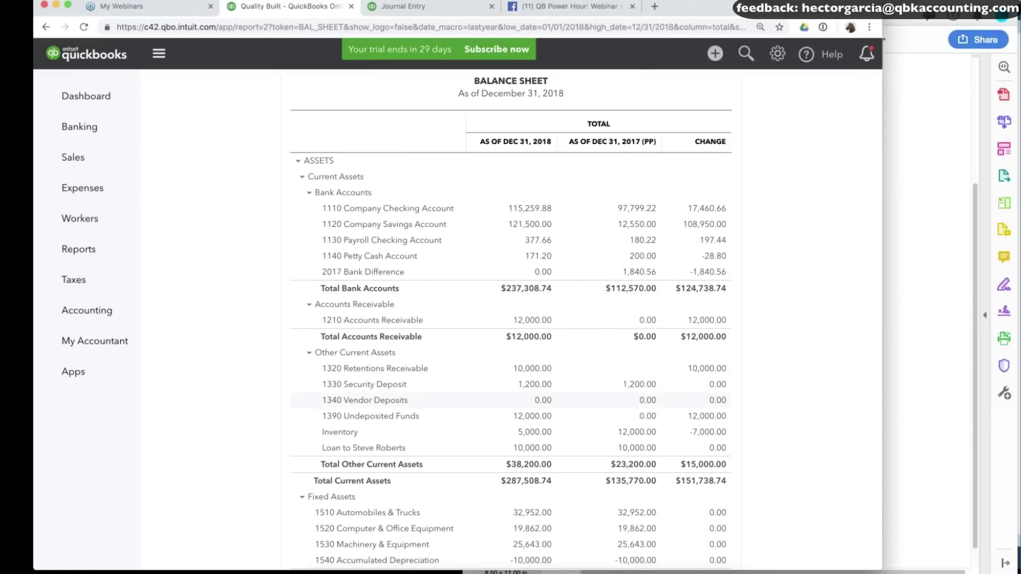
scroll(530, 387, down, 2)
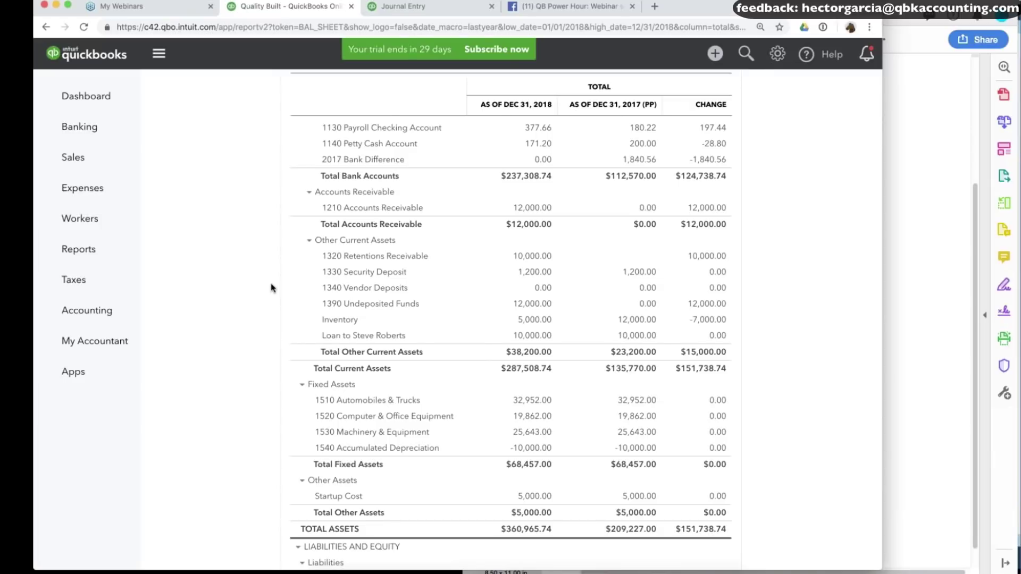
scroll(271, 285, up, 2)
scroll(271, 285, up, 4)
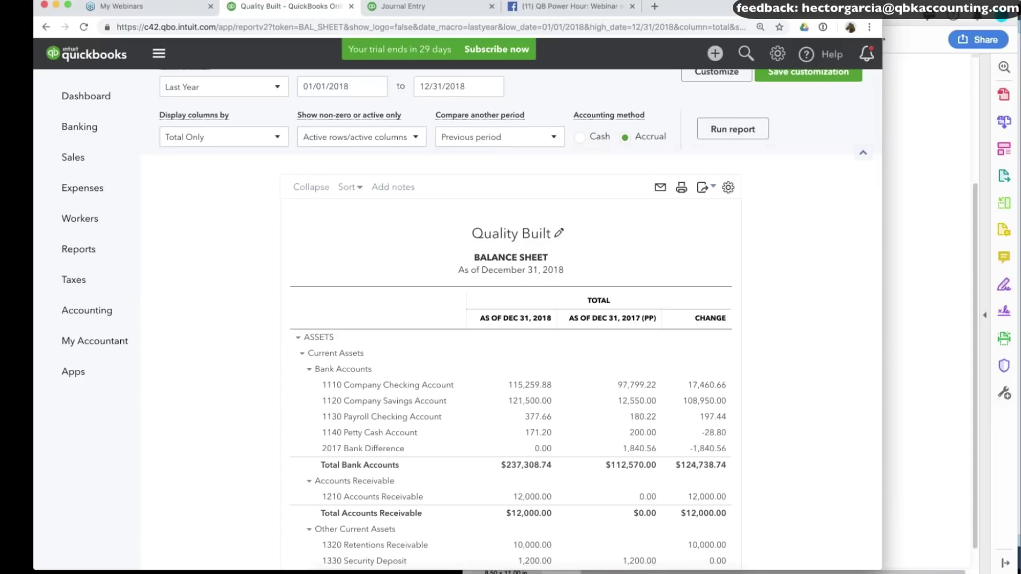
Start a new bank deposit including the Second Story Addition and Bathroom Addition payments.
click(715, 55)
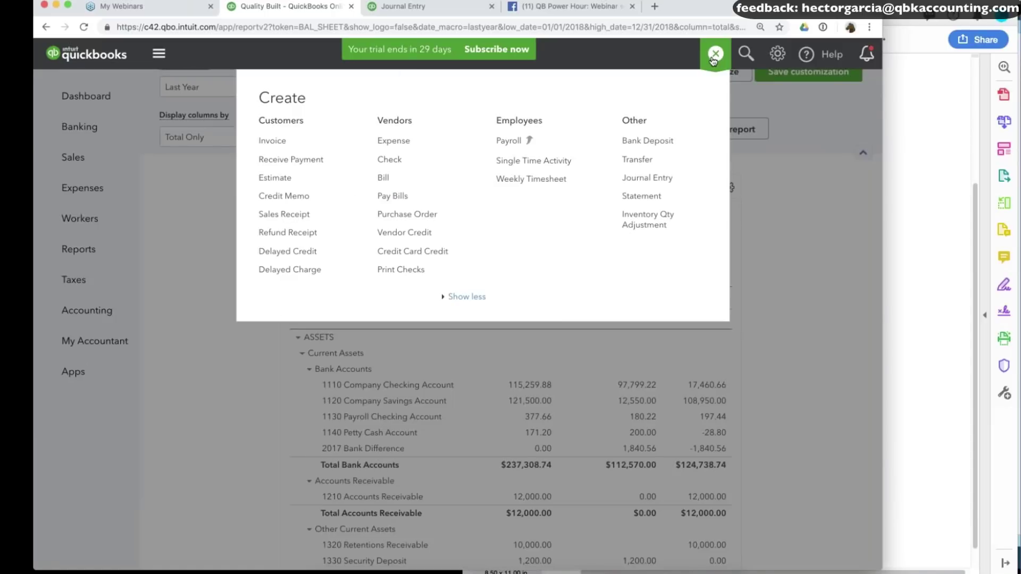
click(648, 140)
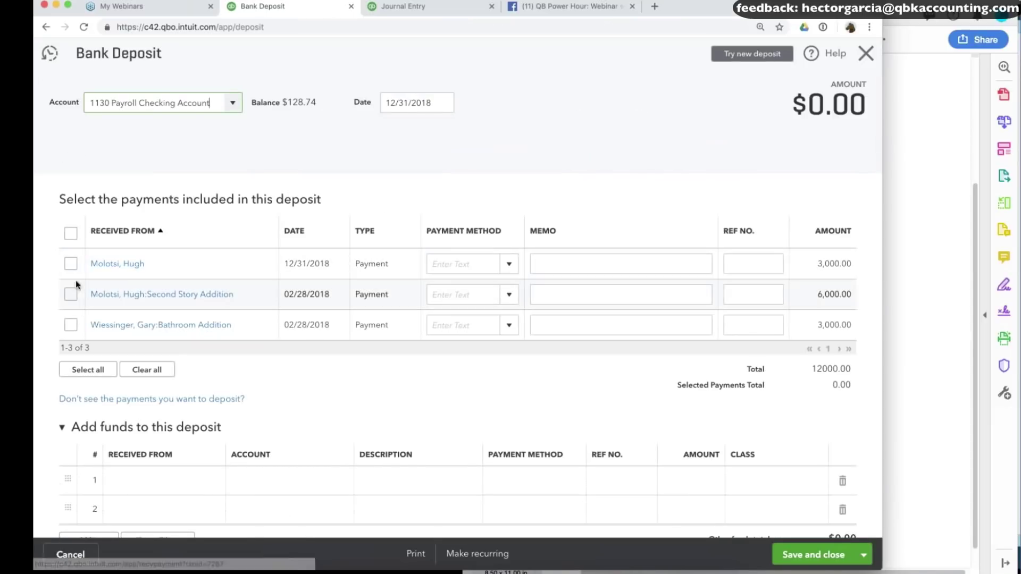
click(70, 295)
click(70, 325)
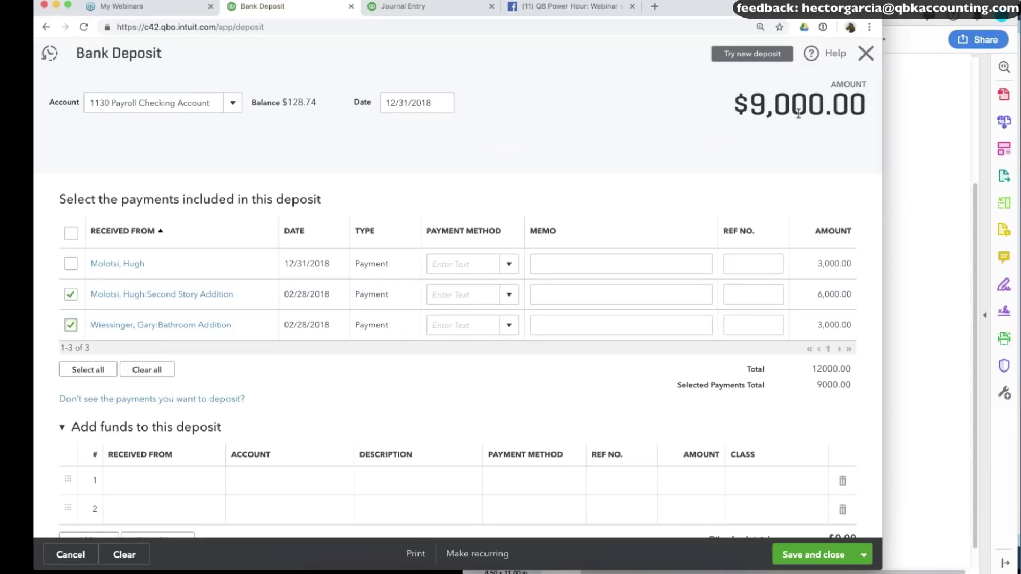
scroll(766, 173, down, 2)
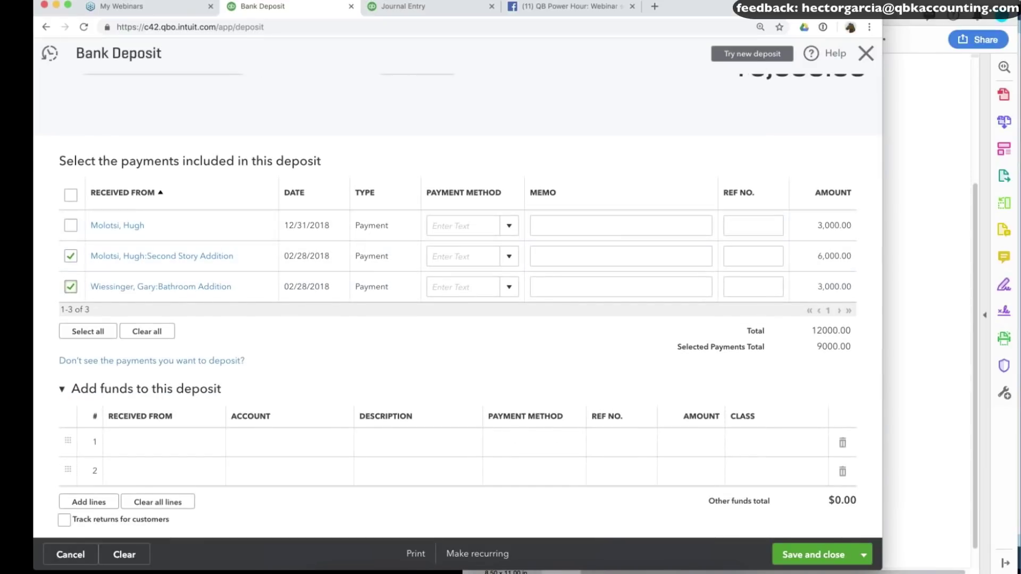
drag(289, 226, 329, 226)
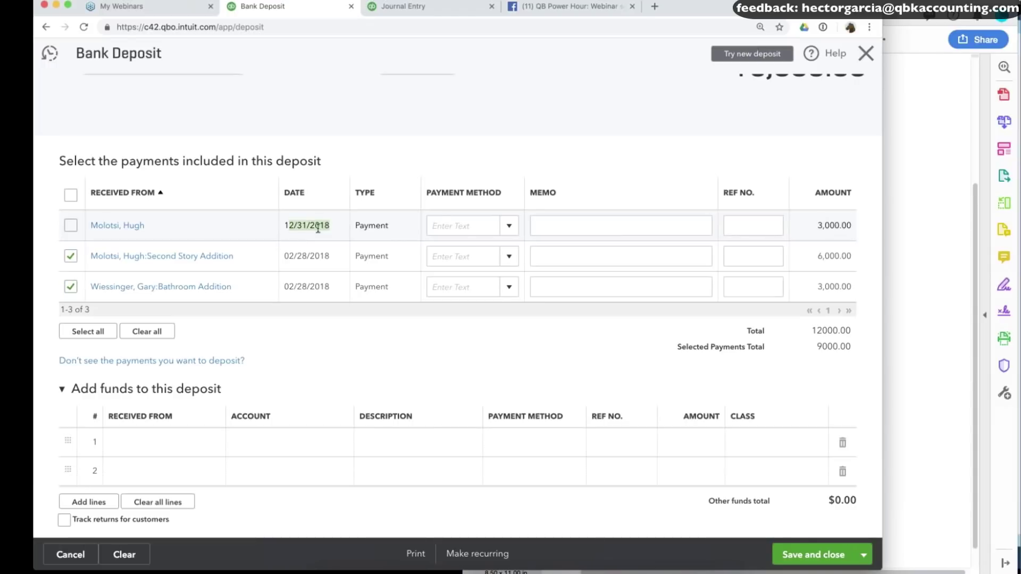
scroll(171, 307, up, 2)
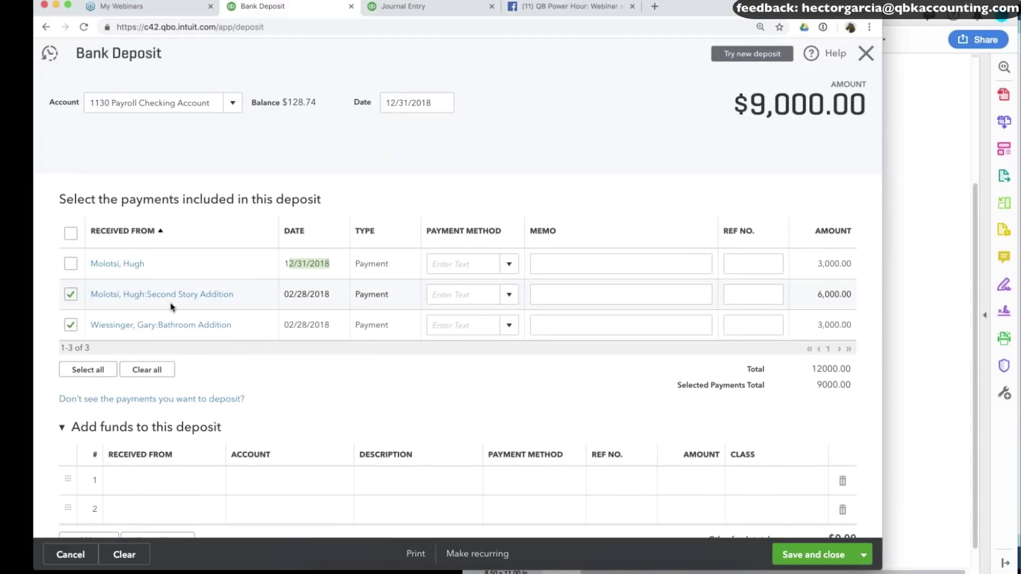
Deposit into 2017 Bank Difference with a -9,000 Sales of Product Income line, bringing the total to $0.00.
click(232, 103)
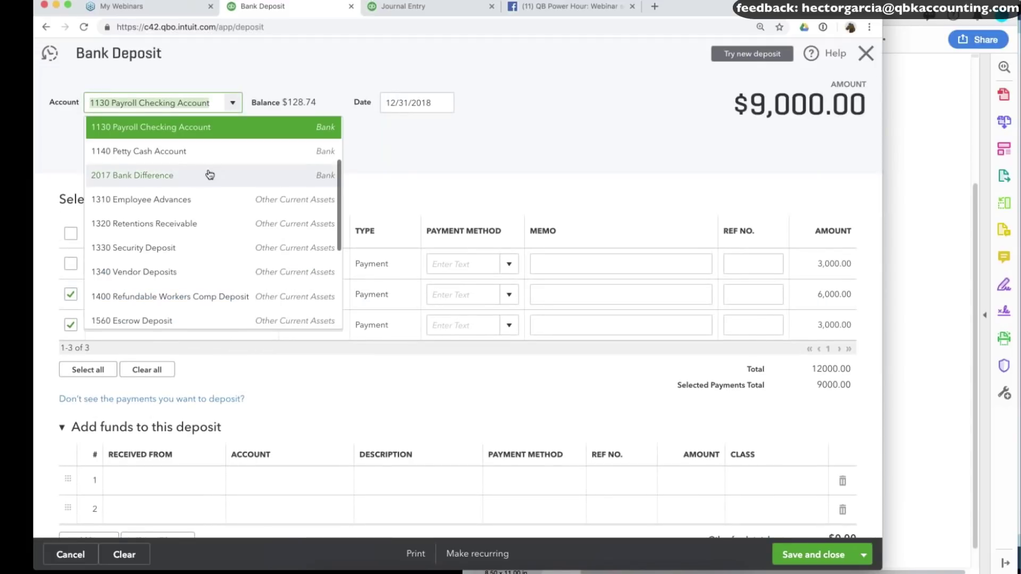
scroll(211, 175, up, 1)
click(207, 193)
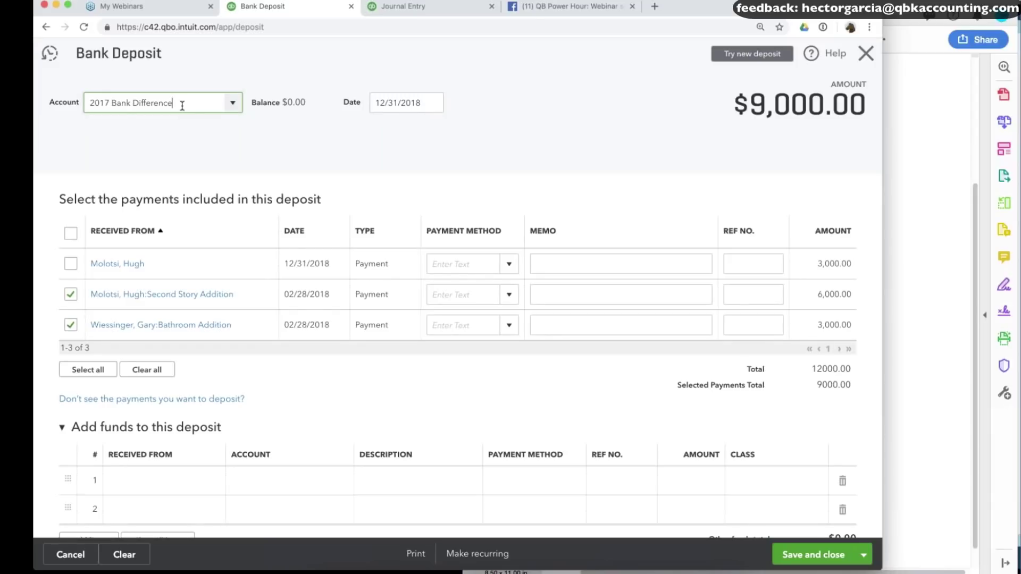
click(287, 481)
text(sa)
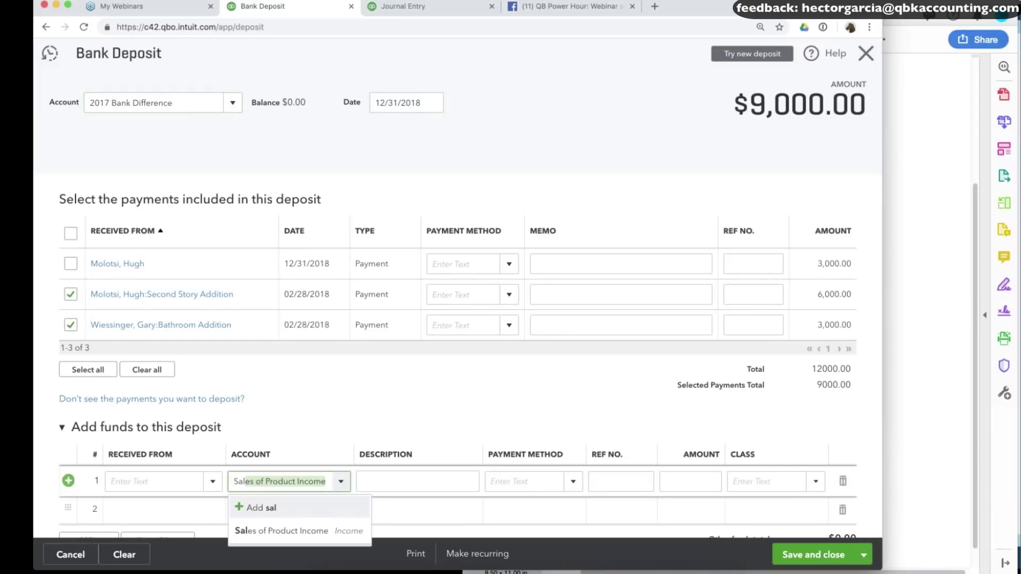
key(Return)
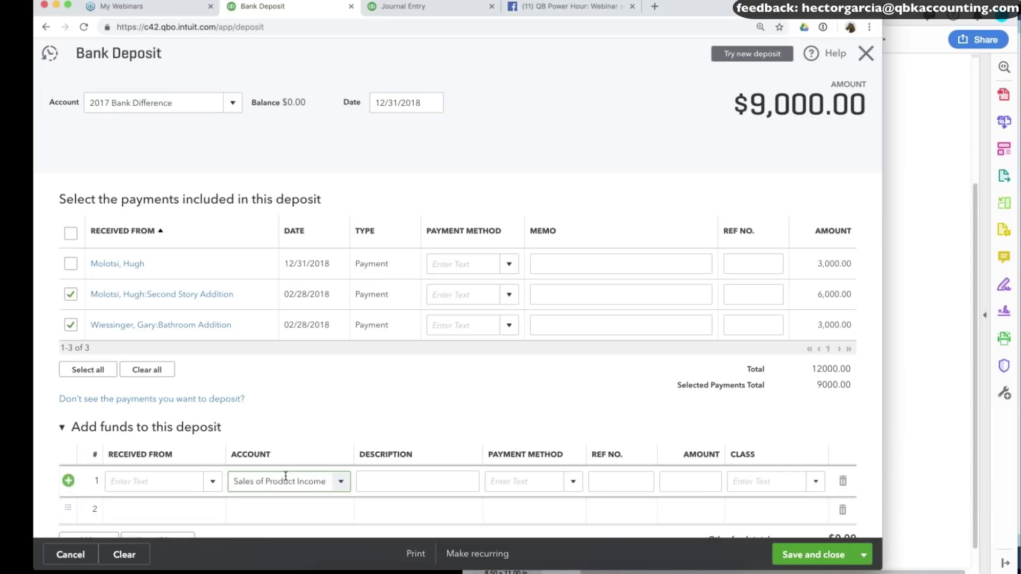
click(688, 483)
text(-9,0)
text(000)
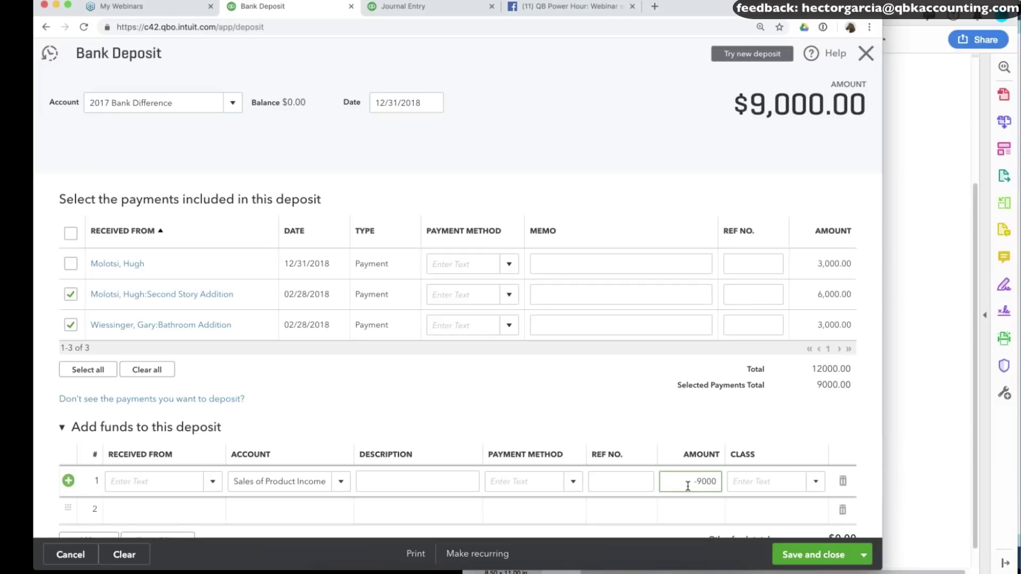
key(Tab)
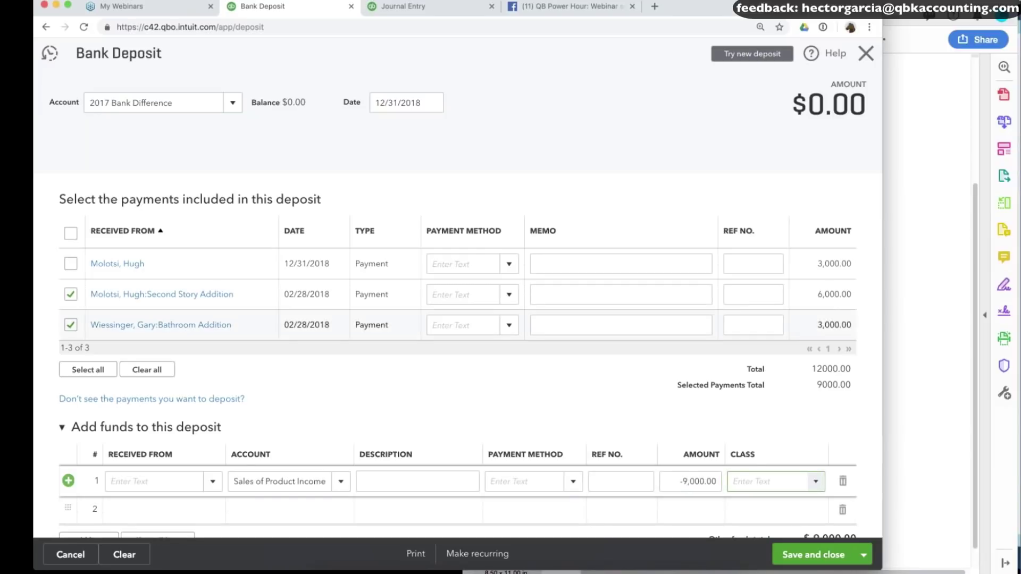
double_click(836, 104)
drag(296, 294, 317, 350)
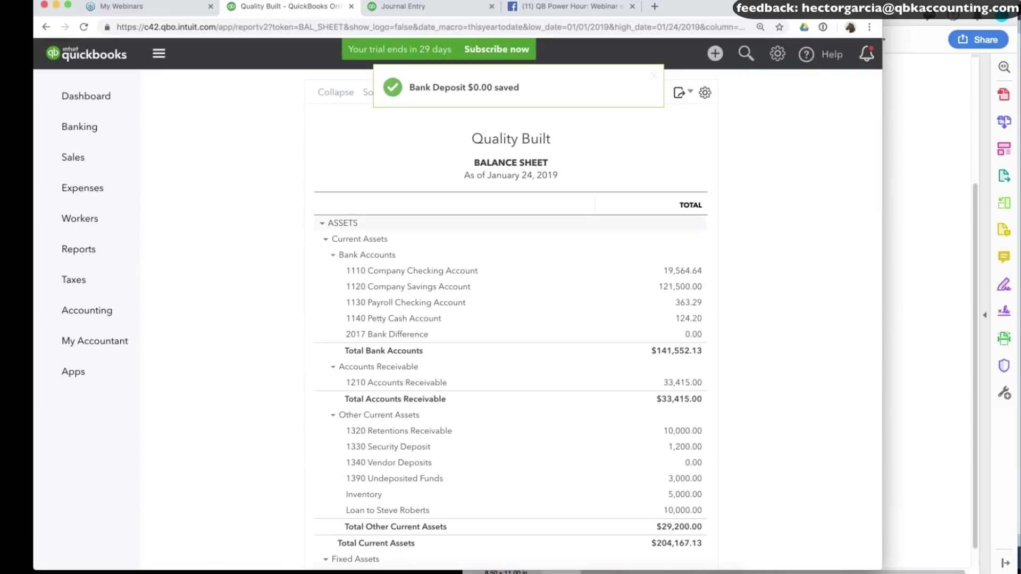
Bring the client-confirmed balances PDF to the front, then go to the PowerPoint slide show from the Dock.
key(super+Tab)
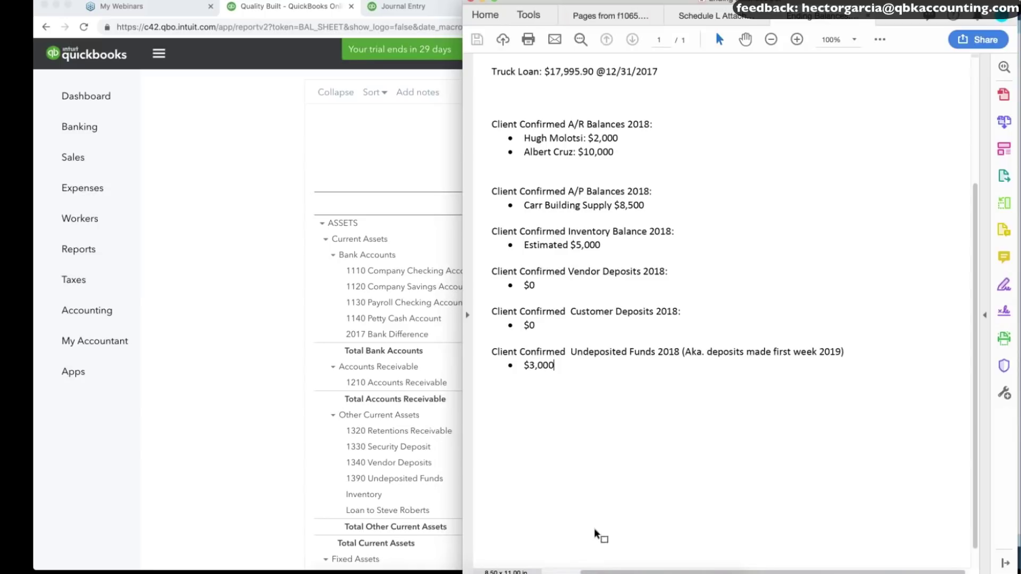
mouse_move(553, 573)
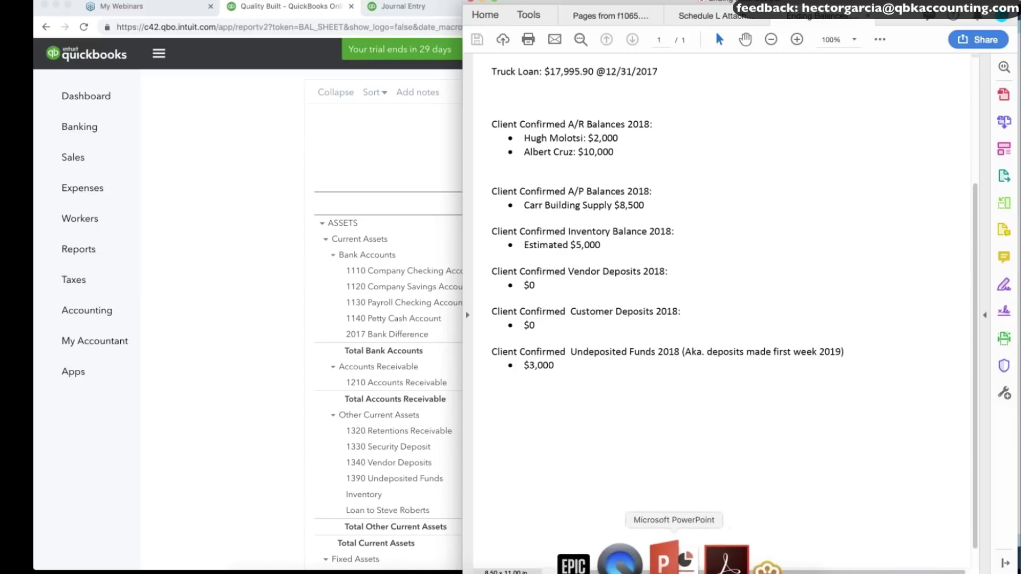
click(553, 564)
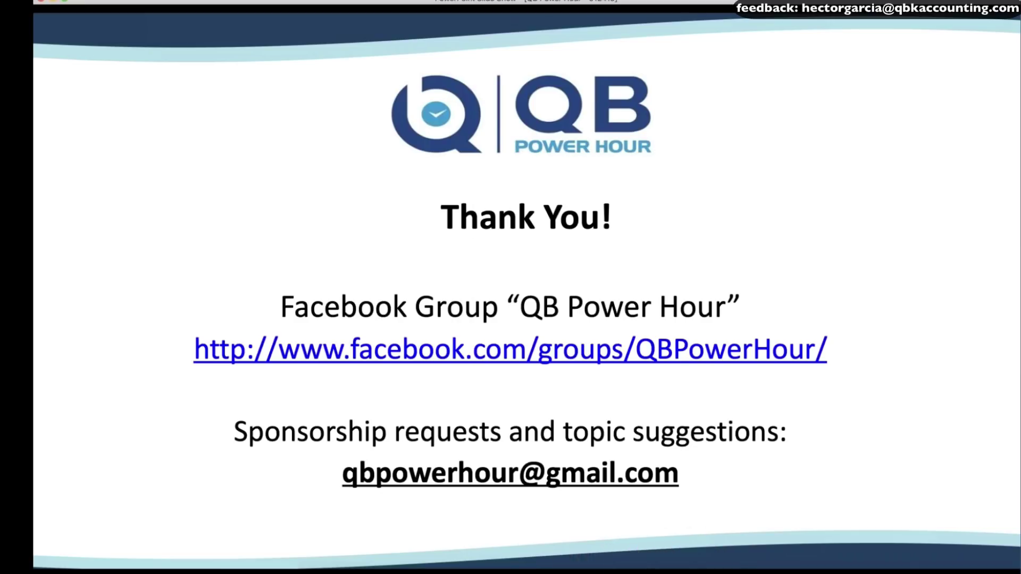
Step through the slides to settle on the 'Methods for approaching a clean-up job' slide.
key(Left)
key(Left)
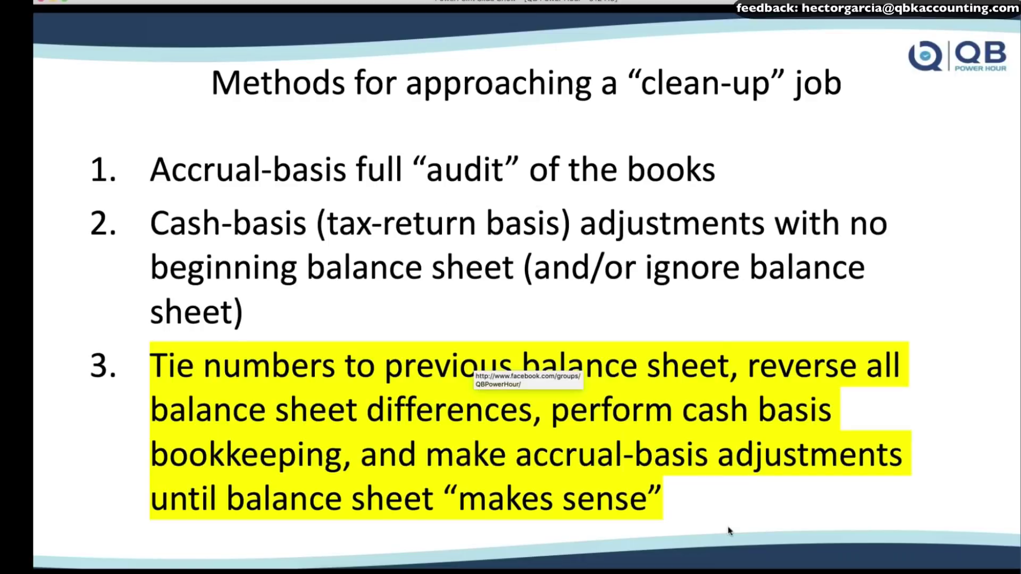
key(Left)
key(Left)
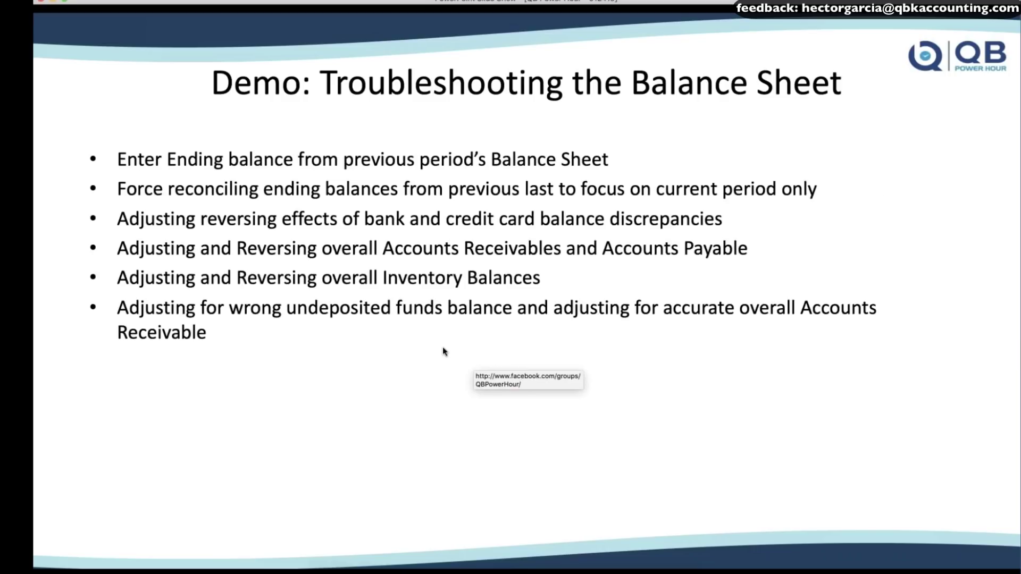
key(Right)
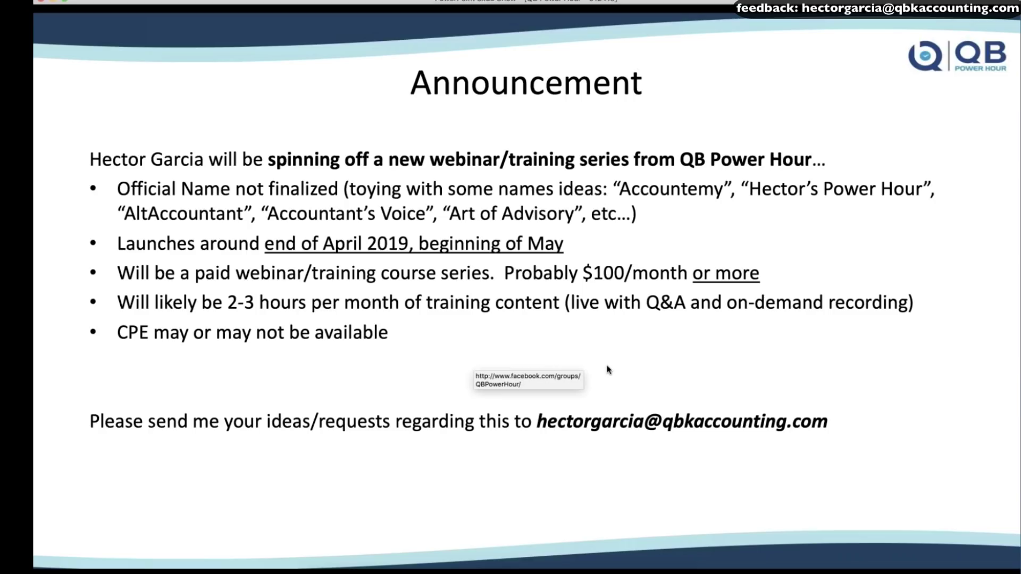
key(Left)
key(Right)
key(Left)
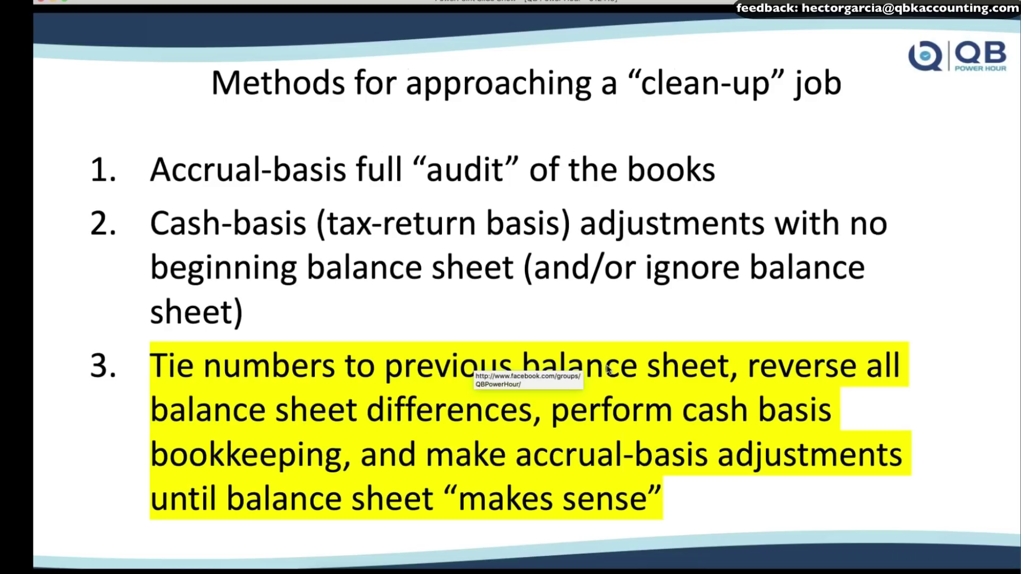